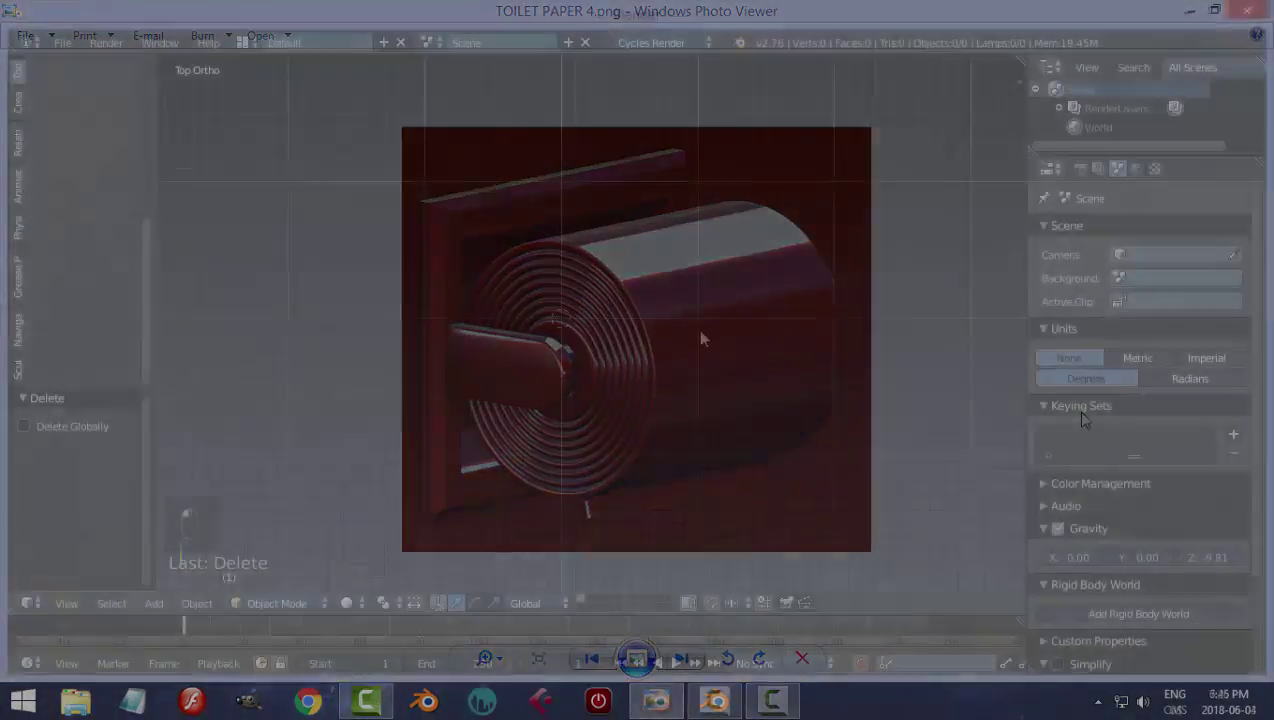
- Add a plane and subdivide it with 10 cuts
{"action": "key", "text": "shift+a"}
{"action": "left_click", "coordinate": [762, 333]}
{"action": "key", "text": "Tab"}
{"action": "key", "text": "w"}
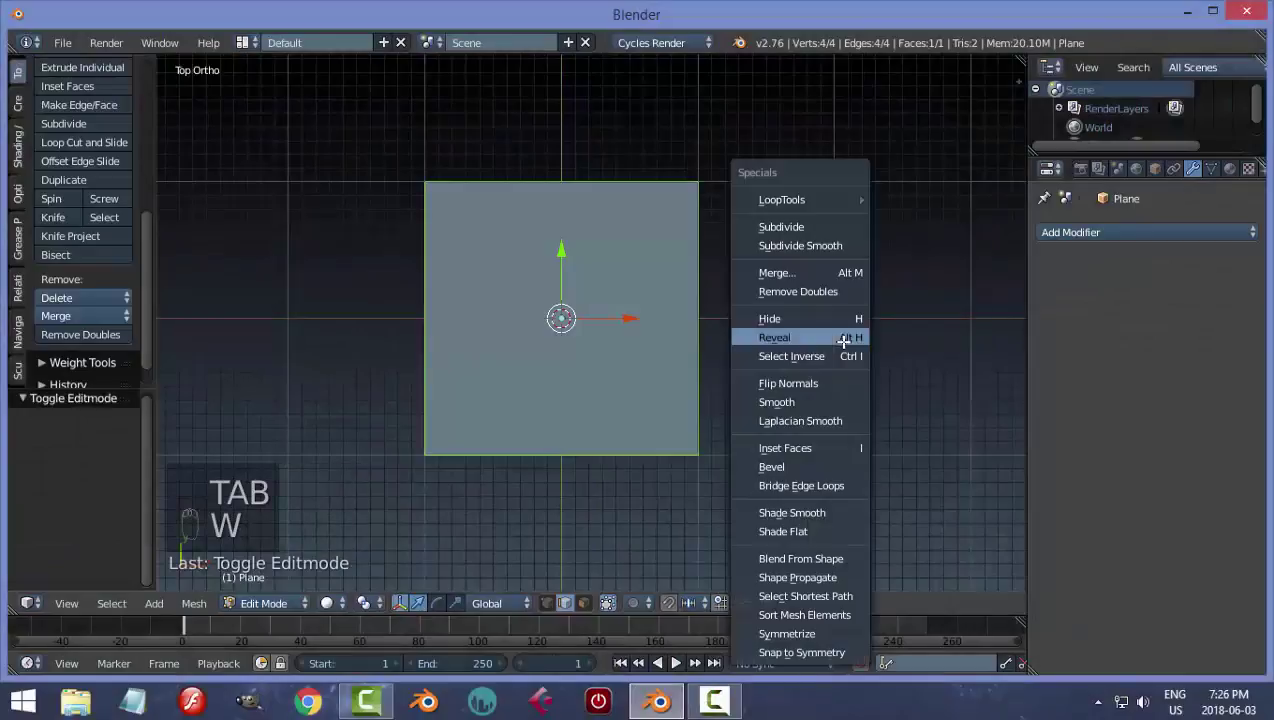
{"action": "left_click", "coordinate": [775, 230]}
{"action": "type", "text": "0"}
{"action": "key", "text": "Return"}
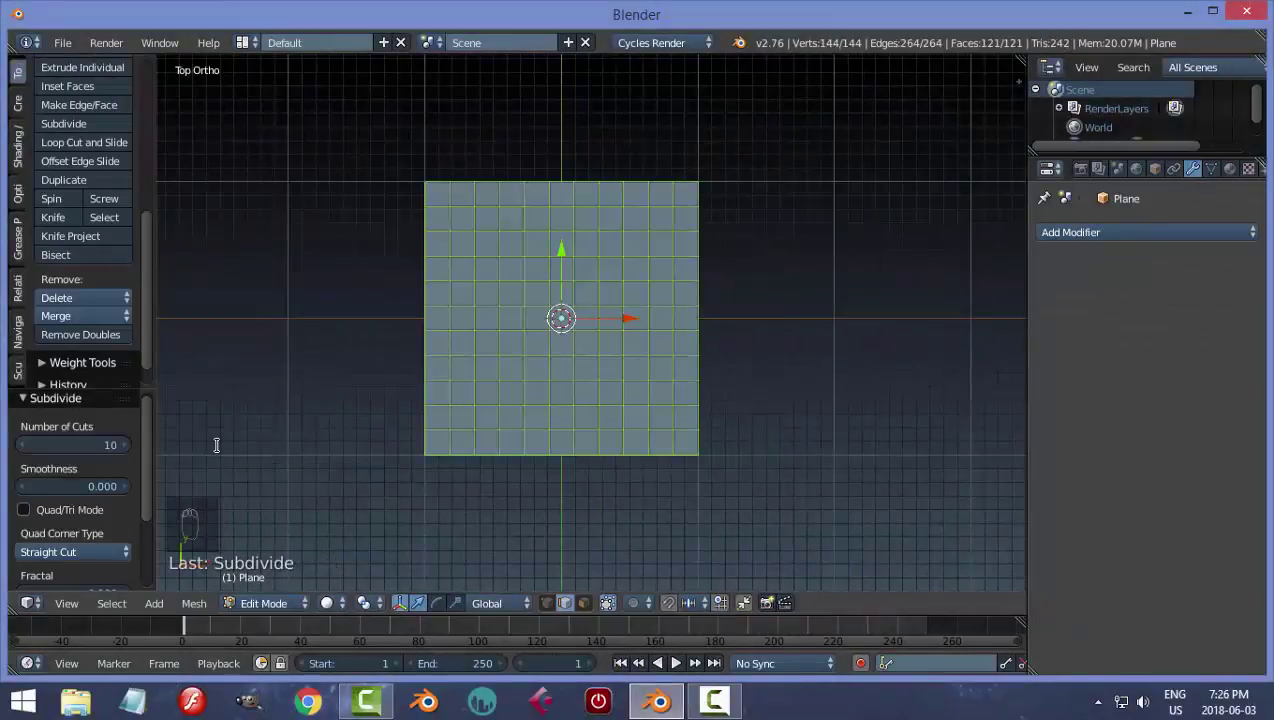
- Add a Simple-type Subdivision Surface modifier to the plane, with 2 view subdivisions
{"action": "key", "text": "Tab"}
{"action": "left_click", "coordinate": [1100, 232]}
{"action": "left_click", "coordinate": [905, 545]}
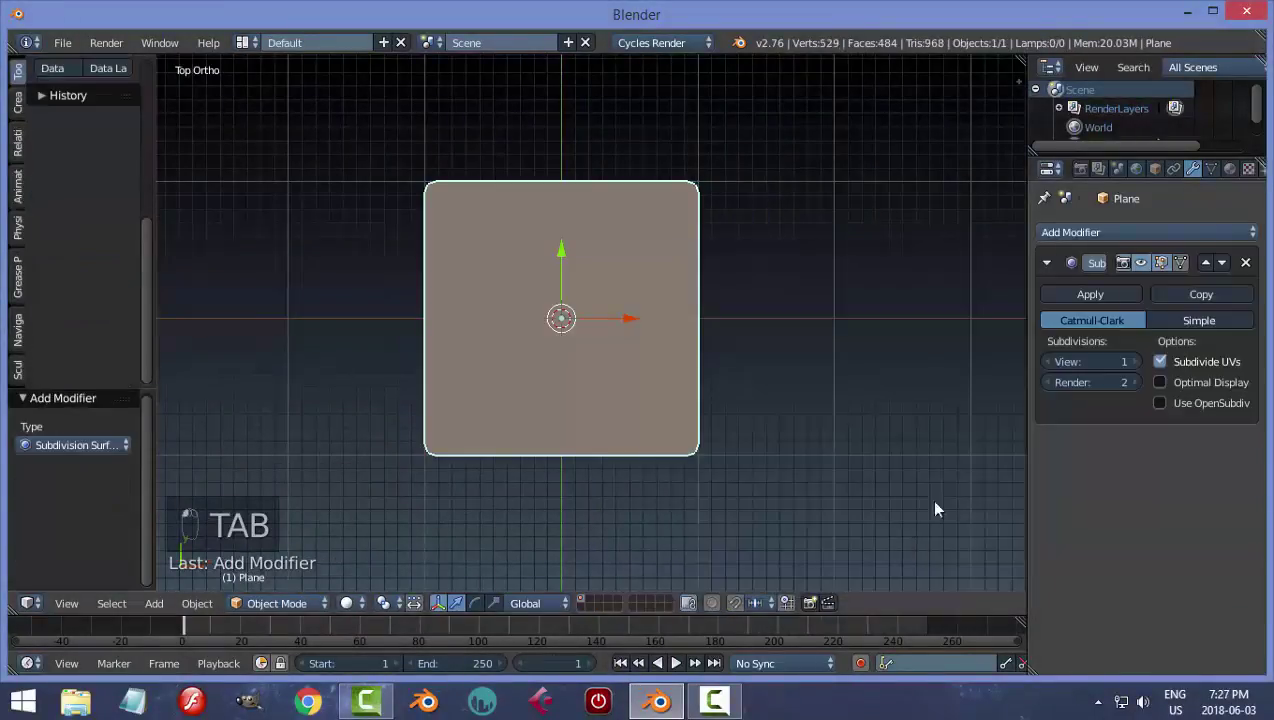
{"action": "left_click", "coordinate": [1134, 362]}
{"action": "left_click", "coordinate": [1199, 321]}
{"action": "key", "text": "Tab"}
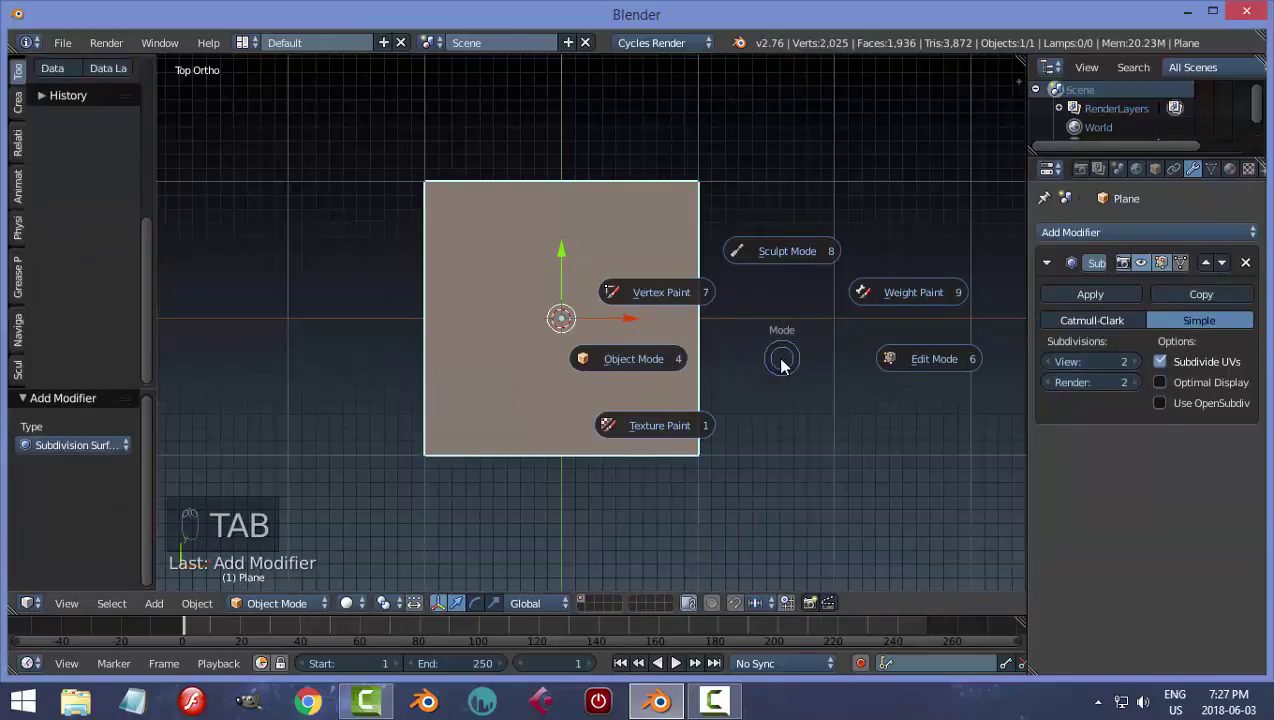
- Switch to an empty layer, add a second plane and scale it down to about 0.192
{"action": "key", "text": "Delete"}
{"action": "key", "text": "shift+a"}
{"action": "mouse_move", "coordinate": [618, 387]}
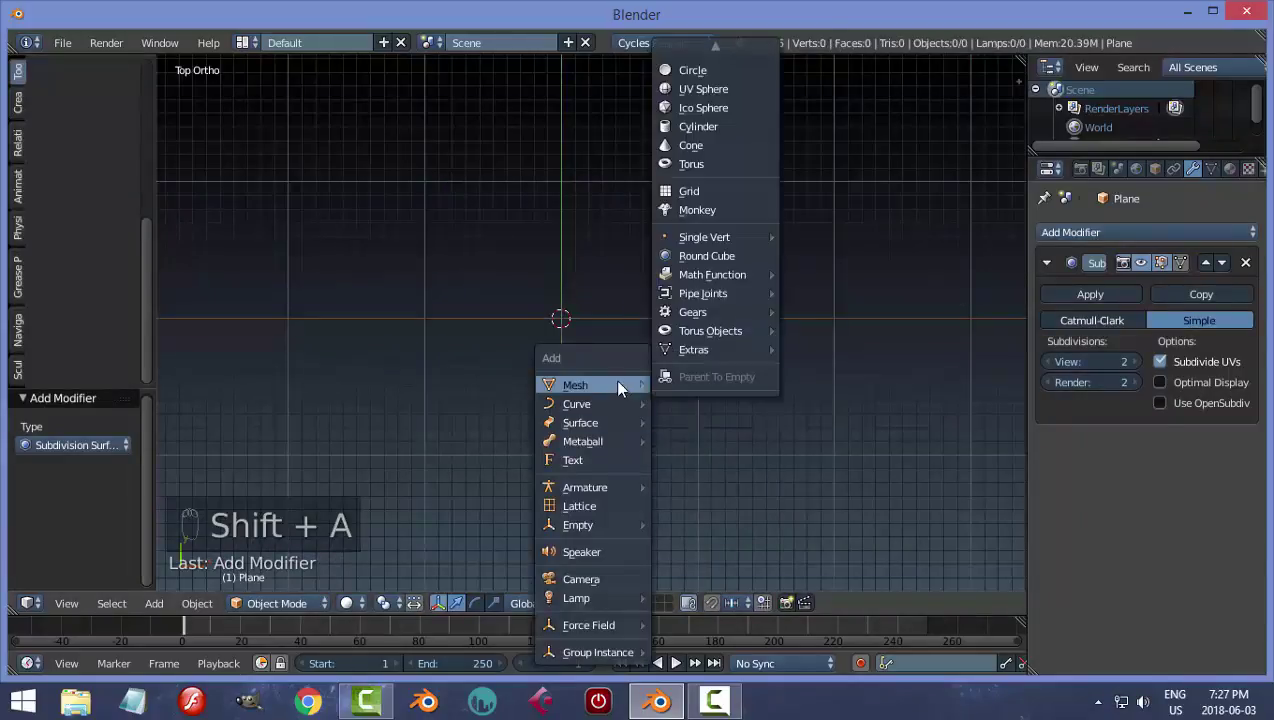
{"action": "left_click", "coordinate": [713, 48]}
{"action": "key", "text": "s"}
{"action": "left_click", "coordinate": [625, 319]}
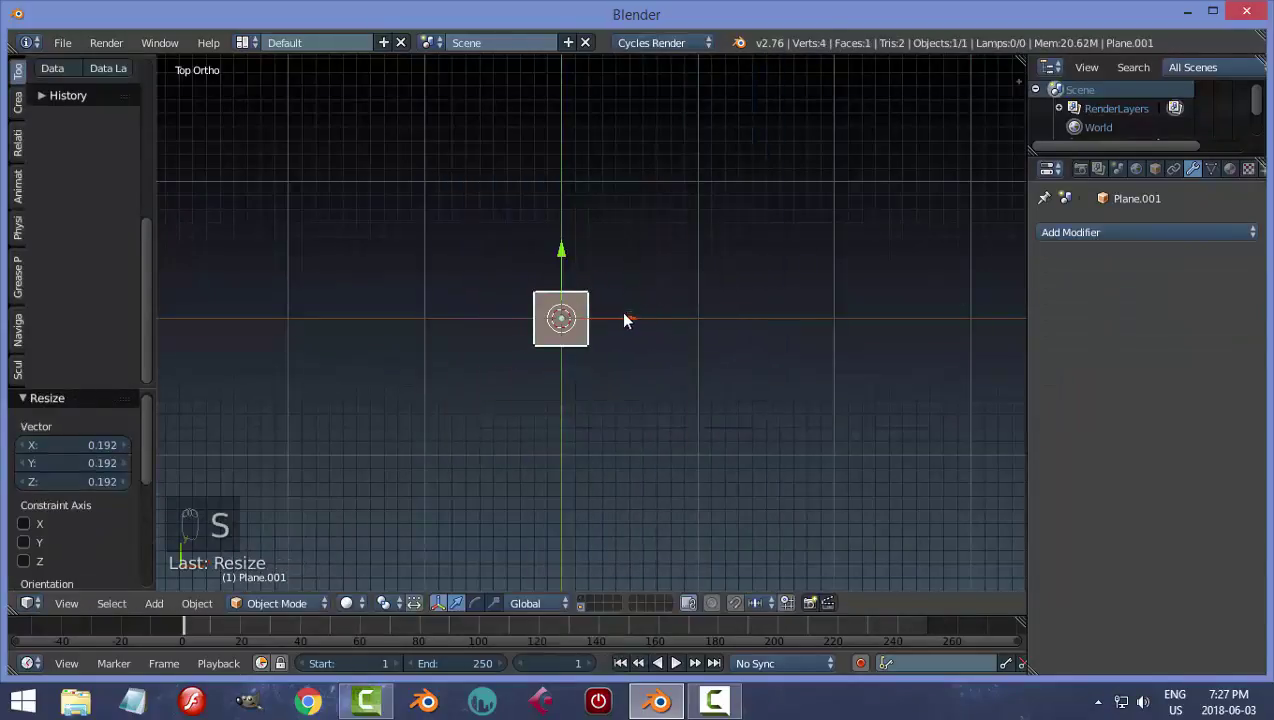
- Delete the two vertices on the small plane's positive X side, leaving a single edge
{"action": "key", "text": "Tab"}
{"action": "scroll", "coordinate": [640, 375], "scroll_direction": "up", "scroll_amount": 4}
{"action": "key", "text": "ctrl+Tab"}
{"action": "key", "text": "a"}
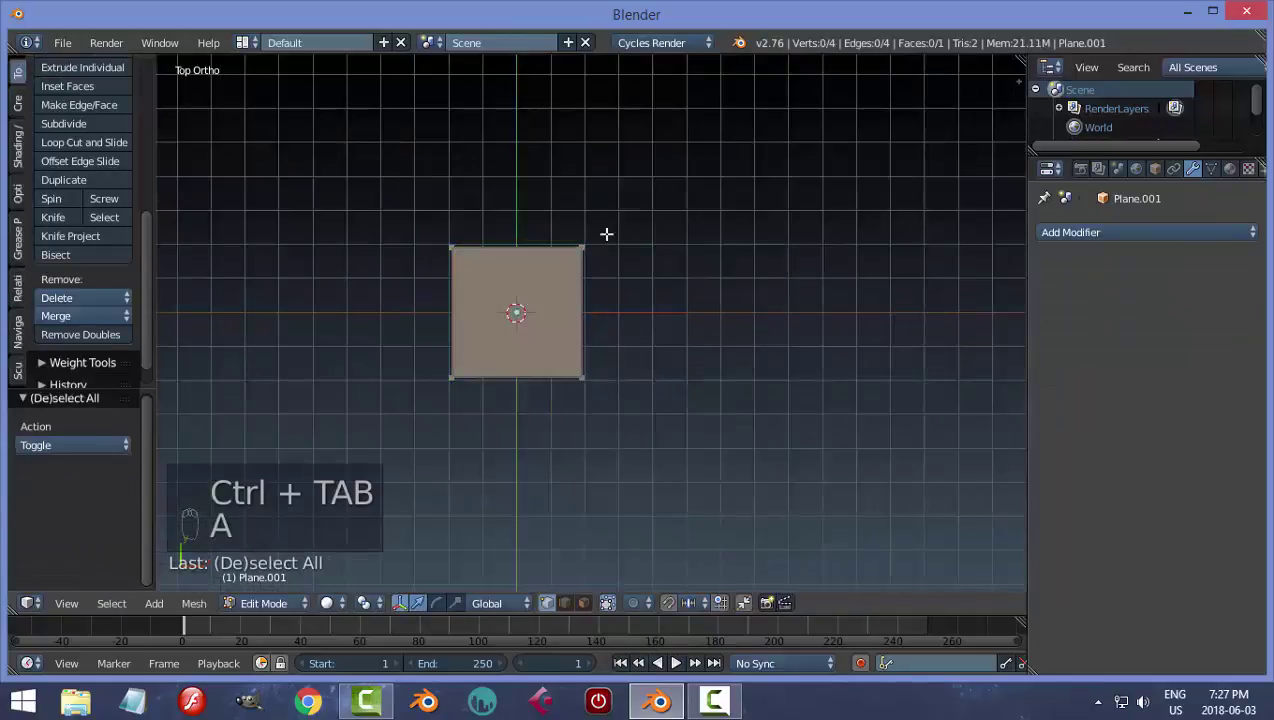
{"action": "key", "text": "b"}
{"action": "left_click_drag", "start_coordinate": [543, 205], "coordinate": [712, 392]}
{"action": "key", "text": "x"}
{"action": "left_click", "coordinate": [703, 373]}
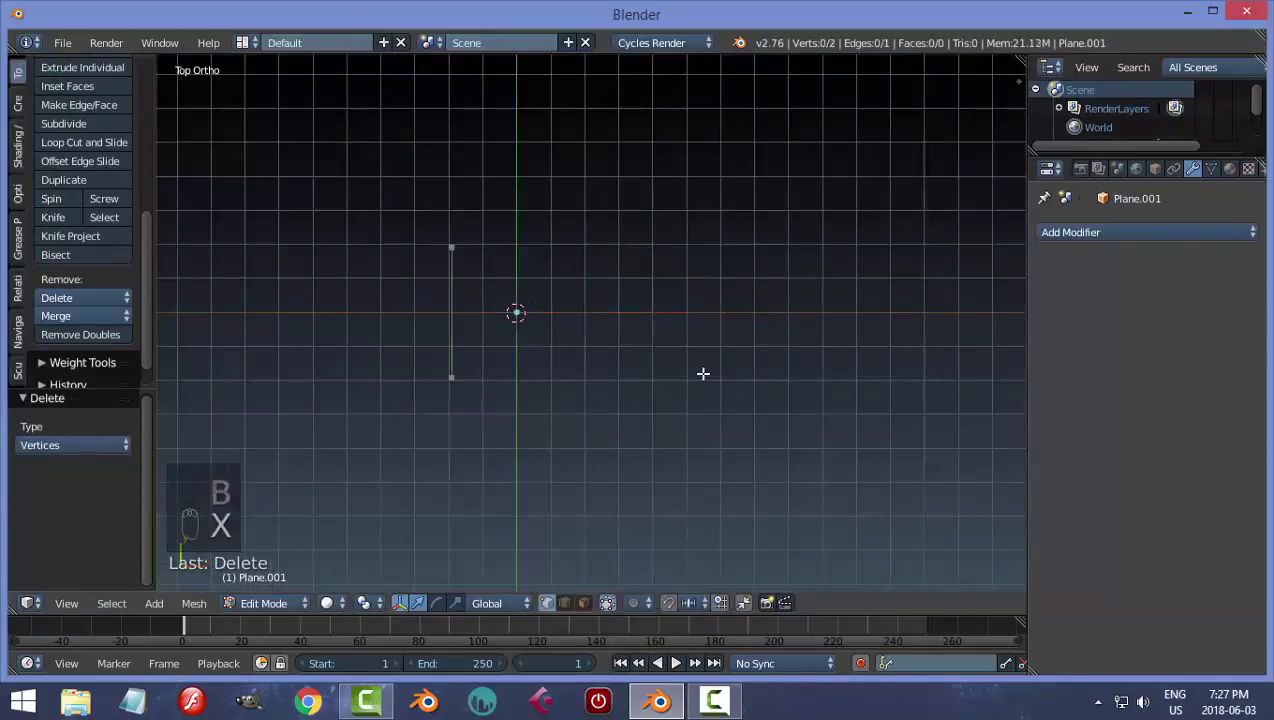
- Scale the remaining edge to about 0.552 along Y and move it 0.190 in X and -0.201 in Y
{"action": "key", "text": "a"}
{"action": "key", "text": "s"}
{"action": "left_click", "coordinate": [596, 345]}
{"action": "key", "text": "Tab"}
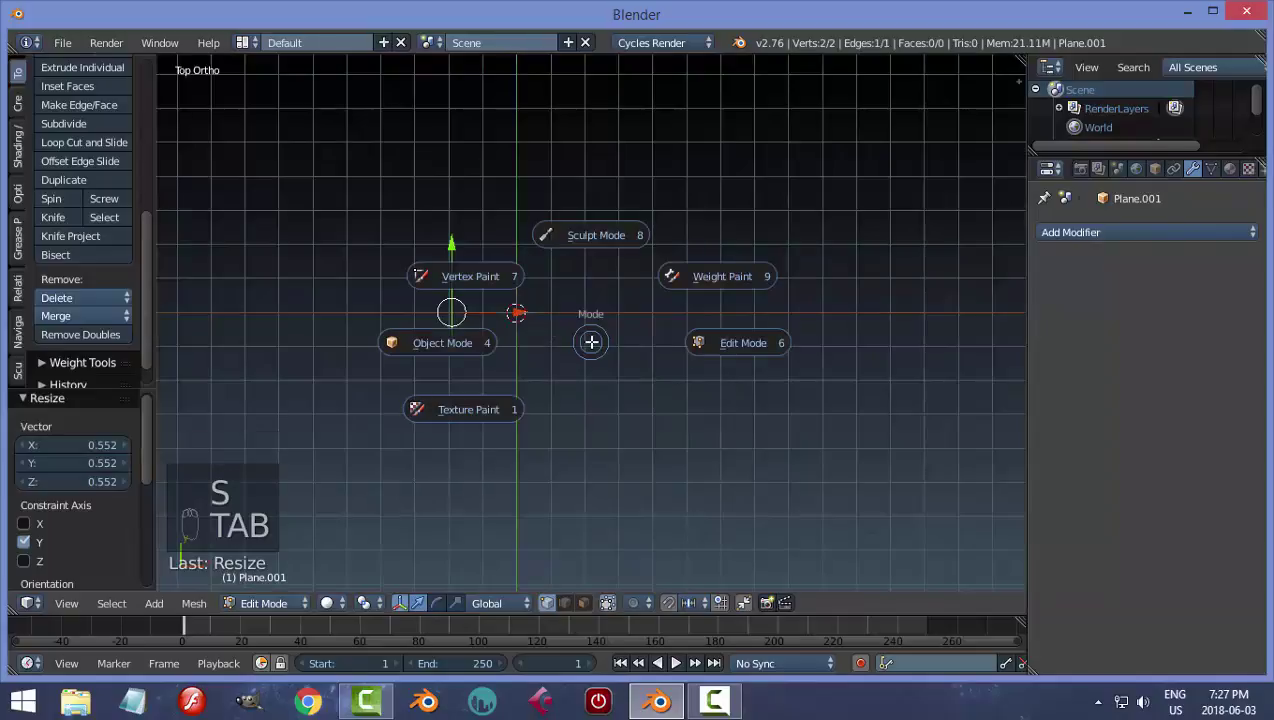
{"action": "key", "text": "g"}
{"action": "left_click", "coordinate": [657, 414]}
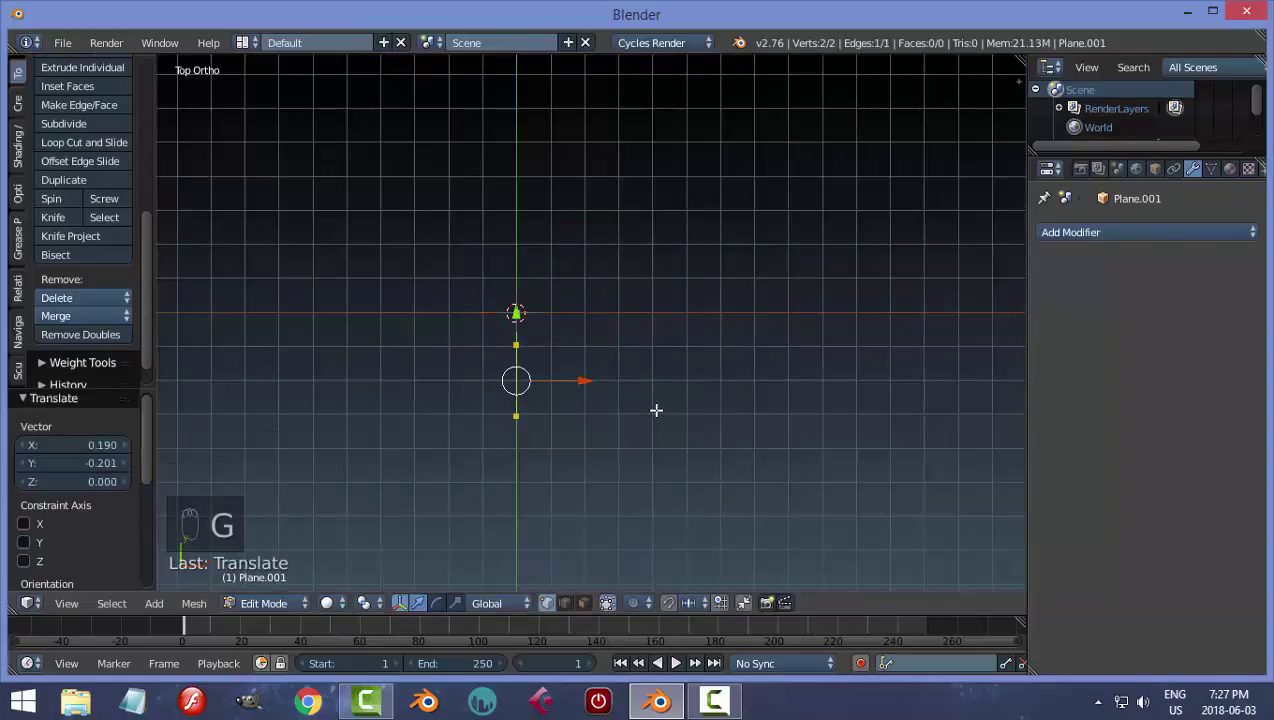
- Apply the Screw tool to the edge with the axis set to Y 0 and Z 1, forming a flat spiral
{"action": "left_click", "coordinate": [104, 198]}
{"action": "scroll", "coordinate": [130, 490], "scroll_direction": "down", "scroll_amount": 2}
{"action": "double_click", "coordinate": [100, 574]}
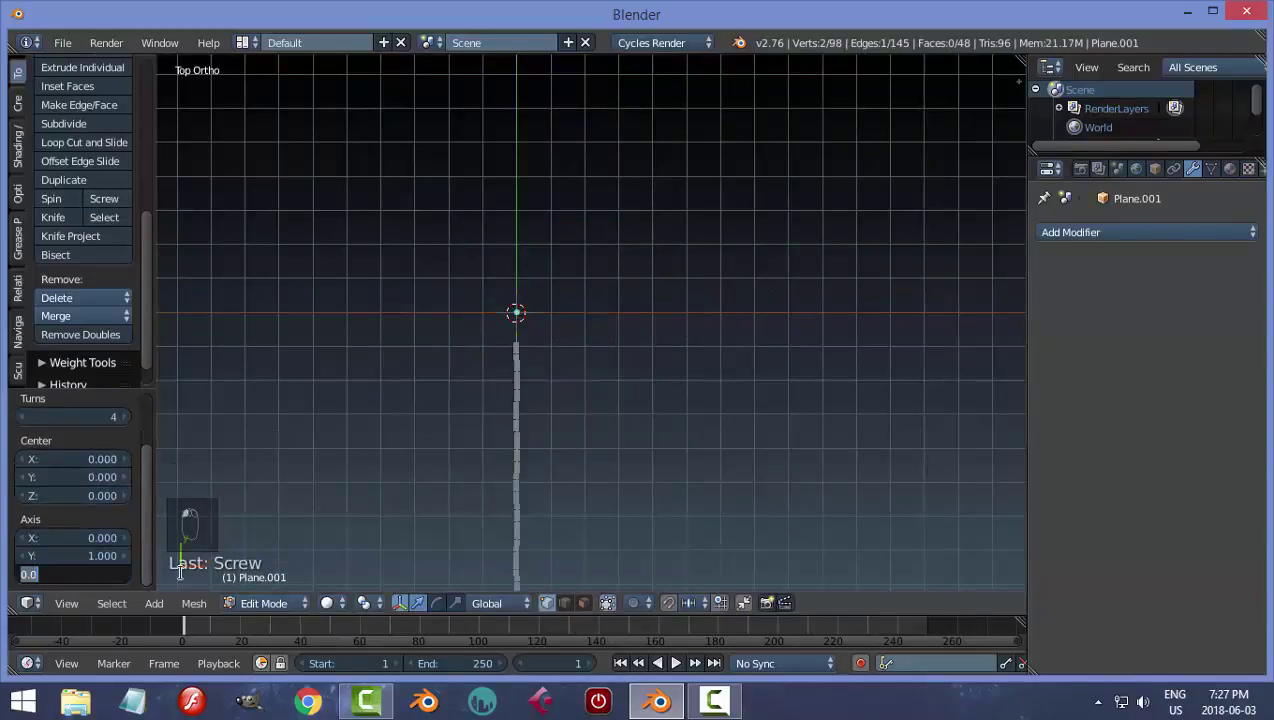
{"action": "type", "text": "1"}
{"action": "key", "text": "Return"}
{"action": "double_click", "coordinate": [125, 557]}
{"action": "type", "text": "0"}
{"action": "key", "text": "Return"}
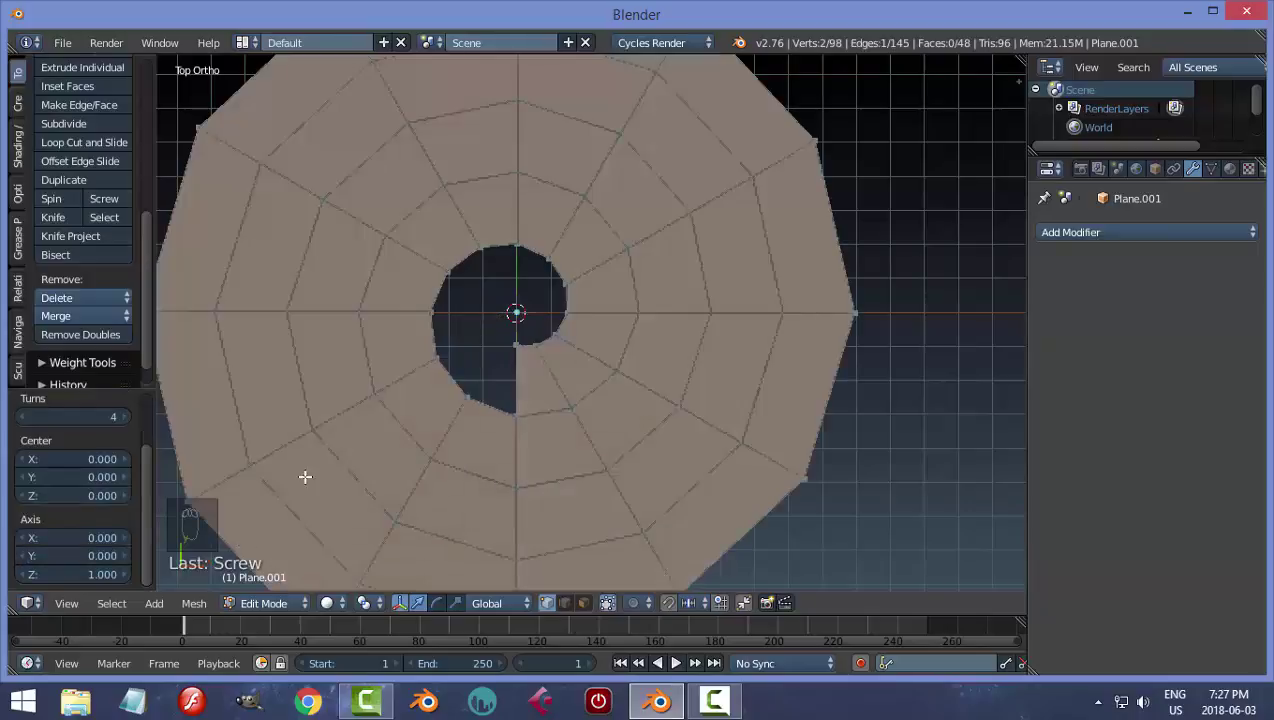
{"action": "scroll", "coordinate": [785, 467], "scroll_direction": "down", "scroll_amount": 2}
{"action": "scroll", "coordinate": [146, 464], "scroll_direction": "up", "scroll_amount": 2}
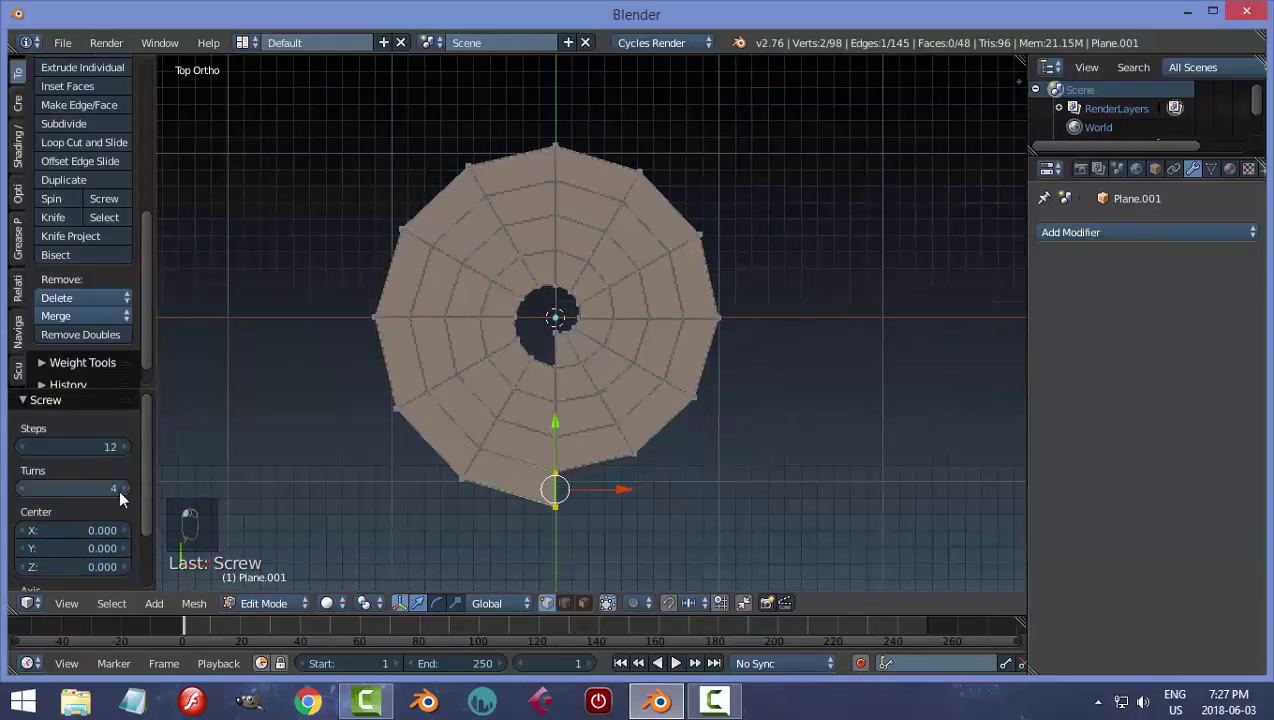
- Select the spiral edge loop between the windings, invert the selection and delete all the other edges
{"action": "key", "text": "a"}
{"action": "key", "text": "ctrl+Tab"}
{"action": "left_click", "coordinate": [527, 486]}
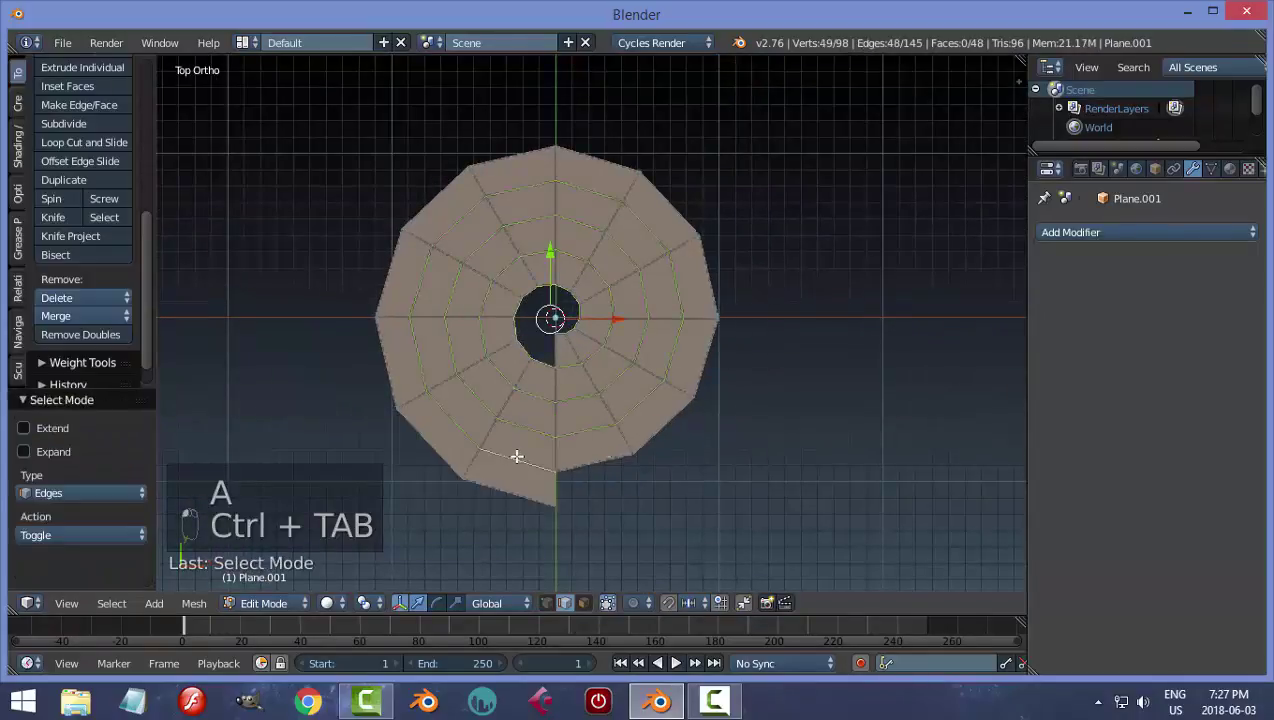
{"action": "key", "text": "ctrl+i"}
{"action": "key", "text": "x"}
{"action": "left_click", "coordinate": [692, 452]}
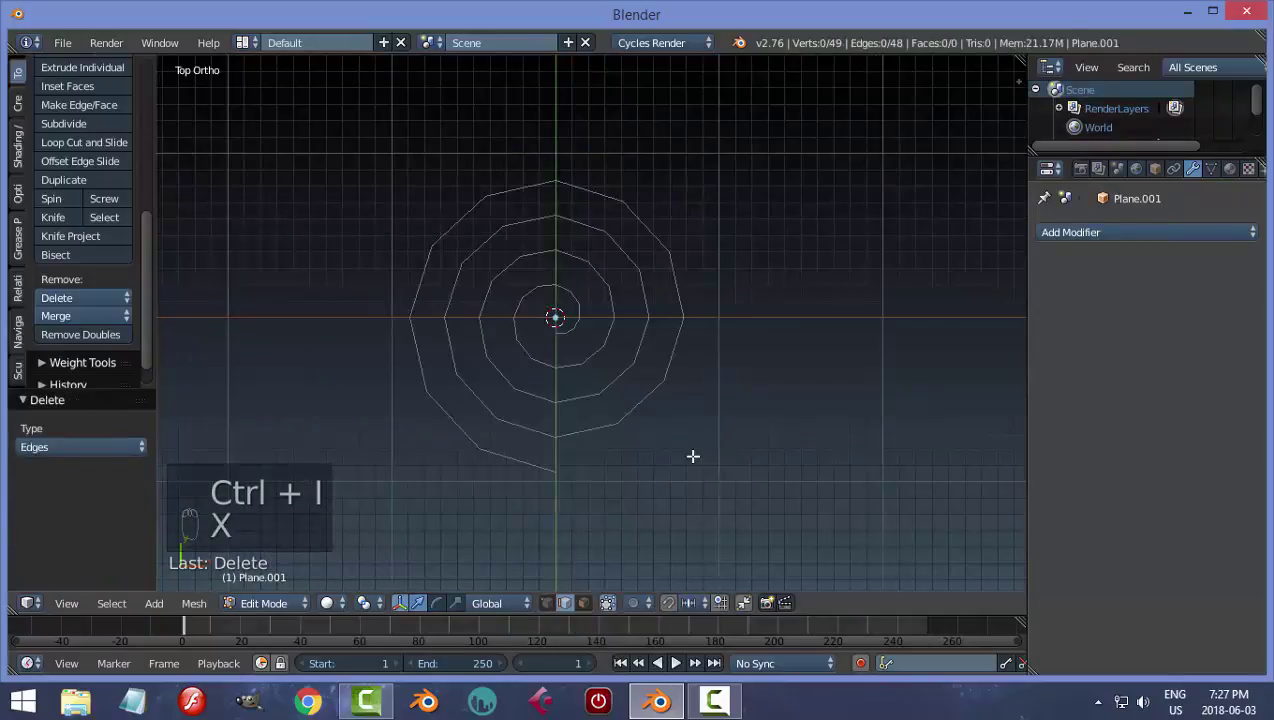
- Extrude the spiral's outer end vertex along positive X into a straight tail and return to Object Mode
{"action": "key", "text": "ctrl+Tab"}
{"action": "left_click", "coordinate": [585, 455]}
{"action": "right_click", "coordinate": [560, 469]}
{"action": "scroll", "coordinate": [756, 503], "scroll_direction": "down", "scroll_amount": 2}
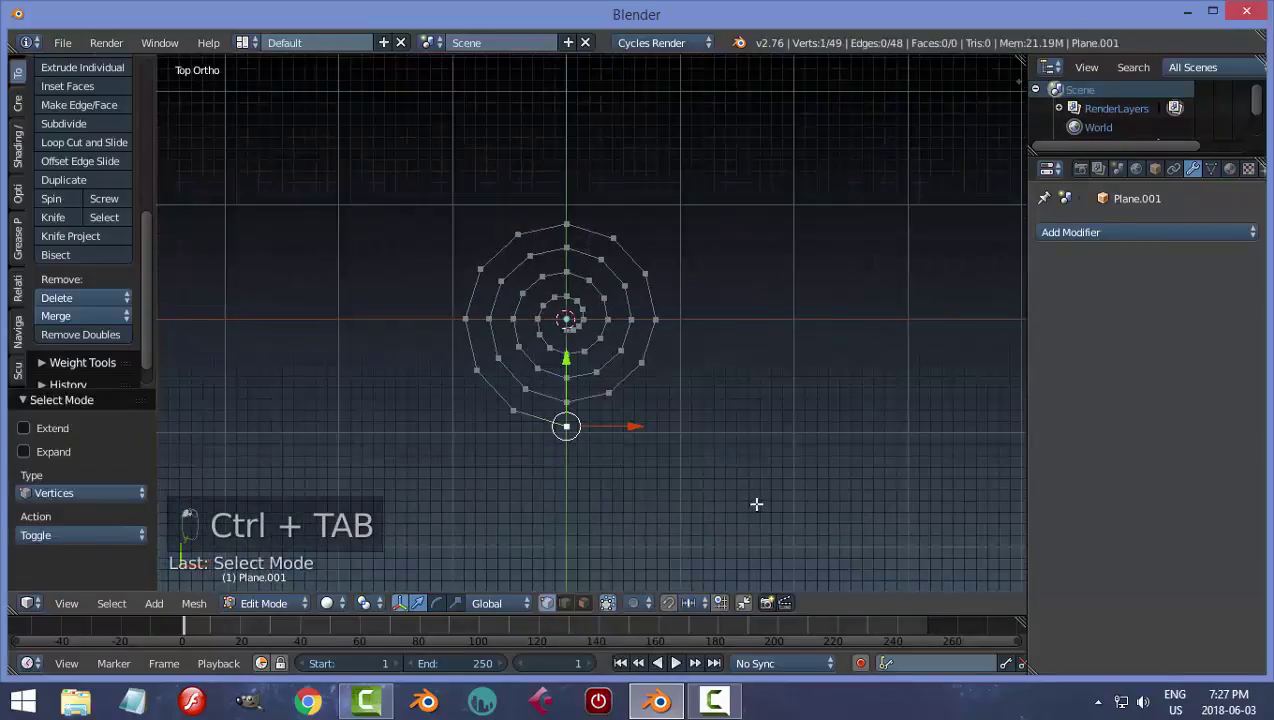
{"action": "key", "text": "e"}
{"action": "right_click", "coordinate": [650, 454]}
{"action": "key", "text": "e"}
{"action": "left_click", "coordinate": [890, 430]}
{"action": "key", "text": "a"}
{"action": "key", "text": "Tab"}
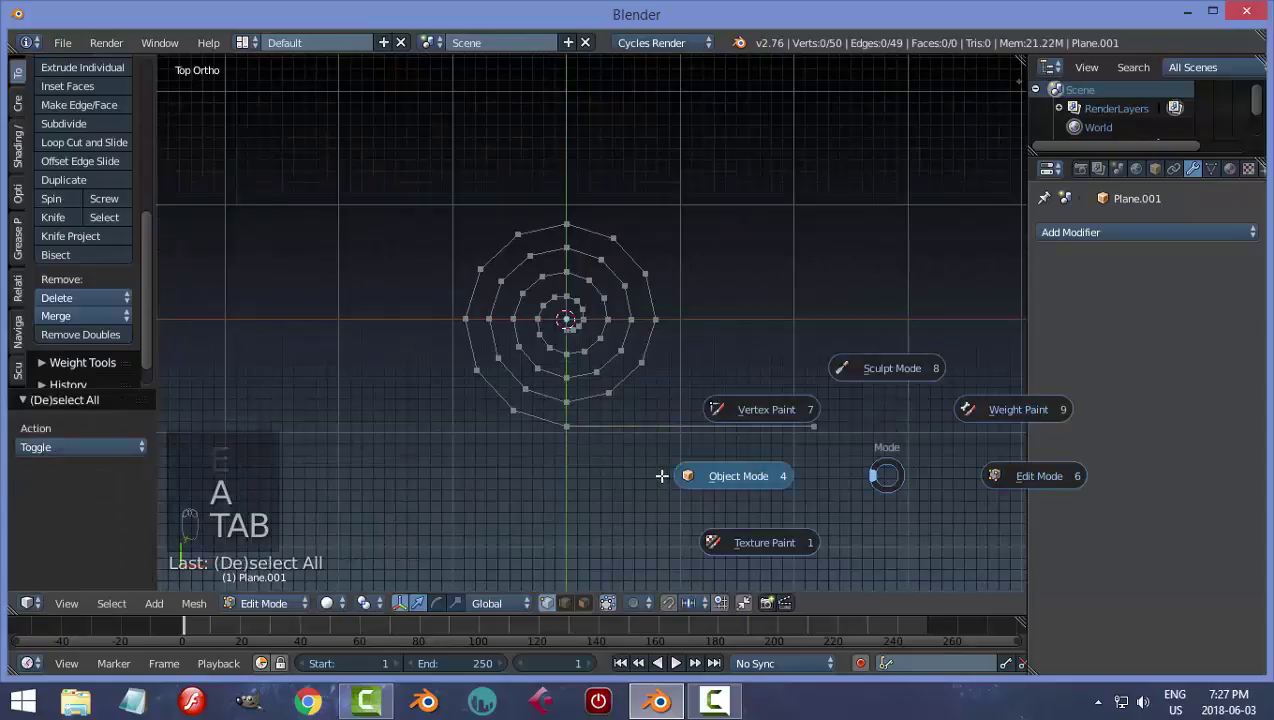
{"action": "left_click", "coordinate": [757, 481]}
- Add a Subdivision Surface modifier to the spiral and convert the object to a curve
{"action": "left_click", "coordinate": [1114, 232]}
{"action": "left_click", "coordinate": [860, 541]}
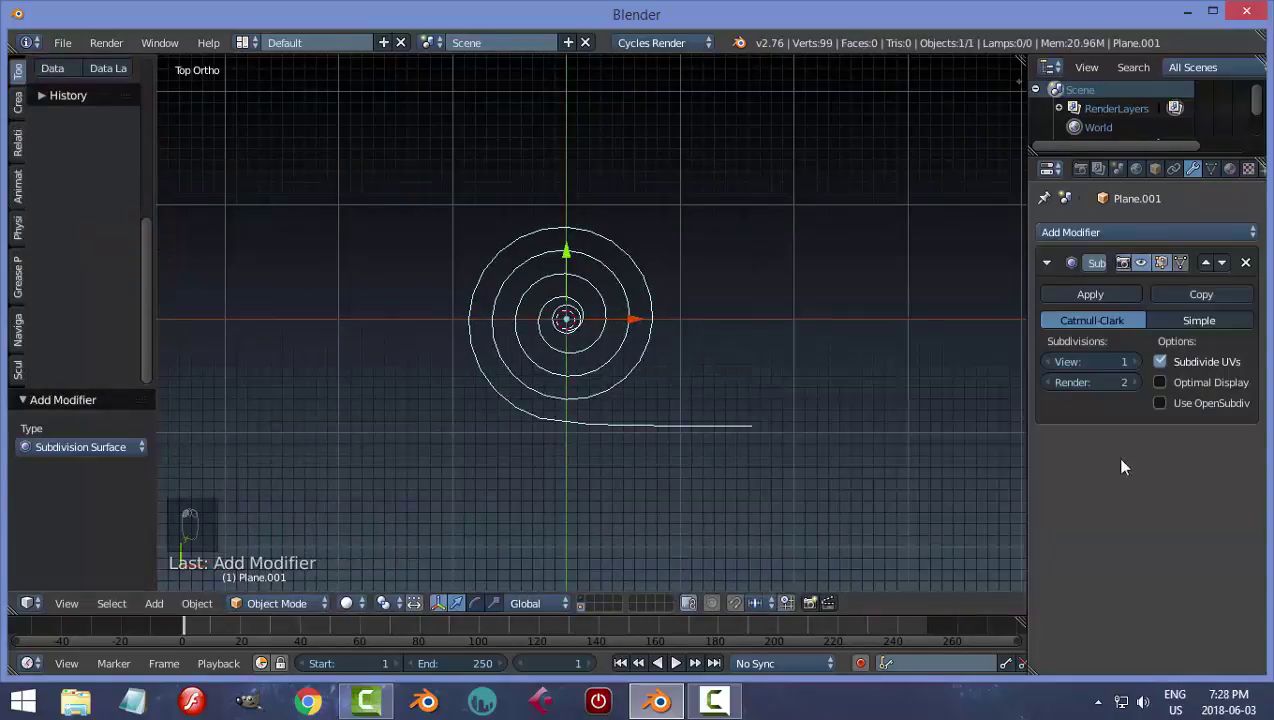
{"action": "key", "text": "m"}
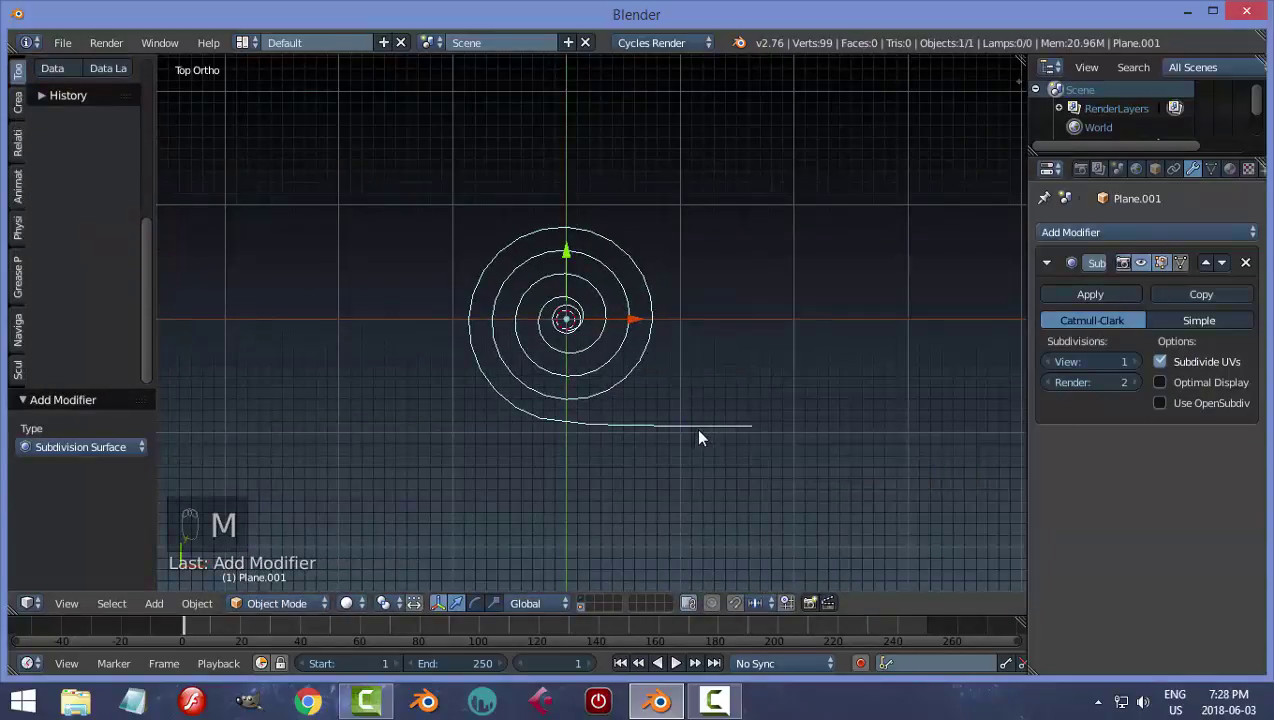
{"action": "key", "text": "alt+c"}
{"action": "left_click", "coordinate": [697, 437]}
- Move the spiral curve to the first layer with the subdivided plane and shift it about -2.608 along X
{"action": "key", "text": "m"}
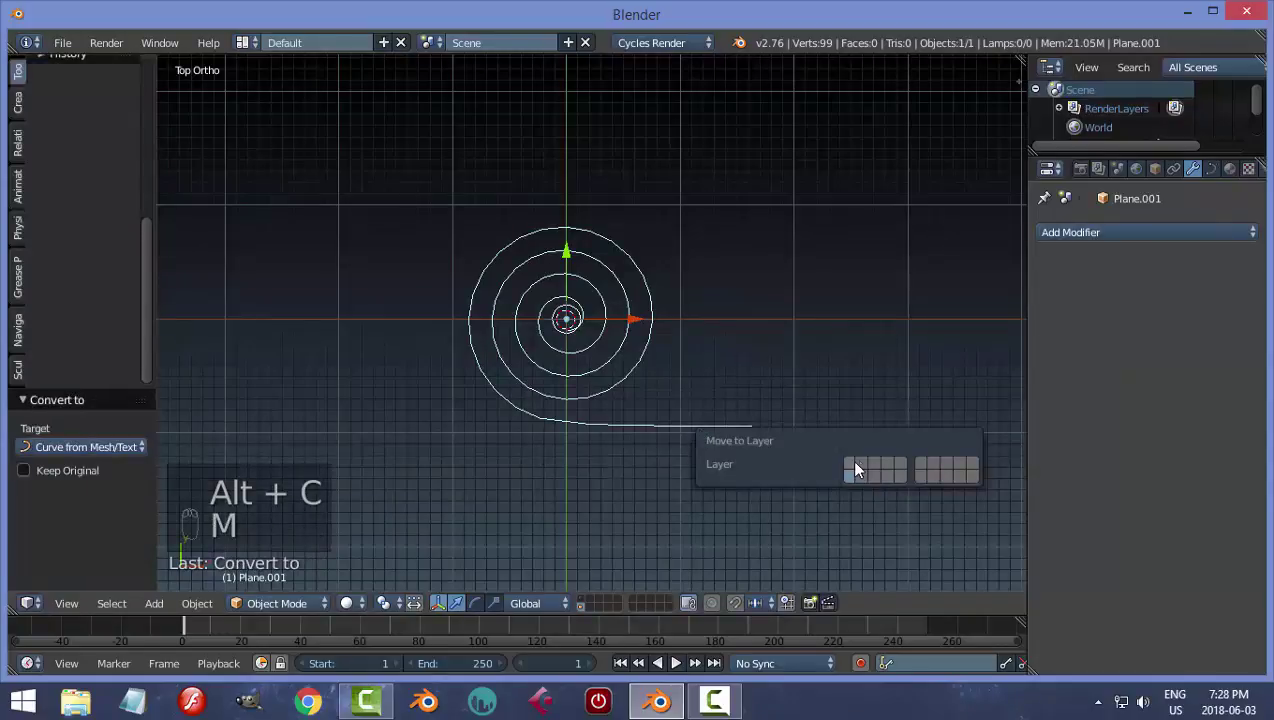
{"action": "left_click", "coordinate": [854, 470]}
{"action": "left_click", "coordinate": [581, 599]}
{"action": "scroll", "coordinate": [639, 328], "scroll_direction": "down", "scroll_amount": 2}
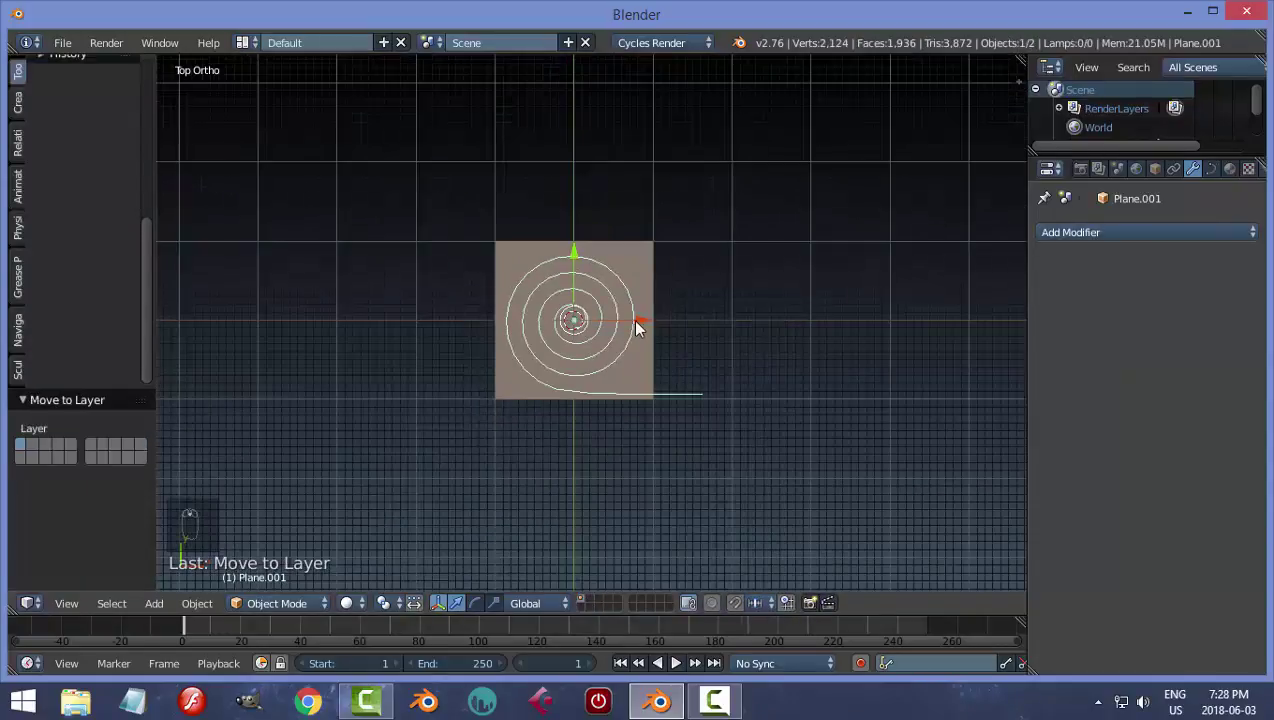
{"action": "left_click_drag", "start_coordinate": [644, 325], "coordinate": [438, 333]}
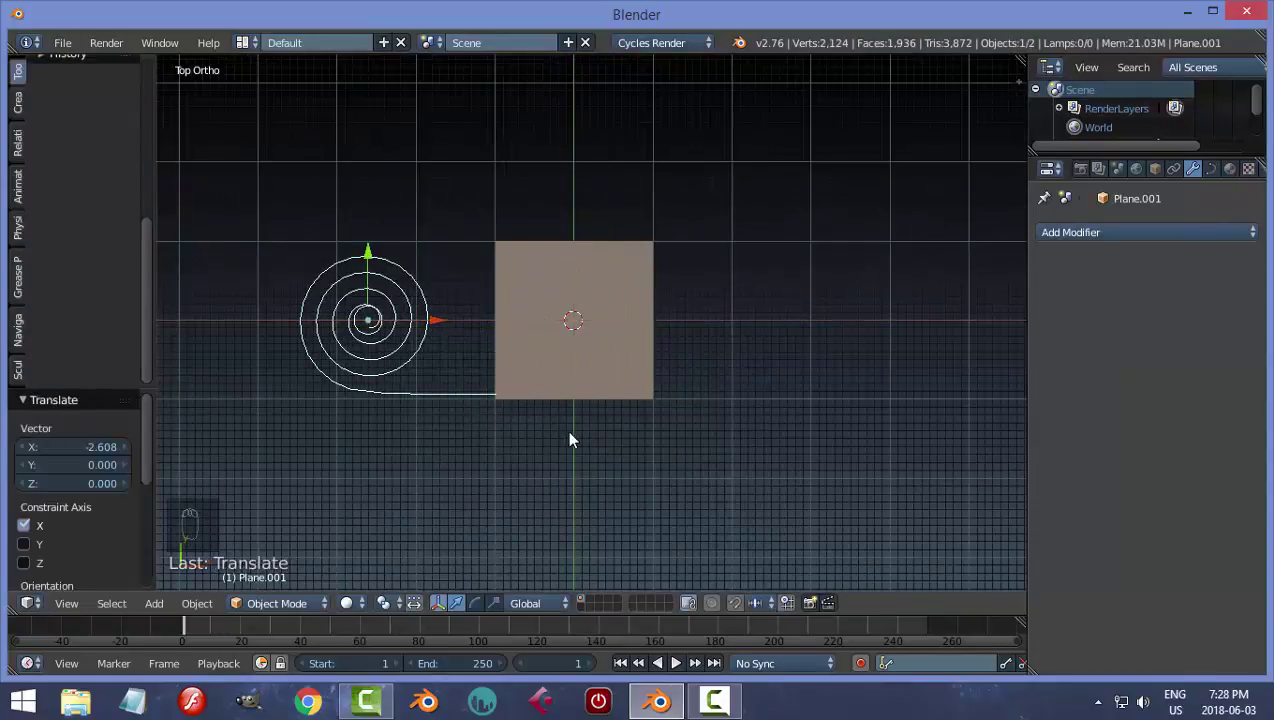
- Rotate the spiral curve 90° about X and raise it about 0.934 along Z
{"action": "key", "text": "KP_1"}
{"action": "key", "text": "r"}
{"action": "key", "text": "x"}
{"action": "key", "text": "9"}
{"action": "key", "text": "0"}
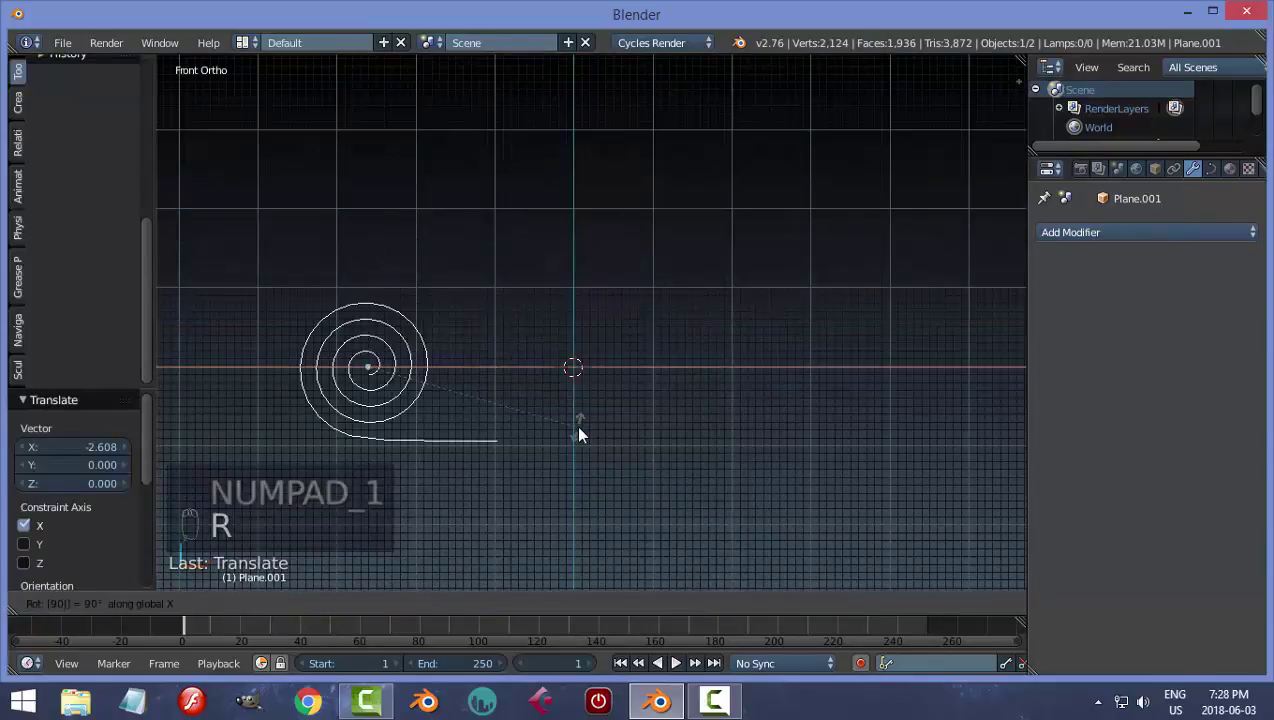
{"action": "left_click", "coordinate": [575, 425]}
{"action": "middle_click_drag", "start_coordinate": [489, 378], "coordinate": [650, 380]}
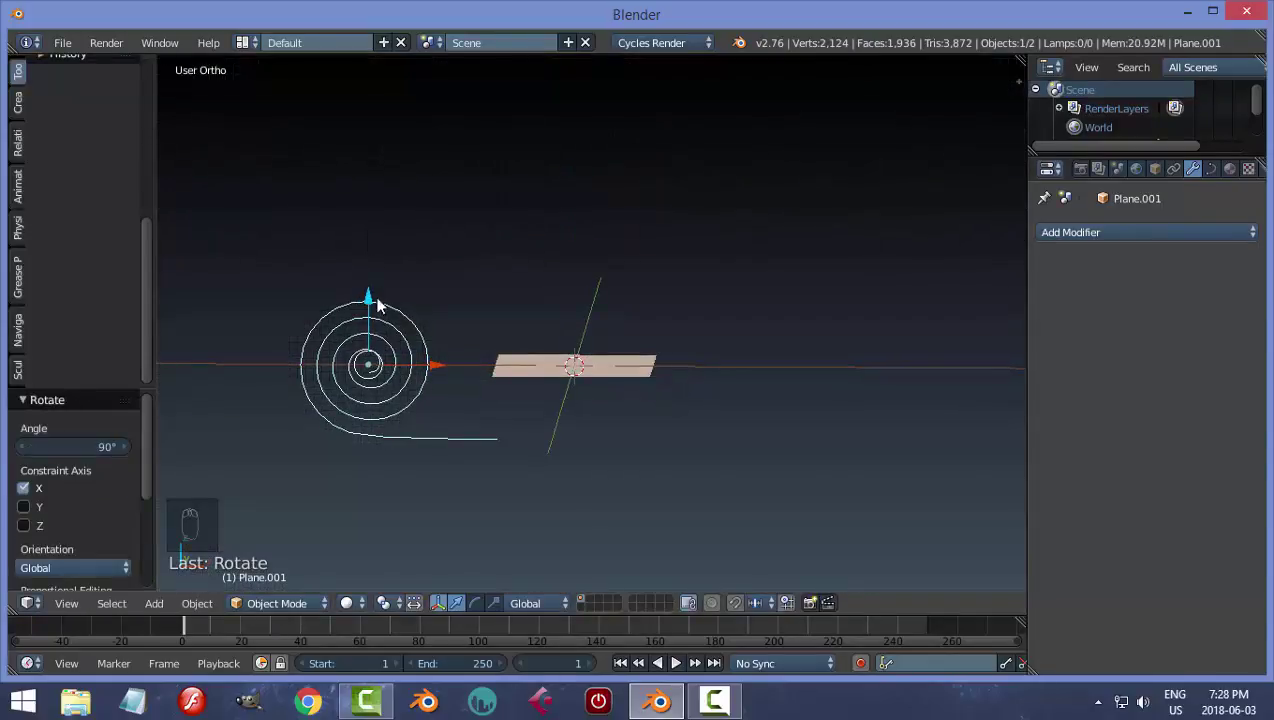
{"action": "left_click_drag", "start_coordinate": [378, 305], "coordinate": [391, 223]}
{"action": "key", "text": "KP_1"}
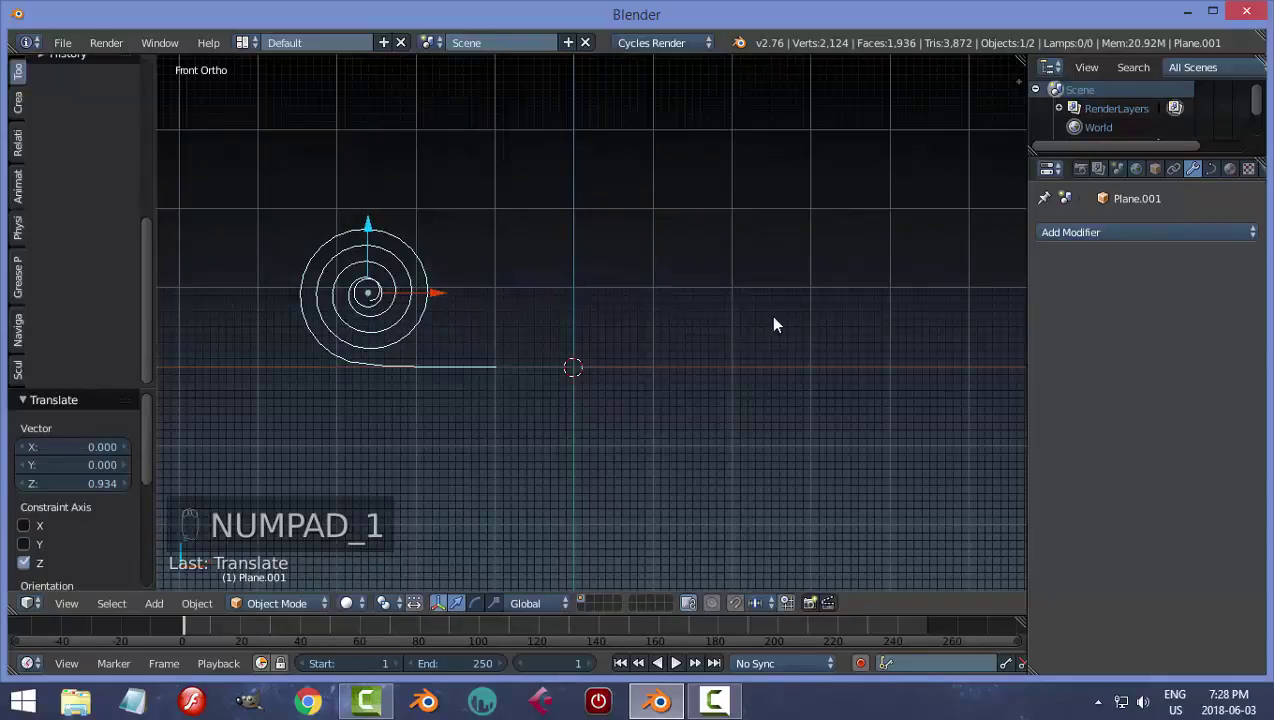
- Scale the spiral curve down to 0.400 and lower it about 0.516 along Z
{"action": "middle_click_drag", "start_coordinate": [773, 323], "coordinate": [631, 361]}
{"action": "right_click", "coordinate": [631, 361]}
{"action": "right_click", "coordinate": [412, 250]}
{"action": "key", "text": "s"}
{"action": "left_click", "coordinate": [406, 263]}
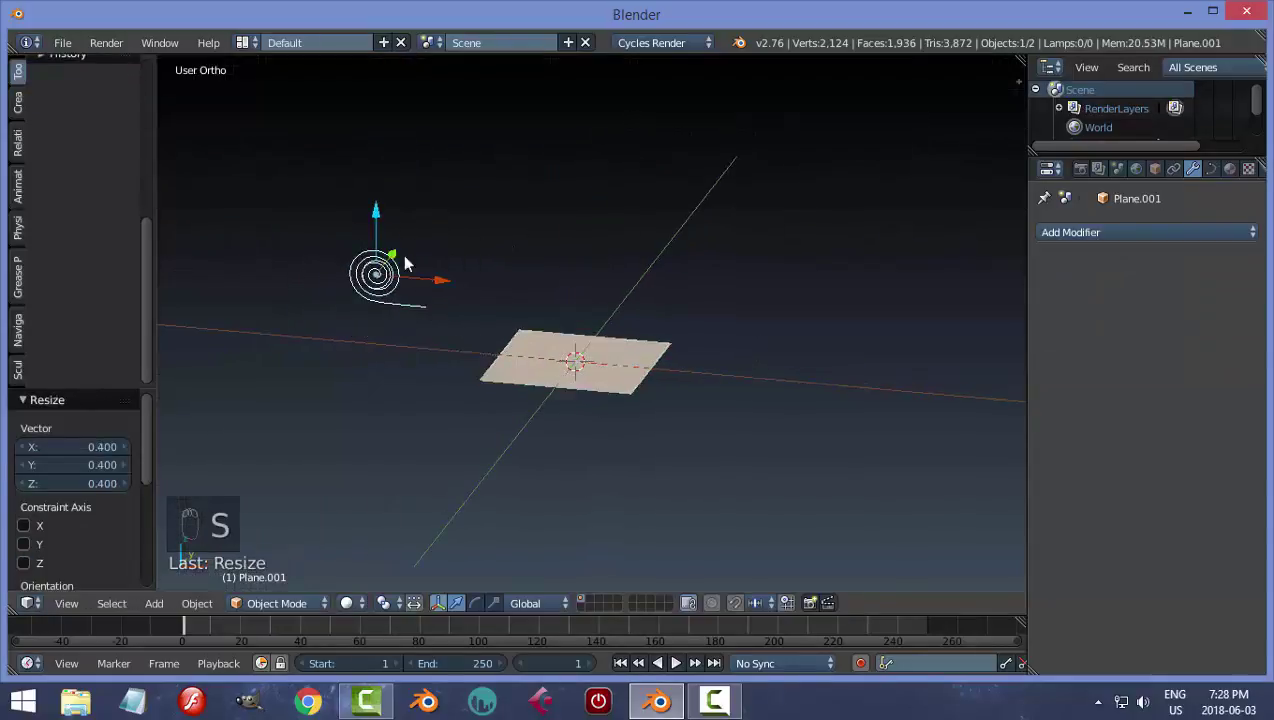
{"action": "left_click_drag", "start_coordinate": [376, 210], "coordinate": [384, 249]}
{"action": "middle_click_drag", "start_coordinate": [568, 350], "coordinate": [608, 372]}
- Add a Curve modifier to the subdivided plane with Plane.001 as its object, plus a Solidify modifier
{"action": "right_click", "coordinate": [610, 372]}
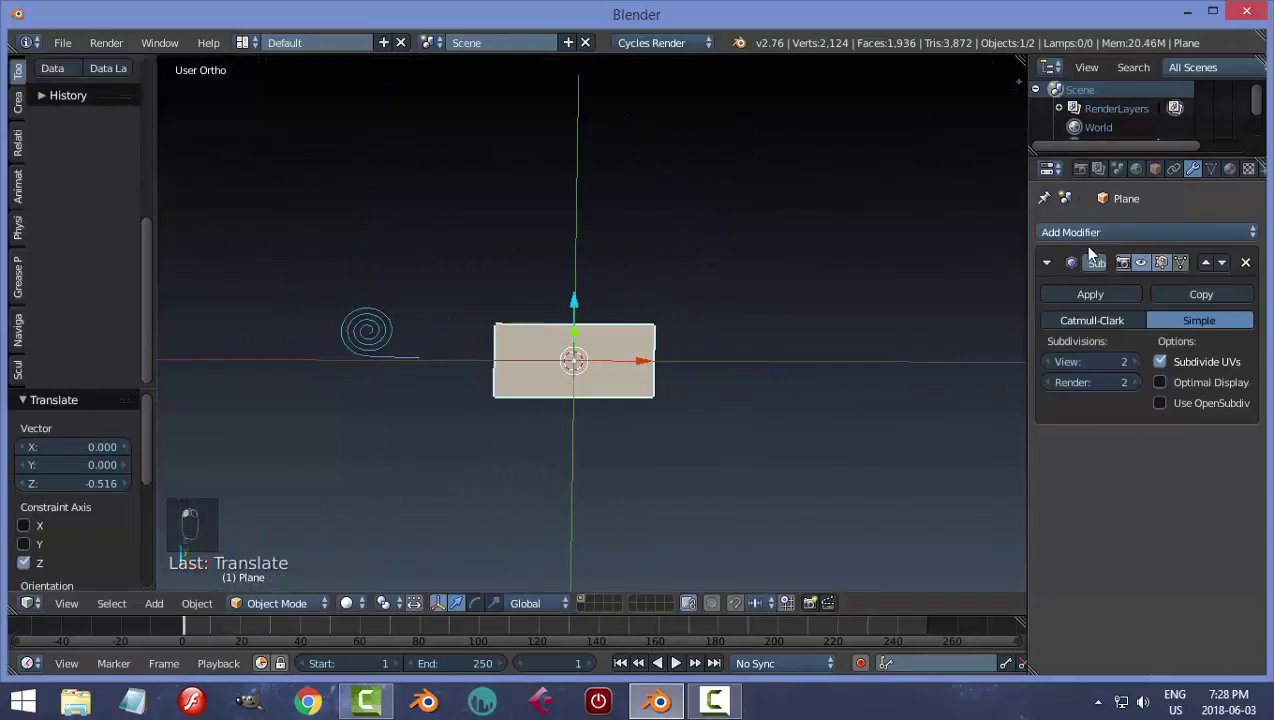
{"action": "left_click", "coordinate": [1047, 262]}
{"action": "left_click", "coordinate": [1050, 232]}
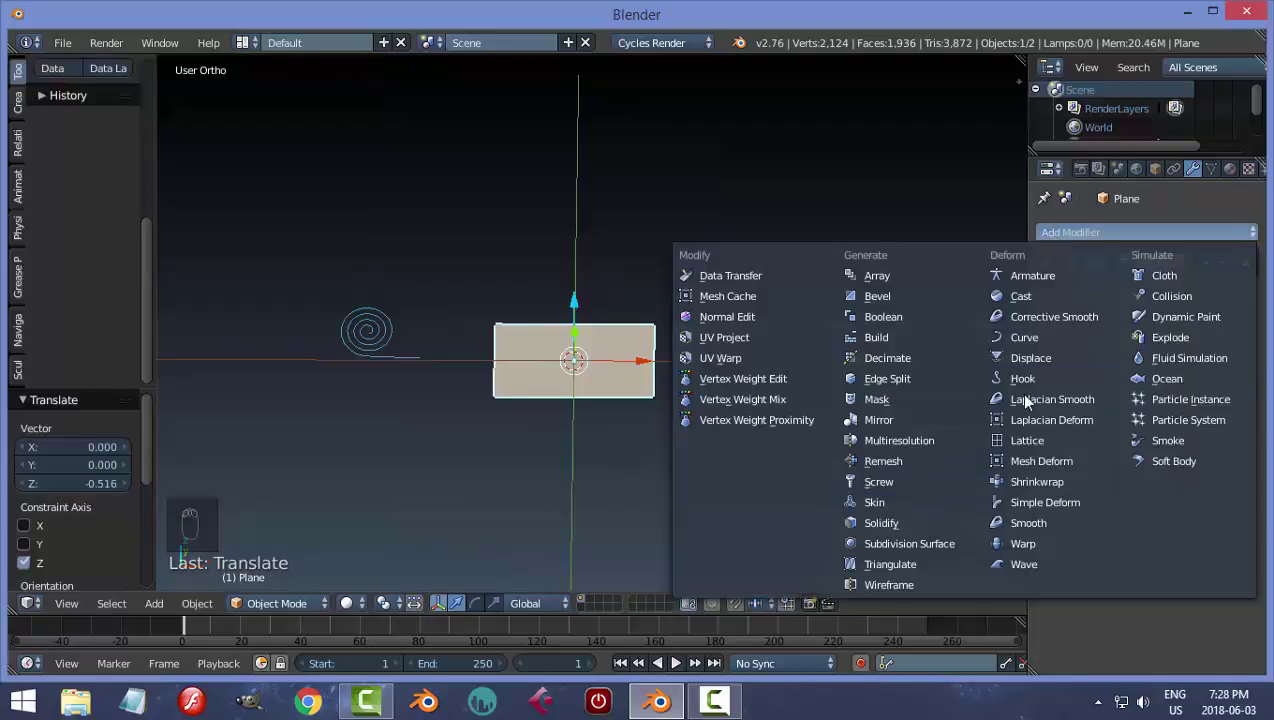
{"action": "left_click", "coordinate": [1012, 335]}
{"action": "left_click", "coordinate": [1090, 376]}
{"action": "left_click", "coordinate": [1090, 444]}
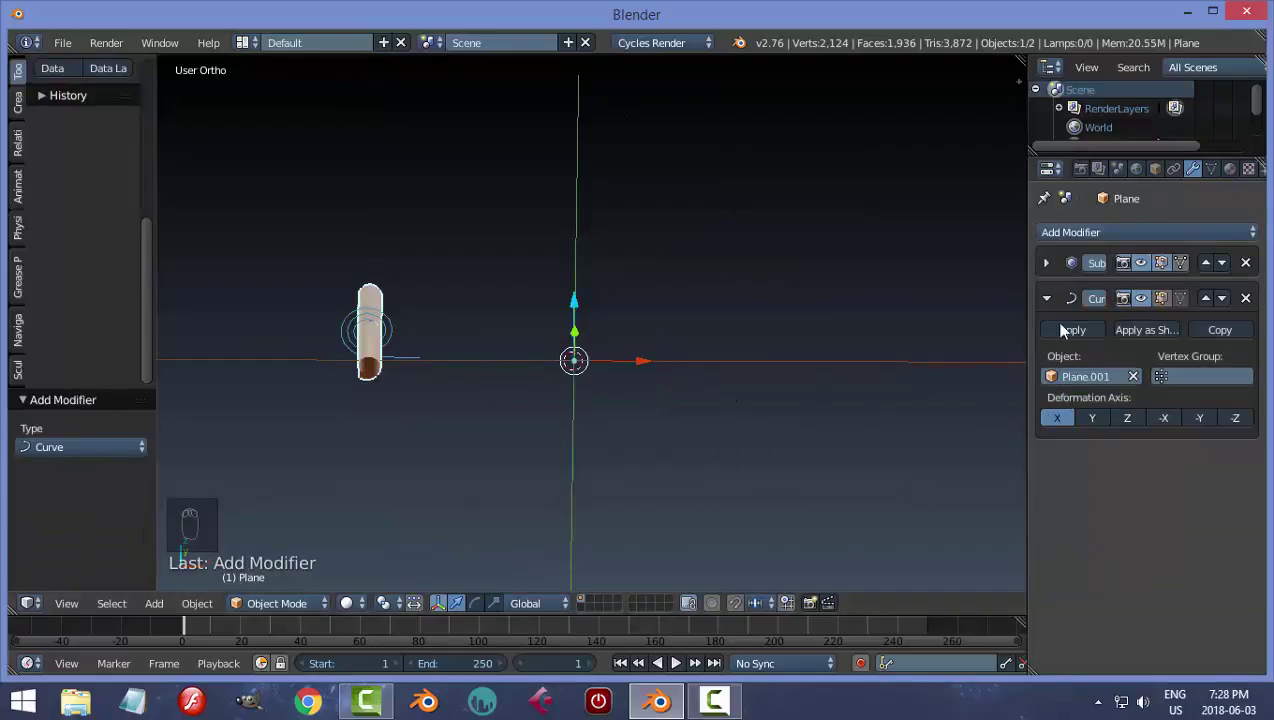
{"action": "left_click", "coordinate": [1050, 232]}
{"action": "left_click", "coordinate": [881, 521]}
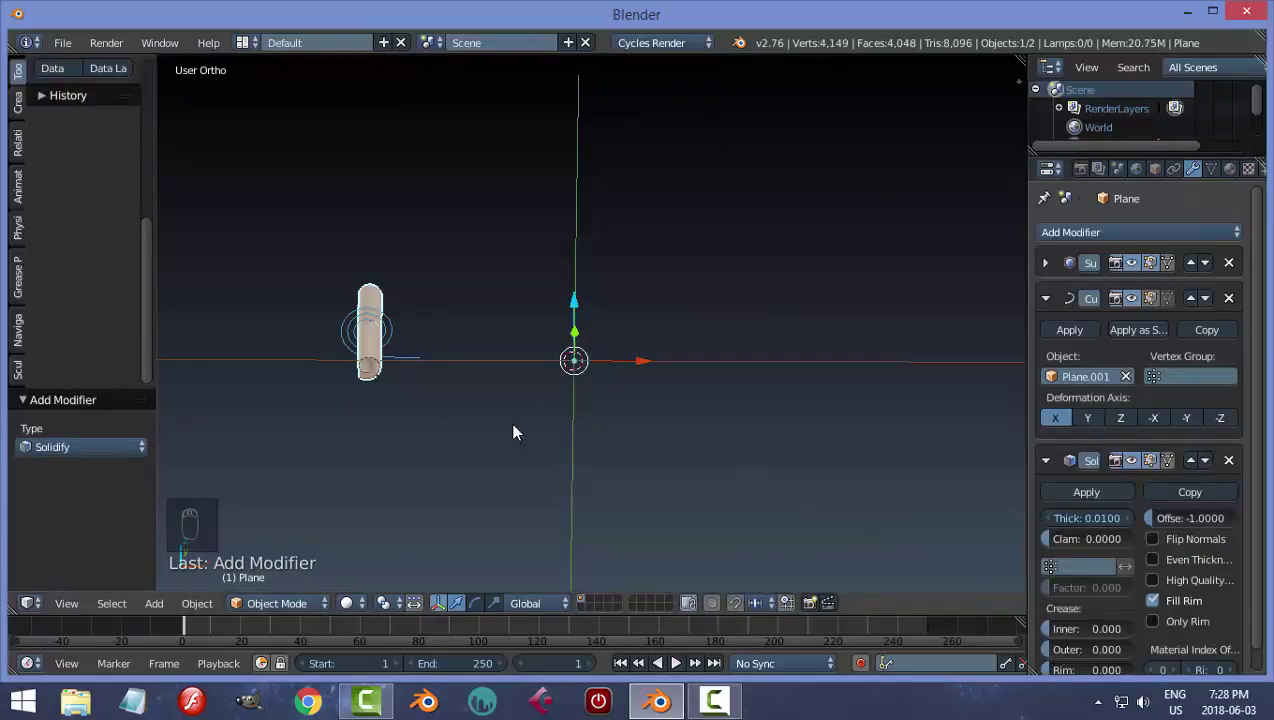
- Move the rolled plane and spiral curve together about 2.292 along X and set their origins to the 3D cursor
{"action": "scroll", "coordinate": [388, 328], "scroll_direction": "up", "scroll_amount": 3}
{"action": "right_click", "coordinate": [232, 326]}
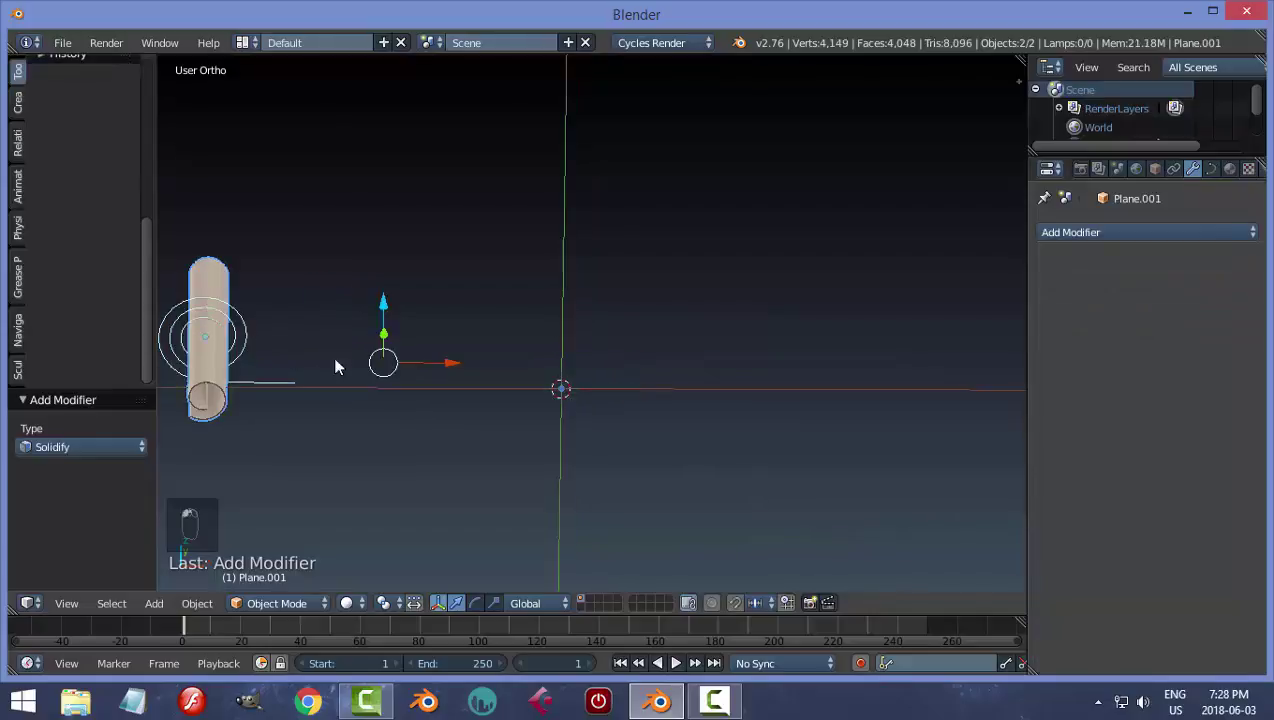
{"action": "left_click_drag", "start_coordinate": [447, 361], "coordinate": [758, 390]}
{"action": "left_click_drag", "start_coordinate": [147, 375], "coordinate": [138, 240]}
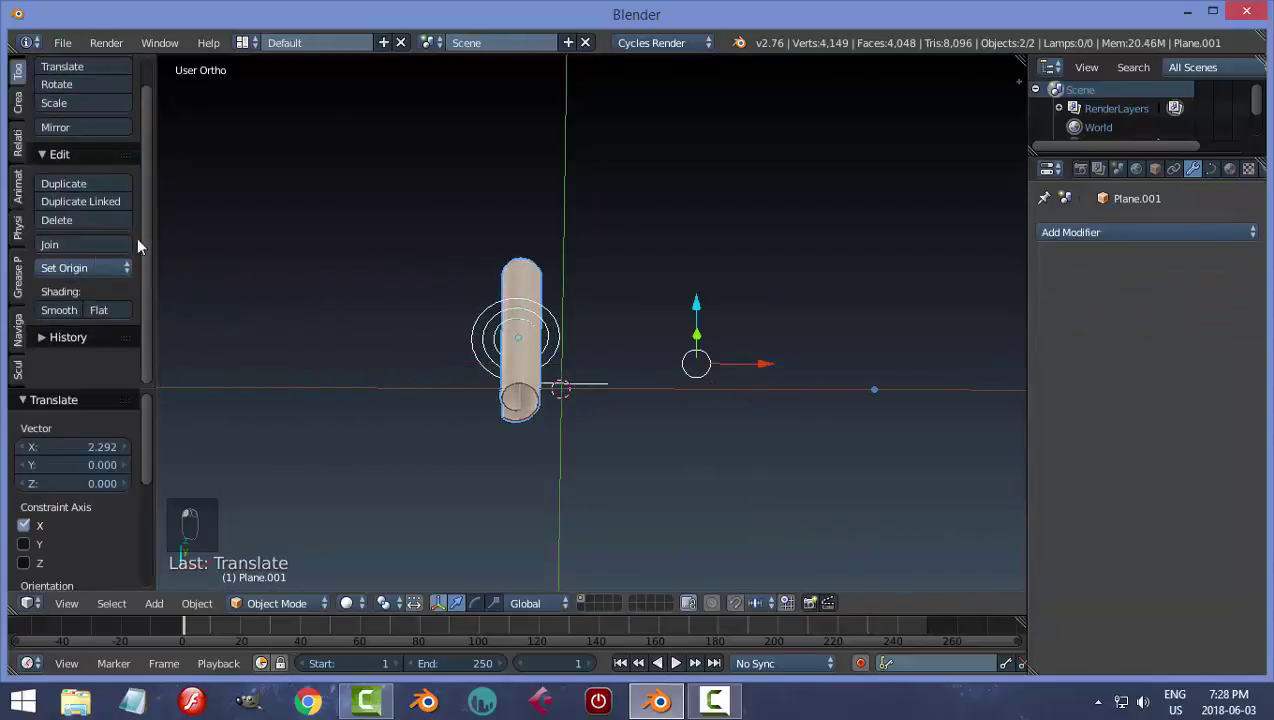
{"action": "left_click", "coordinate": [120, 268]}
{"action": "left_click", "coordinate": [130, 333]}
- Select only the rolled plane and move it about 1.949 along X
{"action": "left_click_drag", "start_coordinate": [614, 391], "coordinate": [776, 427]}
{"action": "key", "text": "a"}
{"action": "right_click", "coordinate": [548, 357]}
{"action": "middle_click_drag", "start_coordinate": [776, 427], "coordinate": [427, 384]}
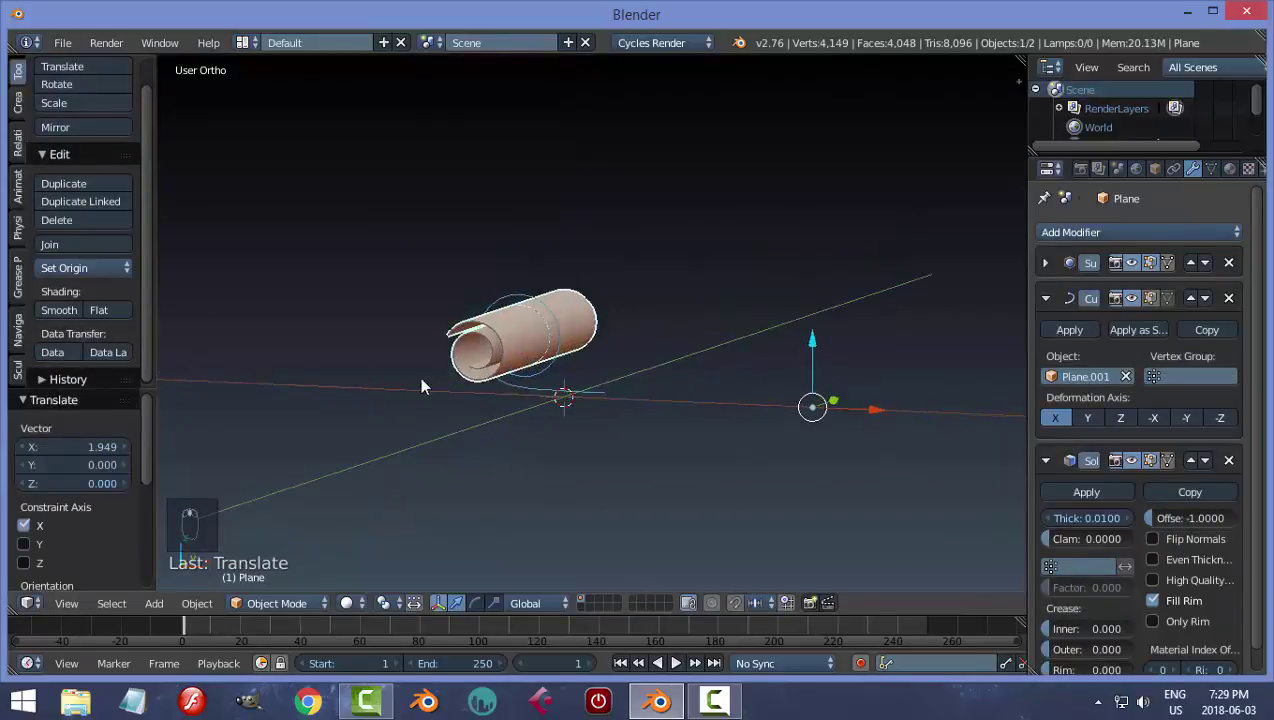
- Set the rolled plane's origin to the 3D cursor and give it smooth shading
{"action": "left_click", "coordinate": [84, 268]}
{"action": "left_click", "coordinate": [130, 330]}
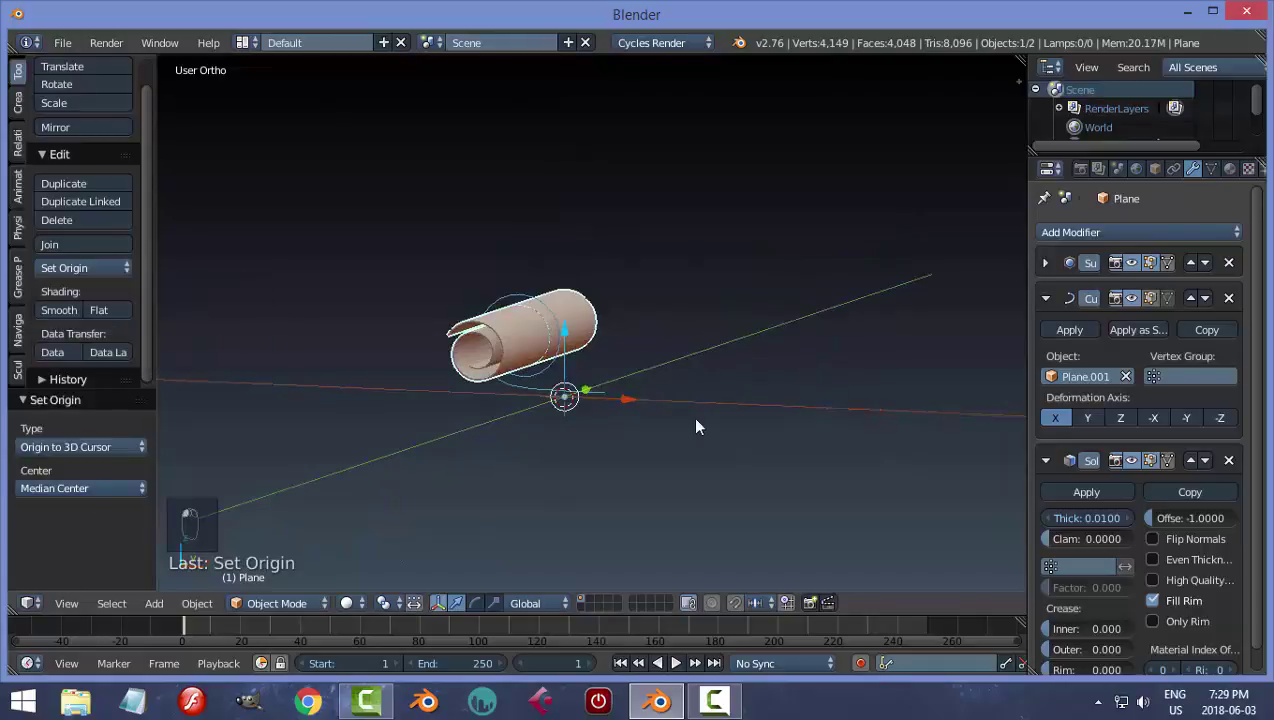
{"action": "left_click", "coordinate": [58, 310]}
- Slide the rolled plane further along positive X and reset its origin to the 3D cursor
{"action": "middle_click_drag", "start_coordinate": [640, 438], "coordinate": [609, 455]}
{"action": "left_click_drag", "start_coordinate": [609, 455], "coordinate": [795, 366]}
{"action": "left_click", "coordinate": [84, 268]}
{"action": "left_click", "coordinate": [110, 330]}
- Select the spiral curve and scale it uniformly to 0.467
{"action": "right_click", "coordinate": [558, 377]}
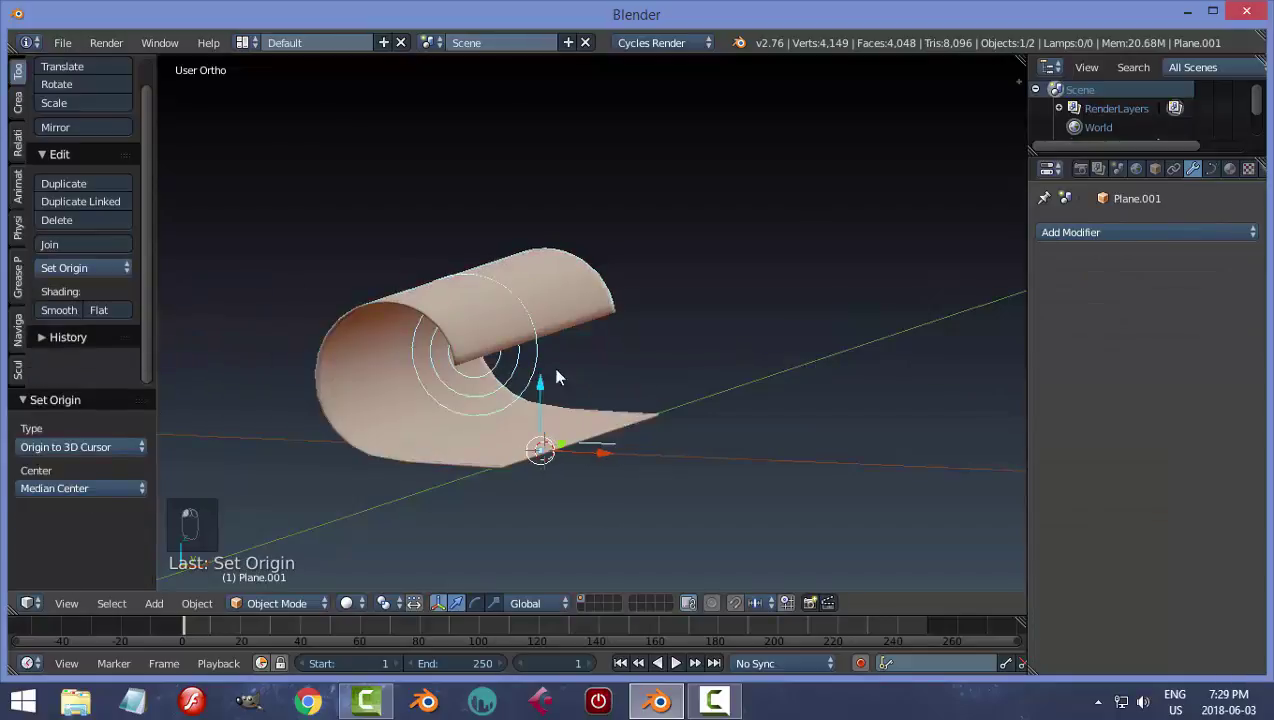
{"action": "key", "text": "s"}
{"action": "left_click", "coordinate": [600, 400]}
- Slide the rolled plane along negative X so its end lies flat outside the roll, and deselect everything
{"action": "right_click", "coordinate": [577, 433]}
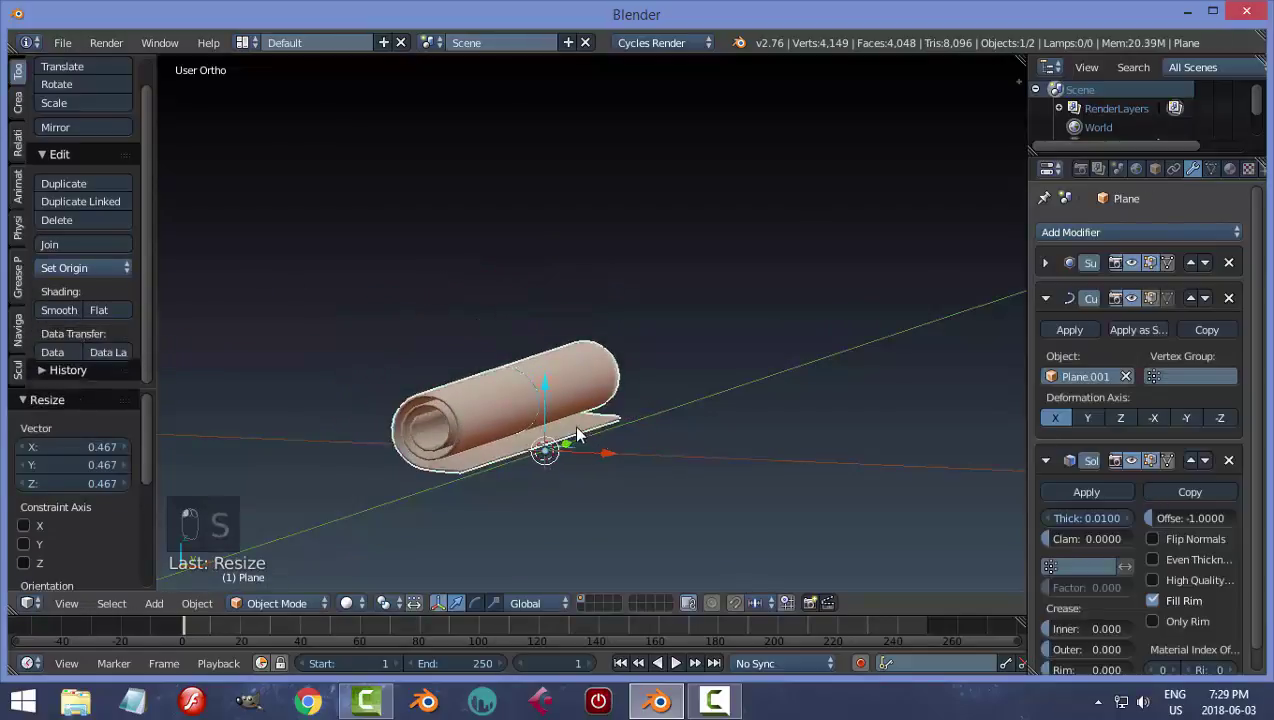
{"action": "left_click_drag", "start_coordinate": [607, 453], "coordinate": [523, 446]}
{"action": "middle_click_drag", "start_coordinate": [523, 446], "coordinate": [730, 580]}
{"action": "key", "text": "a"}
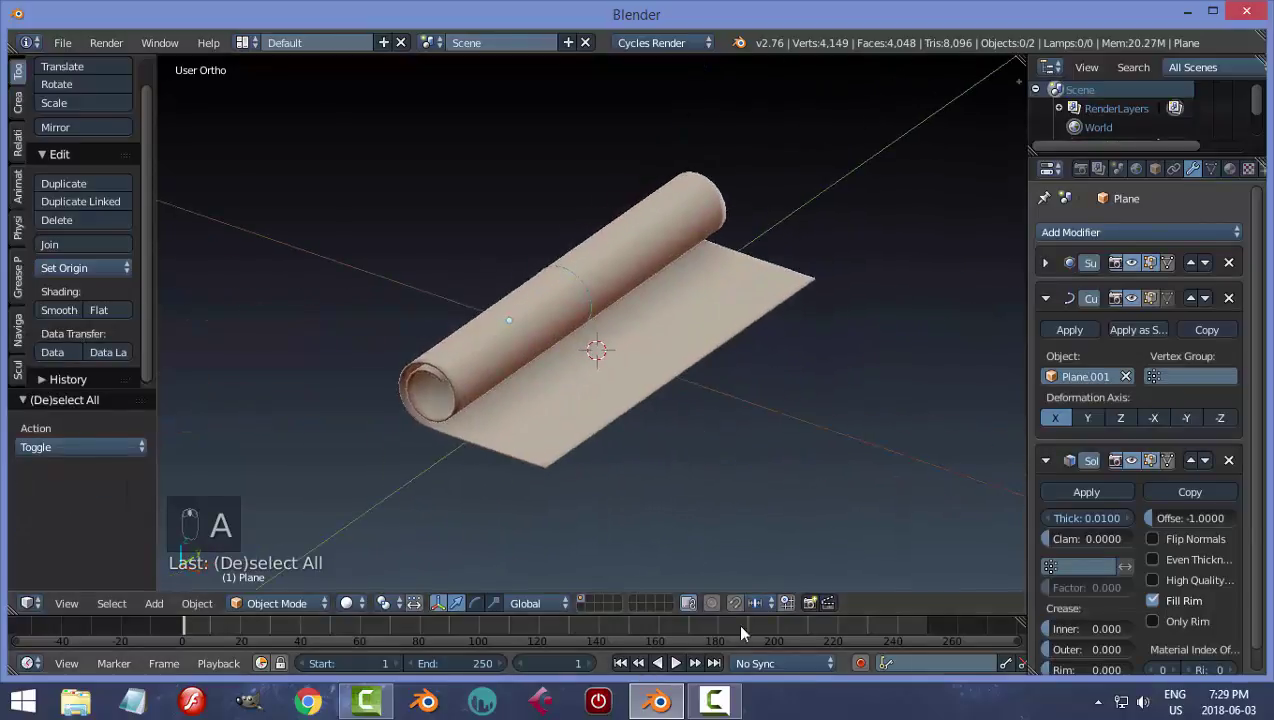
{"action": "left_click", "coordinate": [810, 603]}
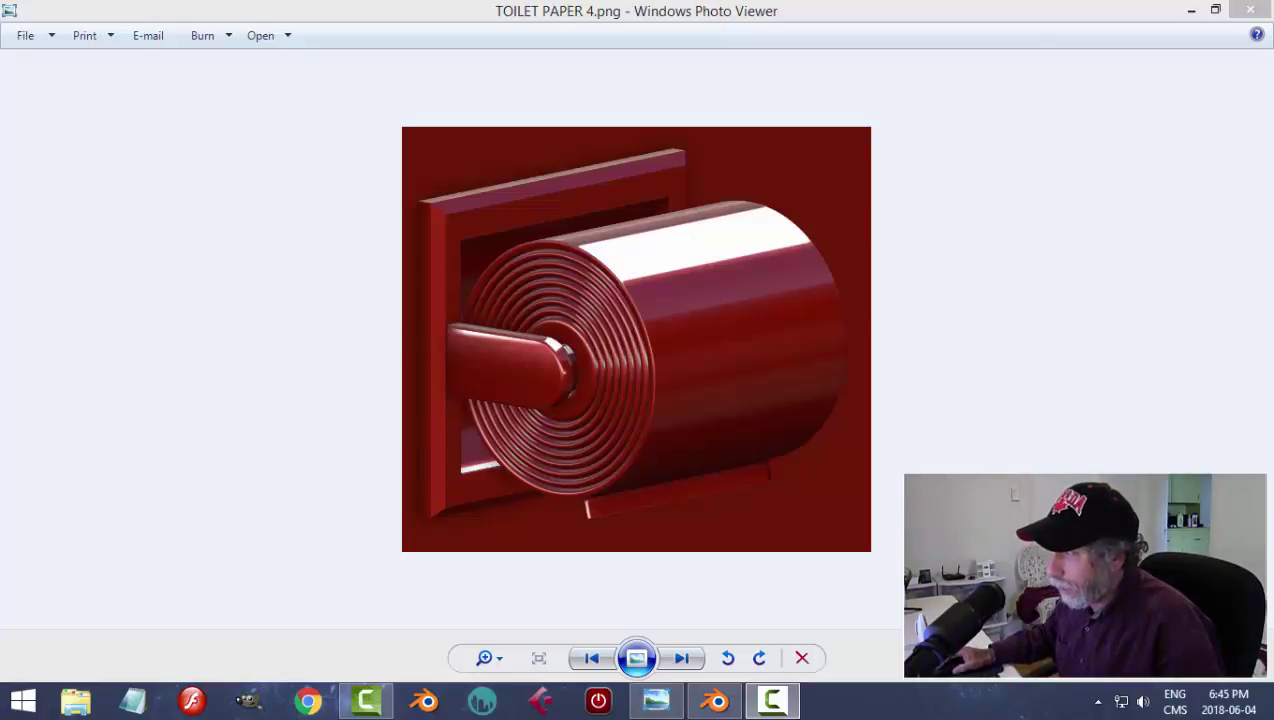
- Switch to the Blender window with Toilet_Roll_video.blend and delete the cube, camera and lamp
{"action": "left_click", "coordinate": [716, 698]}
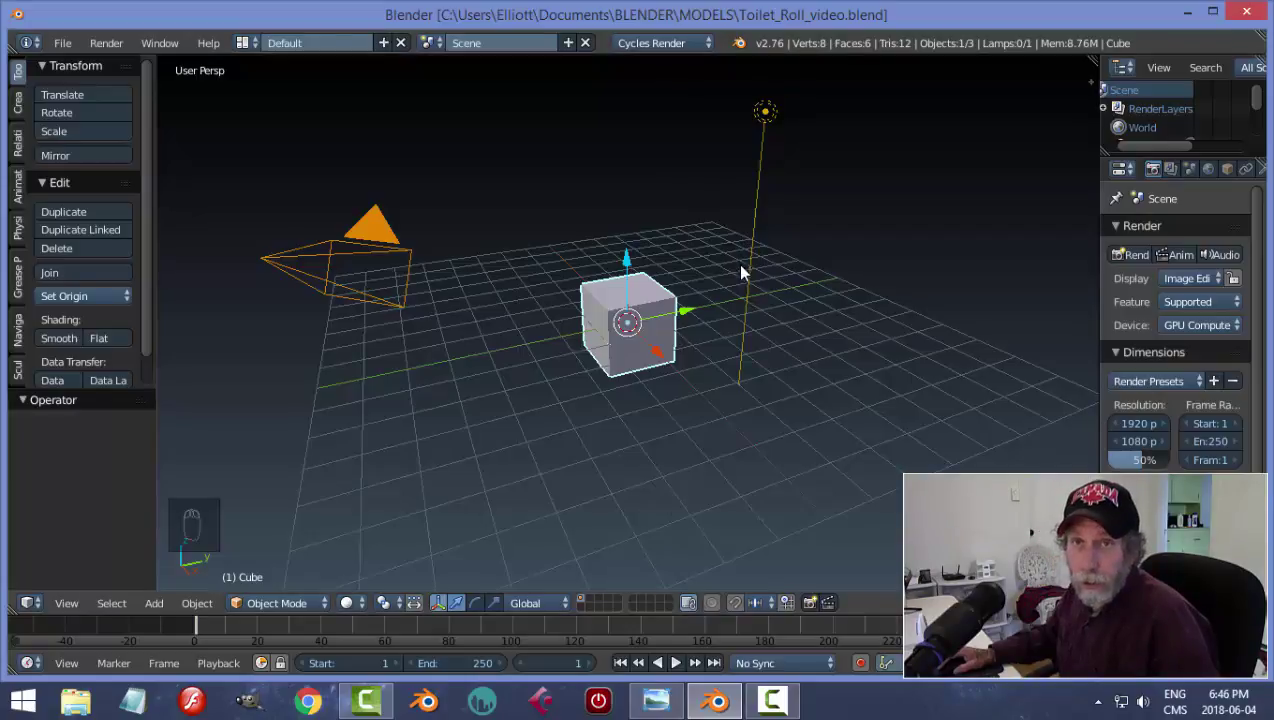
{"action": "key", "text": "a"}
{"action": "key", "text": "a"}
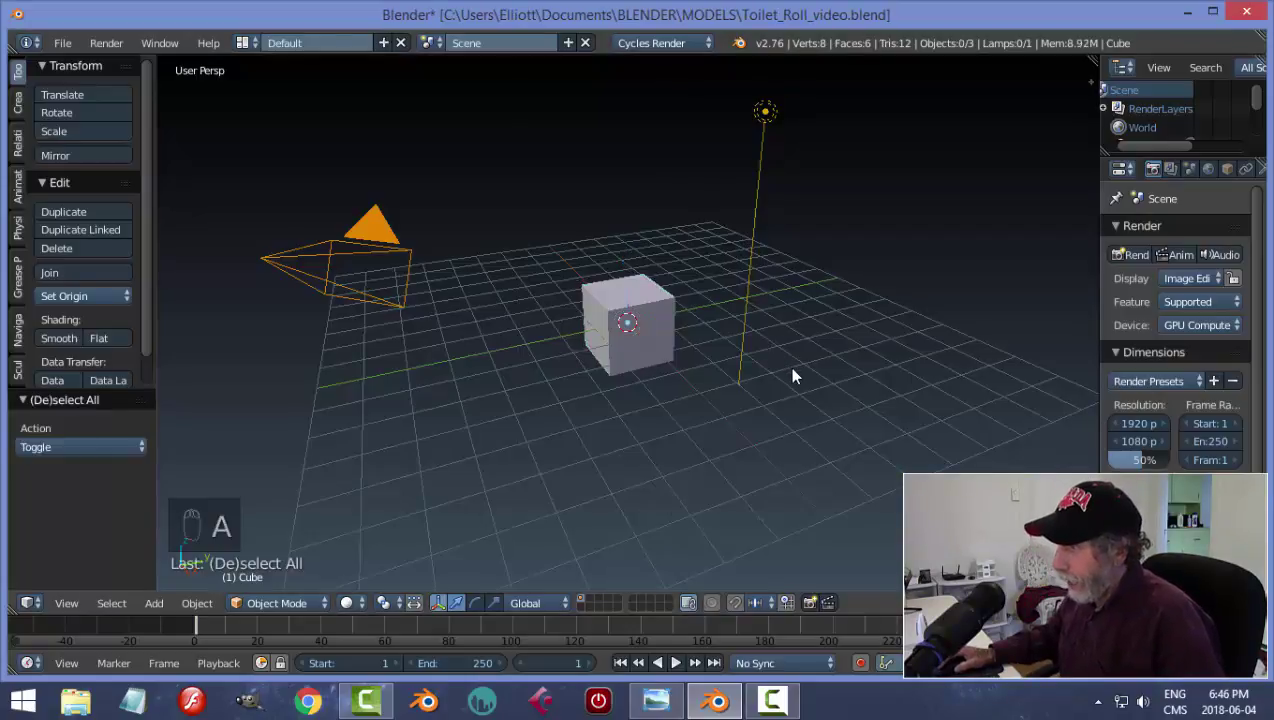
{"action": "key", "text": "x"}
{"action": "left_click", "coordinate": [793, 371]}
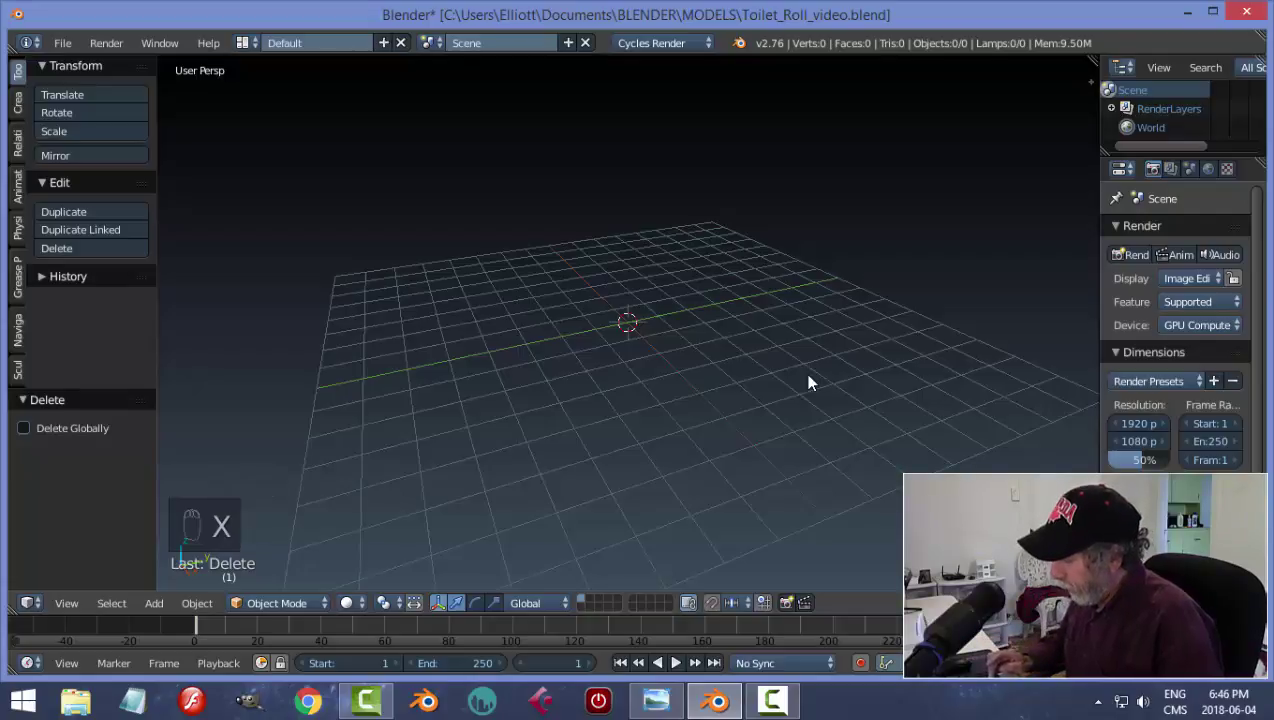
- Change to an orthographic view and add a mesh cube at the scene origin
{"action": "key", "text": "KP_1"}
{"action": "key", "text": "KP_5"}
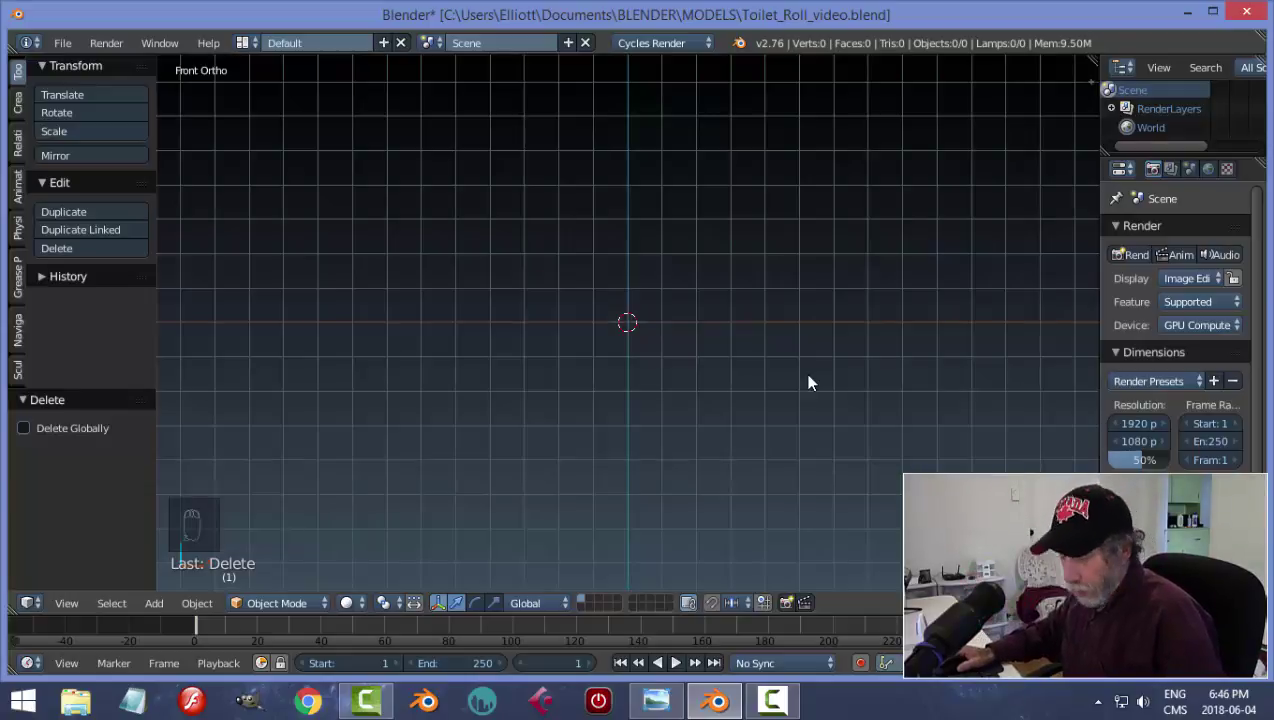
{"action": "key", "text": "shift+a"}
{"action": "mouse_move", "coordinate": [810, 382]}
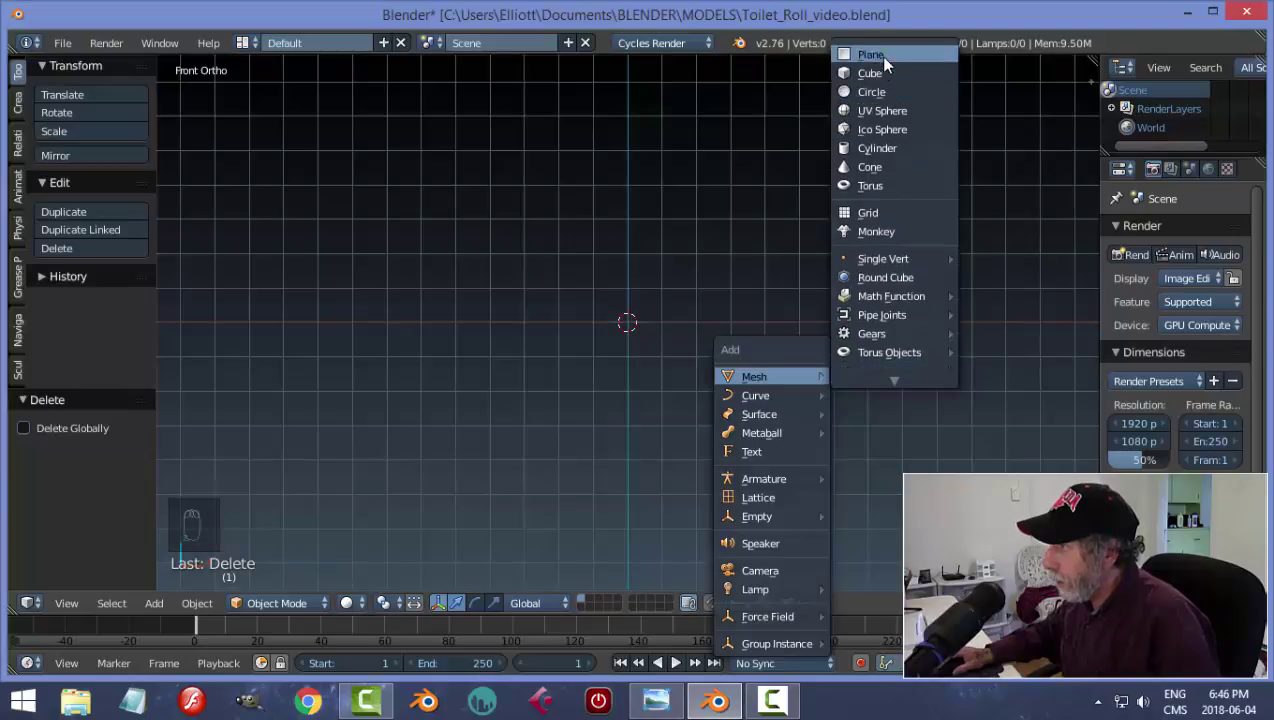
{"action": "left_click", "coordinate": [880, 75]}
{"action": "middle_click_drag", "start_coordinate": [827, 291], "coordinate": [734, 344]}
{"action": "scroll", "coordinate": [788, 353], "scroll_direction": "up", "scroll_amount": 3}
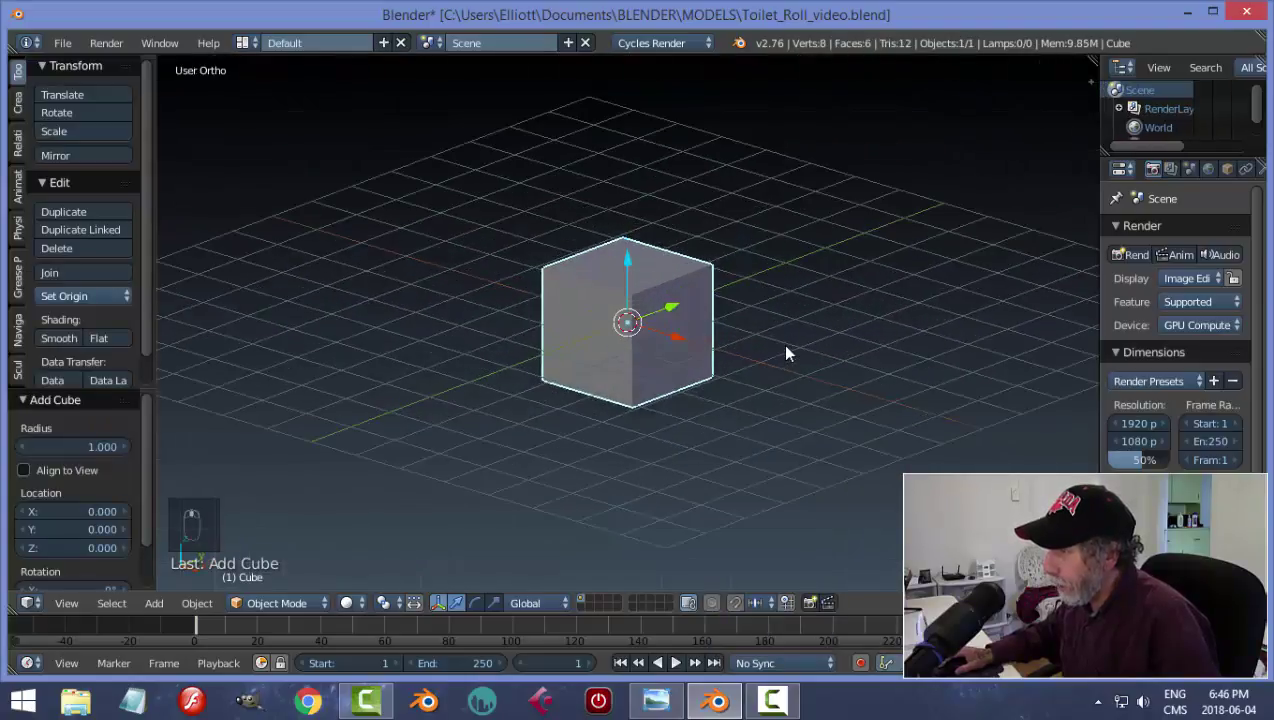
{"action": "middle_click_drag", "start_coordinate": [810, 350], "coordinate": [828, 339]}
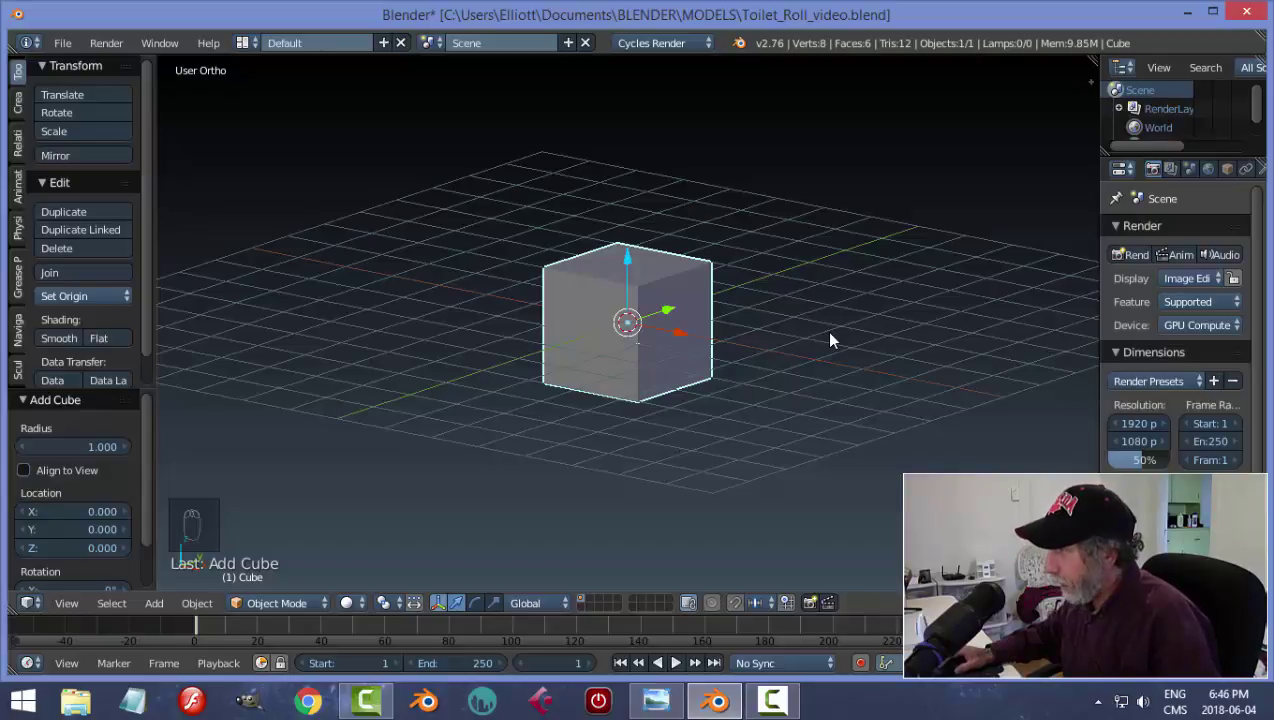
- Turn off the grid floor in the viewport display settings
{"action": "key", "text": "n"}
{"action": "left_click", "coordinate": [947, 316]}
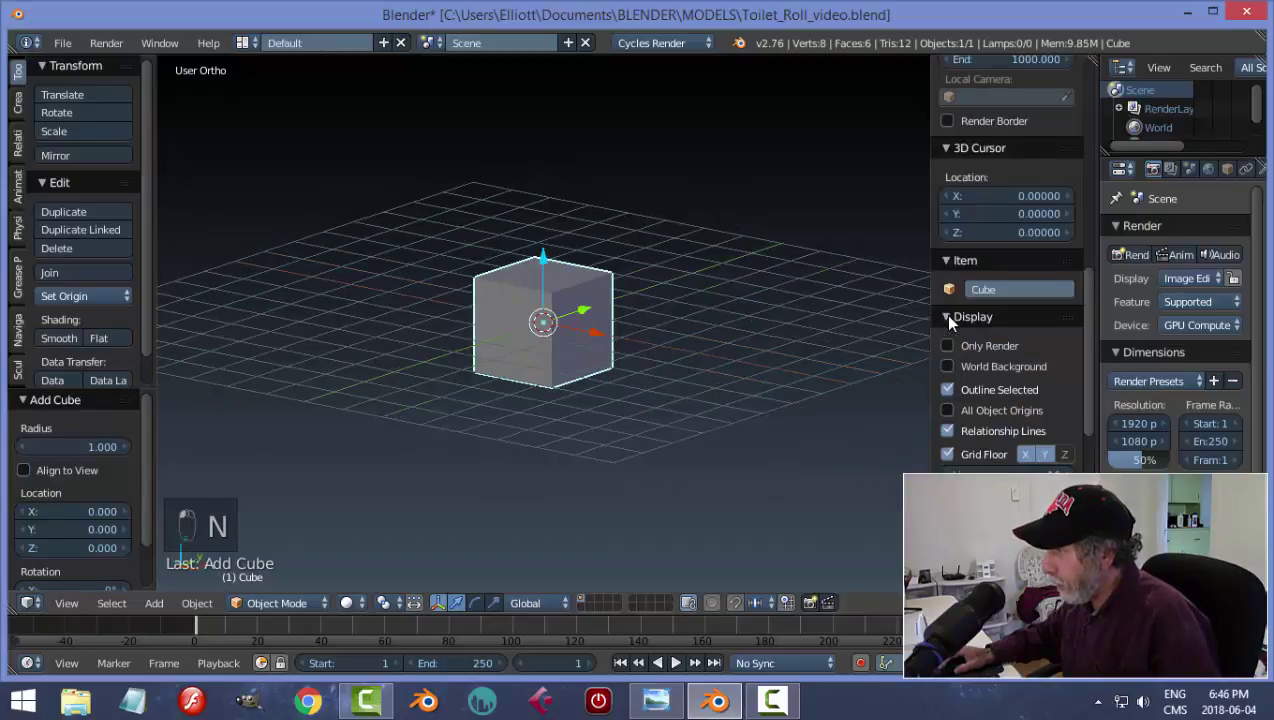
{"action": "left_click", "coordinate": [971, 457]}
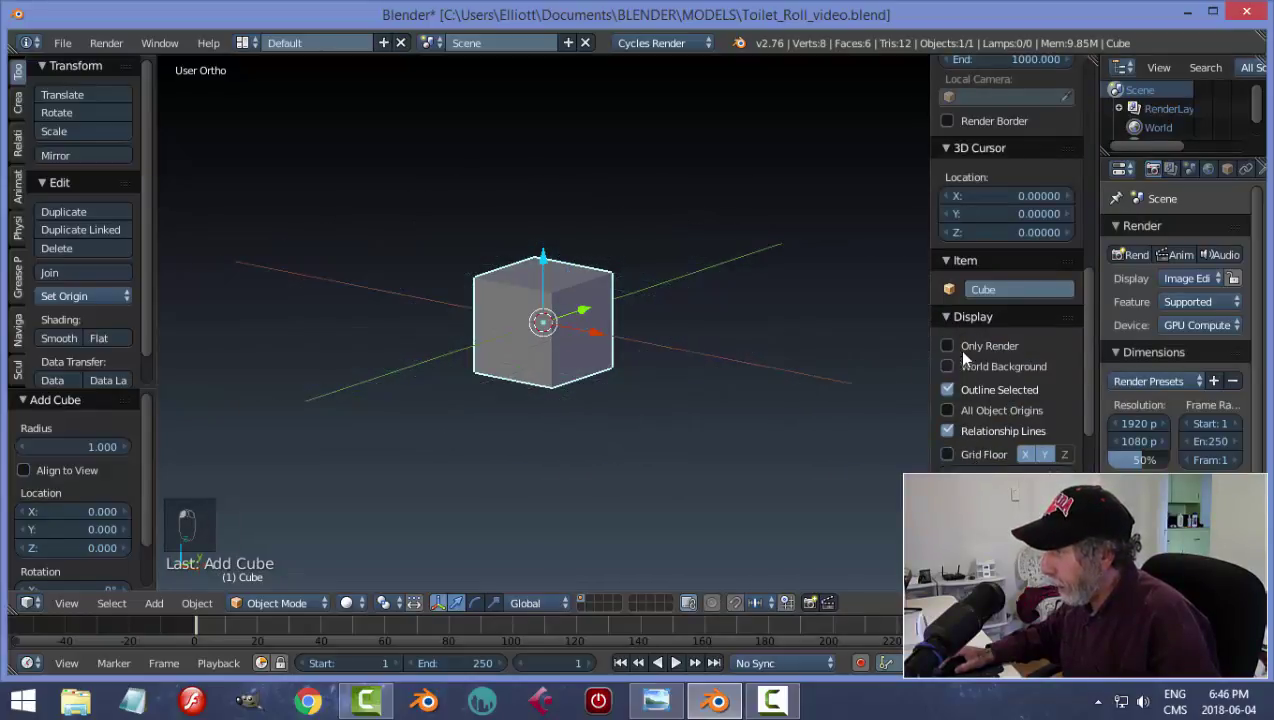
{"action": "left_click", "coordinate": [941, 313]}
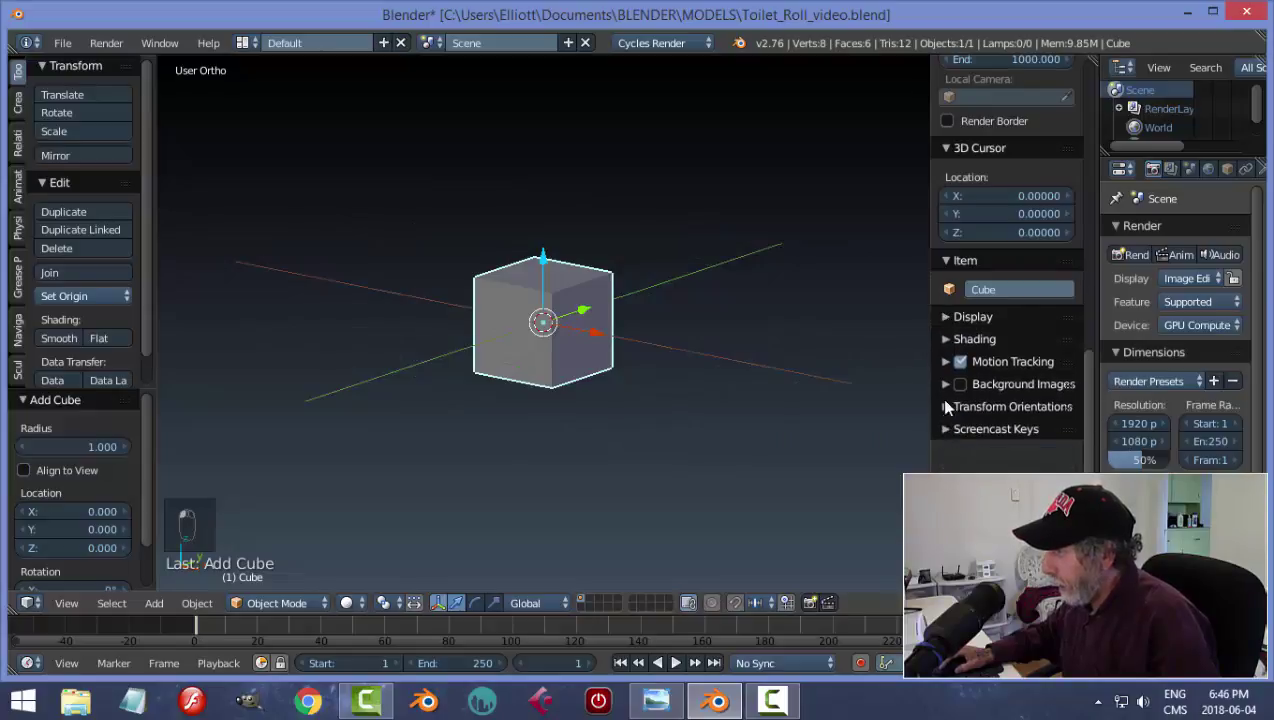
- Enable Matcap viewport shading and choose the matte dull-red matcap for the cube
{"action": "left_click", "coordinate": [942, 338]}
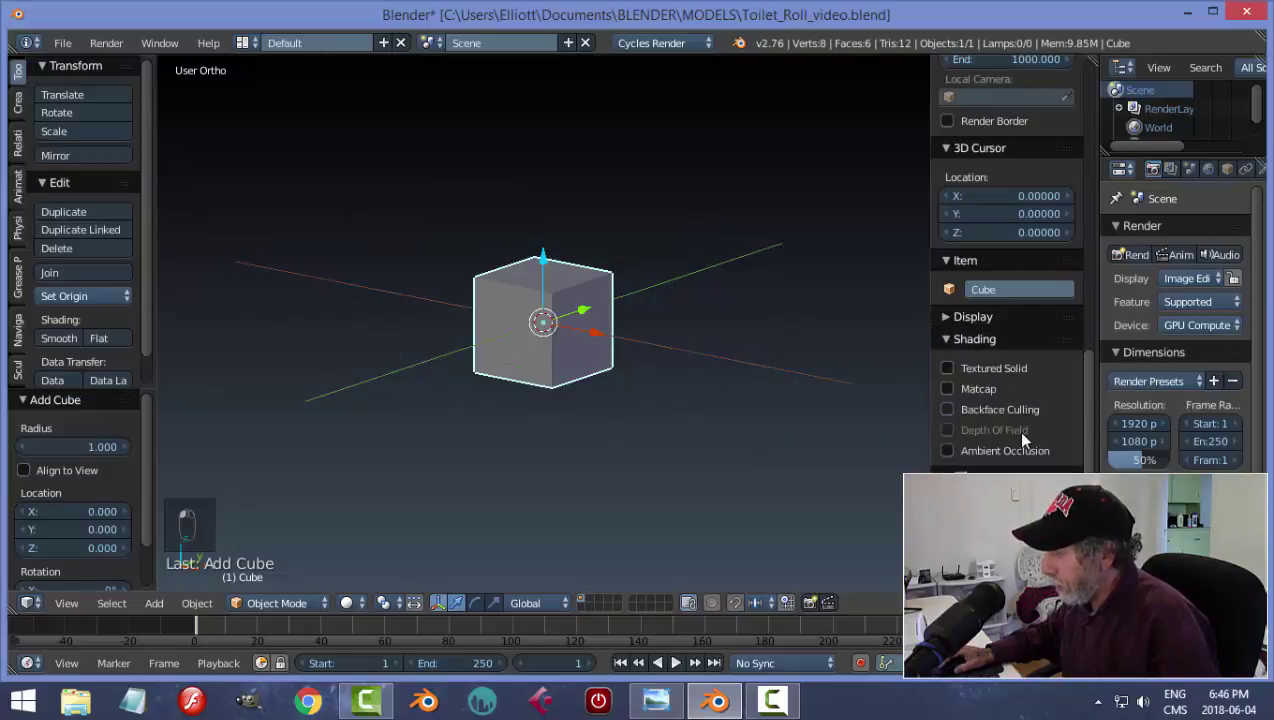
{"action": "left_click", "coordinate": [976, 390]}
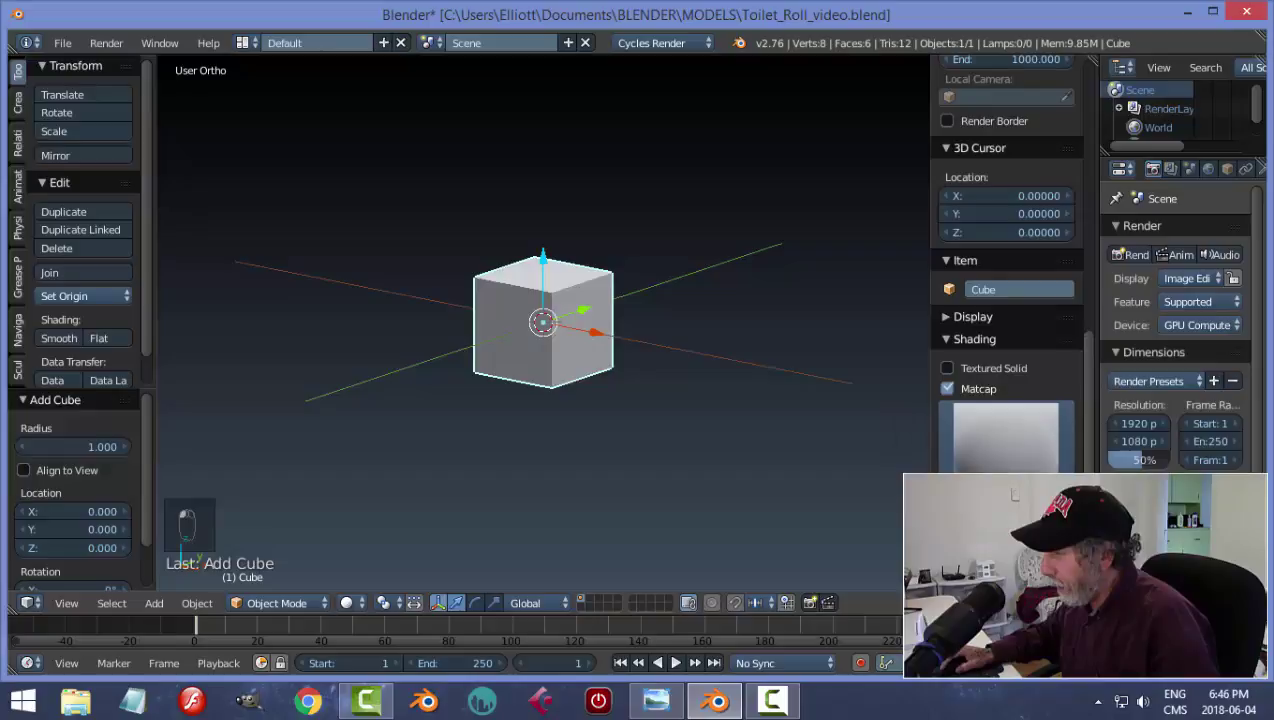
{"action": "left_click", "coordinate": [1003, 460]}
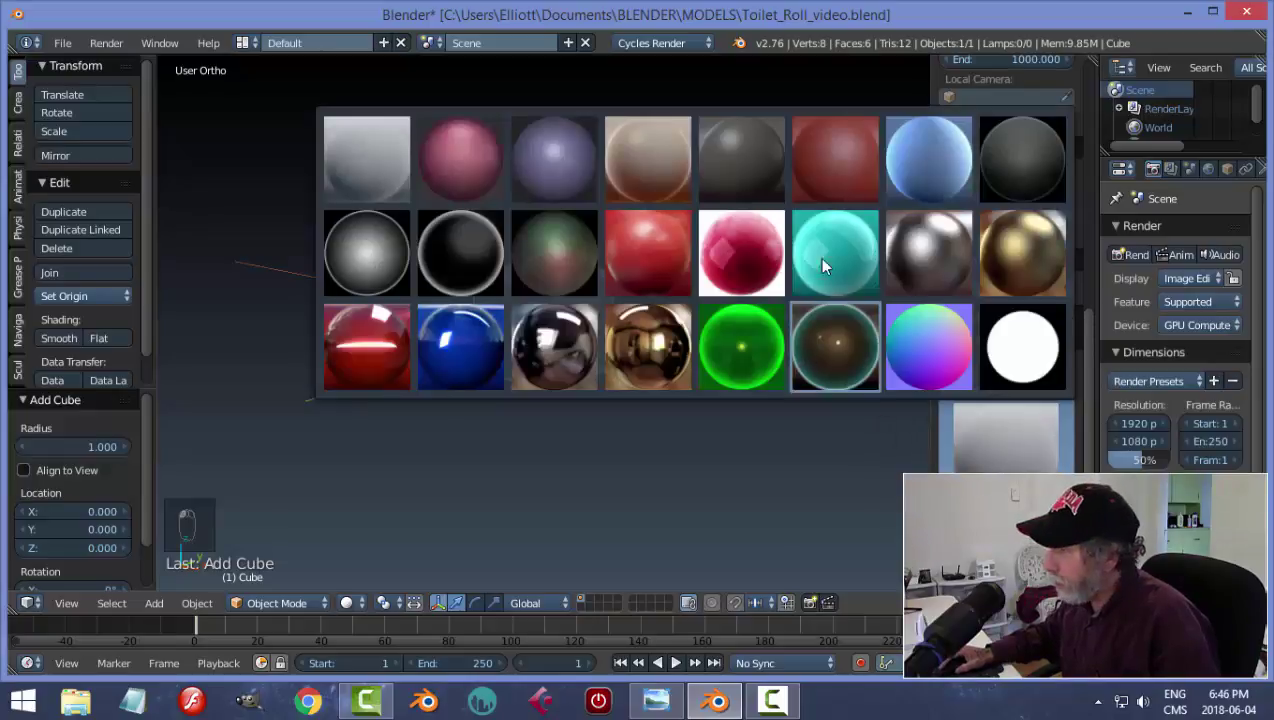
{"action": "left_click", "coordinate": [835, 172]}
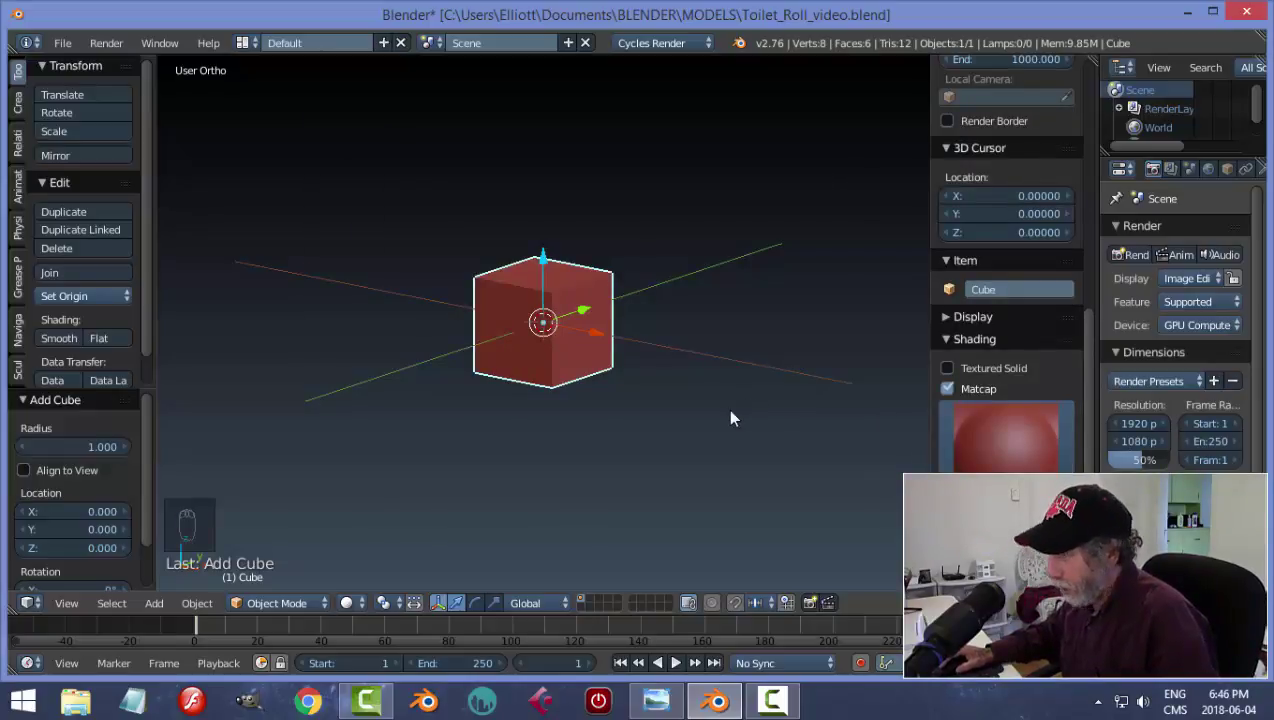
{"action": "key", "text": "n"}
{"action": "middle_click_drag", "start_coordinate": [740, 410], "coordinate": [756, 381]}
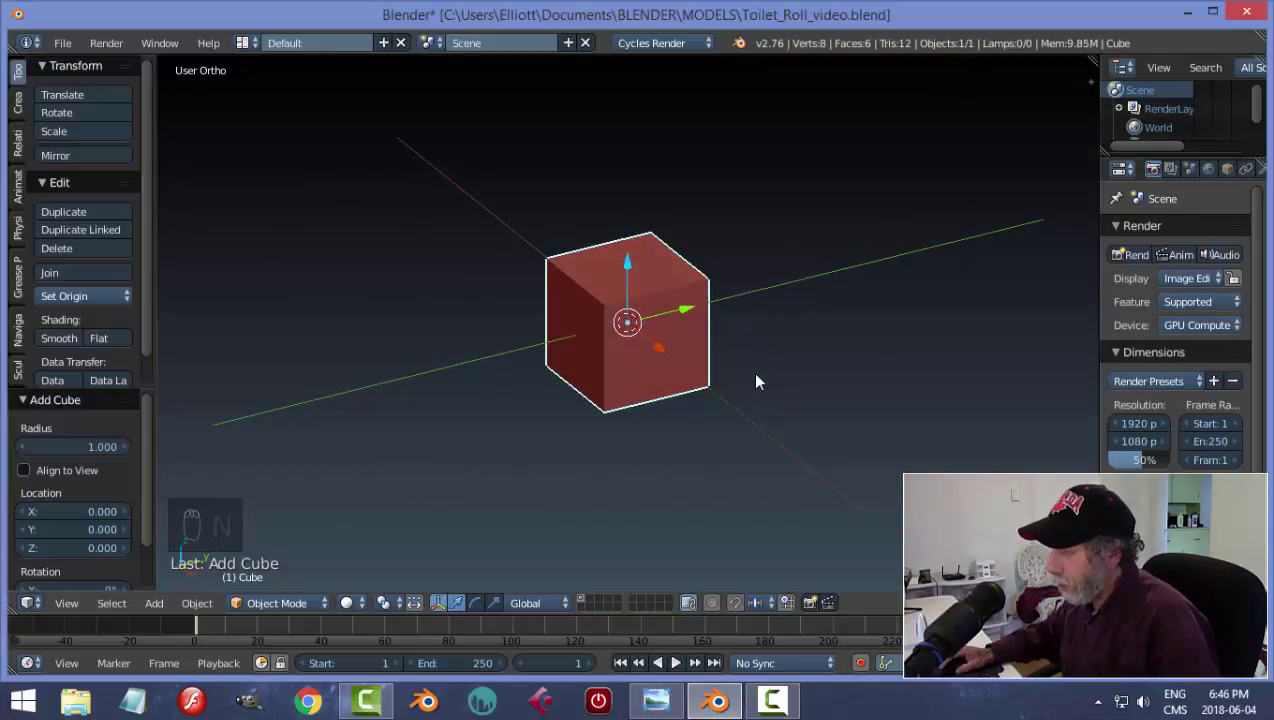
{"action": "left_click", "coordinate": [262, 603]}
{"action": "left_click", "coordinate": [262, 561]}
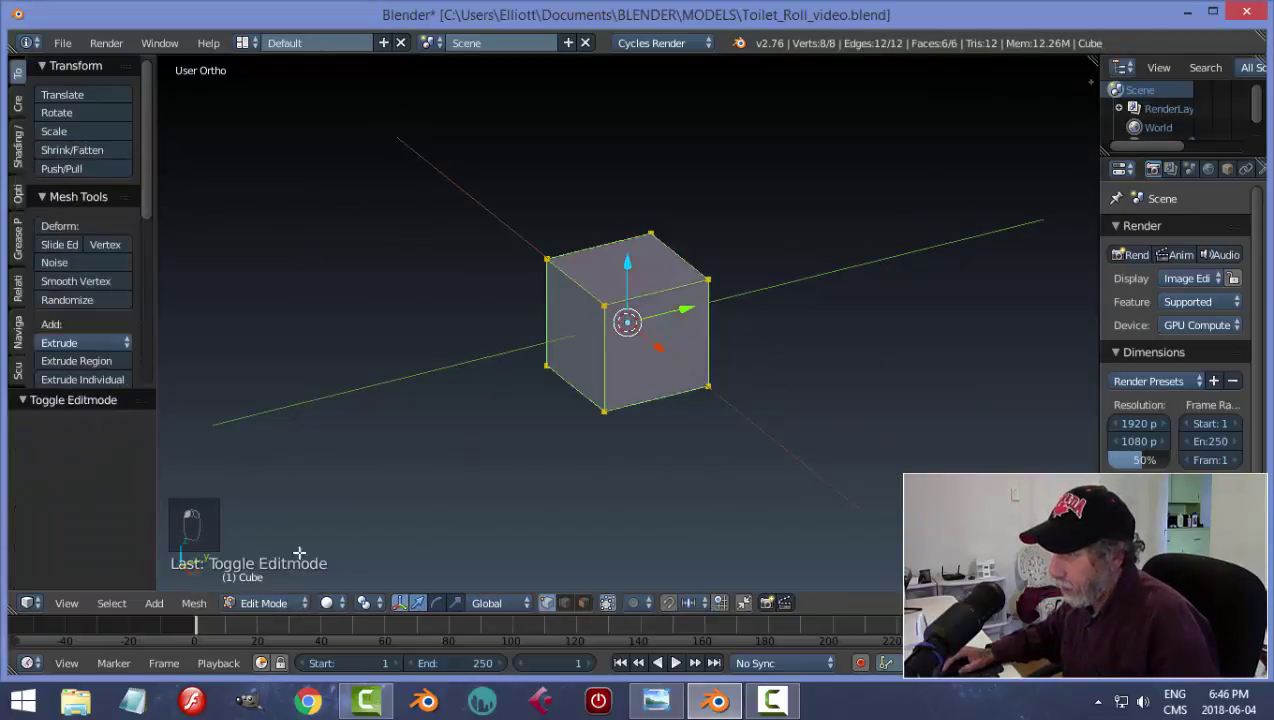
{"action": "key", "text": "Tab"}
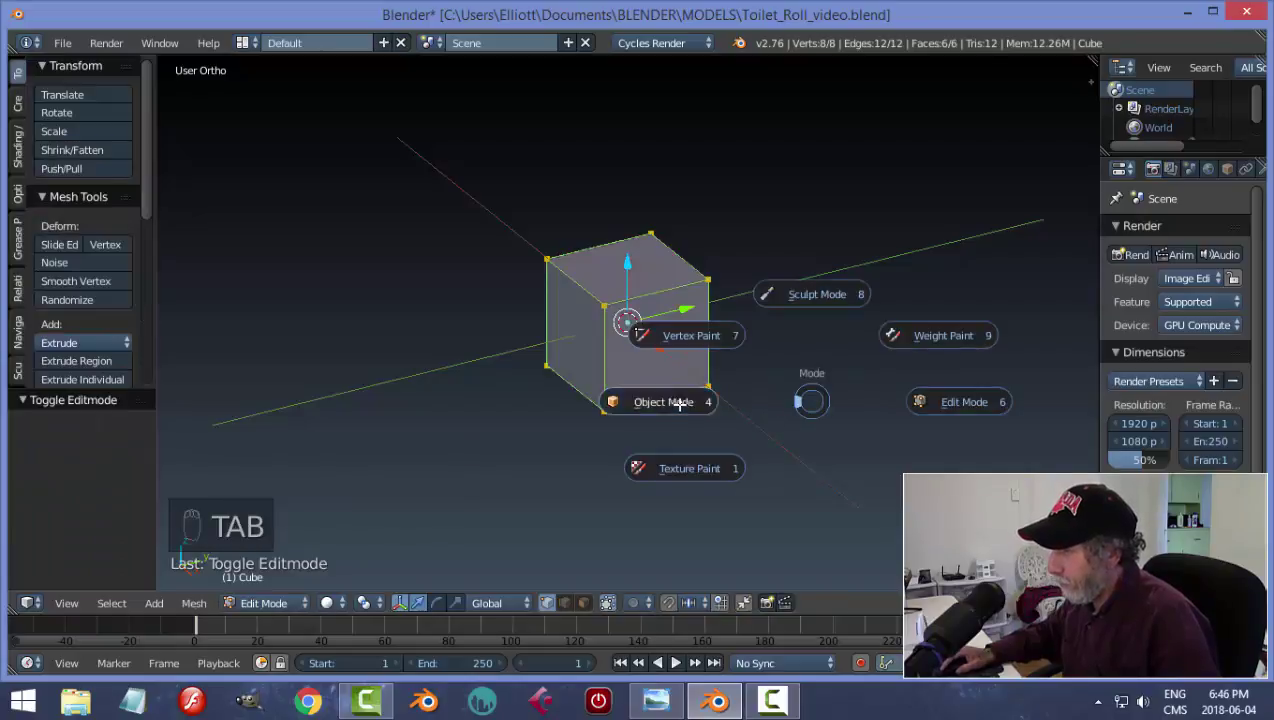
{"action": "left_click", "coordinate": [680, 403]}
- Put the cube into Edit Mode and set the mesh select mode to Face
{"action": "key", "text": "Tab"}
{"action": "left_click", "coordinate": [825, 402]}
{"action": "middle_click_drag", "start_coordinate": [826, 386], "coordinate": [822, 378]}
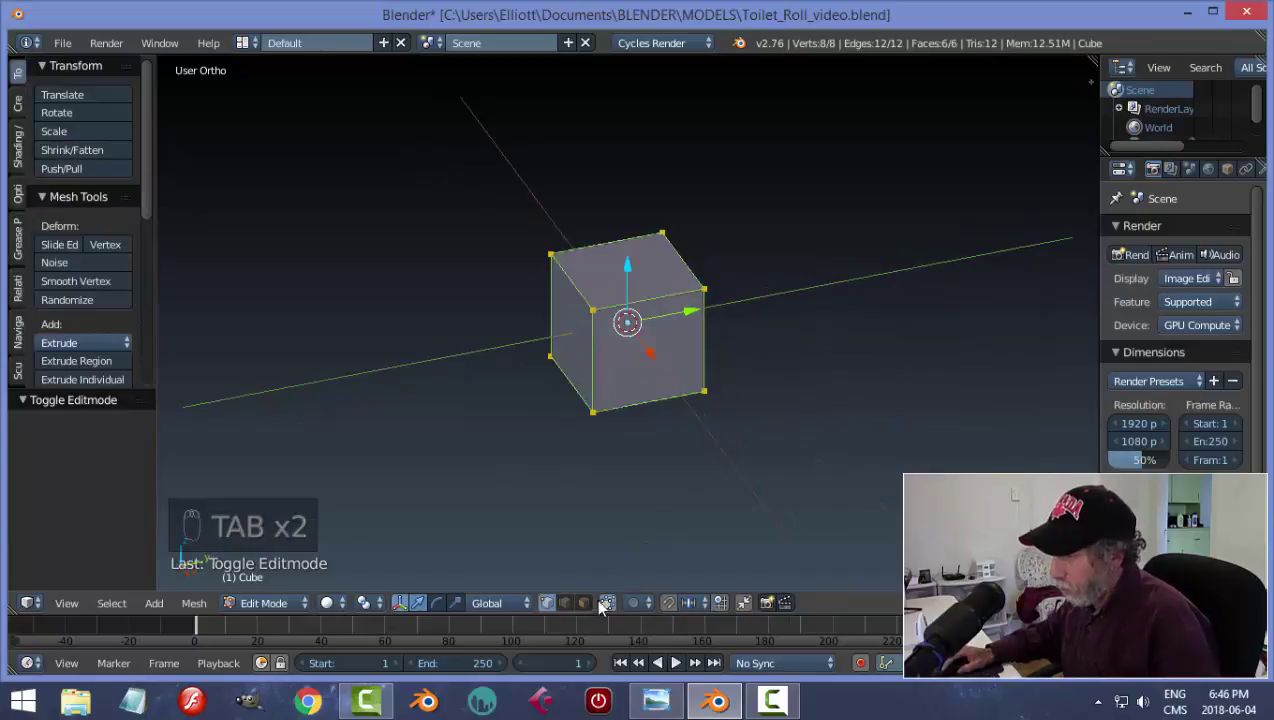
{"action": "key", "text": "ctrl+Tab"}
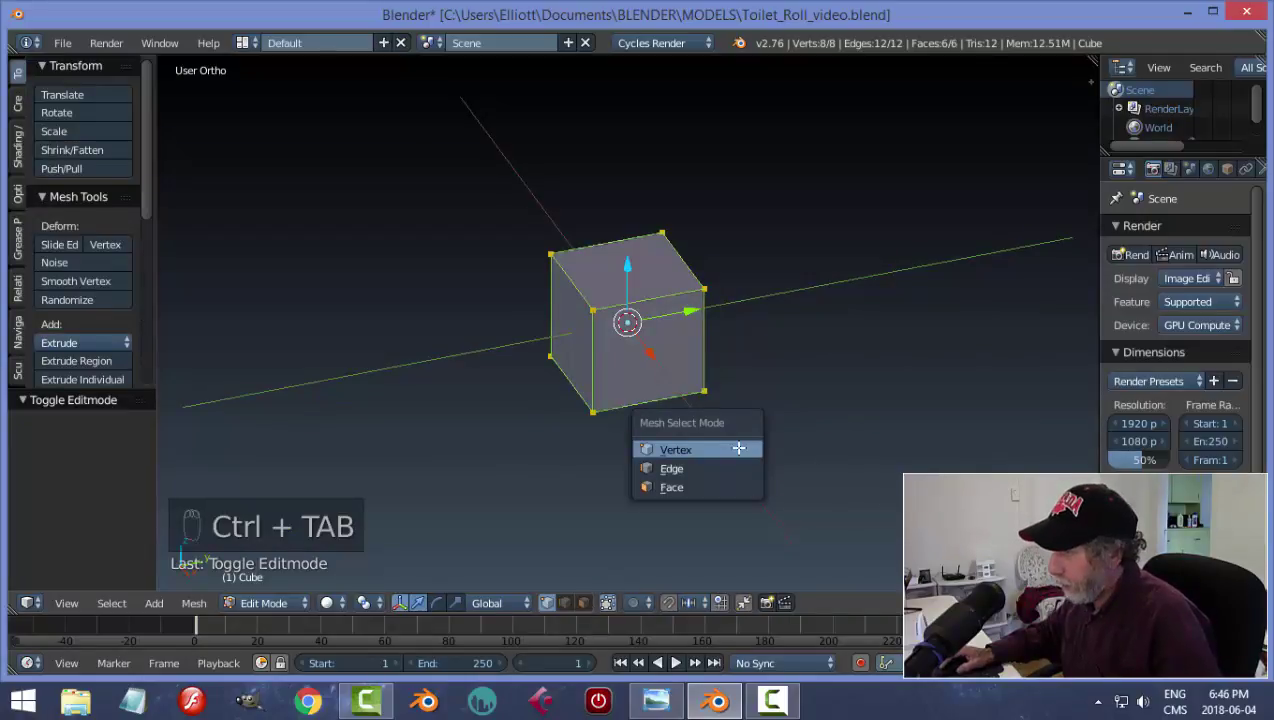
{"action": "left_click", "coordinate": [684, 488]}
- Try moving only the cube's positive-Y face inward along the Y axis and undo the move
{"action": "middle_click_drag", "start_coordinate": [836, 384], "coordinate": [697, 328]}
{"action": "key", "text": "a"}
{"action": "right_click", "coordinate": [697, 328]}
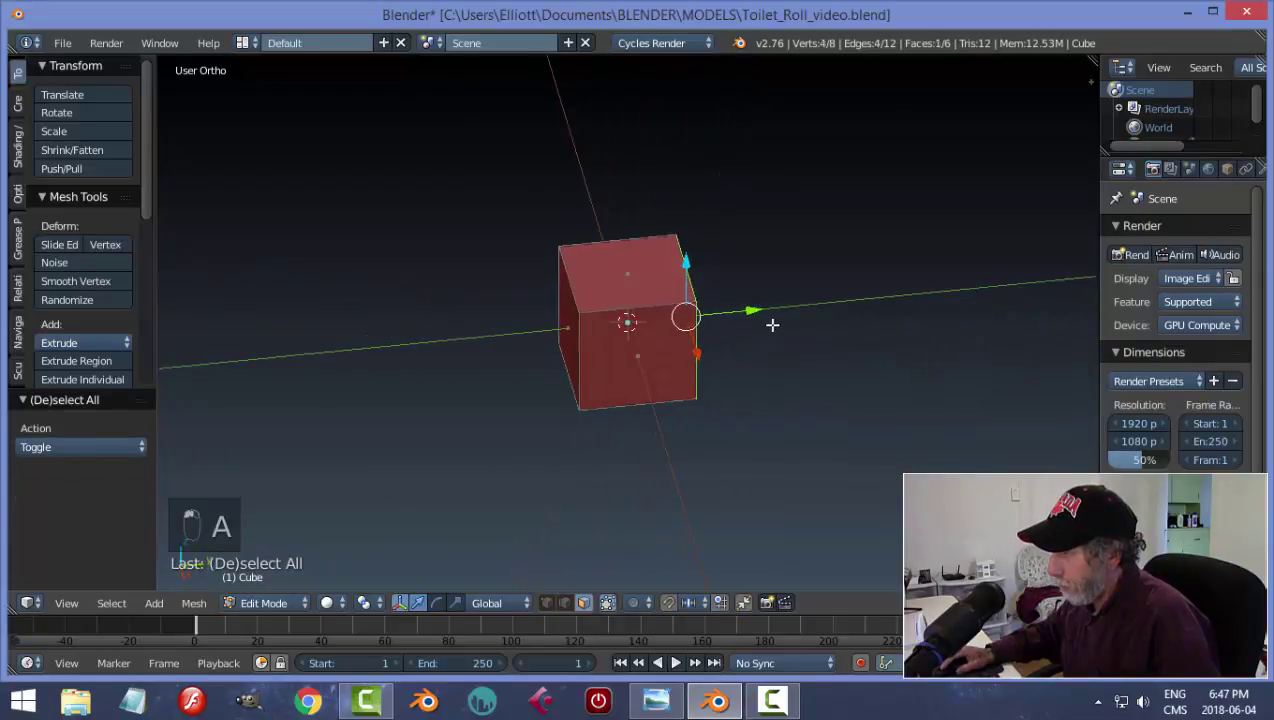
{"action": "left_click_drag", "start_coordinate": [757, 319], "coordinate": [695, 326]}
{"action": "key", "text": "ctrl+z"}
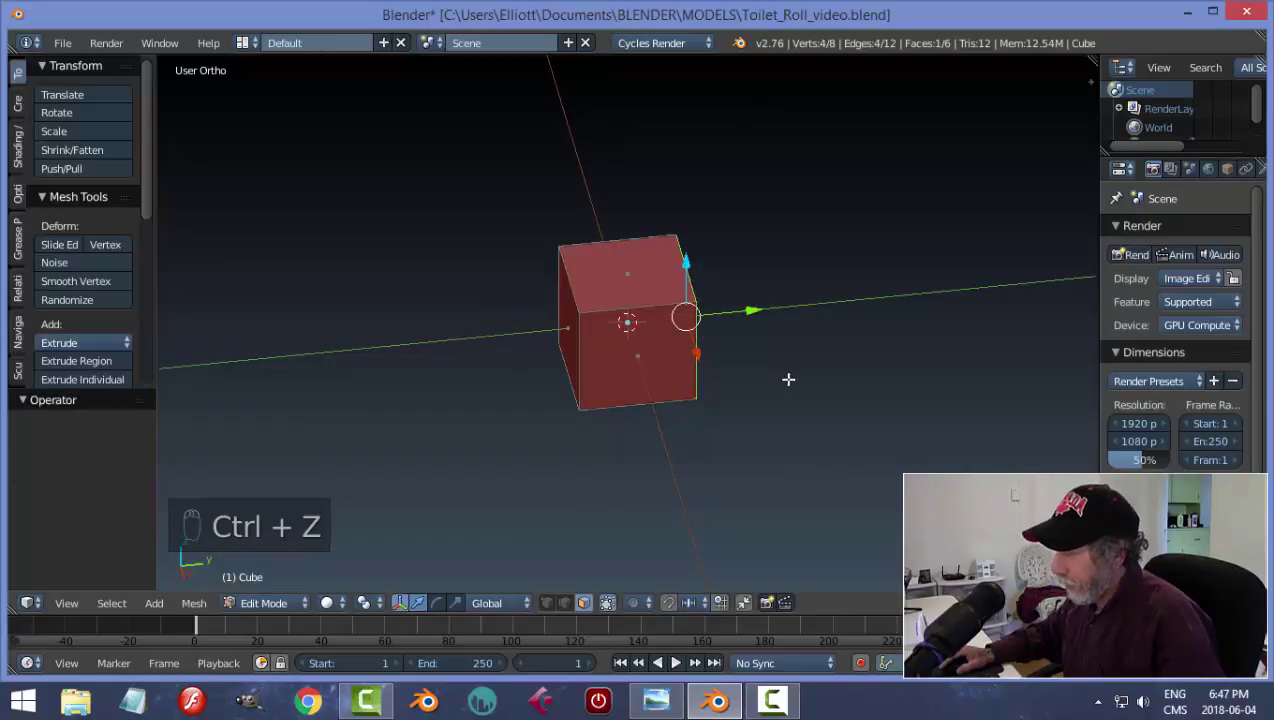
- Select the cube's whole mesh, scale it down along Y into a thinner block, and return to Object Mode
{"action": "key", "text": "a"}
{"action": "key", "text": "a"}
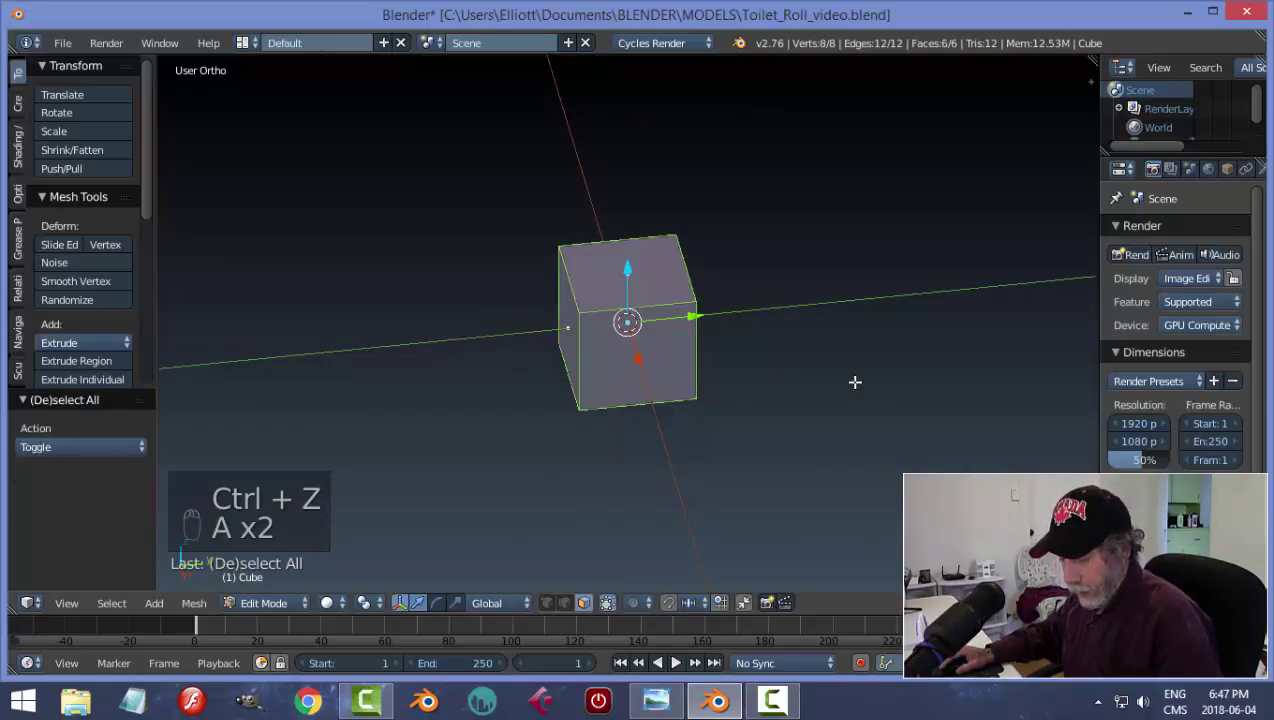
{"action": "key", "text": "s"}
{"action": "key", "text": "y"}
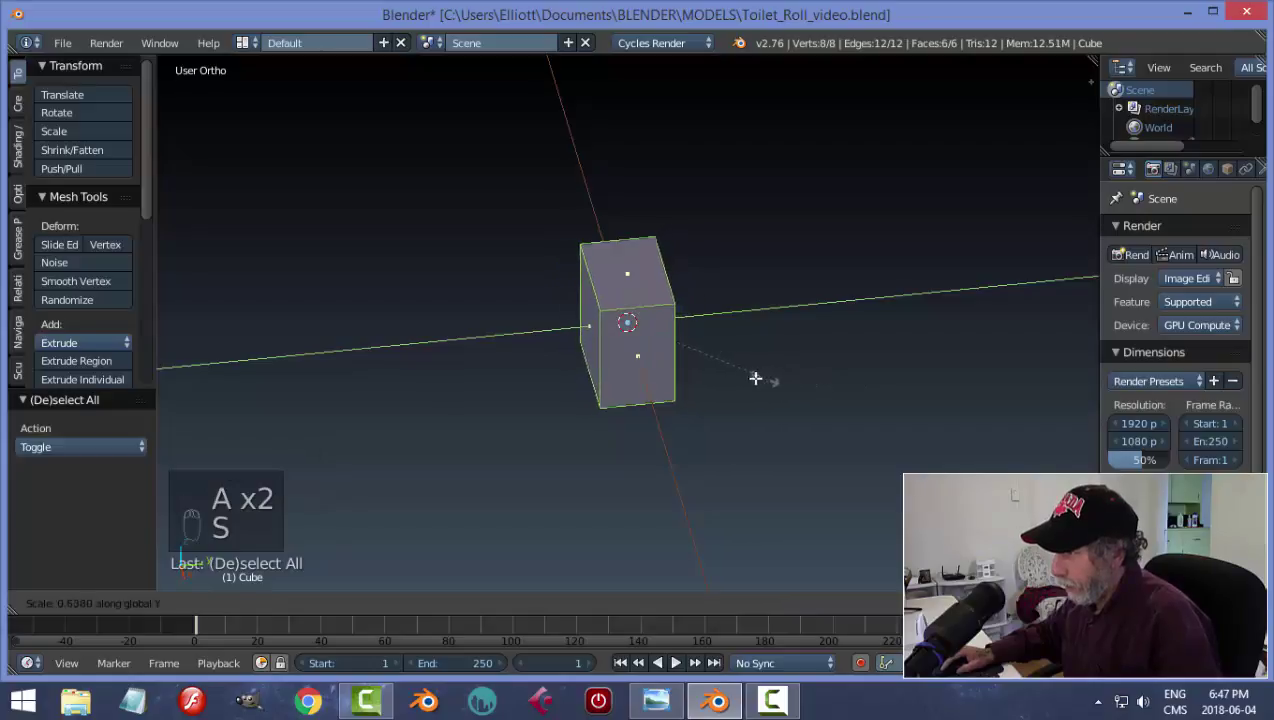
{"action": "left_click", "coordinate": [711, 362]}
{"action": "middle_click_drag", "start_coordinate": [708, 421], "coordinate": [679, 322]}
{"action": "key", "text": "a"}
{"action": "key", "text": "Tab"}
{"action": "left_click", "coordinate": [659, 383]}
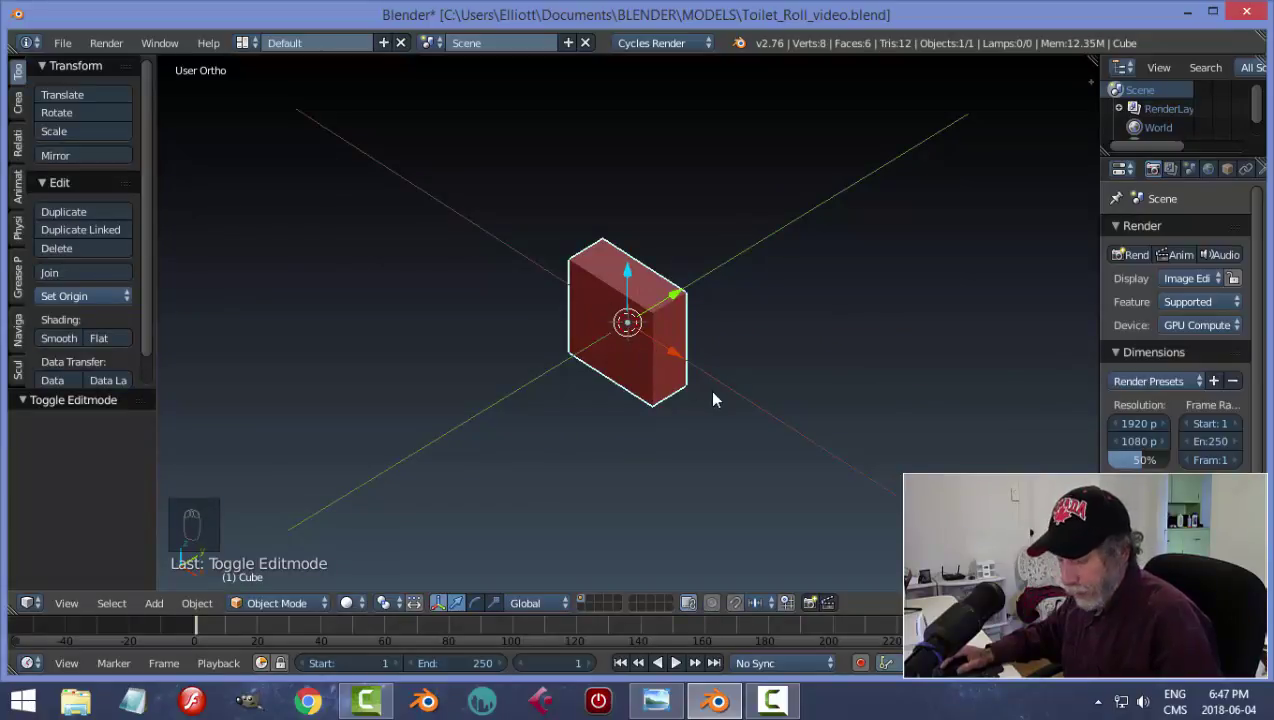
- Add a mesh cylinder with 32 vertices, radius 1 and depth 2 at the centre of the block
{"action": "key", "text": "shift+a"}
{"action": "mouse_move", "coordinate": [712, 390]}
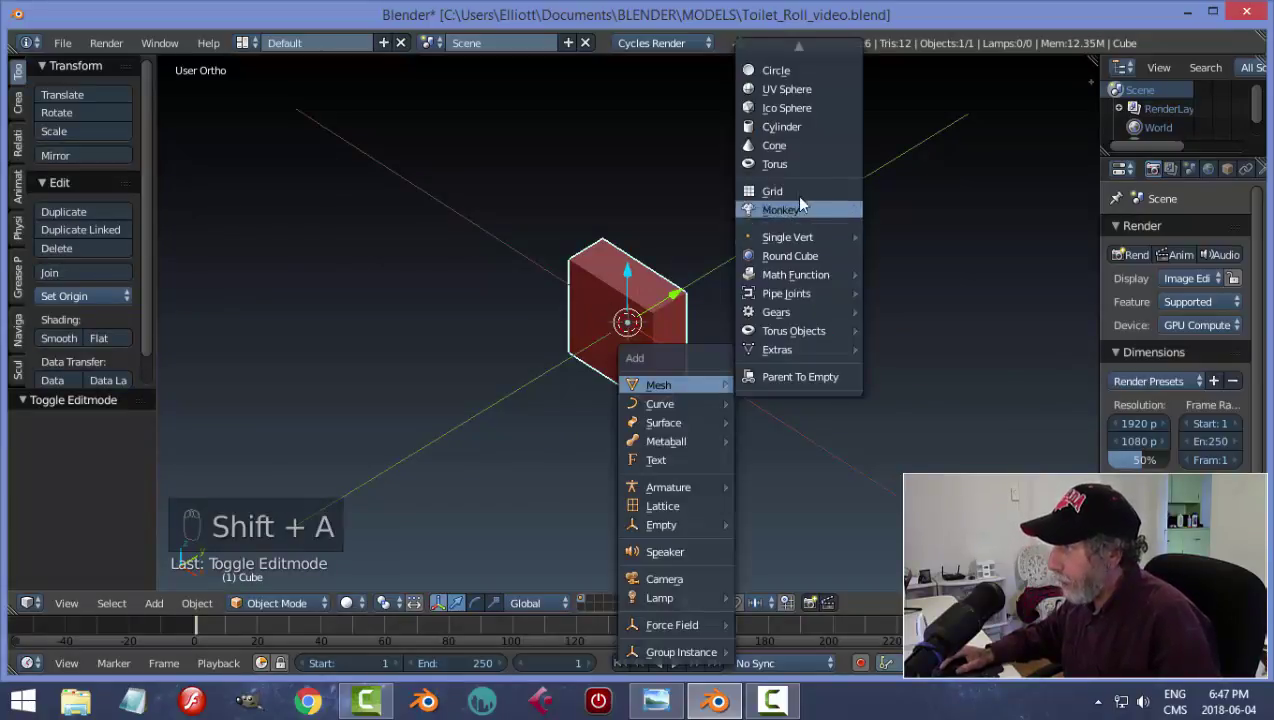
{"action": "left_click", "coordinate": [806, 130]}
{"action": "middle_click_drag", "start_coordinate": [755, 374], "coordinate": [805, 321]}
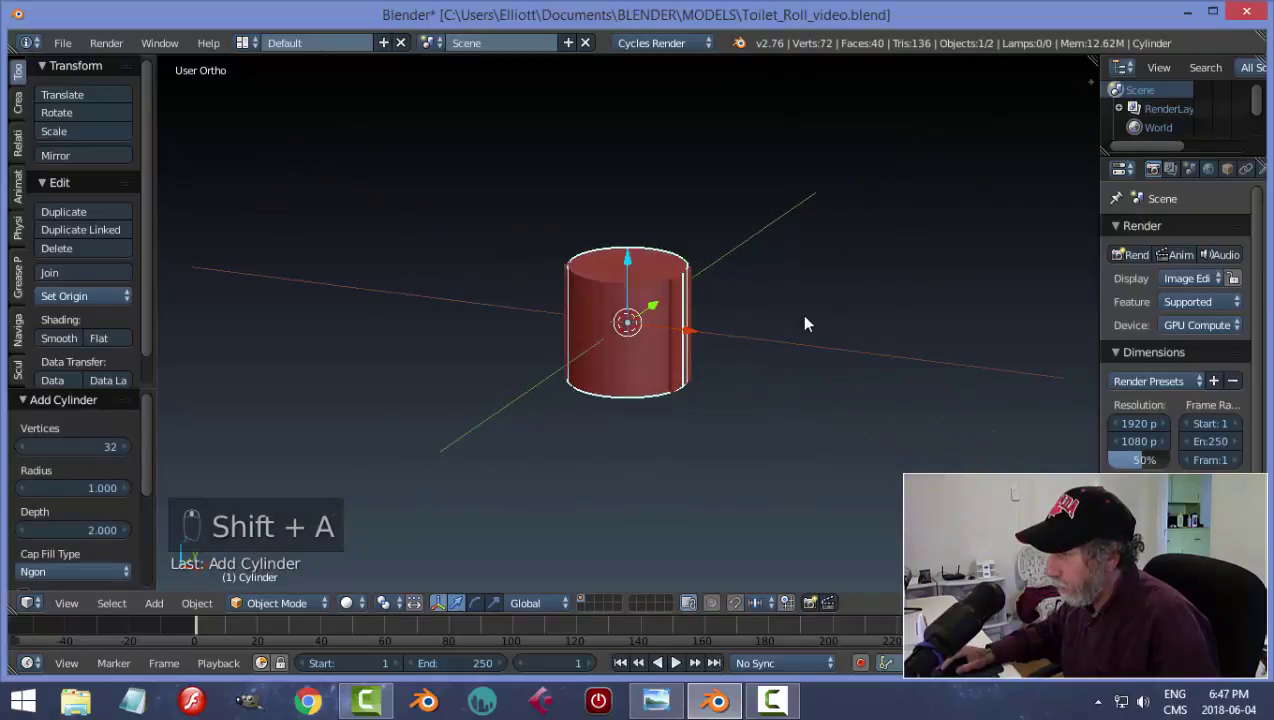
{"action": "scroll", "coordinate": [795, 345], "scroll_direction": "up", "scroll_amount": 4}
{"action": "middle_click_drag", "start_coordinate": [779, 364], "coordinate": [678, 369]}
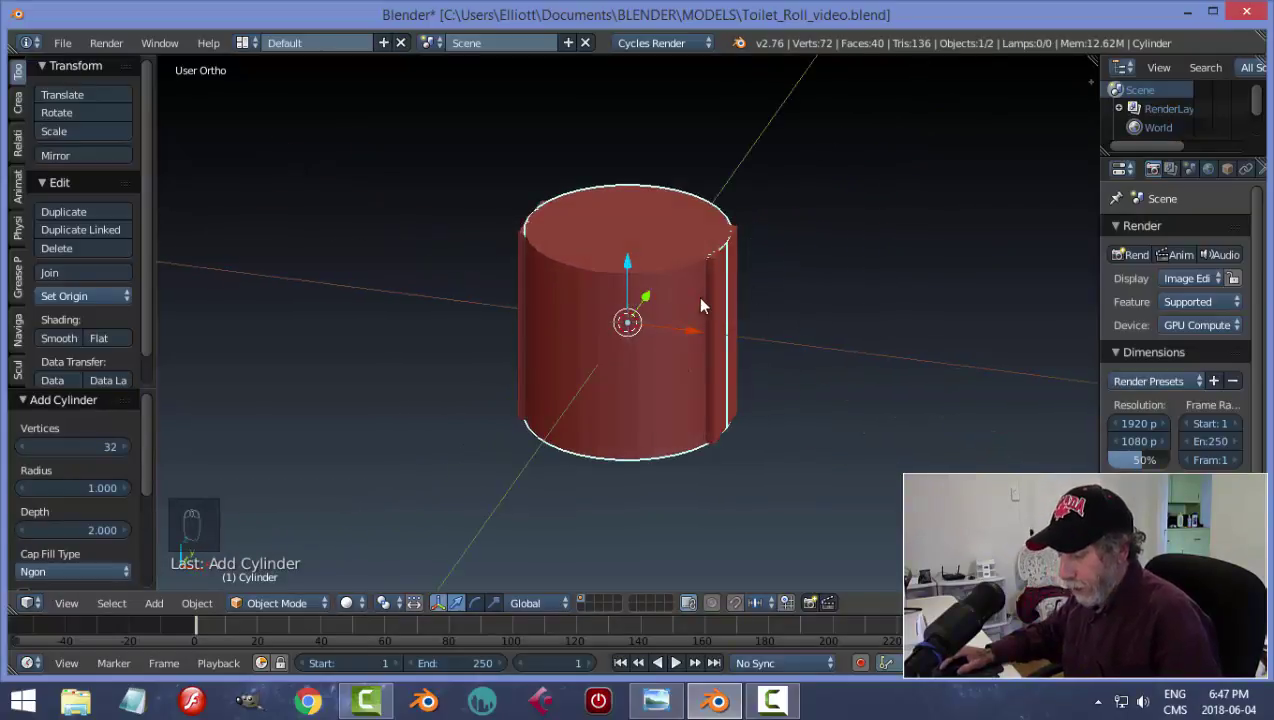
- Rotate the cylinder 90 degrees about the Y axis so it lies along X
{"action": "key", "text": "r"}
{"action": "key", "text": "y"}
{"action": "key", "text": "9"}
{"action": "key", "text": "0"}
{"action": "key", "text": "Return"}
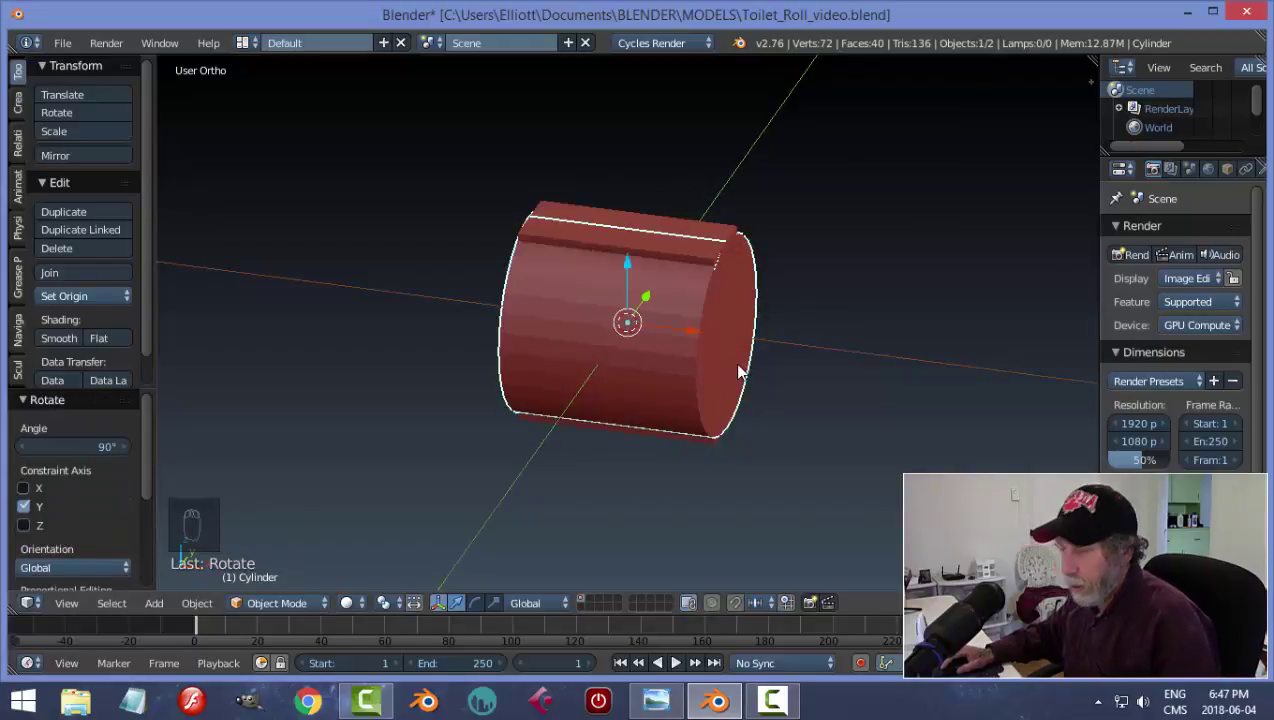
- In Edit Mode, scale the cylinder's whole mesh down uniformly to about 0.82 so it is smaller than the block
{"action": "key", "text": "Tab"}
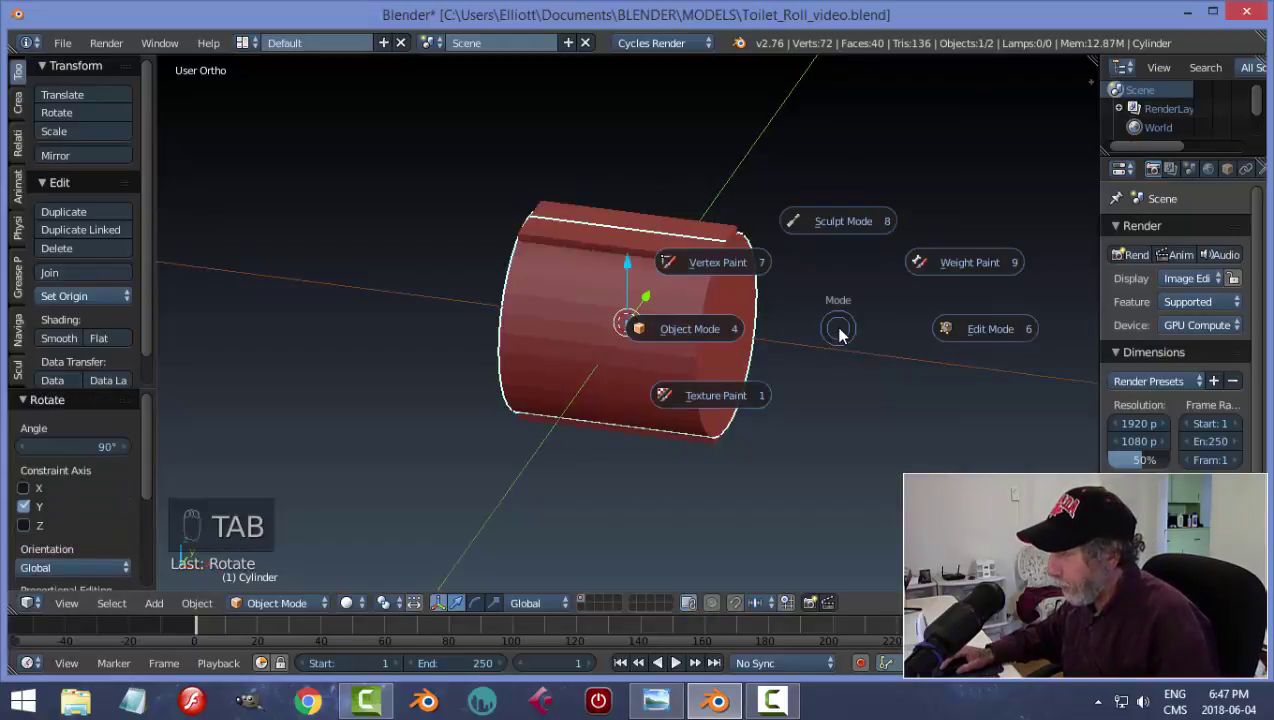
{"action": "left_click", "coordinate": [949, 335]}
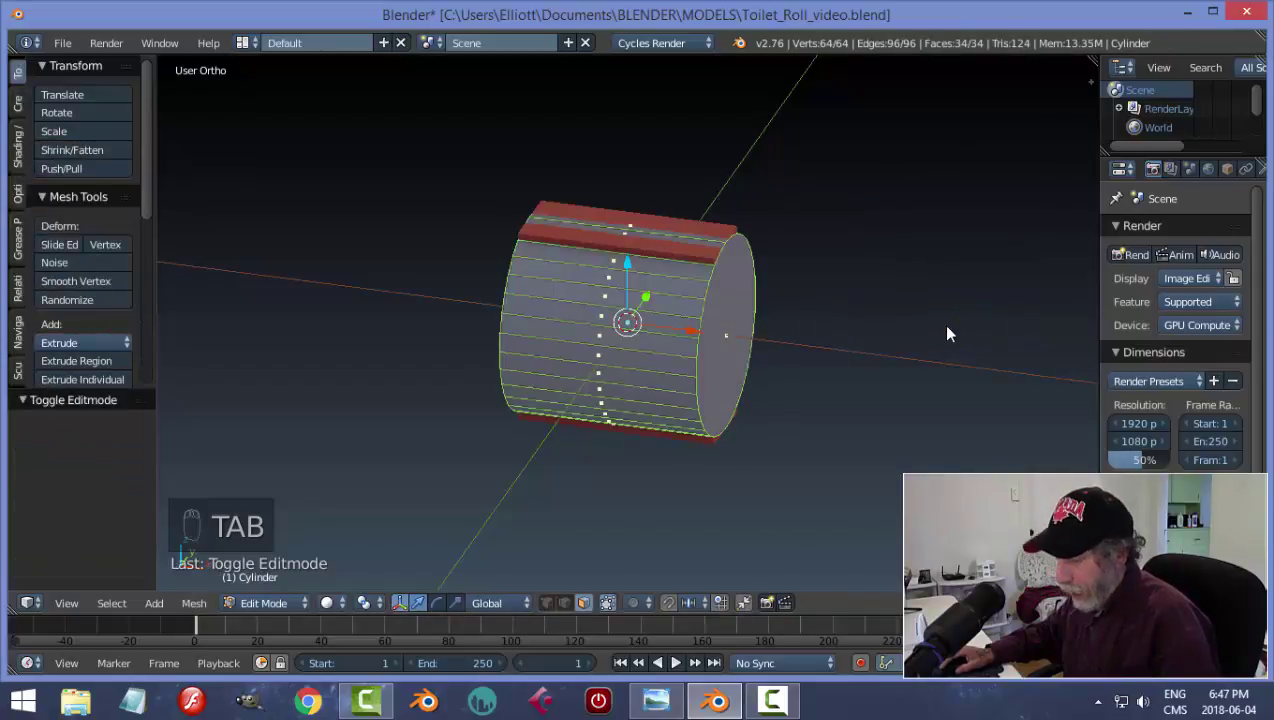
{"action": "key", "text": "s"}
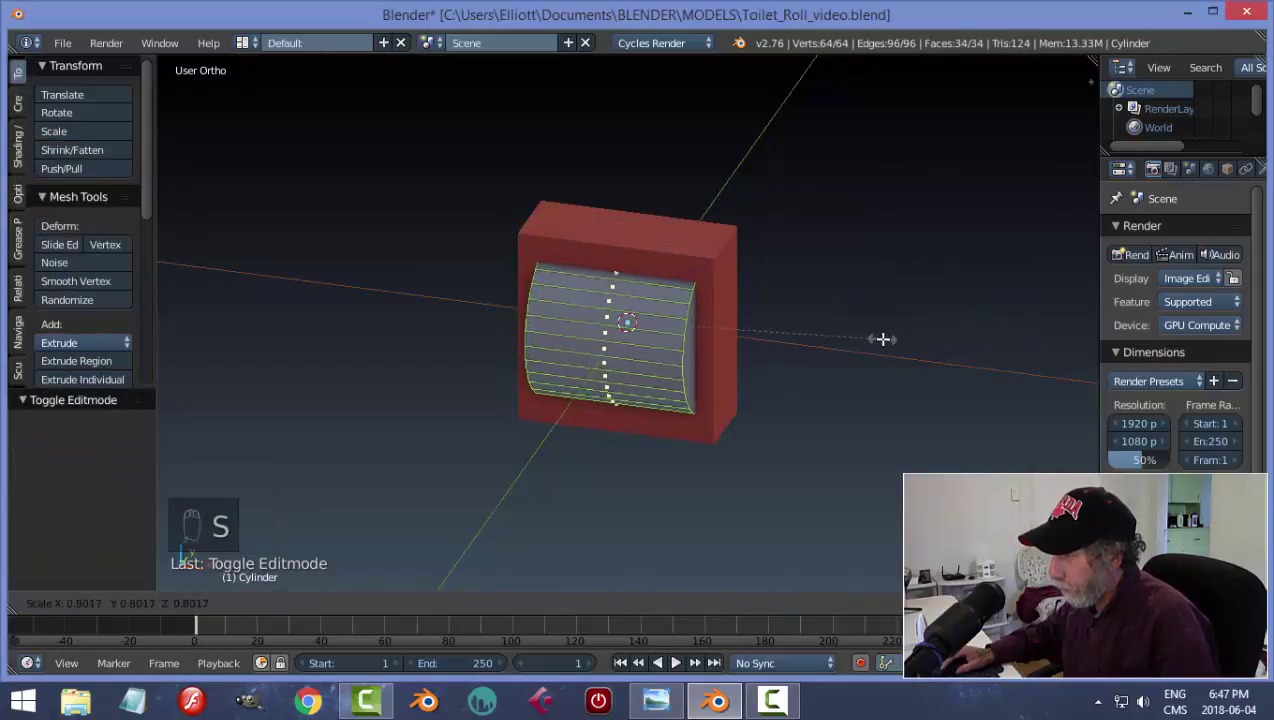
{"action": "left_click", "coordinate": [888, 342]}
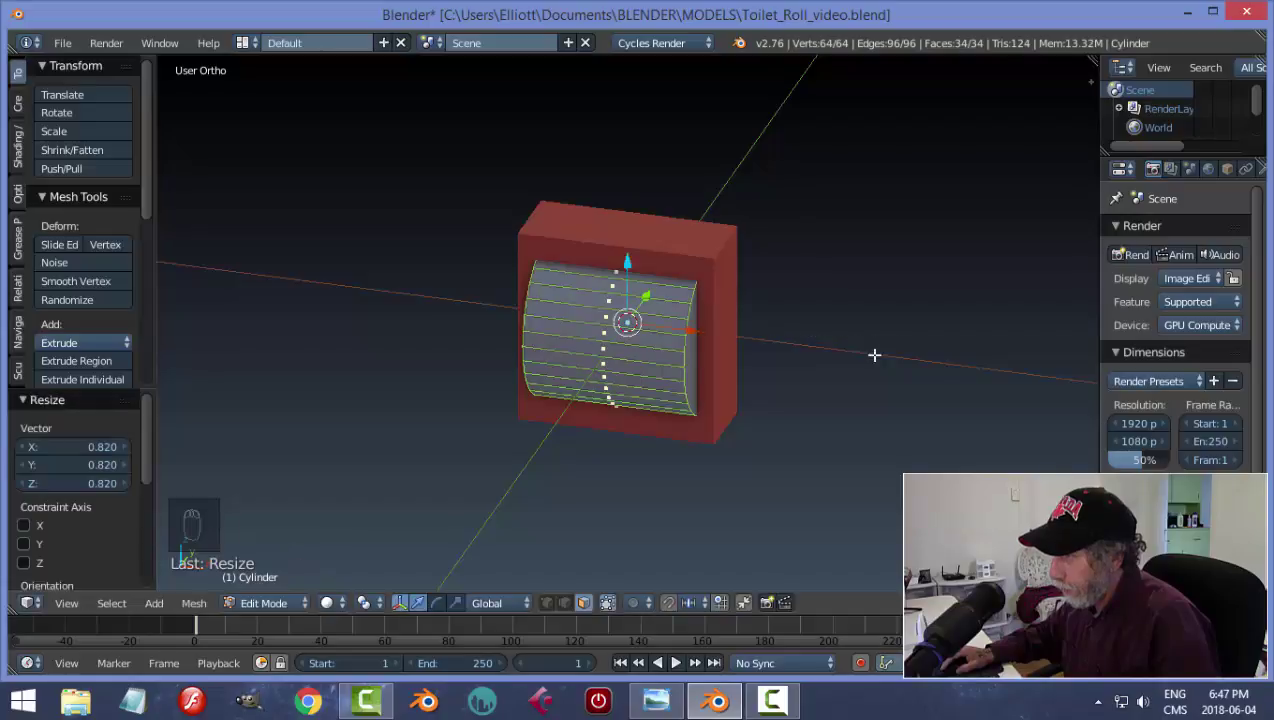
- Return to Object Mode and move the cylinder about 0.65 in the negative Y direction so it protrudes from the block's front
{"action": "middle_click_drag", "start_coordinate": [873, 353], "coordinate": [748, 344]}
{"action": "key", "text": "Tab"}
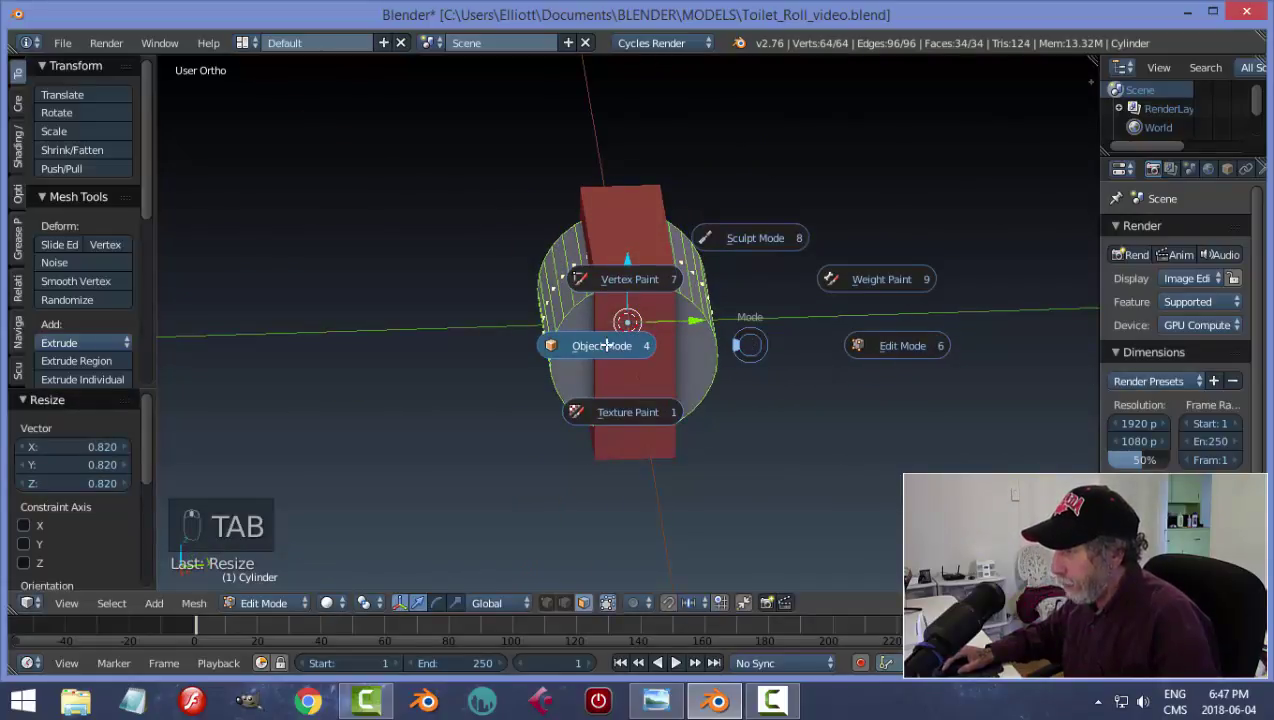
{"action": "left_click", "coordinate": [688, 330]}
{"action": "left_click", "coordinate": [629, 334]}
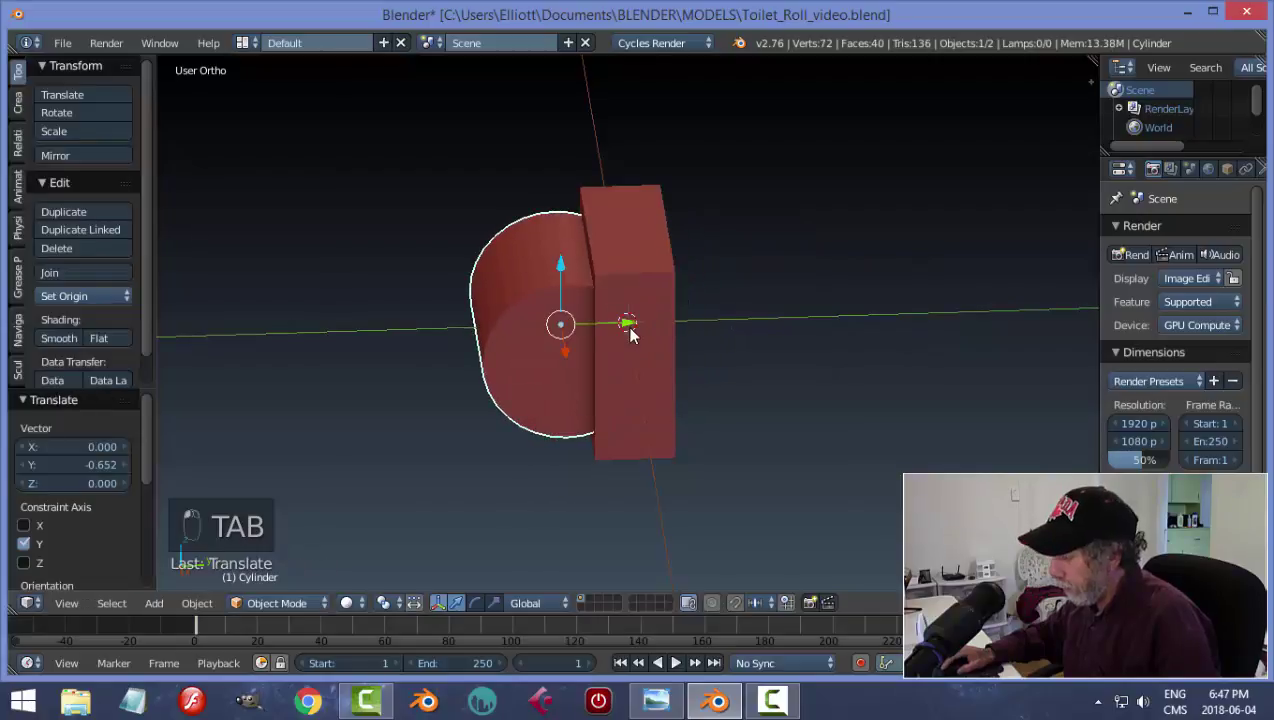
- Using a right-side wireframe view, shift the cylinder about 0.04 along Y deeper into the block, and restore solid shading
{"action": "key", "text": "KP_3"}
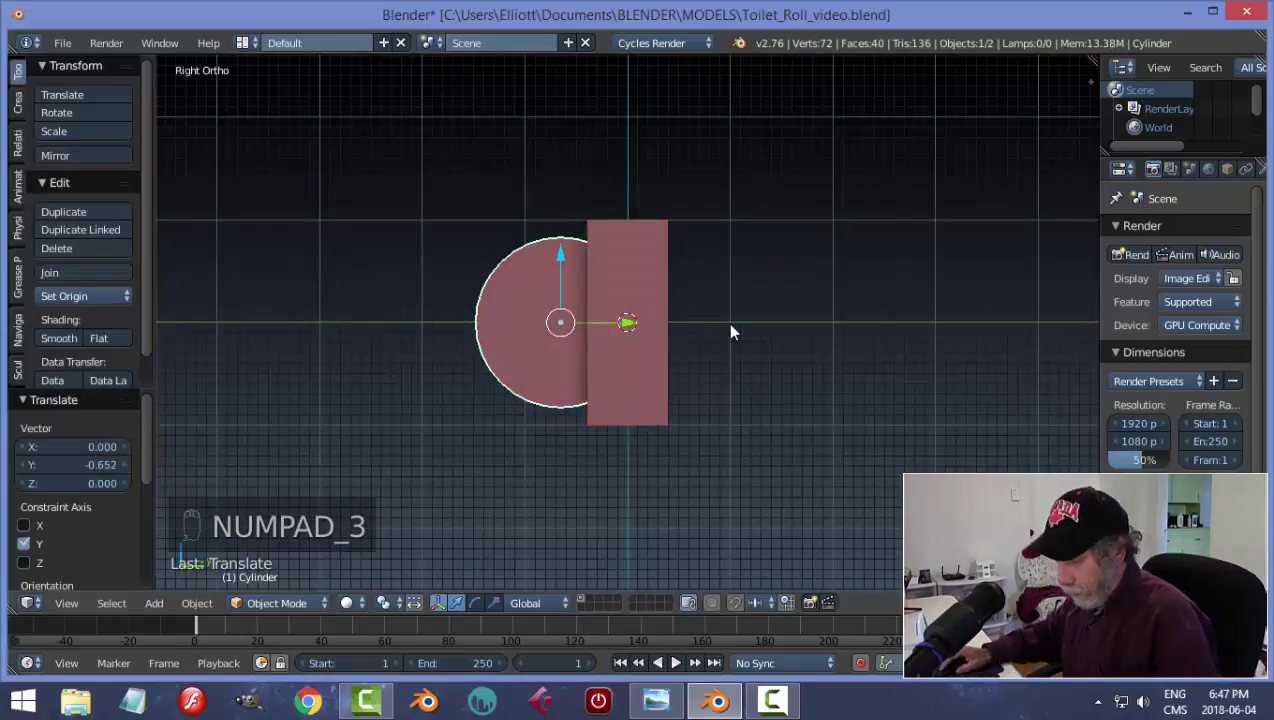
{"action": "key", "text": "z"}
{"action": "left_click", "coordinate": [832, 322]}
{"action": "scroll", "coordinate": [663, 344], "scroll_direction": "up", "scroll_amount": 3}
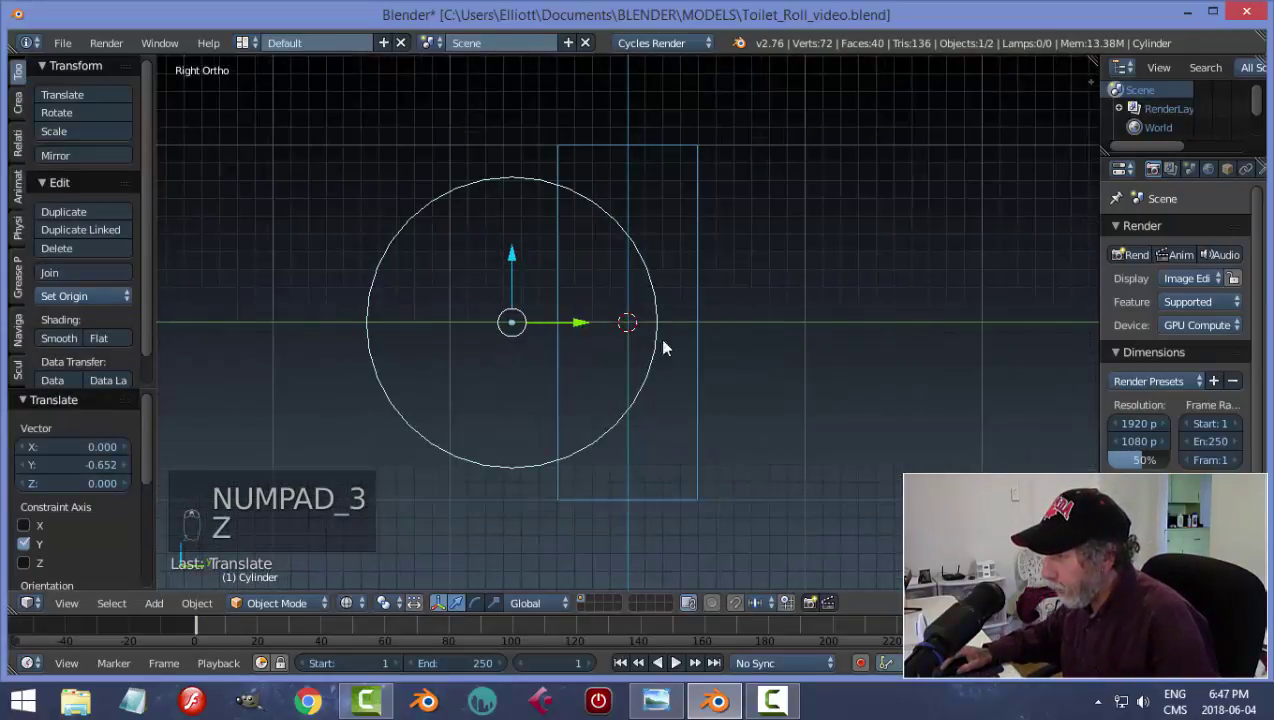
{"action": "left_click_drag", "start_coordinate": [585, 330], "coordinate": [594, 330]}
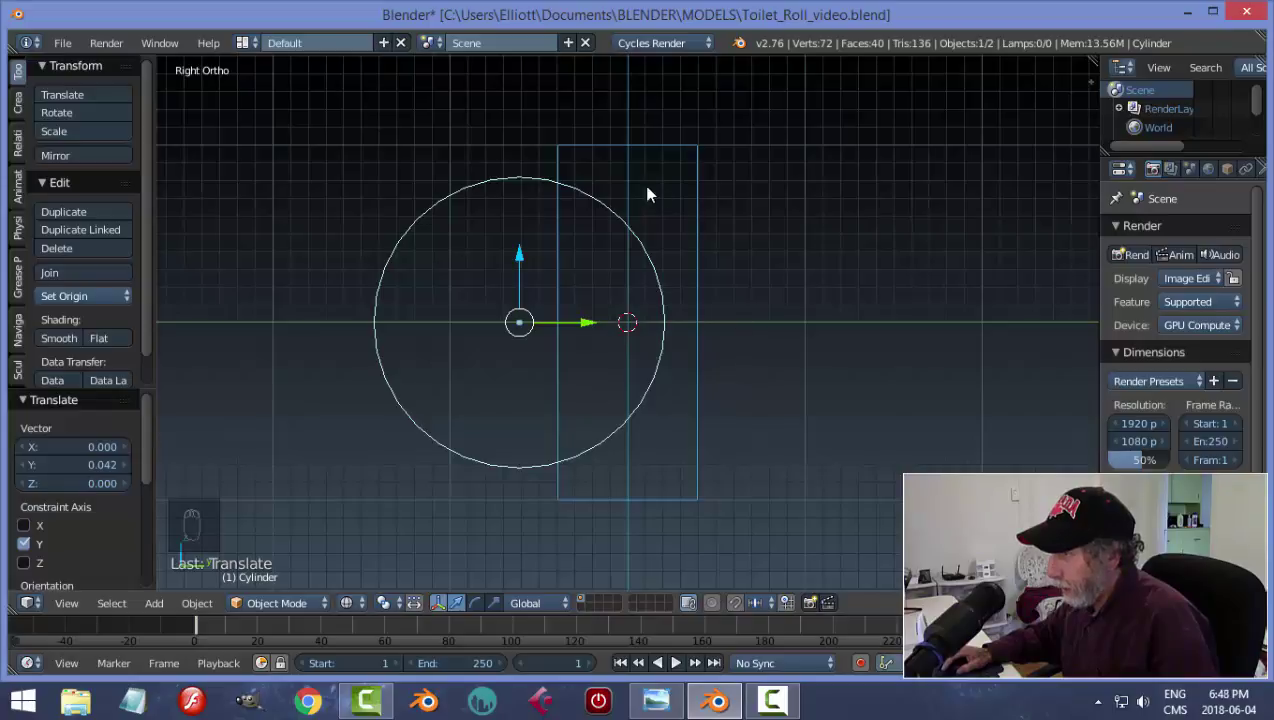
{"action": "key", "text": "z"}
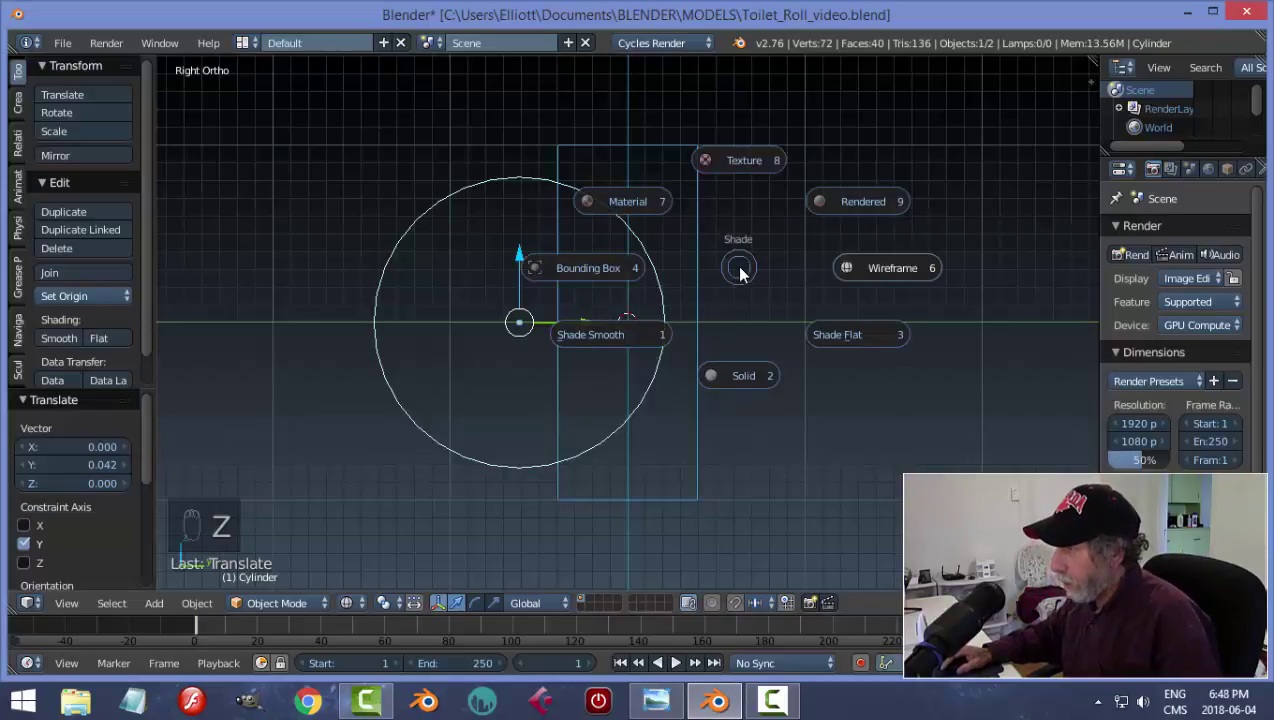
{"action": "left_click", "coordinate": [752, 377]}
{"action": "mouse_move", "coordinate": [708, 327]}
{"action": "middle_mouse_down"}
{"action": "mouse_move", "coordinate": [856, 362]}
{"action": "mouse_move", "coordinate": [897, 343]}
{"action": "mouse_move", "coordinate": [921, 366]}
{"action": "mouse_move", "coordinate": [887, 374]}
{"action": "middle_mouse_up"}
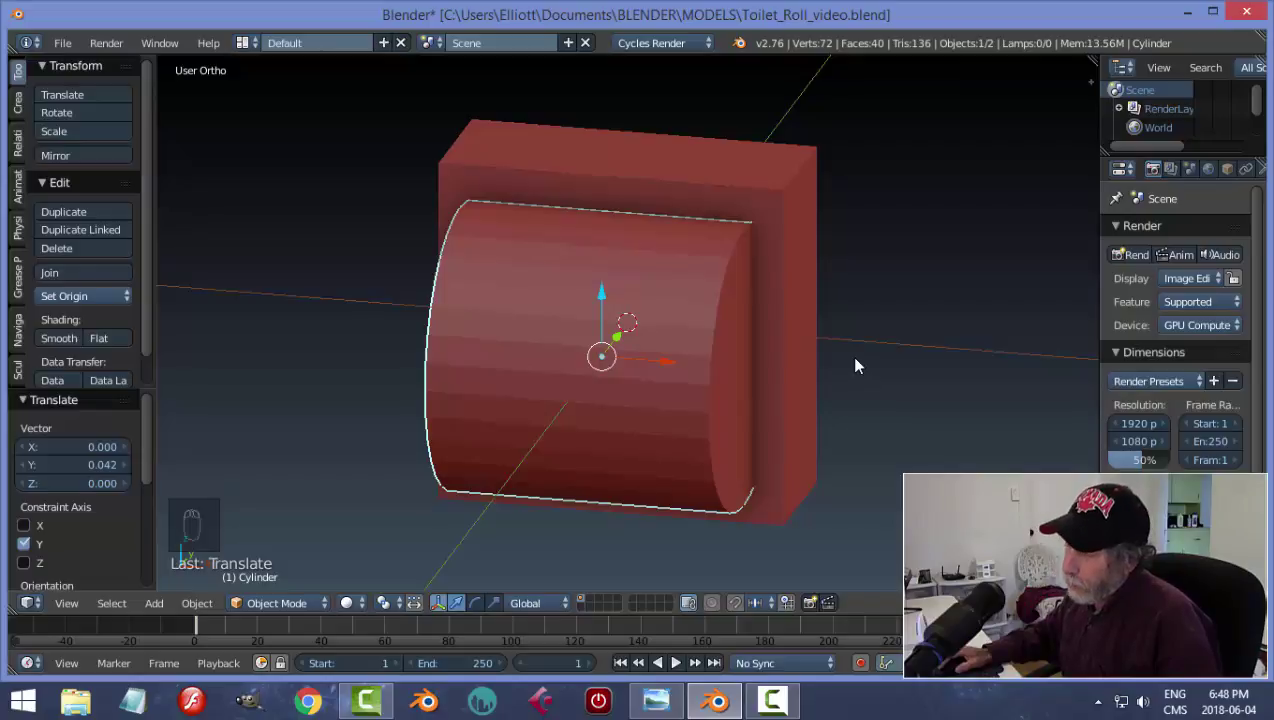
{"action": "mouse_move", "coordinate": [889, 366]}
{"action": "middle_mouse_down"}
{"action": "mouse_move", "coordinate": [774, 362]}
{"action": "mouse_move", "coordinate": [838, 325]}
{"action": "mouse_move", "coordinate": [934, 338]}
{"action": "mouse_move", "coordinate": [883, 361]}
{"action": "middle_mouse_up"}
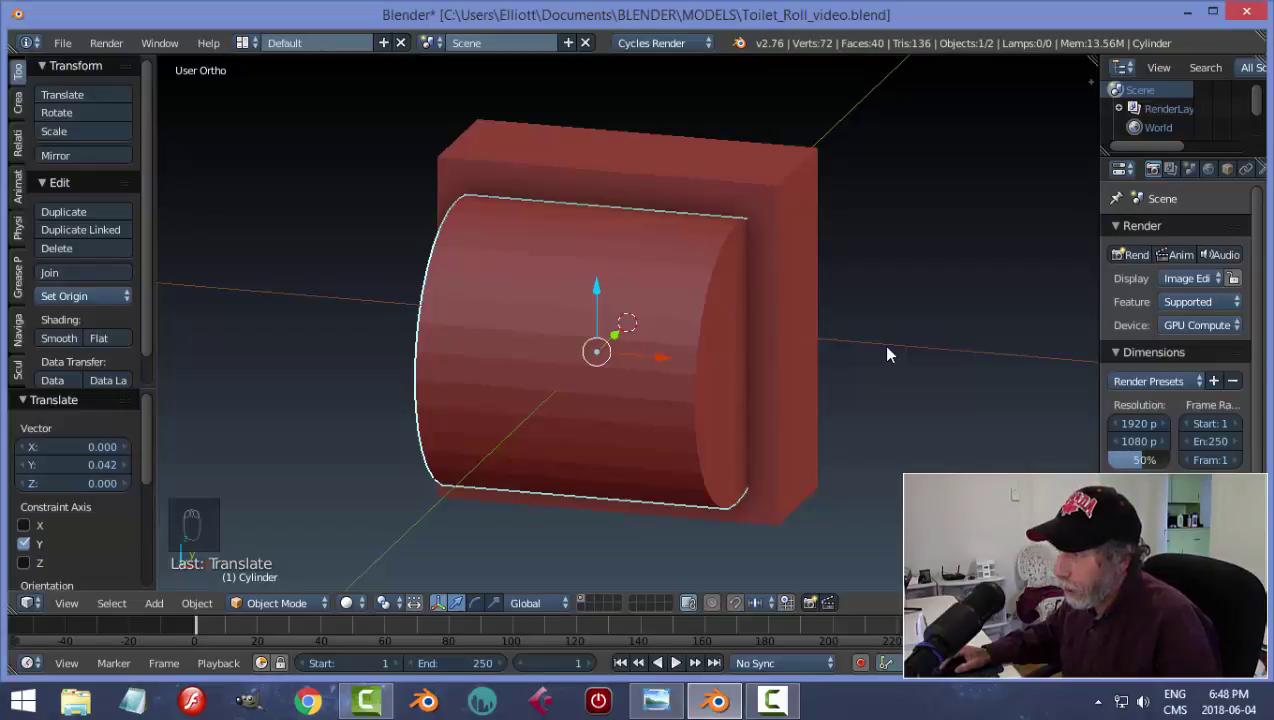
{"action": "middle_click_drag", "start_coordinate": [890, 341], "coordinate": [774, 232]}
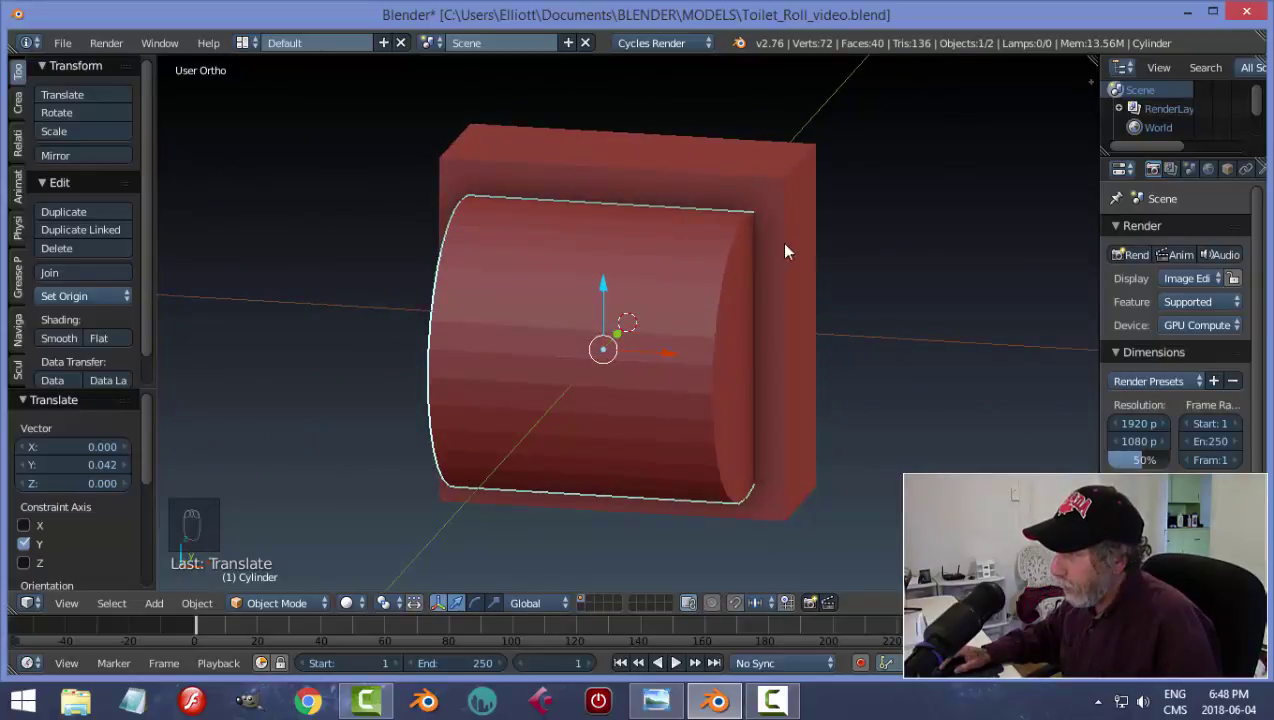
{"action": "middle_click_drag", "start_coordinate": [868, 289], "coordinate": [780, 312]}
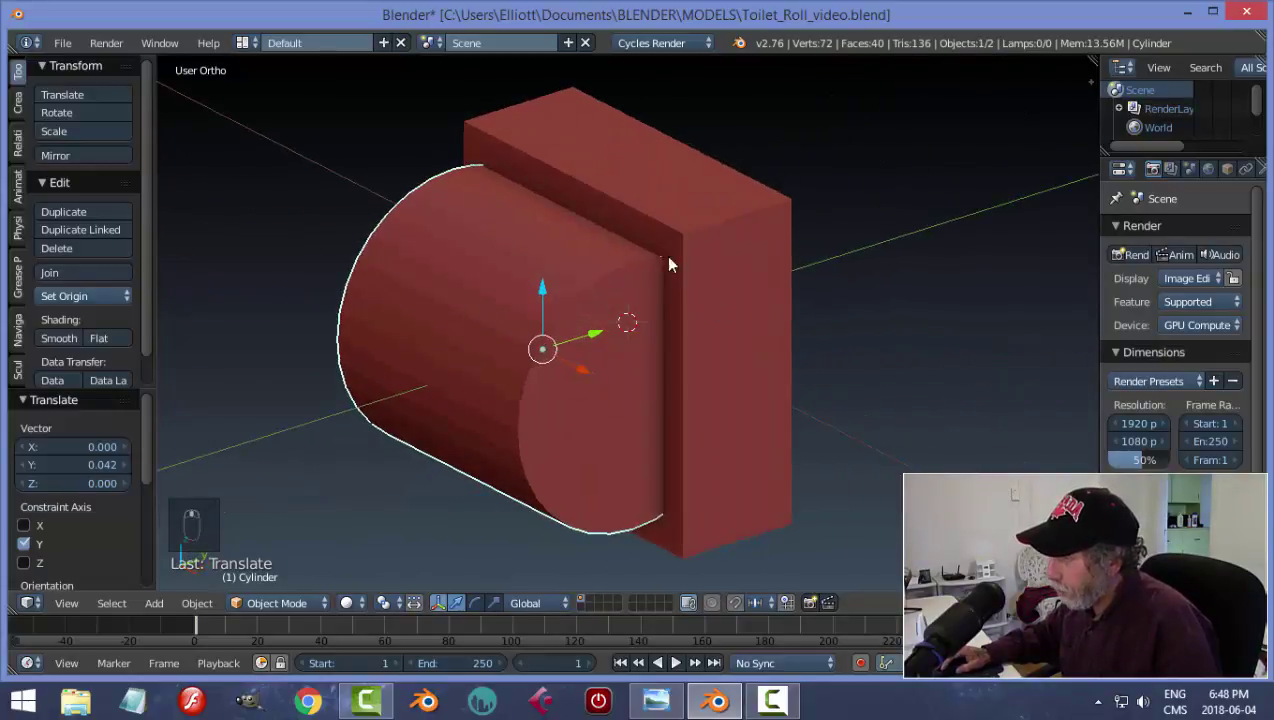
{"action": "middle_click_drag", "start_coordinate": [771, 413], "coordinate": [830, 373]}
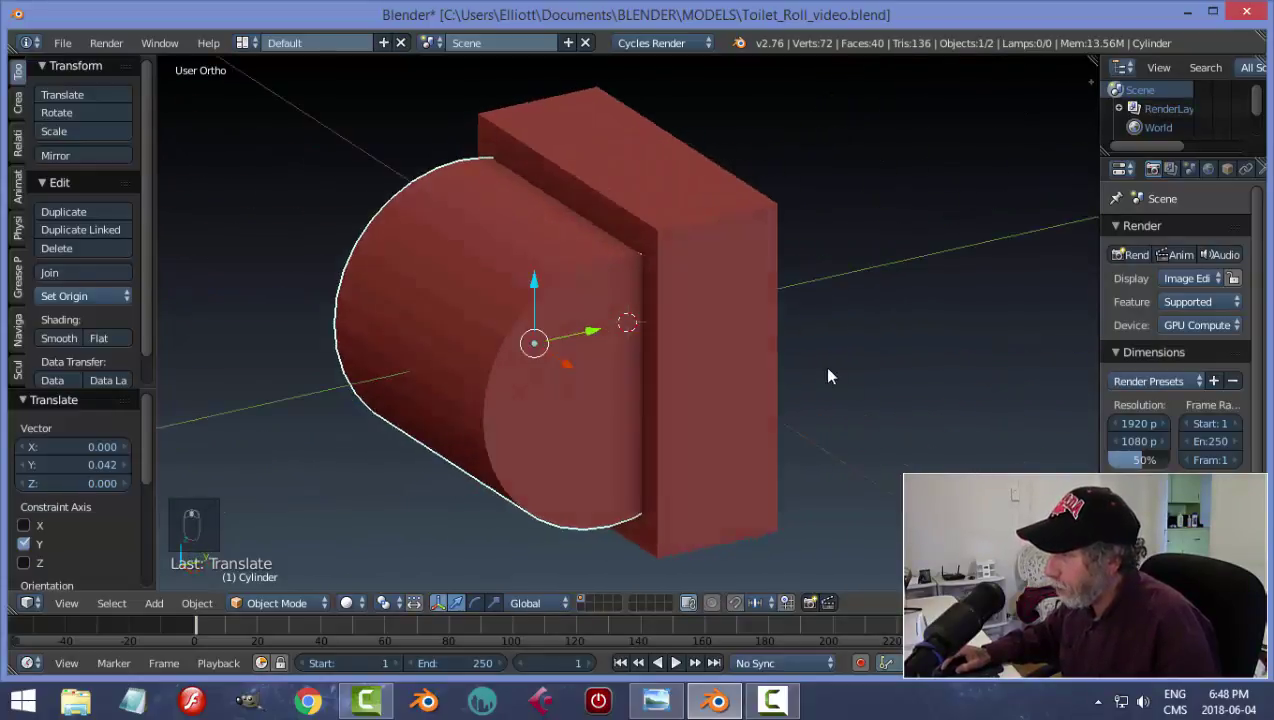
- Select the block, add a Boolean modifier to it, and set the operation to Difference
{"action": "right_click", "coordinate": [710, 300]}
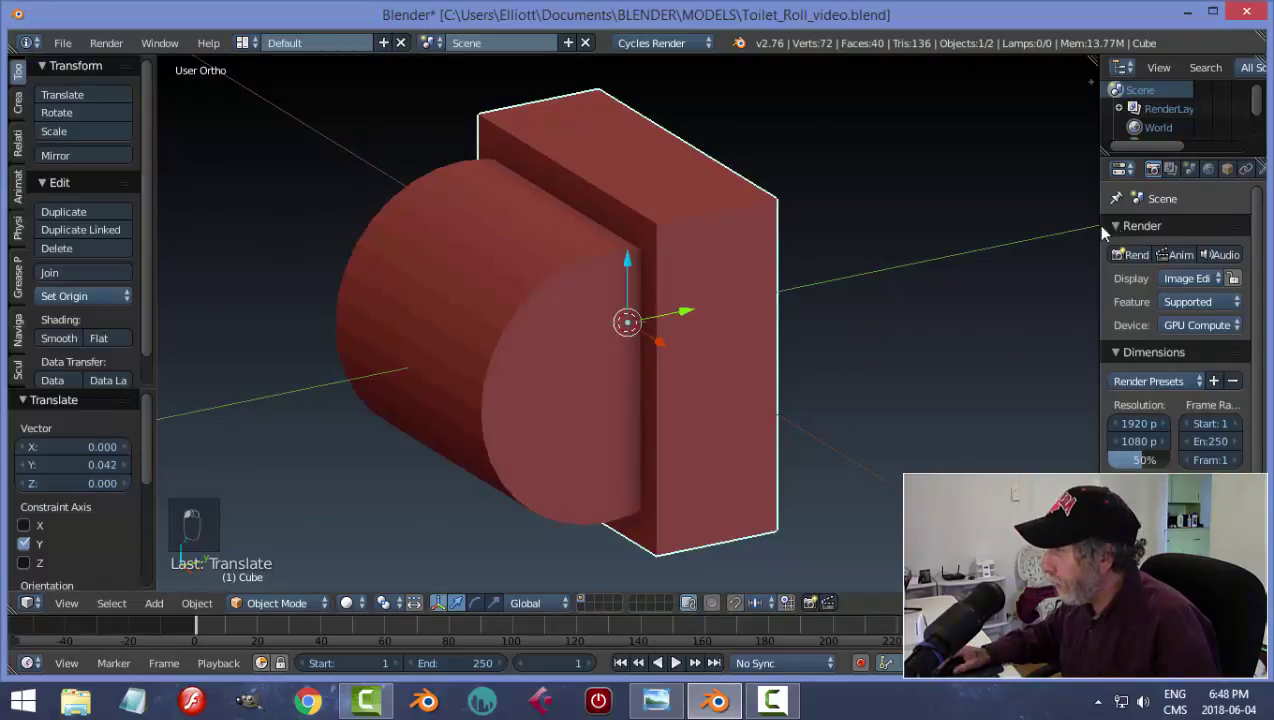
{"action": "left_click_drag", "start_coordinate": [1097, 228], "coordinate": [1055, 228]}
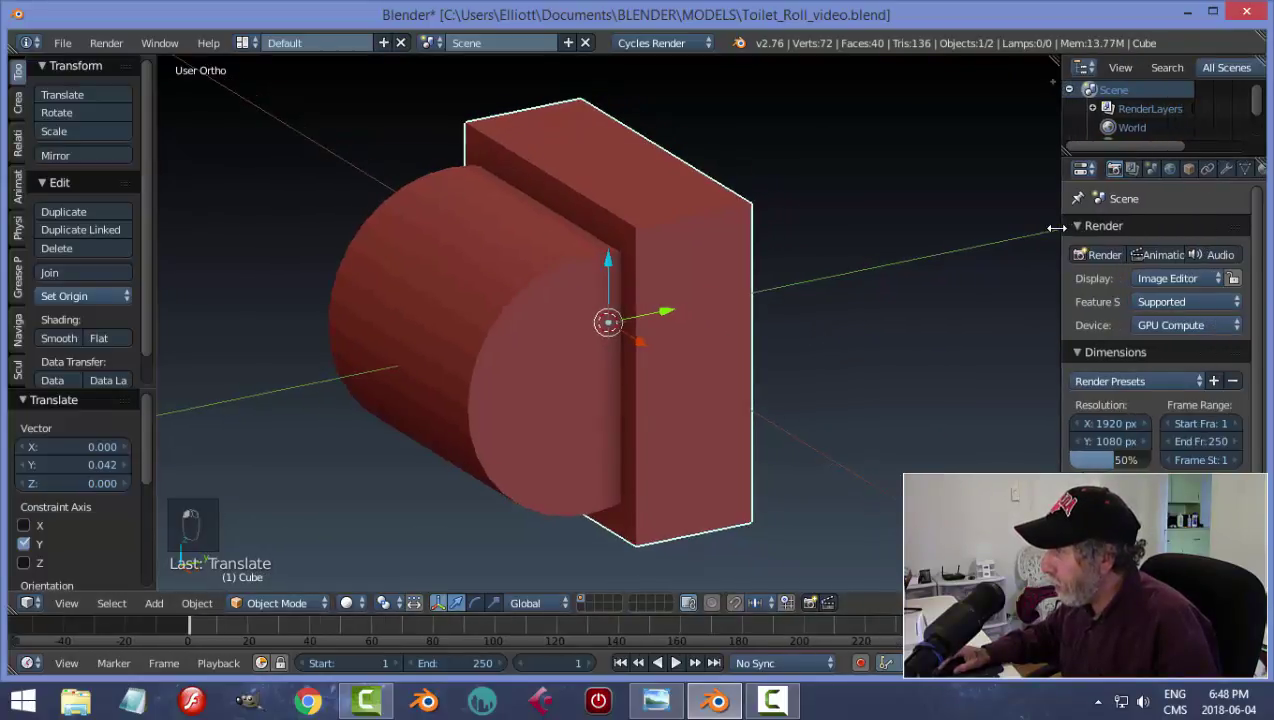
{"action": "left_click", "coordinate": [1218, 168]}
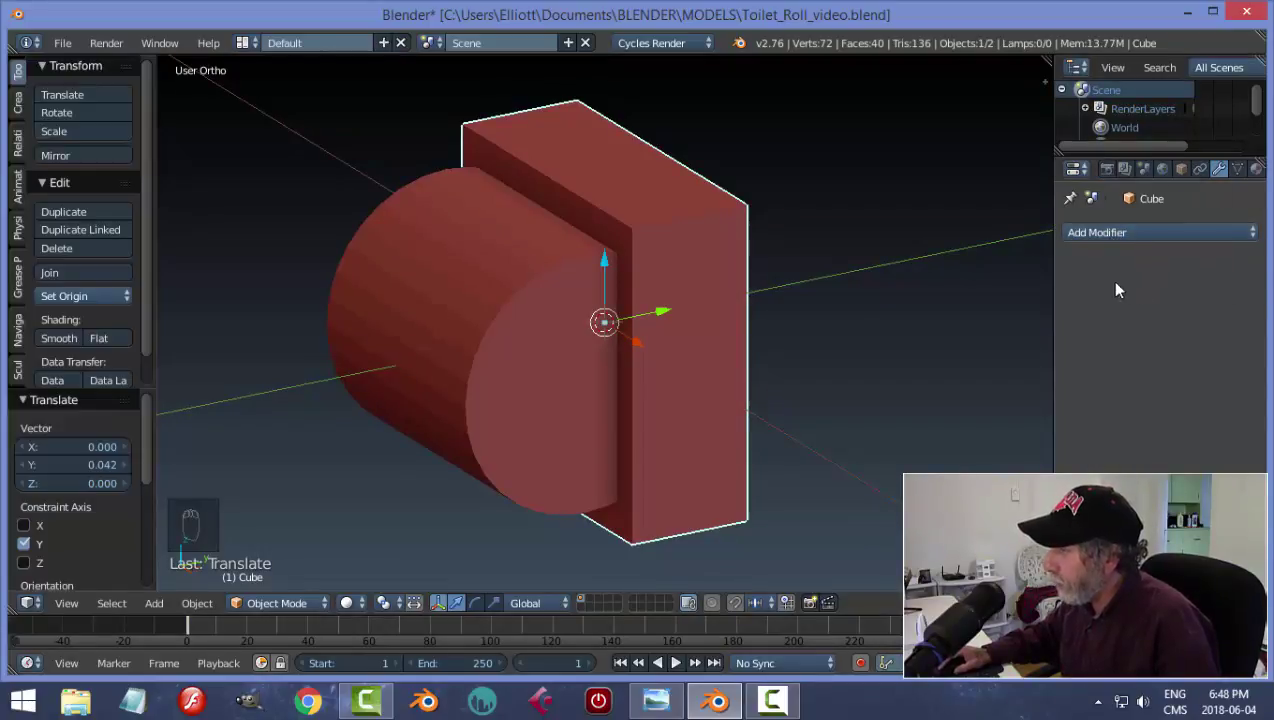
{"action": "left_click", "coordinate": [1098, 236]}
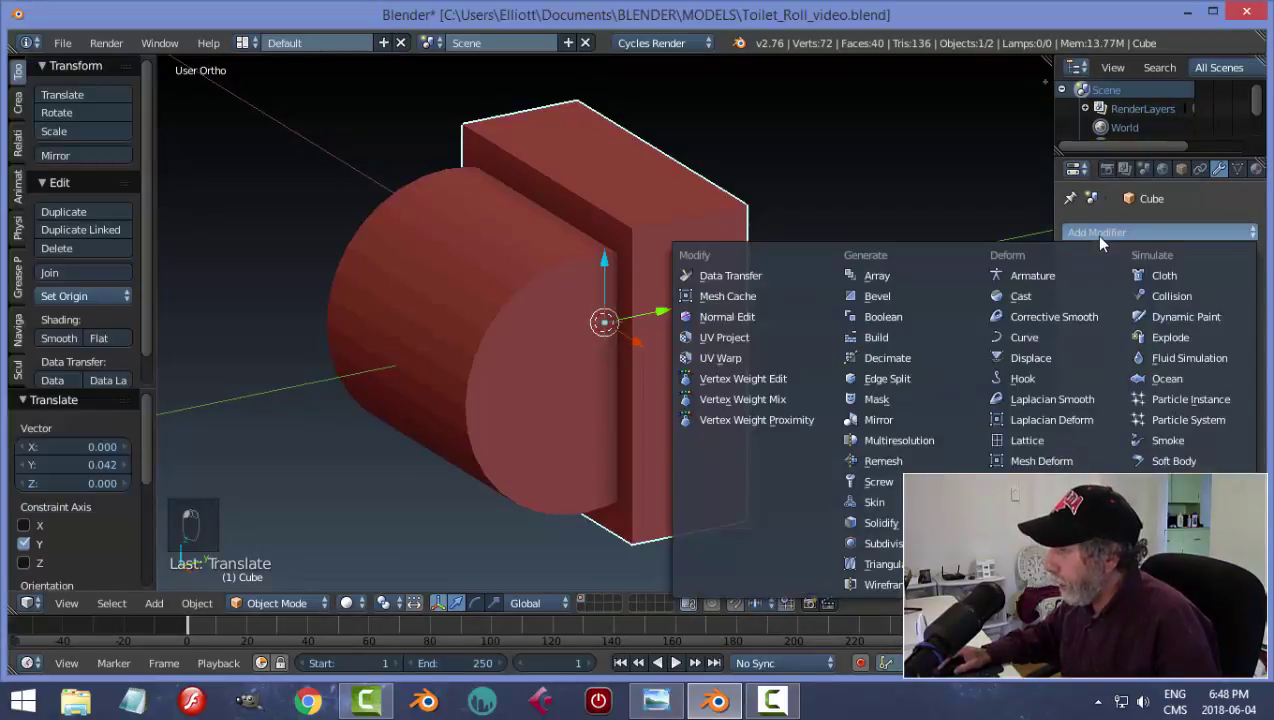
{"action": "left_click", "coordinate": [900, 316]}
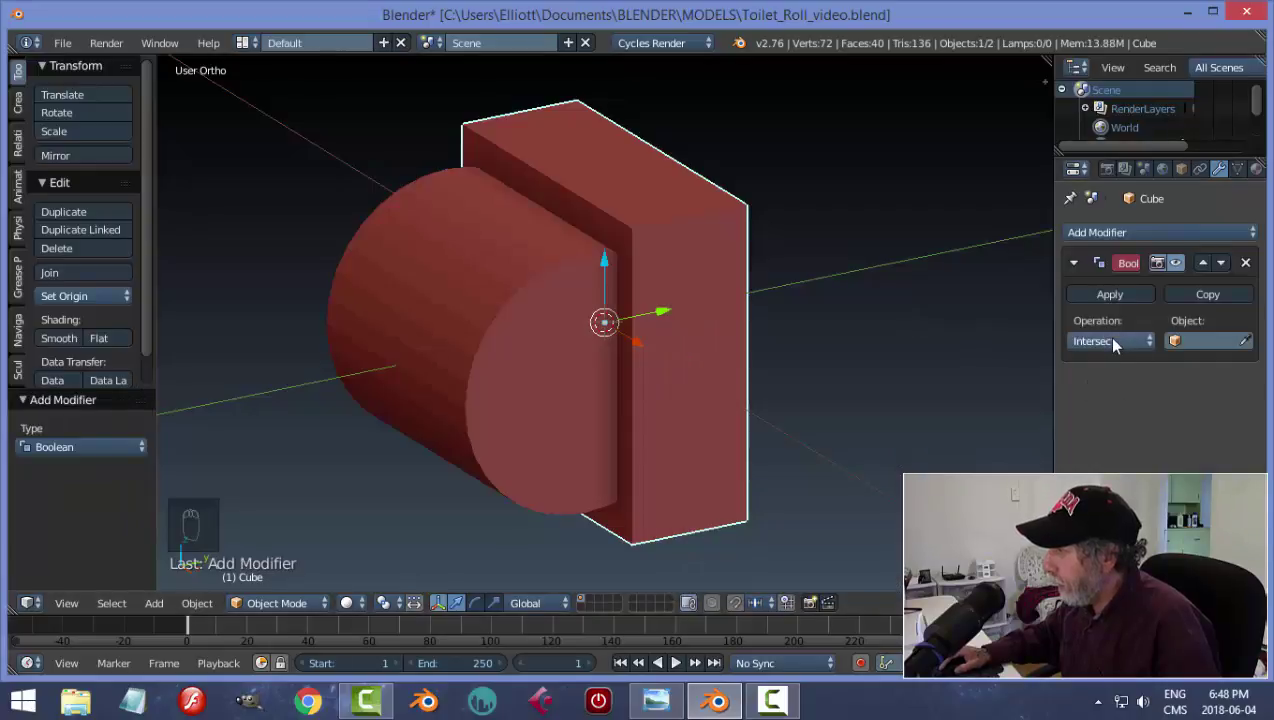
{"action": "left_click", "coordinate": [1110, 341]}
{"action": "left_click", "coordinate": [1097, 280]}
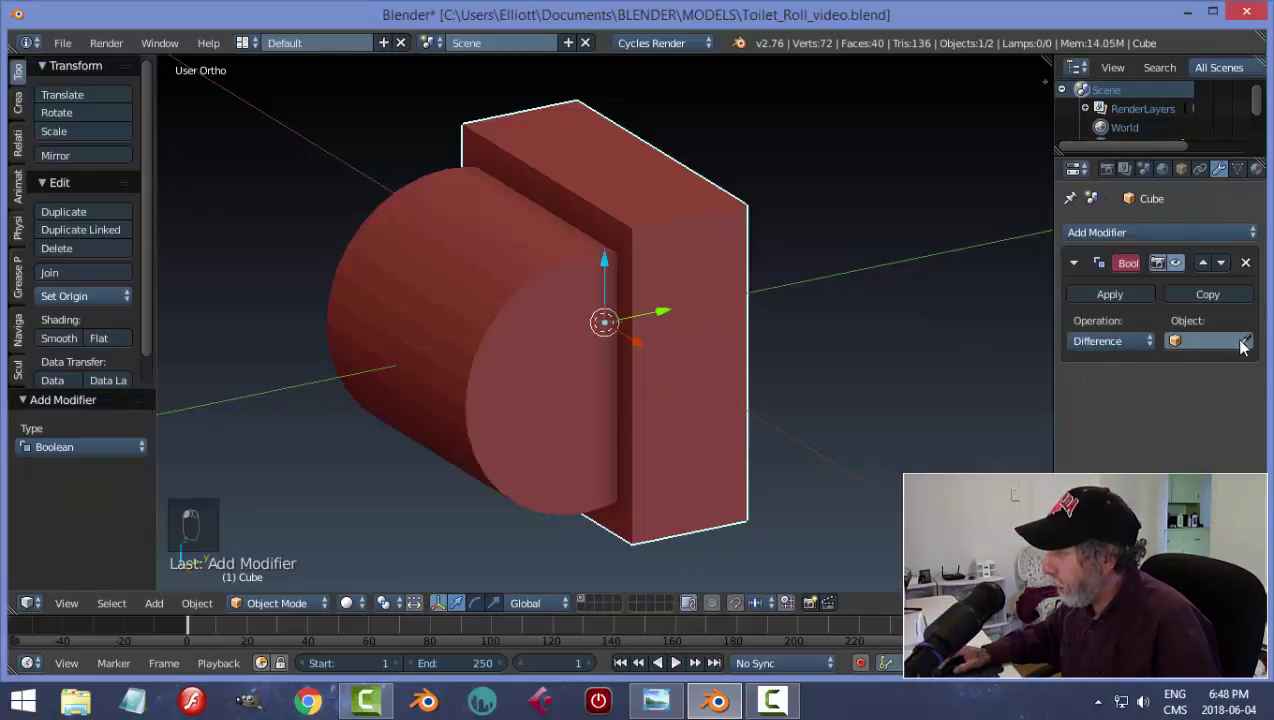
- Try cutting the block by applying the Boolean with the cylinder as its object, and hide the cylinder to inspect the recess
{"action": "left_click", "coordinate": [1245, 343]}
{"action": "left_click", "coordinate": [522, 296]}
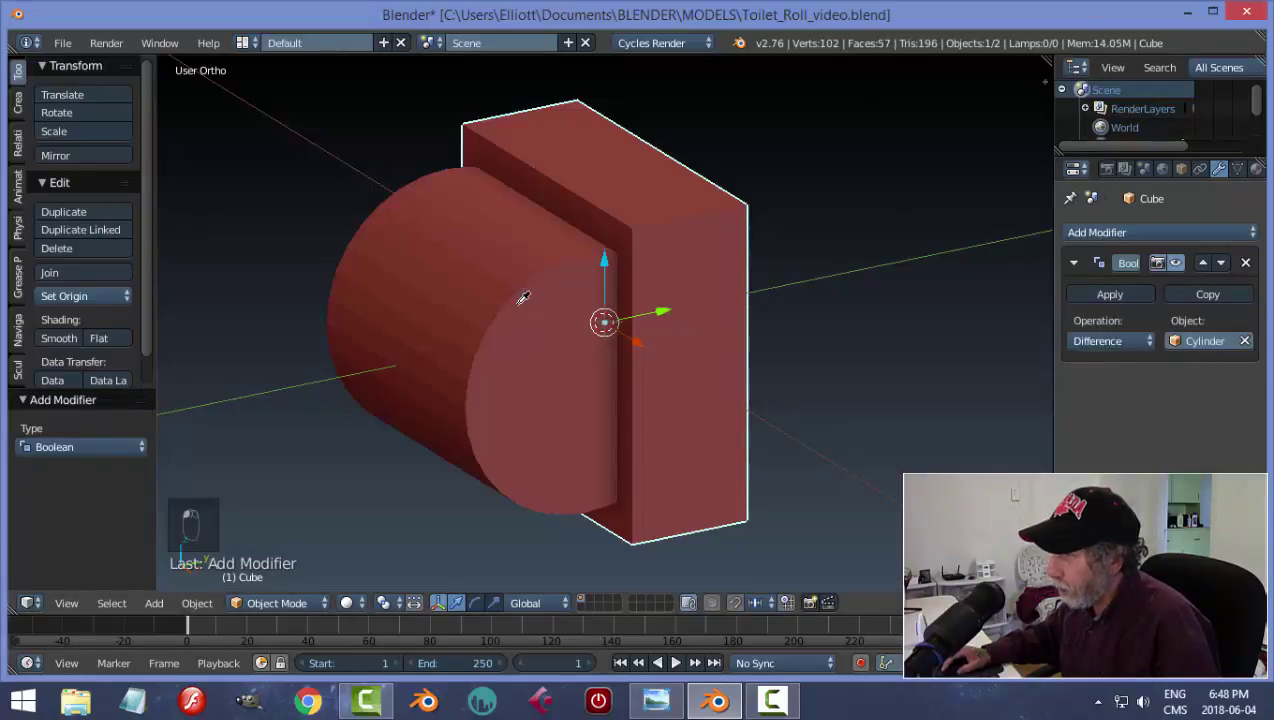
{"action": "left_click", "coordinate": [1105, 294]}
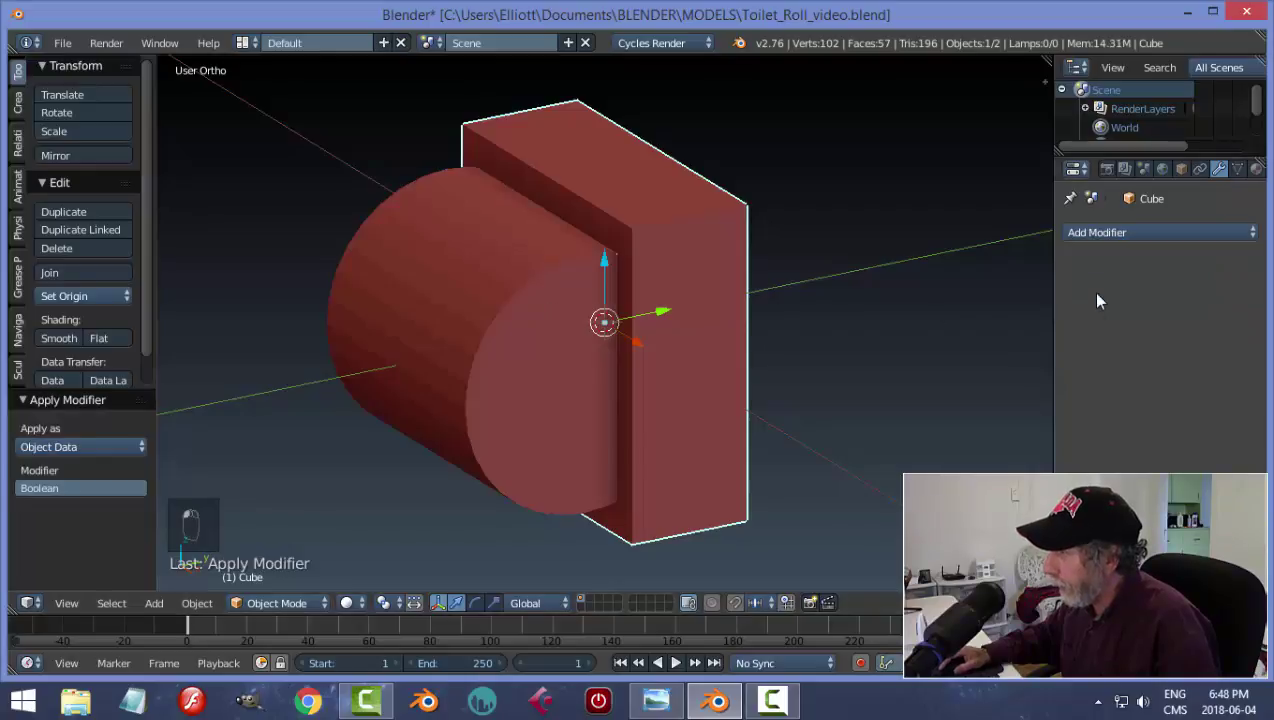
{"action": "right_click", "coordinate": [519, 326]}
{"action": "key", "text": "h"}
{"action": "middle_click_drag", "start_coordinate": [666, 338], "coordinate": [637, 344]}
- Undo the hiding of the cylinder and the applied Boolean cut on the block
{"action": "key", "text": "ctrl+z"}
{"action": "key", "text": "ctrl+z"}
{"action": "key", "text": "ctrl+z"}
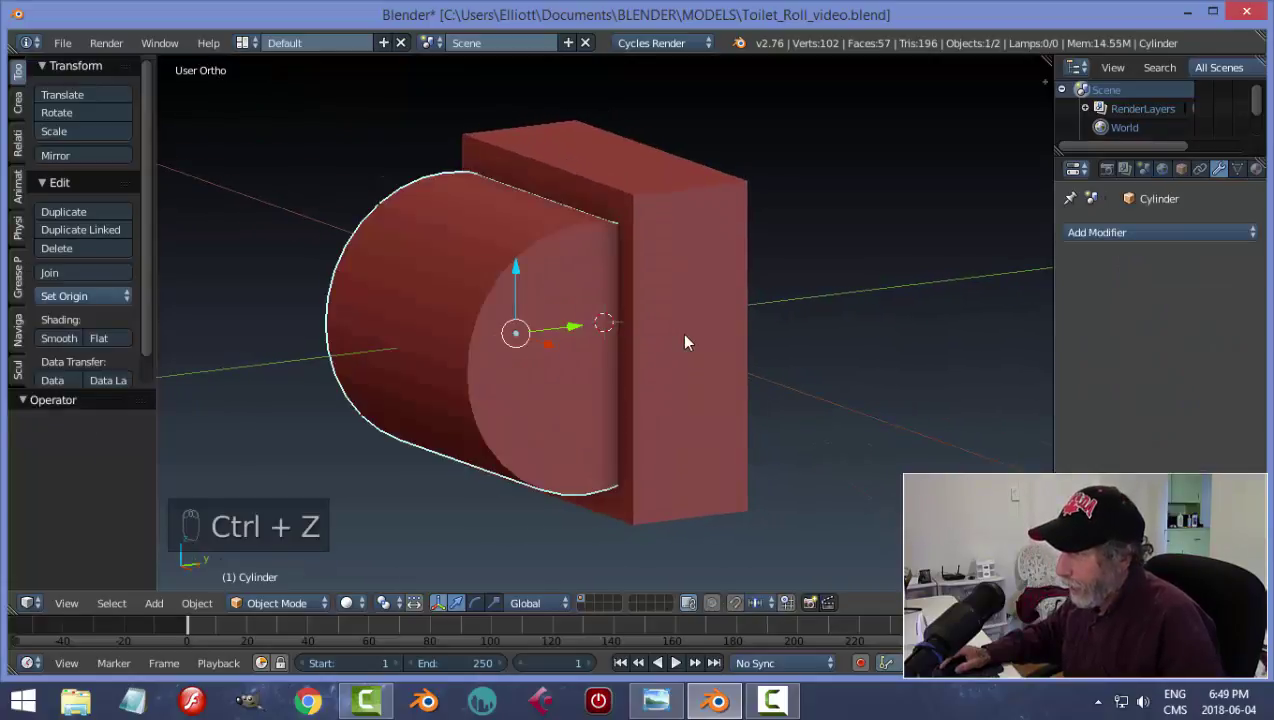
- Hide the cylinder briefly to check the block's front face, and unhide it again
{"action": "right_click", "coordinate": [558, 340]}
{"action": "key", "text": "h"}
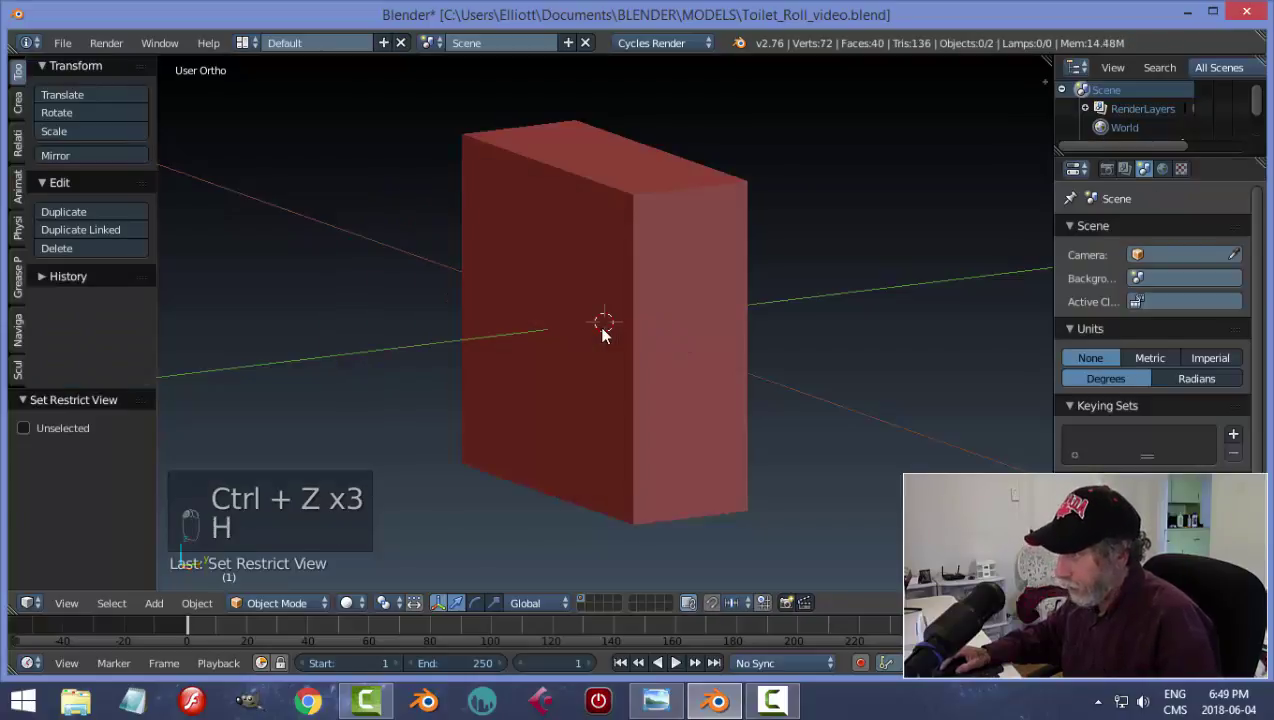
{"action": "key", "text": "alt+h"}
{"action": "left_click", "coordinate": [592, 355]}
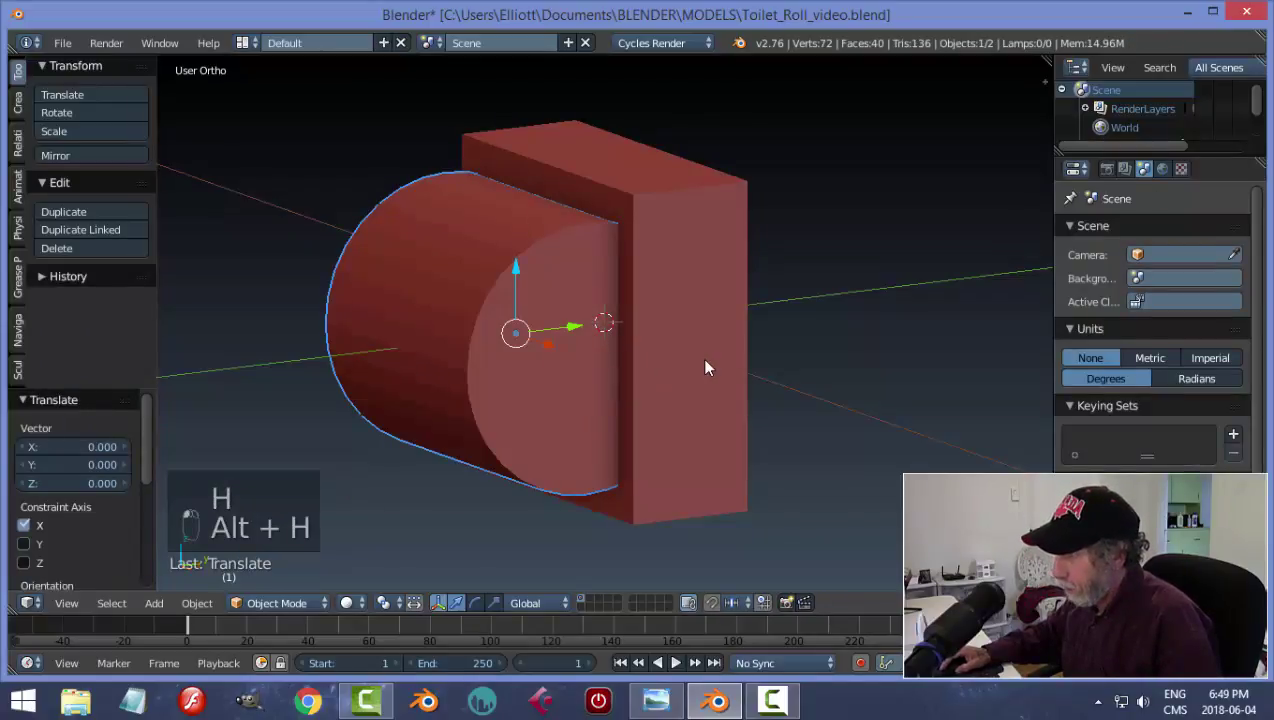
- From the right-side view, move the cylinder about 0.07 in the negative Y direction, slightly farther out of the block
{"action": "key", "text": "KP_3"}
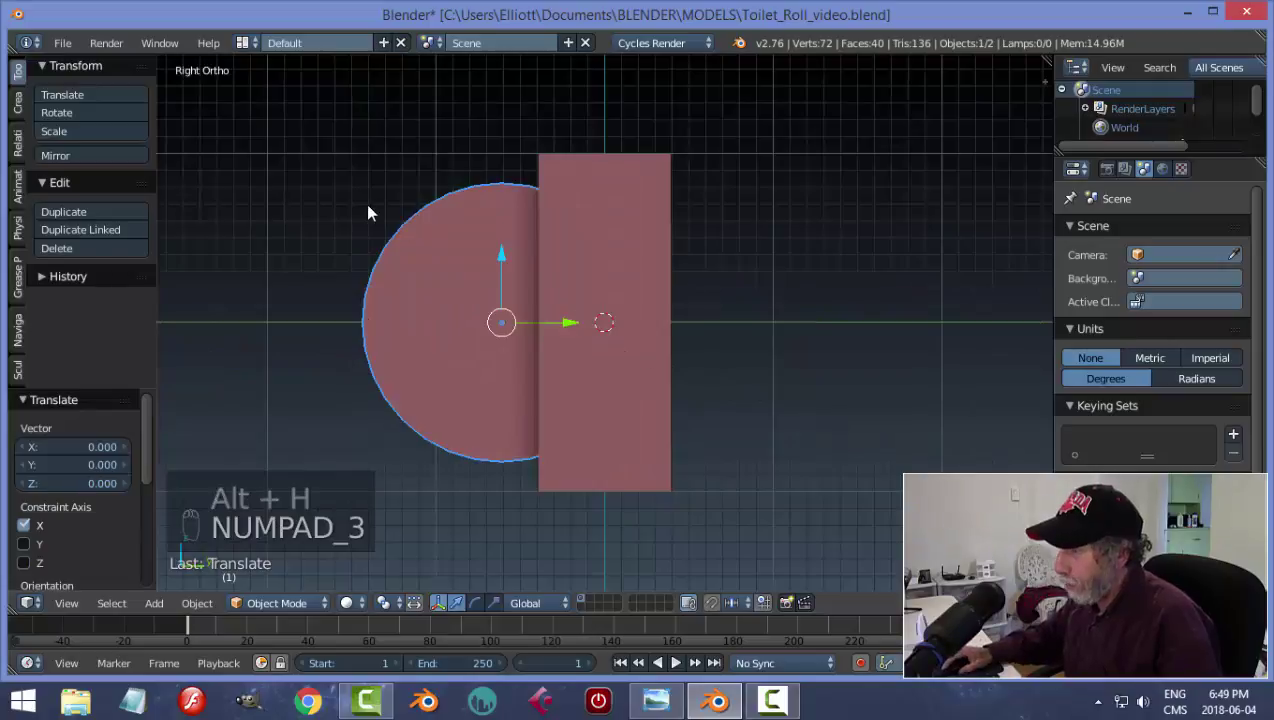
{"action": "right_click", "coordinate": [528, 304]}
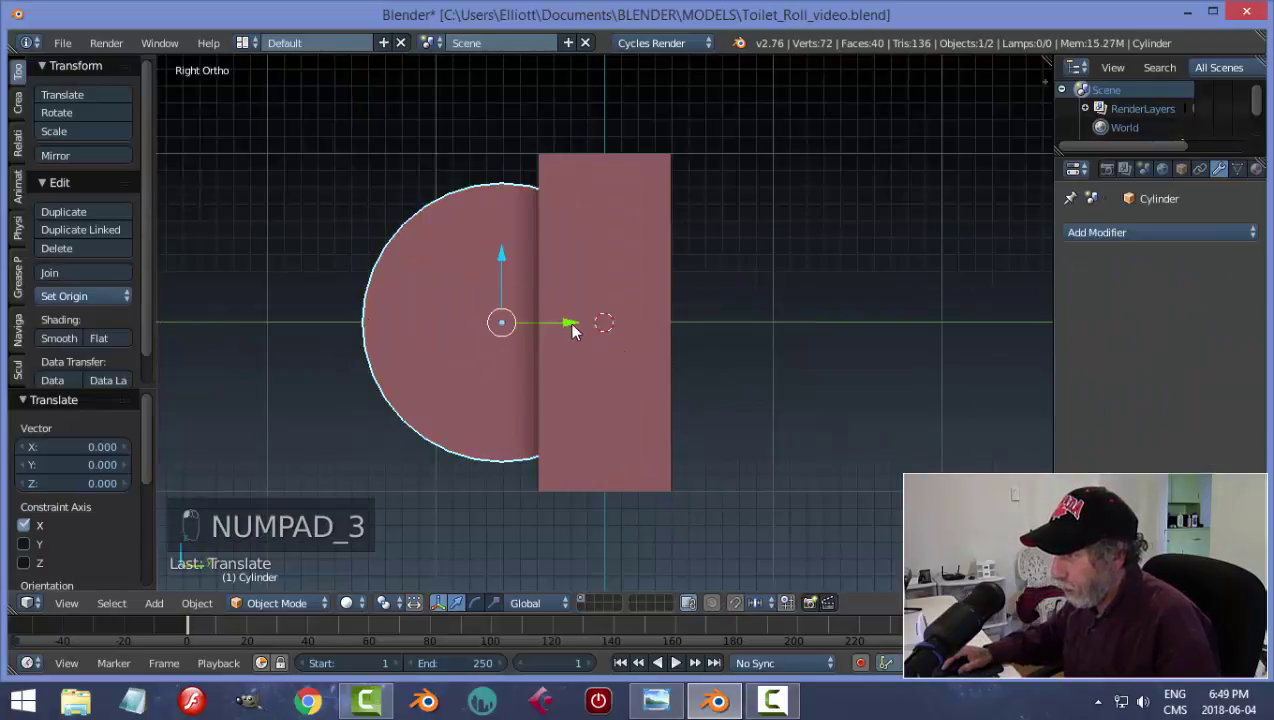
{"action": "left_click_drag", "start_coordinate": [568, 324], "coordinate": [560, 322]}
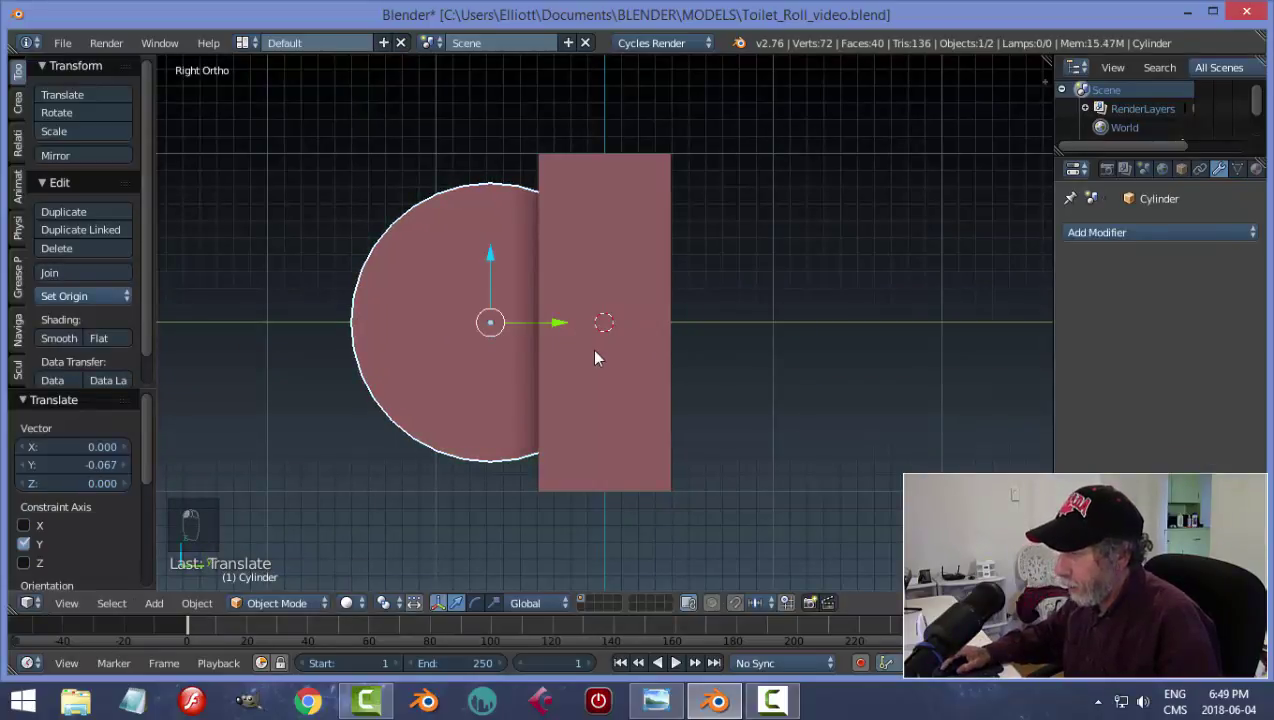
- Set the cylinder as the object of the block's Boolean Difference modifier and apply the modifier
{"action": "middle_click_drag", "start_coordinate": [597, 356], "coordinate": [718, 335]}
{"action": "right_click", "coordinate": [720, 333]}
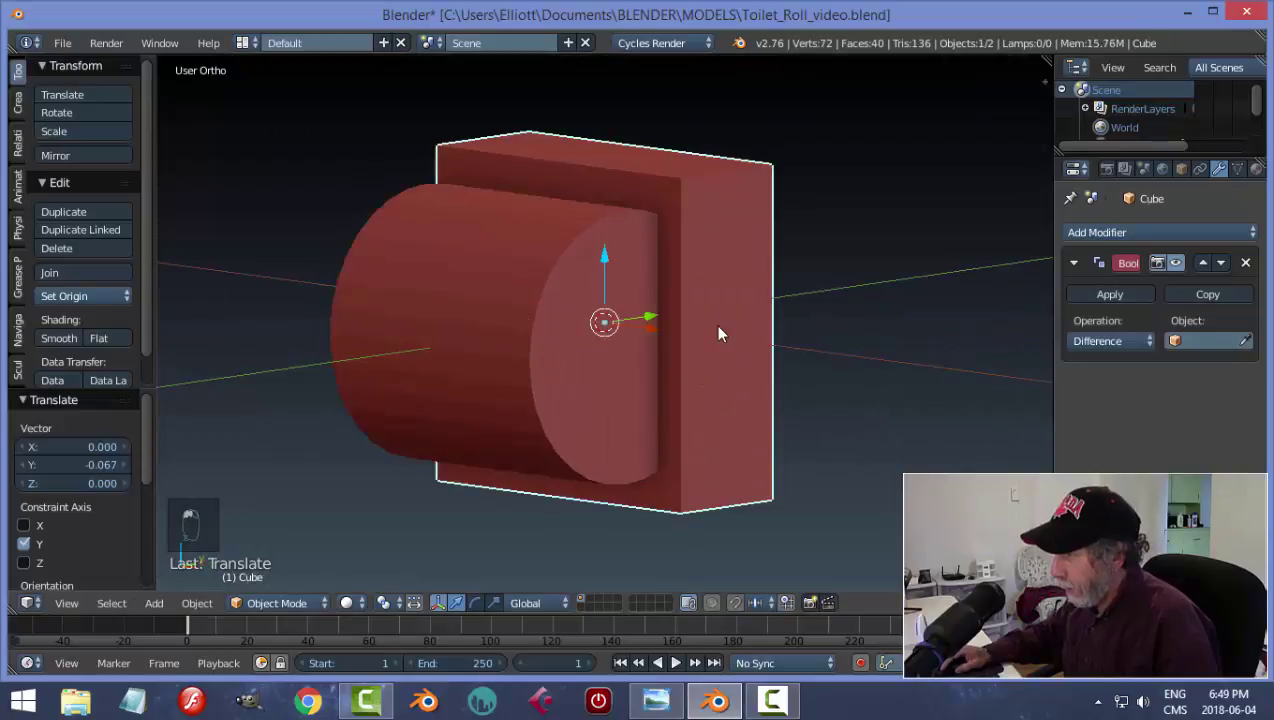
{"action": "left_click", "coordinate": [1243, 341]}
{"action": "left_click", "coordinate": [642, 340]}
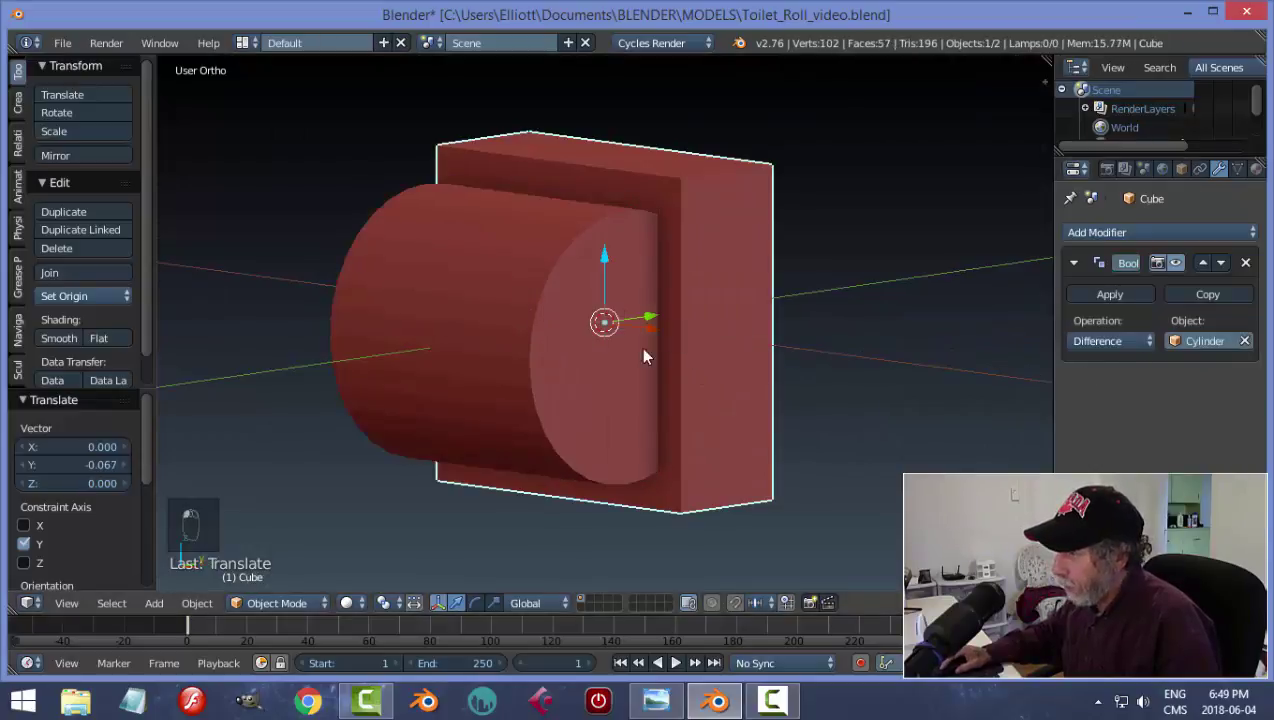
{"action": "left_click", "coordinate": [1112, 296]}
- Hide the cylinder to expose the curved recess cut into the block
{"action": "right_click", "coordinate": [519, 366]}
{"action": "key", "text": "h"}
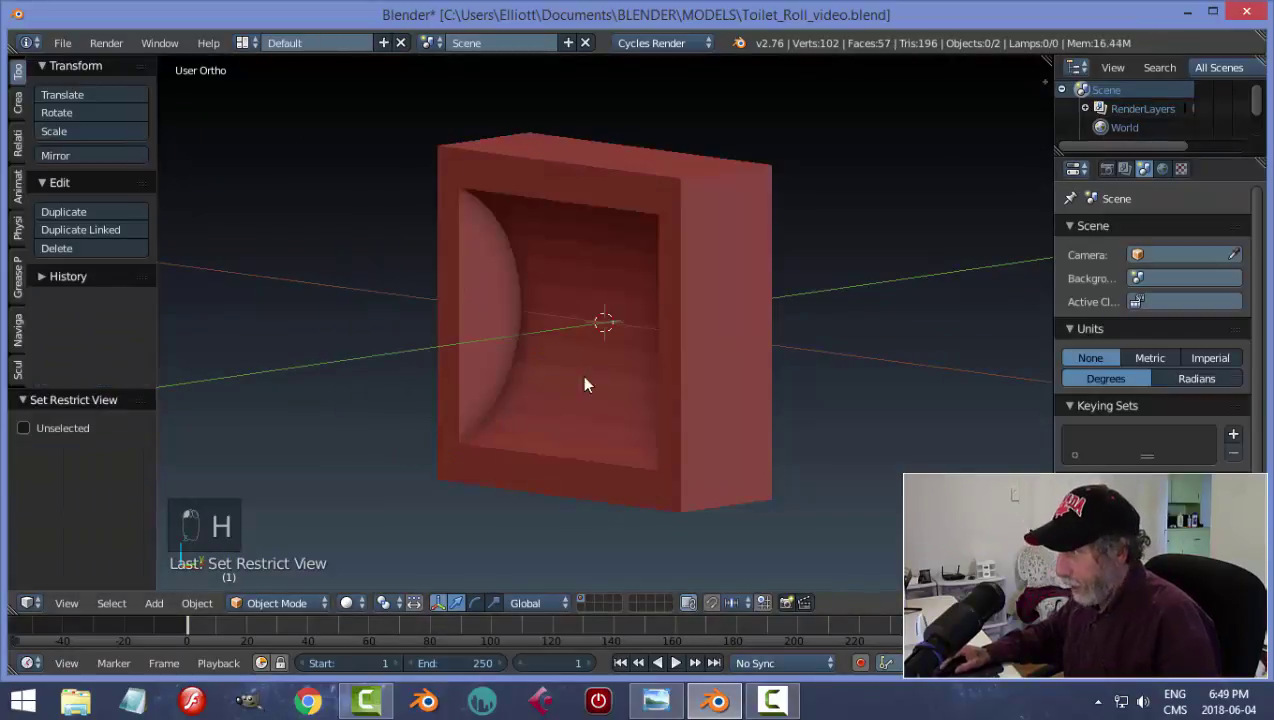
{"action": "mouse_move", "coordinate": [585, 384]}
{"action": "middle_mouse_down"}
{"action": "mouse_move", "coordinate": [728, 373]}
{"action": "mouse_move", "coordinate": [640, 418]}
{"action": "mouse_move", "coordinate": [643, 396]}
{"action": "mouse_move", "coordinate": [590, 393]}
{"action": "middle_mouse_up"}
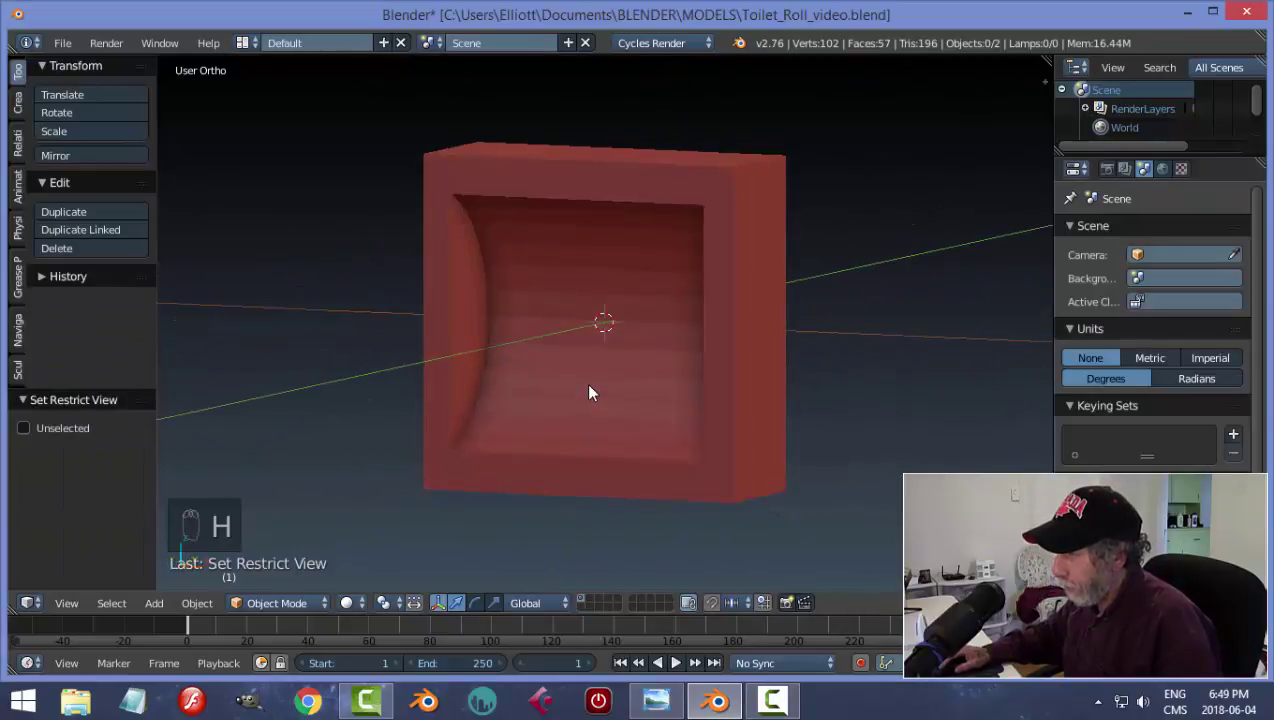
- Open the recessed block's mesh for editing, clear the face selection and switch to edge selection
{"action": "right_click", "coordinate": [654, 183]}
{"action": "middle_click_drag", "start_coordinate": [788, 270], "coordinate": [835, 298]}
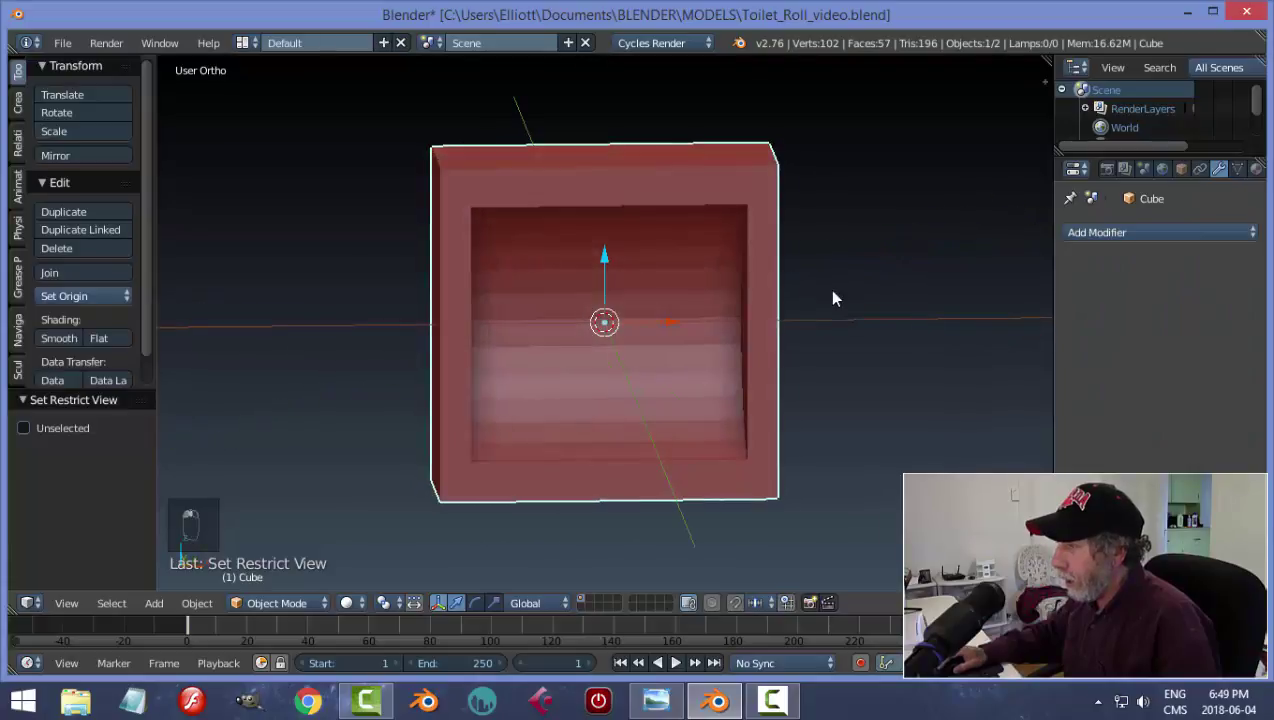
{"action": "key", "text": "Tab"}
{"action": "left_click", "coordinate": [940, 291]}
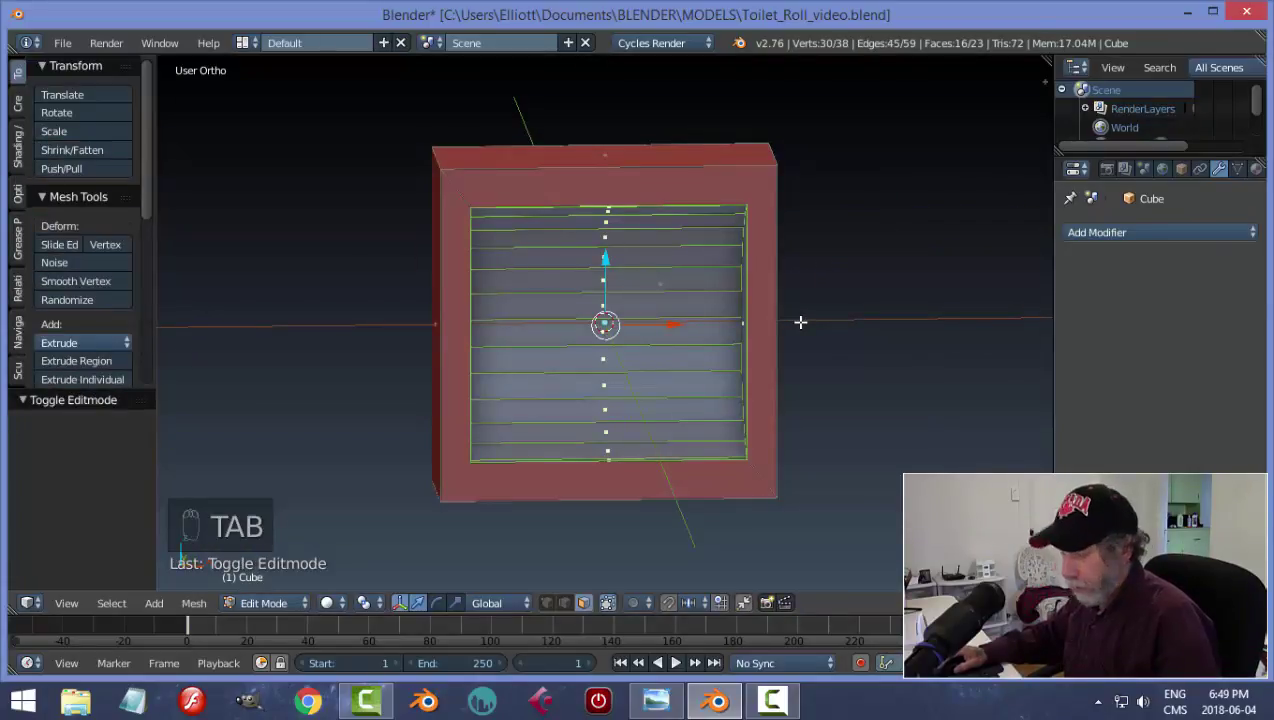
{"action": "key", "text": "a"}
{"action": "key", "text": "a"}
{"action": "scroll", "coordinate": [800, 322], "scroll_direction": "up", "scroll_amount": 1}
{"action": "middle_click_drag", "start_coordinate": [840, 321], "coordinate": [850, 296]}
{"action": "key", "text": "ctrl+Tab"}
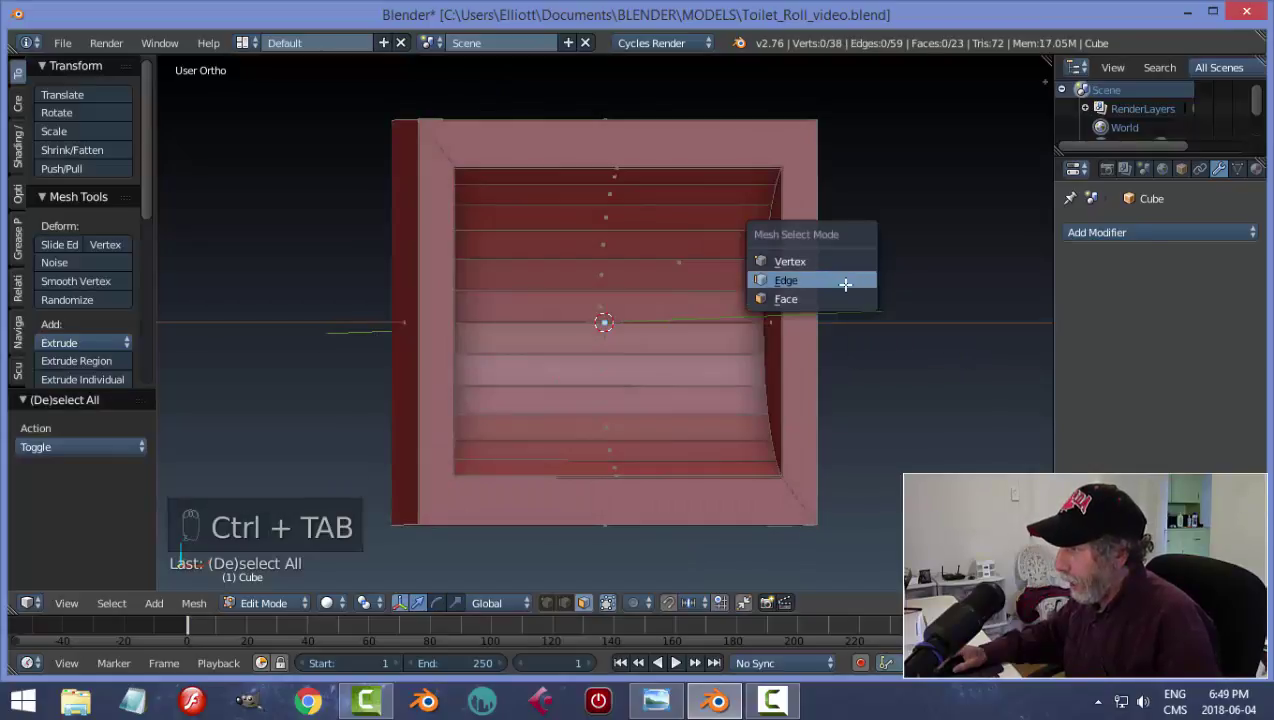
{"action": "left_click", "coordinate": [845, 281]}
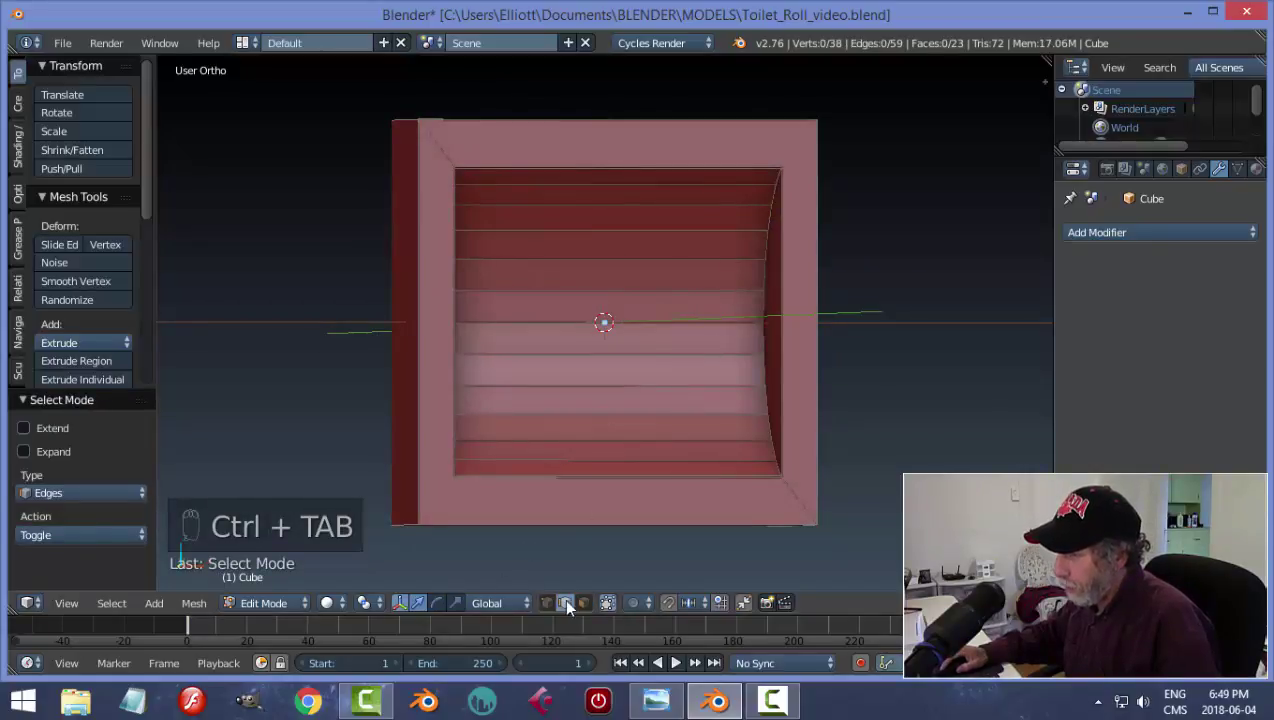
- Select the edges around the recess opening together with the curved edges of both recess side walls
{"action": "middle_click_drag", "start_coordinate": [785, 370], "coordinate": [607, 285]}
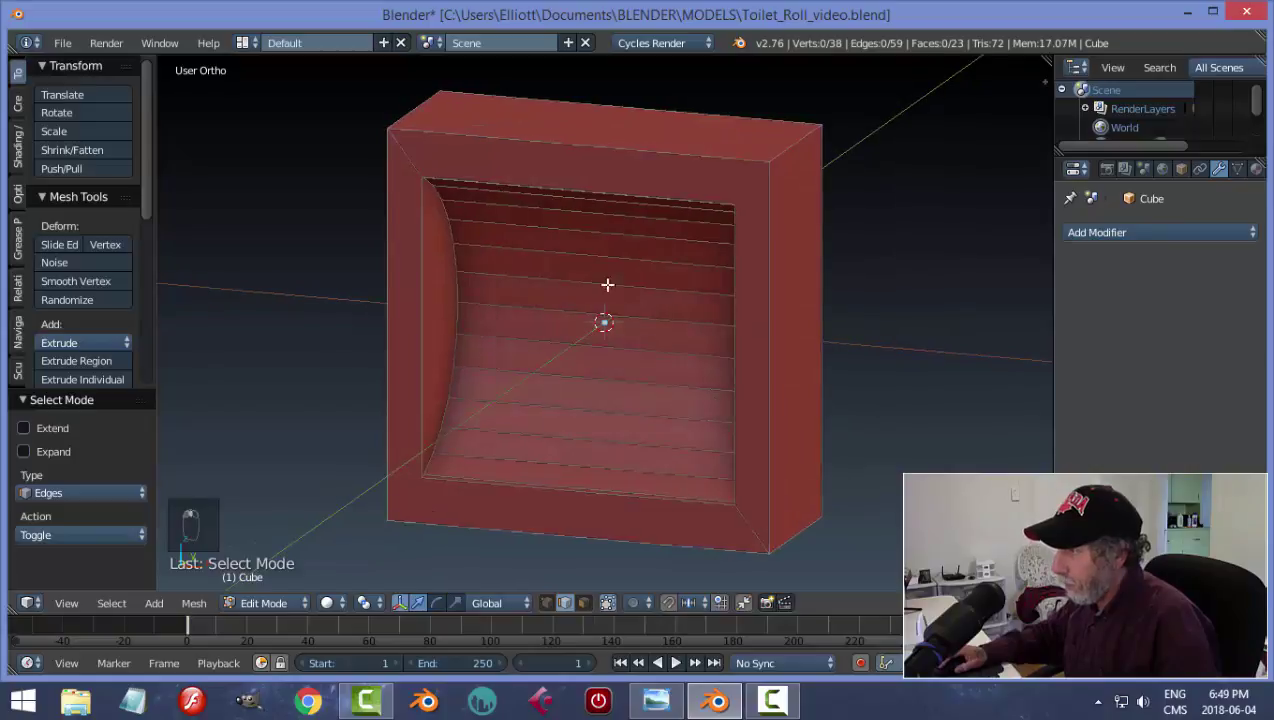
{"action": "right_click", "coordinate": [584, 189], "text": "alt"}
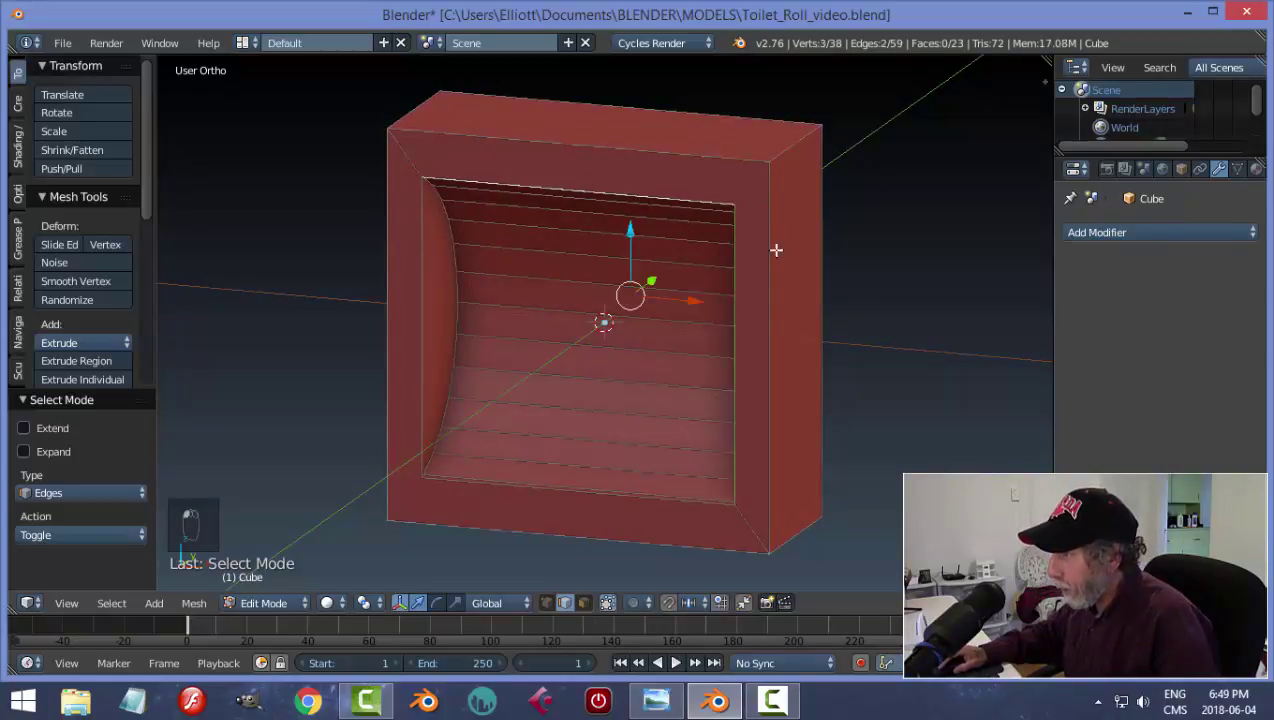
{"action": "right_click", "coordinate": [420, 250], "text": "alt"}
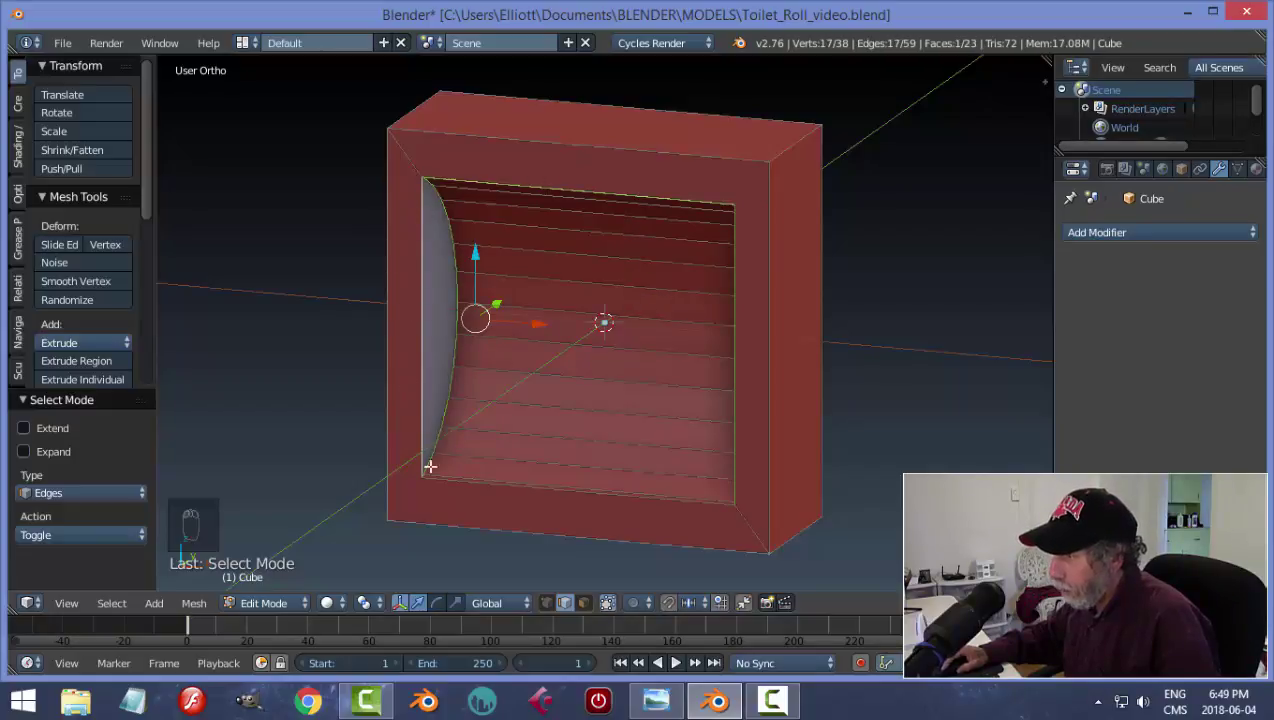
{"action": "middle_click_drag", "start_coordinate": [603, 483], "coordinate": [493, 284]}
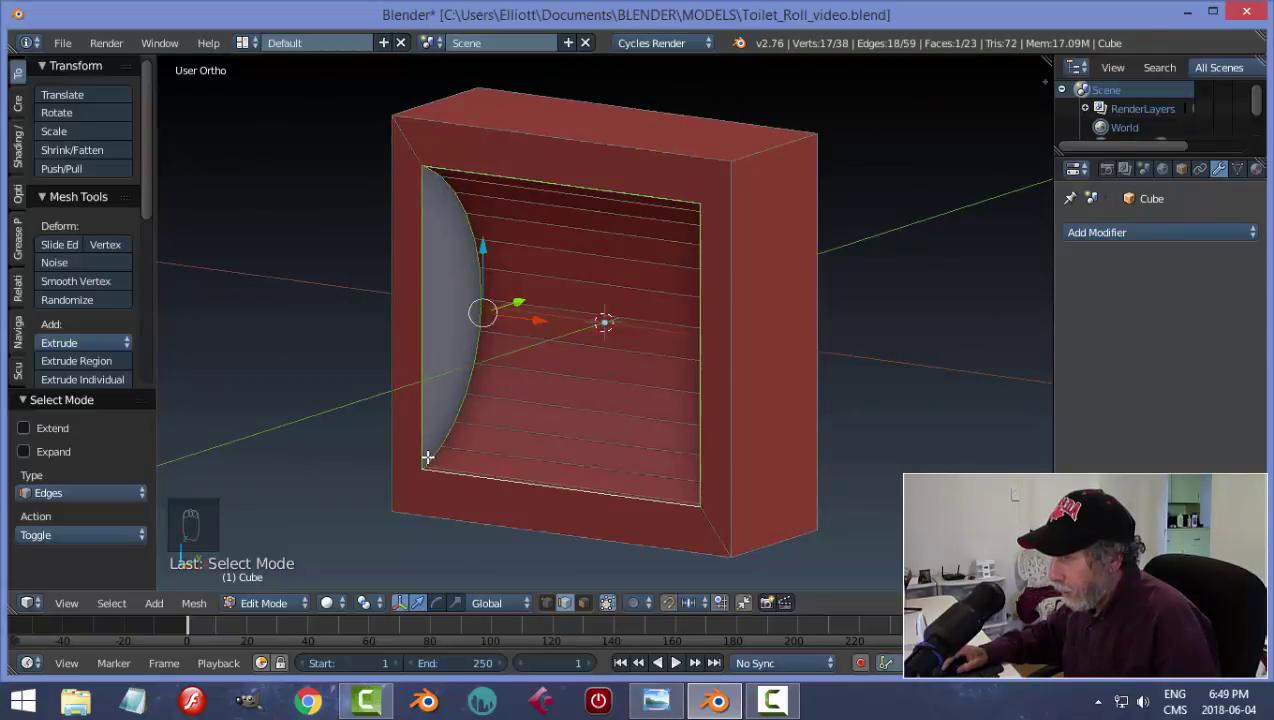
{"action": "middle_click_drag", "start_coordinate": [457, 372], "coordinate": [762, 176]}
{"action": "right_click", "coordinate": [749, 266], "text": "alt+shift"}
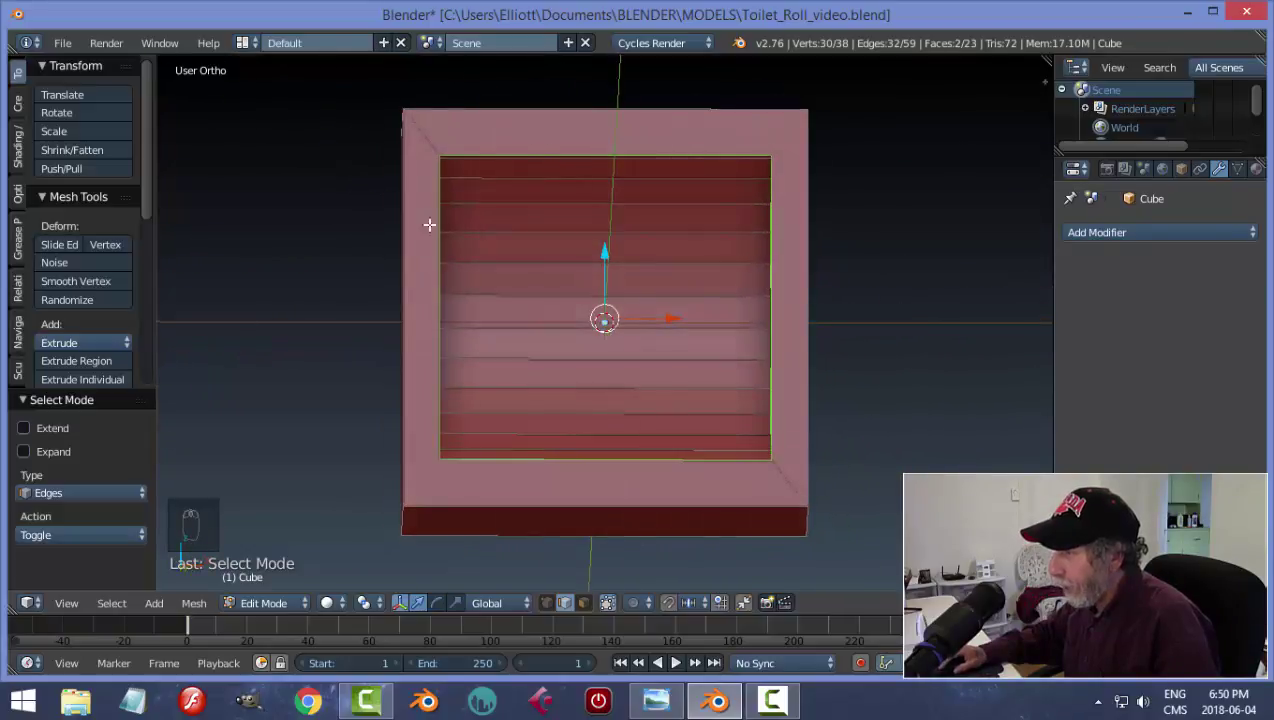
{"action": "middle_click_drag", "start_coordinate": [789, 463], "coordinate": [473, 241]}
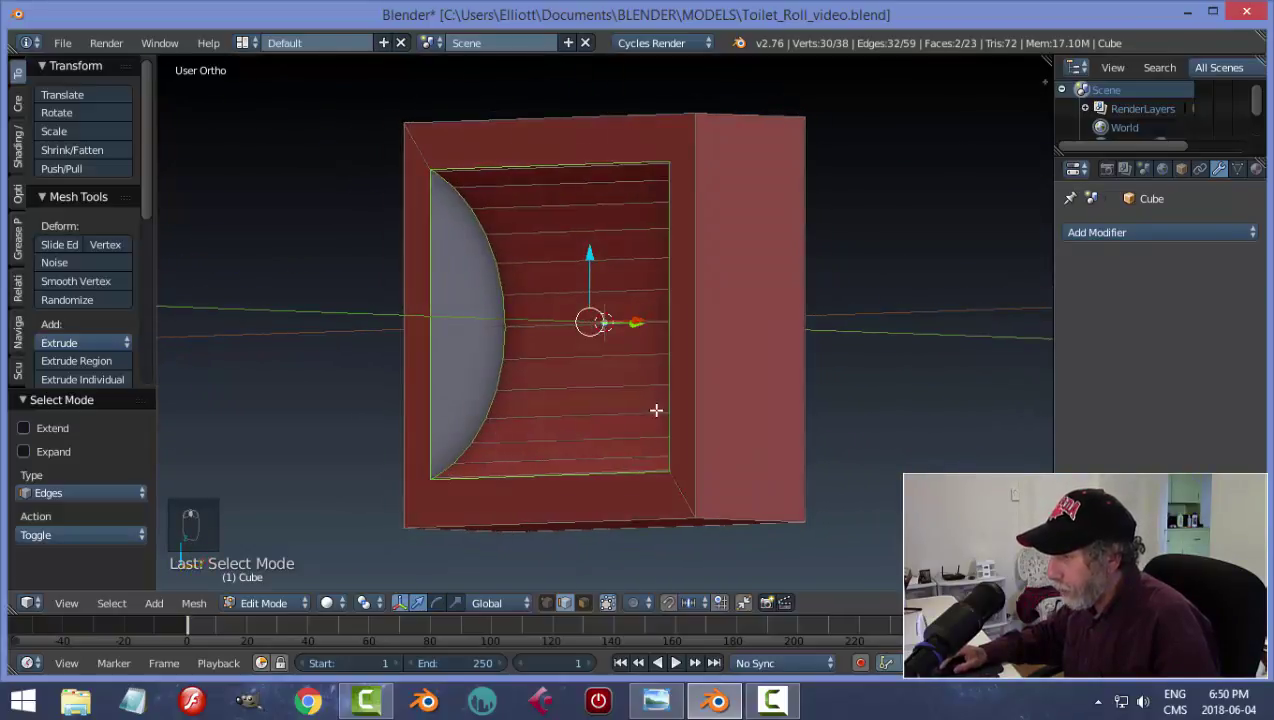
{"action": "middle_click_drag", "start_coordinate": [654, 409], "coordinate": [703, 431]}
{"action": "scroll", "coordinate": [703, 431], "scroll_direction": "up", "scroll_amount": 2}
{"action": "scroll", "coordinate": [716, 431], "scroll_direction": "down", "scroll_amount": 1}
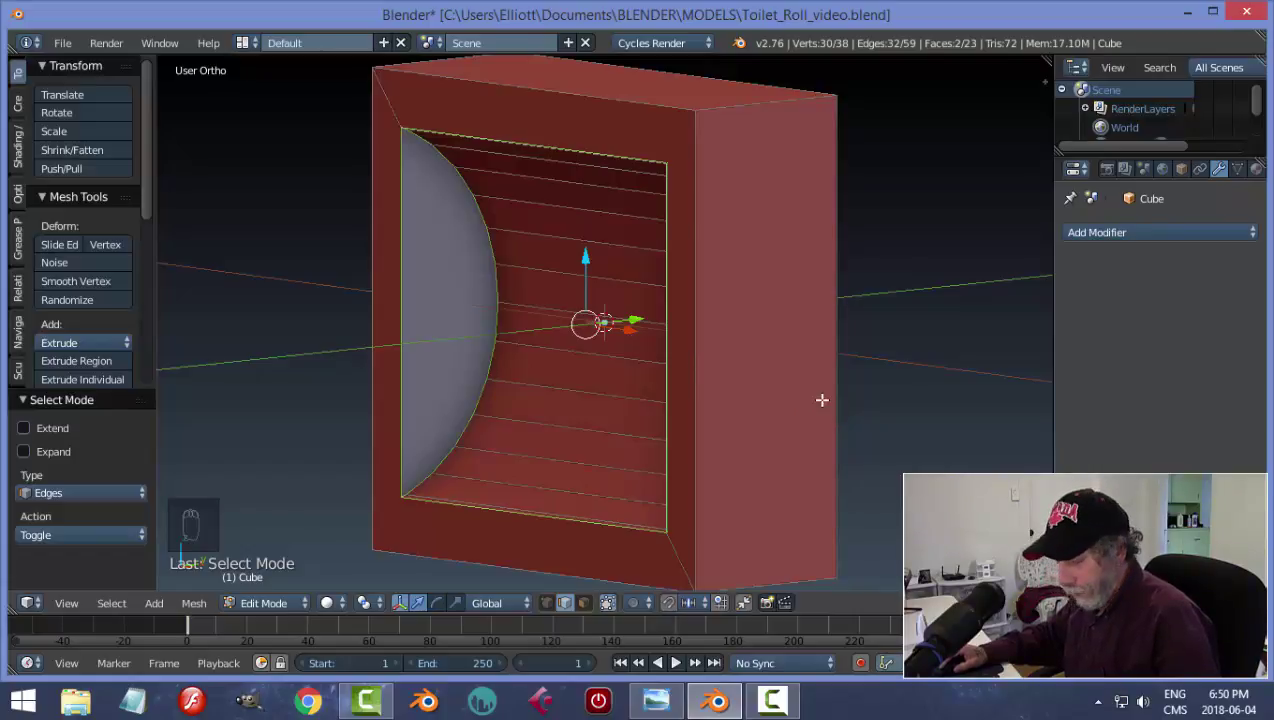
- Bevel the selected recess edges by about 0.025 with 4 segments, and leave mesh editing to inspect the block
{"action": "key", "text": "ctrl+b"}
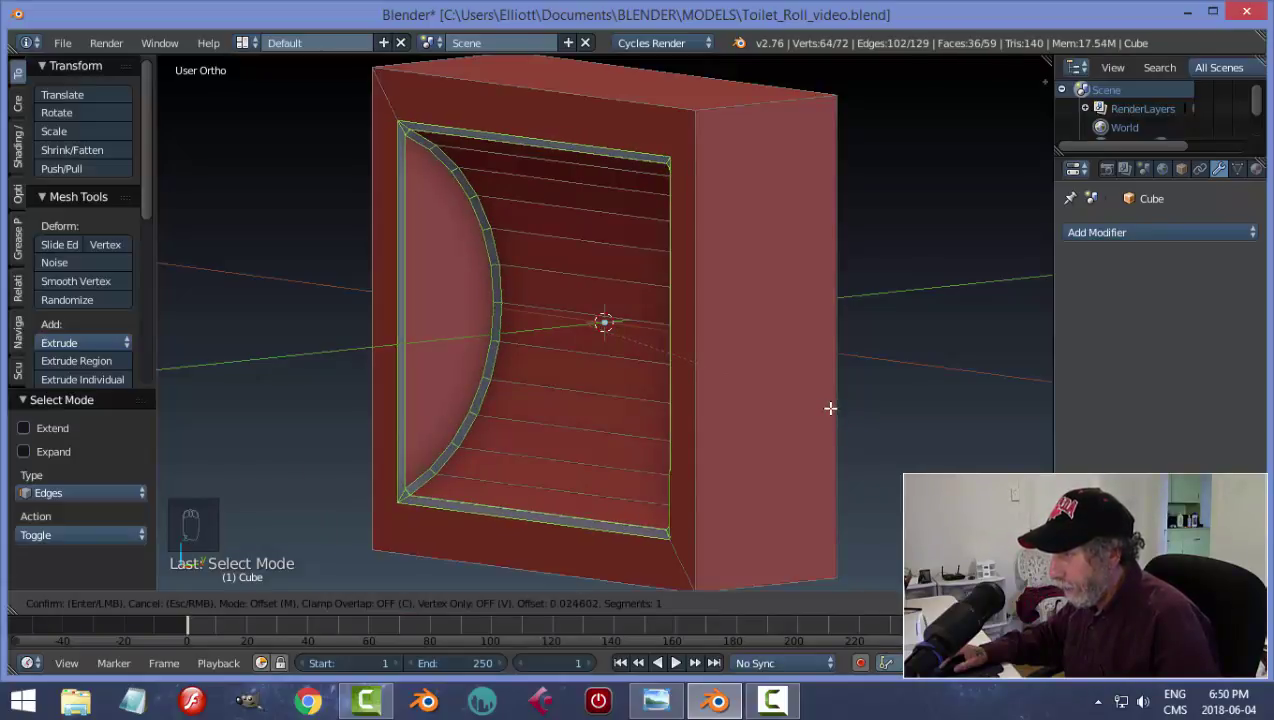
{"action": "scroll", "coordinate": [830, 408], "scroll_direction": "up", "scroll_amount": 3}
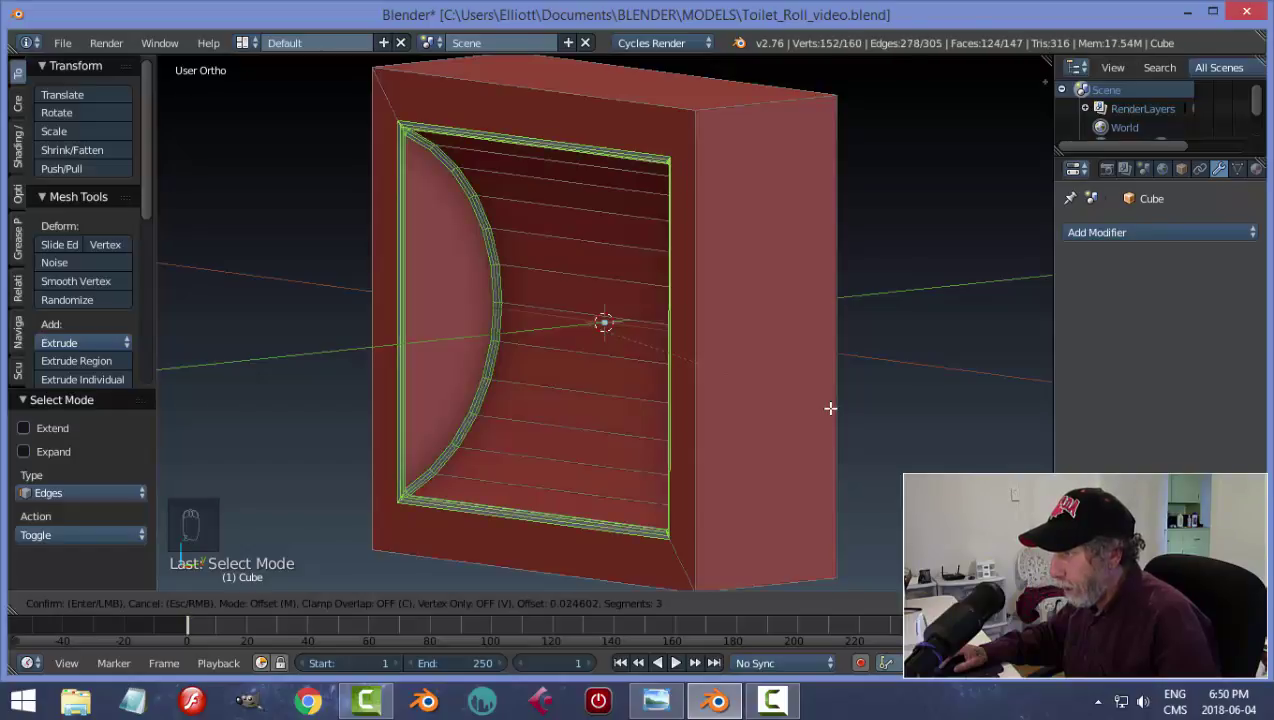
{"action": "left_click", "coordinate": [830, 408]}
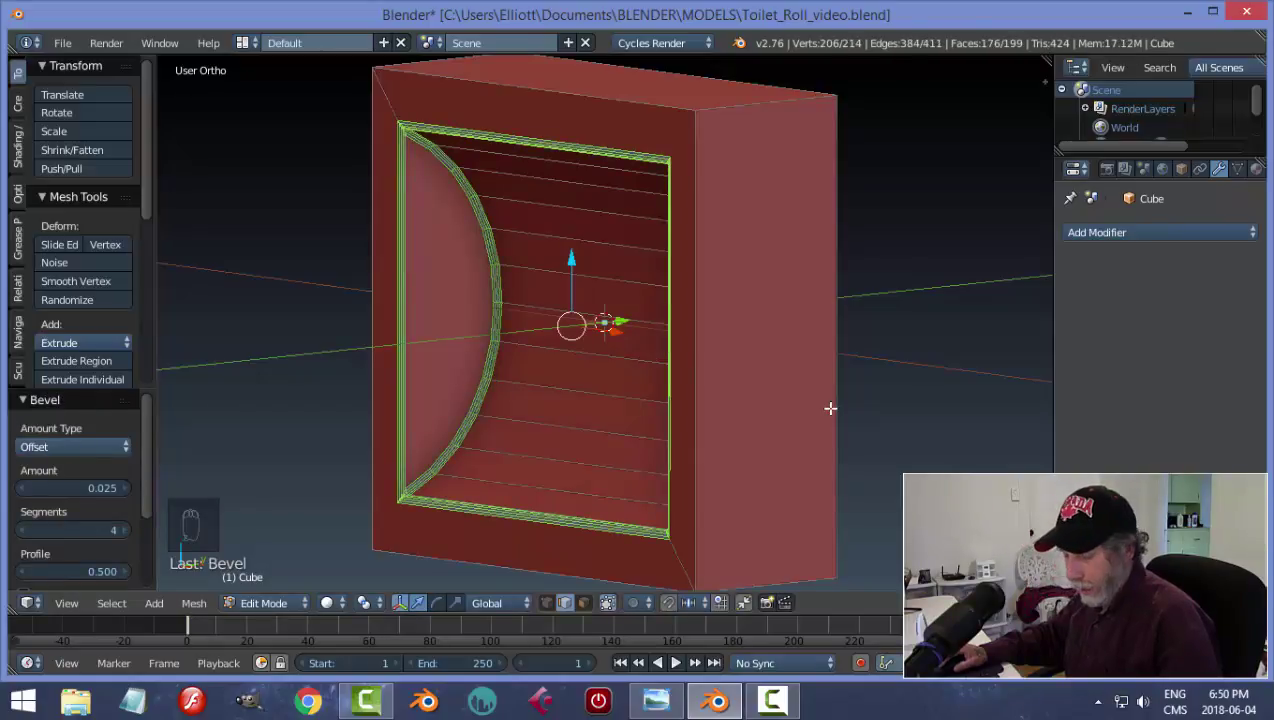
{"action": "key", "text": "a"}
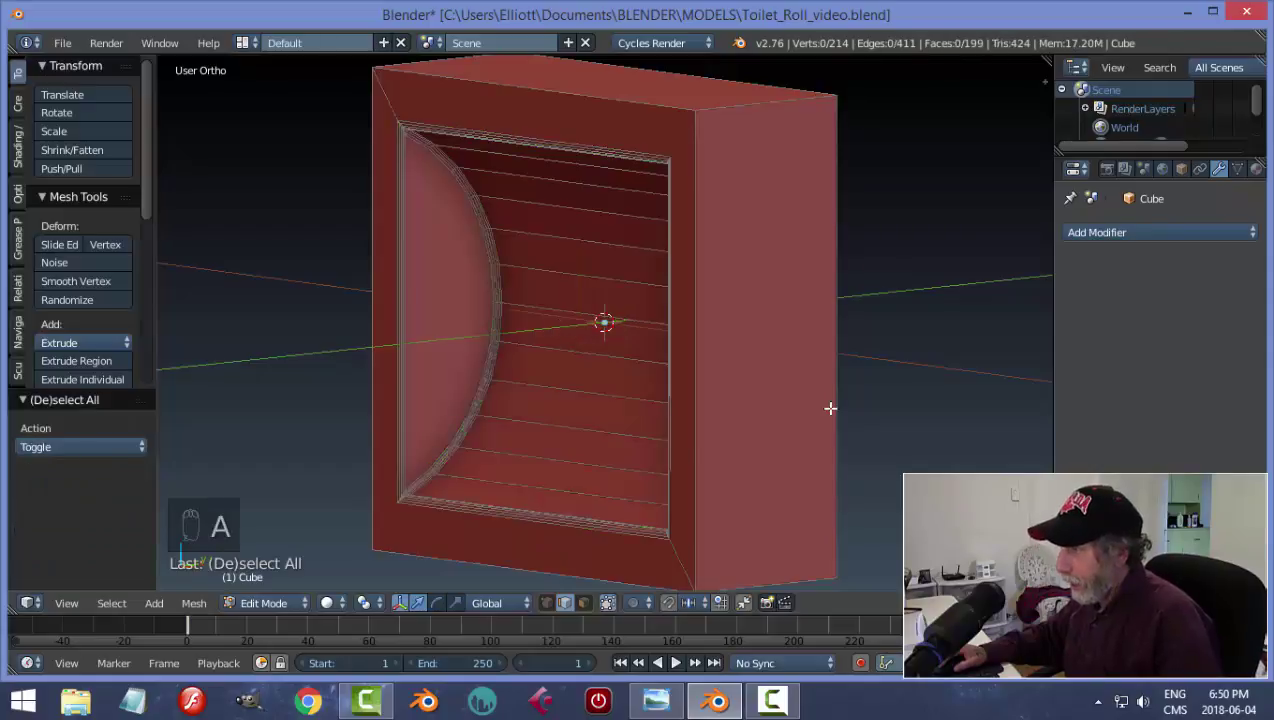
{"action": "key", "text": "Tab"}
{"action": "left_click", "coordinate": [690, 406]}
{"action": "middle_click_drag", "start_coordinate": [780, 377], "coordinate": [947, 392]}
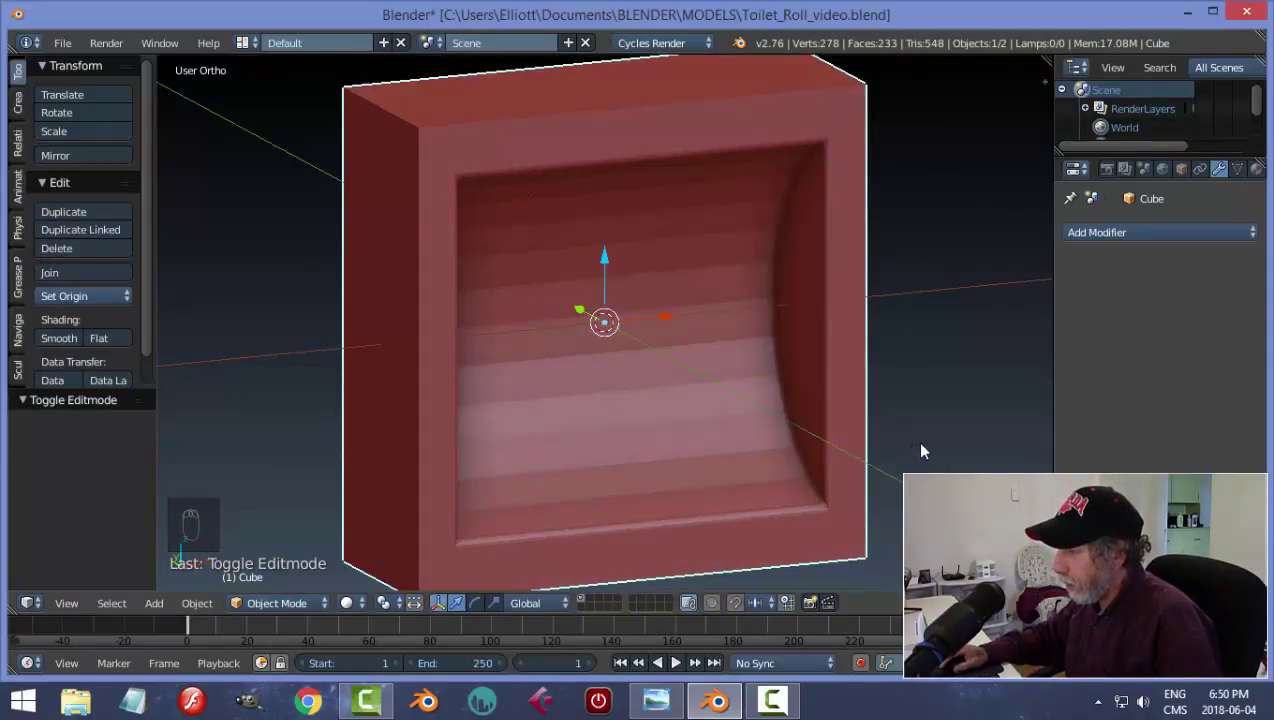
{"action": "middle_click_drag", "start_coordinate": [921, 446], "coordinate": [648, 418]}
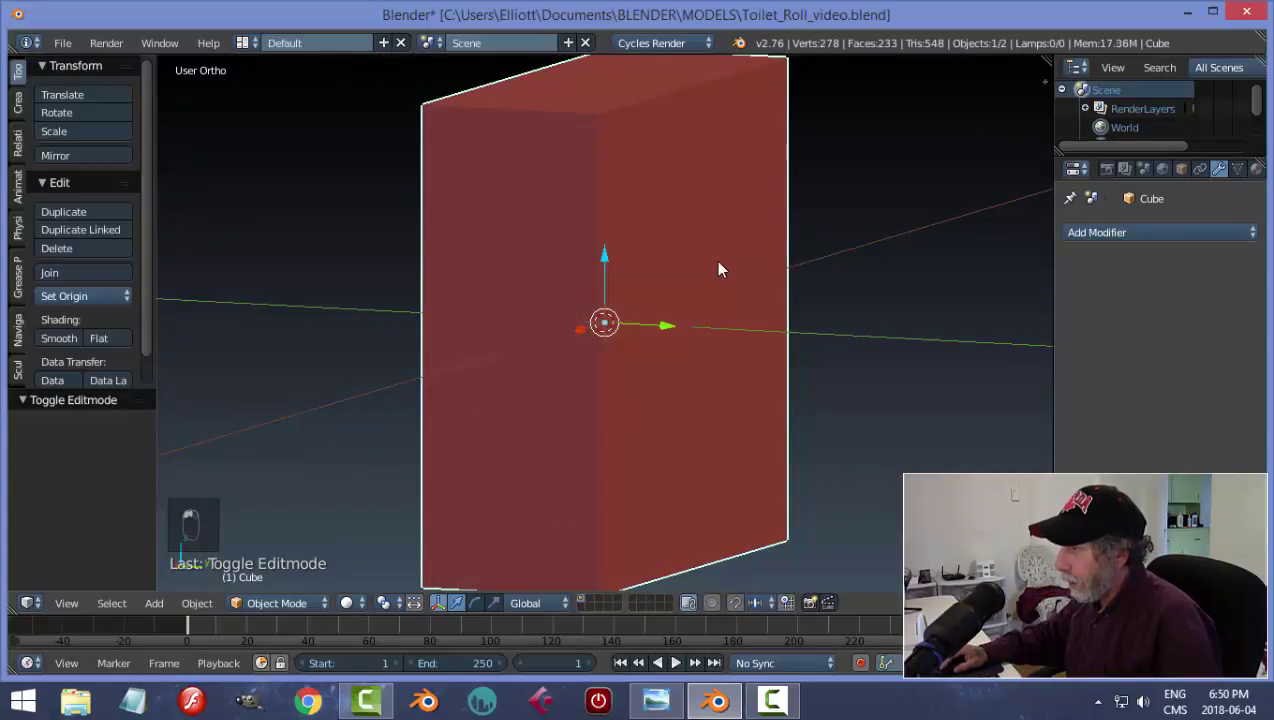
- Delete the flat back face of the block in face selection
{"action": "key", "text": "Tab"}
{"action": "left_click", "coordinate": [915, 288]}
{"action": "key", "text": "ctrl+Tab"}
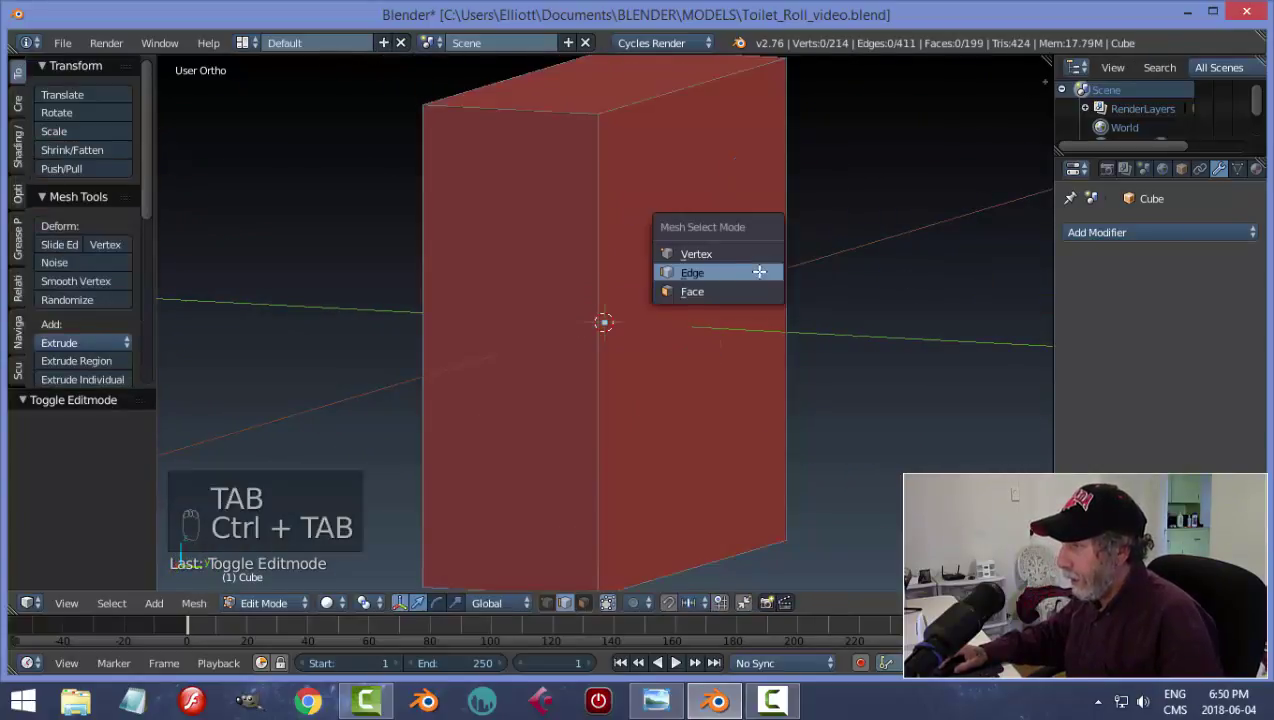
{"action": "left_click", "coordinate": [739, 290]}
{"action": "right_click", "coordinate": [750, 282]}
{"action": "scroll", "coordinate": [750, 282], "scroll_direction": "down", "scroll_amount": 3}
{"action": "key", "text": "x"}
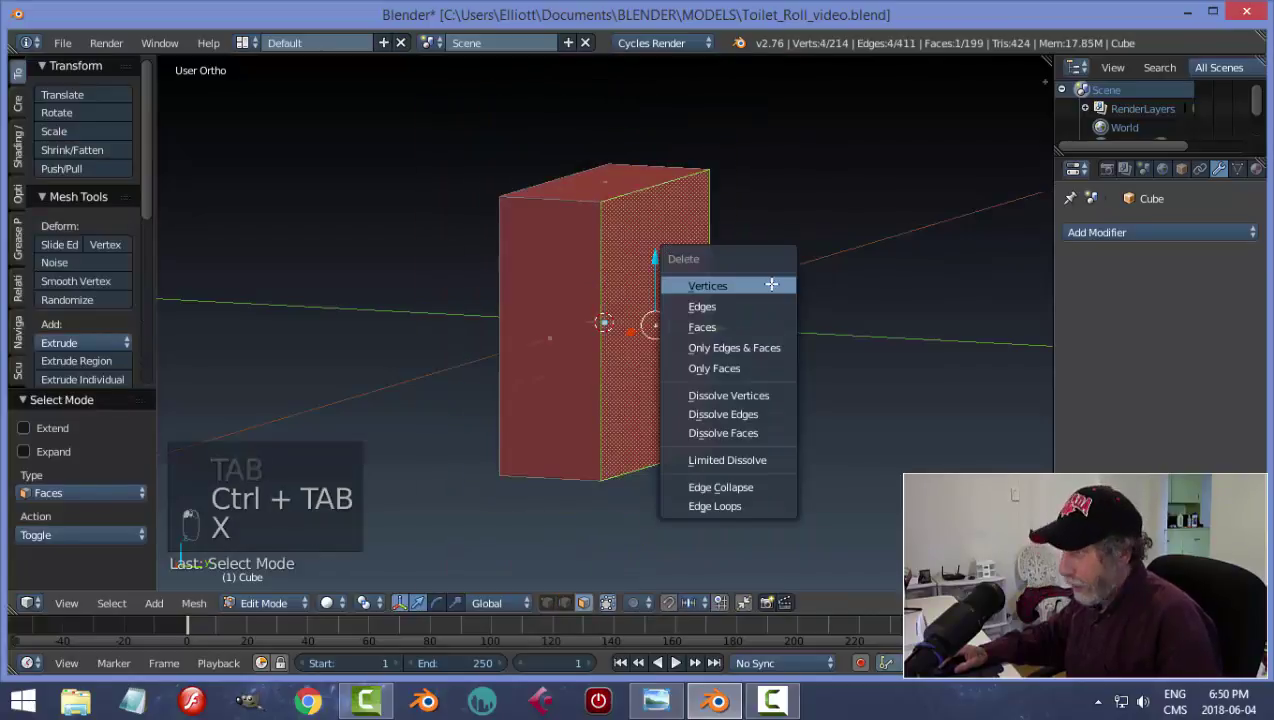
{"action": "left_click", "coordinate": [762, 326]}
{"action": "middle_click_drag", "start_coordinate": [728, 339], "coordinate": [753, 355]}
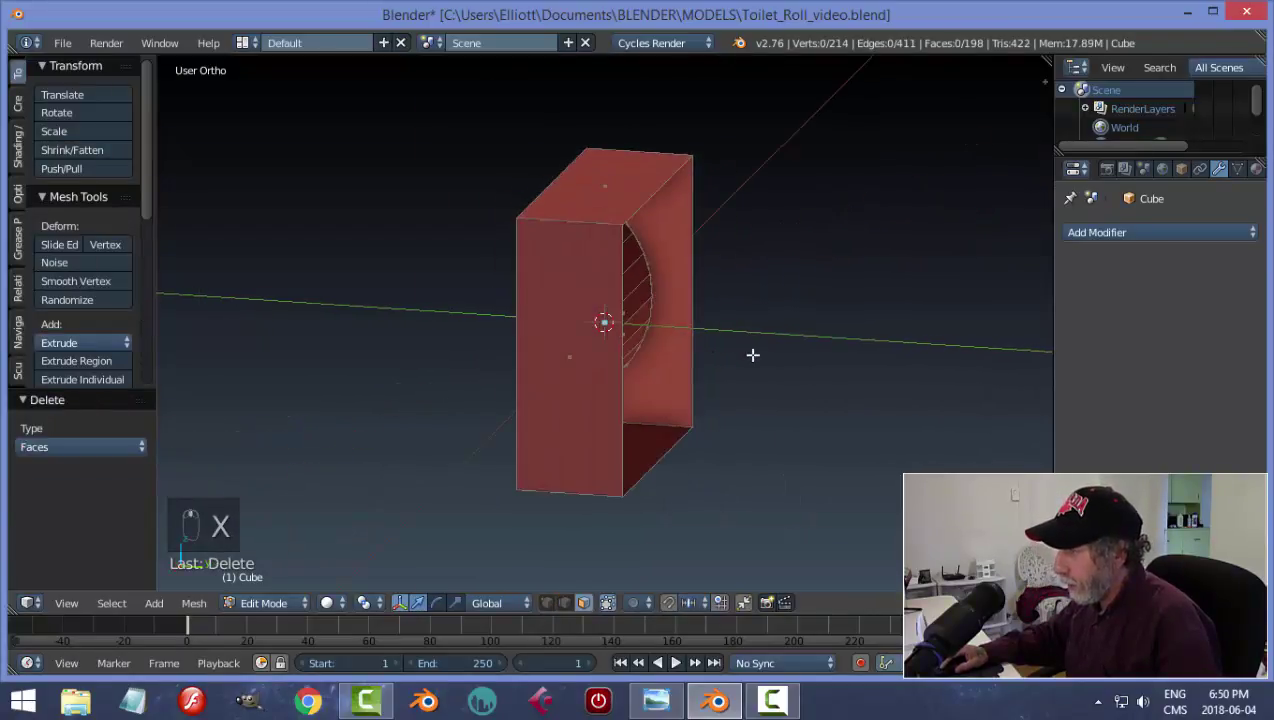
- Select the edge loop around the block's open back and move it about 0.39 in the negative Y direction
{"action": "key", "text": "ctrl+Tab"}
{"action": "left_click", "coordinate": [705, 334]}
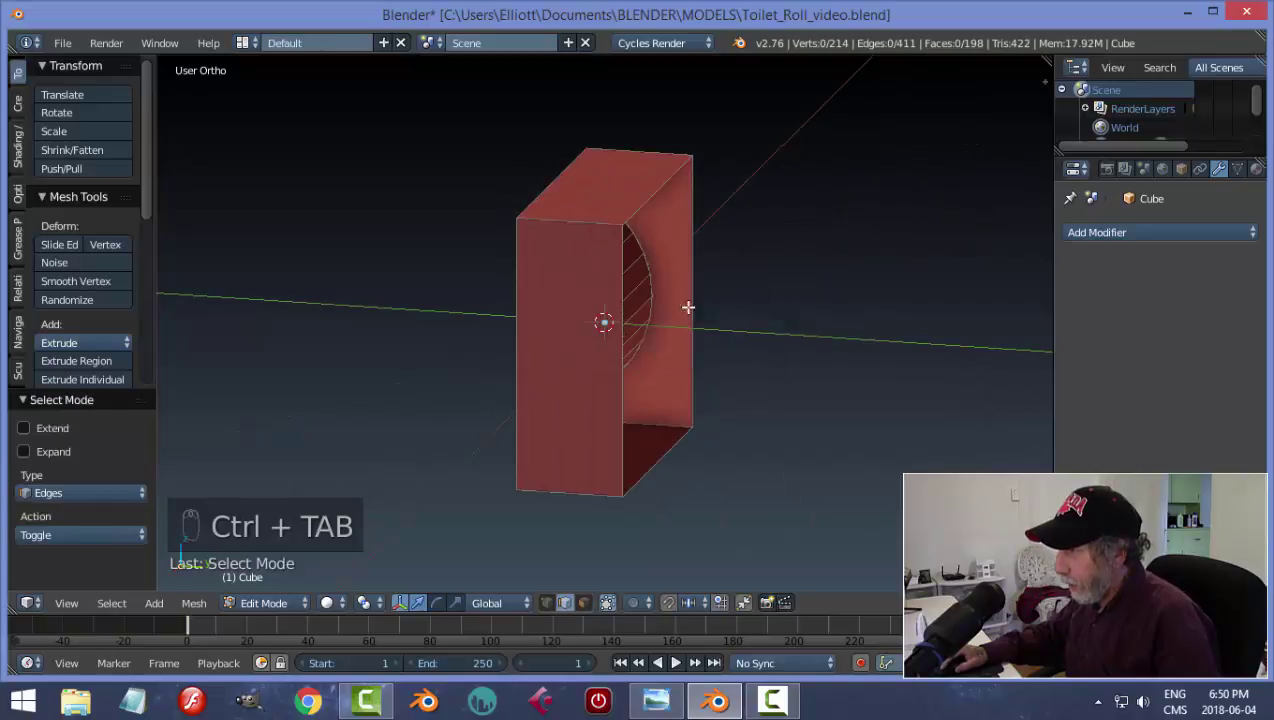
{"action": "right_click", "coordinate": [646, 196], "text": "alt"}
{"action": "middle_click_drag", "start_coordinate": [790, 317], "coordinate": [791, 361]}
{"action": "scroll", "coordinate": [762, 350], "scroll_direction": "up", "scroll_amount": 2}
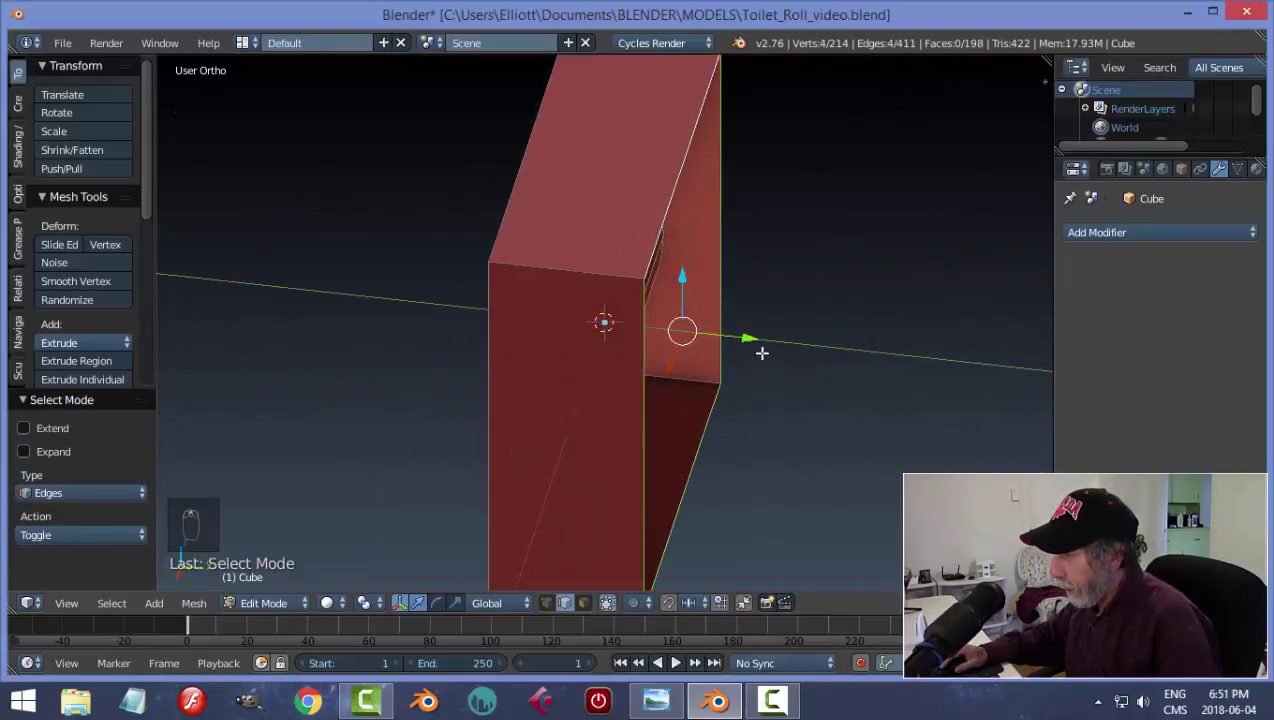
{"action": "key", "text": "g"}
{"action": "key", "text": "y"}
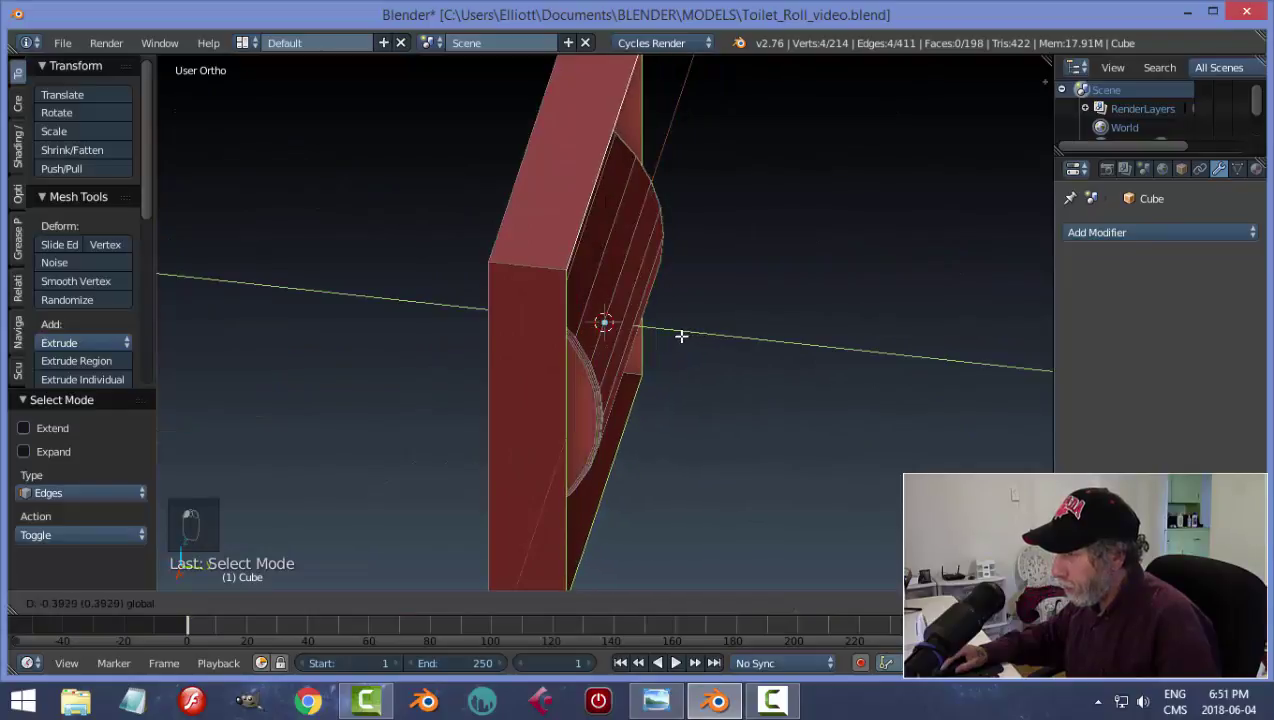
{"action": "left_click", "coordinate": [680, 336]}
{"action": "middle_click_drag", "start_coordinate": [680, 336], "coordinate": [603, 321]}
- Bevel the outer edge loop of the block's front face by about 0.064 with a single segment
{"action": "key", "text": "a"}
{"action": "right_click", "coordinate": [637, 221], "text": "alt"}
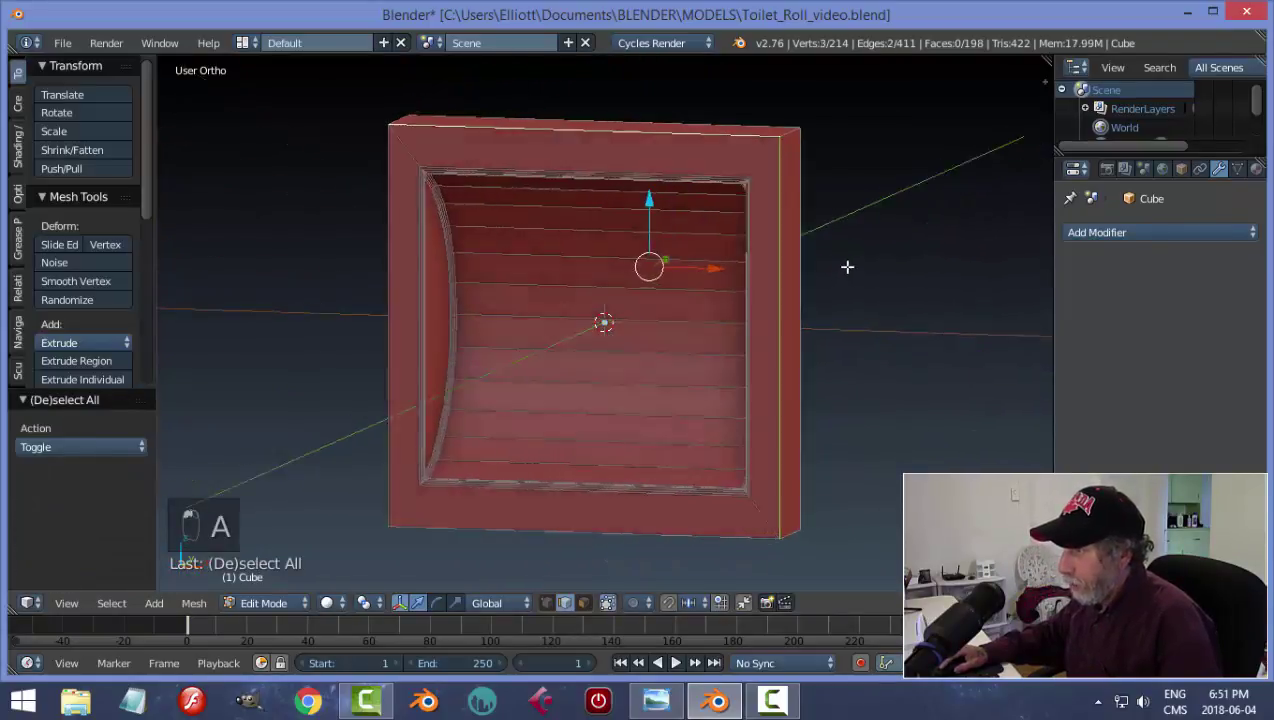
{"action": "right_click", "coordinate": [392, 216], "text": "alt"}
{"action": "middle_click_drag", "start_coordinate": [852, 306], "coordinate": [732, 330]}
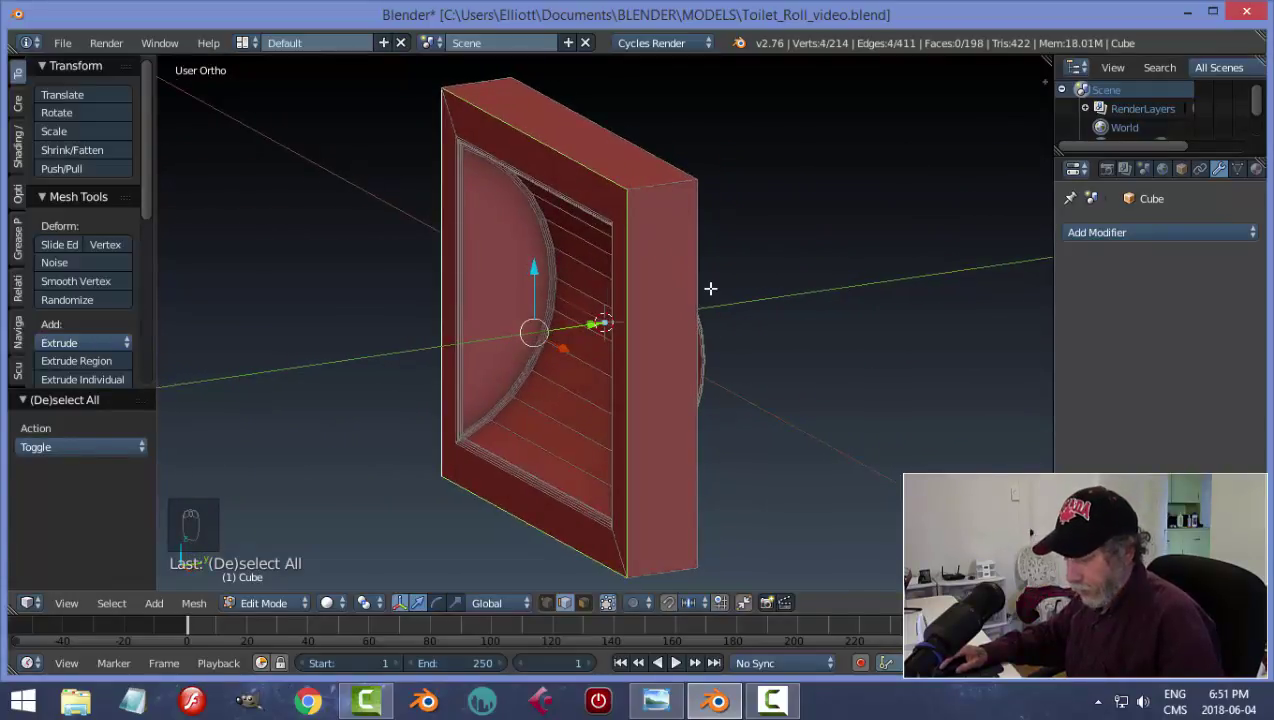
{"action": "key", "text": "ctrl+b"}
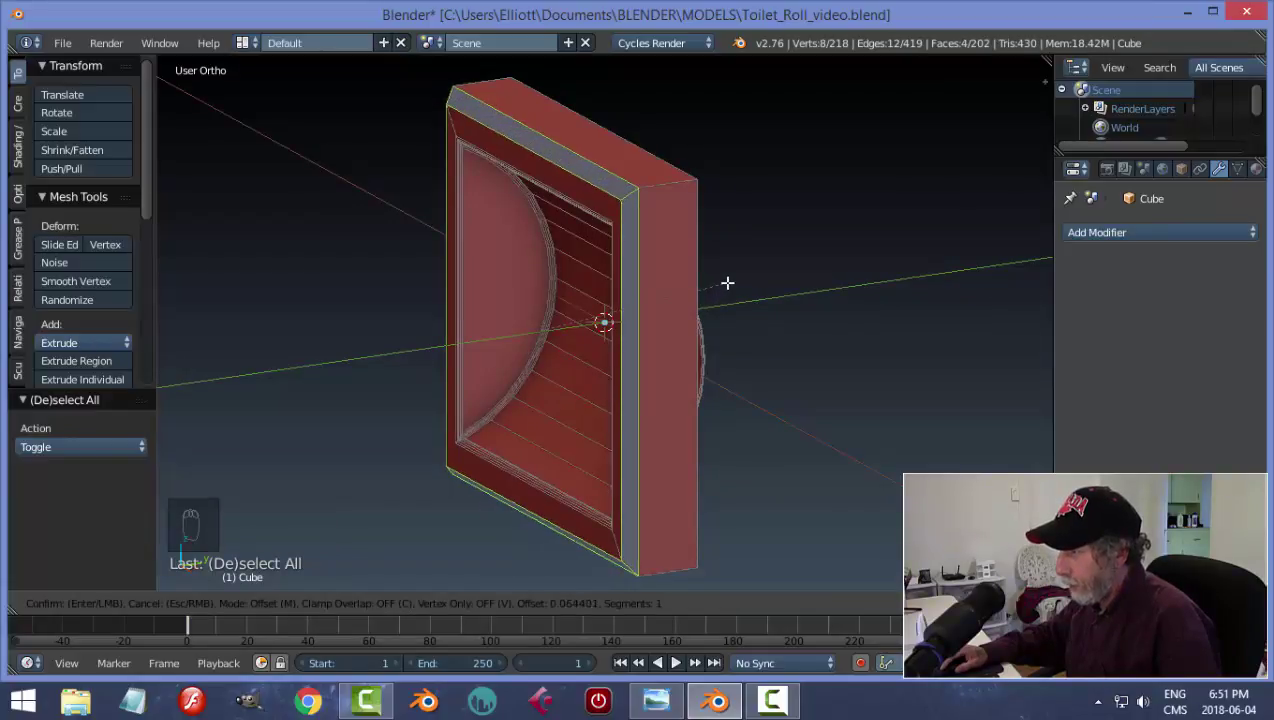
{"action": "left_click", "coordinate": [727, 283]}
{"action": "key", "text": "a"}
- Move the open back edge loop slightly farther in the negative Y direction to thin the frame
{"action": "middle_click_drag", "start_coordinate": [815, 289], "coordinate": [759, 295]}
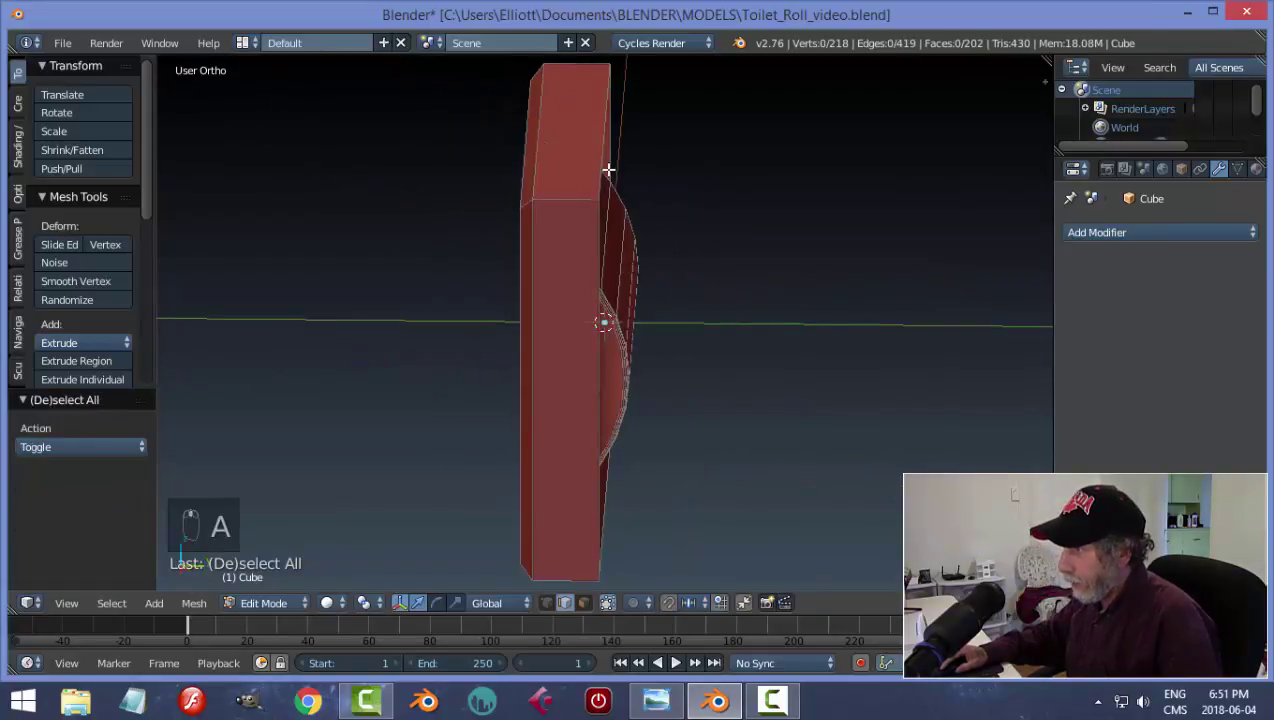
{"action": "right_click", "coordinate": [605, 163]}
{"action": "middle_click_drag", "start_coordinate": [603, 162], "coordinate": [771, 264]}
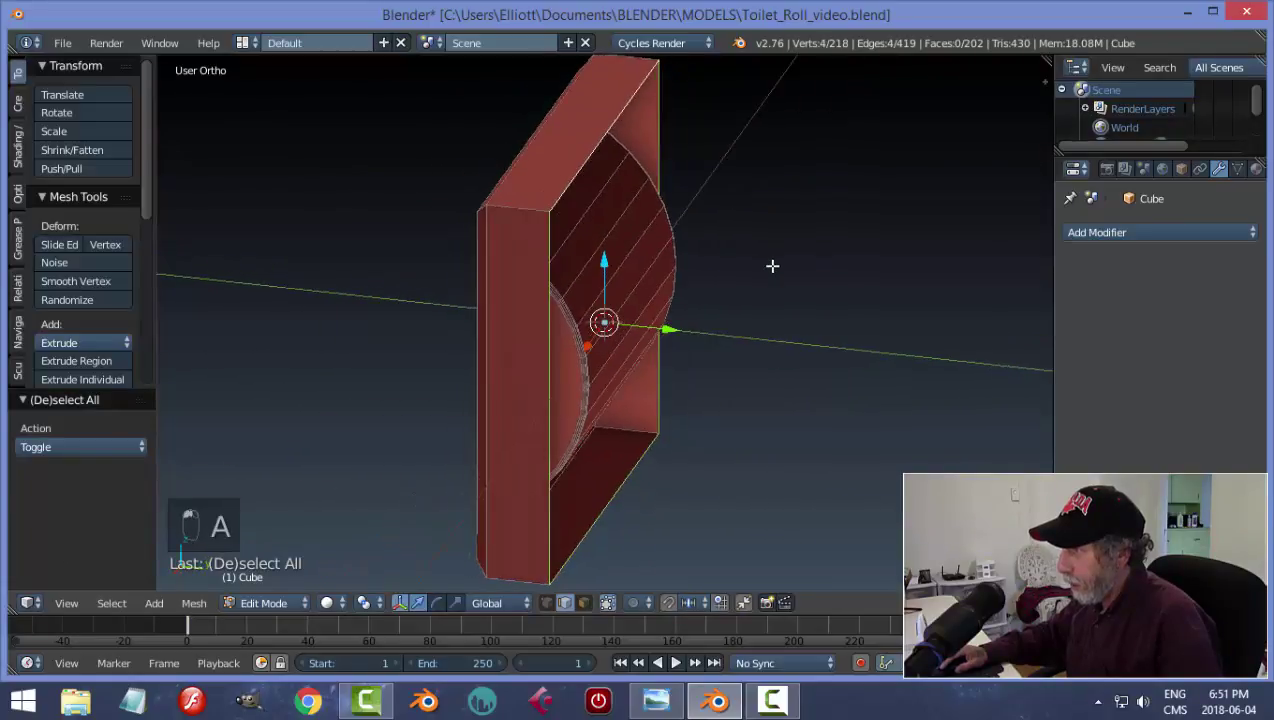
{"action": "left_click_drag", "start_coordinate": [665, 327], "coordinate": [651, 327]}
{"action": "key", "text": "a"}
- Switch to face selection and select all the horizontal strip faces of the curved recess, from its upper to its lower edge
{"action": "middle_click_drag", "start_coordinate": [708, 327], "coordinate": [919, 304]}
{"action": "key", "text": "ctrl+Tab"}
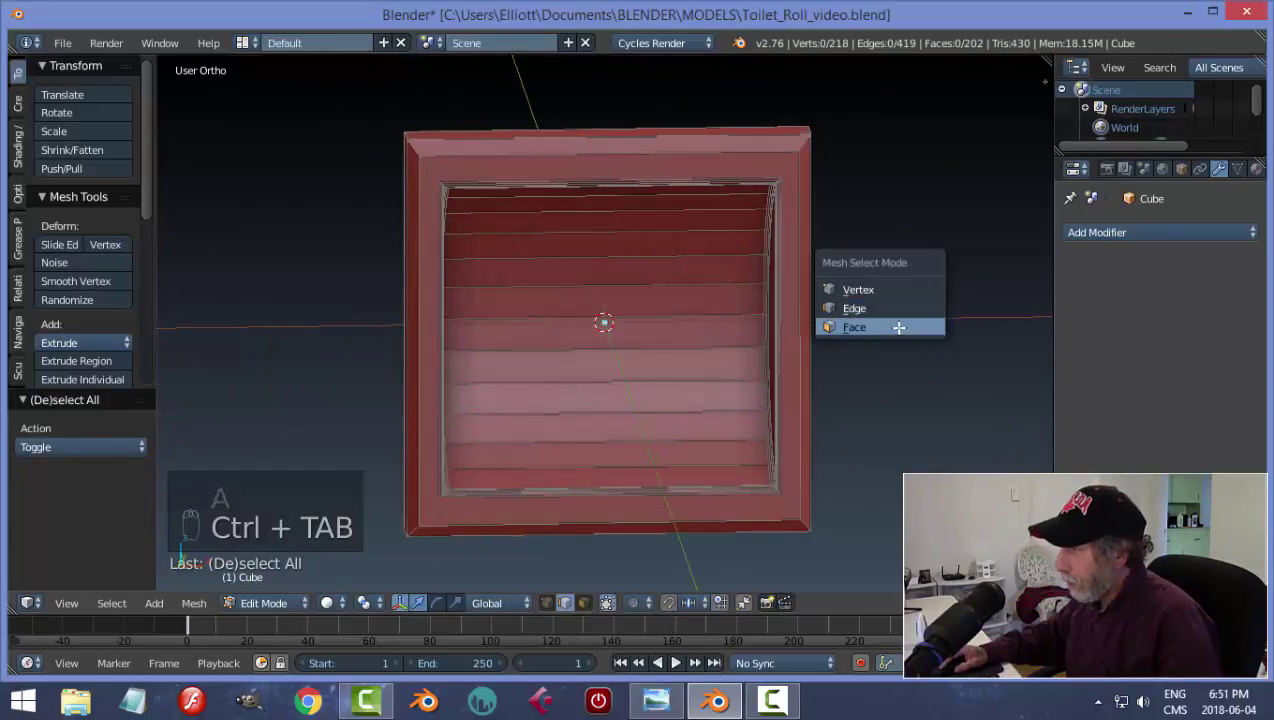
{"action": "left_click", "coordinate": [899, 327]}
{"action": "scroll", "coordinate": [827, 360], "scroll_direction": "up", "scroll_amount": 2}
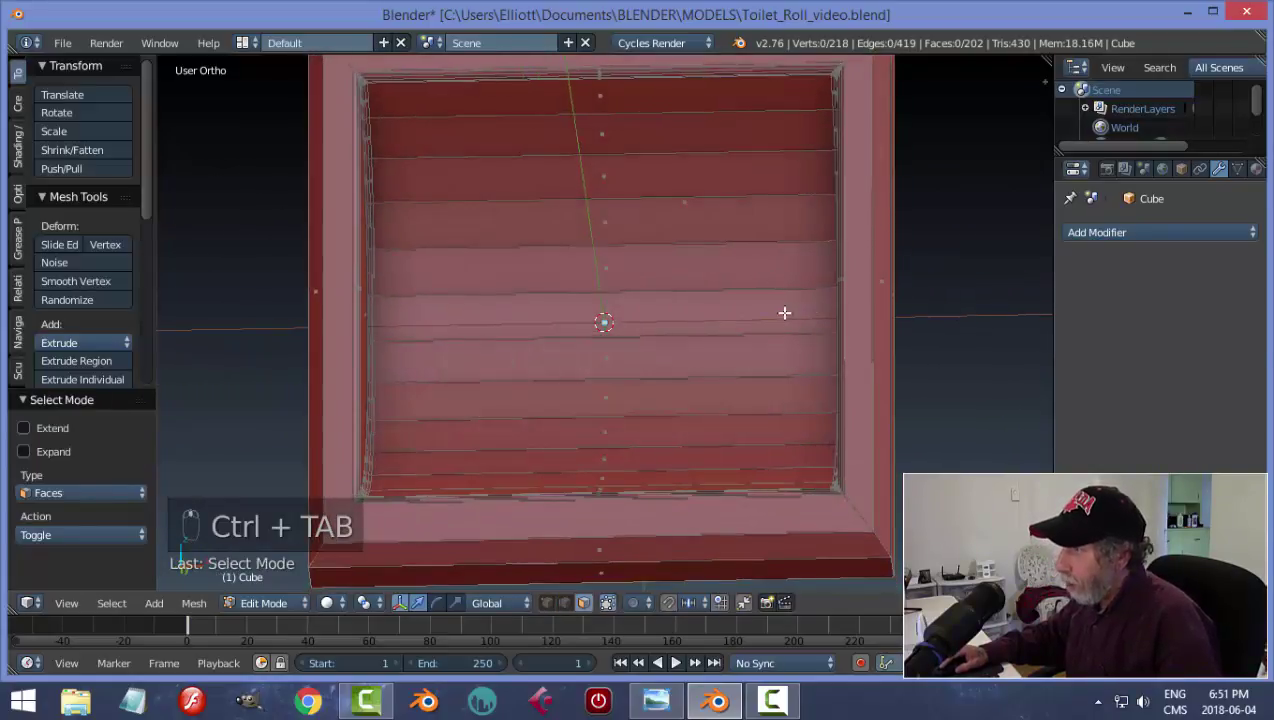
{"action": "middle_click_drag", "start_coordinate": [785, 313], "coordinate": [790, 364], "text": "shift"}
{"action": "right_click", "coordinate": [624, 156]}
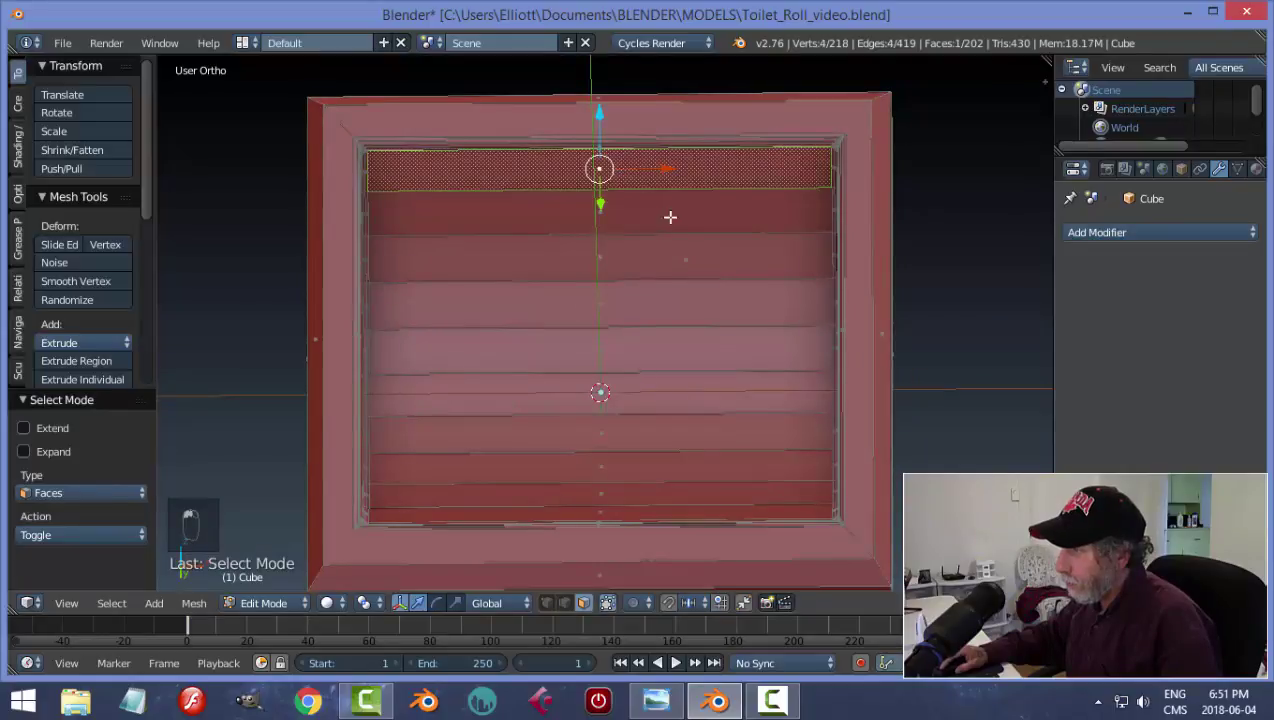
{"action": "right_click", "coordinate": [671, 216], "text": "shift"}
{"action": "right_click", "coordinate": [670, 257], "text": "shift"}
{"action": "right_click", "coordinate": [668, 293], "text": "shift"}
{"action": "right_click", "coordinate": [660, 344], "text": "shift"}
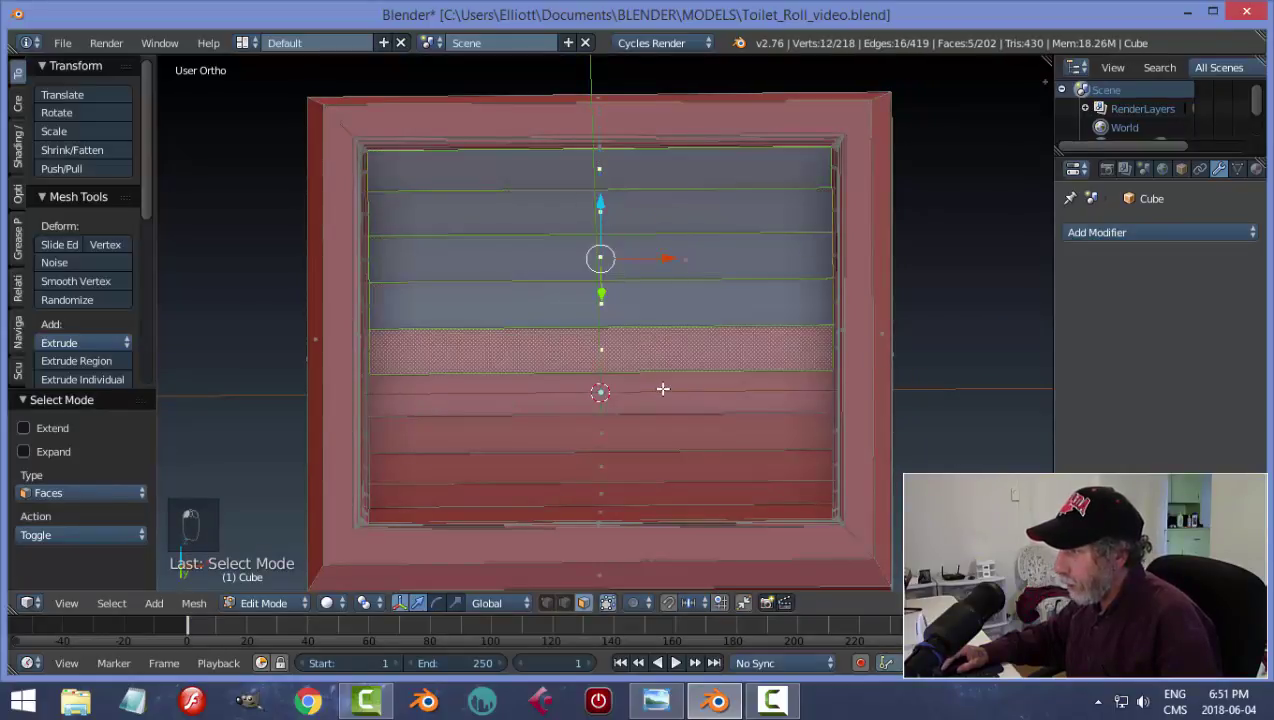
{"action": "right_click", "coordinate": [663, 390], "text": "shift"}
{"action": "middle_click_drag", "start_coordinate": [706, 378], "coordinate": [631, 455]}
{"action": "right_click", "coordinate": [624, 402], "text": "shift"}
{"action": "right_click", "coordinate": [634, 446], "text": "shift"}
{"action": "scroll", "coordinate": [664, 482], "scroll_direction": "down", "scroll_amount": 2}
{"action": "right_click", "coordinate": [602, 432], "text": "shift"}
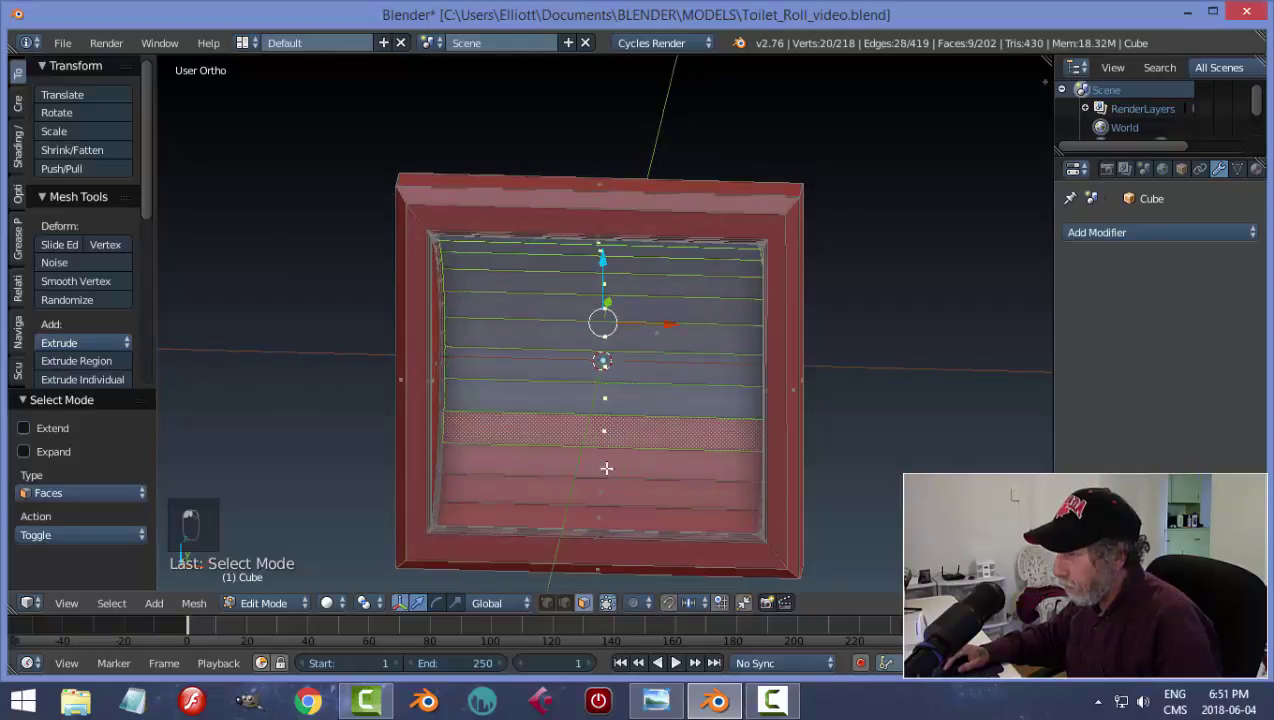
{"action": "right_click", "coordinate": [607, 465], "text": "shift"}
{"action": "right_click", "coordinate": [617, 493], "text": "shift"}
{"action": "right_click", "coordinate": [620, 518], "text": "shift"}
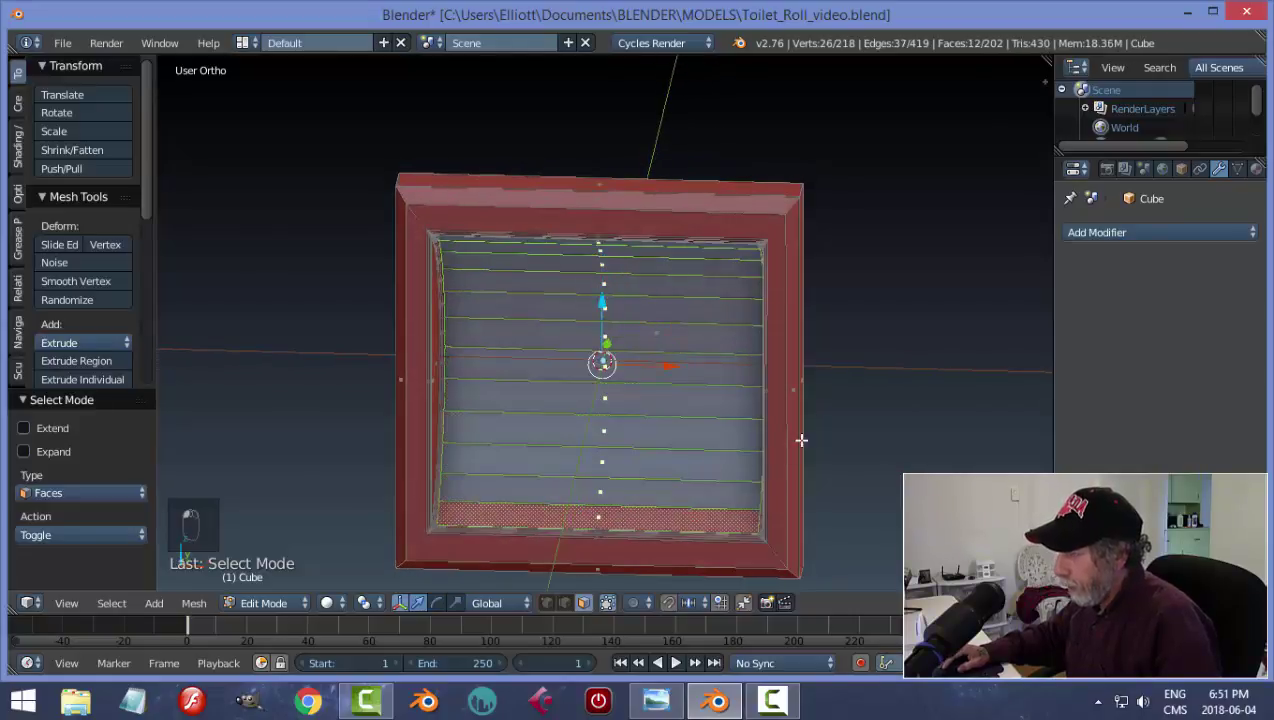
{"action": "middle_click_drag", "start_coordinate": [620, 518], "coordinate": [810, 446]}
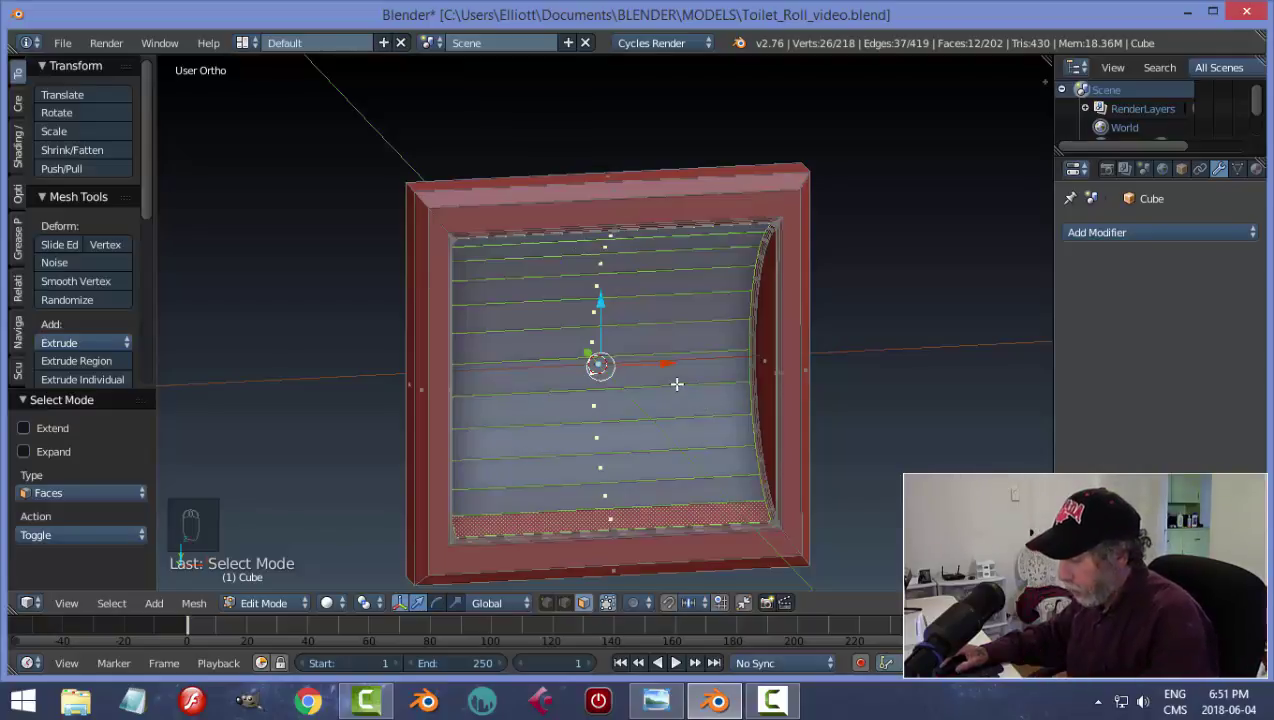
- Separate the selected recess faces into their own object and reset that object's origin in Object Mode
{"action": "key", "text": "p"}
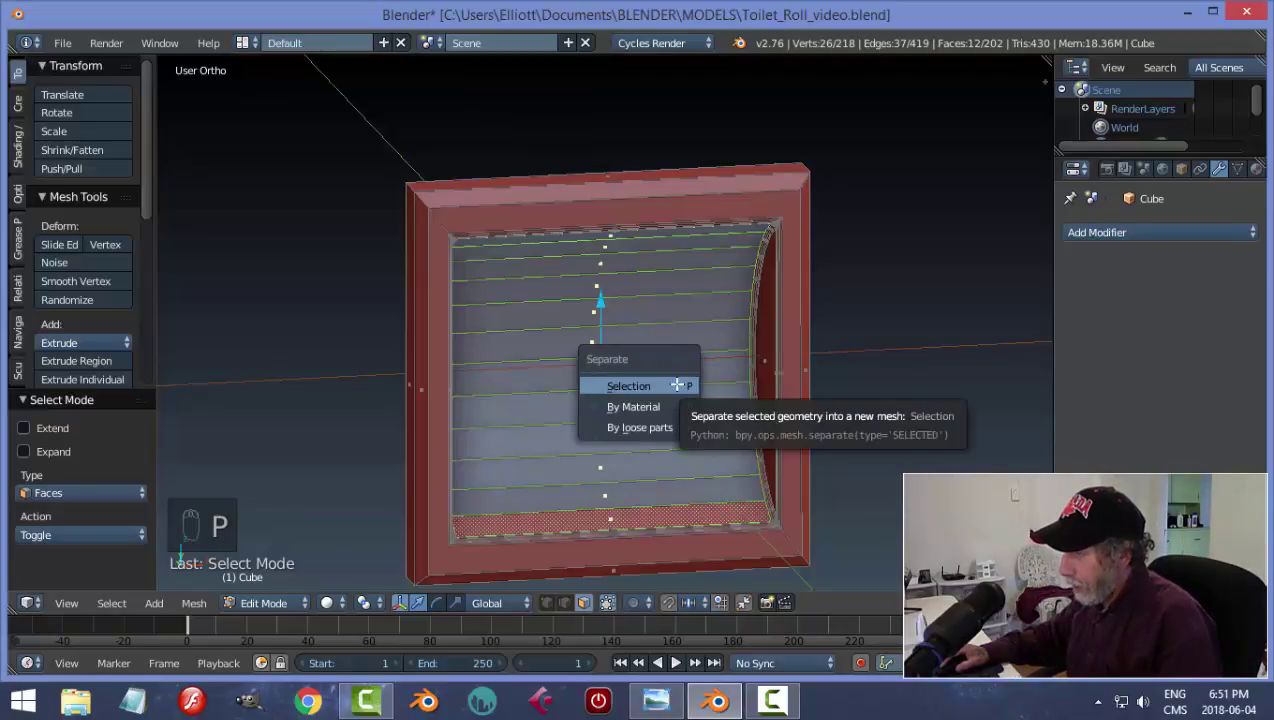
{"action": "left_click", "coordinate": [677, 384]}
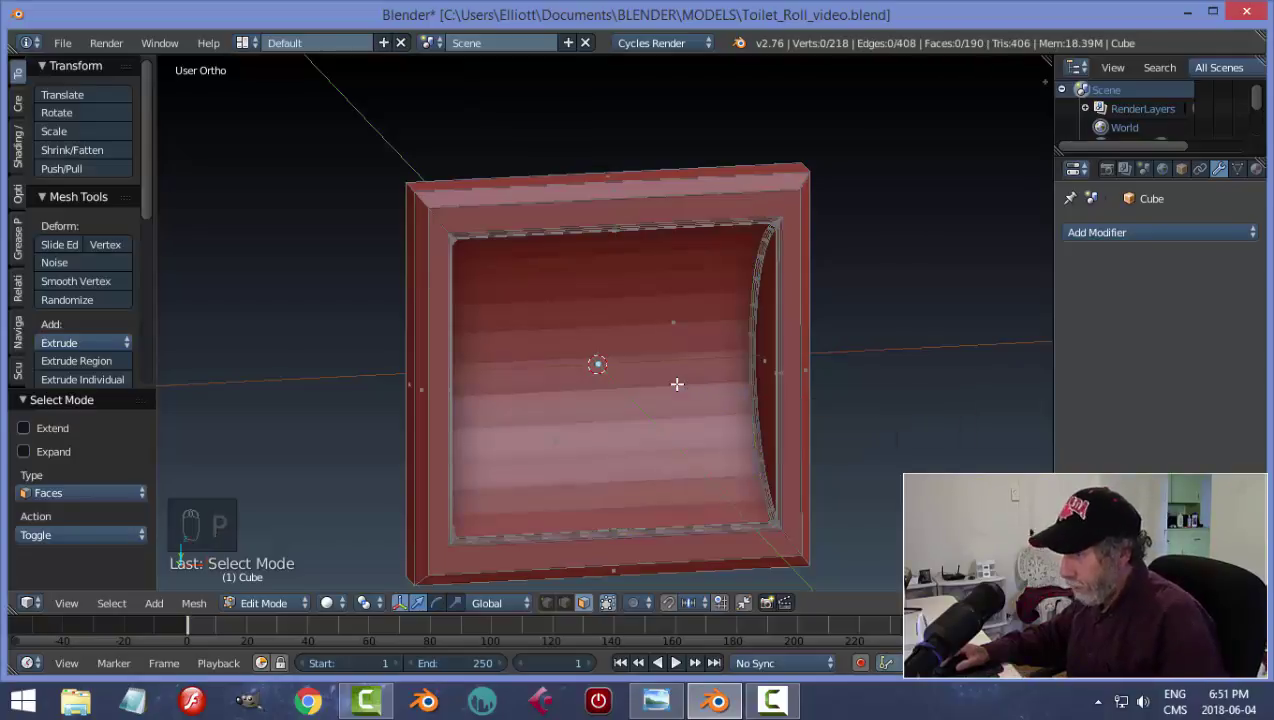
{"action": "key", "text": "Tab"}
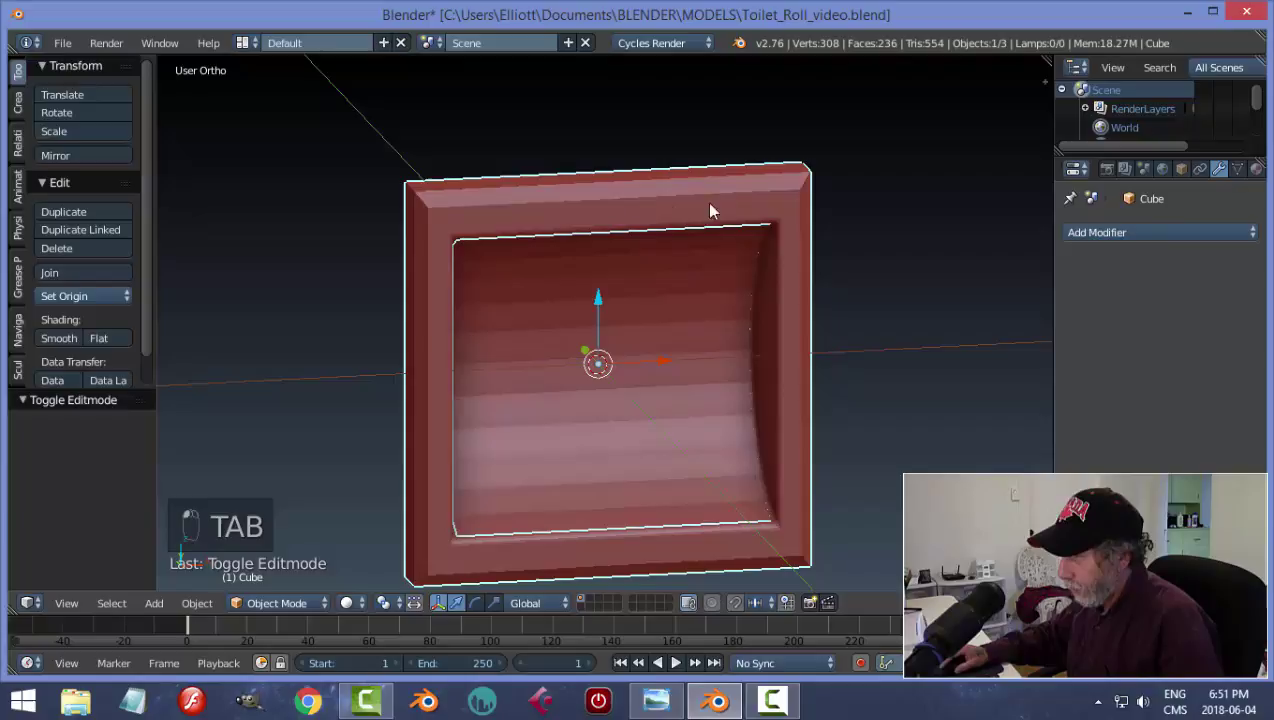
{"action": "right_click", "coordinate": [662, 316]}
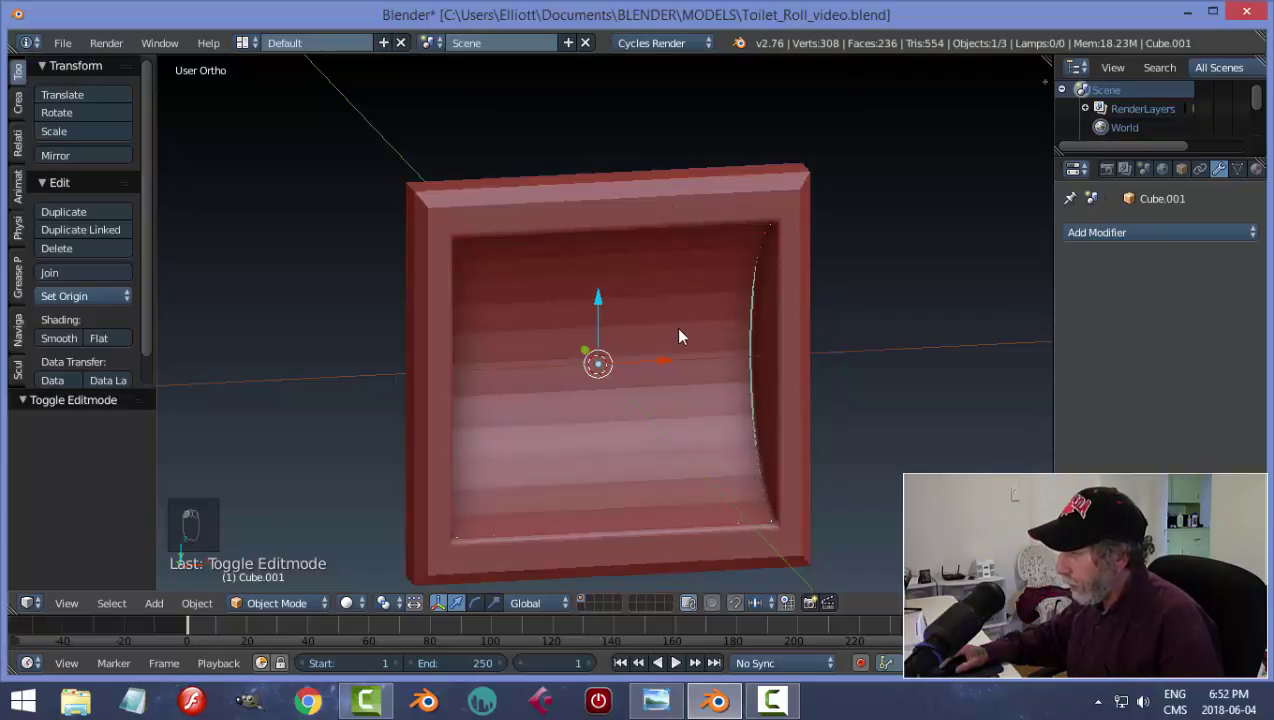
{"action": "left_click", "coordinate": [66, 296]}
{"action": "left_click", "coordinate": [92, 340]}
- Try moving the separated recess surface about 0.21 in the negative Y direction and undo the move
{"action": "middle_click_drag", "start_coordinate": [910, 406], "coordinate": [762, 378]}
{"action": "left_click_drag", "start_coordinate": [651, 367], "coordinate": [633, 372]}
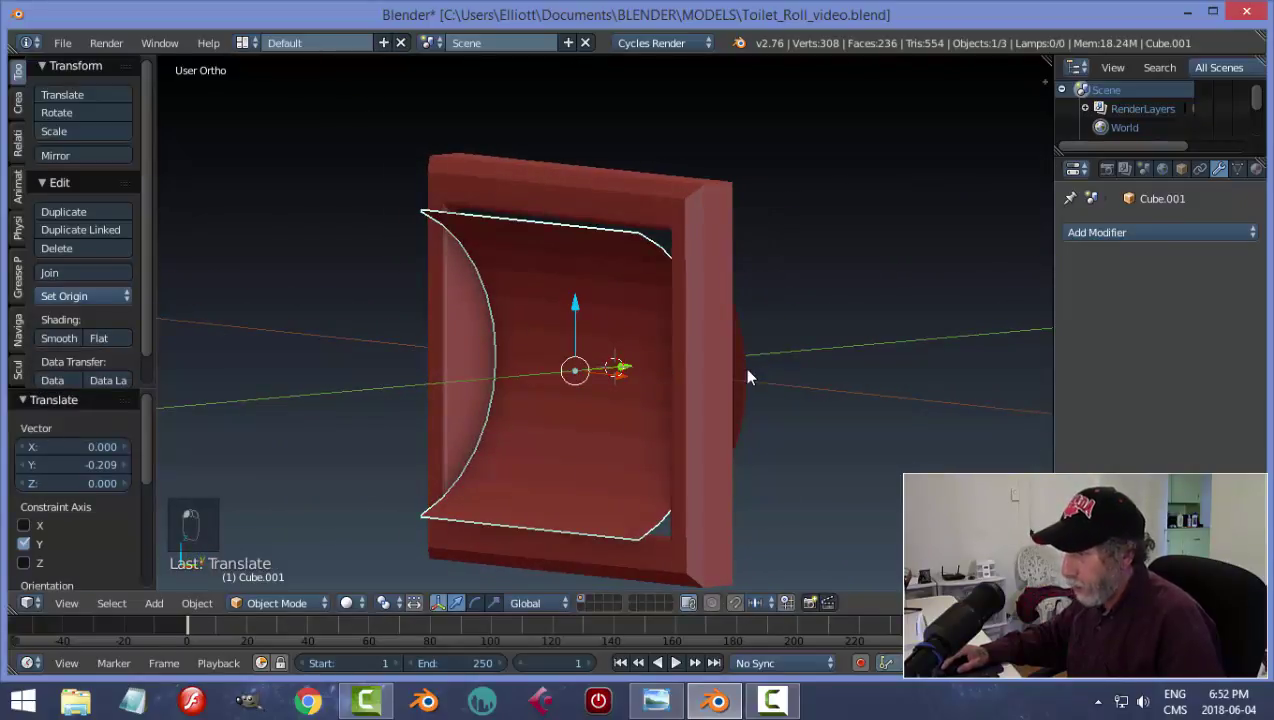
{"action": "key", "text": "ctrl+z"}
{"action": "middle_click_drag", "start_coordinate": [747, 369], "coordinate": [810, 371]}
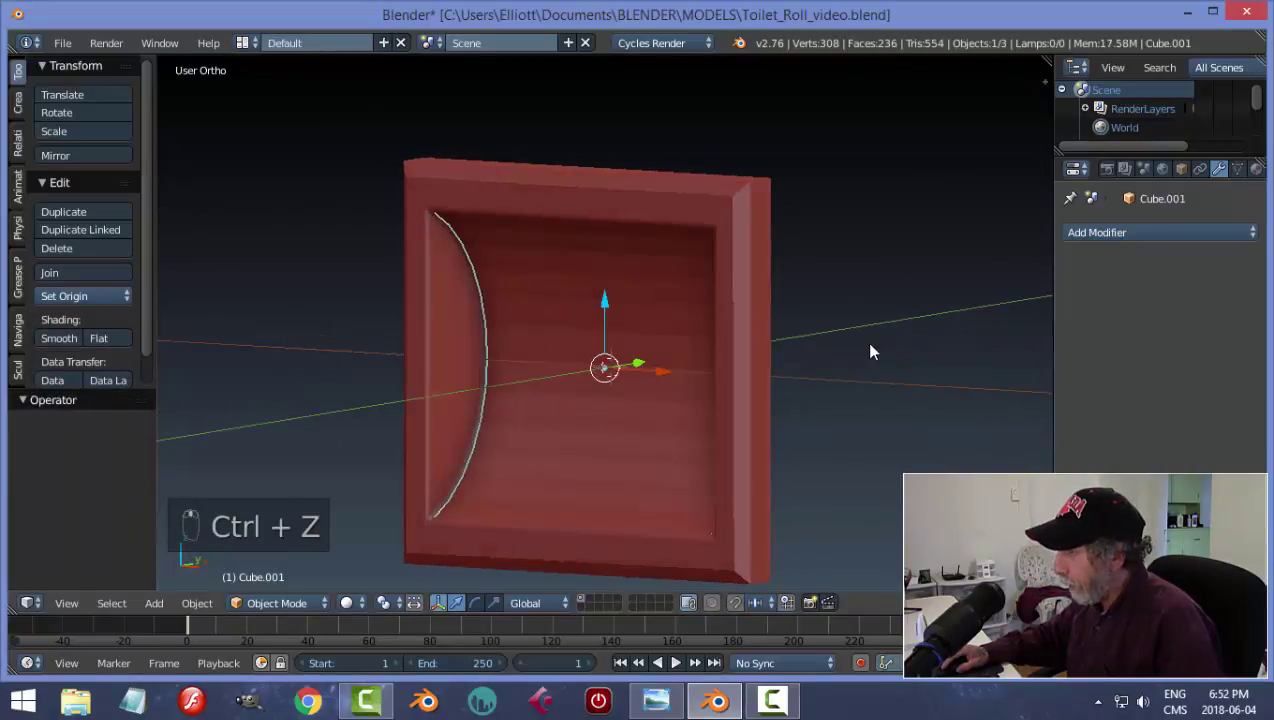
- Add a Subdivision Surface modifier with 2 view subdivisions to the recess surface and shade it smooth
{"action": "left_click", "coordinate": [1095, 232]}
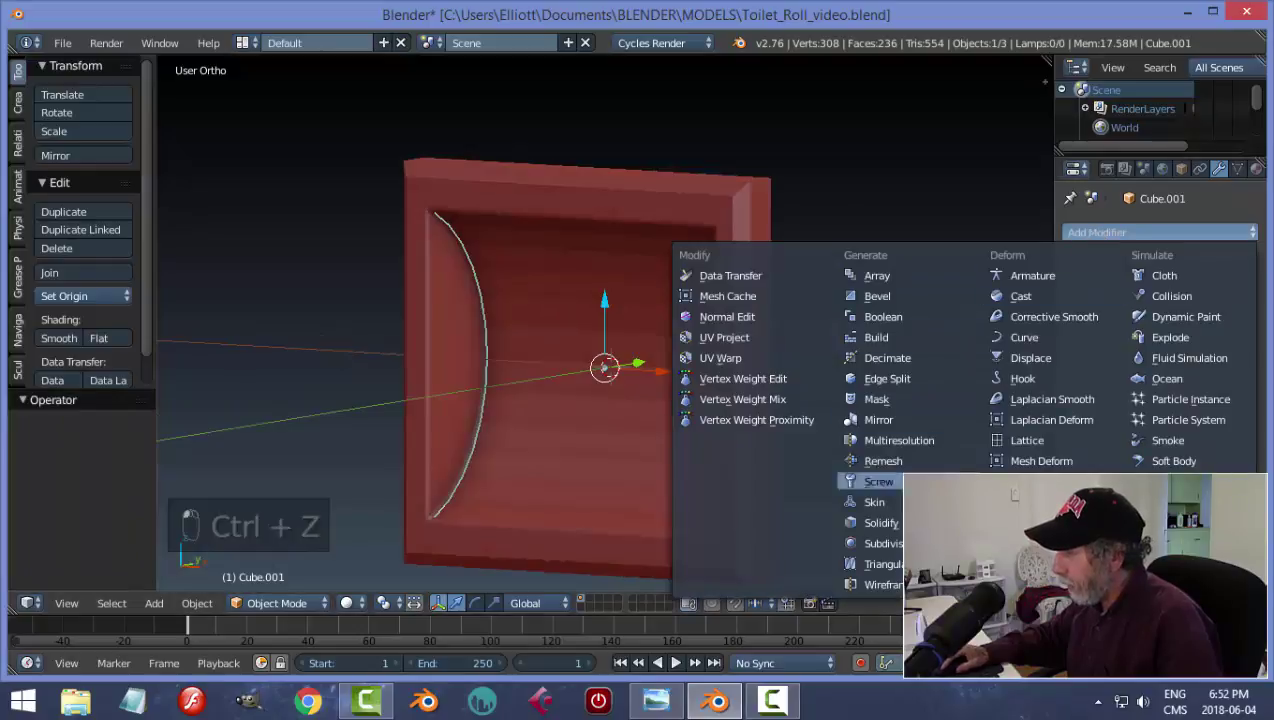
{"action": "left_click", "coordinate": [880, 543]}
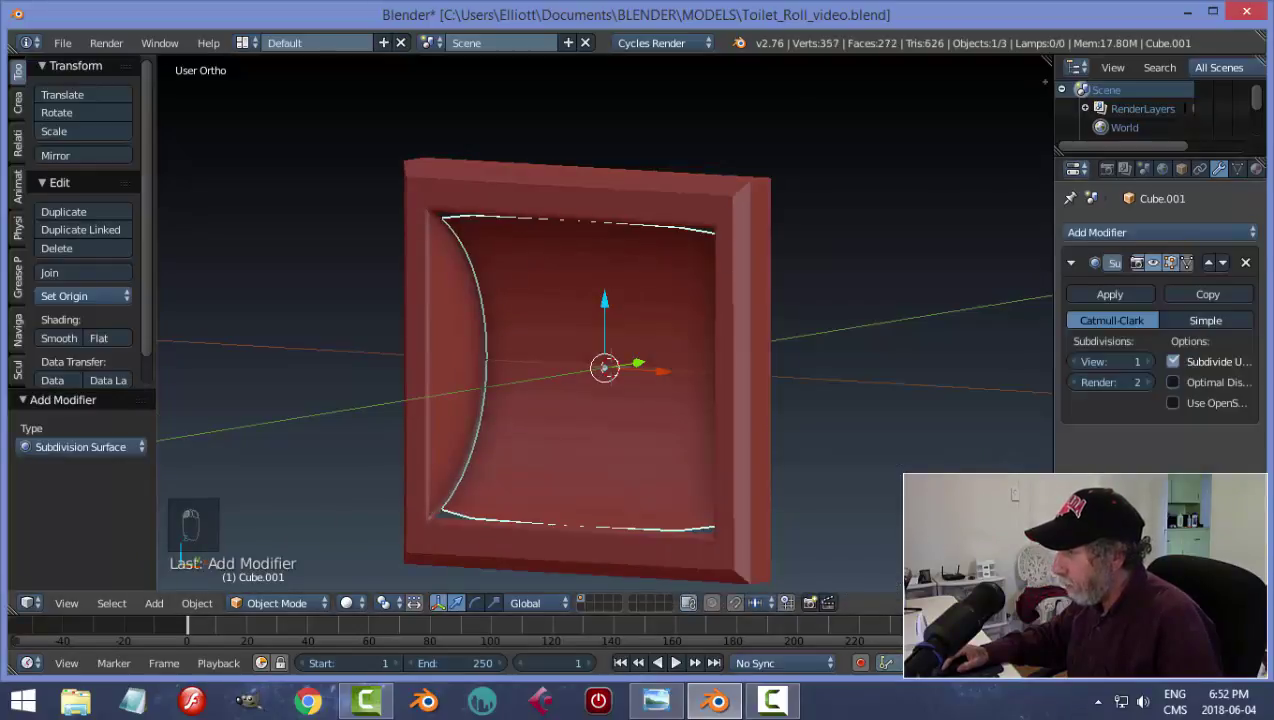
{"action": "left_click", "coordinate": [1148, 362]}
{"action": "middle_click_drag", "start_coordinate": [793, 403], "coordinate": [845, 403]}
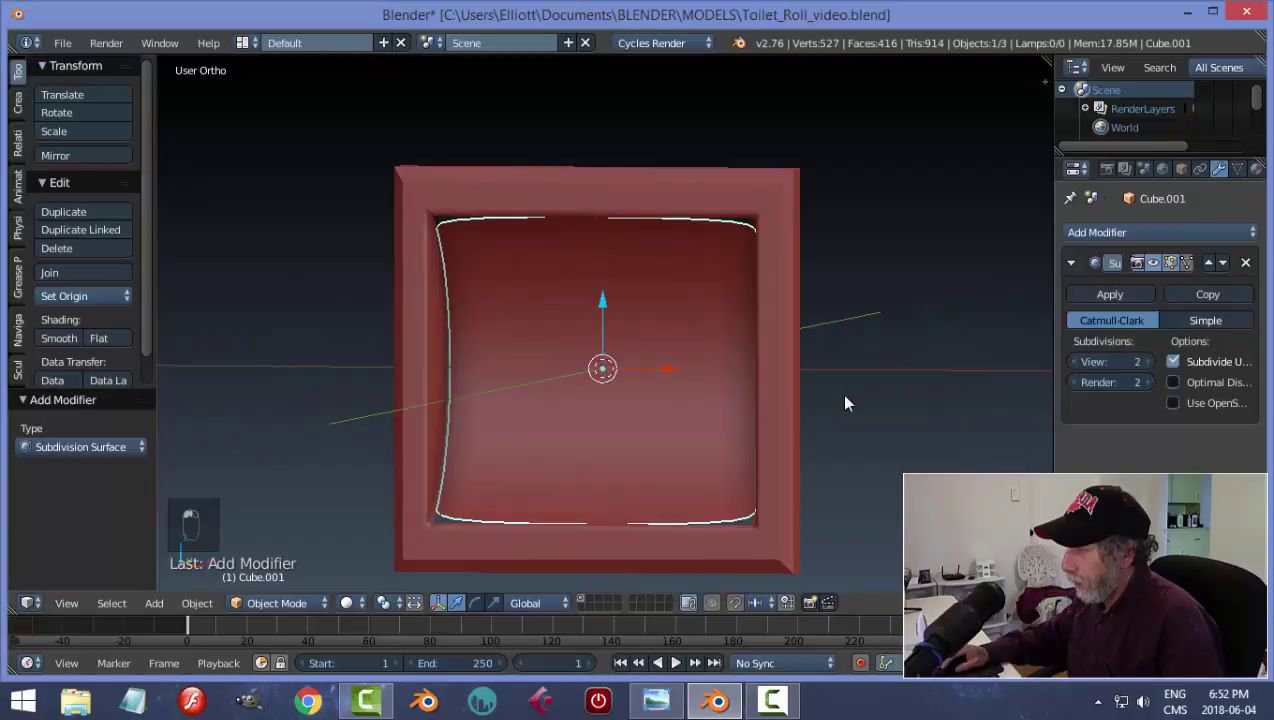
{"action": "left_click", "coordinate": [62, 338]}
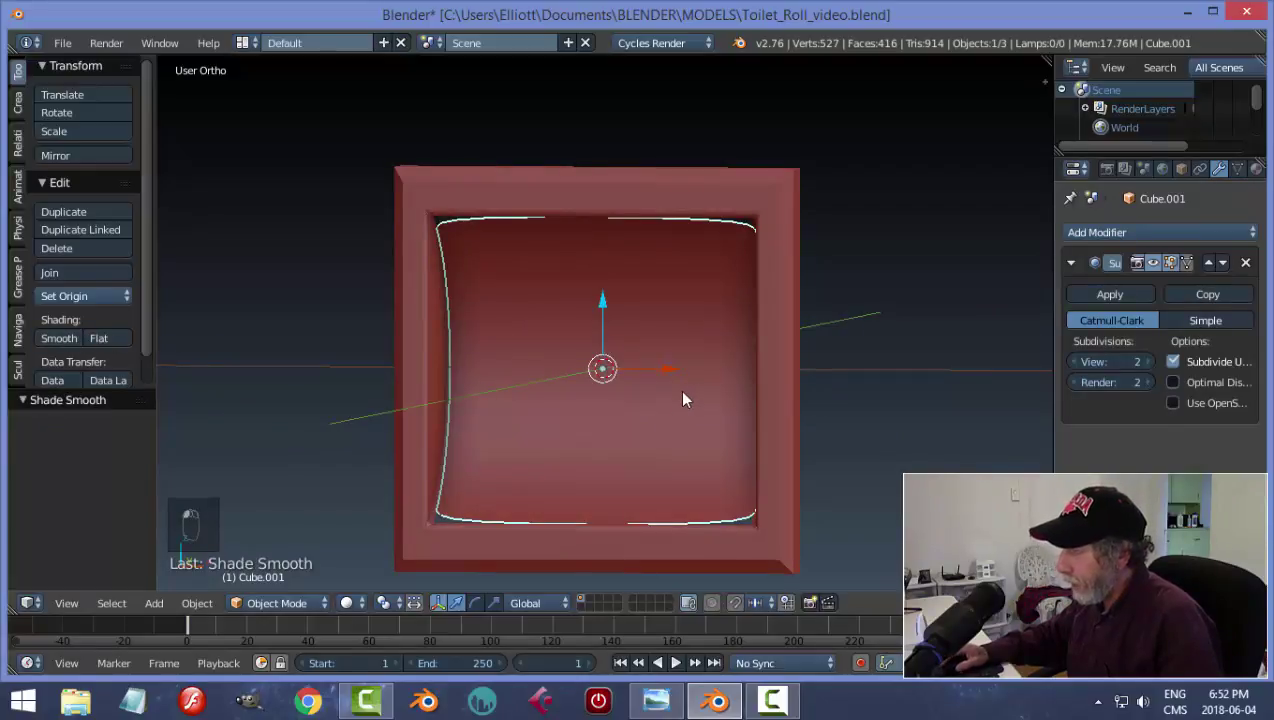
- Cut two vertical edge loops across the recess surface and scale them apart along X by about 2.95, close to its side edges
{"action": "key", "text": "Tab"}
{"action": "left_click", "coordinate": [779, 393]}
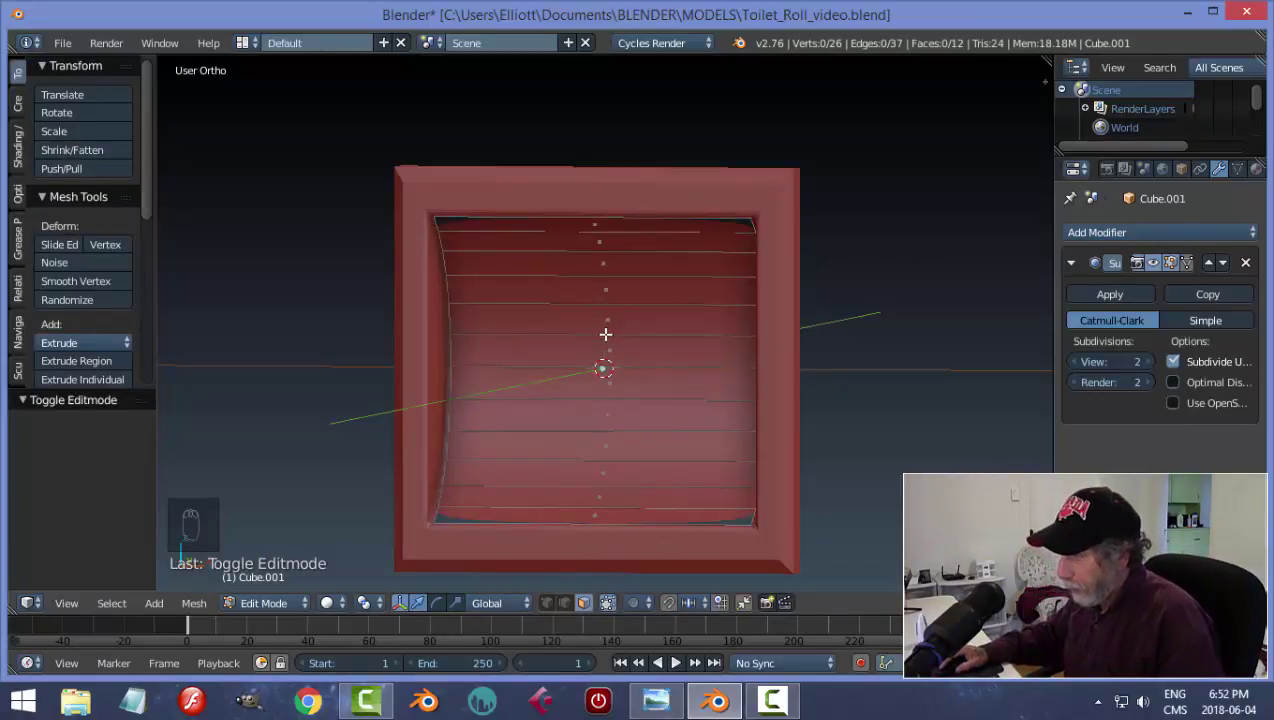
{"action": "key", "text": "ctrl+r"}
{"action": "scroll", "coordinate": [605, 334], "scroll_direction": "up", "scroll_amount": 1}
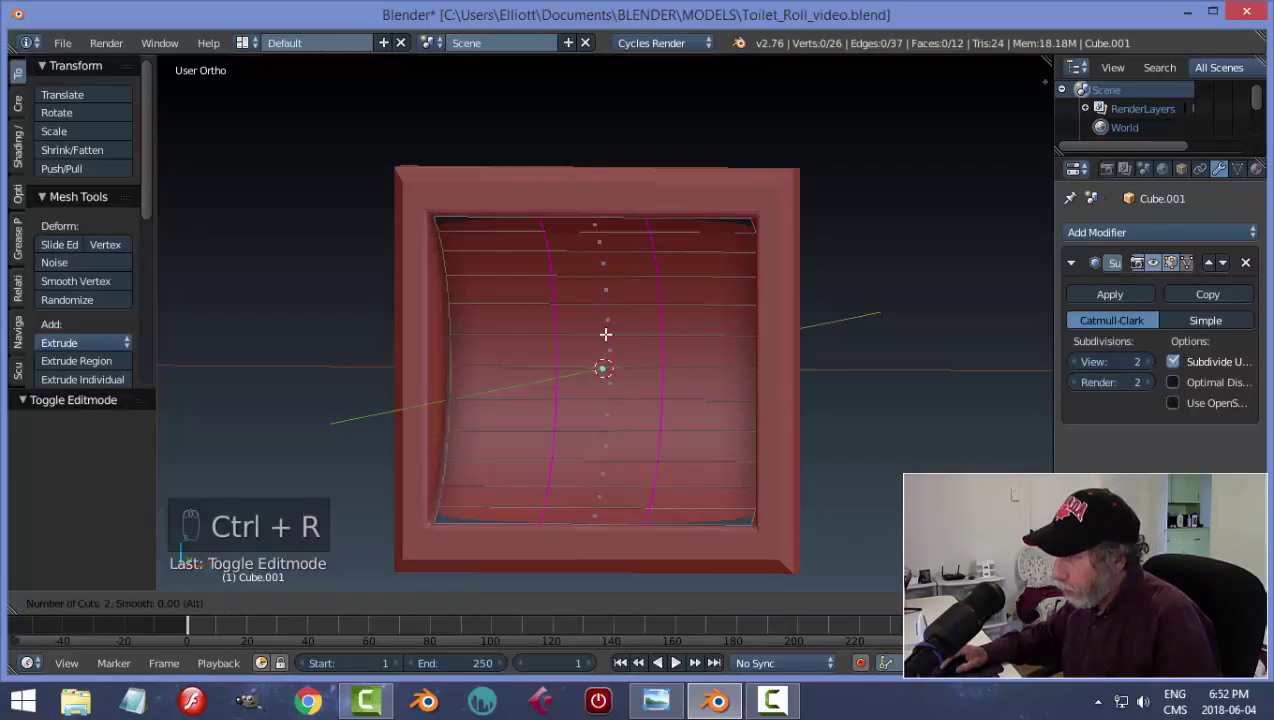
{"action": "left_click", "coordinate": [605, 334]}
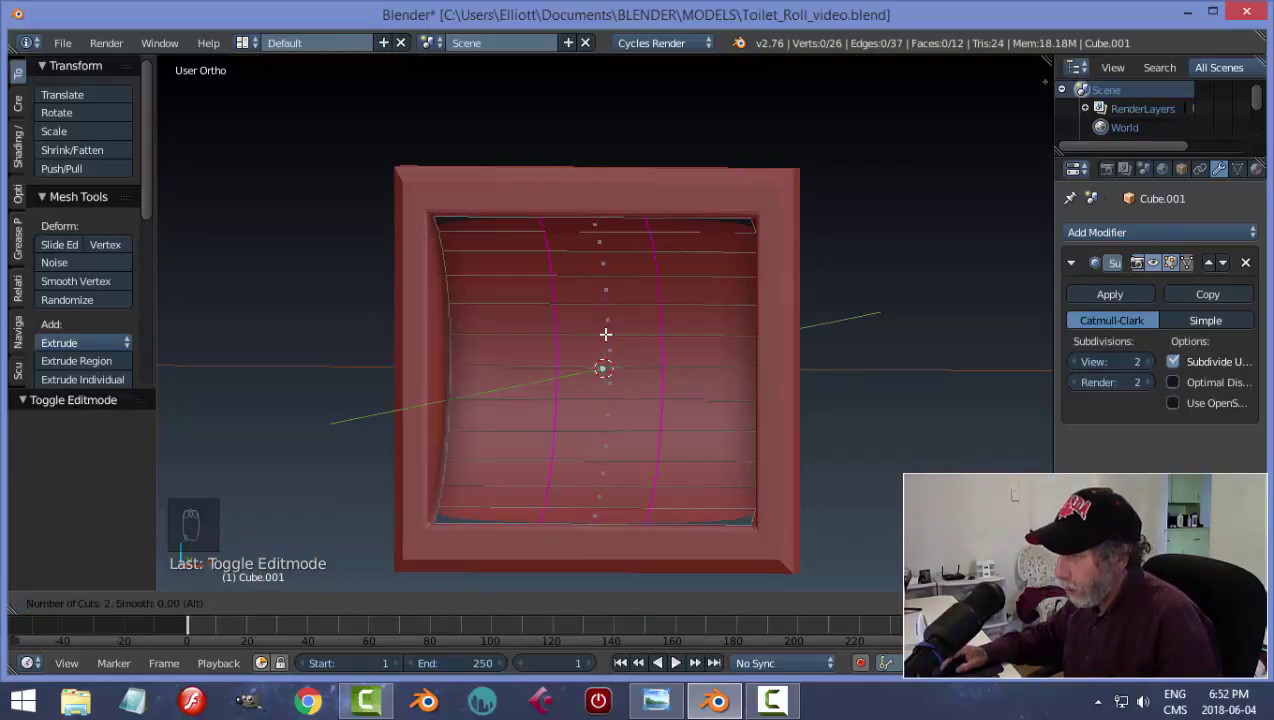
{"action": "left_click", "coordinate": [605, 334]}
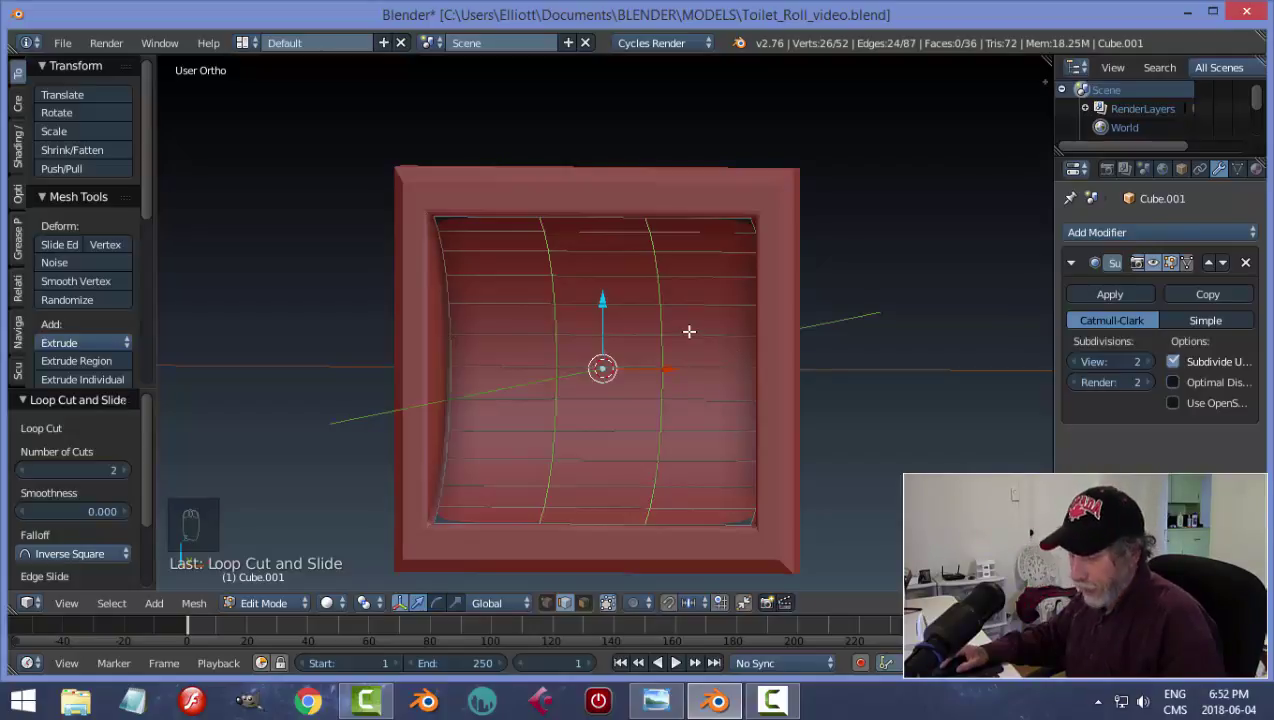
{"action": "key", "text": "s"}
{"action": "key", "text": "x"}
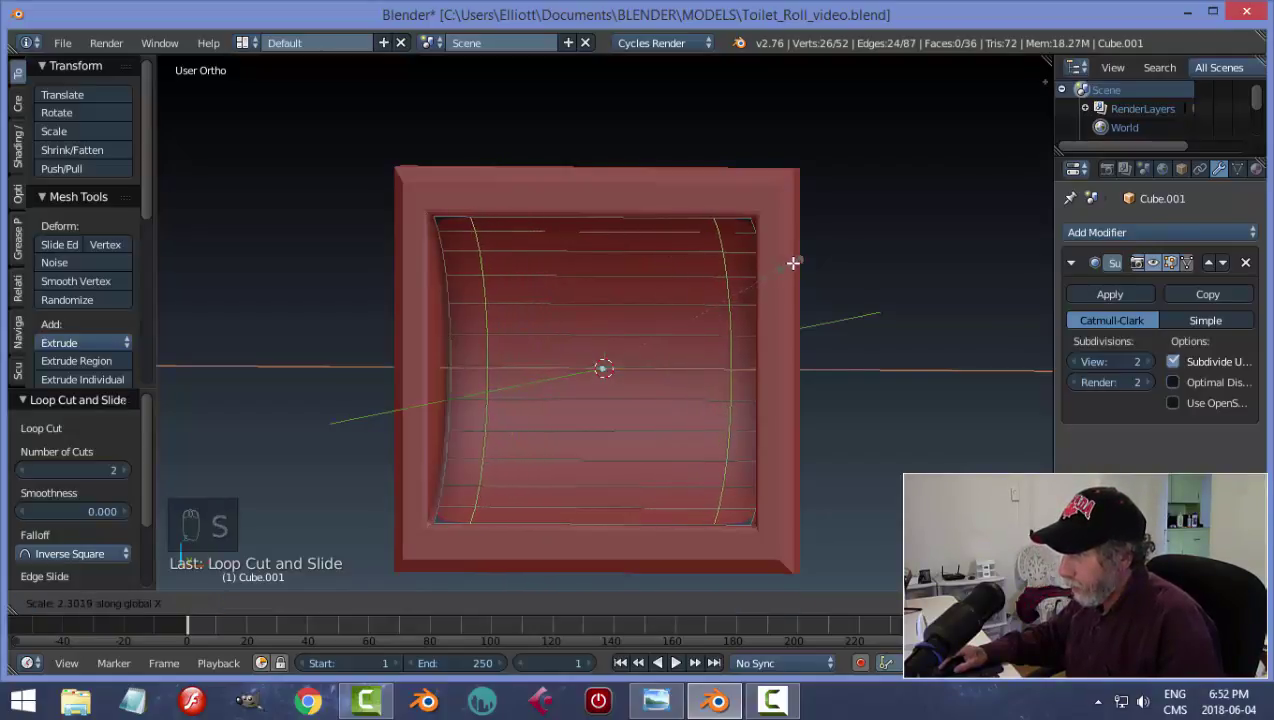
{"action": "left_click", "coordinate": [855, 253]}
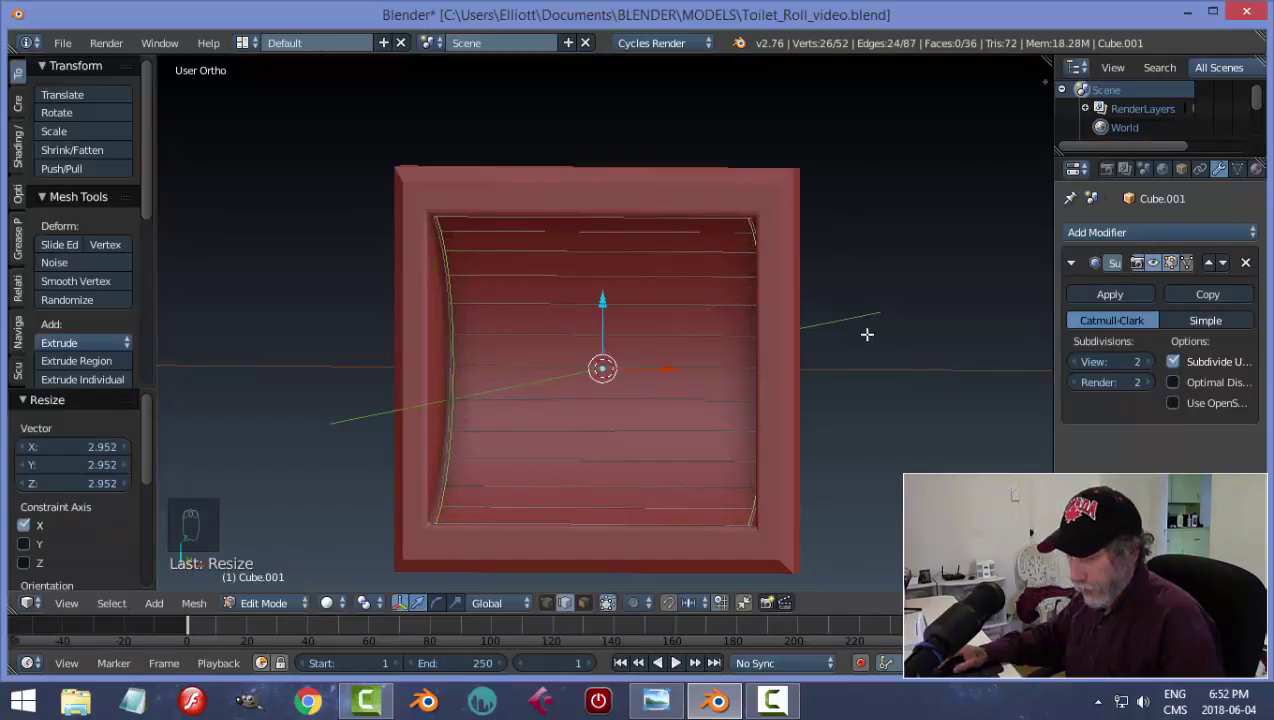
{"action": "key", "text": "a"}
- Add one edge loop close to the recess surface's upper edge and one close to its lower edge, then return to Object Mode
{"action": "middle_click_drag", "start_coordinate": [896, 264], "coordinate": [853, 336]}
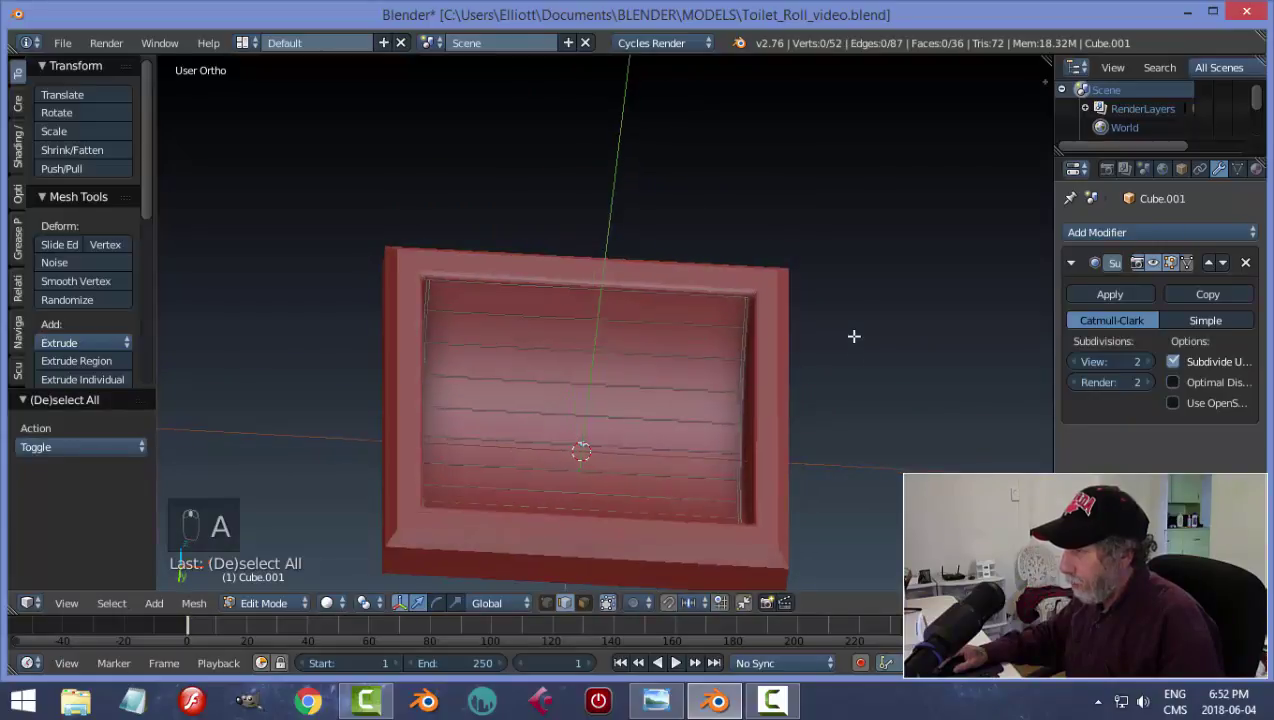
{"action": "key", "text": "ctrl+r"}
{"action": "left_click", "coordinate": [744, 312]}
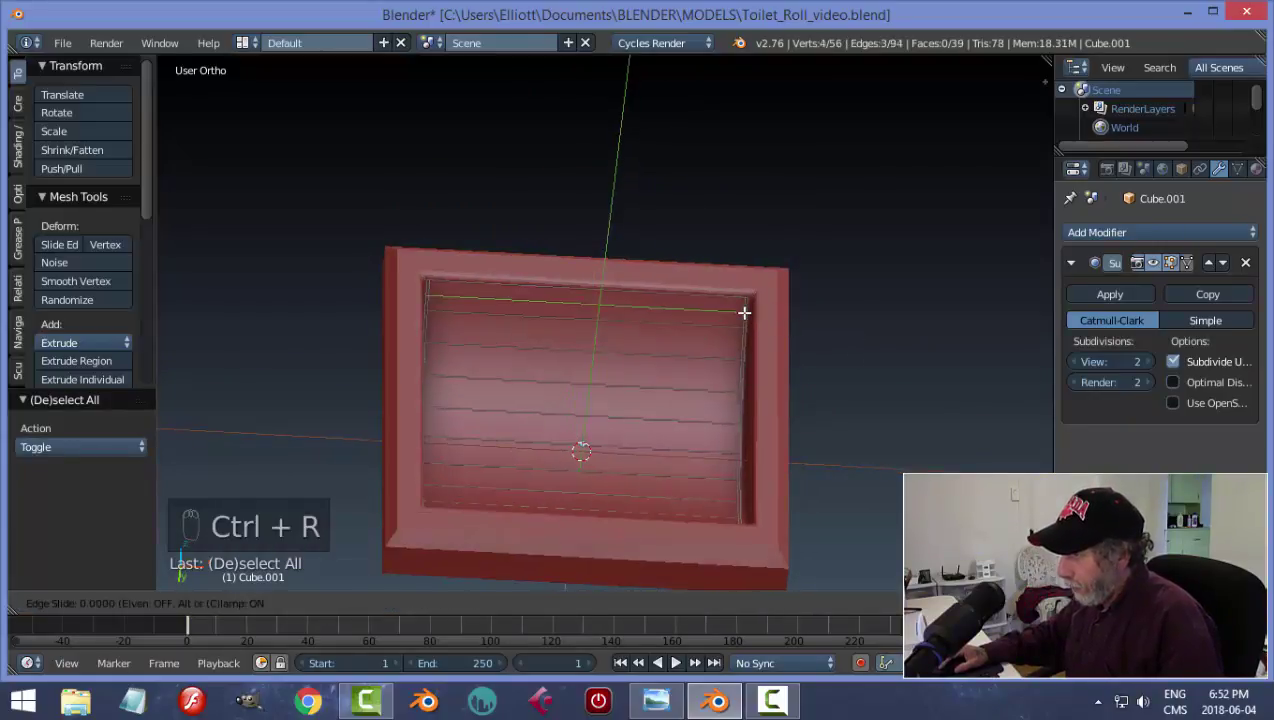
{"action": "left_click", "coordinate": [752, 318]}
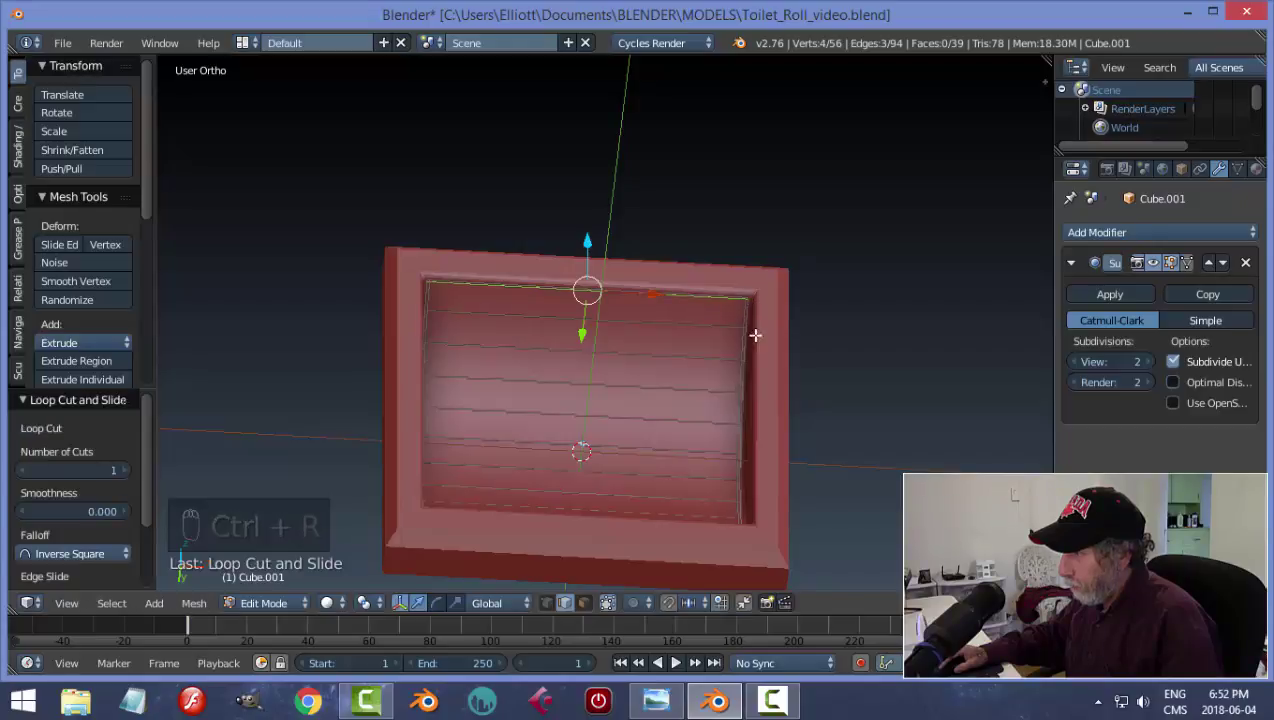
{"action": "middle_click_drag", "start_coordinate": [756, 333], "coordinate": [704, 355]}
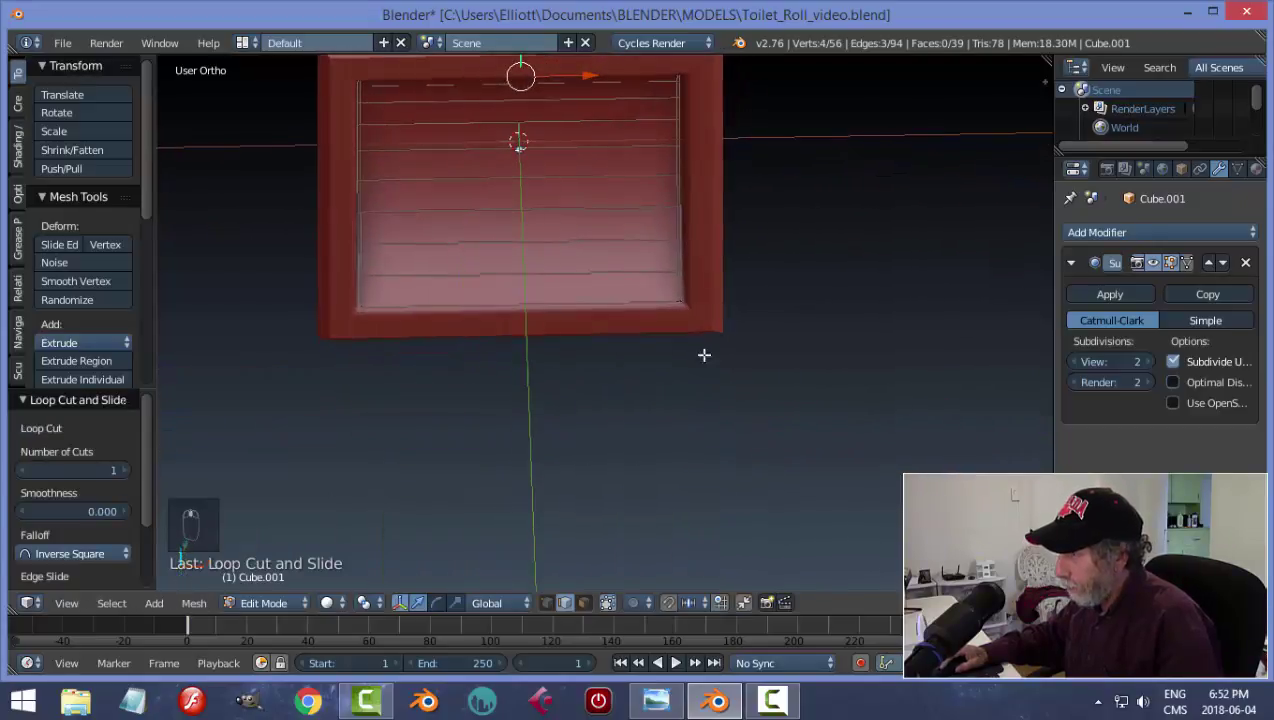
{"action": "key", "text": "ctrl+r"}
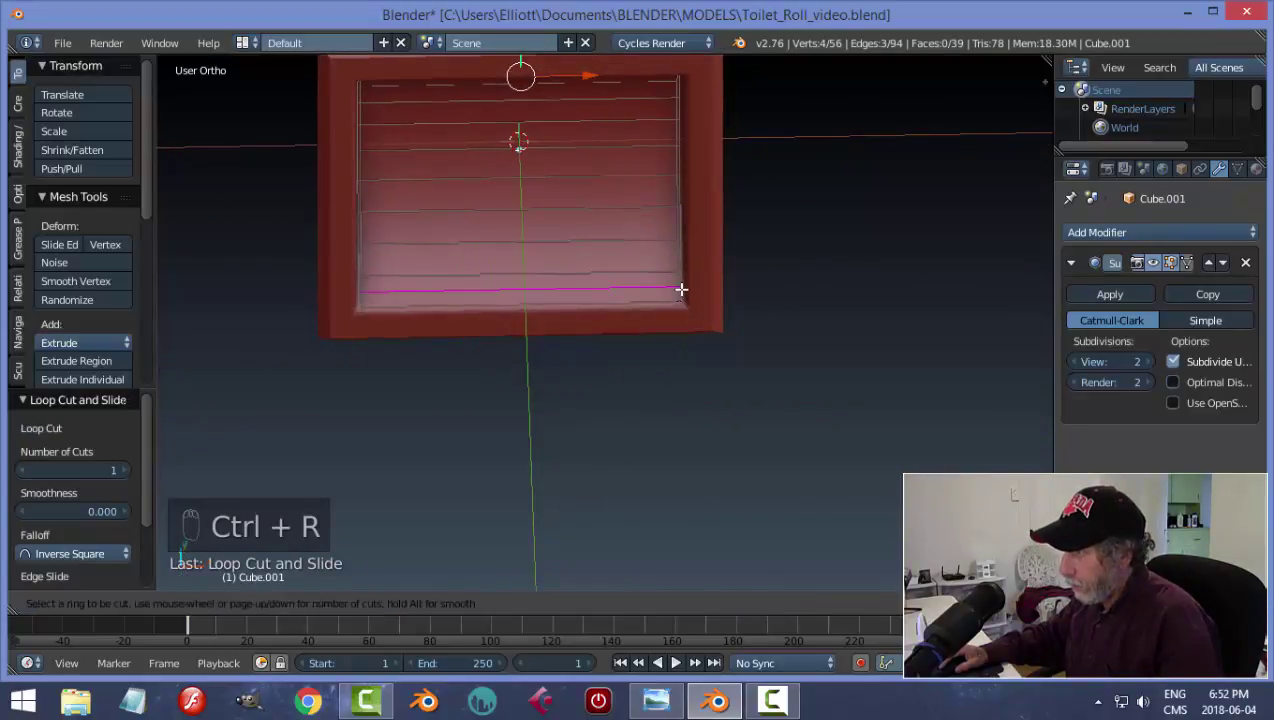
{"action": "left_click", "coordinate": [681, 289]}
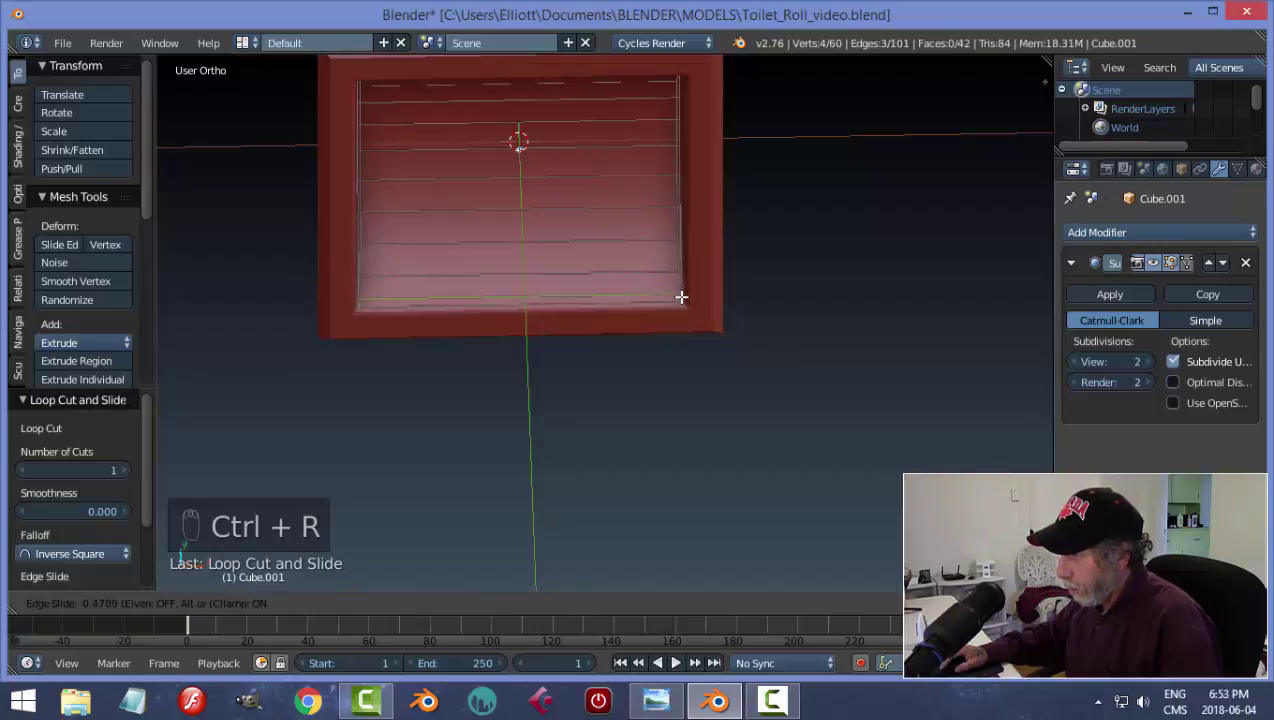
{"action": "left_click", "coordinate": [686, 301]}
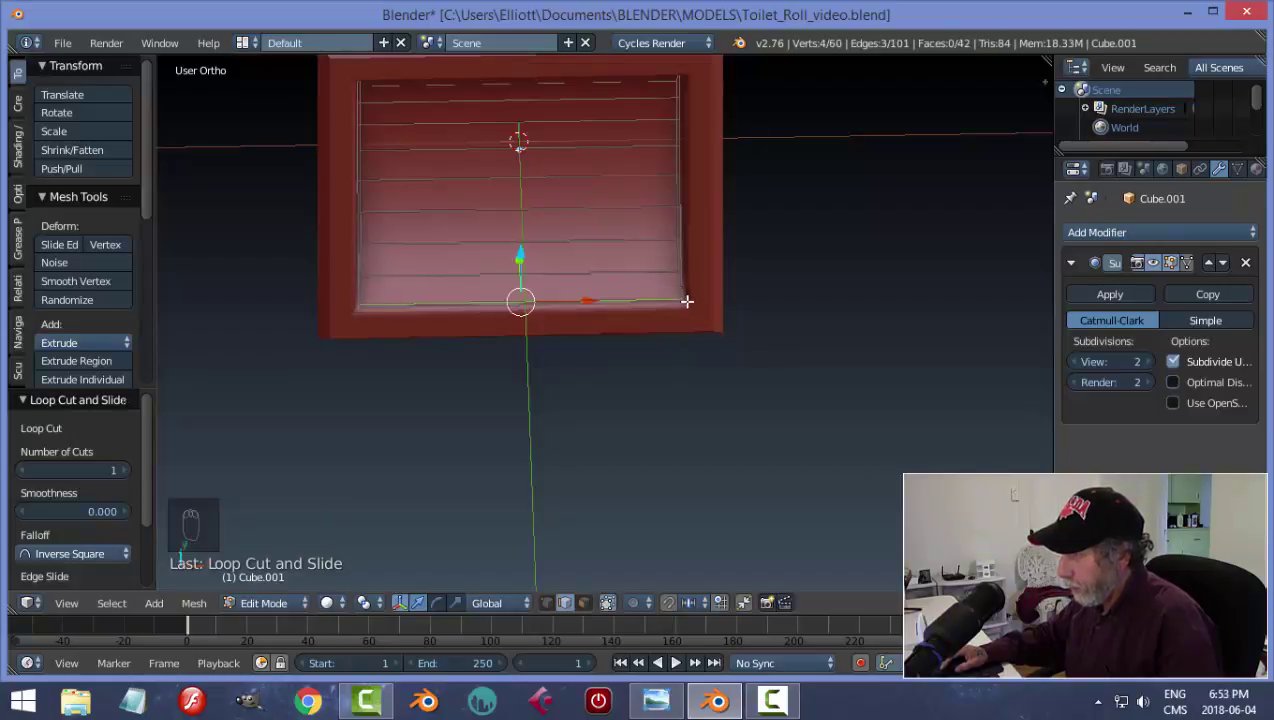
{"action": "key", "text": "a"}
{"action": "key", "text": "Tab"}
- Deselect all objects and save the Blender file
{"action": "mouse_move", "coordinate": [757, 355]}
{"action": "middle_mouse_down"}
{"action": "mouse_move", "coordinate": [808, 361]}
{"action": "mouse_move", "coordinate": [751, 333]}
{"action": "mouse_move", "coordinate": [833, 293]}
{"action": "mouse_move", "coordinate": [611, 304]}
{"action": "mouse_move", "coordinate": [664, 307]}
{"action": "mouse_move", "coordinate": [754, 264]}
{"action": "mouse_move", "coordinate": [754, 330]}
{"action": "mouse_move", "coordinate": [808, 333]}
{"action": "mouse_move", "coordinate": [697, 316]}
{"action": "mouse_move", "coordinate": [598, 349]}
{"action": "mouse_move", "coordinate": [617, 323]}
{"action": "mouse_move", "coordinate": [663, 357]}
{"action": "mouse_move", "coordinate": [700, 350]}
{"action": "mouse_move", "coordinate": [691, 367]}
{"action": "mouse_move", "coordinate": [738, 371]}
{"action": "middle_mouse_up"}
{"action": "key", "text": "a"}
{"action": "key", "text": "a"}
{"action": "scroll", "coordinate": [630, 316], "scroll_direction": "down", "scroll_amount": 4}
{"action": "key", "text": "ctrl+s"}
{"action": "scroll", "coordinate": [632, 348], "scroll_direction": "up", "scroll_amount": 3}
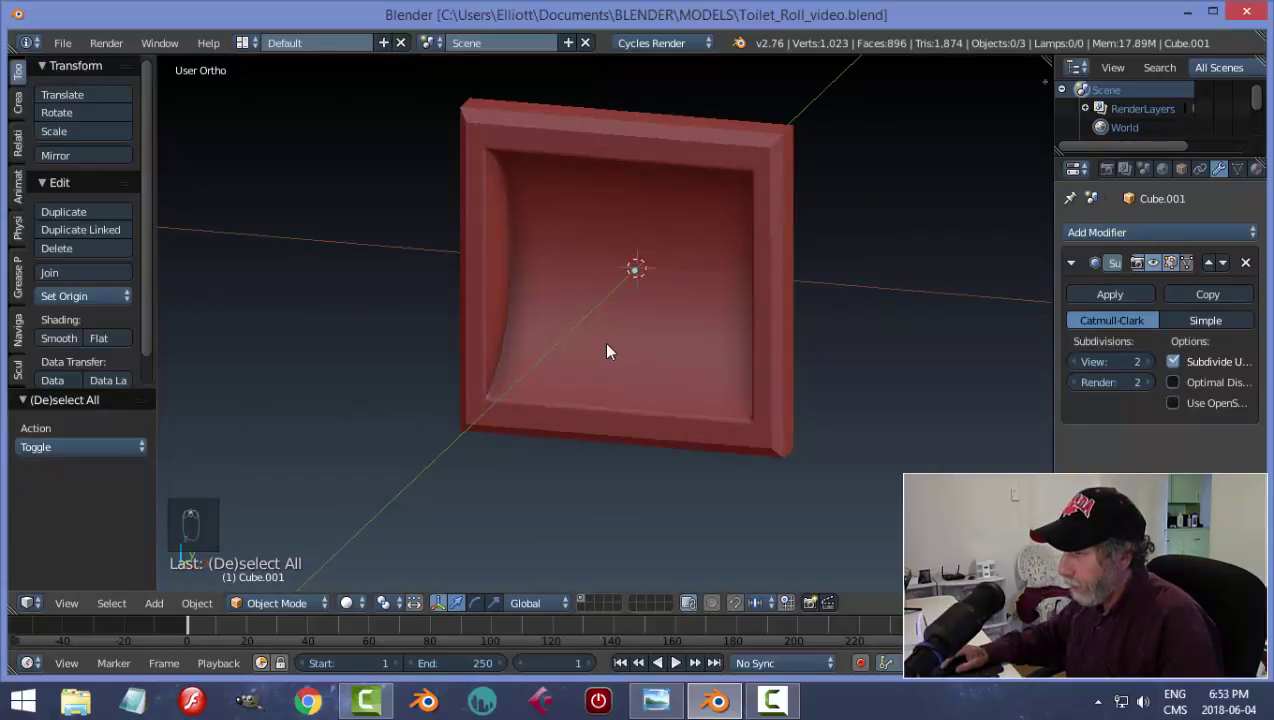
- Select the holder's frame and snap the 3D cursor to it
{"action": "middle_click_drag", "start_coordinate": [607, 345], "coordinate": [617, 346]}
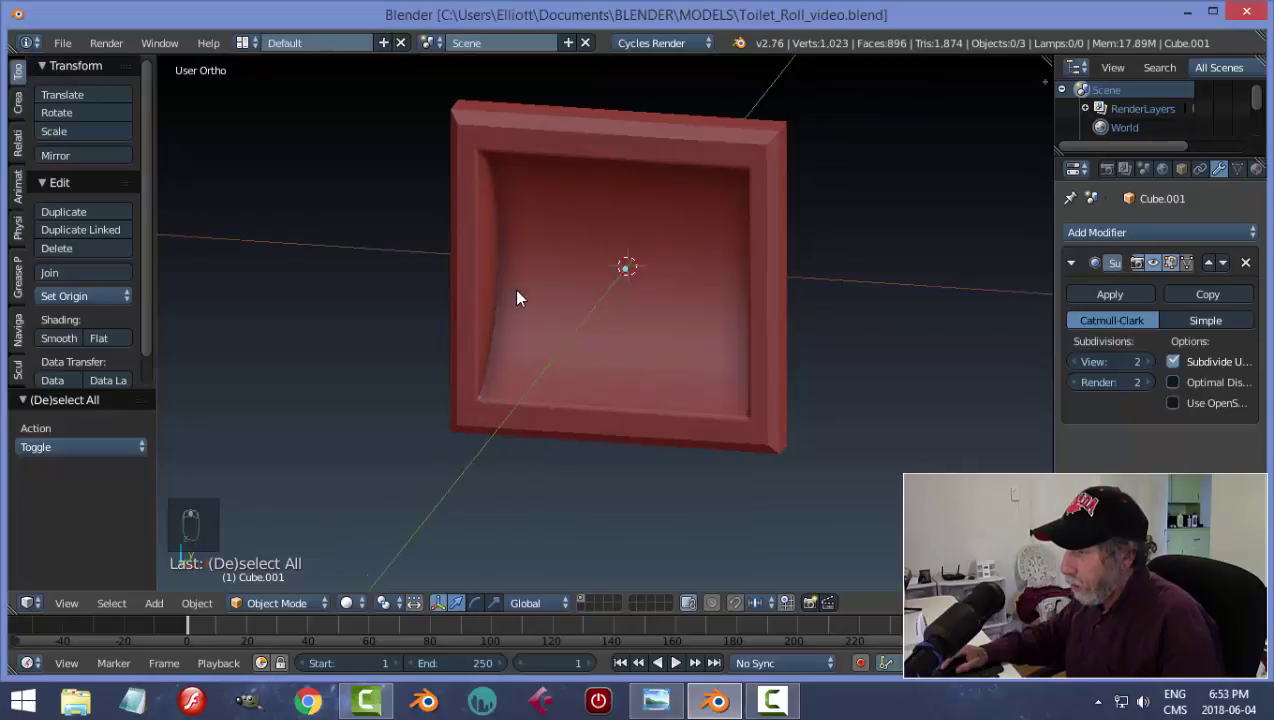
{"action": "middle_click_drag", "start_coordinate": [517, 290], "coordinate": [586, 256]}
{"action": "right_click", "coordinate": [604, 160]}
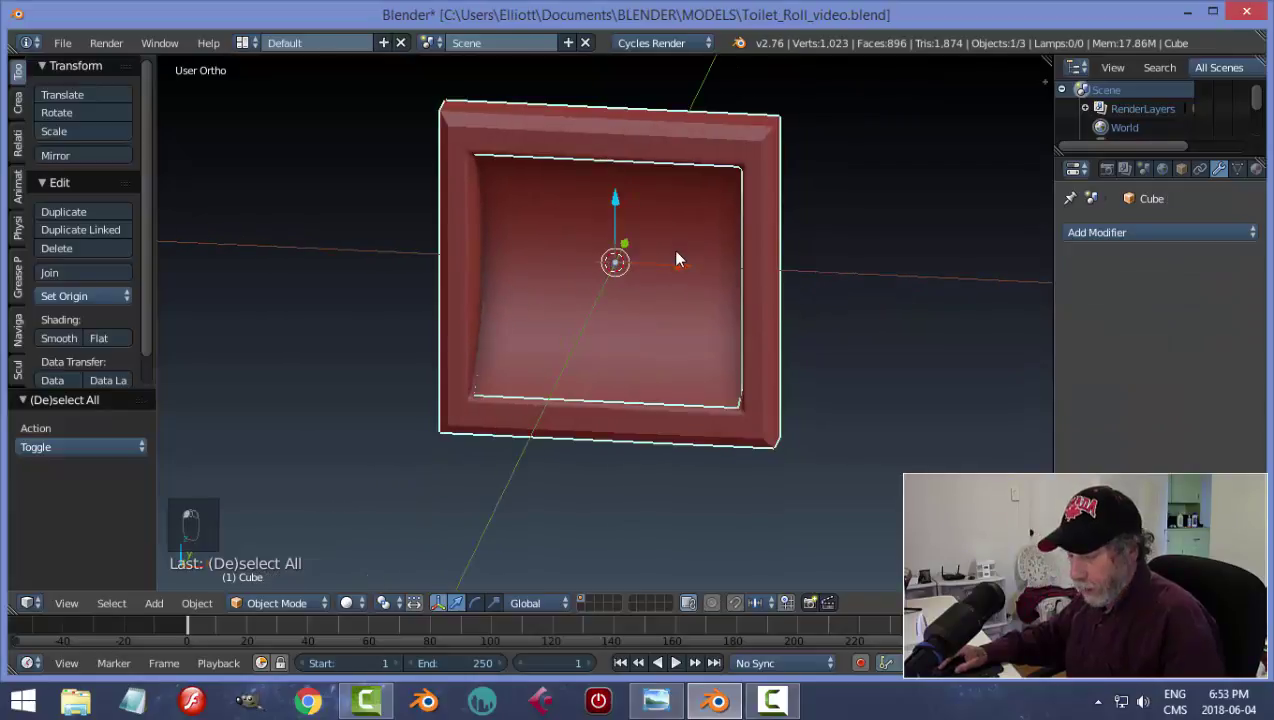
{"action": "key", "text": "shift+s"}
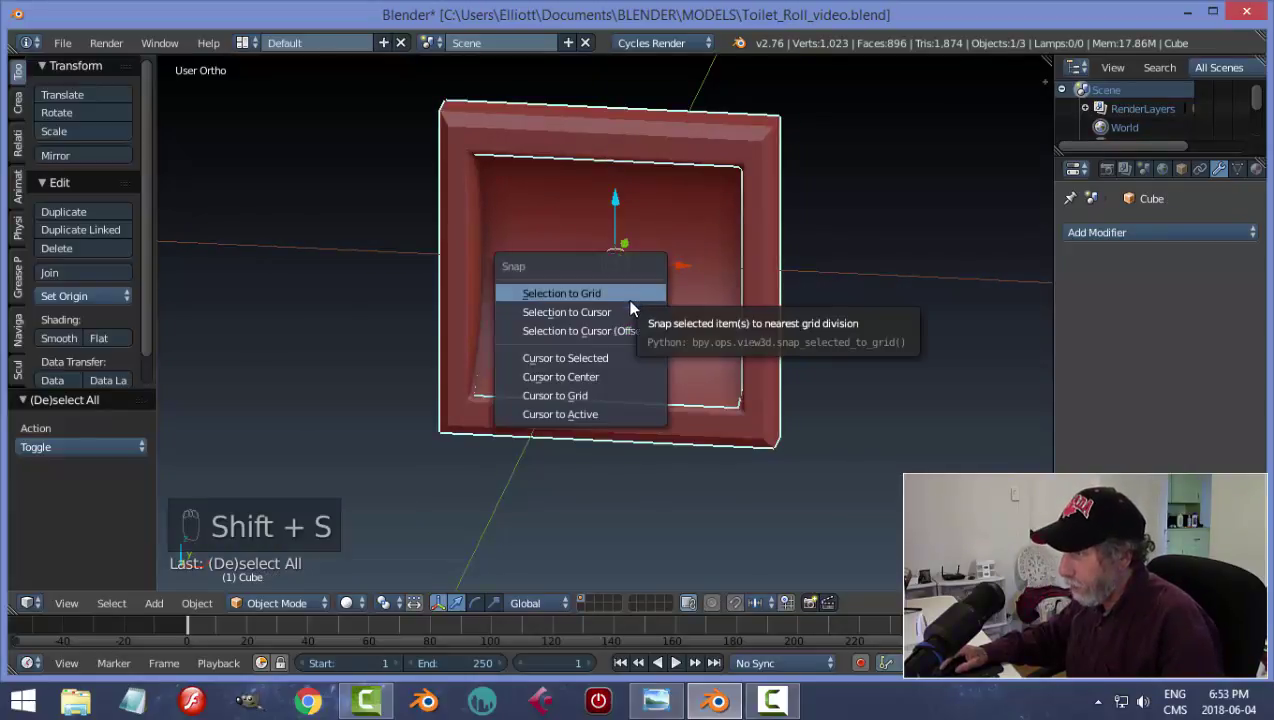
{"action": "left_click", "coordinate": [617, 356]}
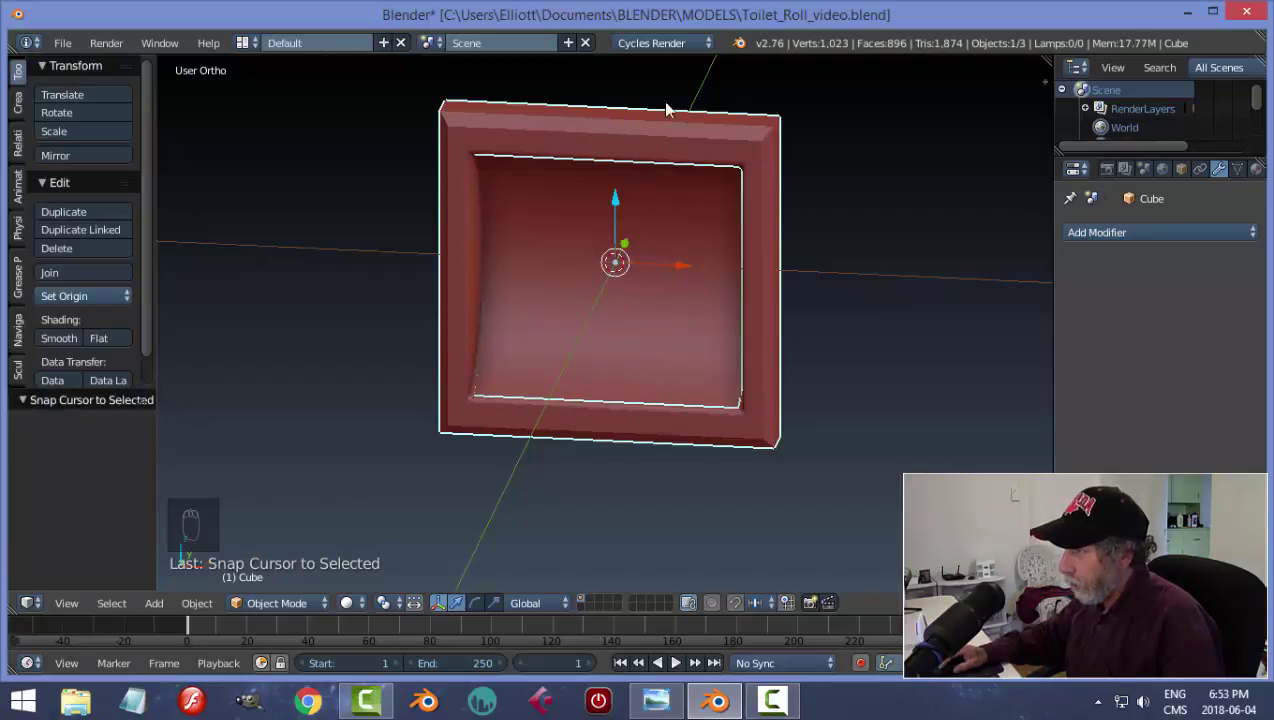
- Add a 32-vertex mesh circle with a radius of 1 at the 3D cursor and rotate it 90° about Y
{"action": "key", "text": "a"}
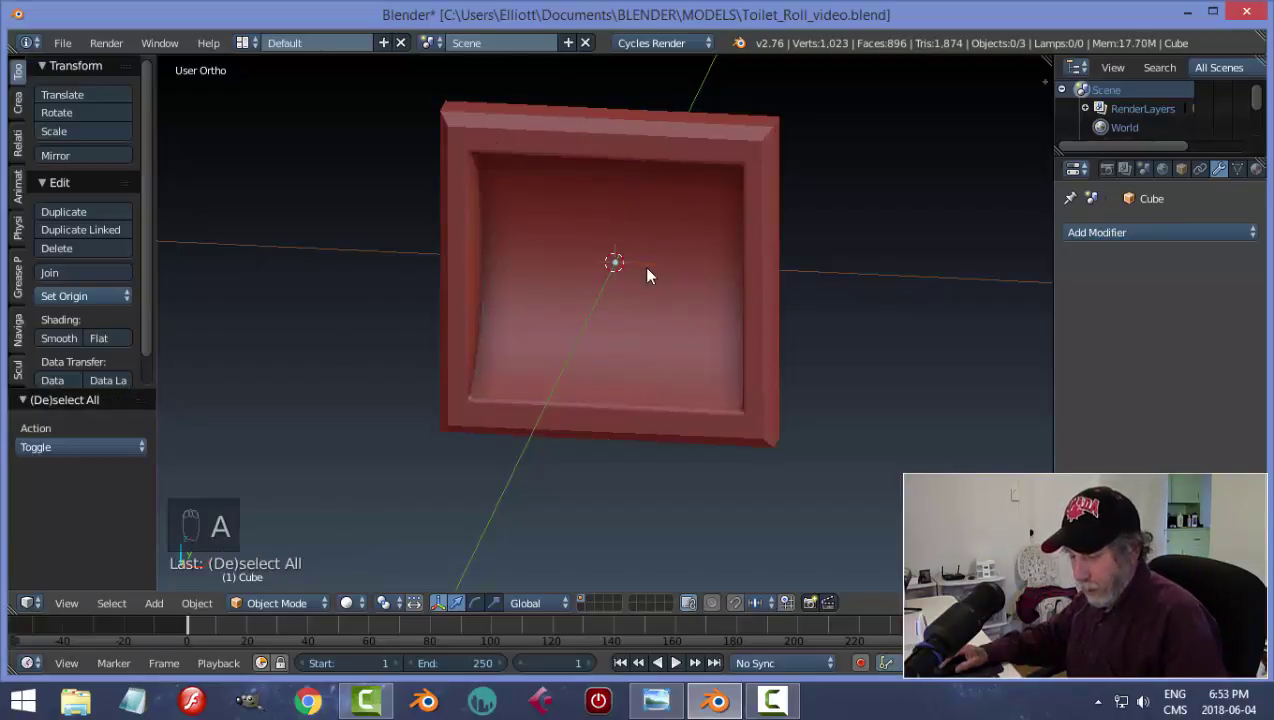
{"action": "key", "text": "shift+a"}
{"action": "mouse_move", "coordinate": [648, 269]}
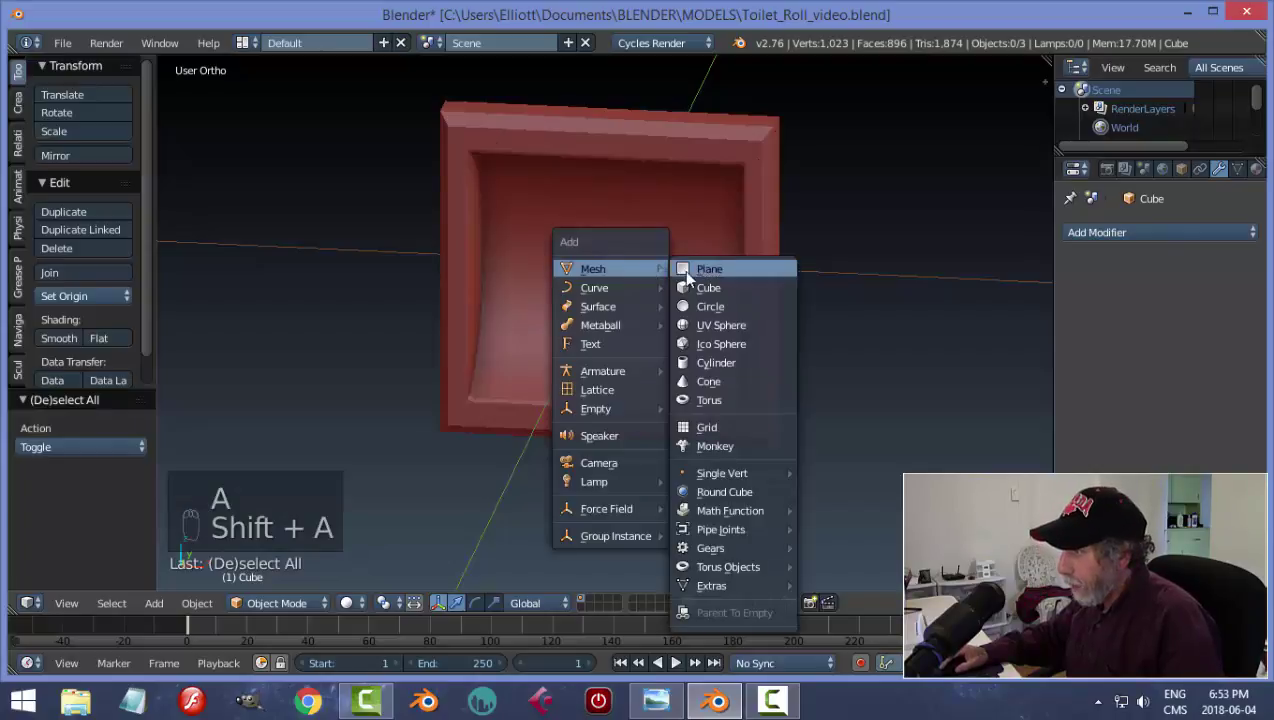
{"action": "left_click", "coordinate": [703, 307]}
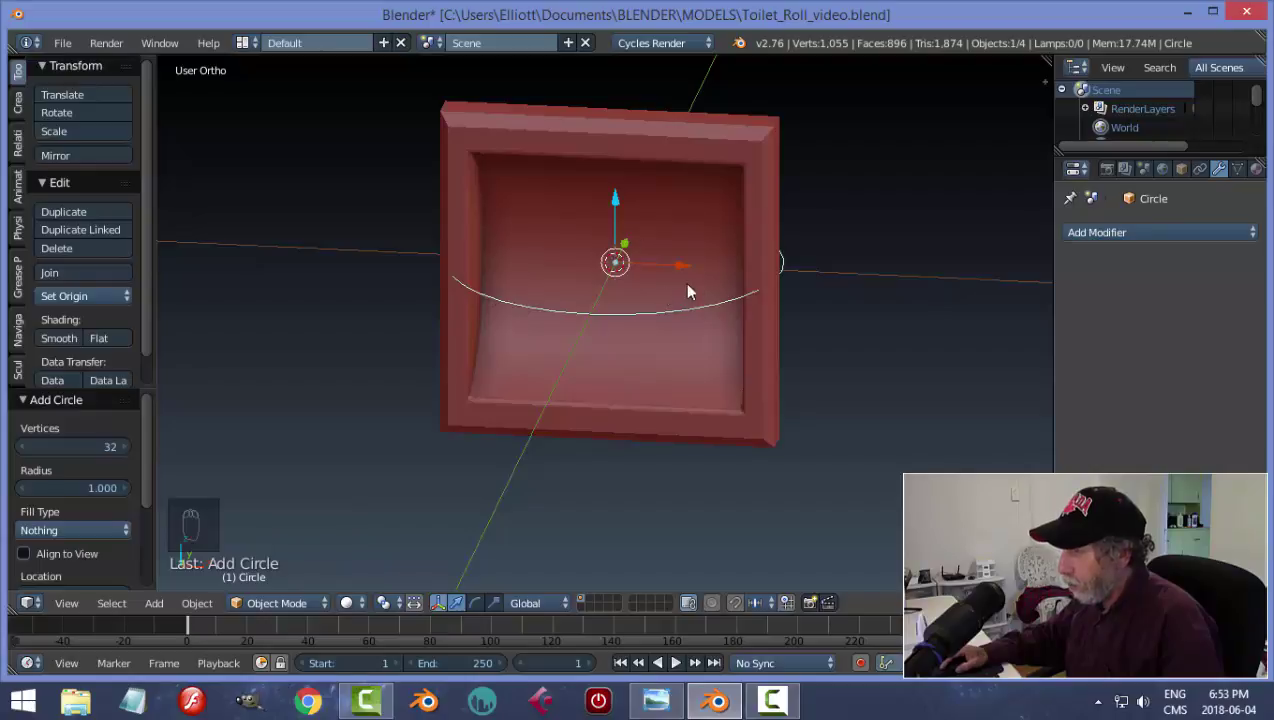
{"action": "key", "text": "r"}
{"action": "key", "text": "y"}
{"action": "key", "text": "9"}
{"action": "key", "text": "0"}
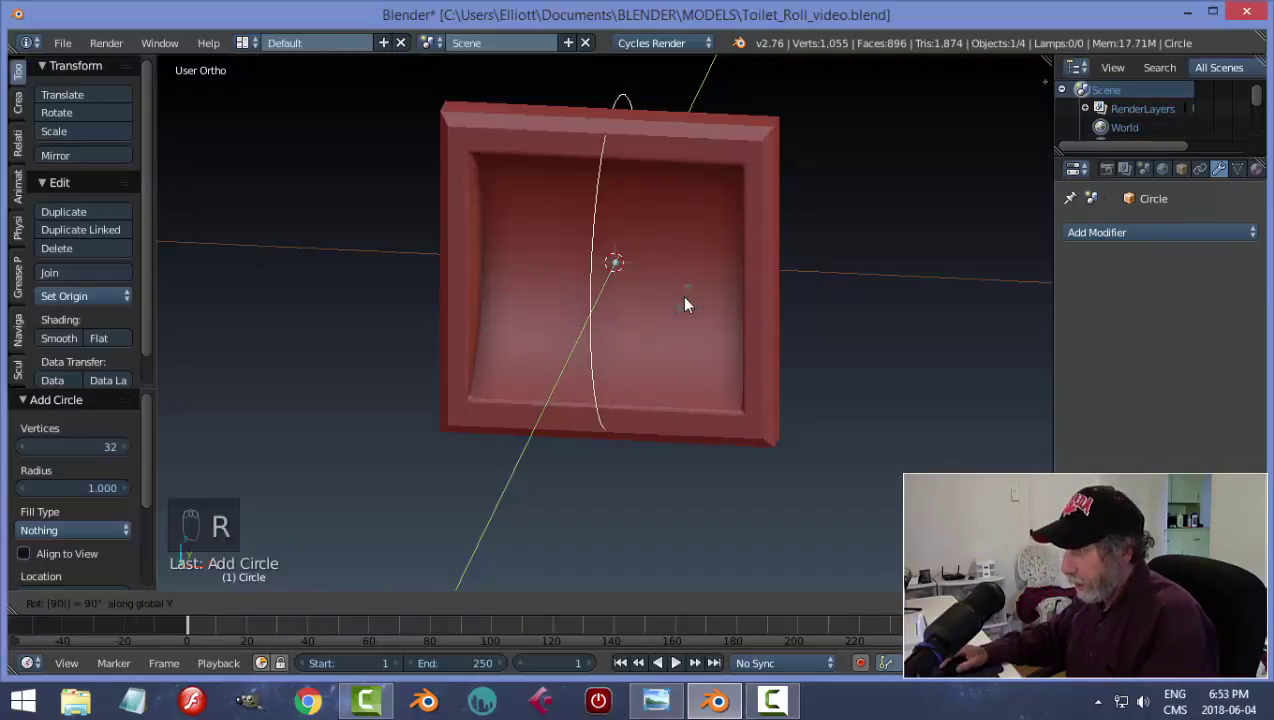
{"action": "key", "text": "Return"}
- Move the circle about 1.63 in the negative Y direction, out in front of the holder
{"action": "middle_click_drag", "start_coordinate": [787, 275], "coordinate": [701, 291]}
{"action": "key", "text": "g"}
{"action": "key", "text": "y"}
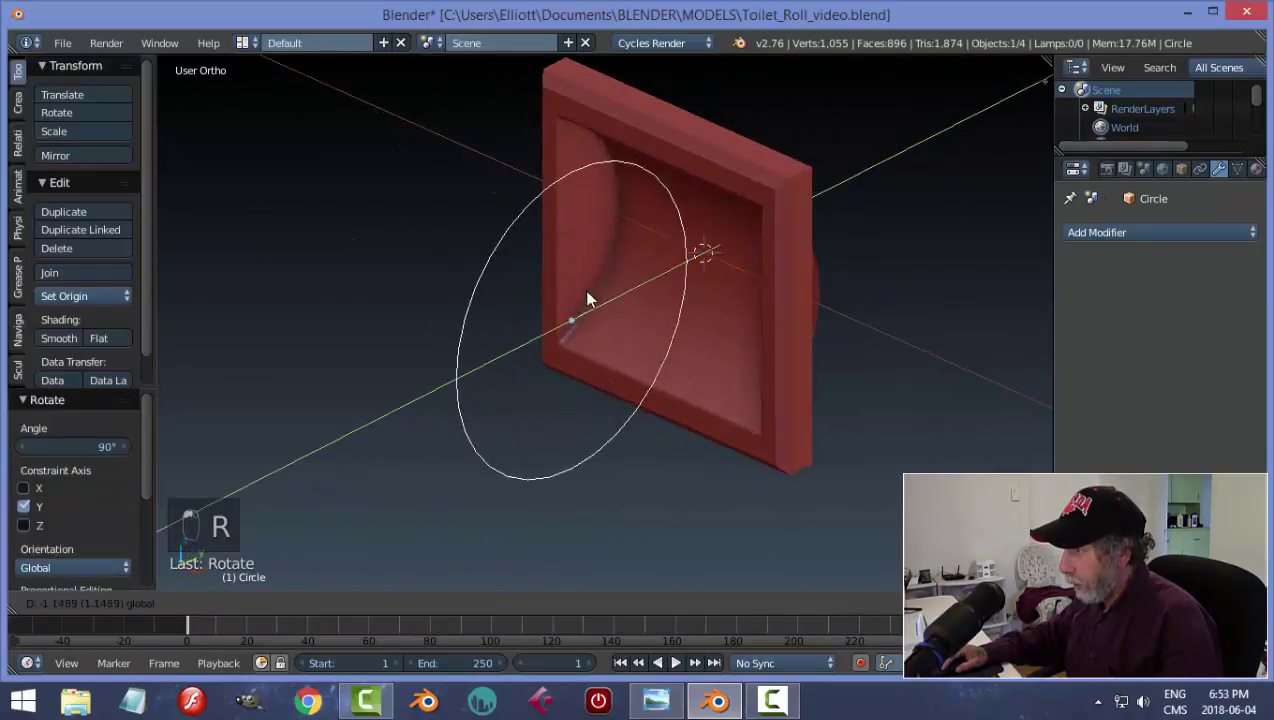
{"action": "left_click", "coordinate": [550, 311]}
- Scale the circle to about 0.18 and move it about 0.95 along positive Y toward the holder
{"action": "key", "text": "KP_3"}
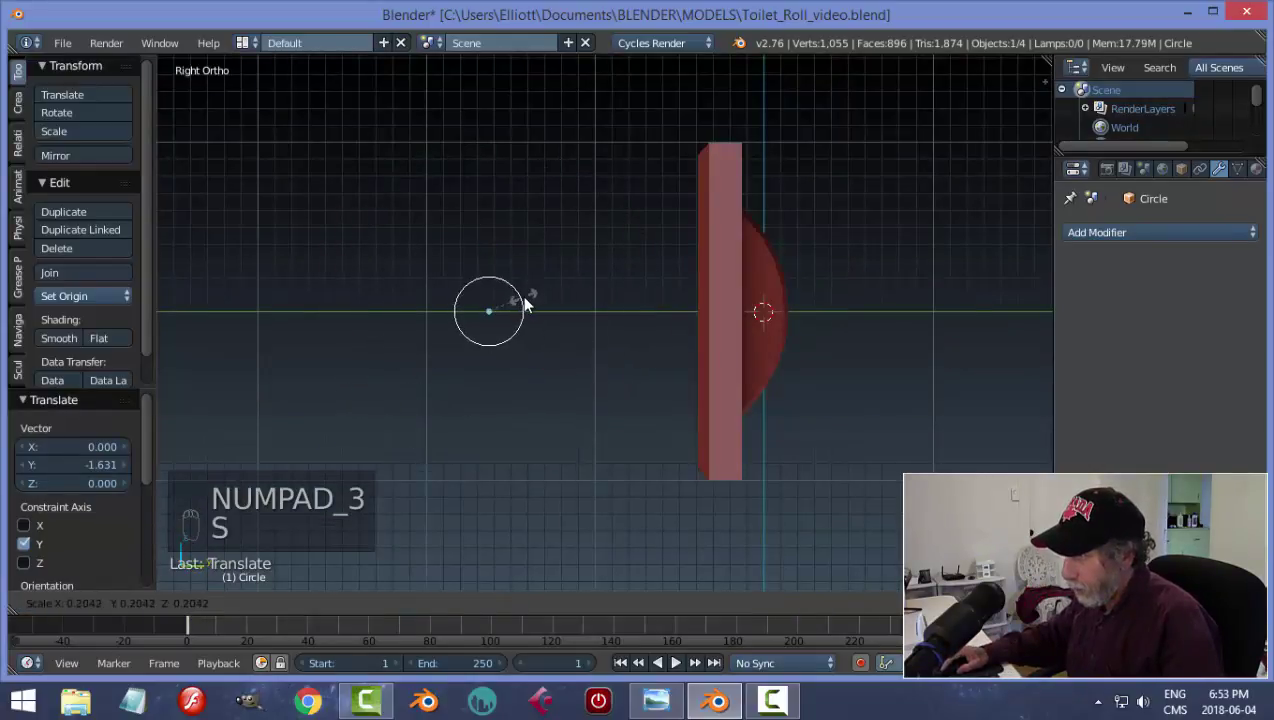
{"action": "left_click", "coordinate": [522, 304]}
{"action": "left_click_drag", "start_coordinate": [555, 311], "coordinate": [647, 324]}
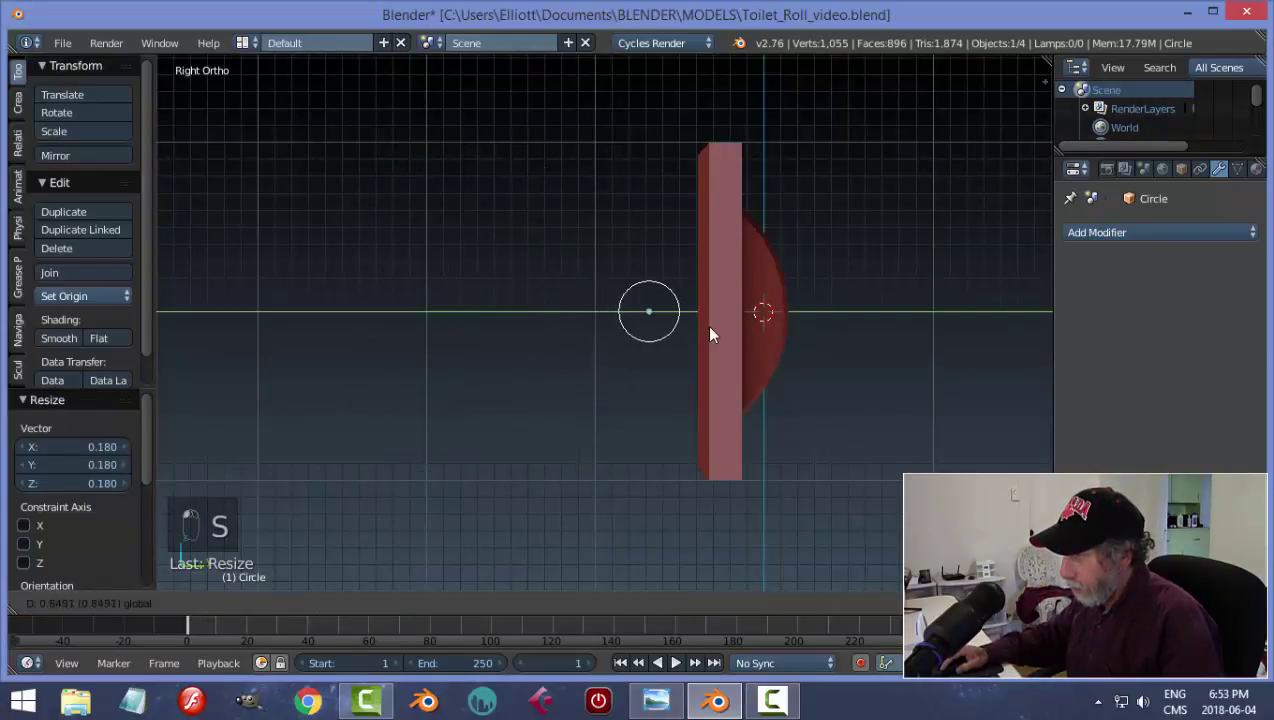
{"action": "middle_click_drag", "start_coordinate": [708, 330], "coordinate": [798, 370]}
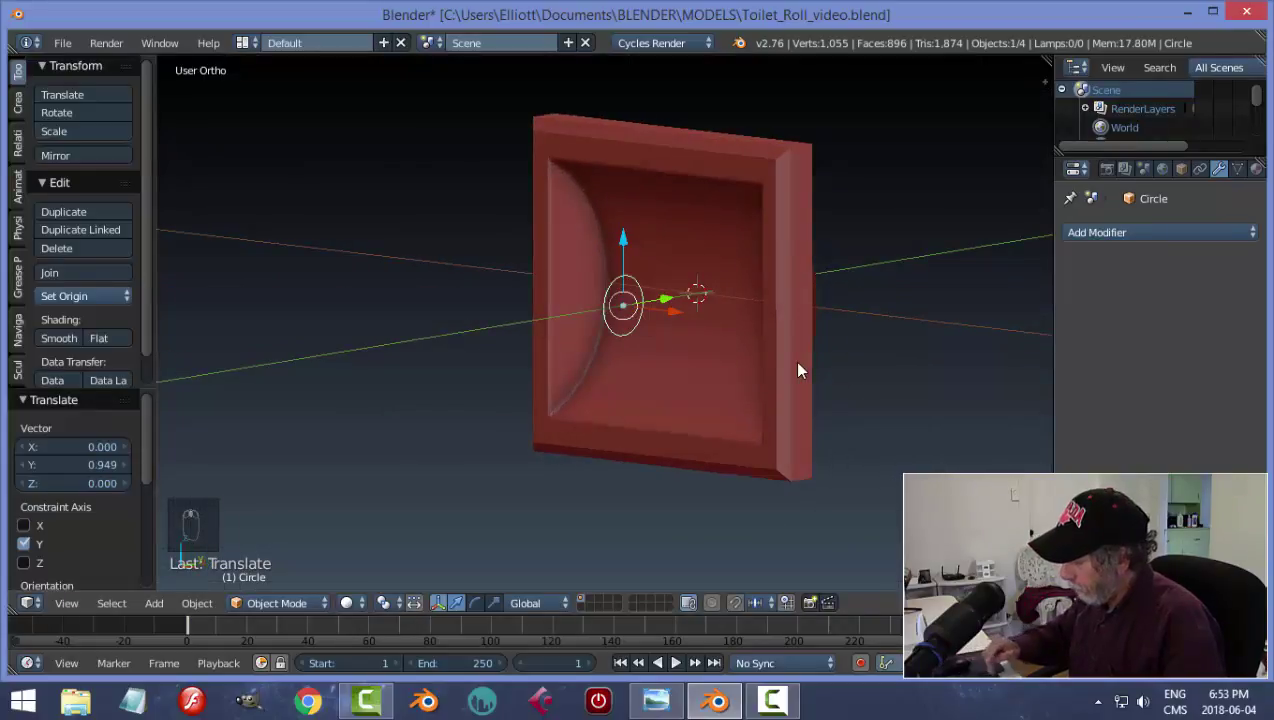
- Move the circle about 0.93 in the negative X direction, in line with the frame's side border
{"action": "key", "text": "KP_1"}
{"action": "key", "text": "g"}
{"action": "key", "text": "x"}
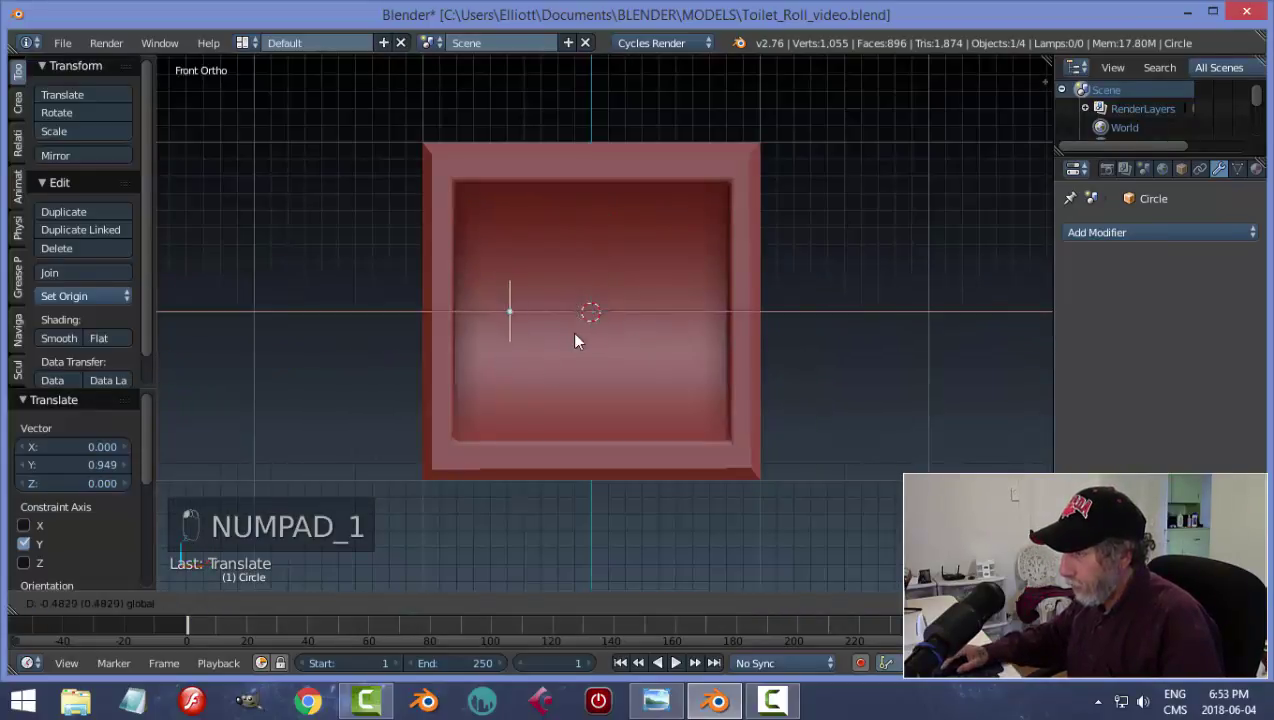
{"action": "left_click", "coordinate": [500, 357]}
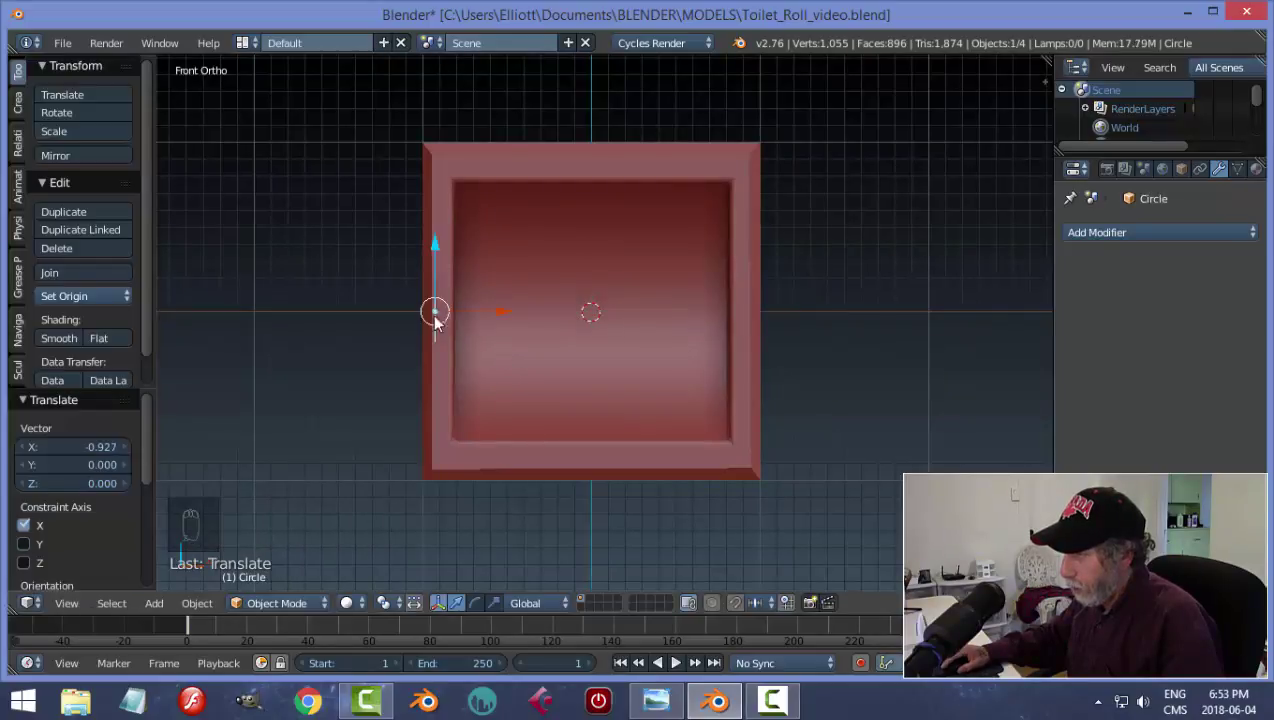
{"action": "scroll", "coordinate": [490, 357], "scroll_direction": "up", "scroll_amount": 3}
{"action": "scroll", "coordinate": [545, 364], "scroll_direction": "down", "scroll_amount": 2}
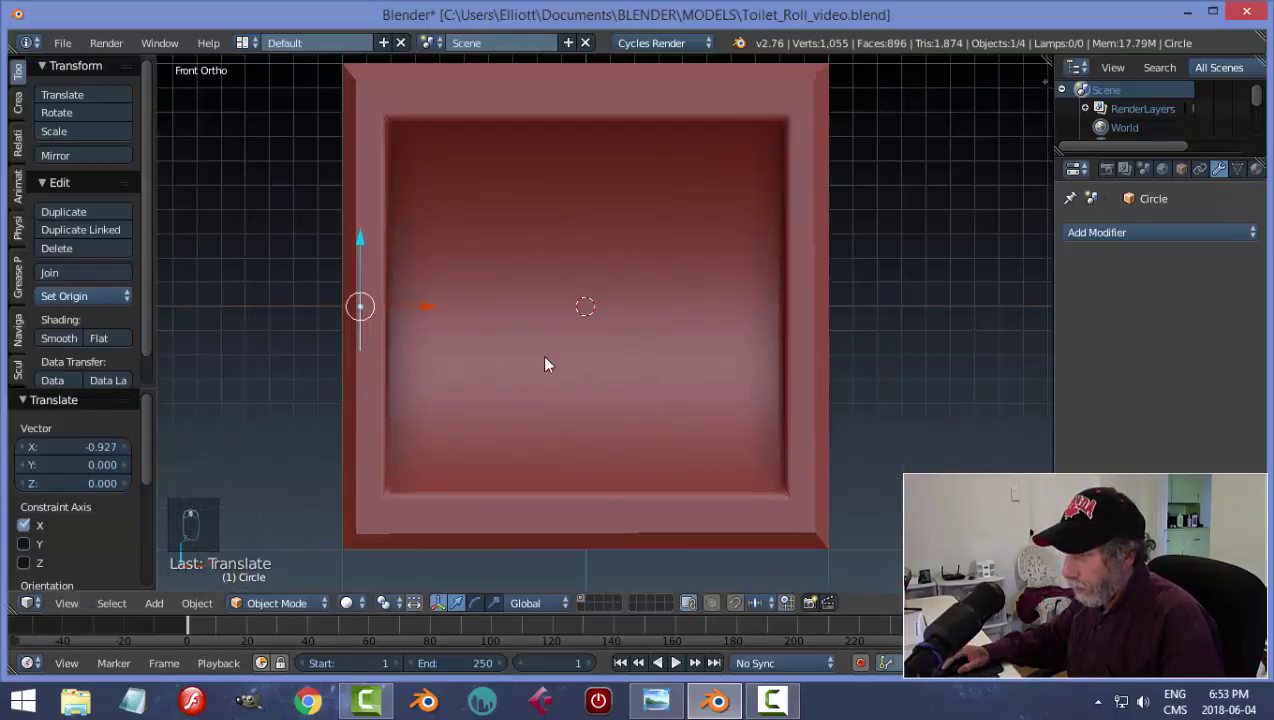
- Move the circle about 0.29 away from the frame along negative Y, enlarge it by about 1.21, and nudge it another 0.04 out
{"action": "middle_click_drag", "start_coordinate": [657, 371], "coordinate": [717, 380]}
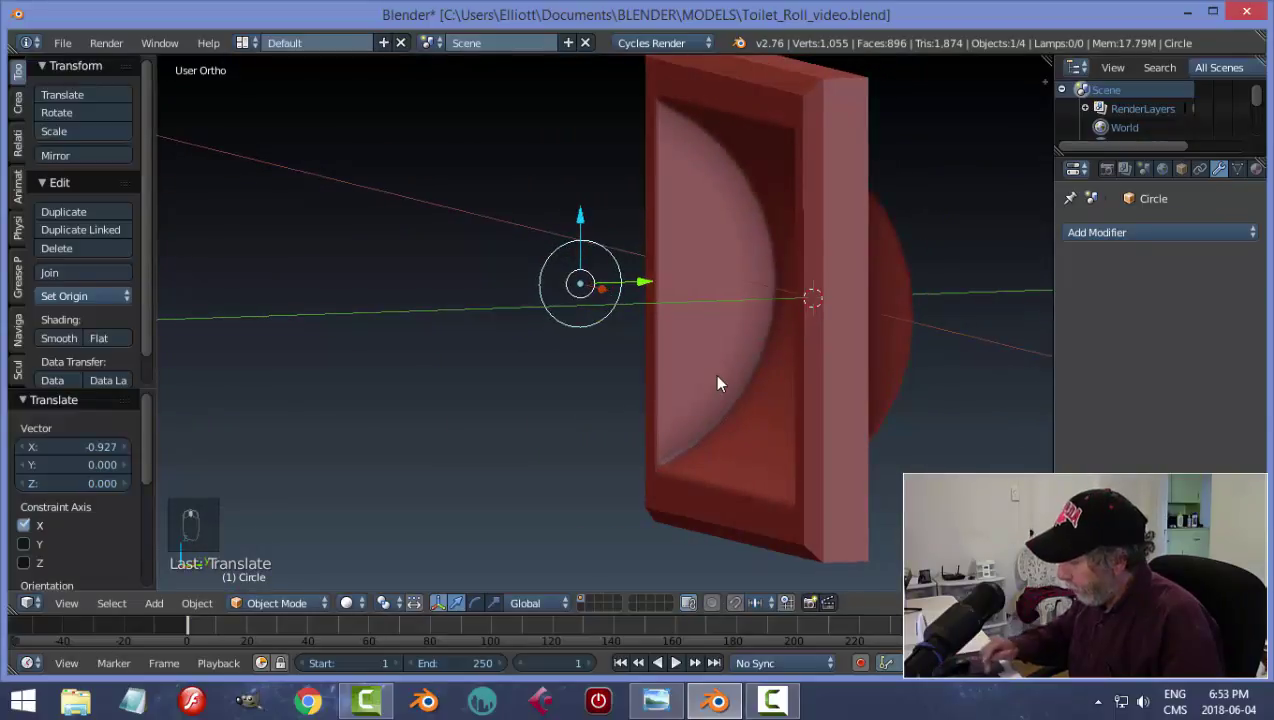
{"action": "key", "text": "KP_3"}
{"action": "left_click_drag", "start_coordinate": [715, 312], "coordinate": [663, 319]}
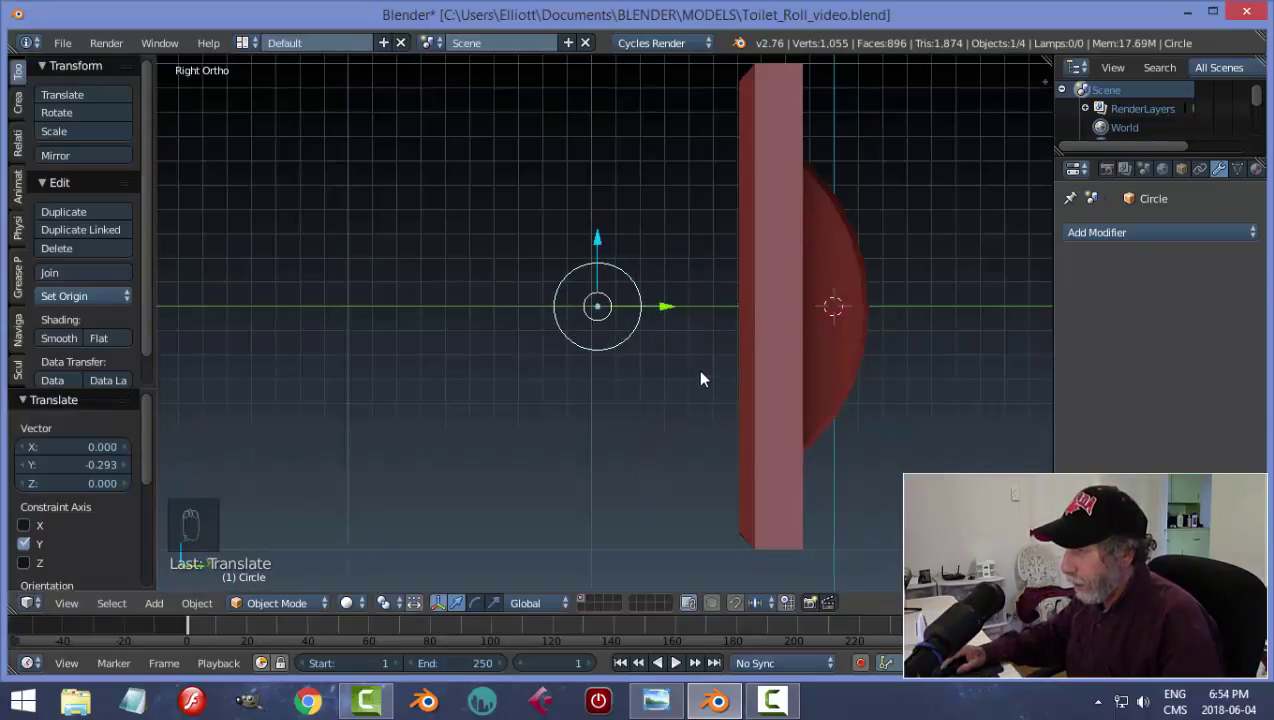
{"action": "mouse_move", "coordinate": [700, 372]}
{"action": "middle_mouse_down"}
{"action": "mouse_move", "coordinate": [767, 392]}
{"action": "mouse_move", "coordinate": [701, 376]}
{"action": "middle_mouse_up"}
{"action": "scroll", "coordinate": [698, 373], "scroll_direction": "up", "scroll_amount": 1}
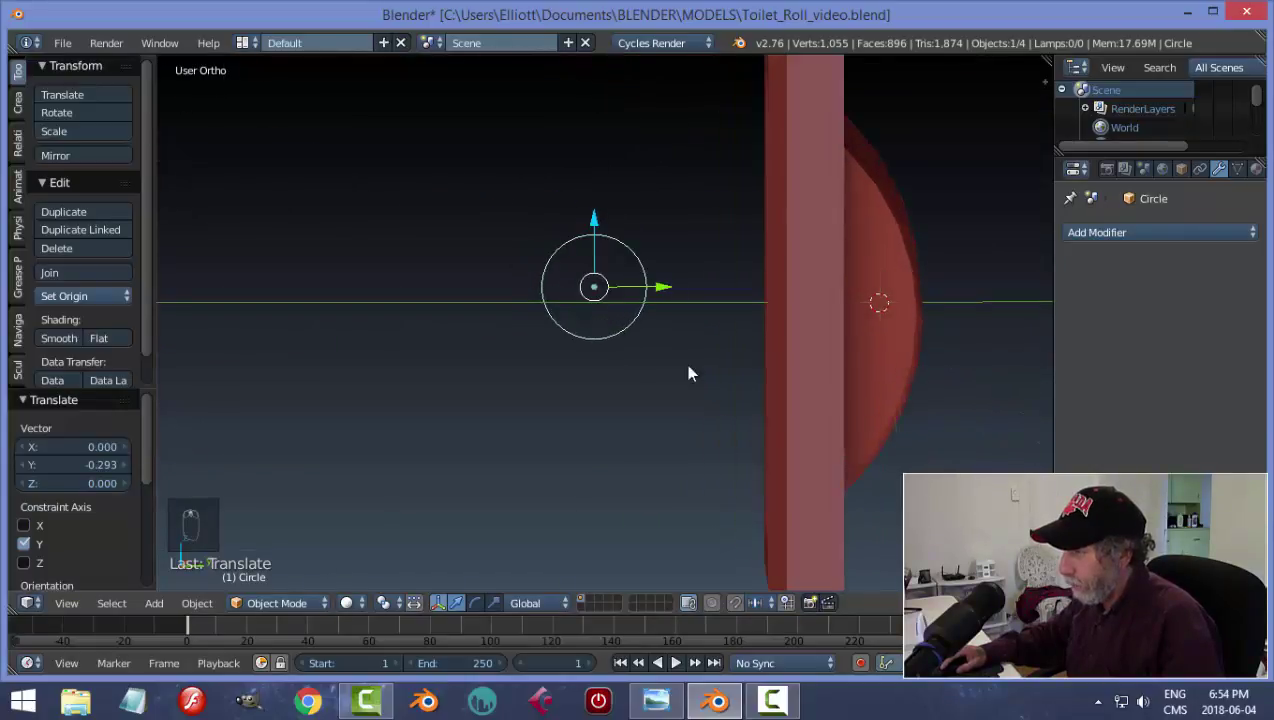
{"action": "key", "text": "s"}
{"action": "left_click", "coordinate": [702, 369]}
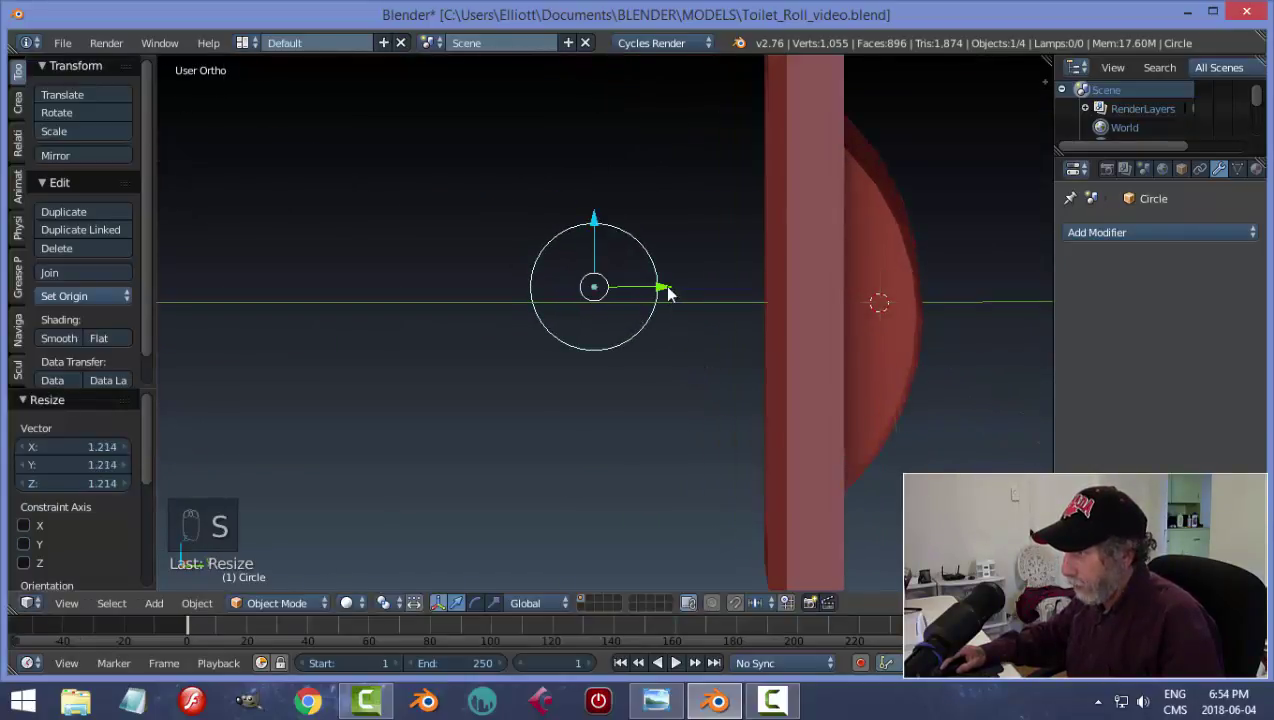
{"action": "left_click_drag", "start_coordinate": [663, 287], "coordinate": [654, 290]}
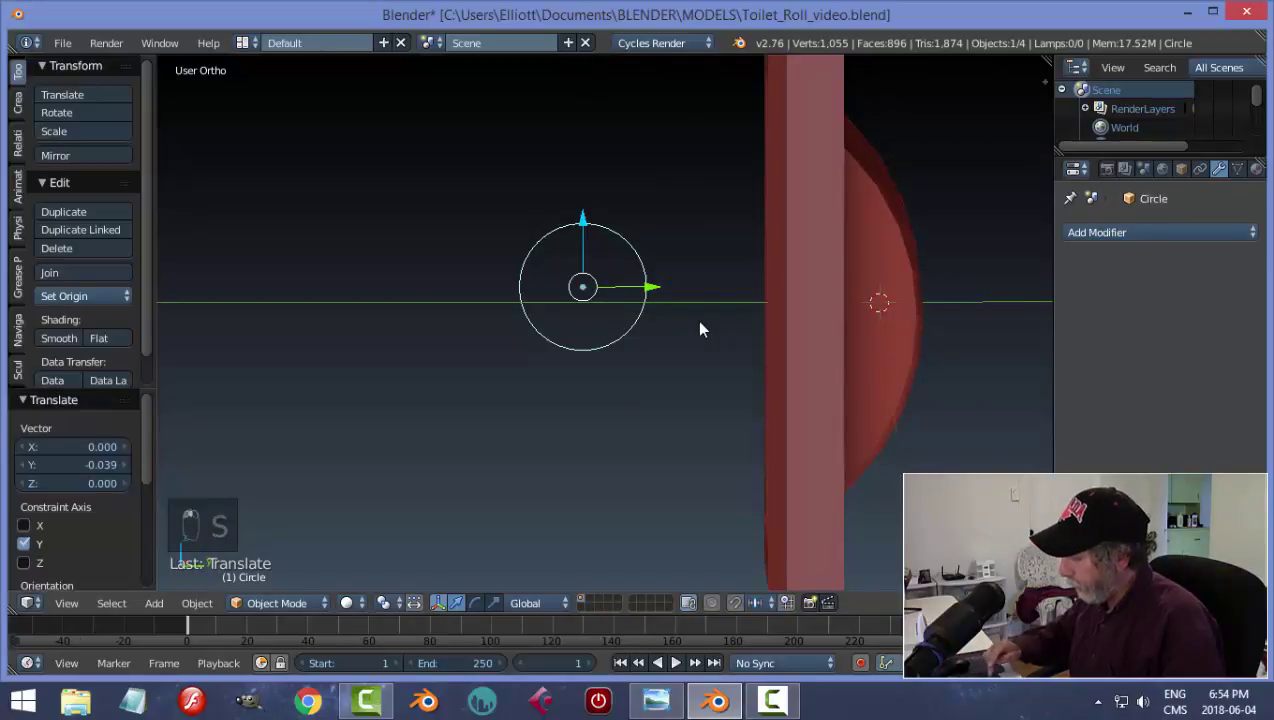
- Open the circle for mesh editing in side view with vertex select mode
{"action": "key", "text": "KP_3"}
{"action": "key", "text": "Tab"}
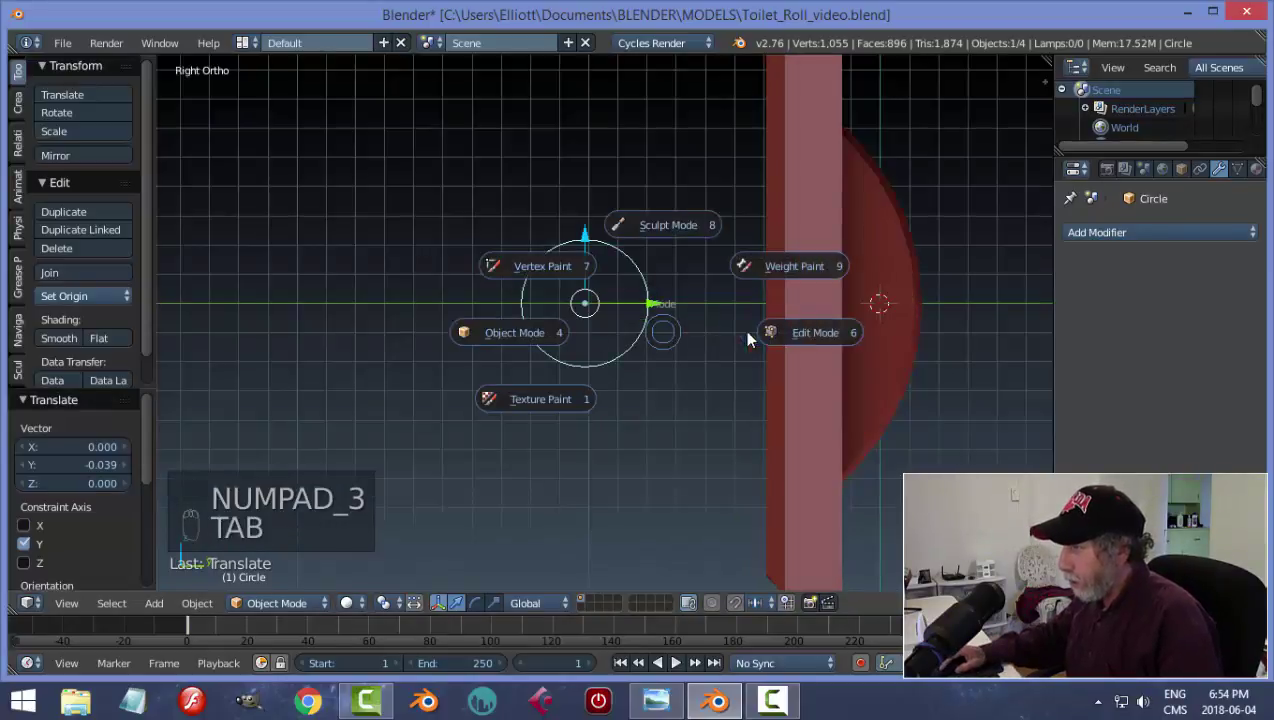
{"action": "left_click", "coordinate": [748, 335]}
{"action": "scroll", "coordinate": [677, 345], "scroll_direction": "up", "scroll_amount": 2}
{"action": "key", "text": "ctrl+Tab"}
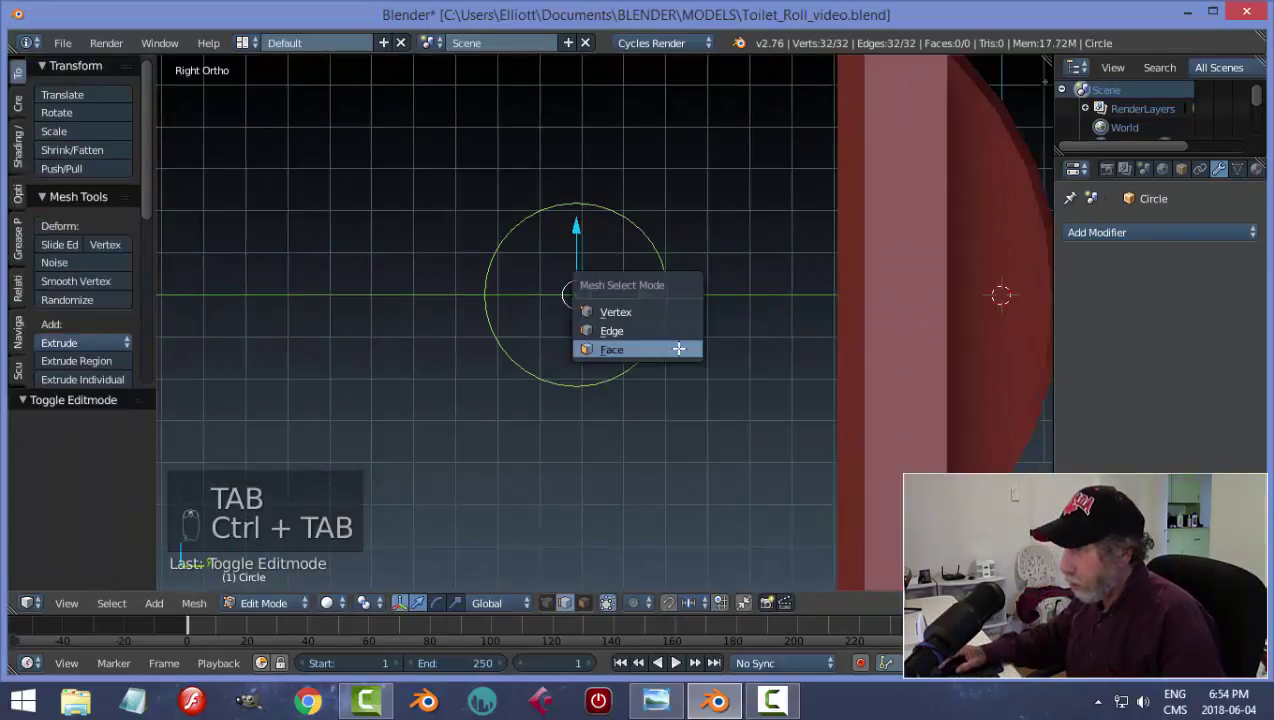
{"action": "left_click", "coordinate": [665, 311]}
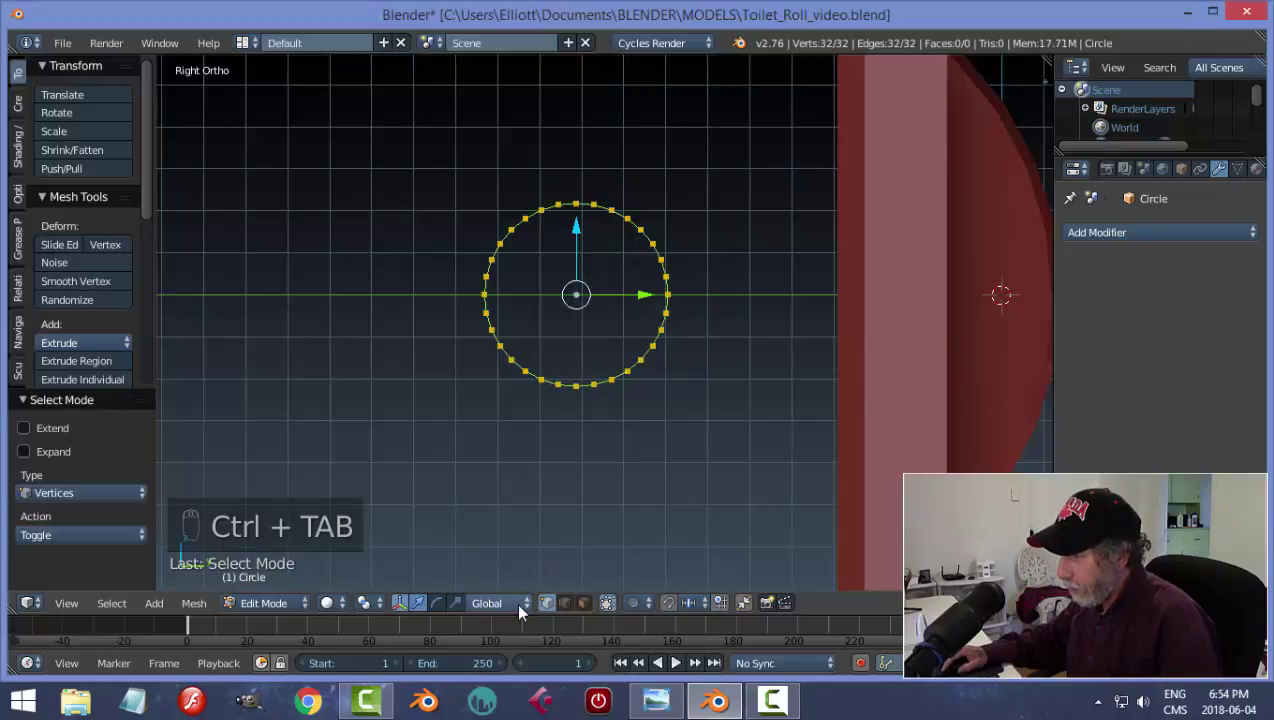
- Delete the vertices of the circle's wall-facing half, keeping its topmost and bottommost vertices
{"action": "key", "text": "a"}
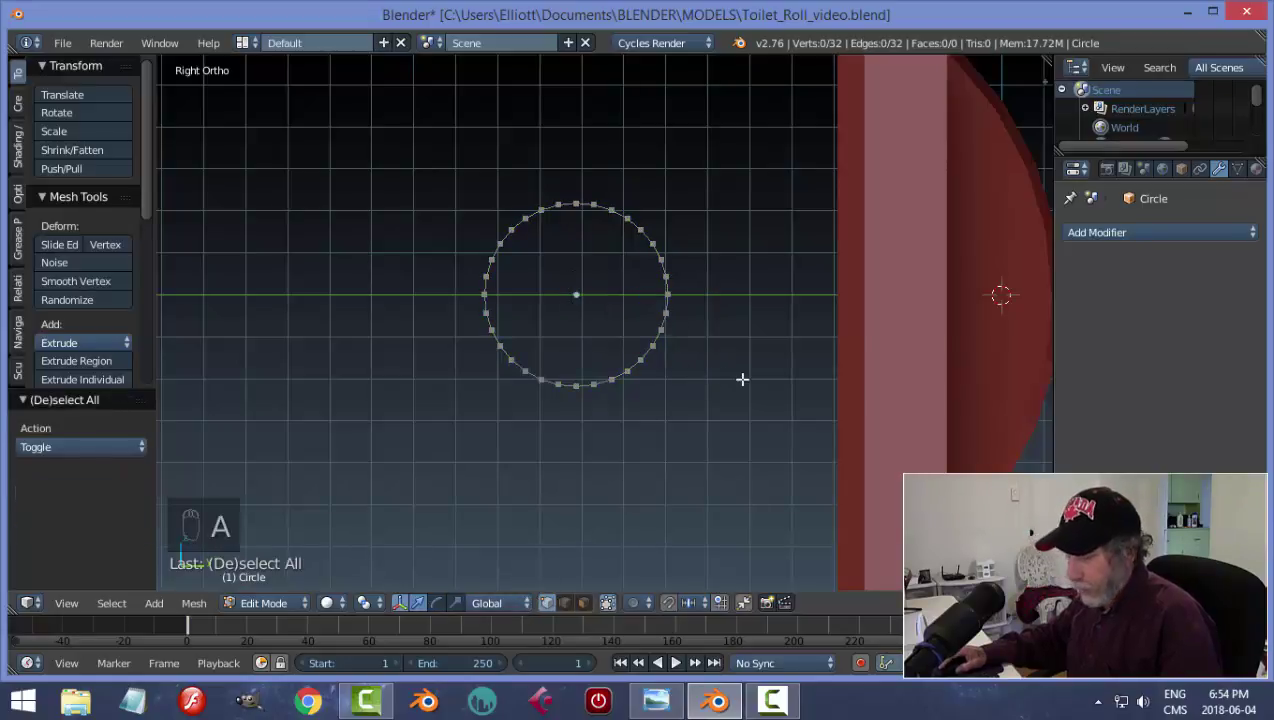
{"action": "key", "text": "b"}
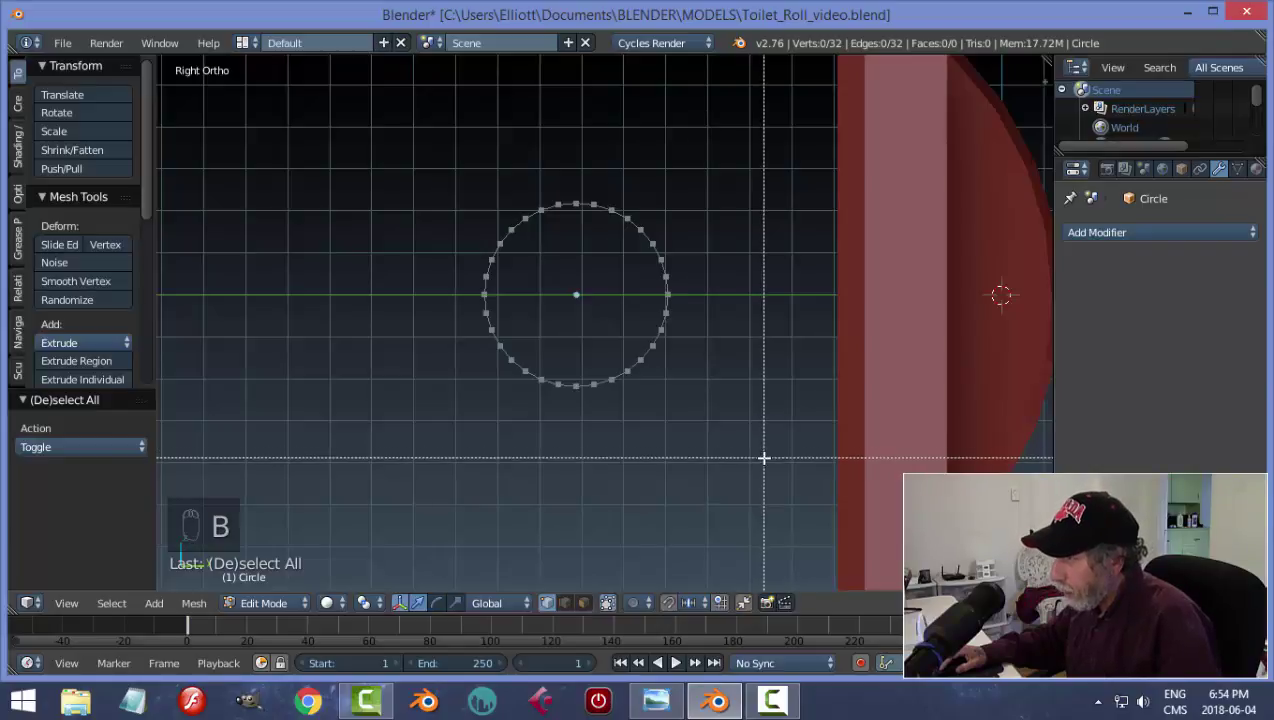
{"action": "left_click_drag", "start_coordinate": [758, 453], "coordinate": [590, 164]}
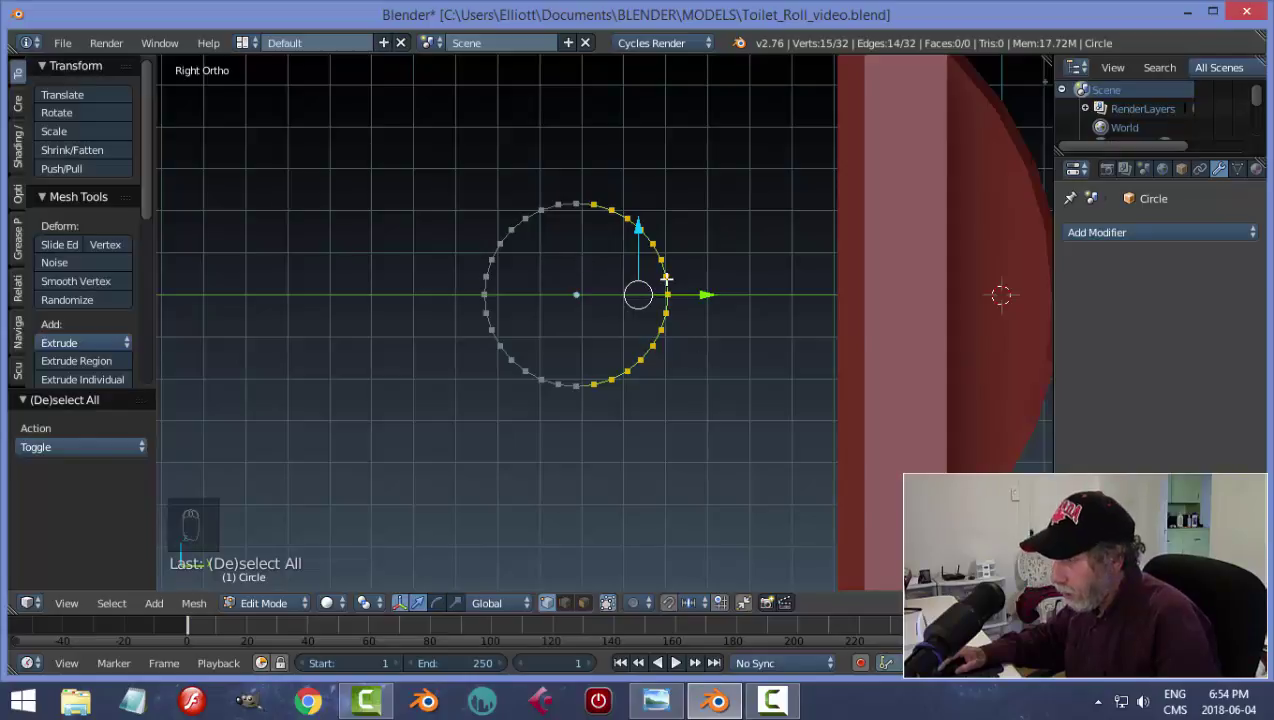
{"action": "key", "text": "x"}
{"action": "left_click", "coordinate": [640, 239]}
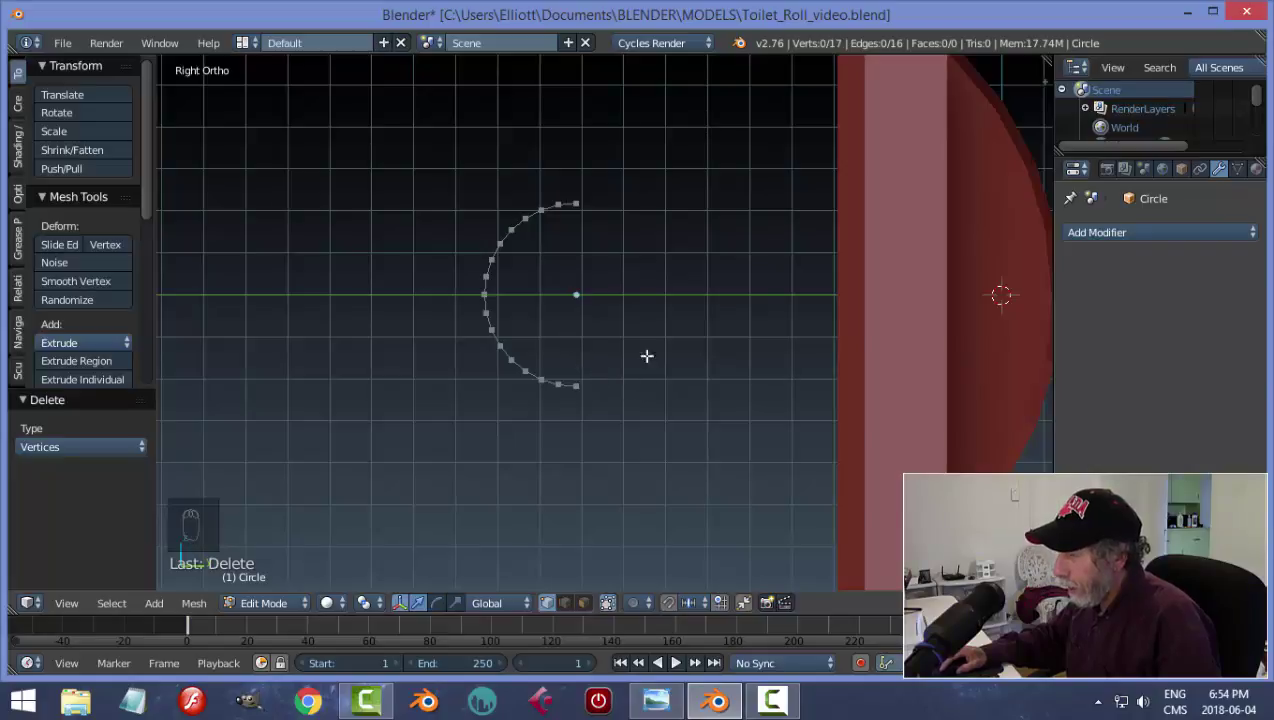
- Extrude the half circle's two end vertices about 0.675 along positive Y into the frame
{"action": "right_click", "coordinate": [575, 203]}
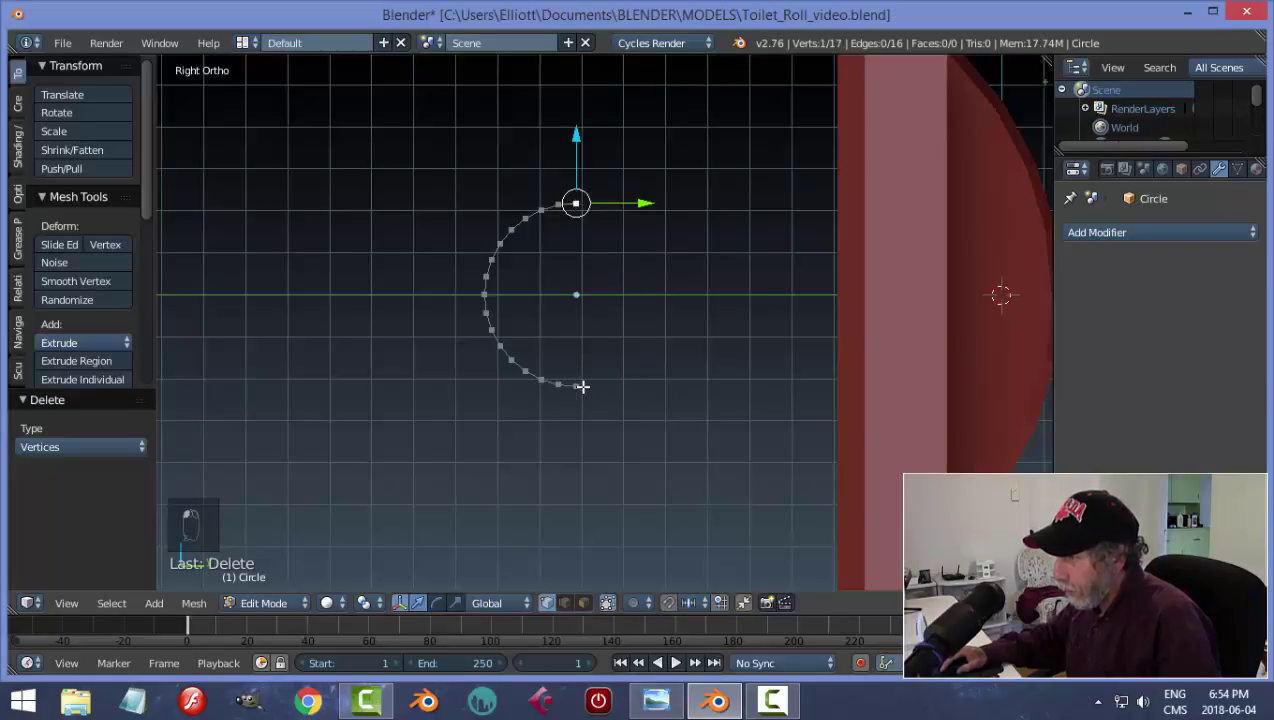
{"action": "right_click", "coordinate": [577, 385], "text": "shift"}
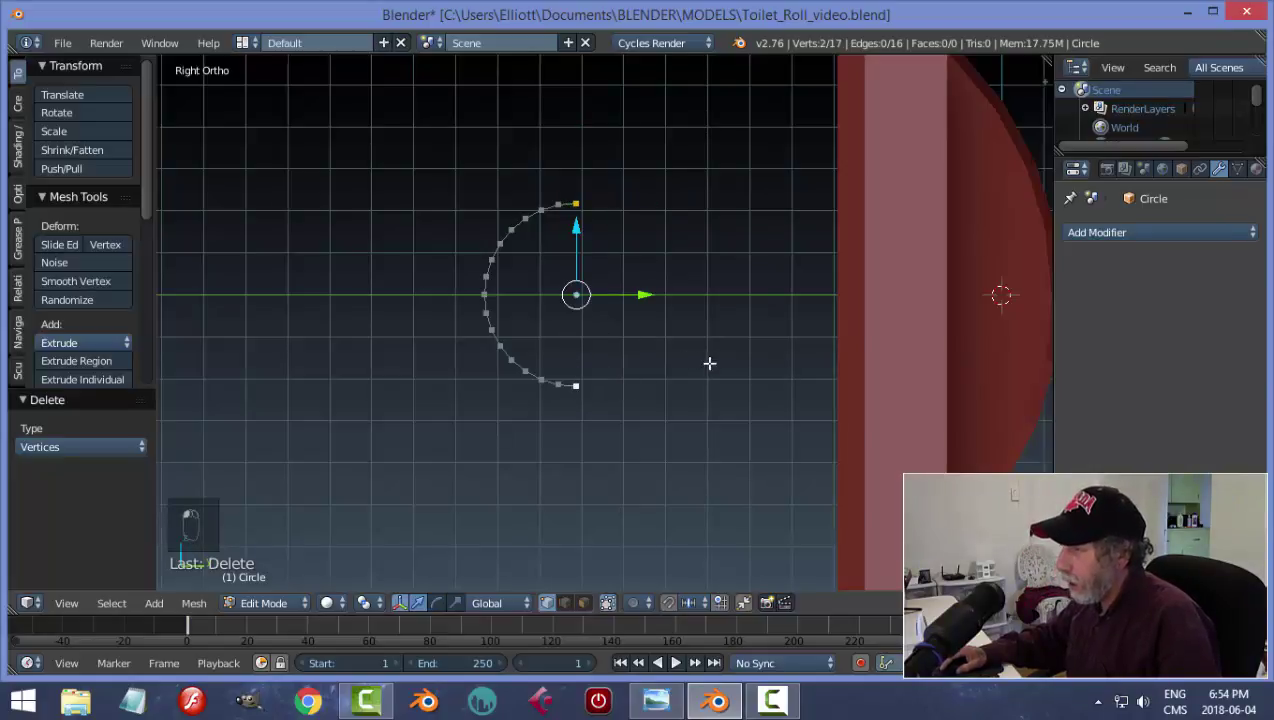
{"action": "middle_click_drag", "start_coordinate": [709, 363], "coordinate": [741, 364]}
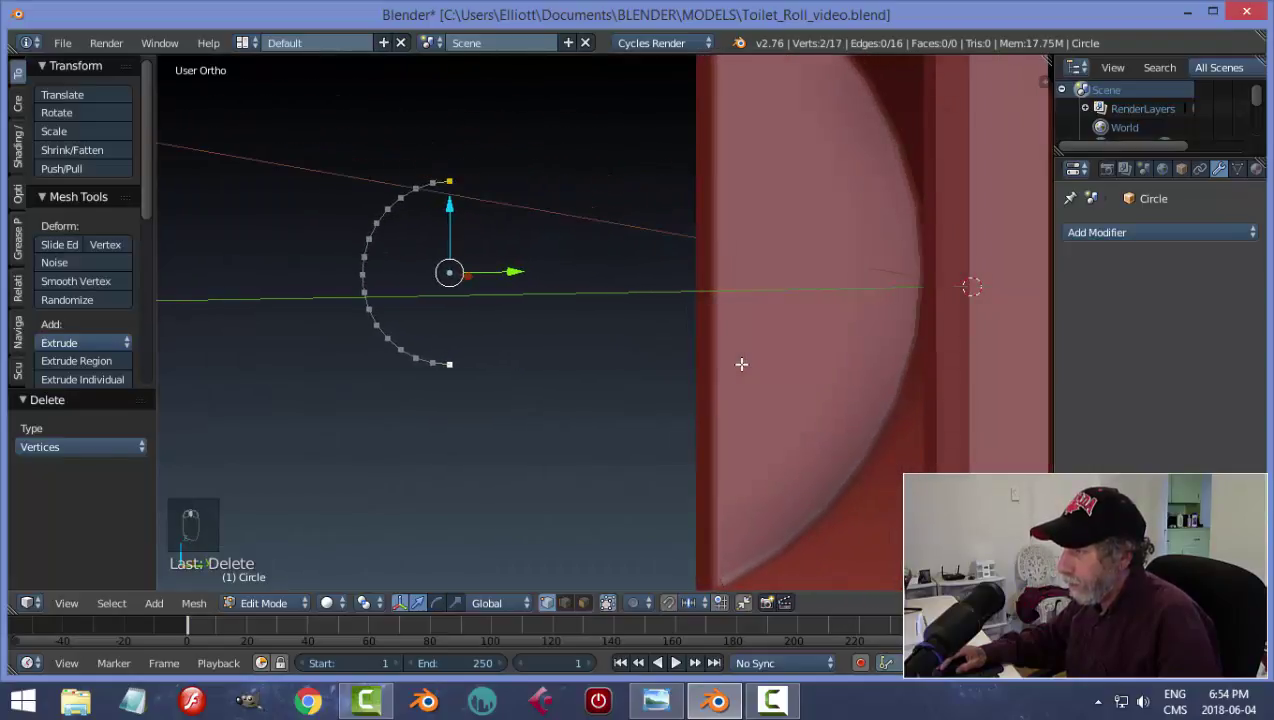
{"action": "key", "text": "e"}
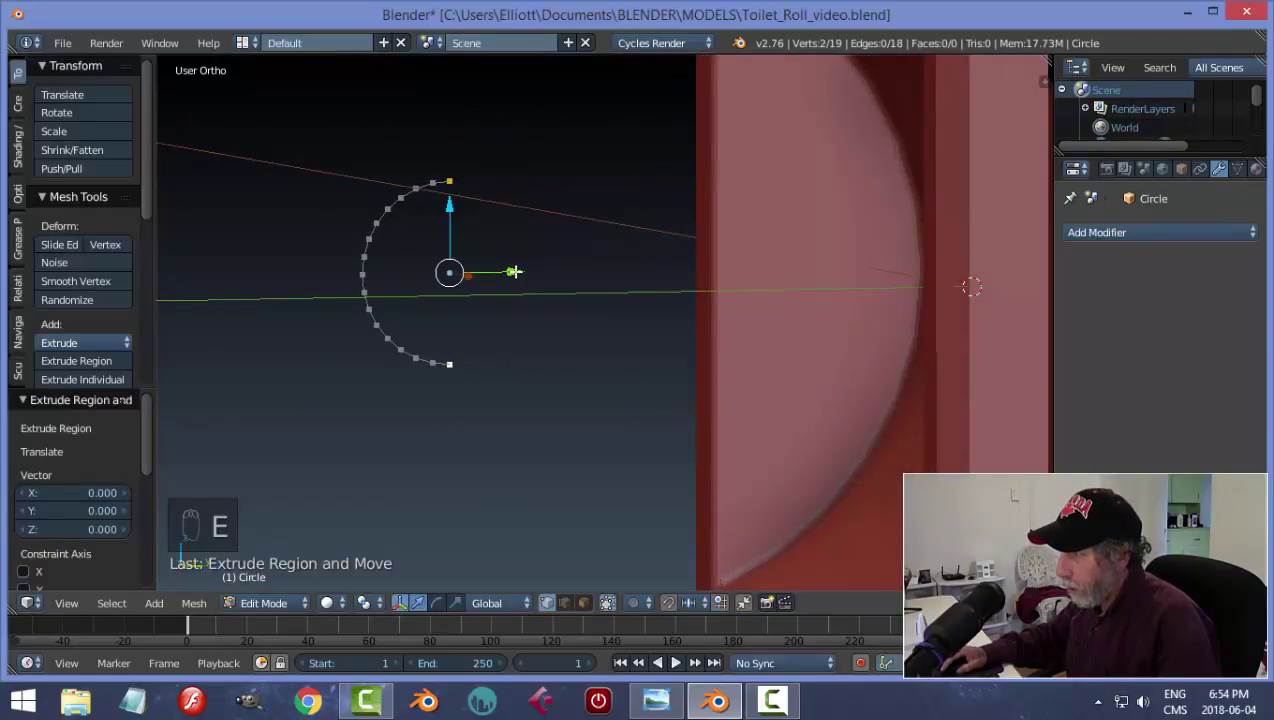
{"action": "key", "text": "g"}
{"action": "key", "text": "y"}
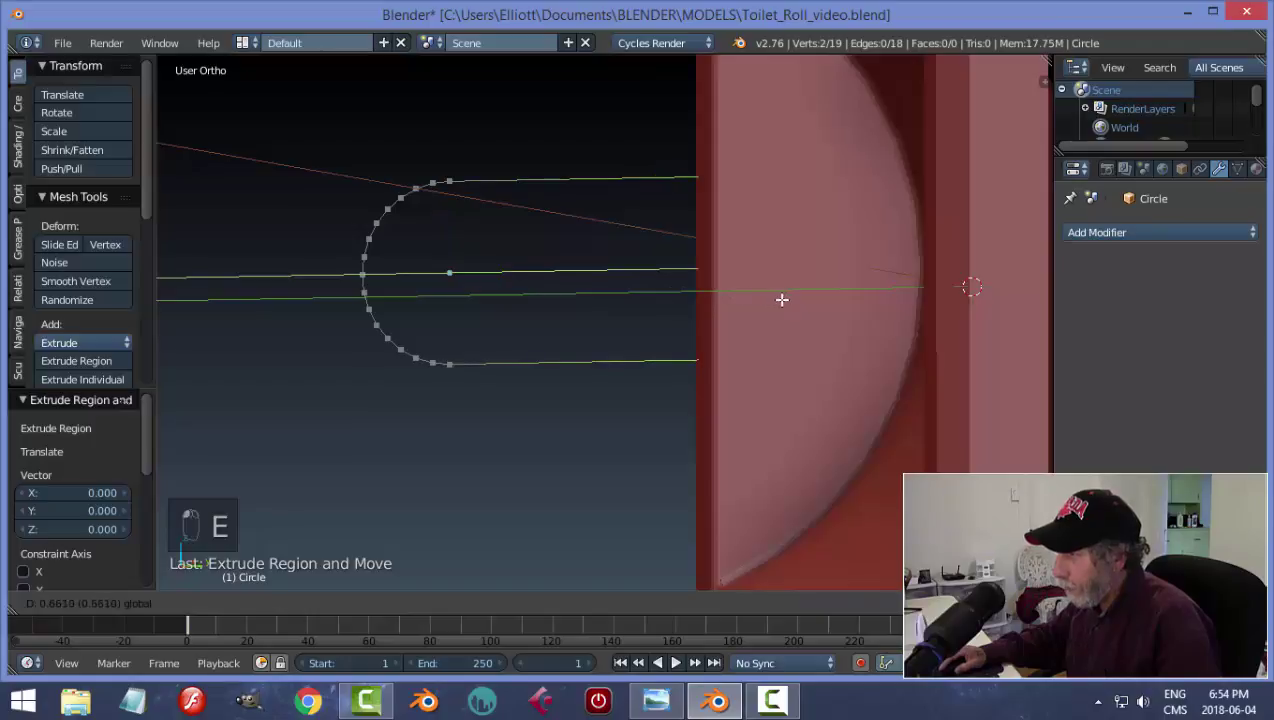
{"action": "left_click", "coordinate": [752, 294]}
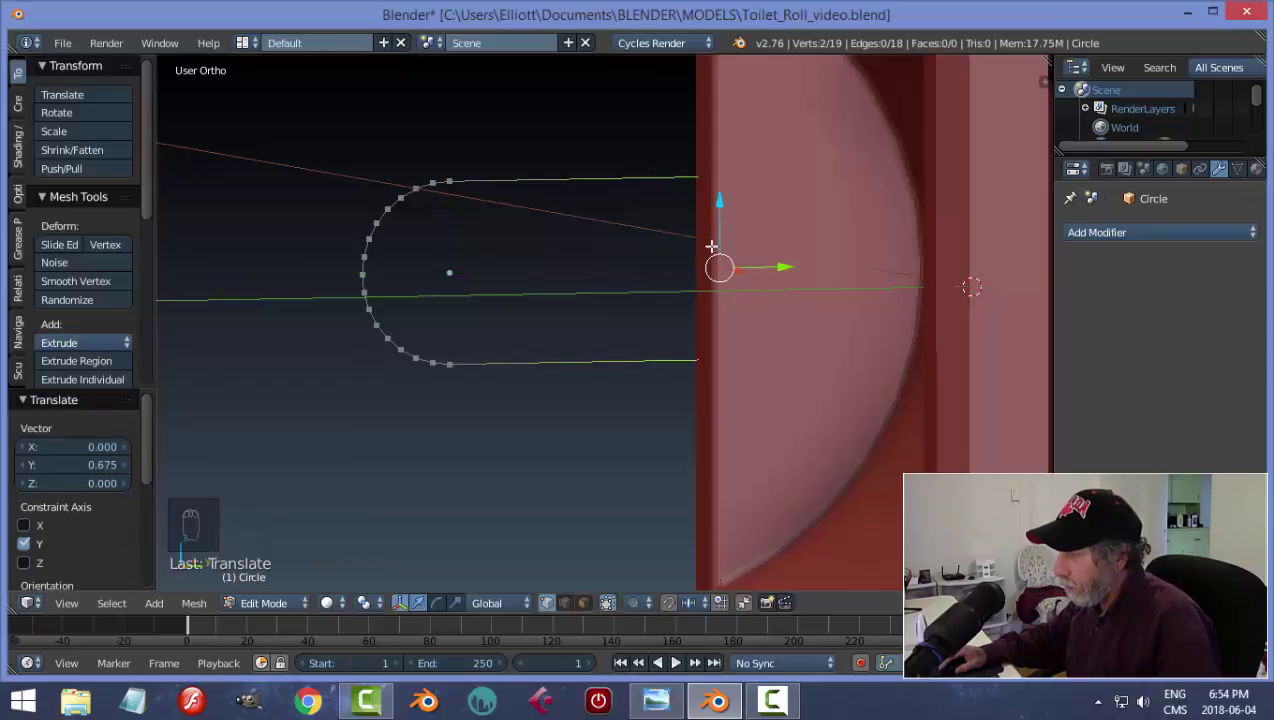
- In wireframe display, join the two extruded end vertices with an edge and fill the closed outline with a face
{"action": "key", "text": "z"}
{"action": "left_click", "coordinate": [859, 309]}
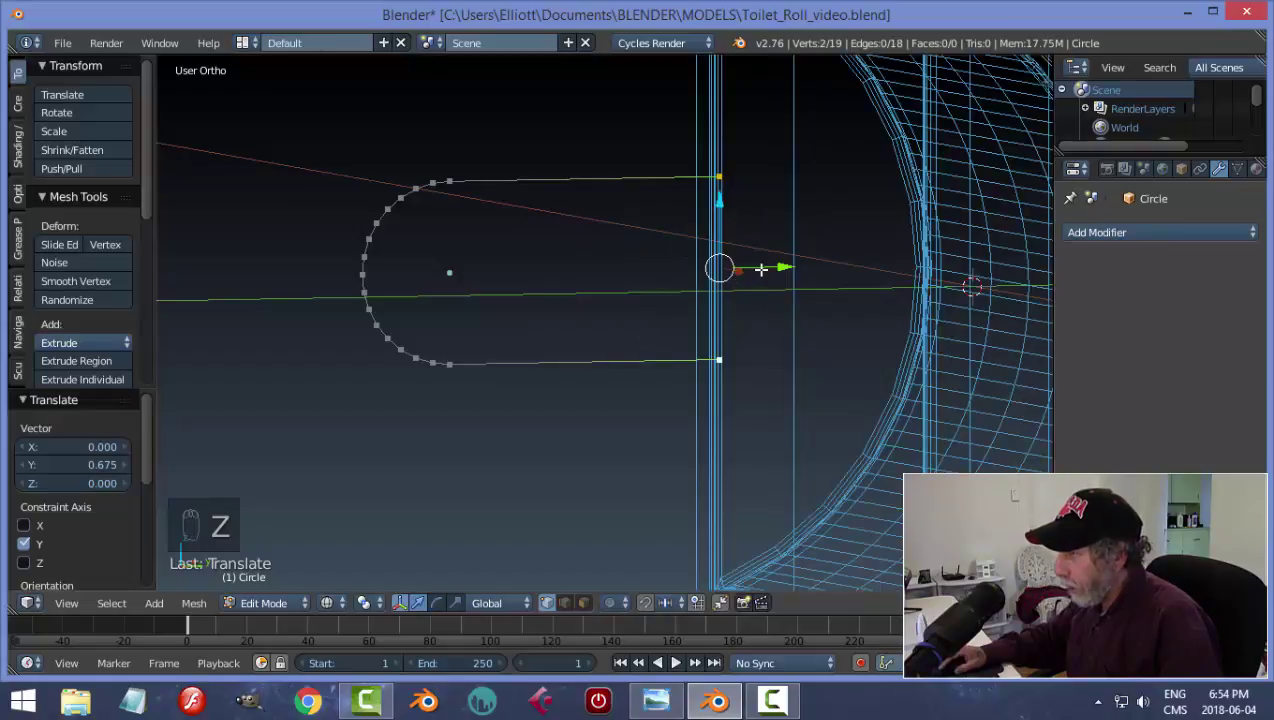
{"action": "key", "text": "f"}
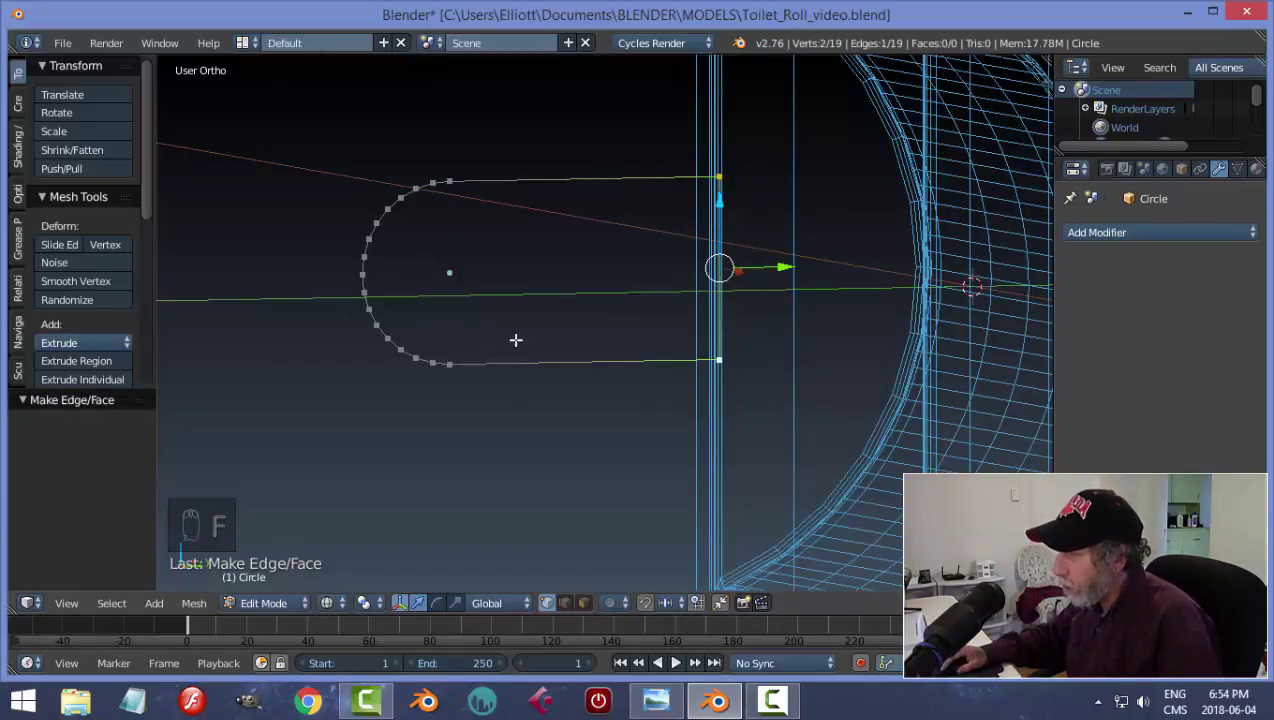
{"action": "key", "text": "a"}
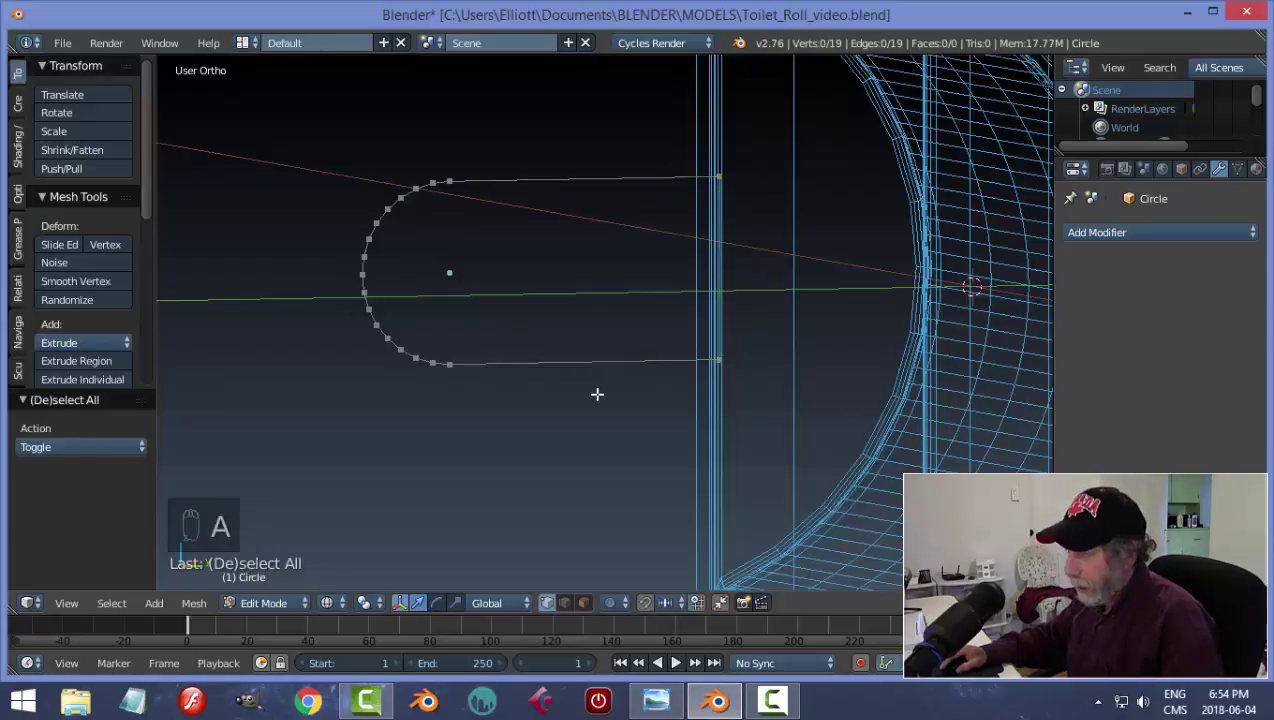
{"action": "key", "text": "a"}
{"action": "middle_click_drag", "start_coordinate": [574, 395], "coordinate": [611, 418]}
{"action": "key", "text": "f"}
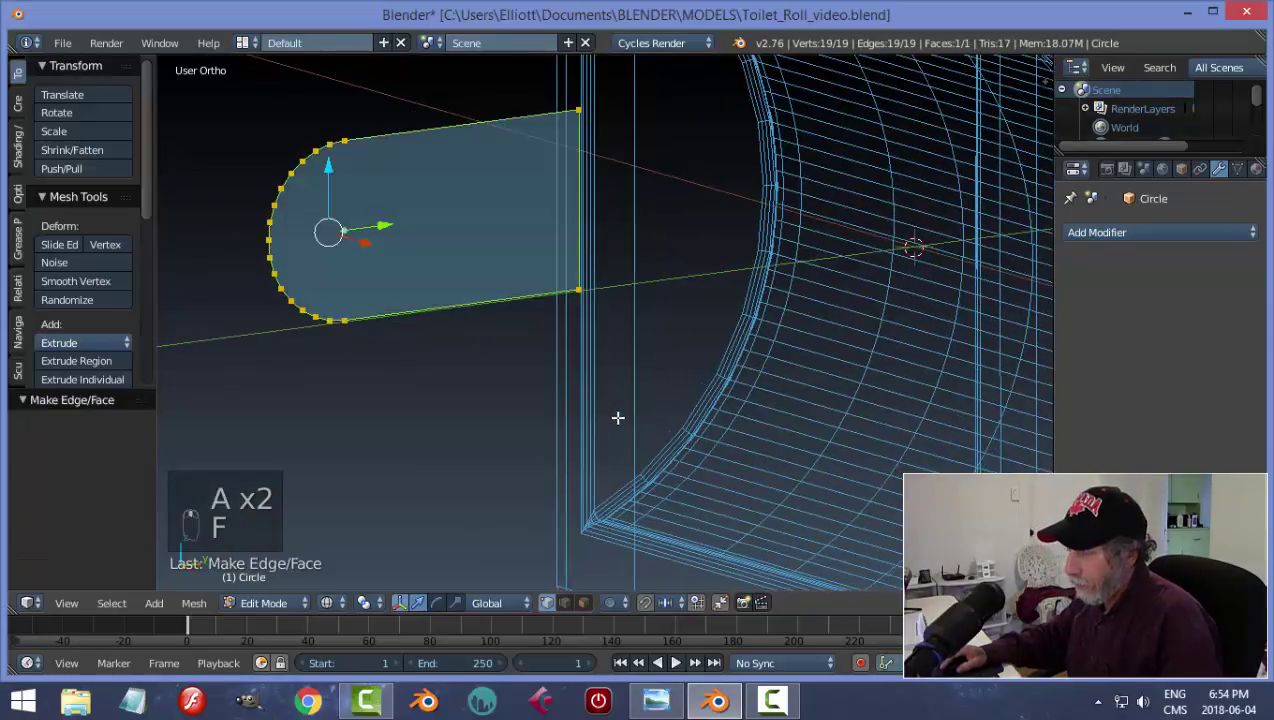
- Extrude the rounded face about 0.076 along positive X to give the arm thickness
{"action": "key", "text": "KP_1"}
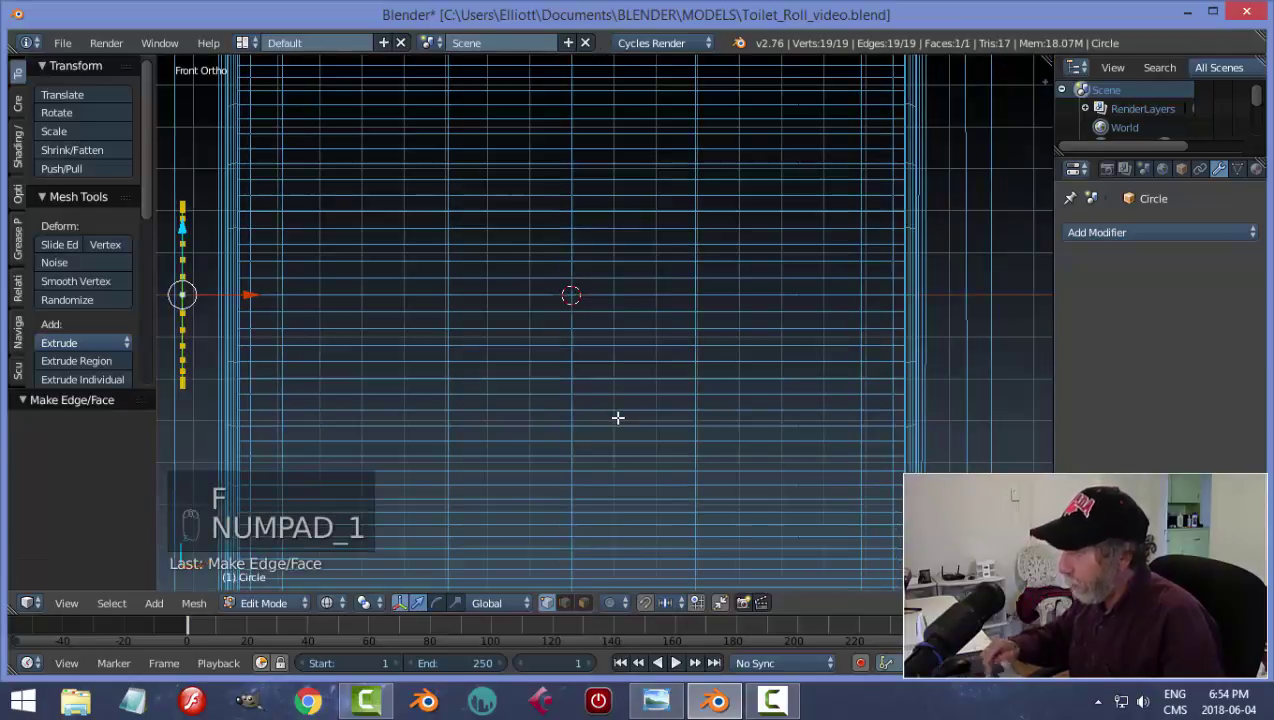
{"action": "scroll", "coordinate": [427, 347], "scroll_direction": "down", "scroll_amount": 3}
{"action": "scroll", "coordinate": [446, 316], "scroll_direction": "up", "scroll_amount": 3}
{"action": "middle_click_drag", "start_coordinate": [467, 302], "coordinate": [634, 314], "text": "shift"}
{"action": "key", "text": "e"}
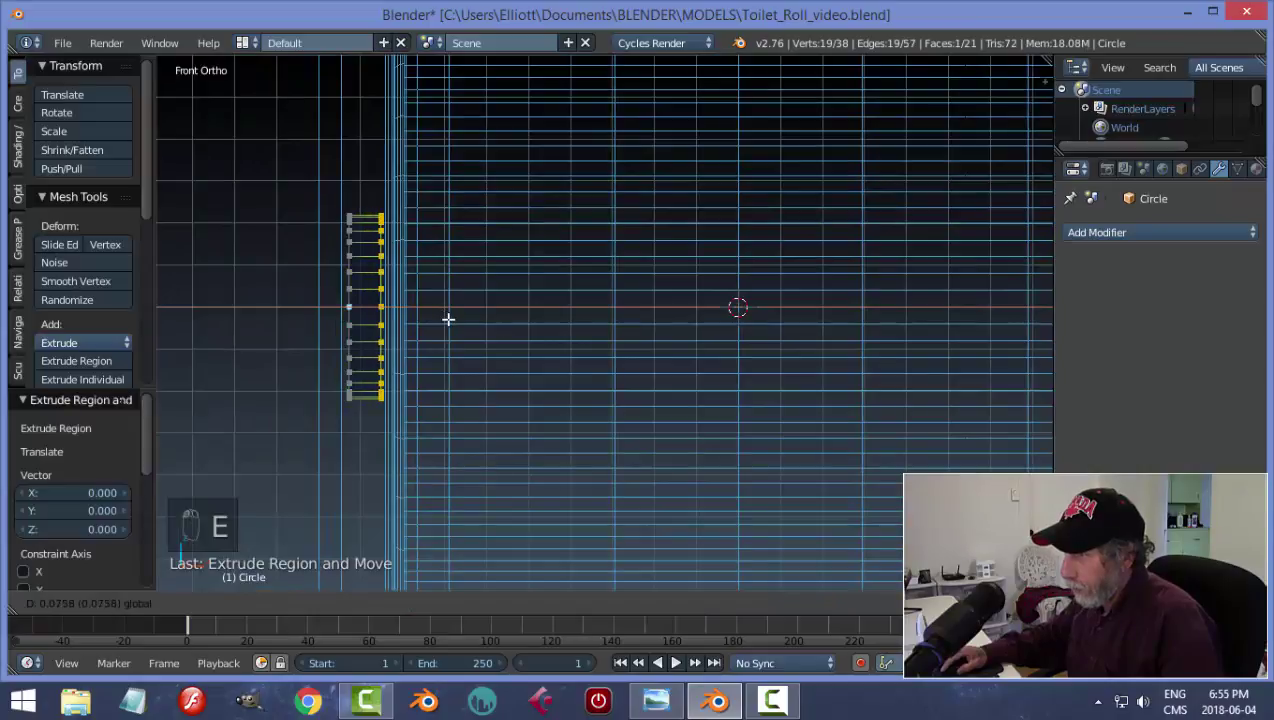
{"action": "left_click", "coordinate": [448, 319]}
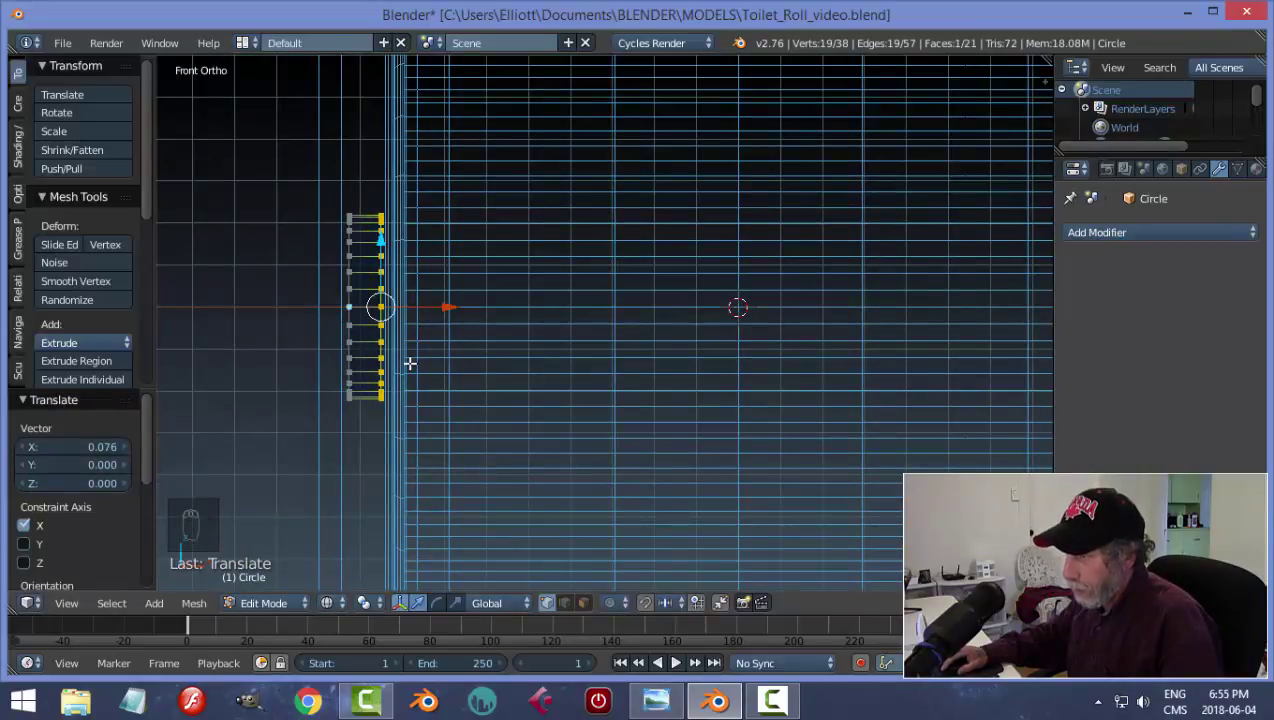
- Move the arm's outer-side vertices slightly along negative X to thicken it, and return the view to solid shading
{"action": "key", "text": "a"}
{"action": "key", "text": "b"}
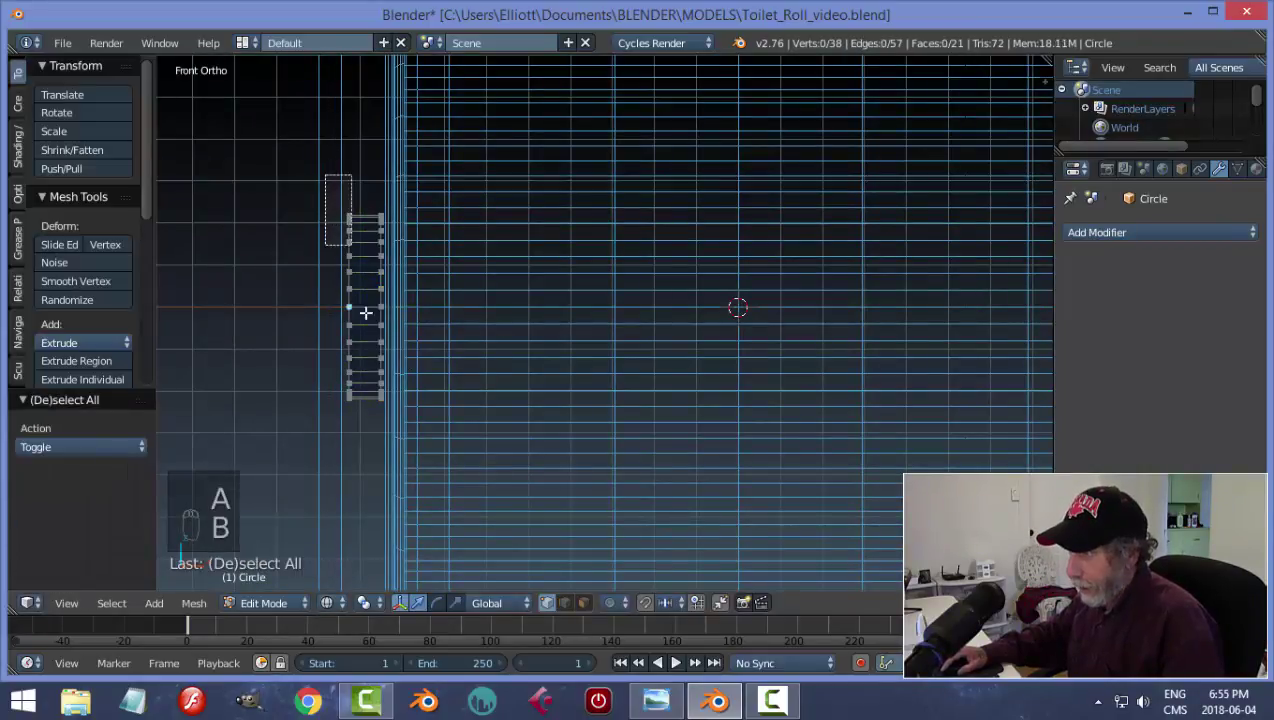
{"action": "left_click_drag", "start_coordinate": [335, 197], "coordinate": [368, 426]}
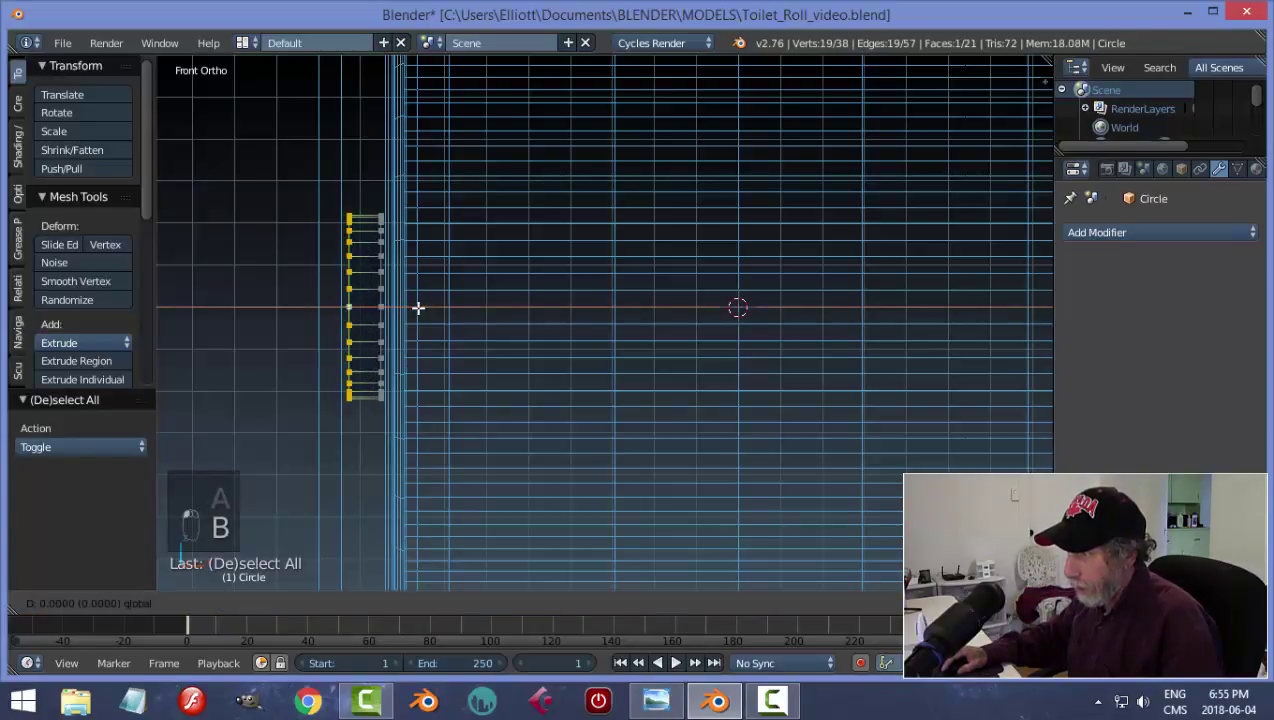
{"action": "left_click_drag", "start_coordinate": [419, 309], "coordinate": [416, 309]}
{"action": "key", "text": "a"}
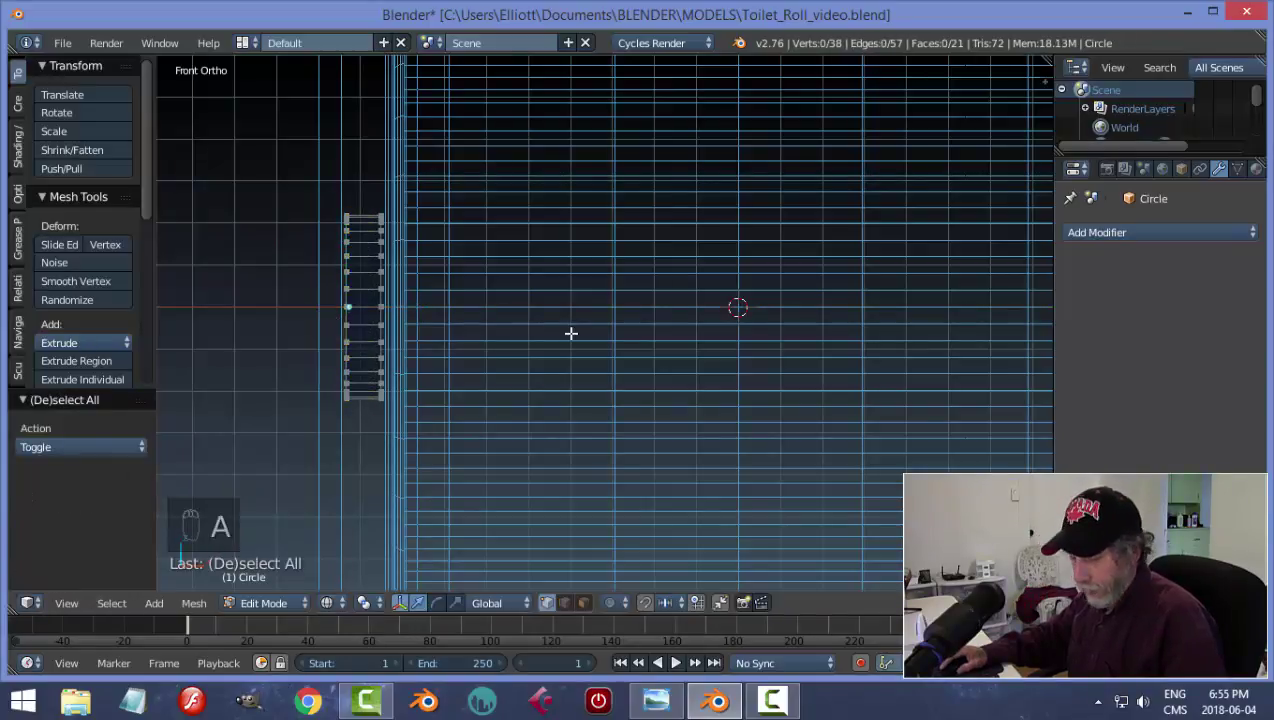
{"action": "key", "text": "z"}
{"action": "left_click", "coordinate": [578, 437]}
{"action": "mouse_move", "coordinate": [578, 437]}
{"action": "middle_mouse_down"}
{"action": "mouse_move", "coordinate": [520, 378]}
{"action": "mouse_move", "coordinate": [603, 424]}
{"action": "mouse_move", "coordinate": [606, 452]}
{"action": "mouse_move", "coordinate": [501, 455]}
{"action": "mouse_move", "coordinate": [471, 413]}
{"action": "middle_mouse_up"}
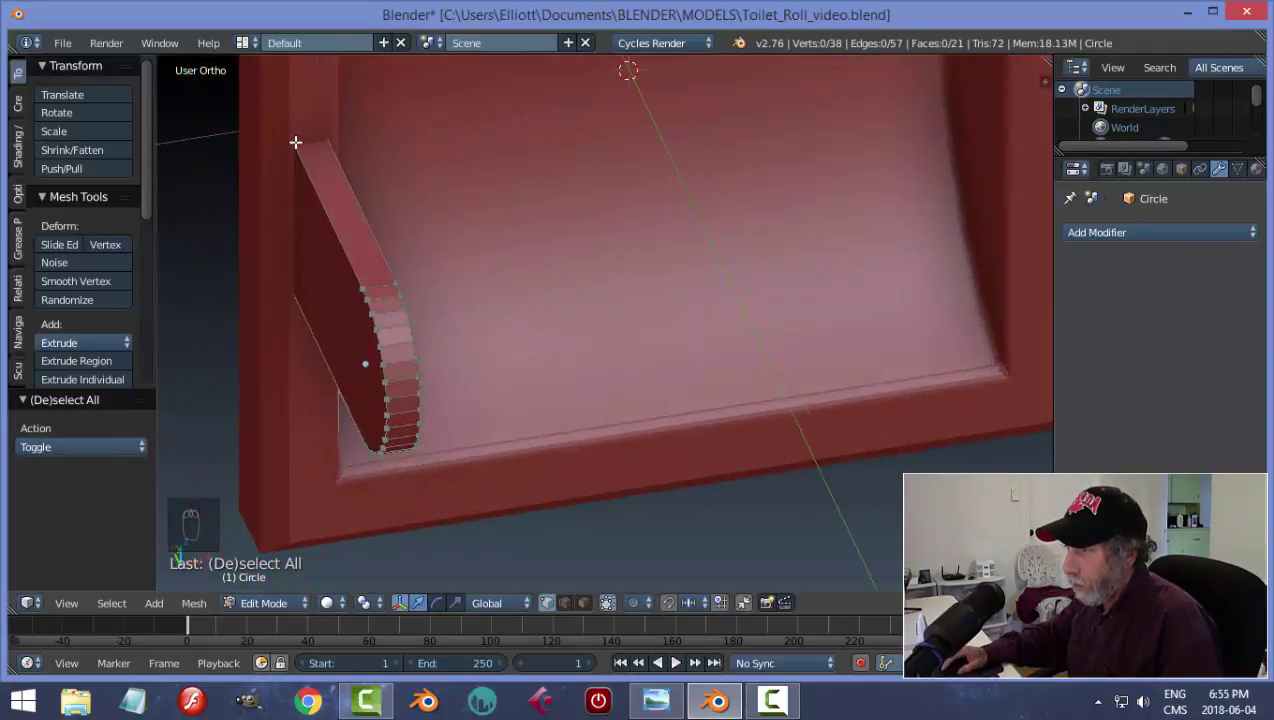
- Return the arm to Object Mode and apply its rotation and scale
{"action": "middle_click_drag", "start_coordinate": [482, 249], "coordinate": [526, 245]}
{"action": "key", "text": "Tab"}
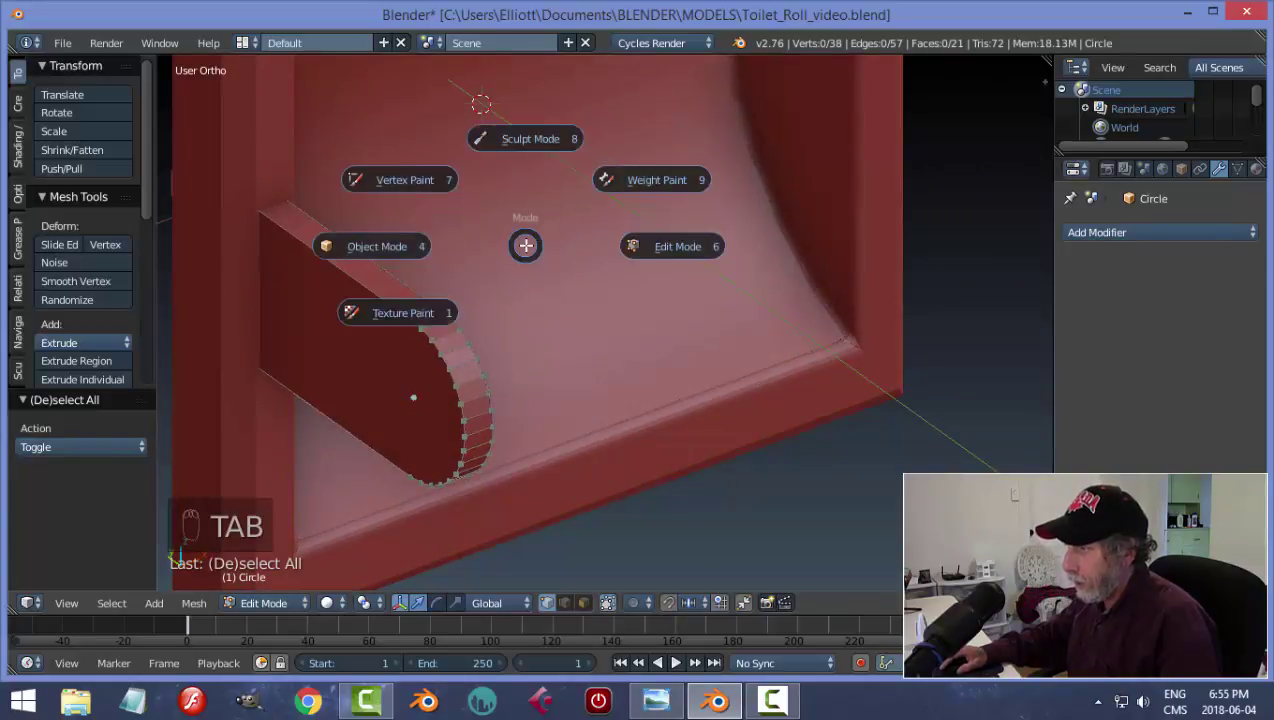
{"action": "left_click", "coordinate": [417, 246]}
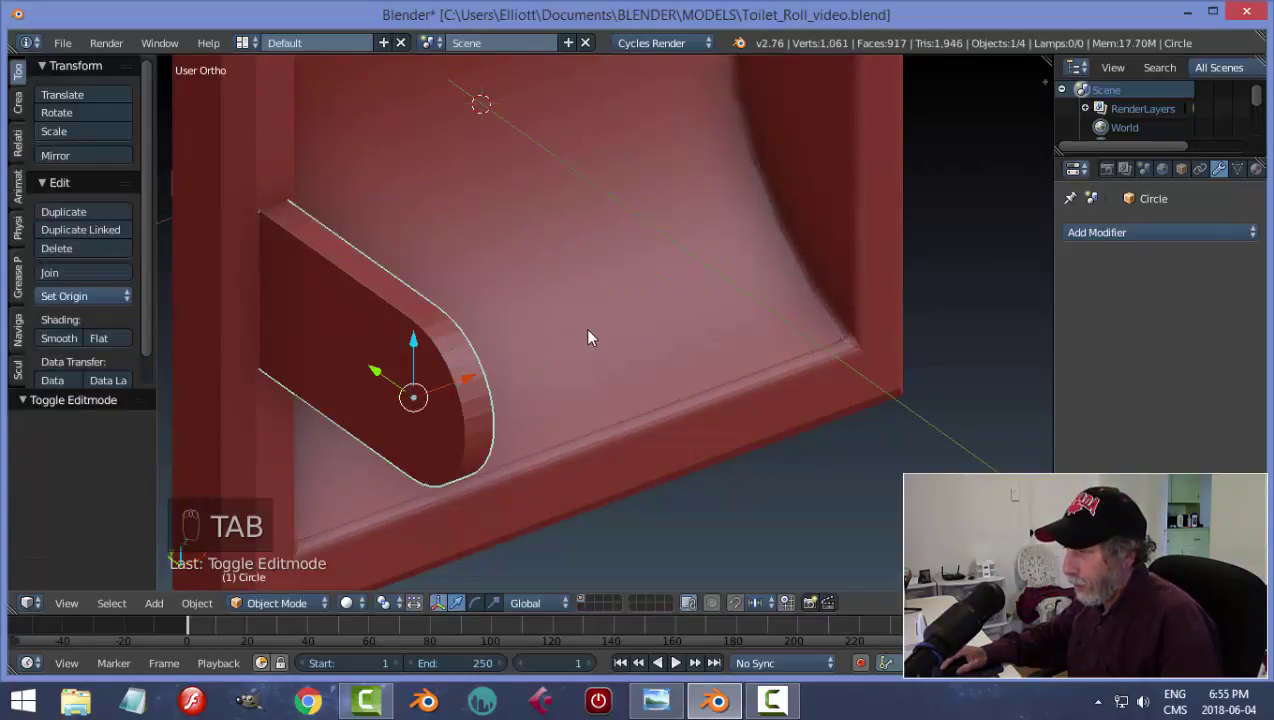
{"action": "middle_click_drag", "start_coordinate": [589, 336], "coordinate": [822, 304]}
{"action": "key", "text": "n"}
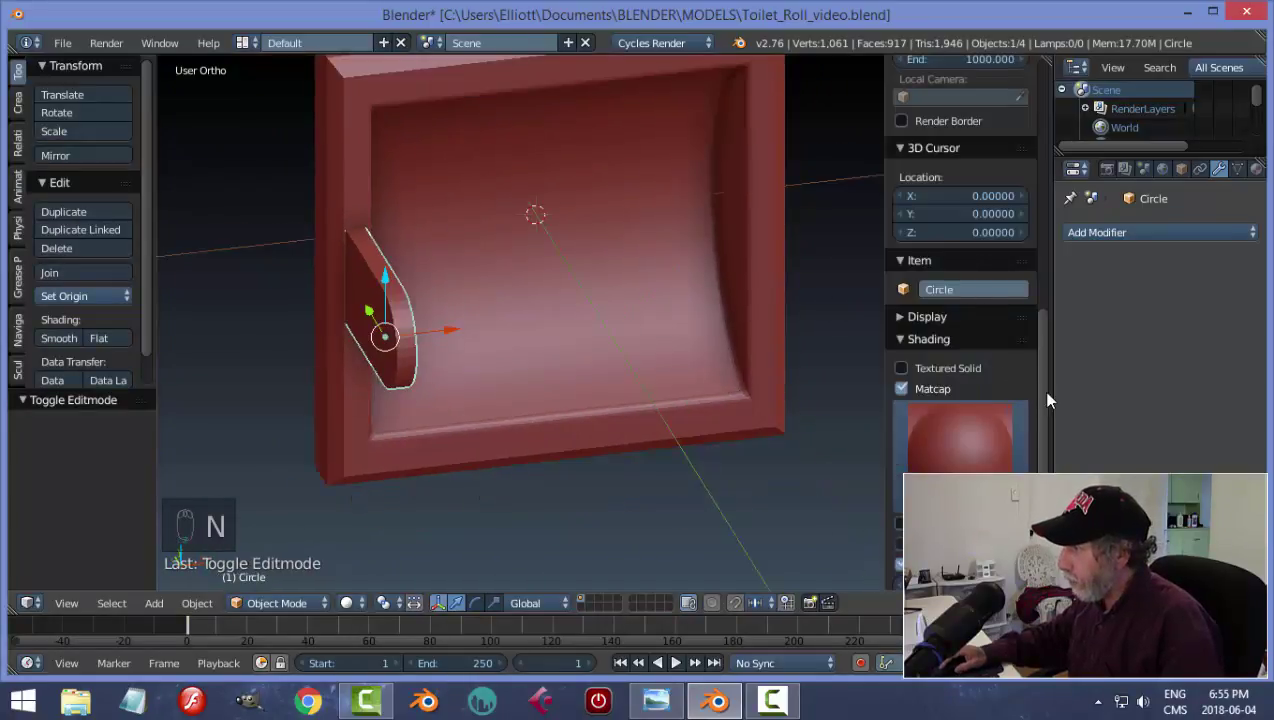
{"action": "left_click_drag", "start_coordinate": [1043, 402], "coordinate": [1050, 145]}
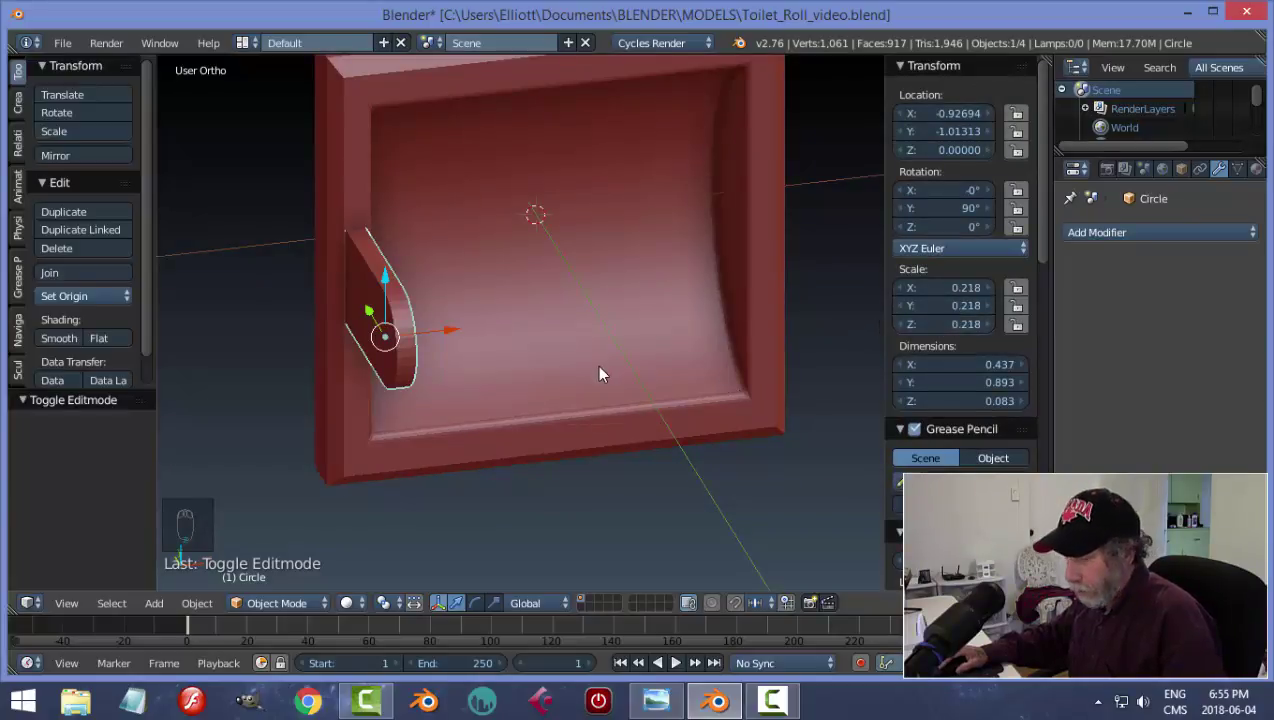
{"action": "key", "text": "ctrl+a"}
{"action": "left_click", "coordinate": [577, 424]}
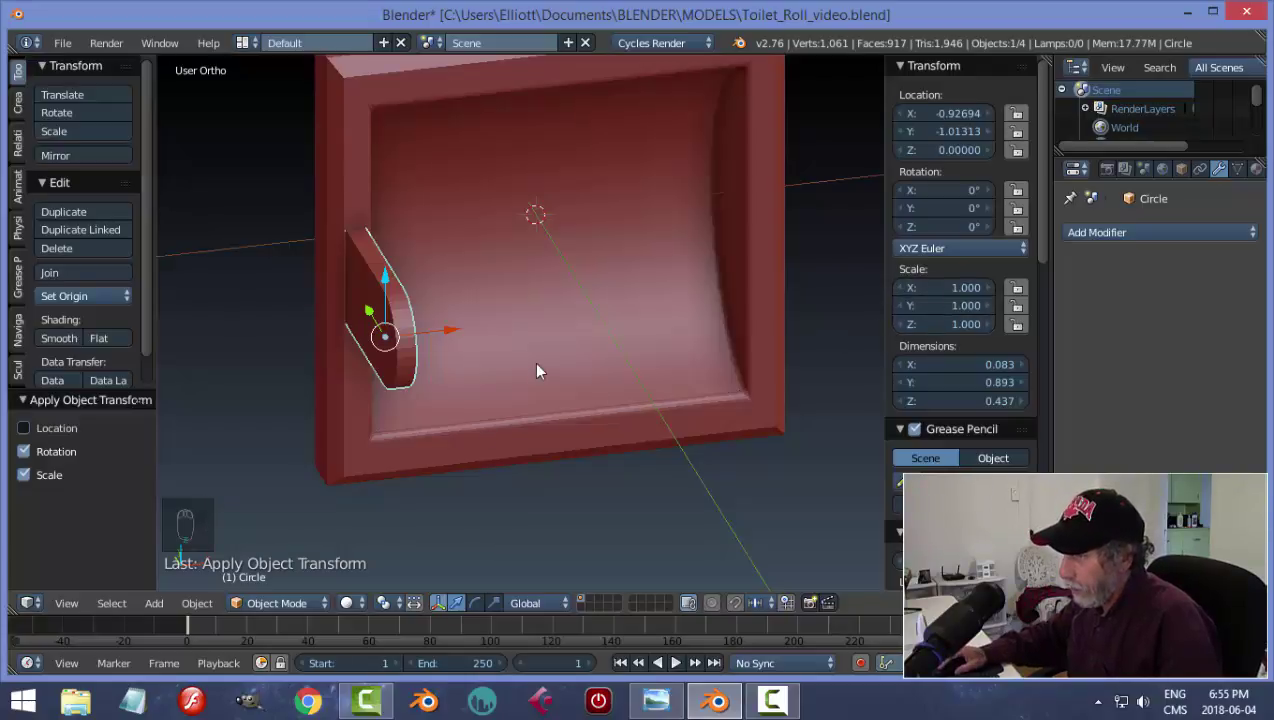
{"action": "middle_click_drag", "start_coordinate": [537, 371], "coordinate": [678, 354]}
{"action": "key", "text": "n"}
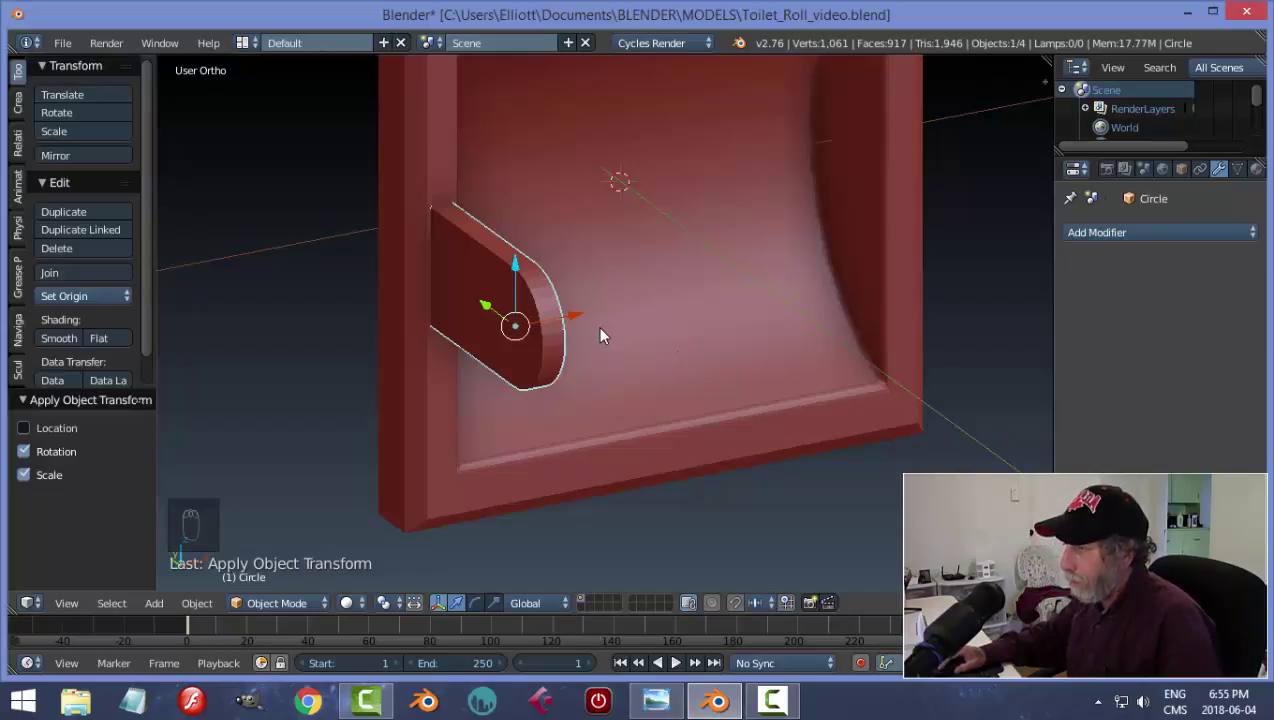
- Bevel the outline edge loops on both sides of the arm by about 0.013 with 4 segments
{"action": "key", "text": "Tab"}
{"action": "left_click", "coordinate": [743, 333]}
{"action": "key", "text": "ctrl+Tab"}
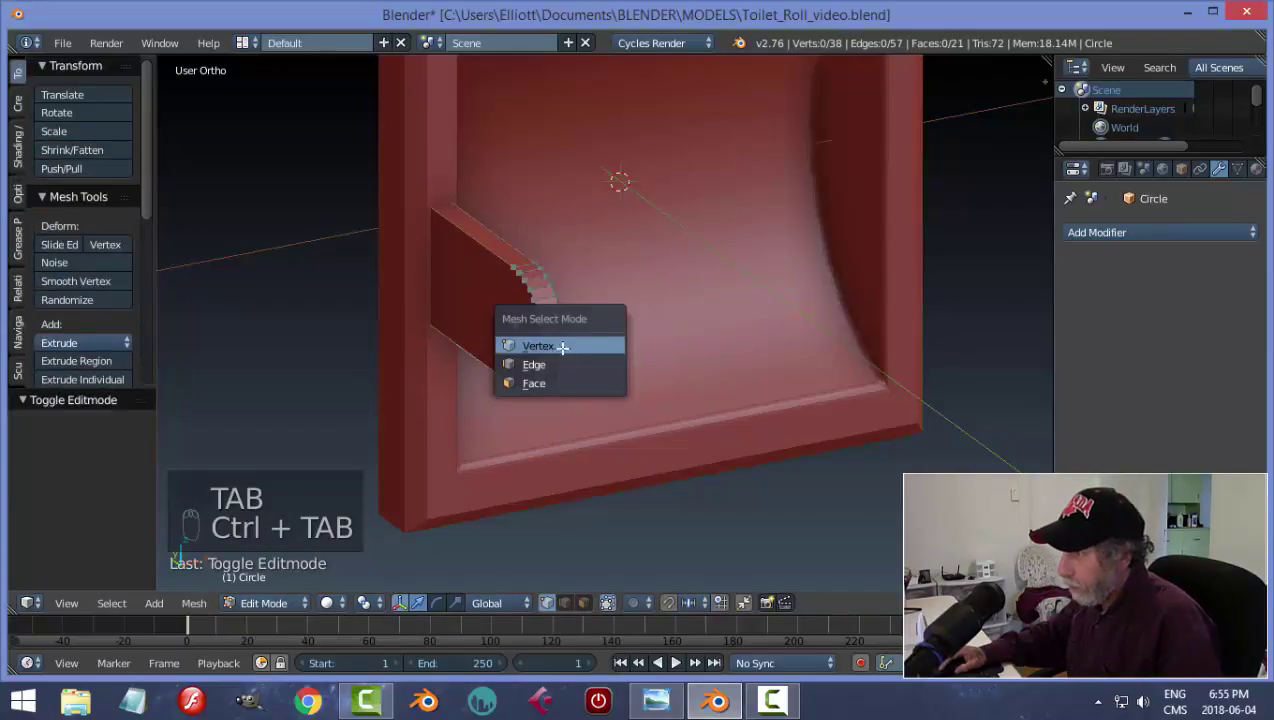
{"action": "left_click", "coordinate": [563, 362]}
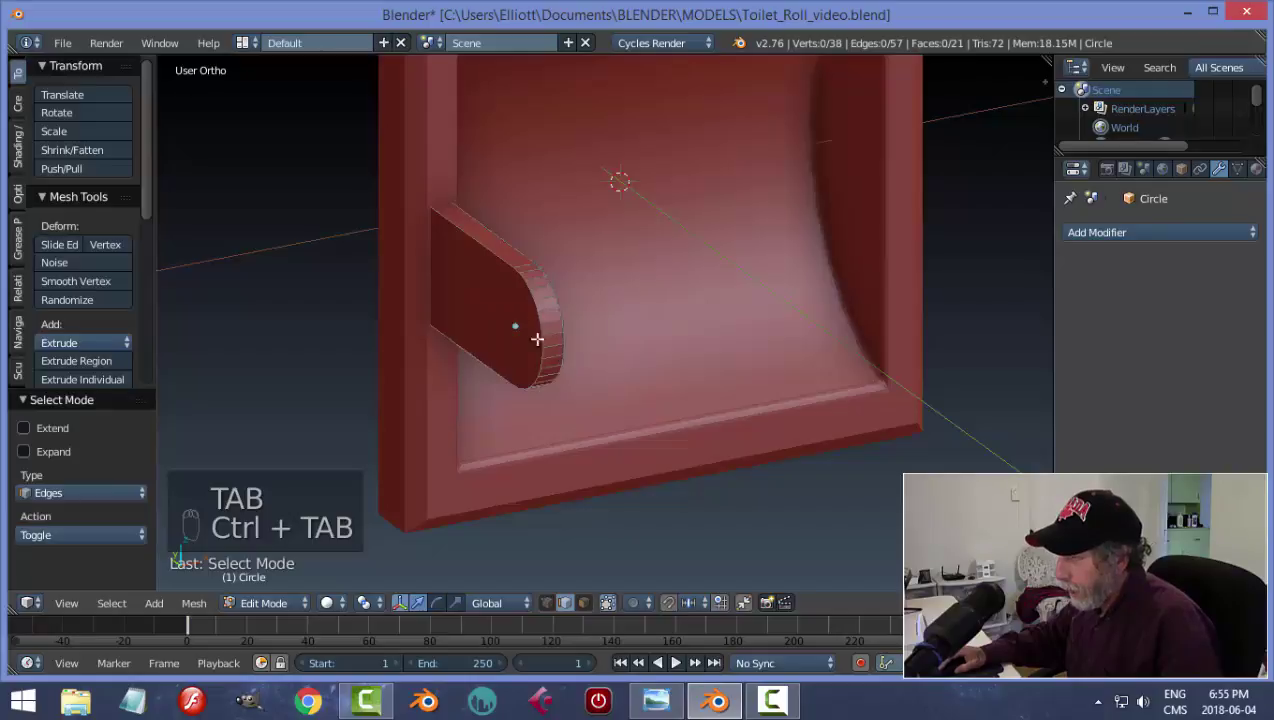
{"action": "left_click", "coordinate": [495, 256], "text": "alt"}
{"action": "left_click", "coordinate": [506, 244], "text": "alt+shift"}
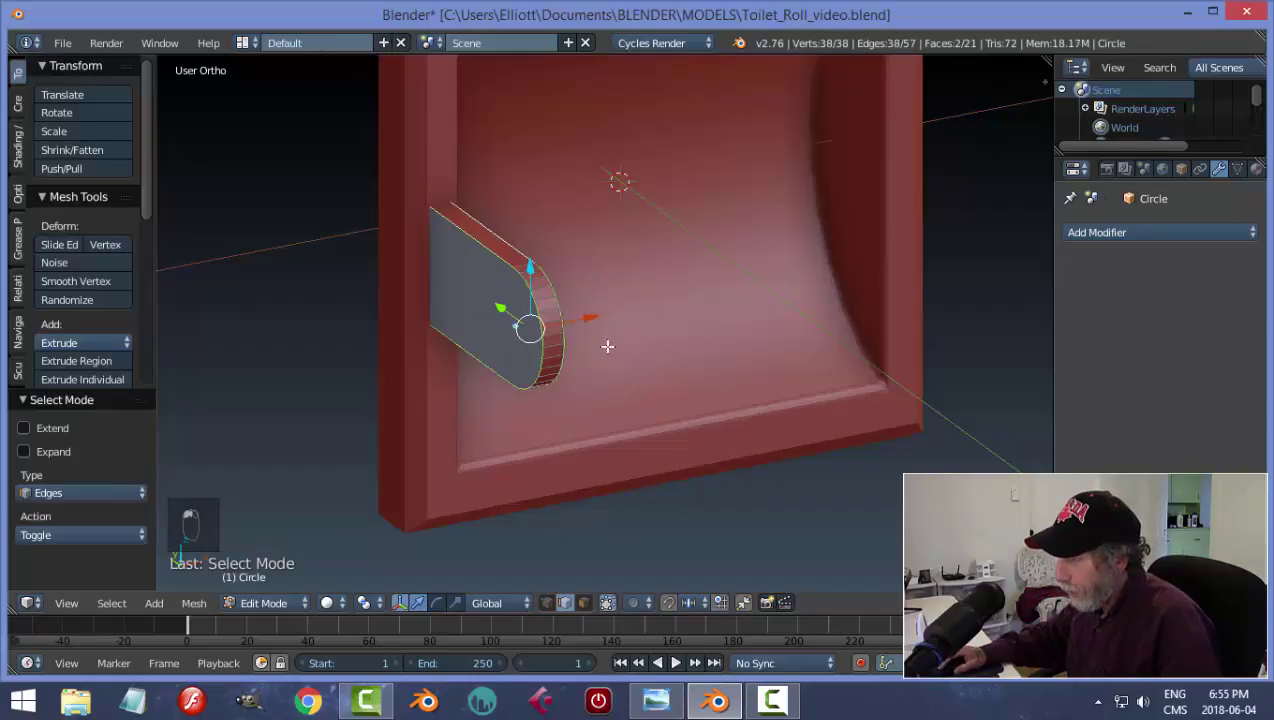
{"action": "middle_click_drag", "start_coordinate": [504, 240], "coordinate": [496, 273]}
{"action": "scroll", "coordinate": [562, 283], "scroll_direction": "up", "scroll_amount": 4}
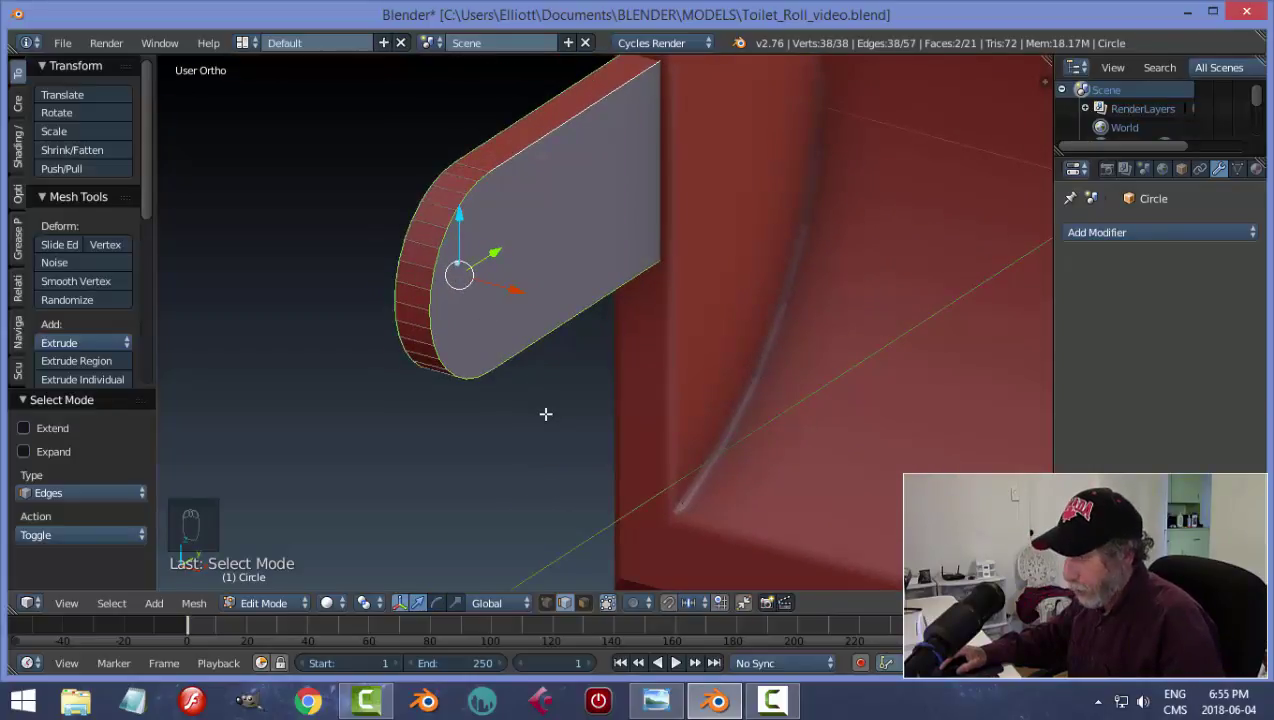
{"action": "key", "text": "ctrl+b"}
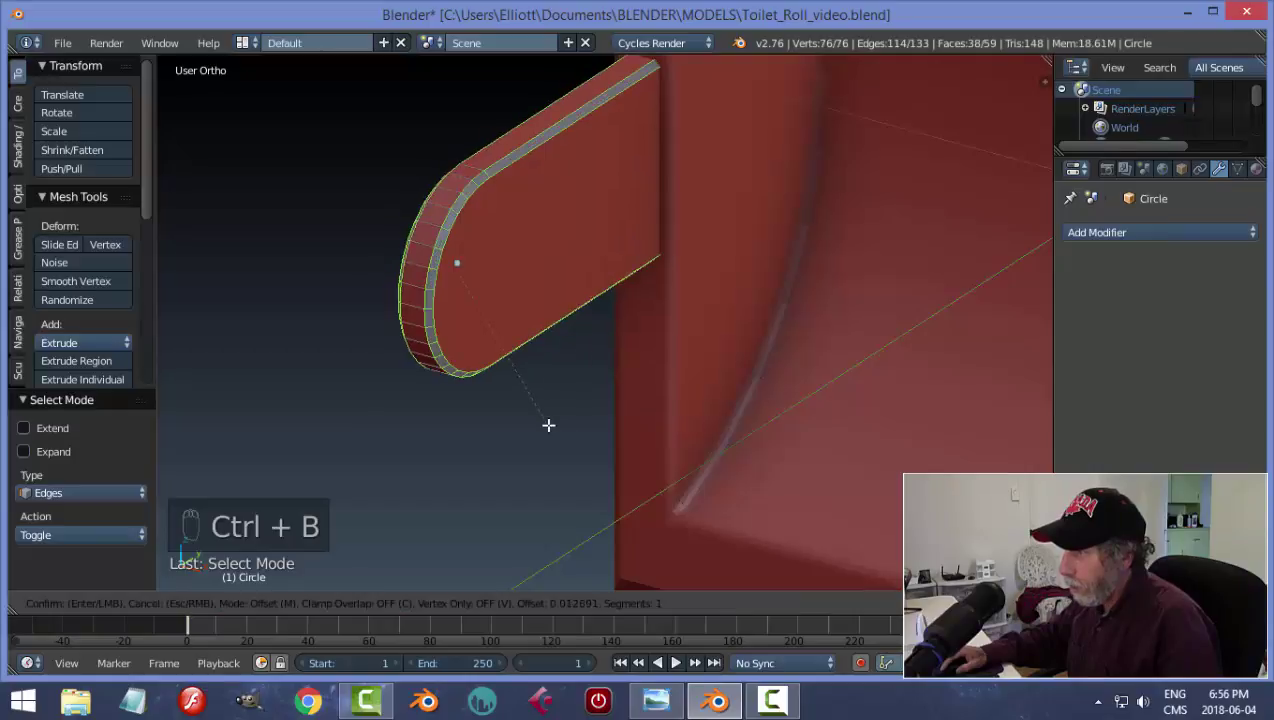
{"action": "scroll", "coordinate": [548, 425], "scroll_direction": "up", "scroll_amount": 2}
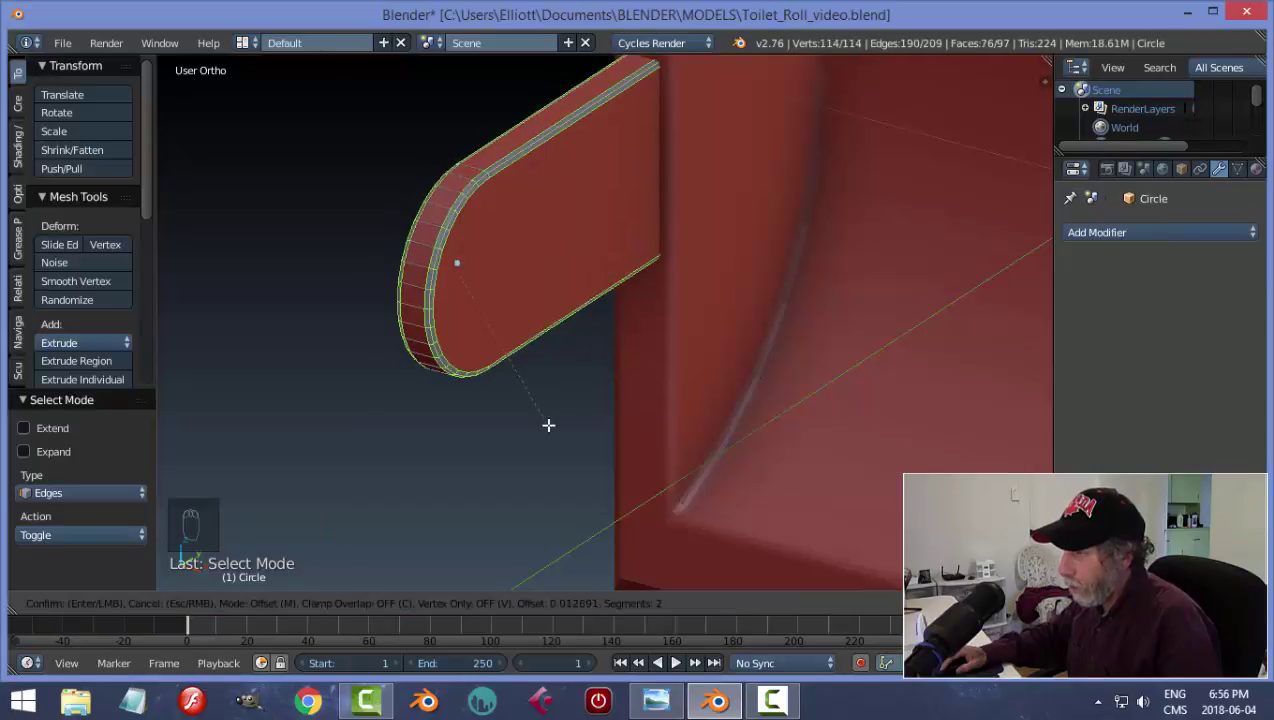
{"action": "scroll", "coordinate": [548, 425], "scroll_direction": "up", "scroll_amount": 1}
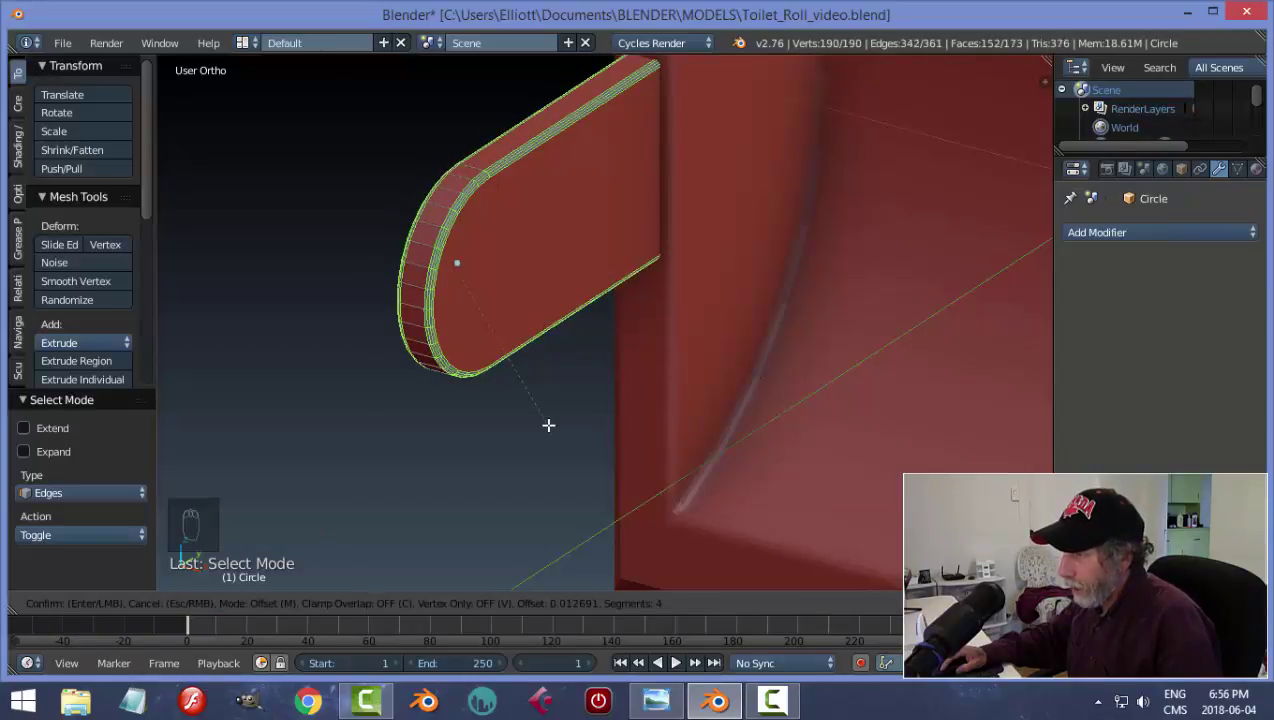
{"action": "left_click", "coordinate": [548, 425]}
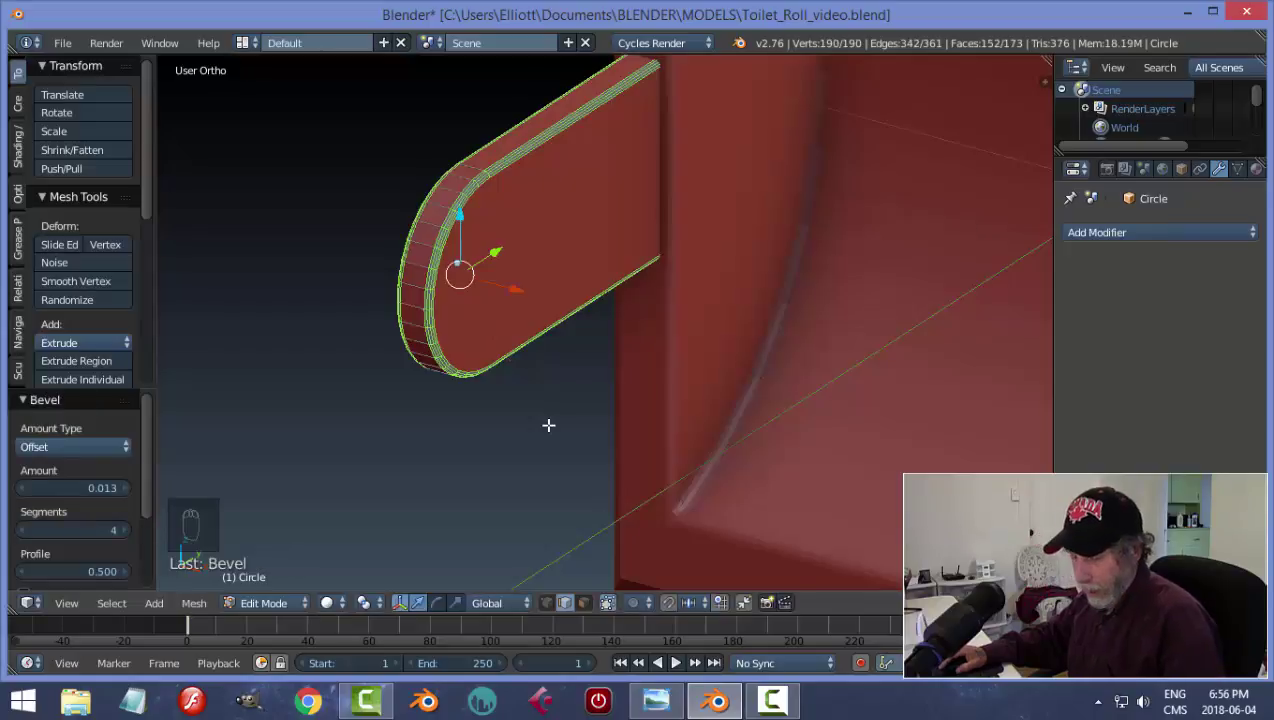
- Apply smooth shading to the arm in Object Mode and save the file over the existing one
{"action": "key", "text": "a"}
{"action": "key", "text": "Tab"}
{"action": "left_click", "coordinate": [415, 426]}
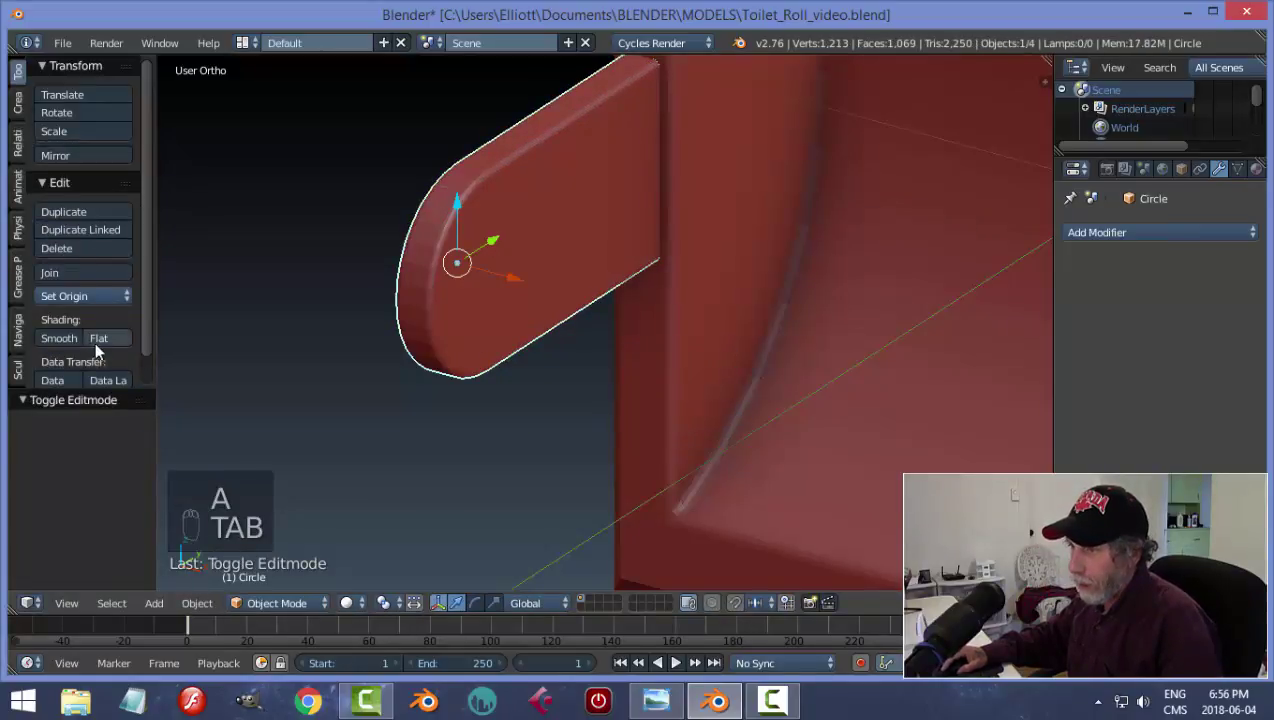
{"action": "left_click", "coordinate": [60, 338]}
{"action": "middle_click_drag", "start_coordinate": [618, 399], "coordinate": [515, 367]}
{"action": "key", "text": "a"}
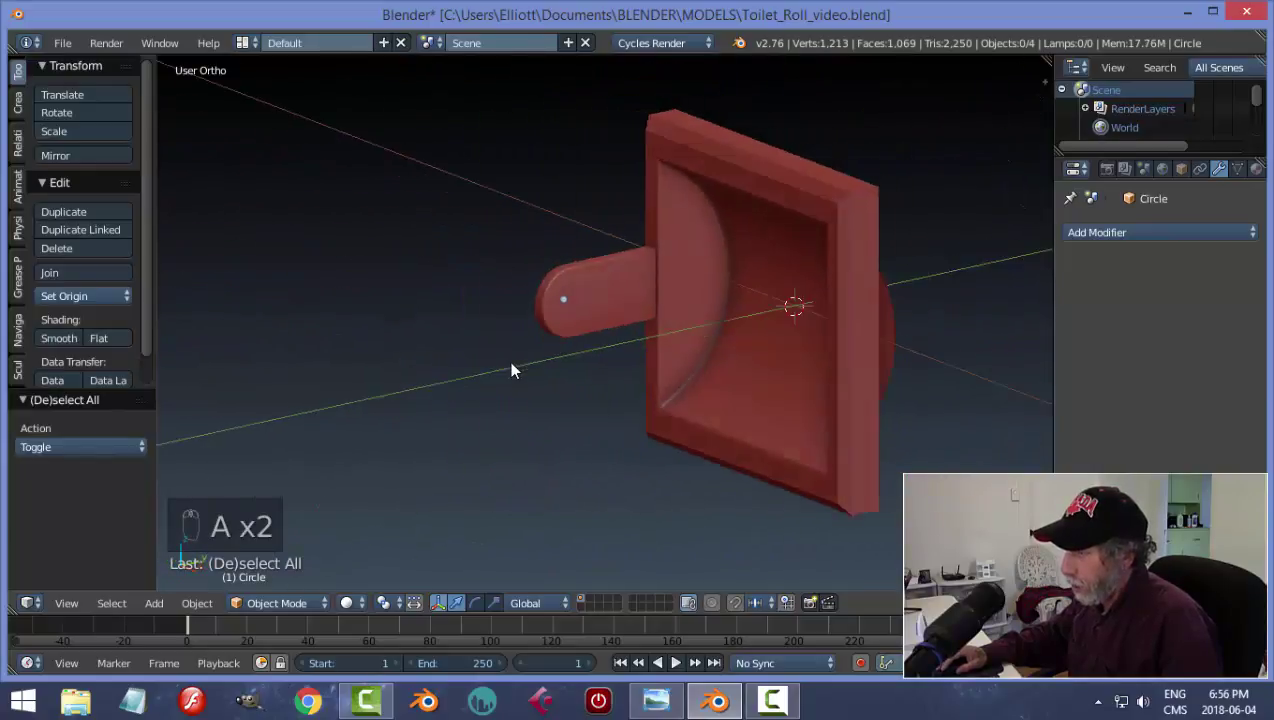
{"action": "key", "text": "ctrl+s"}
{"action": "left_click", "coordinate": [660, 353]}
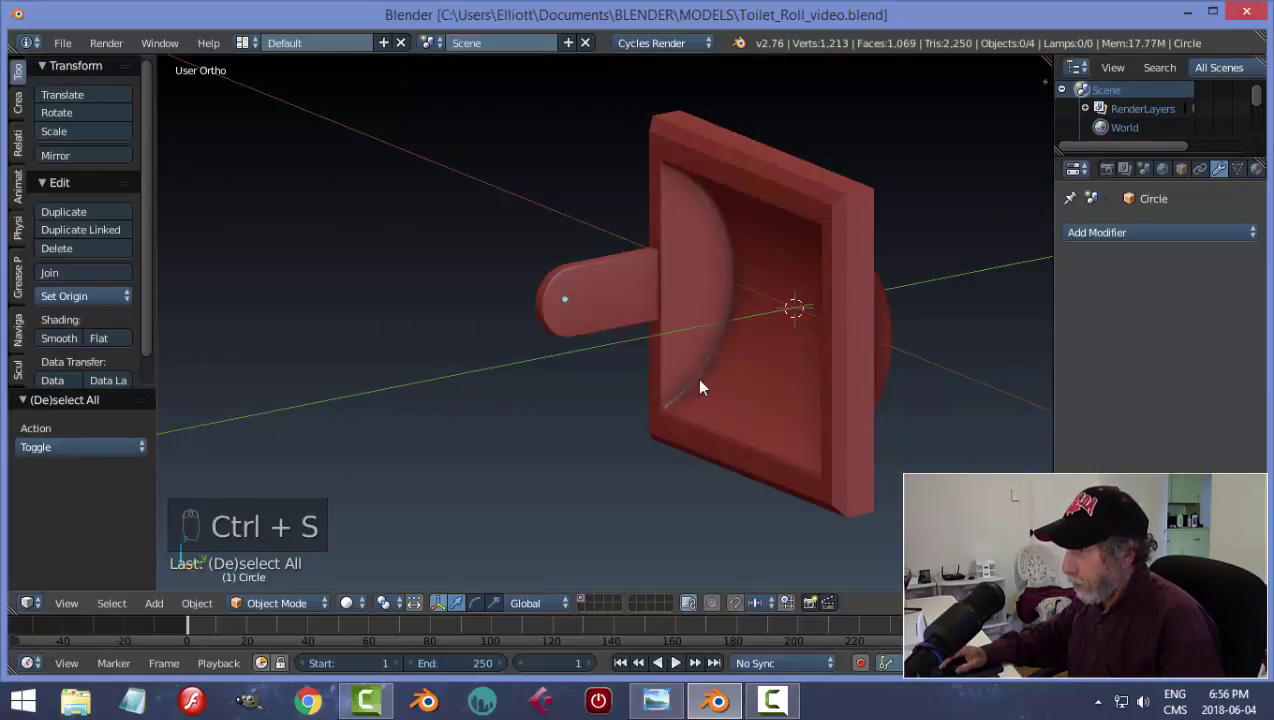
- Snap the 3D cursor to the arm's origin and add a mesh circle with 32 vertices there
{"action": "scroll", "coordinate": [720, 380], "scroll_direction": "up", "scroll_amount": 2}
{"action": "middle_click_drag", "start_coordinate": [692, 389], "coordinate": [670, 381]}
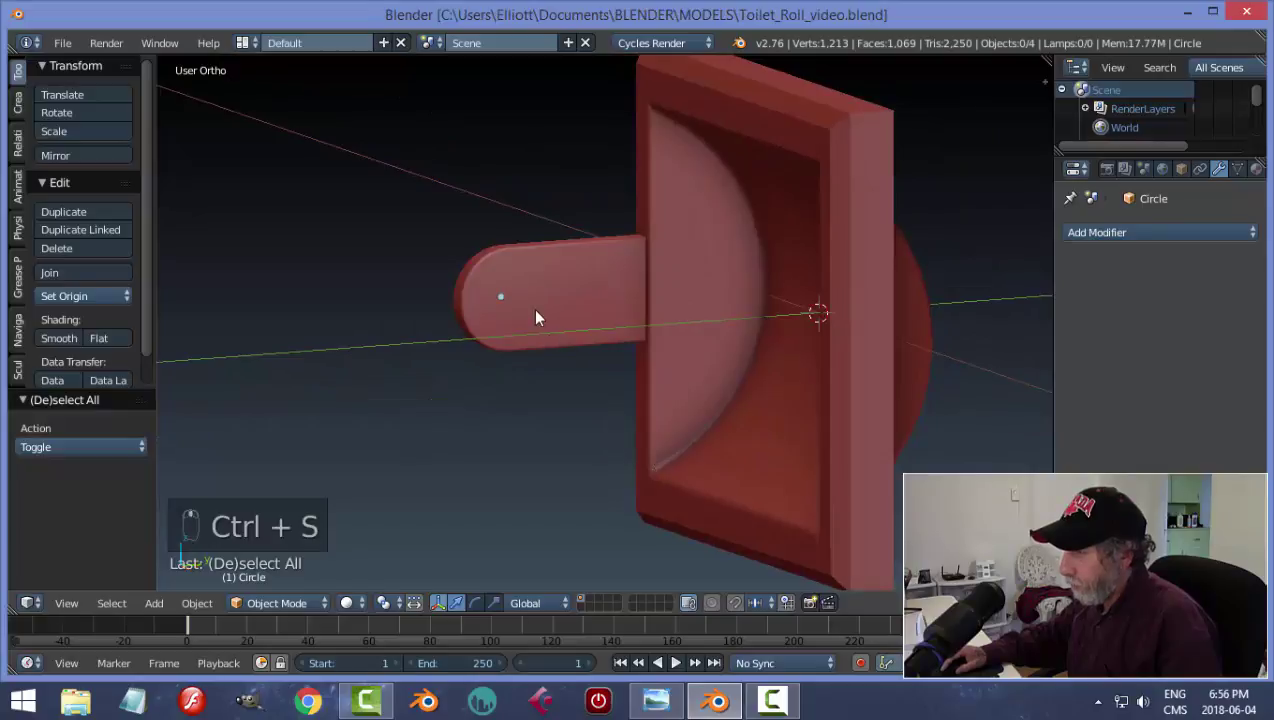
{"action": "right_click", "coordinate": [536, 317]}
{"action": "key", "text": "shift+s"}
{"action": "left_click", "coordinate": [631, 344]}
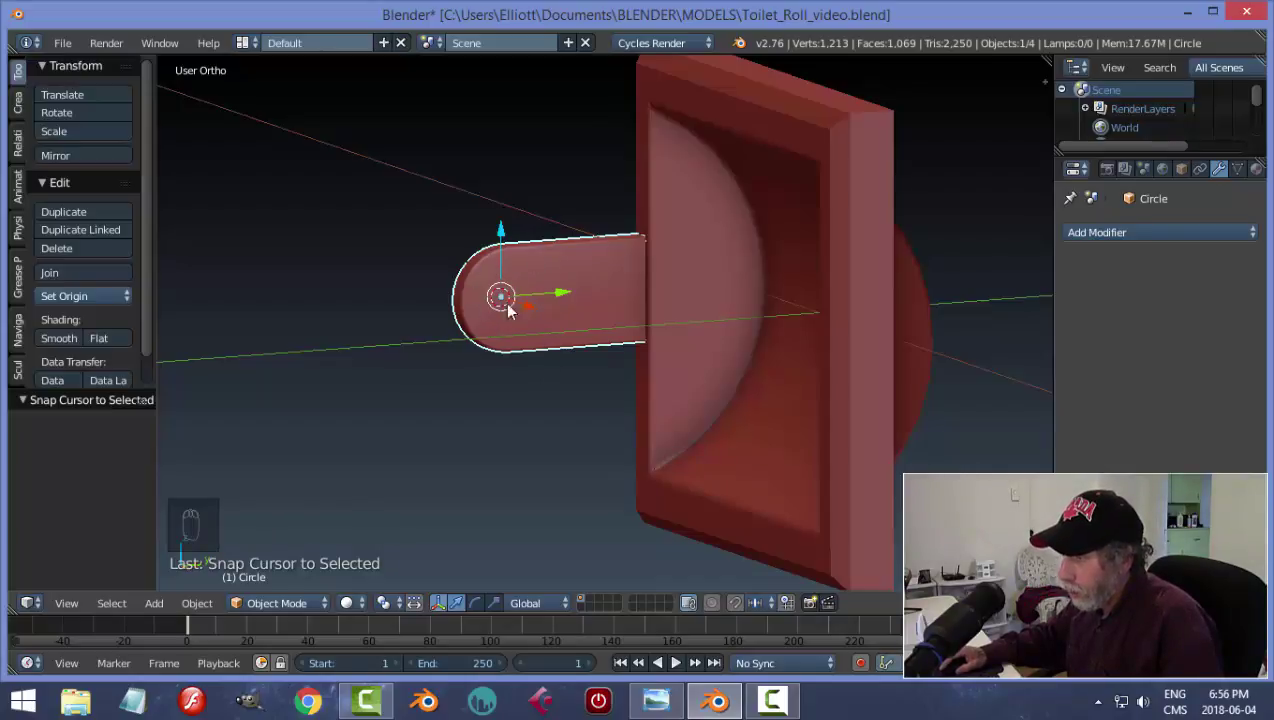
{"action": "key", "text": "shift+a"}
{"action": "mouse_move", "coordinate": [523, 325]}
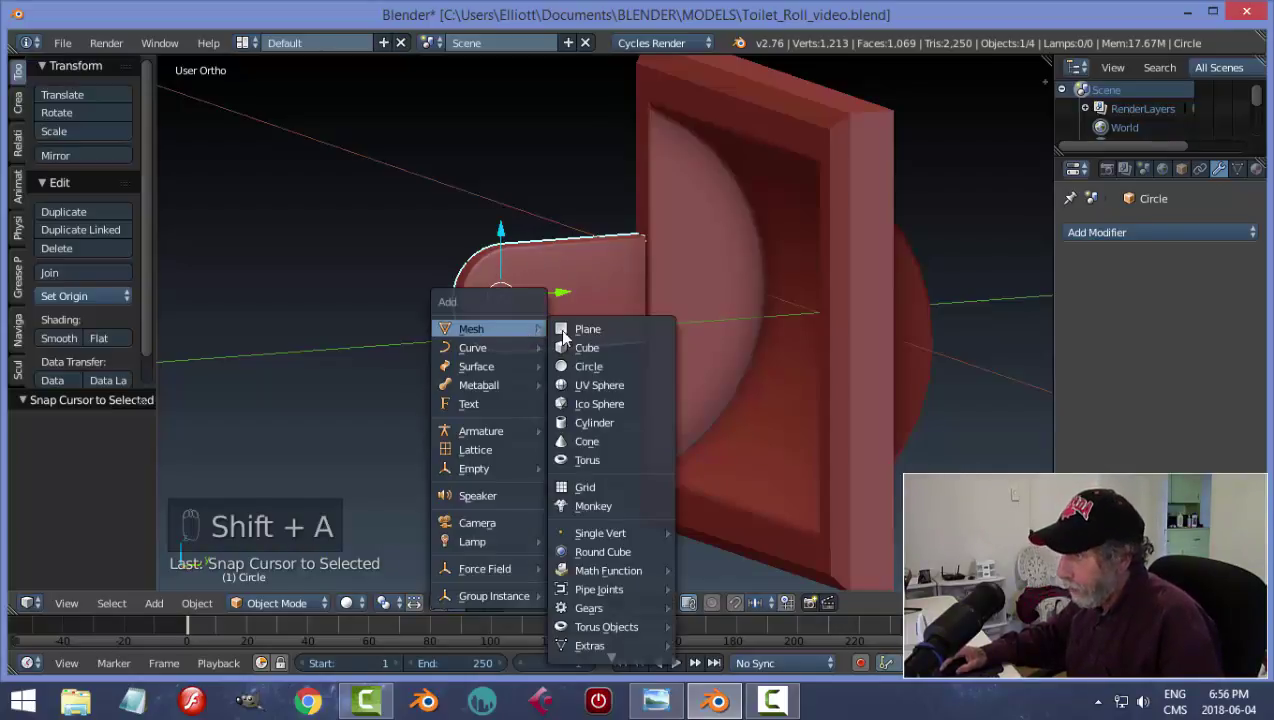
{"action": "left_click", "coordinate": [580, 362]}
- Rotate the new circle 90° about the Y axis so it lies parallel to the arm's side face
{"action": "middle_click_drag", "start_coordinate": [580, 358], "coordinate": [553, 360]}
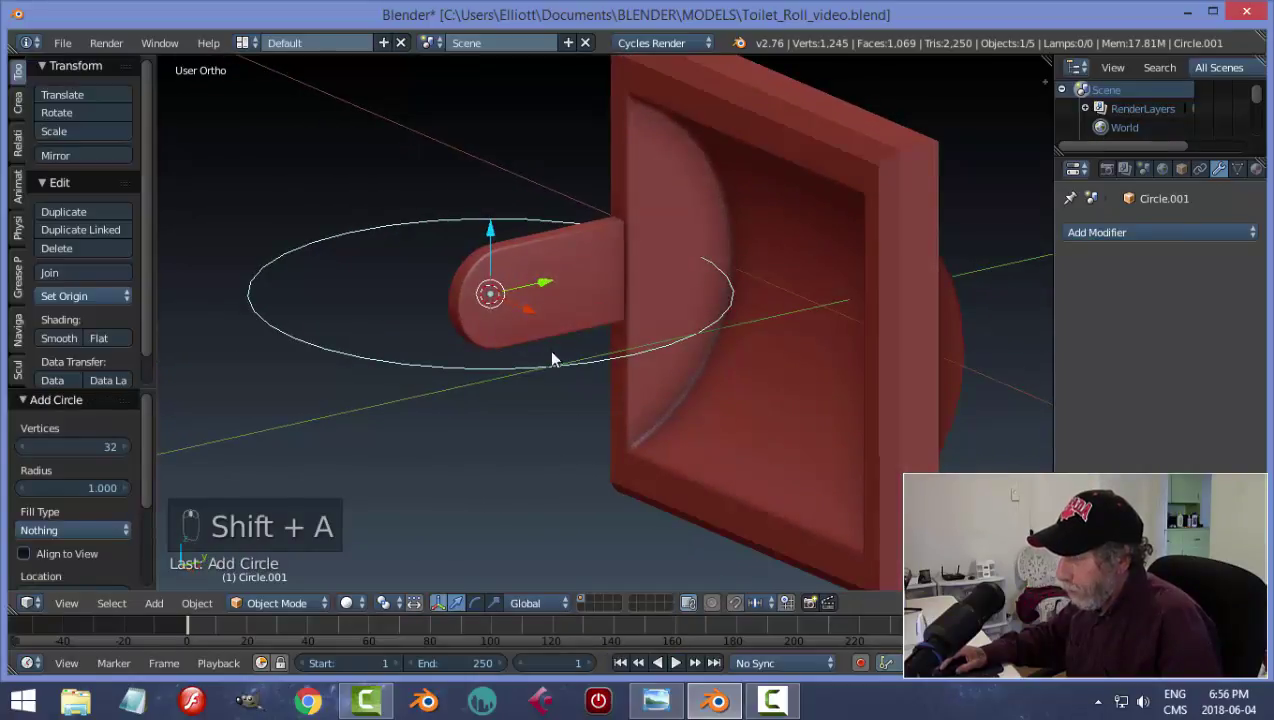
{"action": "key", "text": "r"}
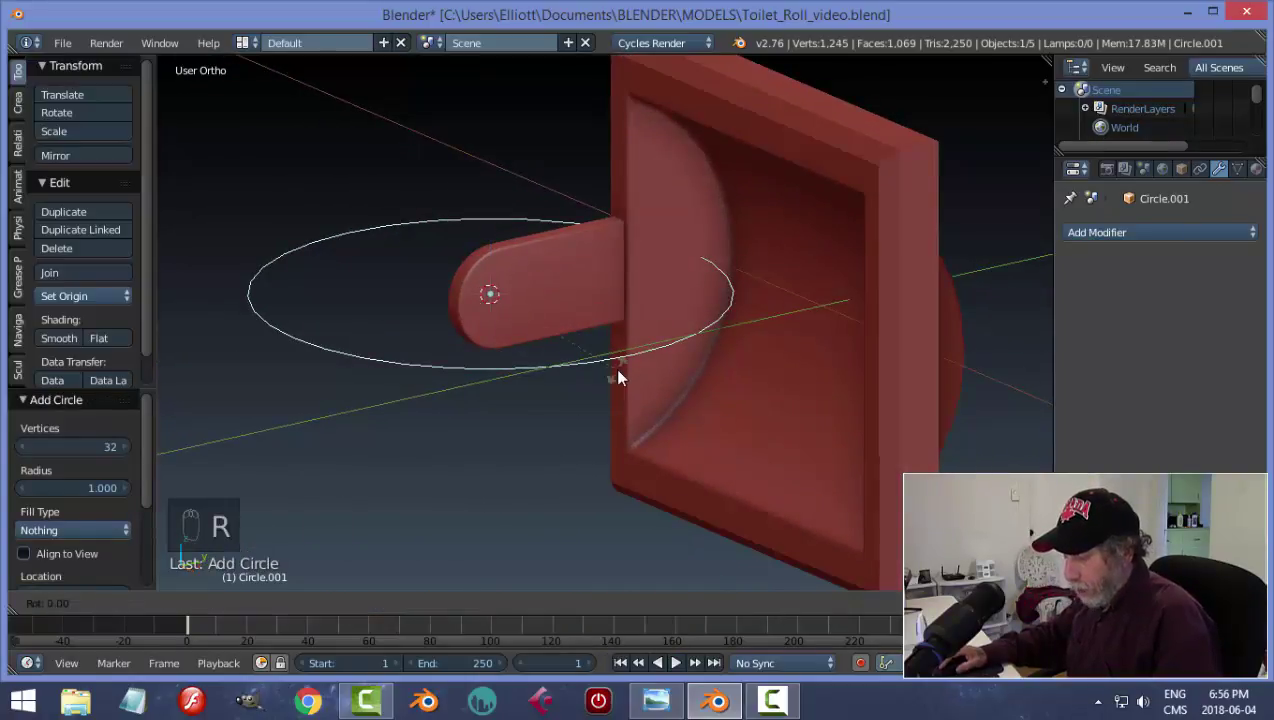
{"action": "key", "text": "y"}
{"action": "key", "text": "9"}
{"action": "key", "text": "0"}
{"action": "key", "text": "Return"}
- Scale the circle down to fit within the arm's rounded end and move it about 0.121 along positive X
{"action": "key", "text": "s"}
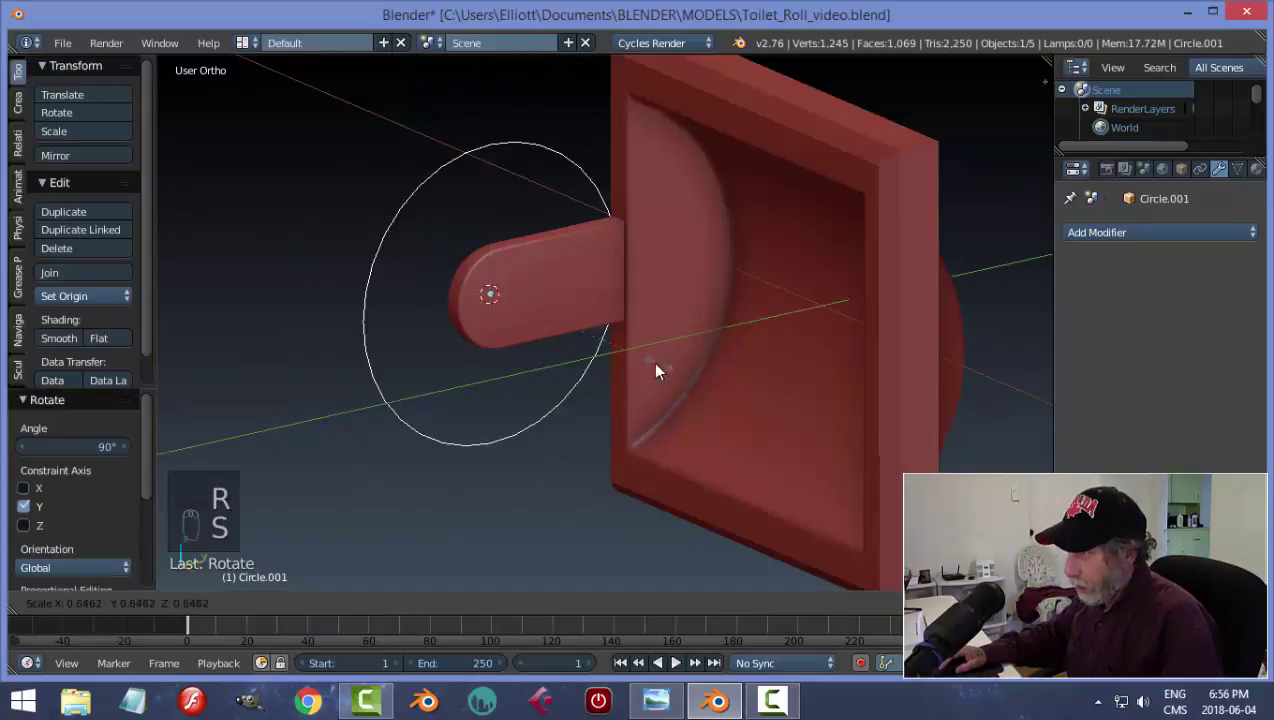
{"action": "left_click", "coordinate": [496, 341]}
{"action": "left_click_drag", "start_coordinate": [510, 311], "coordinate": [538, 321]}
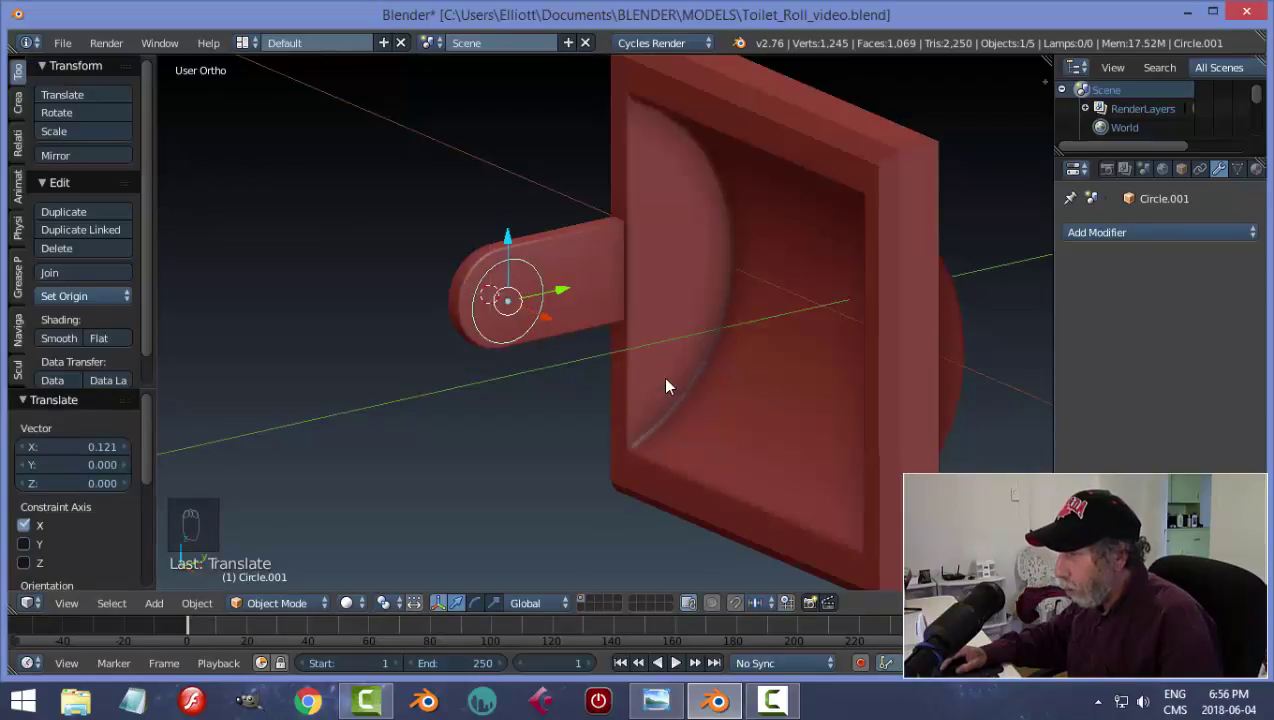
{"action": "middle_click_drag", "start_coordinate": [635, 375], "coordinate": [611, 352]}
{"action": "key", "text": "s"}
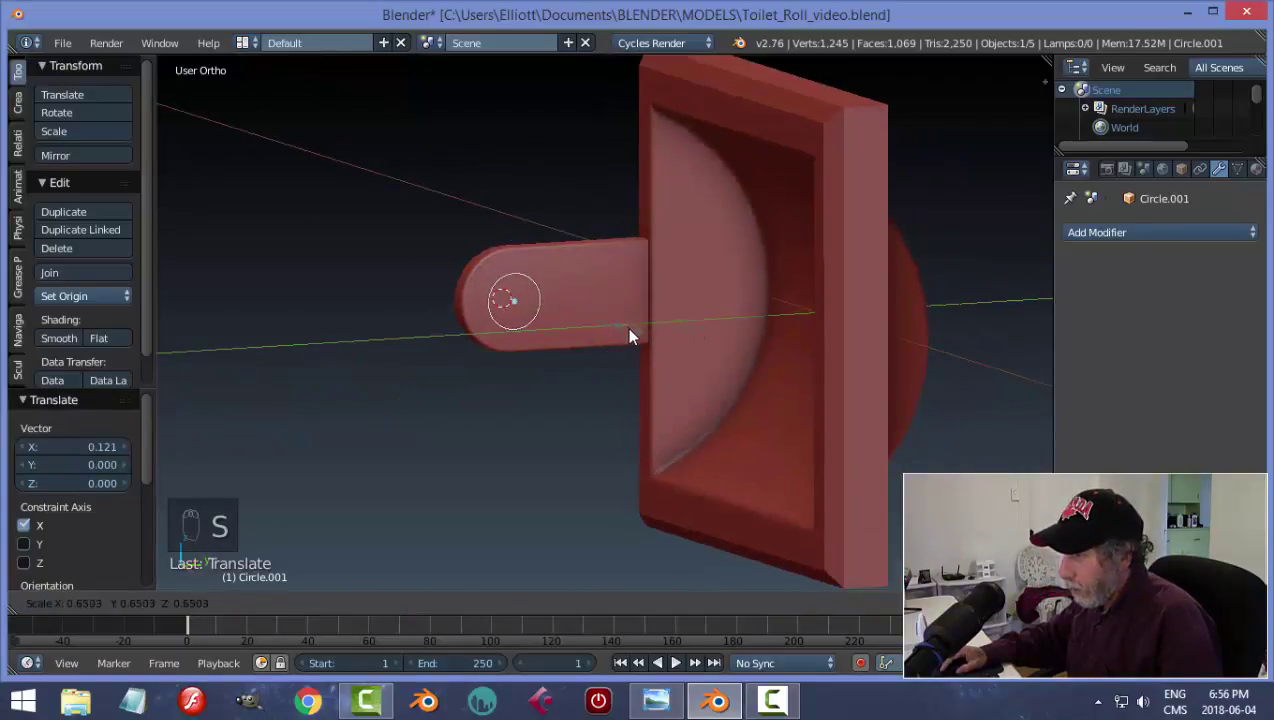
{"action": "left_click", "coordinate": [615, 325]}
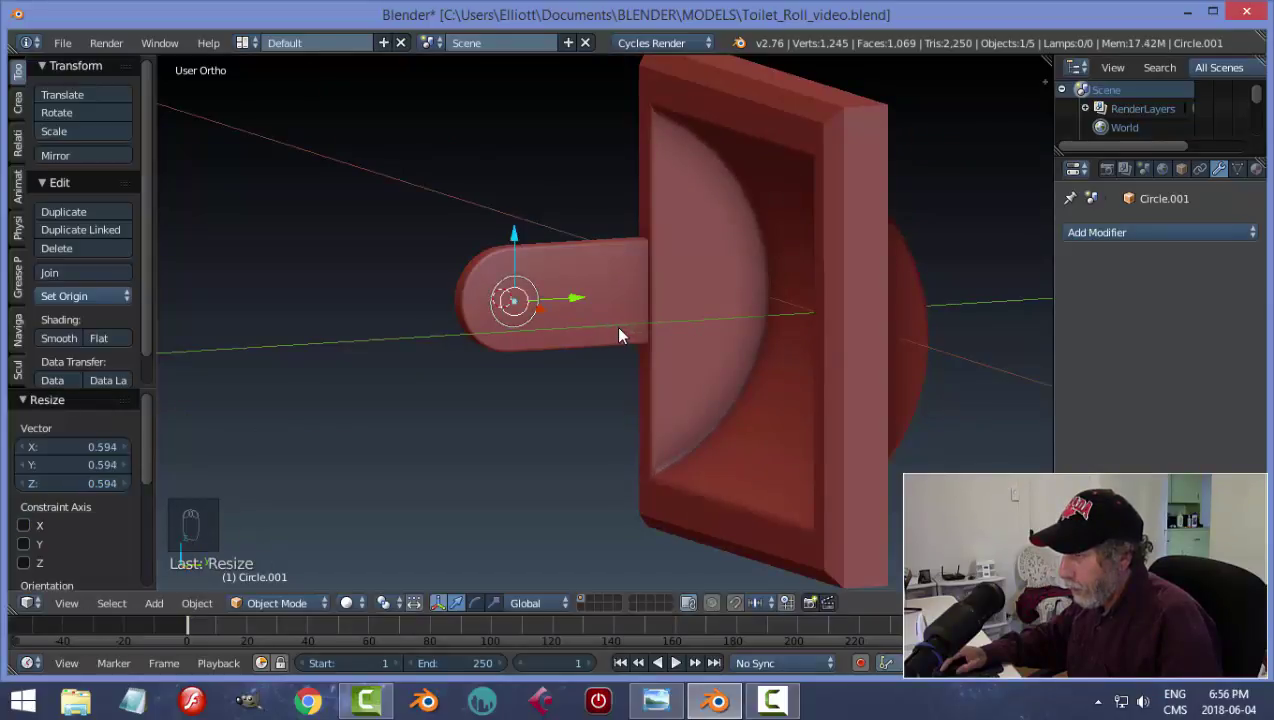
- Fill the small circle beside the arm with a face in Edit Mode
{"action": "middle_click_drag", "start_coordinate": [615, 325], "coordinate": [640, 380]}
{"action": "scroll", "coordinate": [607, 390], "scroll_direction": "up", "scroll_amount": 2}
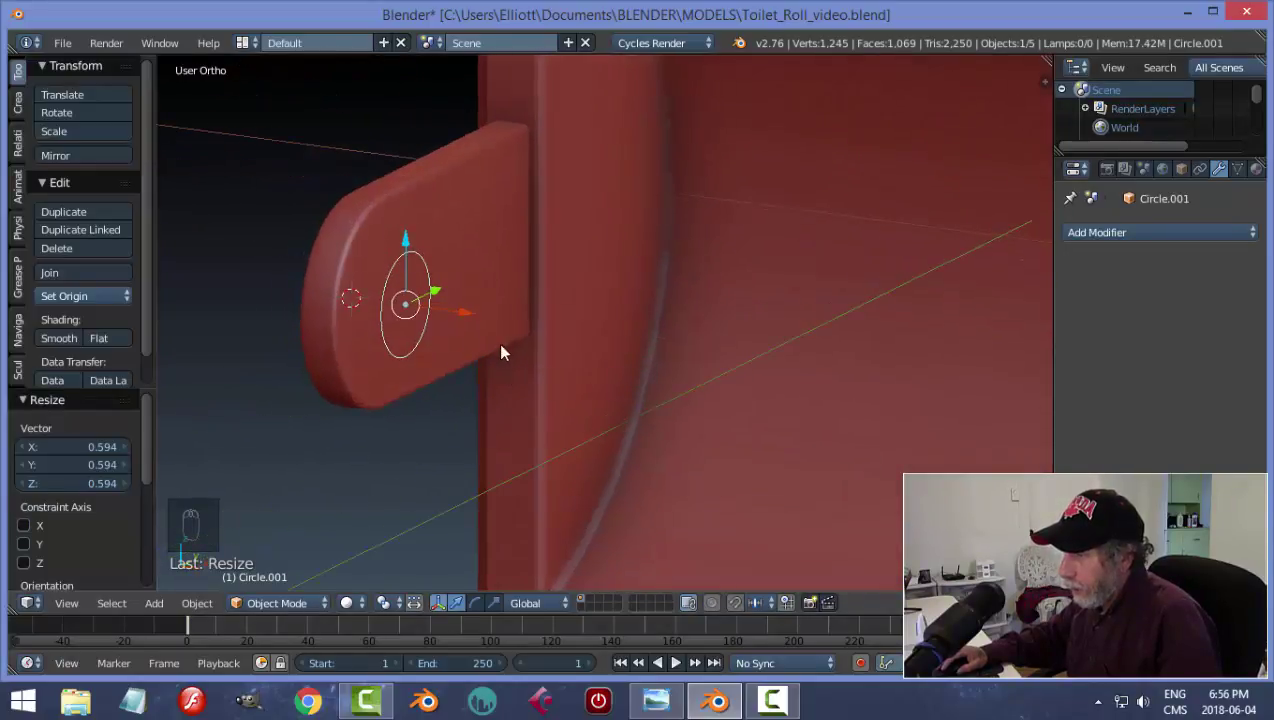
{"action": "key", "text": "Tab"}
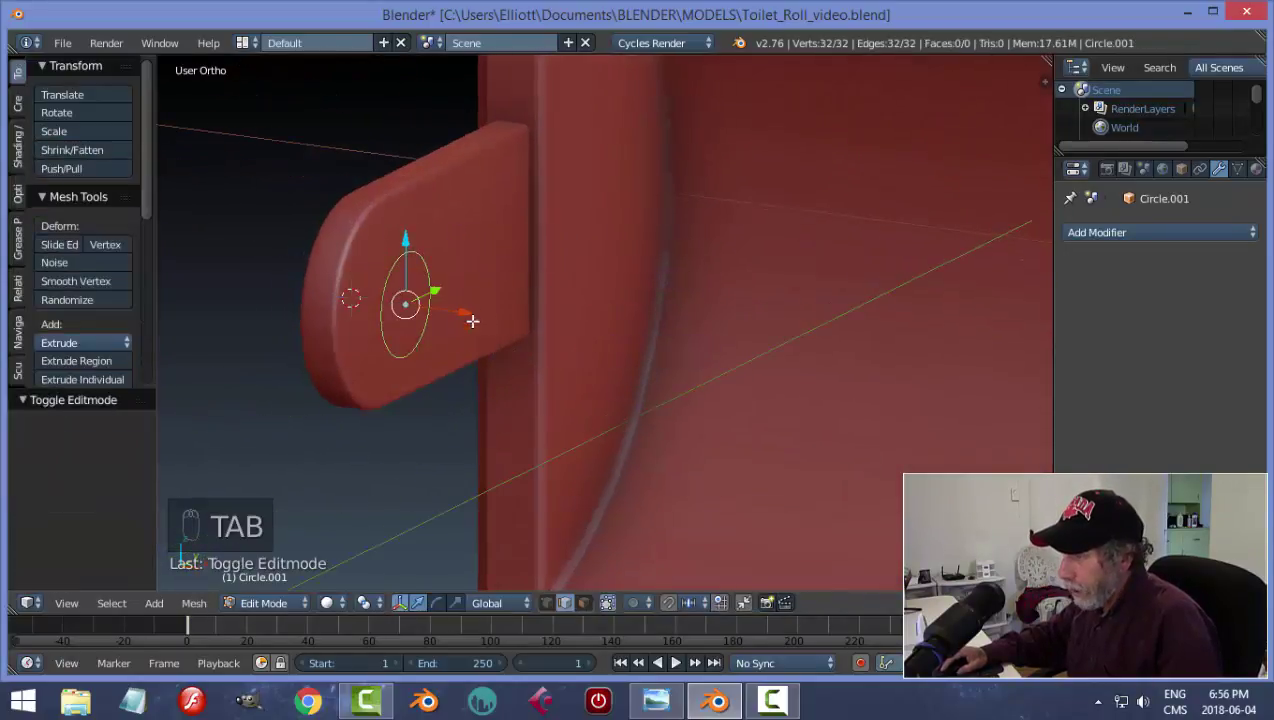
{"action": "key", "text": "a"}
{"action": "key", "text": "a"}
{"action": "key", "text": "a"}
{"action": "key", "text": "a"}
{"action": "key", "text": "f"}
- Extrude the circular face along positive X into a short disc and move the disc about 0.05 along negative X into the arm
{"action": "middle_click_drag", "start_coordinate": [546, 333], "coordinate": [597, 353]}
{"action": "key", "text": "e"}
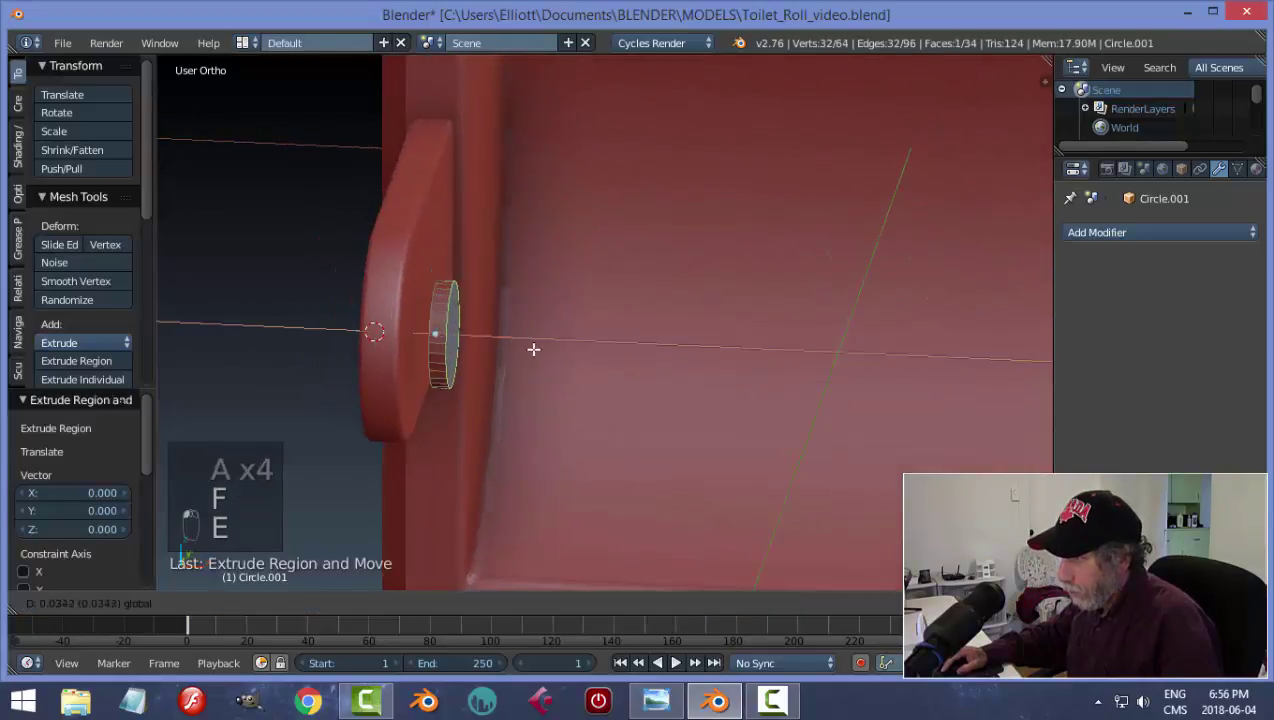
{"action": "left_click", "coordinate": [520, 347]}
{"action": "key", "text": "a"}
{"action": "key", "text": "Tab"}
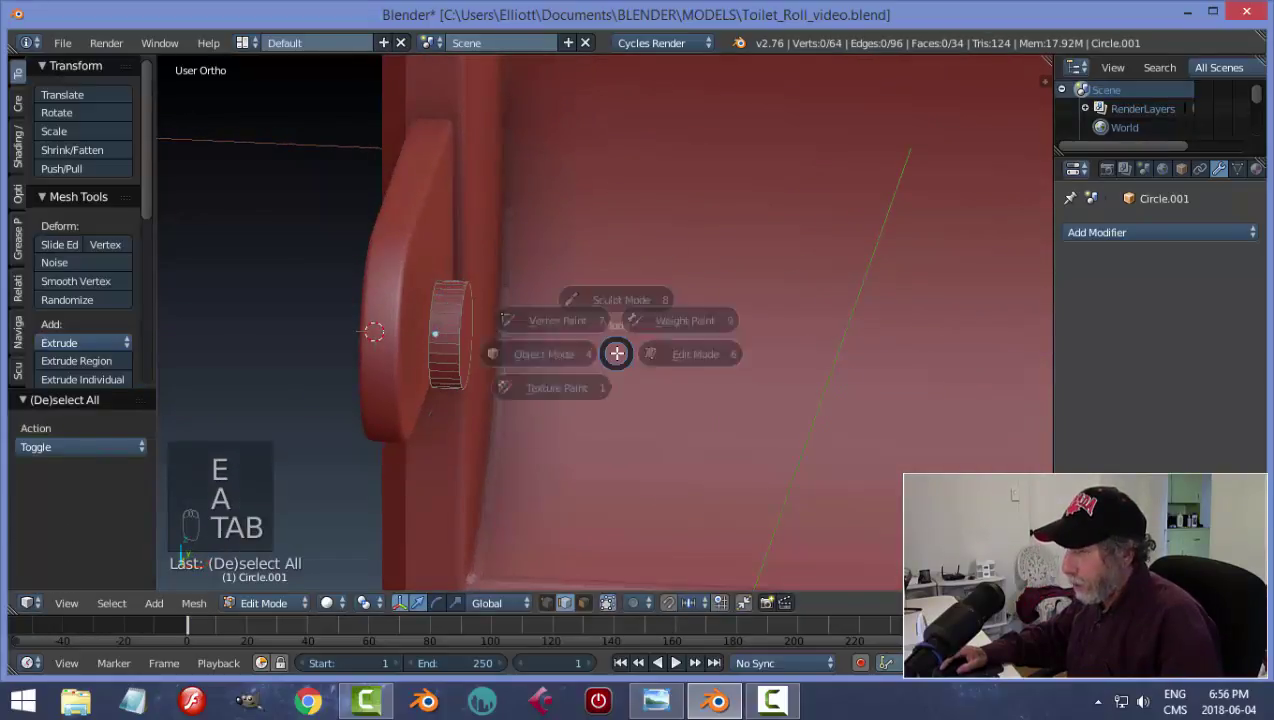
{"action": "left_click_drag", "start_coordinate": [510, 346], "coordinate": [481, 344]}
{"action": "middle_click_drag", "start_coordinate": [600, 373], "coordinate": [506, 362]}
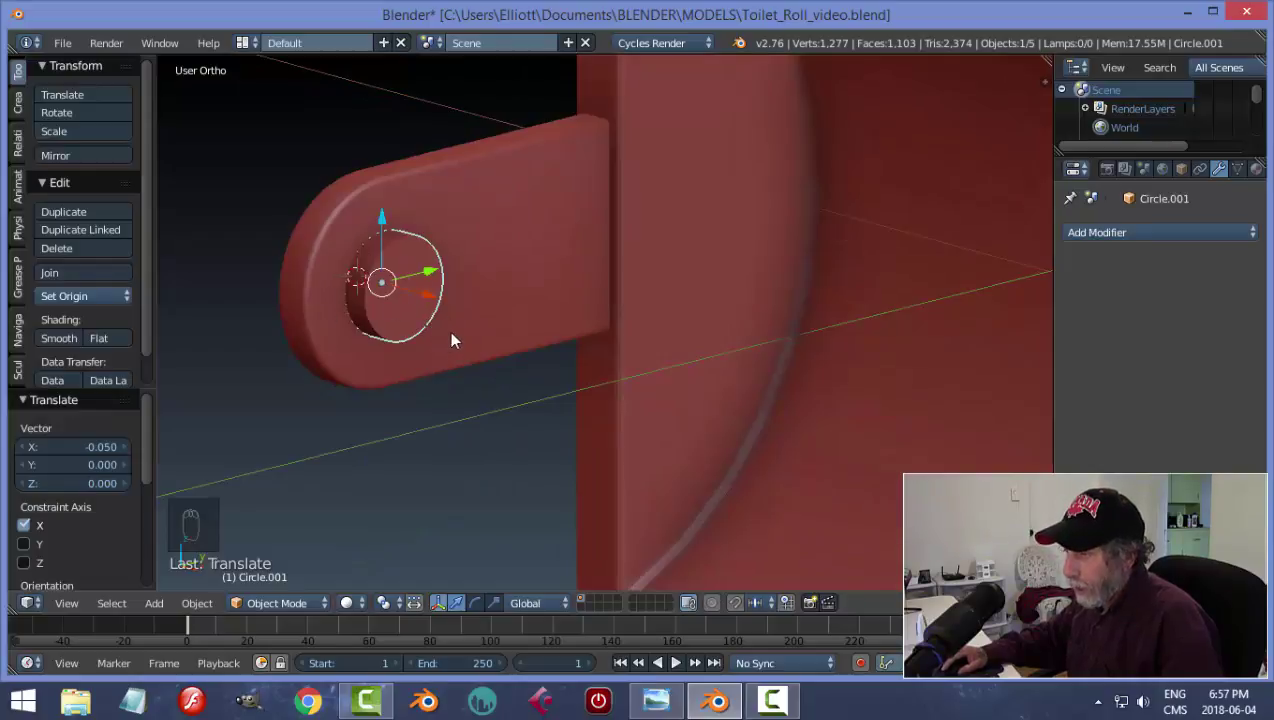
- Add a Boolean modifier to the arm with the Difference operation and the disc, Circle.001, as its object
{"action": "right_click", "coordinate": [508, 285]}
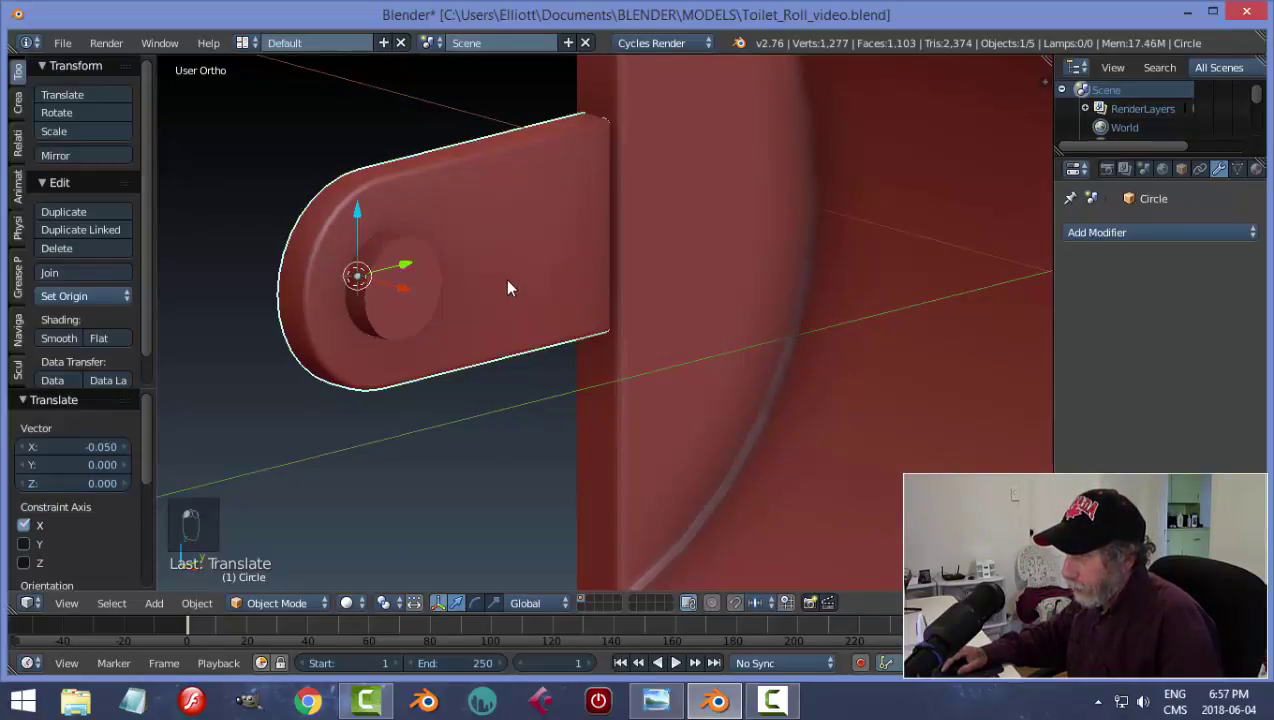
{"action": "left_click", "coordinate": [1097, 232]}
{"action": "left_click", "coordinate": [958, 315]}
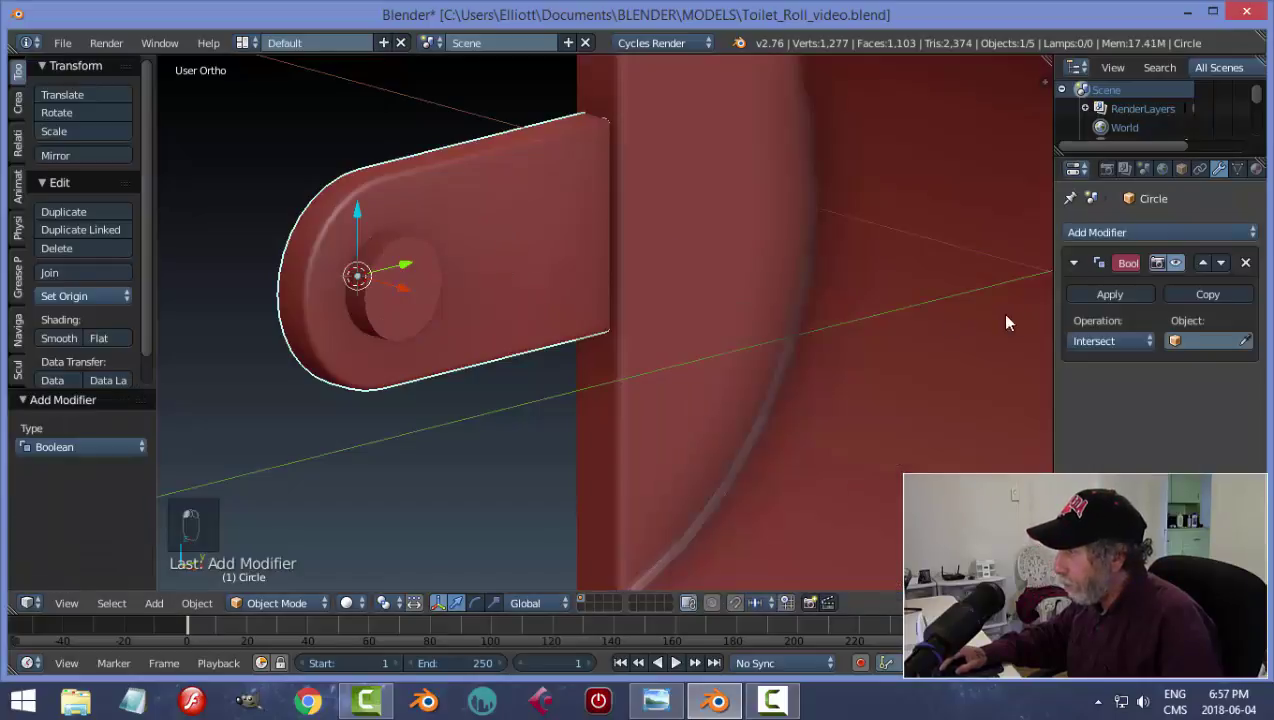
{"action": "left_click", "coordinate": [1095, 341]}
{"action": "left_click", "coordinate": [1084, 280]}
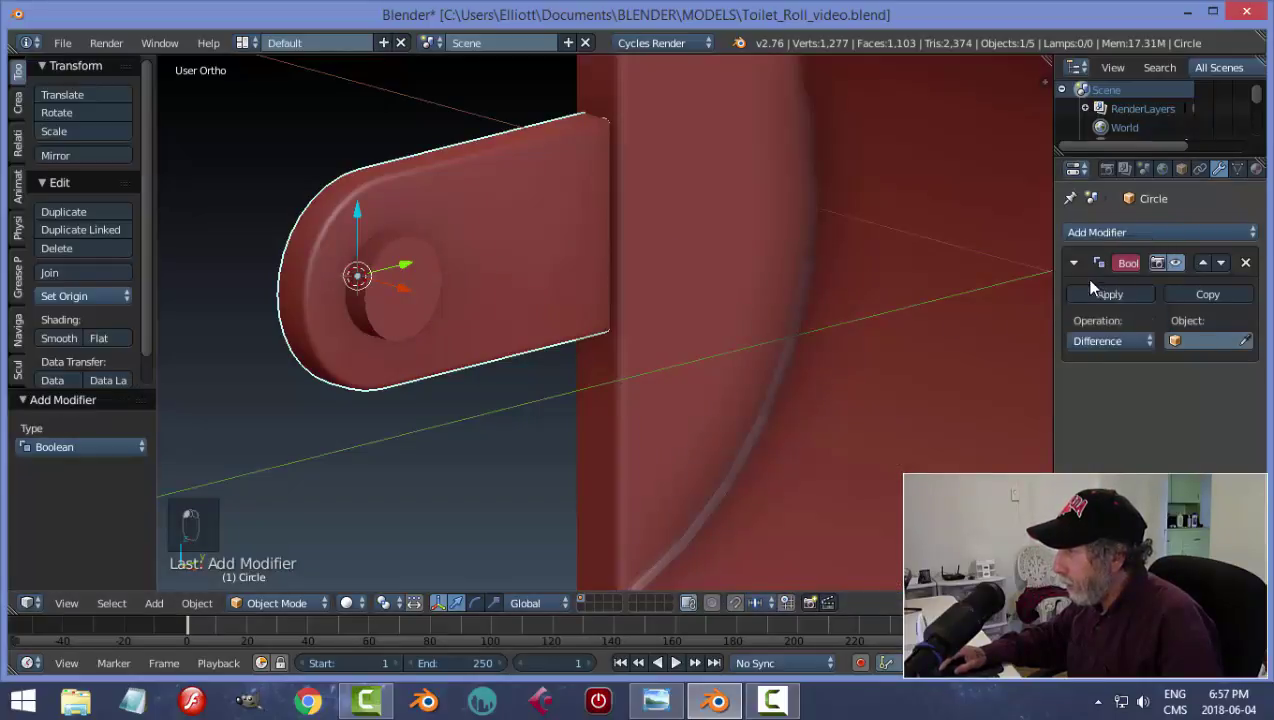
{"action": "left_click", "coordinate": [1243, 345]}
{"action": "left_click", "coordinate": [405, 266]}
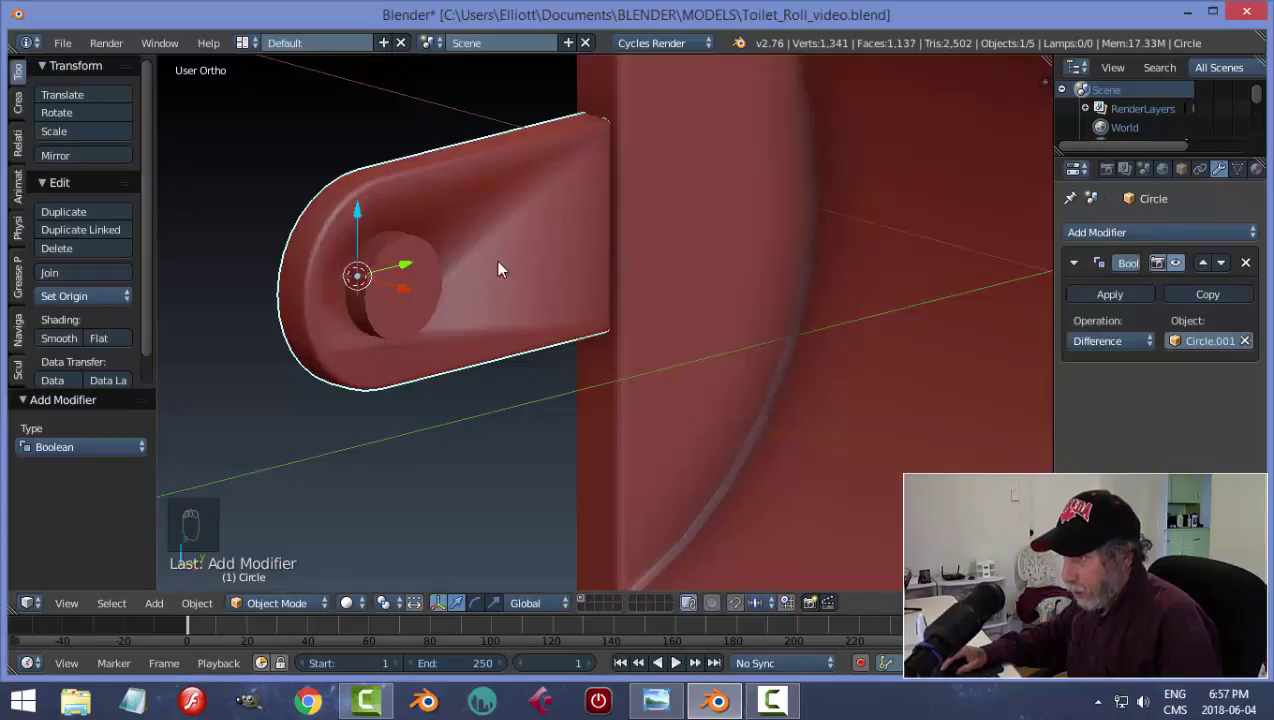
- Apply the arm's Boolean modifier and hide the disc to inspect the cut
{"action": "left_click", "coordinate": [1108, 296]}
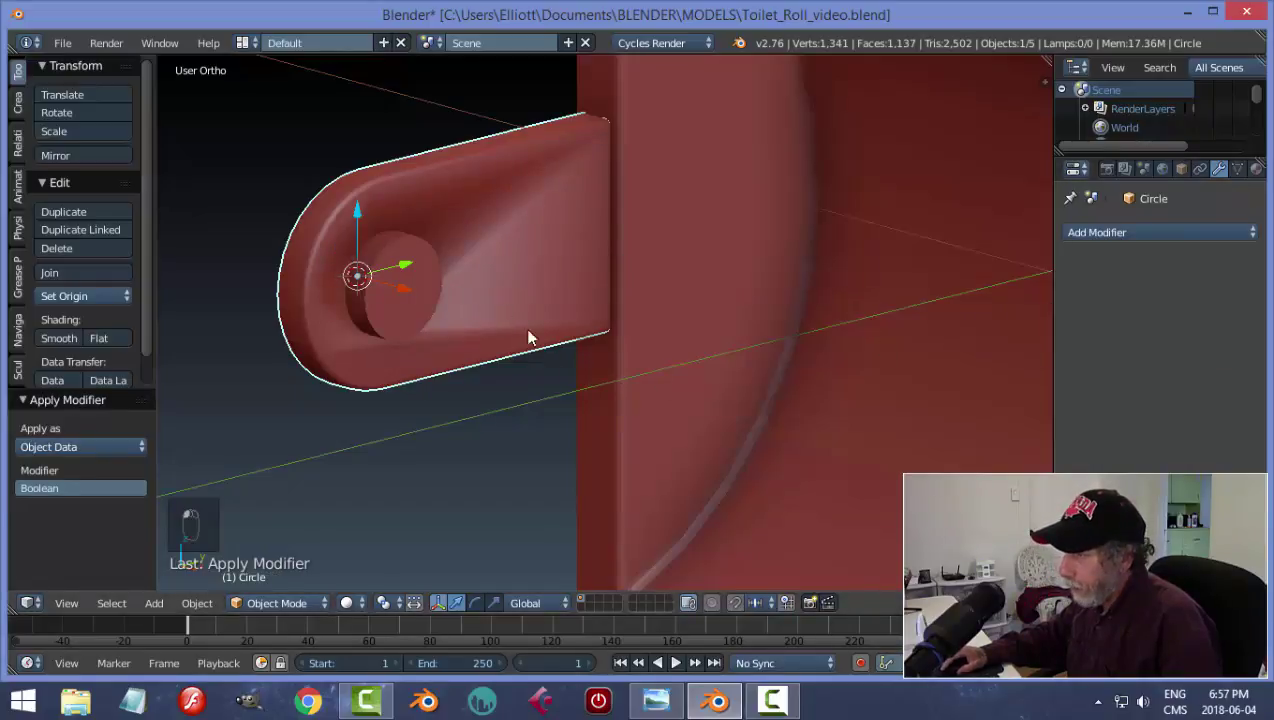
{"action": "right_click", "coordinate": [432, 285]}
{"action": "key", "text": "h"}
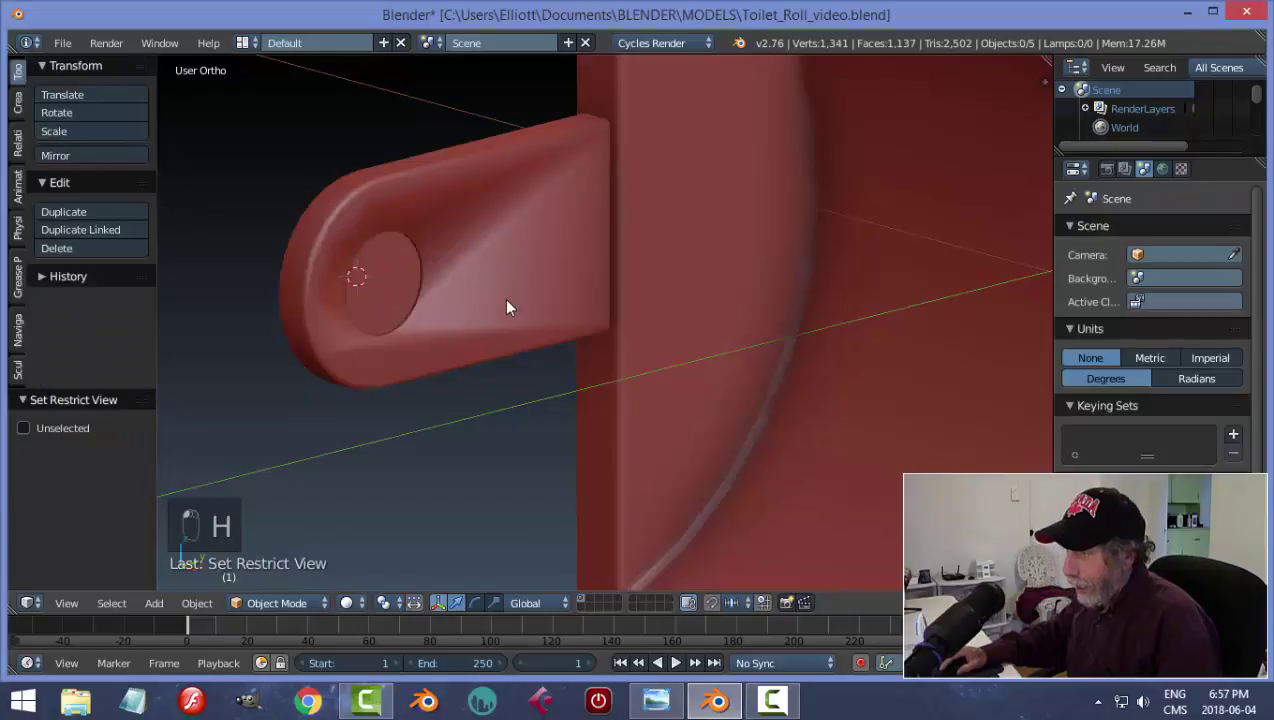
{"action": "mouse_move", "coordinate": [483, 312]}
{"action": "middle_mouse_down"}
{"action": "mouse_move", "coordinate": [430, 320]}
{"action": "mouse_move", "coordinate": [583, 287]}
{"action": "mouse_move", "coordinate": [480, 310]}
{"action": "middle_mouse_up"}
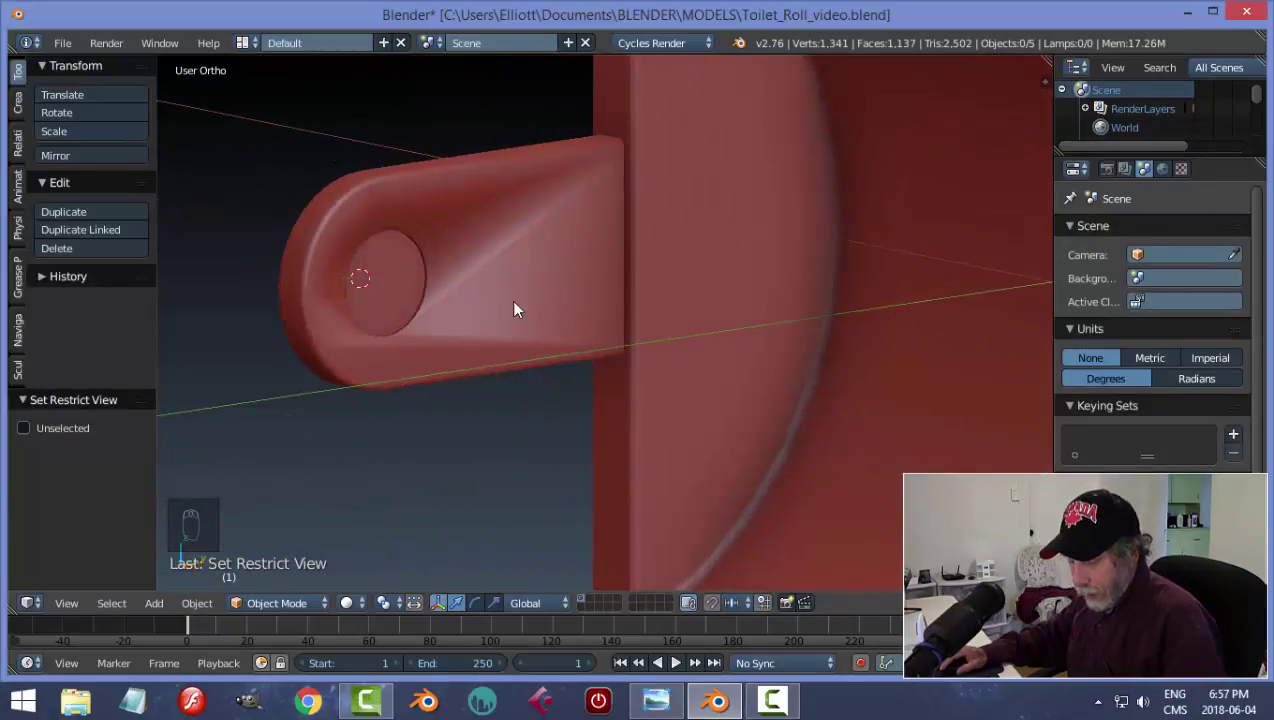
- Undo hiding the disc, applying the Boolean modifier and assigning its cutting object
{"action": "key", "text": "ctrl+z"}
{"action": "key", "text": "ctrl+z"}
{"action": "key", "text": "ctrl+z"}
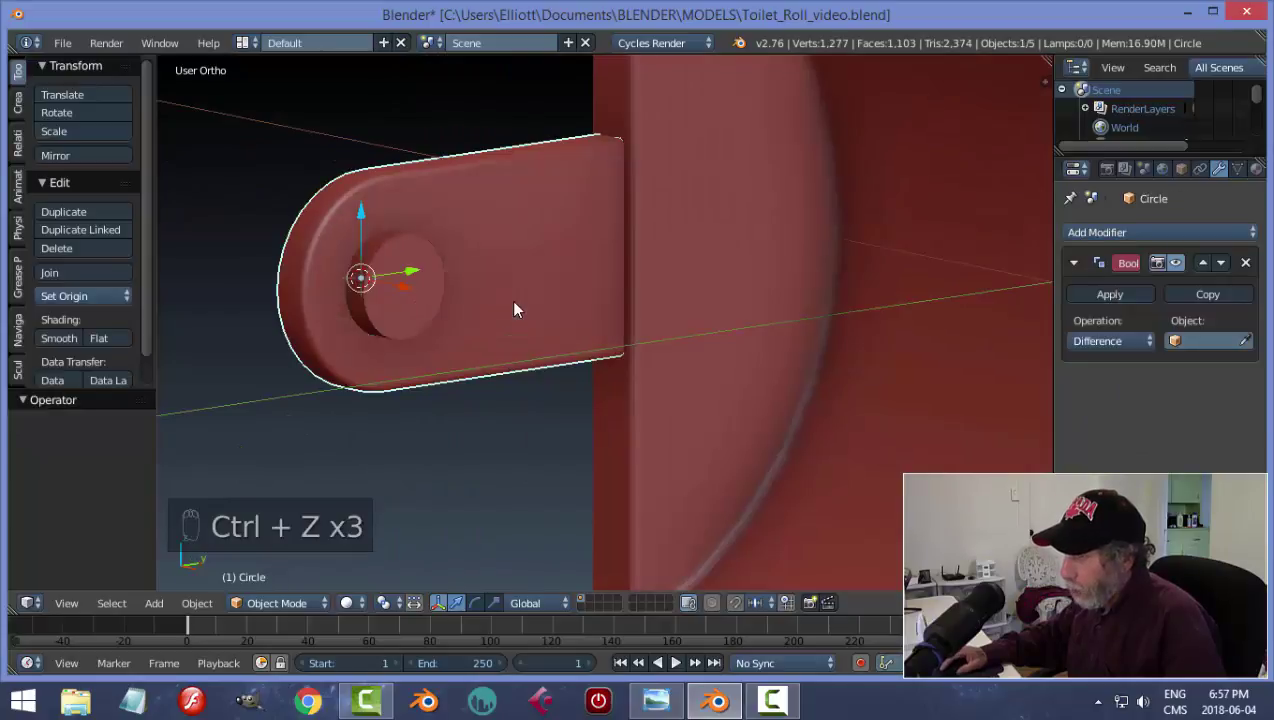
- Hide the disc, reveal all hidden objects again and hide only the large paper roll
{"action": "right_click", "coordinate": [418, 304]}
{"action": "key", "text": "h"}
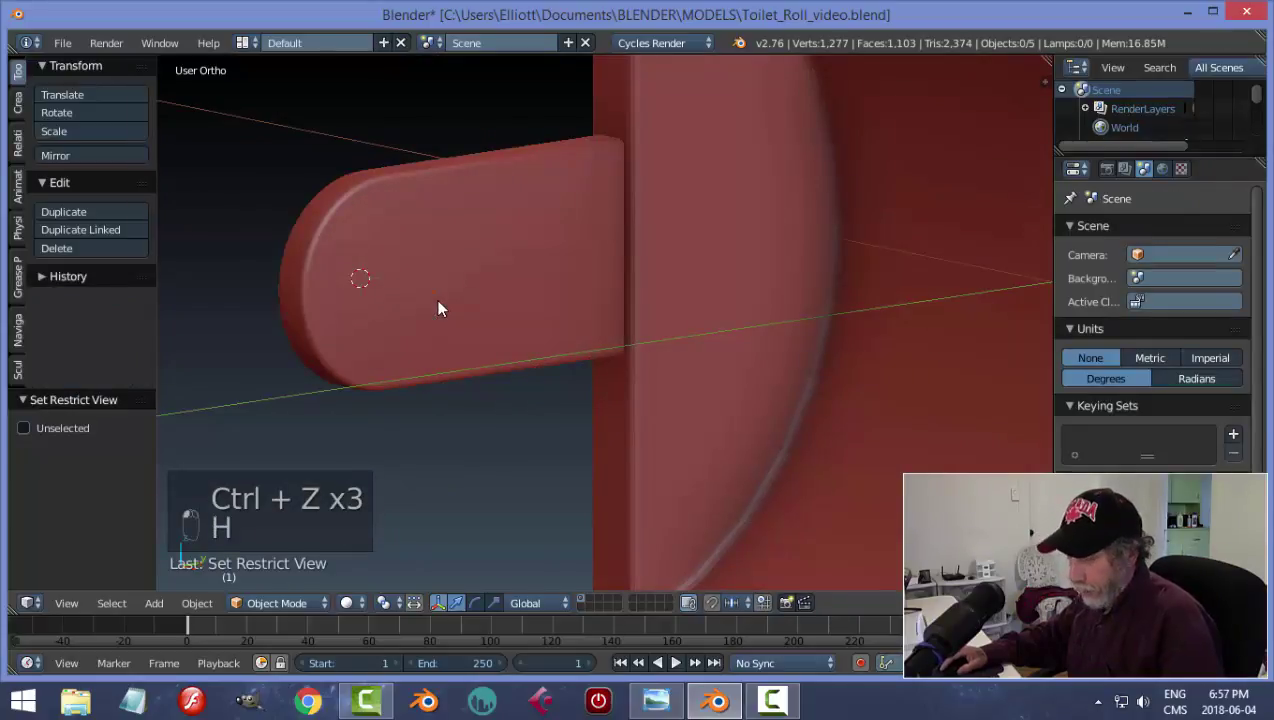
{"action": "key", "text": "alt+h"}
{"action": "key", "text": "a"}
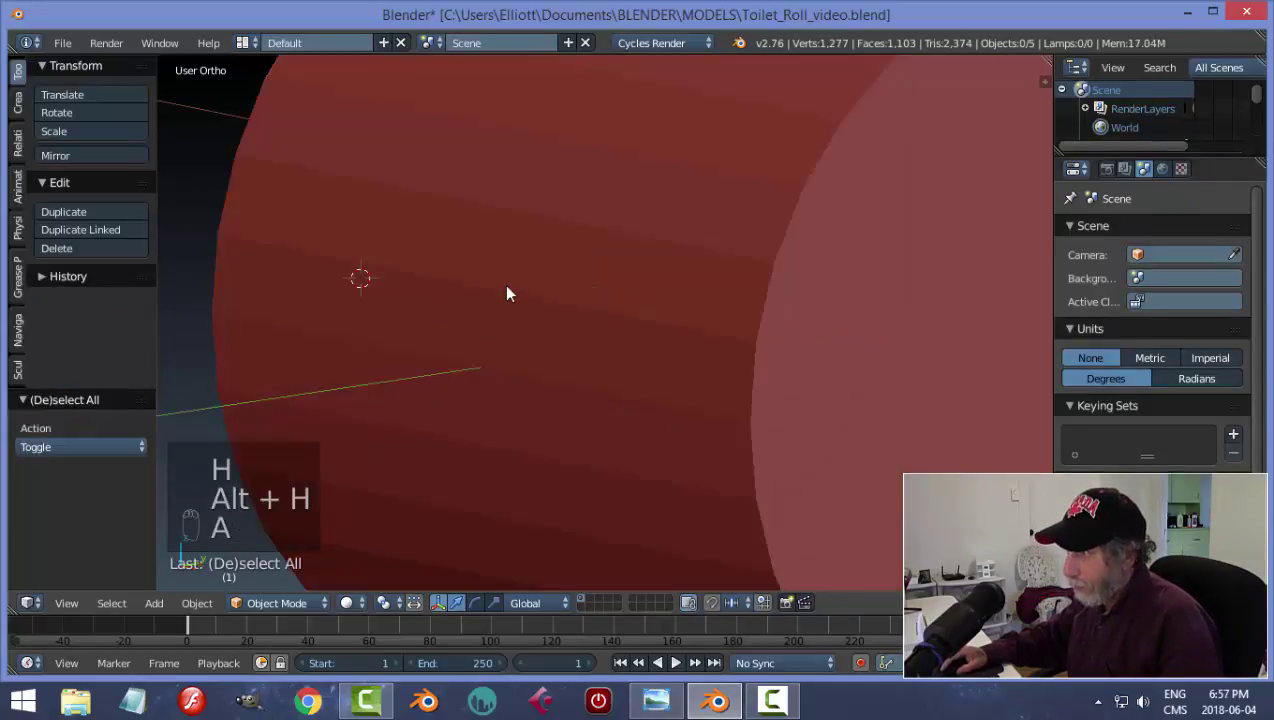
{"action": "right_click", "coordinate": [594, 302]}
{"action": "key", "text": "h"}
- Move the disc about 0.027 along negative X, deeper into the support arm
{"action": "right_click", "coordinate": [419, 304]}
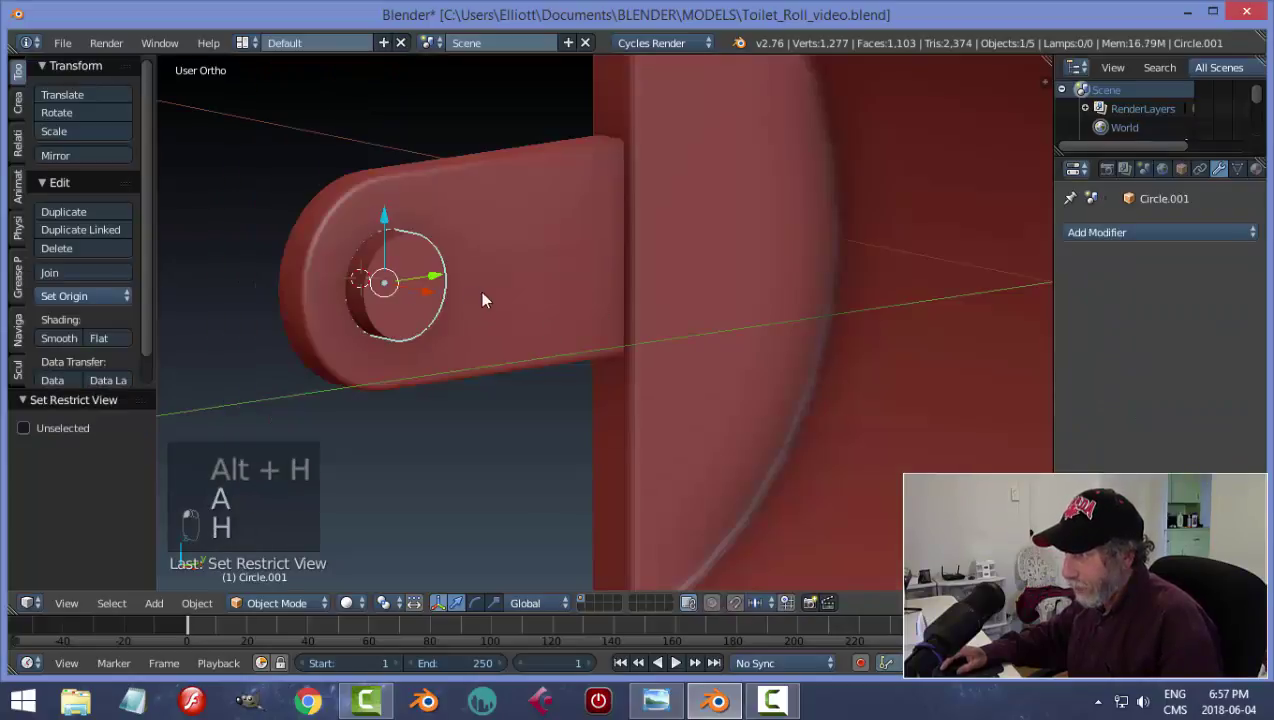
{"action": "scroll", "coordinate": [535, 322], "scroll_direction": "up", "scroll_amount": 3}
{"action": "middle_click_drag", "start_coordinate": [444, 329], "coordinate": [434, 335]}
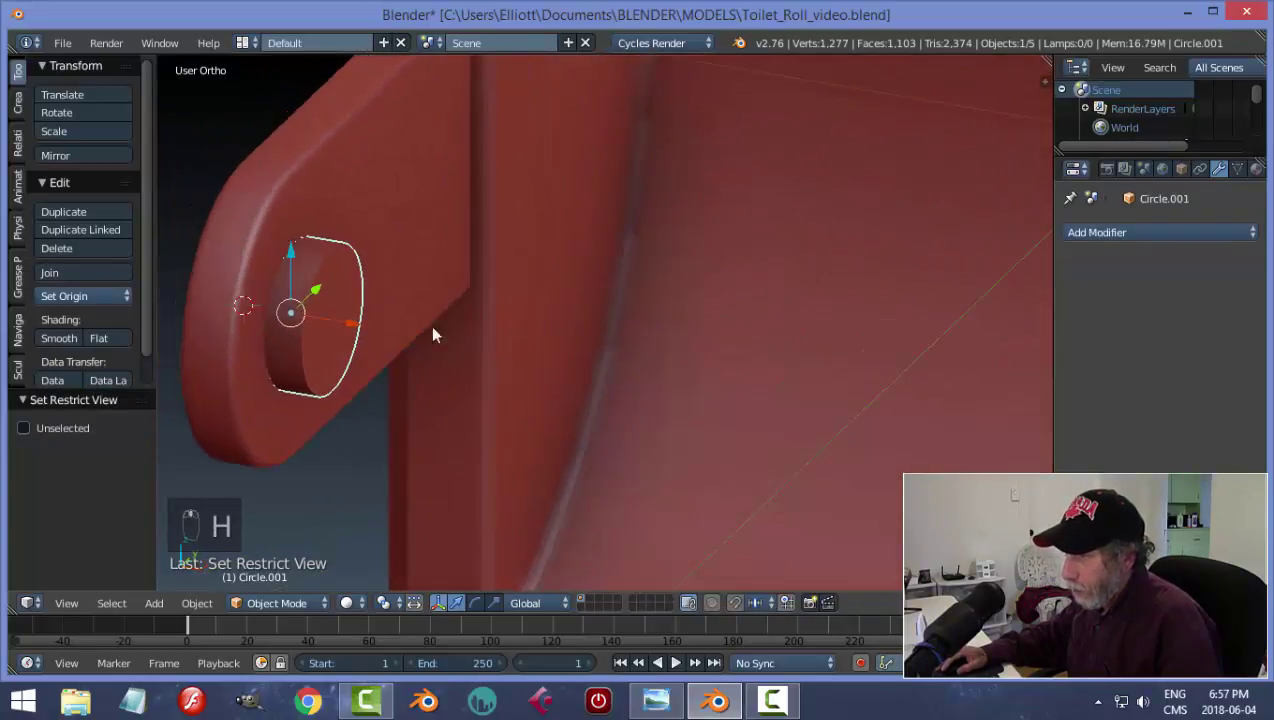
{"action": "key", "text": "g"}
{"action": "key", "text": "x"}
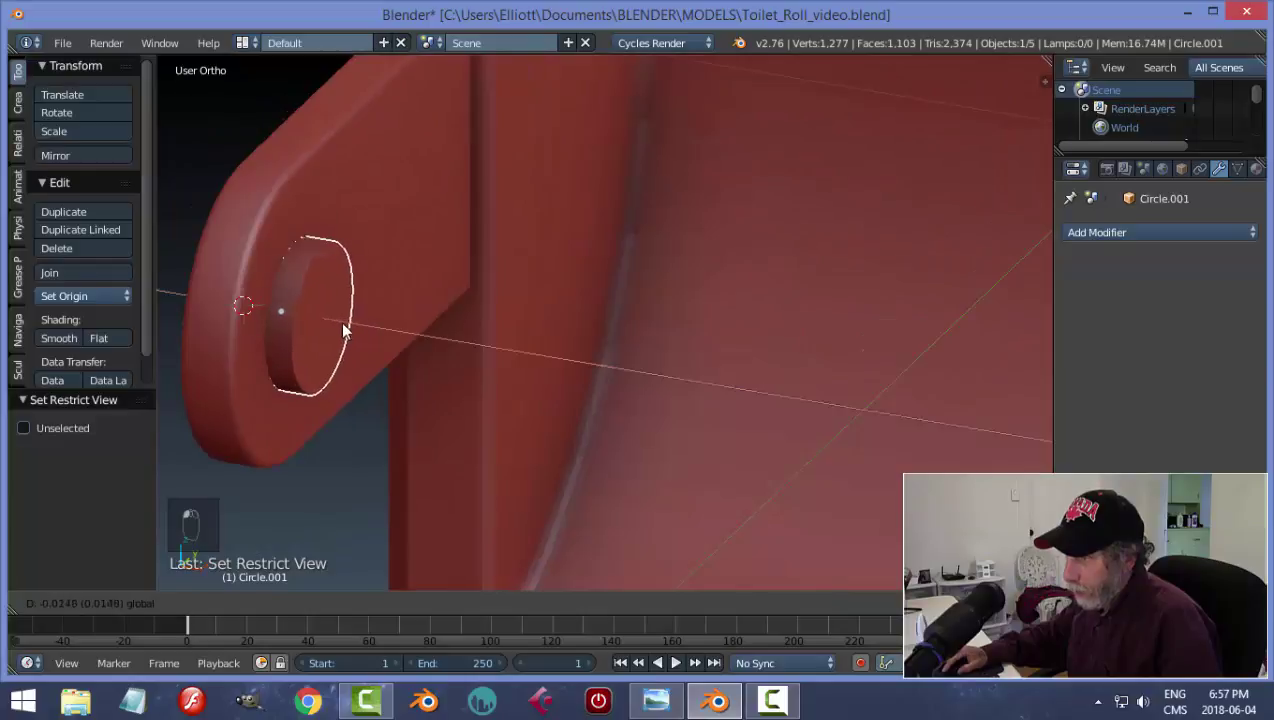
{"action": "left_click", "coordinate": [338, 322]}
- Cut the socket by applying the arm's Difference Boolean with Circle.001 as its object, and hide the disc
{"action": "middle_click_drag", "start_coordinate": [362, 318], "coordinate": [322, 328]}
{"action": "right_click", "coordinate": [485, 250]}
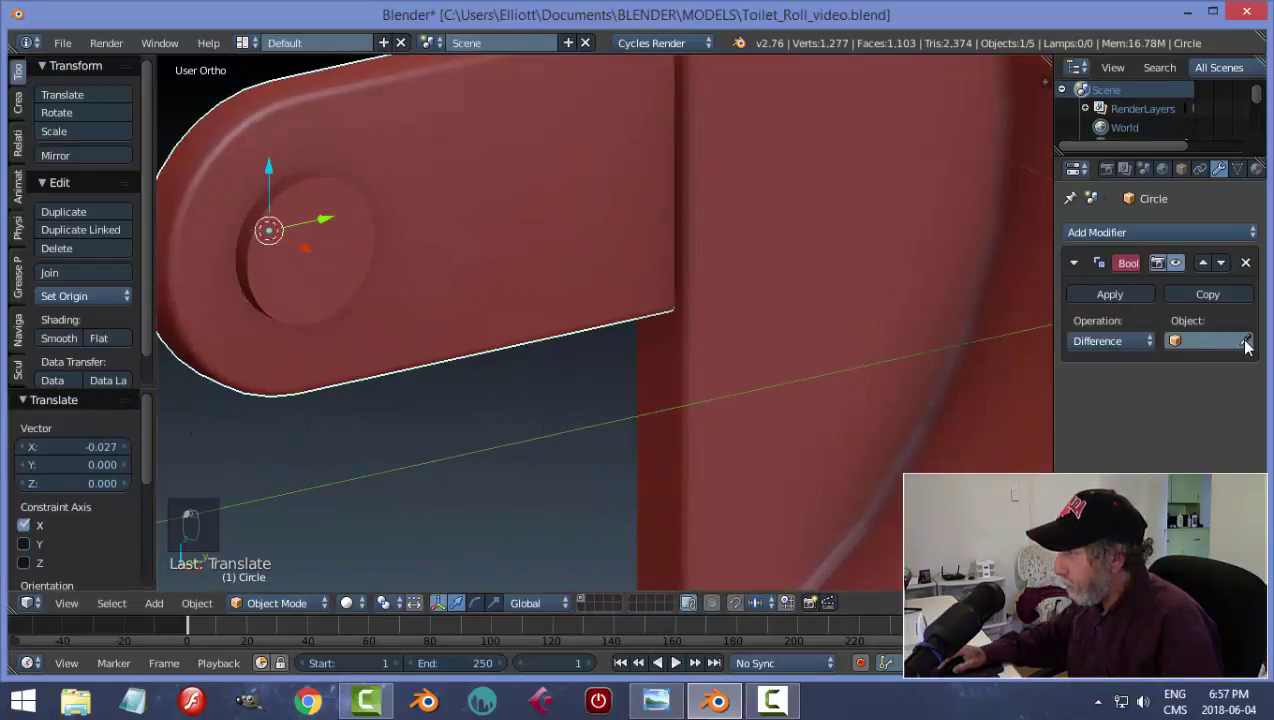
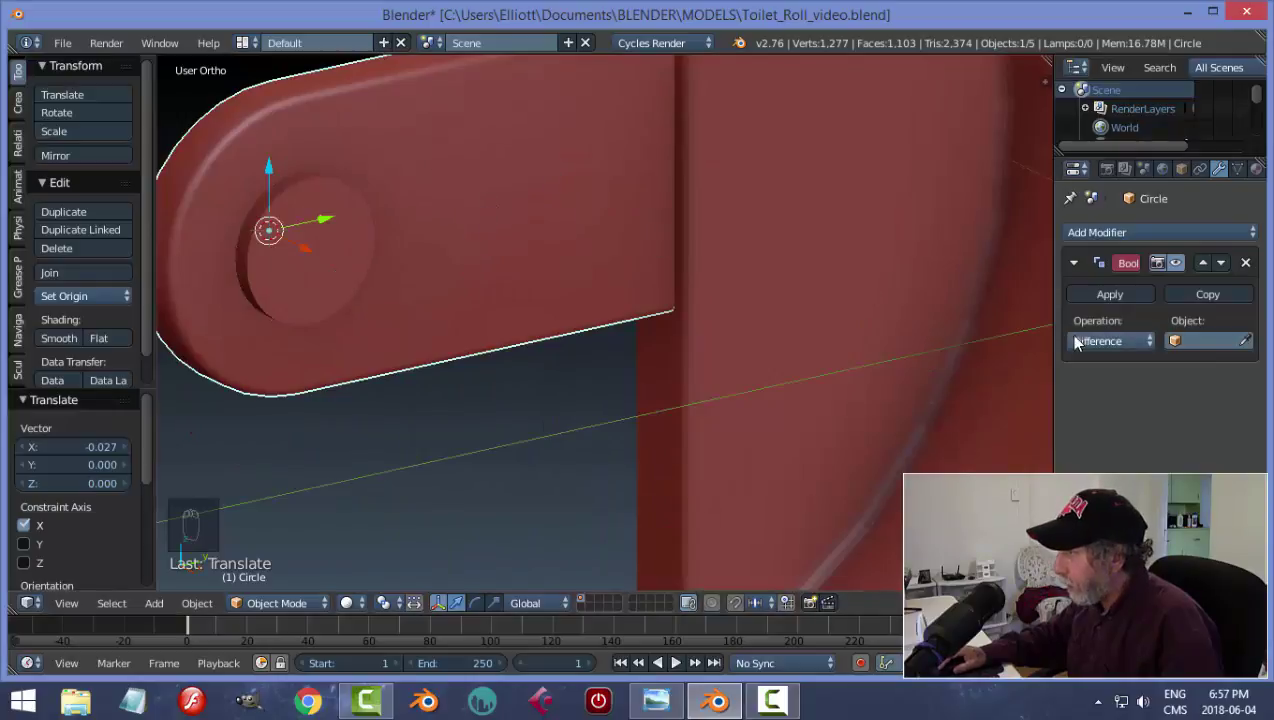
{"action": "left_click", "coordinate": [1244, 346]}
{"action": "left_click", "coordinate": [368, 242]}
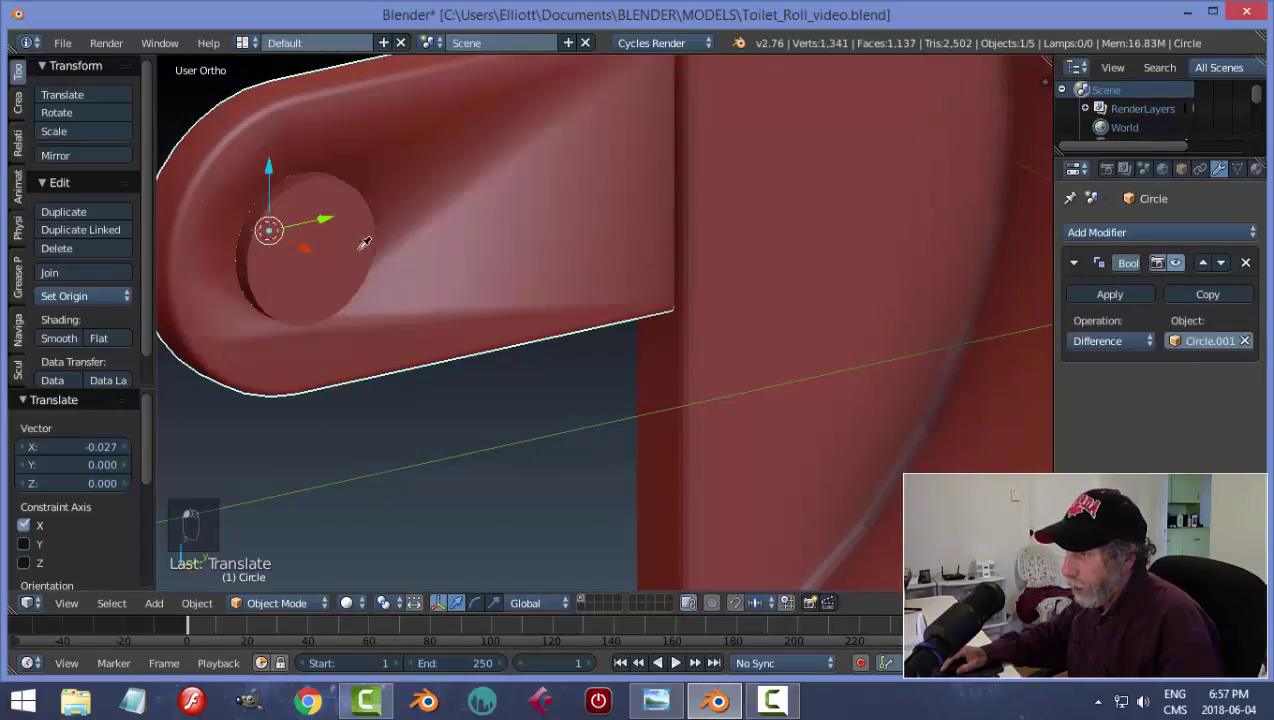
{"action": "left_click", "coordinate": [1101, 306]}
{"action": "right_click", "coordinate": [363, 253]}
{"action": "key", "text": "h"}
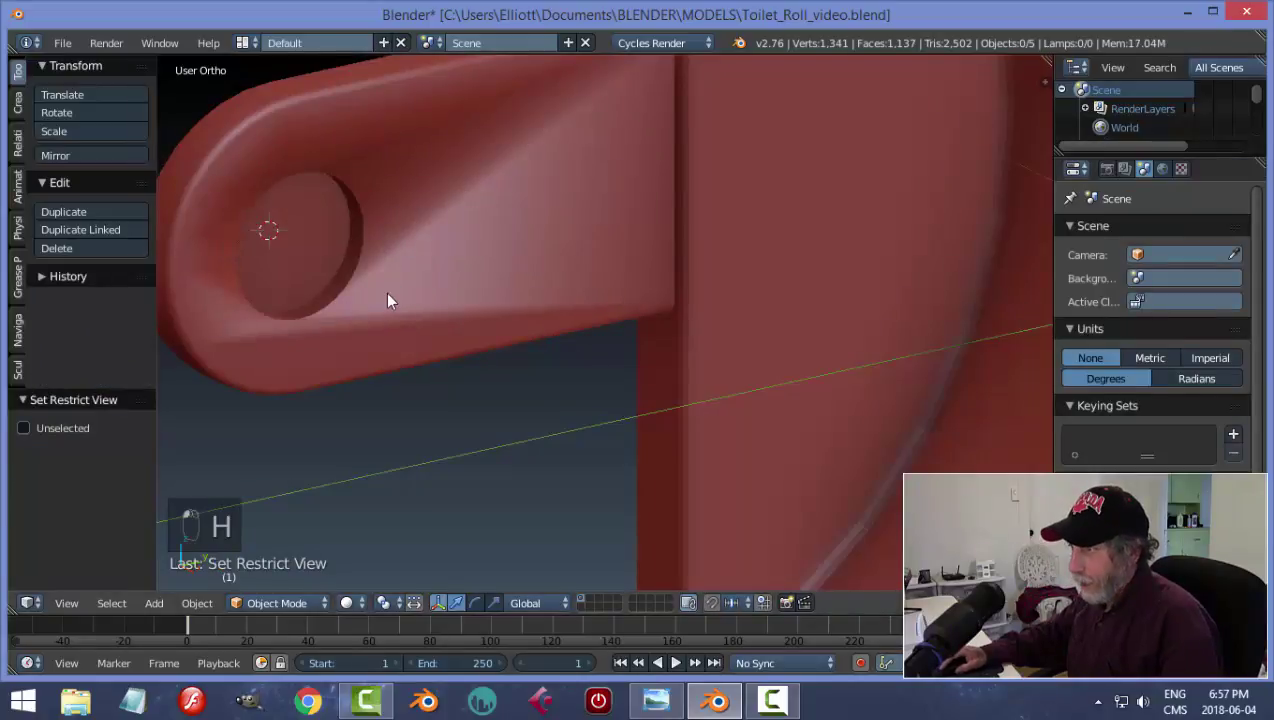
- Bevel the complete edge loop around the socket's outer rim by about 0.007 with 4 segments, and return to Object Mode
{"action": "middle_click_drag", "start_coordinate": [389, 299], "coordinate": [549, 267]}
{"action": "right_click", "coordinate": [555, 268]}
{"action": "key", "text": "Tab"}
{"action": "left_click", "coordinate": [715, 281]}
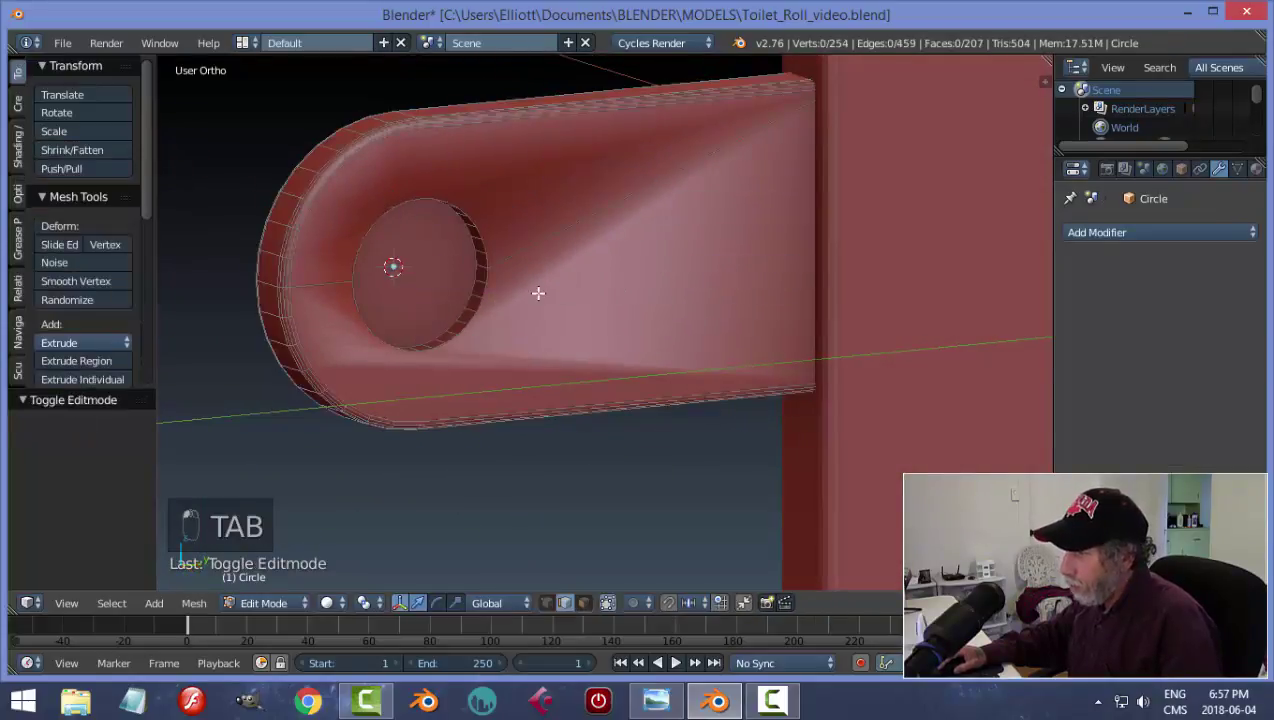
{"action": "scroll", "coordinate": [543, 292], "scroll_direction": "up", "scroll_amount": 3}
{"action": "key", "text": "ctrl+Tab"}
{"action": "left_click", "coordinate": [508, 291]}
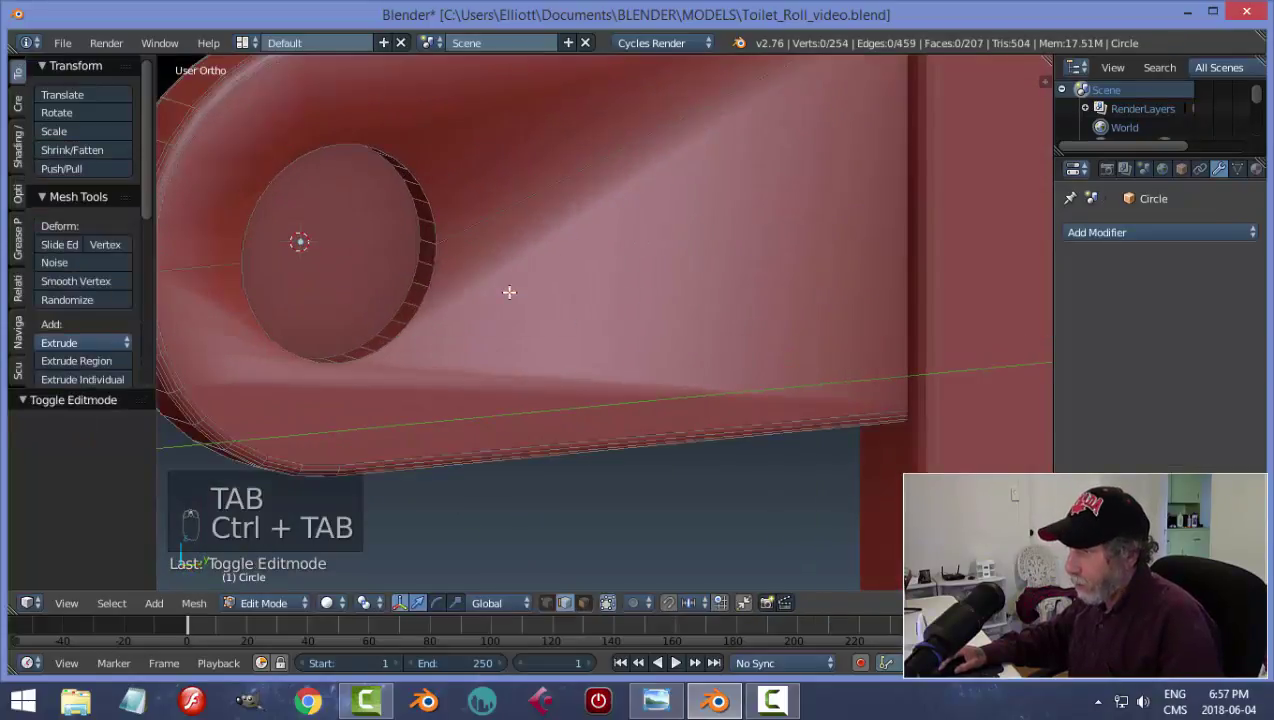
{"action": "right_click", "coordinate": [411, 170], "text": "alt"}
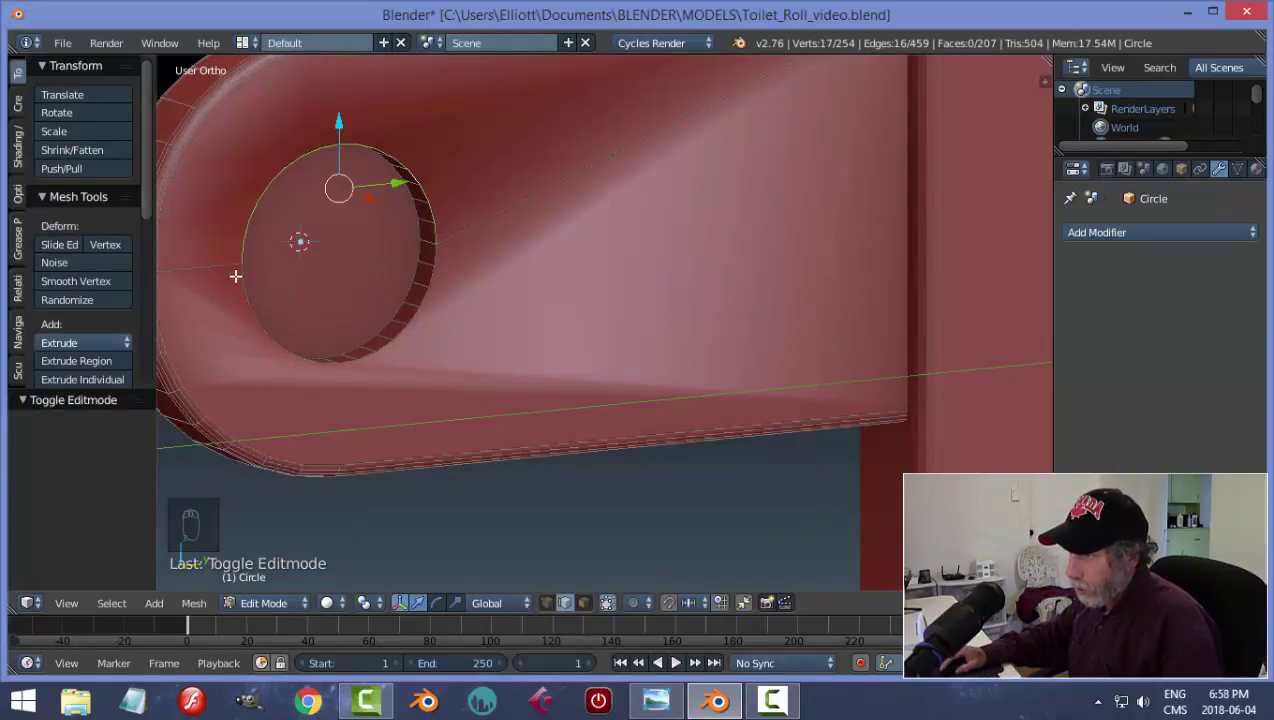
{"action": "right_click", "coordinate": [307, 357], "text": "shift"}
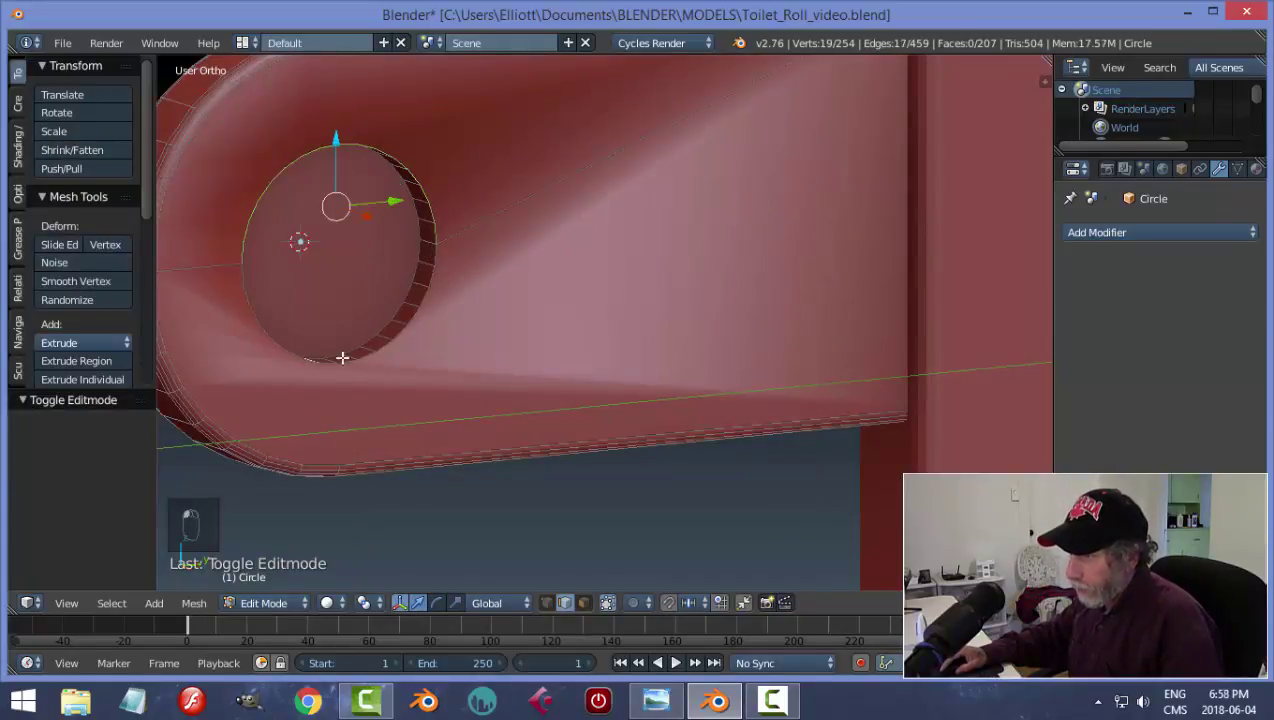
{"action": "key", "text": "ctrl+z"}
{"action": "right_click", "coordinate": [267, 343], "text": "alt+shift"}
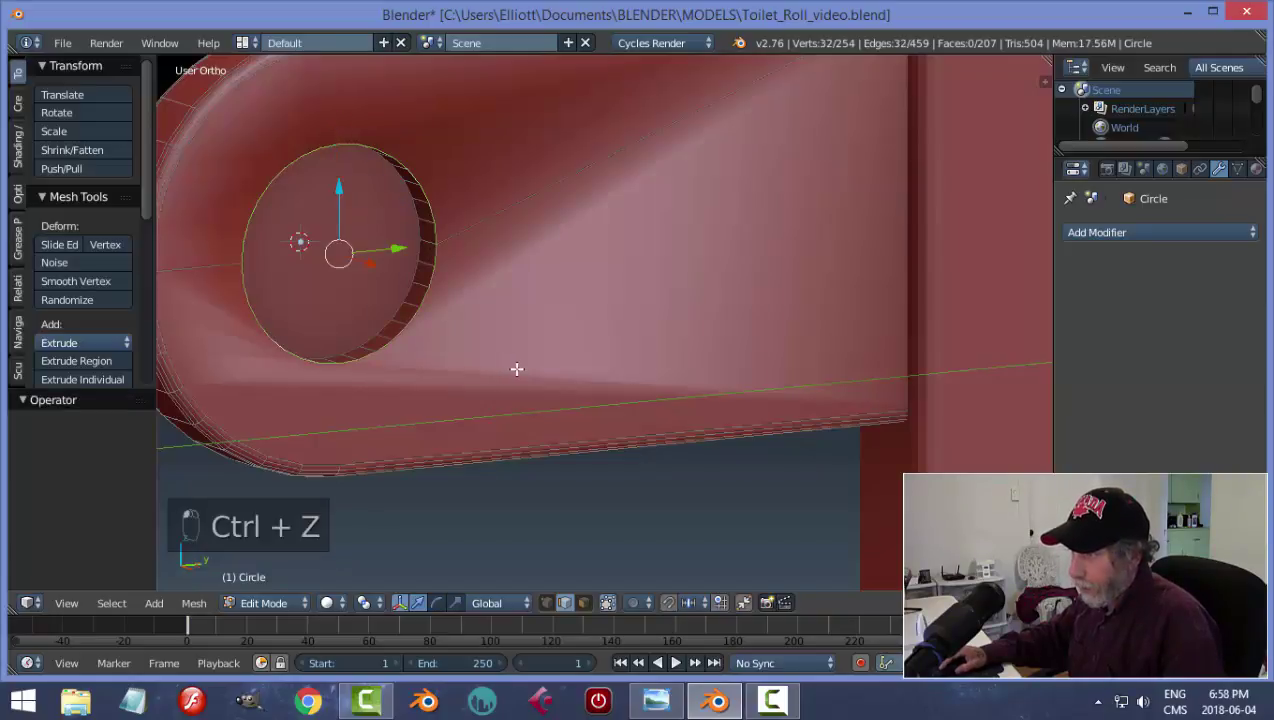
{"action": "middle_click_drag", "start_coordinate": [515, 370], "coordinate": [250, 205]}
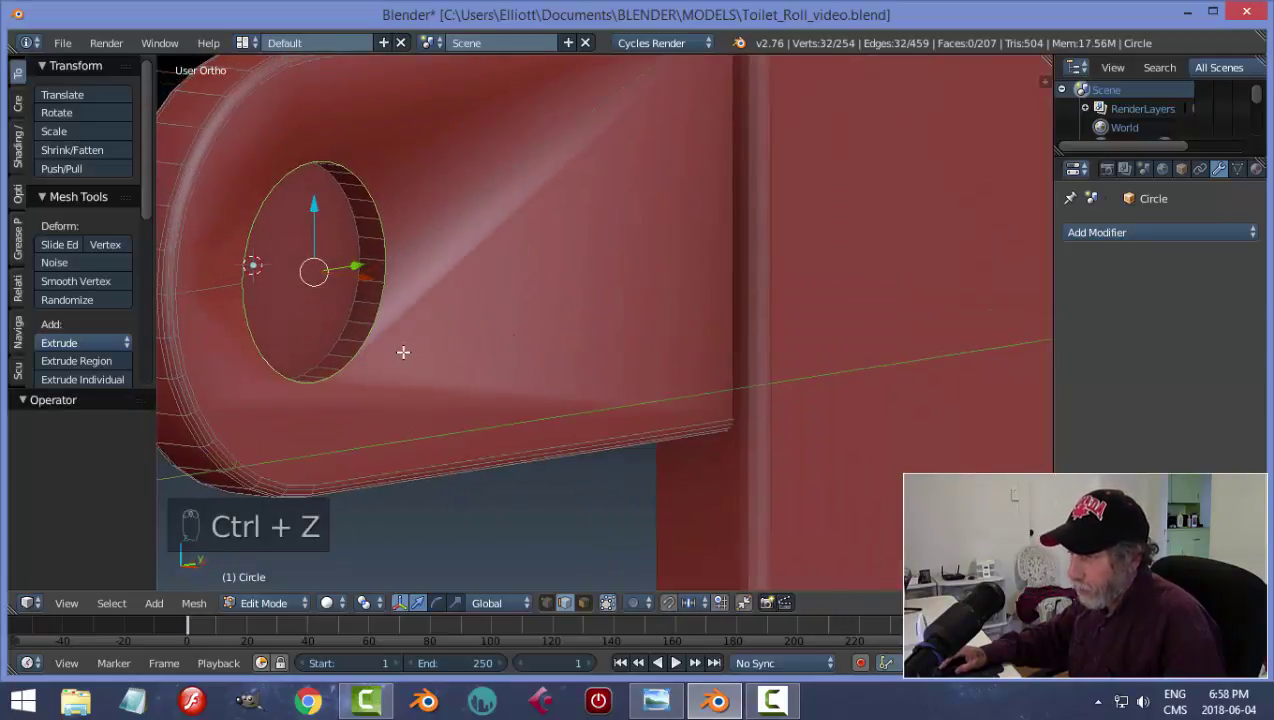
{"action": "mouse_move", "coordinate": [455, 360]}
{"action": "middle_mouse_down"}
{"action": "mouse_move", "coordinate": [412, 361]}
{"action": "mouse_move", "coordinate": [438, 359]}
{"action": "middle_mouse_up"}
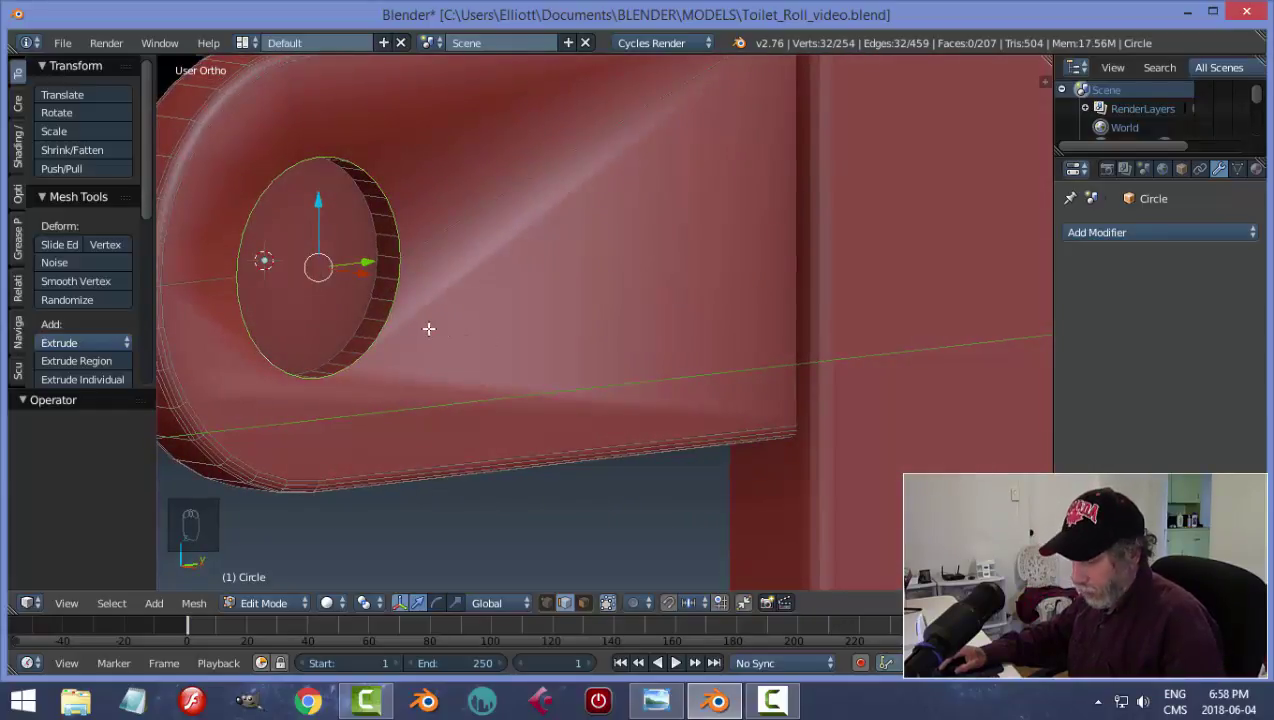
{"action": "key", "text": "ctrl+b"}
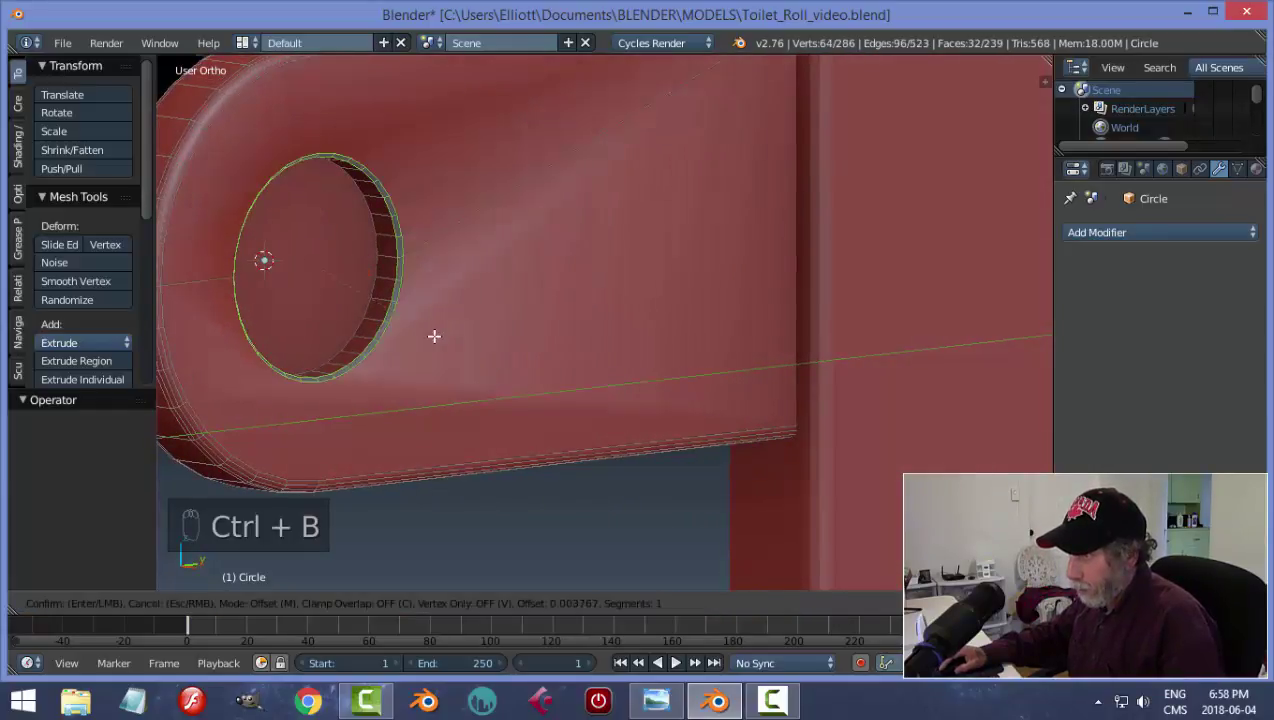
{"action": "scroll", "coordinate": [437, 338], "scroll_direction": "up", "scroll_amount": 3}
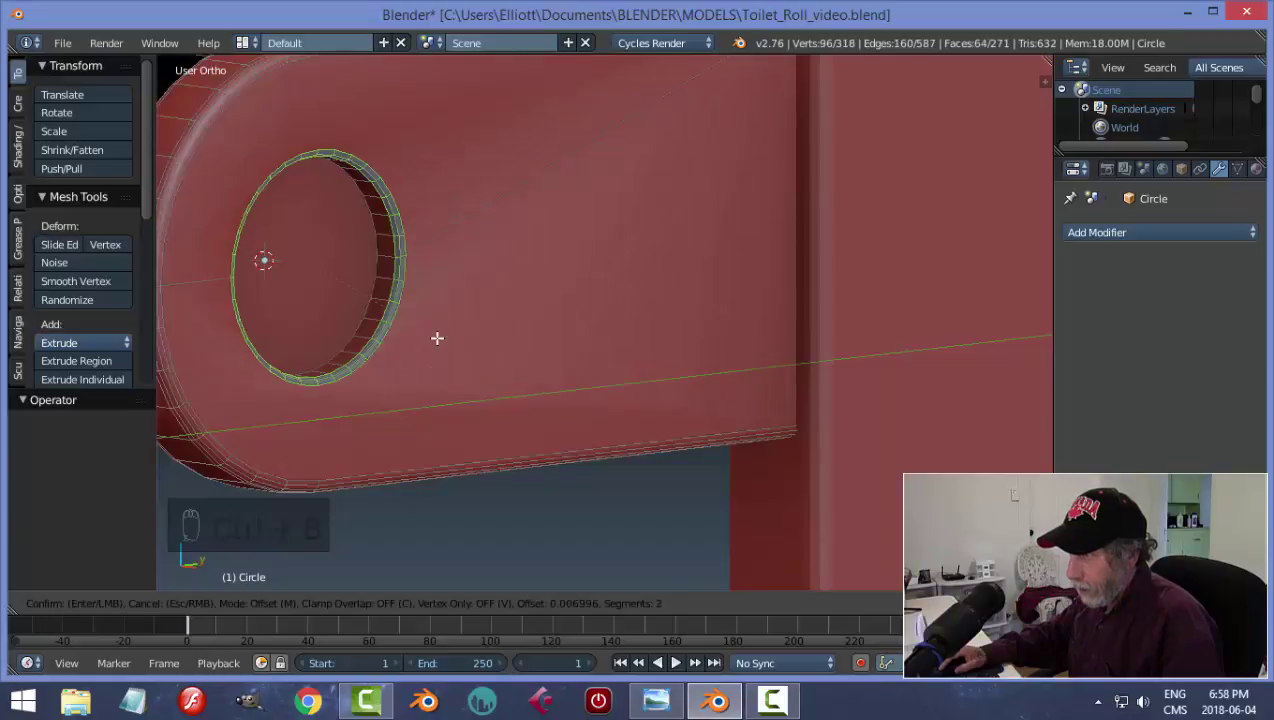
{"action": "left_click", "coordinate": [437, 338]}
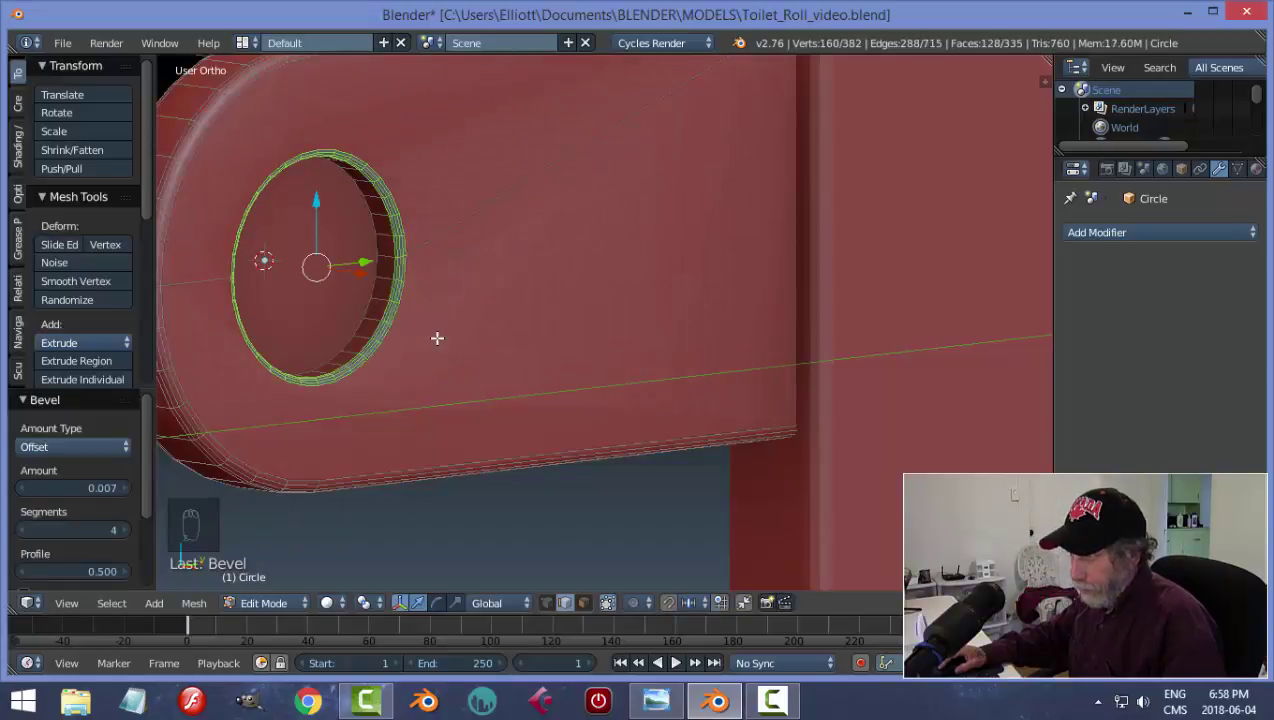
{"action": "key", "text": "a"}
{"action": "key", "text": "Tab"}
- Select the ring of faces forming the socket's inner side wall in Edit Mode, using face selection
{"action": "scroll", "coordinate": [512, 338], "scroll_direction": "down", "scroll_amount": 3}
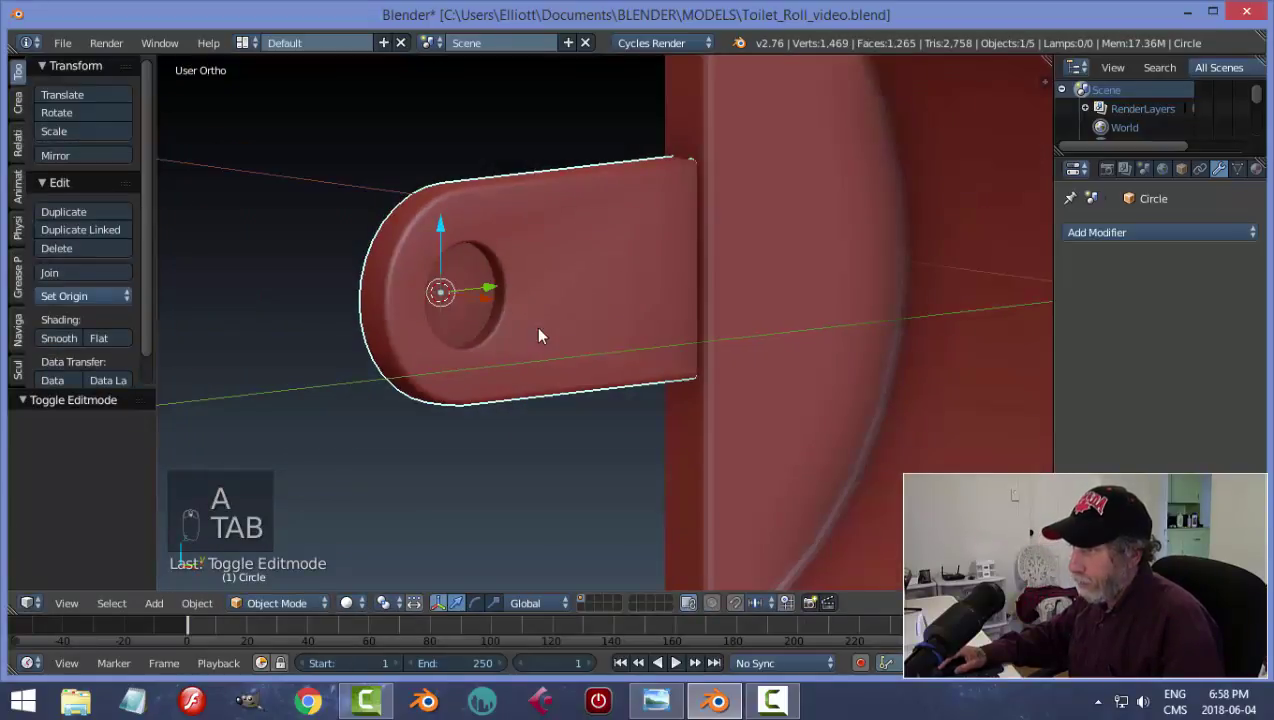
{"action": "mouse_move", "coordinate": [538, 336]}
{"action": "middle_mouse_down"}
{"action": "mouse_move", "coordinate": [421, 313]}
{"action": "mouse_move", "coordinate": [546, 355]}
{"action": "middle_mouse_up"}
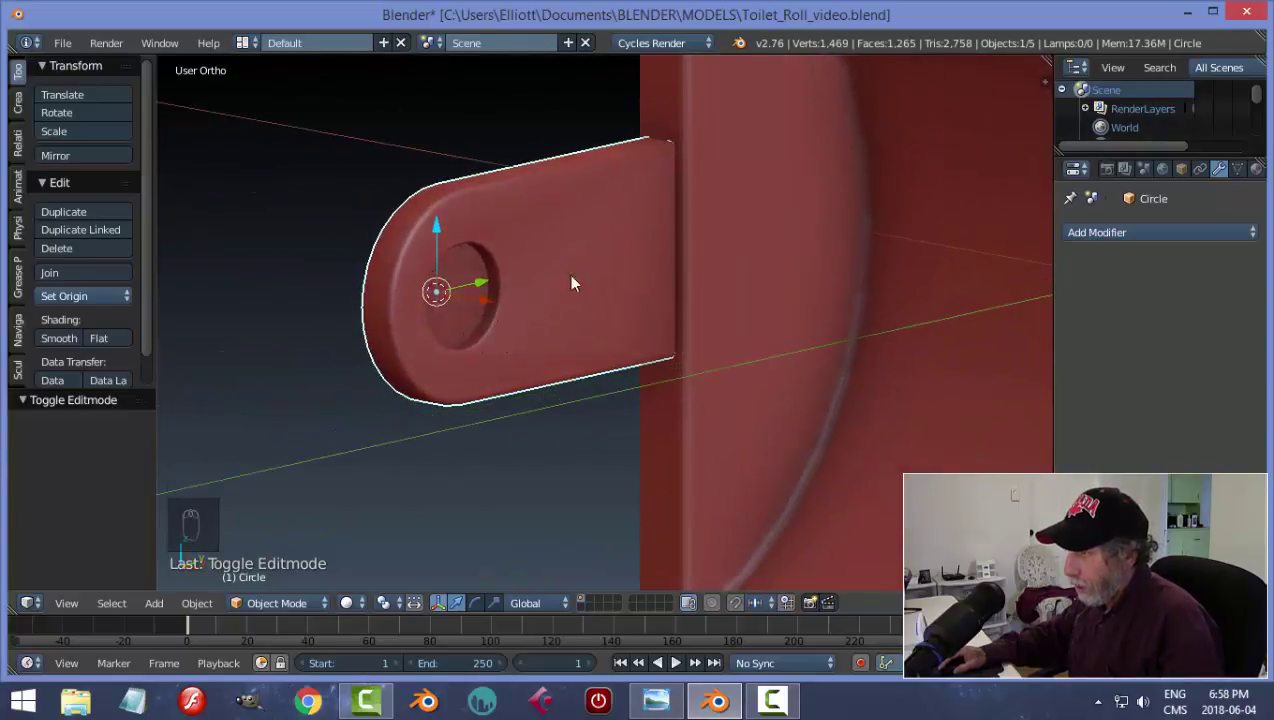
{"action": "middle_click_drag", "start_coordinate": [571, 284], "coordinate": [590, 312]}
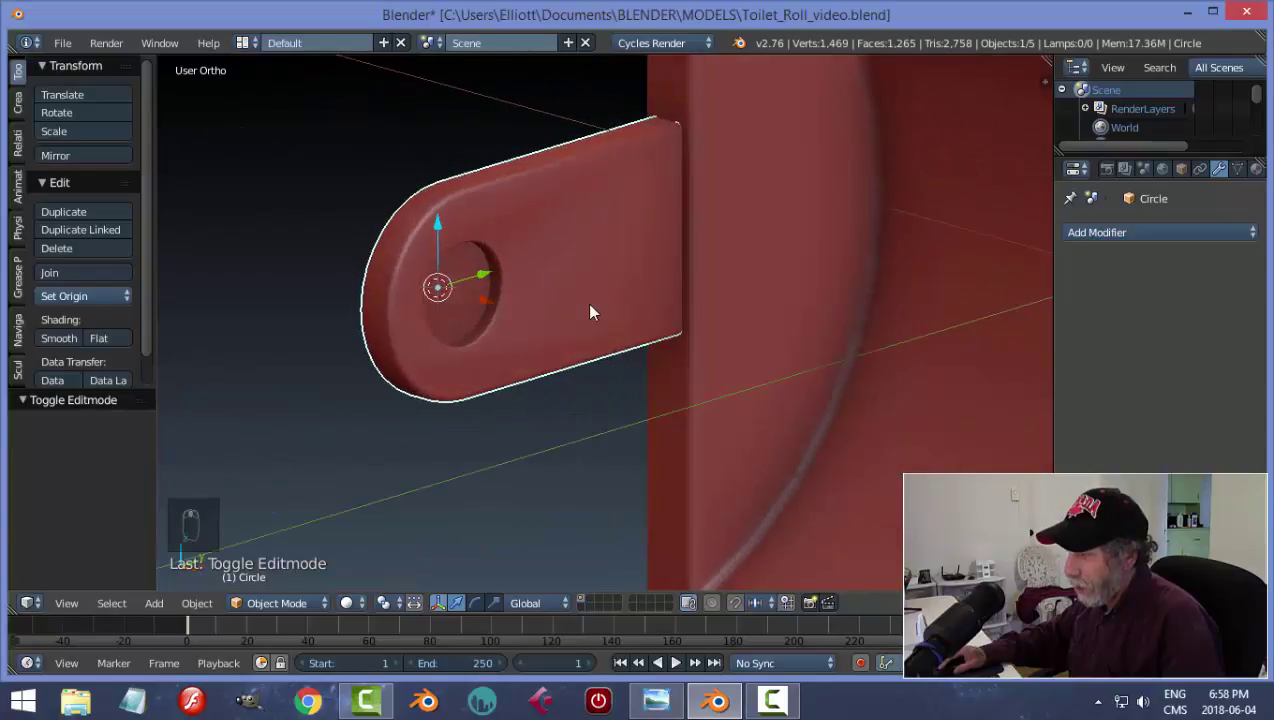
{"action": "scroll", "coordinate": [582, 306], "scroll_direction": "up", "scroll_amount": 4}
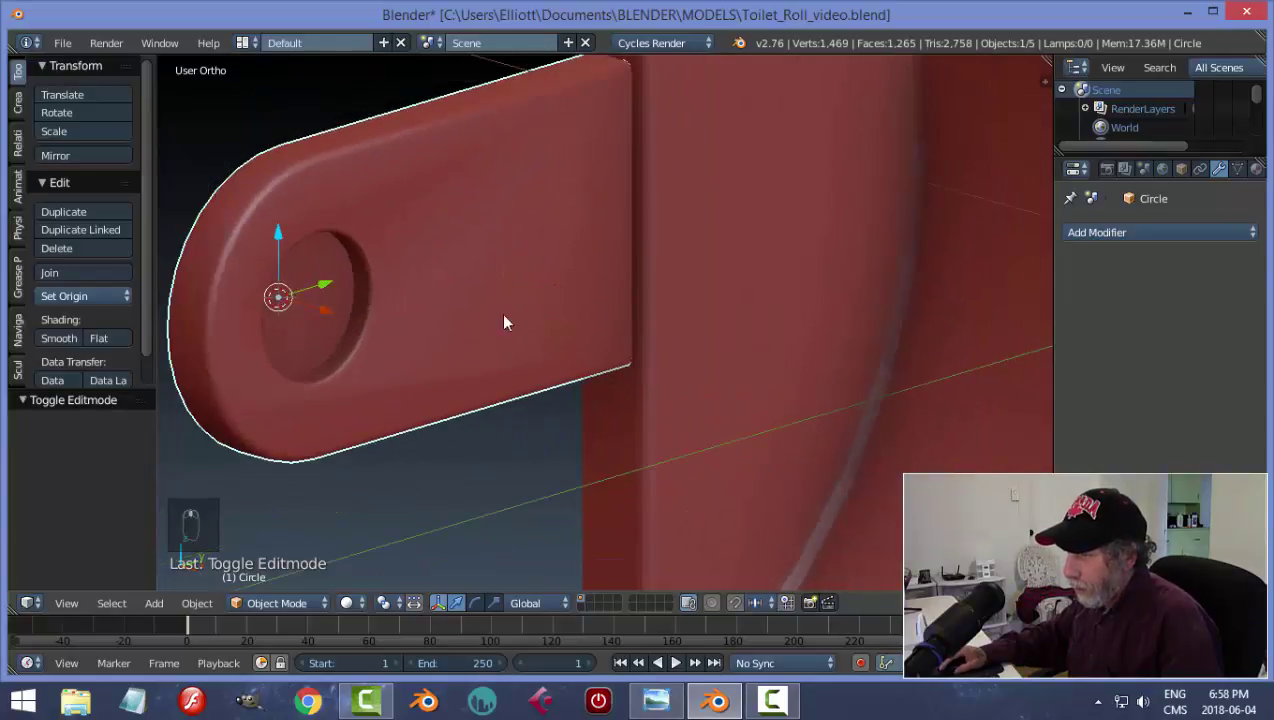
{"action": "middle_click_drag", "start_coordinate": [503, 322], "coordinate": [546, 279], "text": "shift"}
{"action": "key", "text": "Tab"}
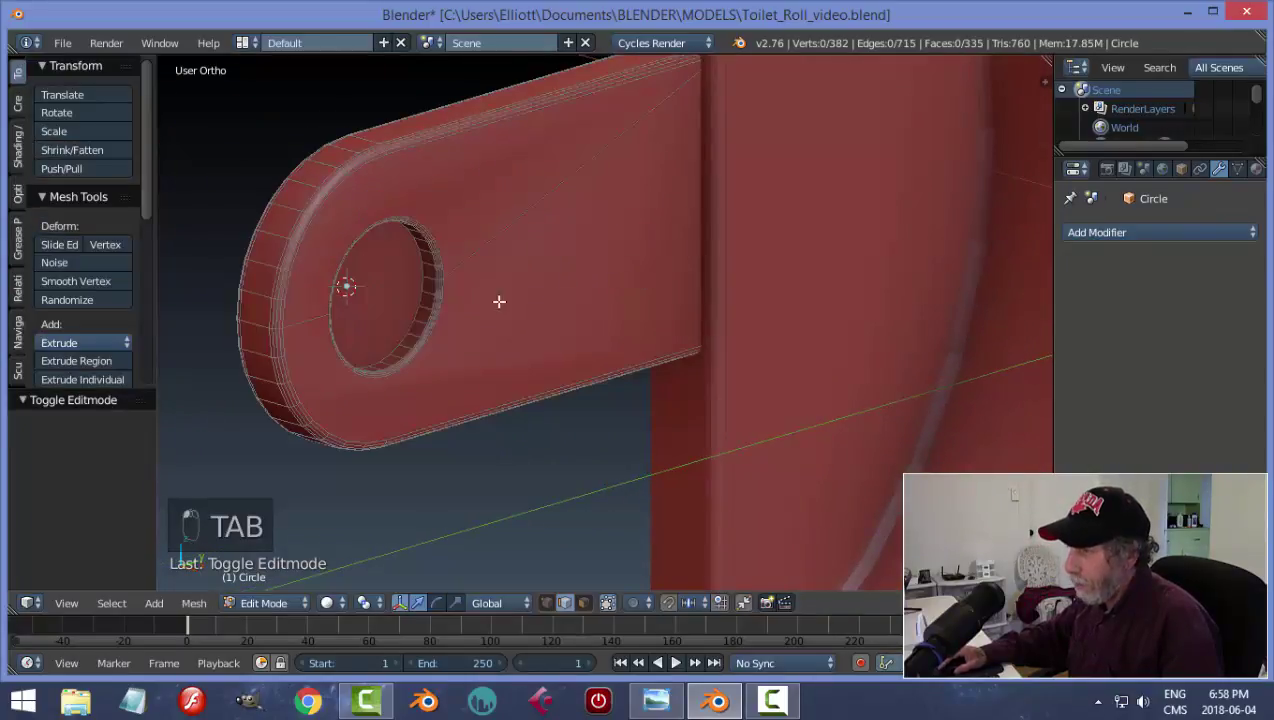
{"action": "scroll", "coordinate": [410, 315], "scroll_direction": "up", "scroll_amount": 2}
{"action": "key", "text": "ctrl+Tab"}
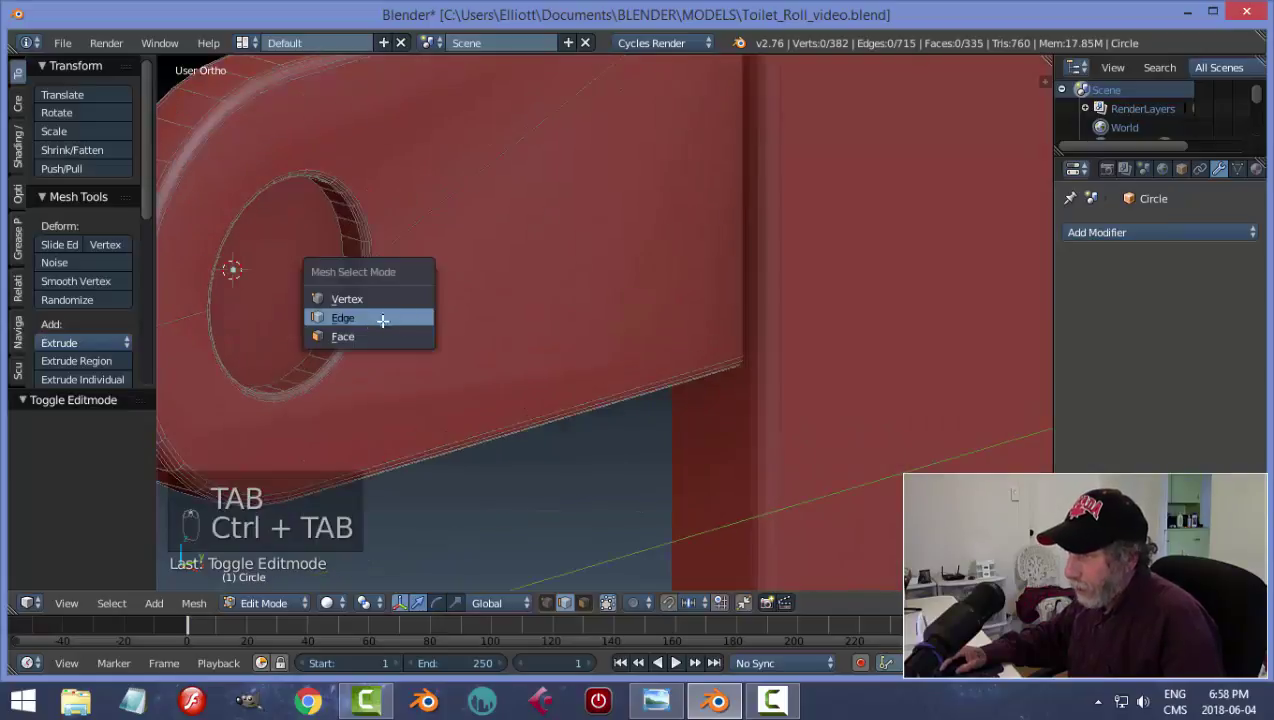
{"action": "left_click", "coordinate": [372, 334]}
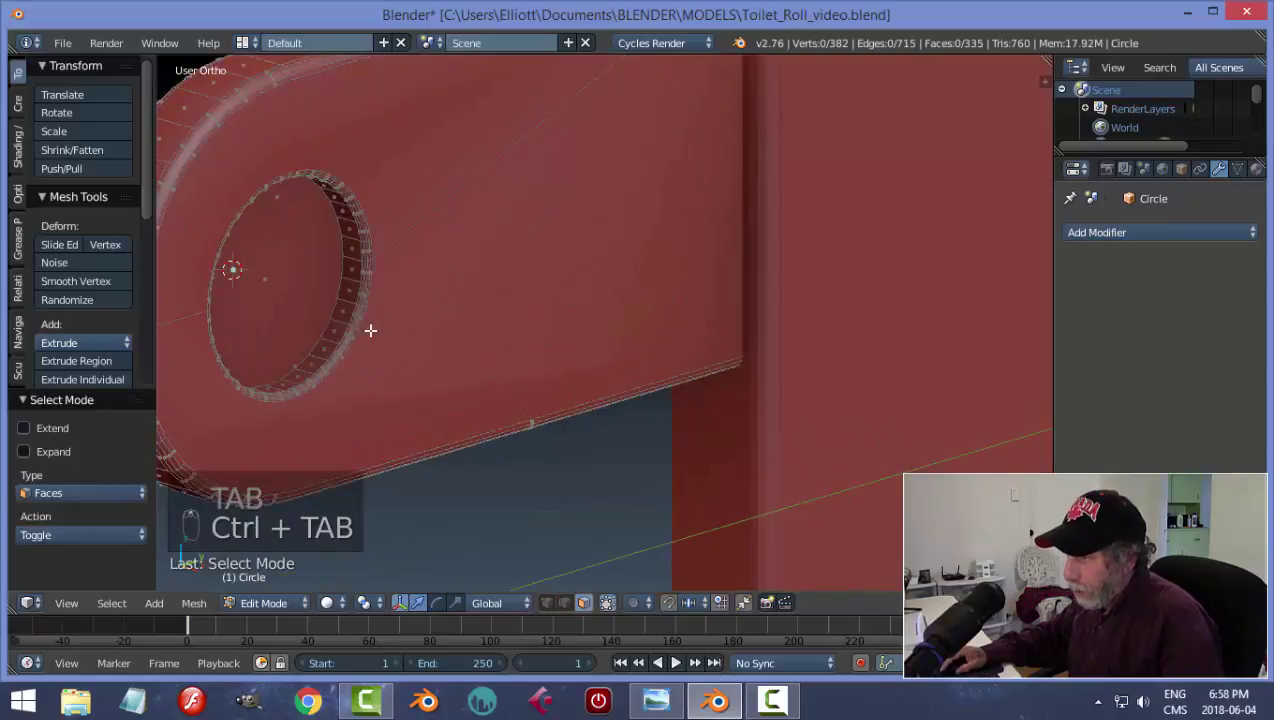
{"action": "right_click", "coordinate": [351, 280], "text": "alt"}
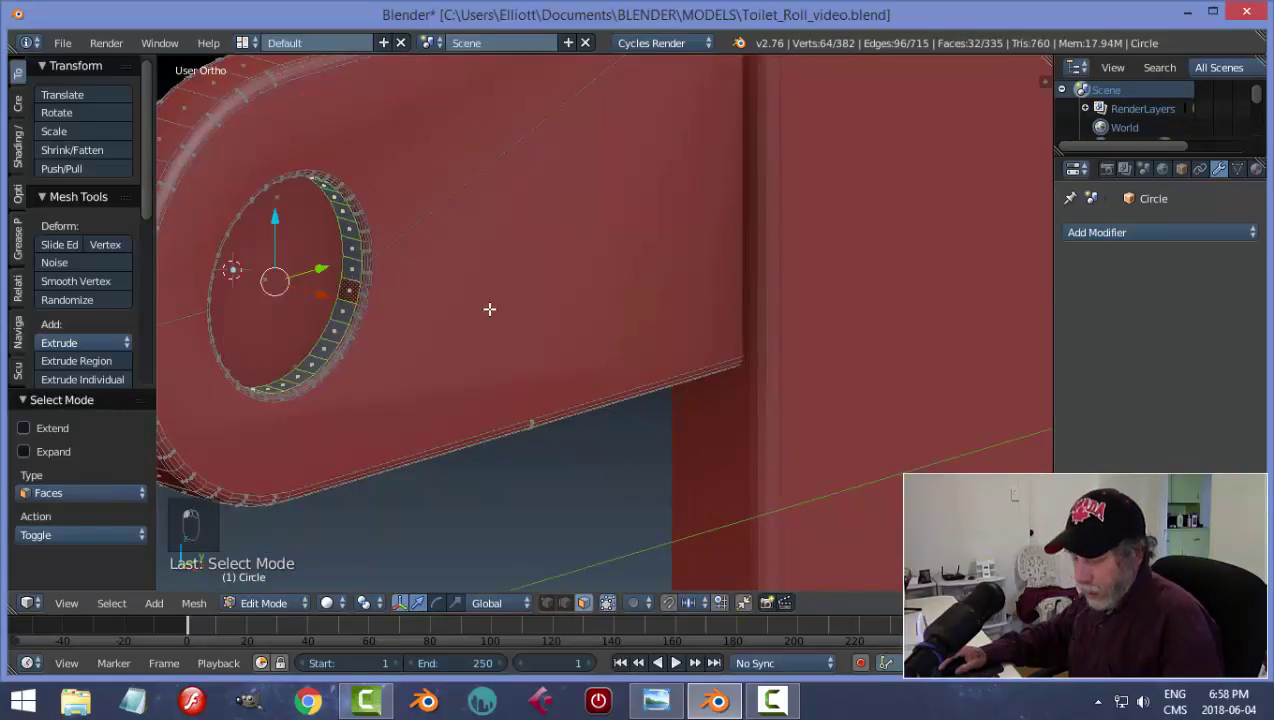
{"action": "key", "text": "a"}
{"action": "right_click", "coordinate": [355, 283], "text": "alt"}
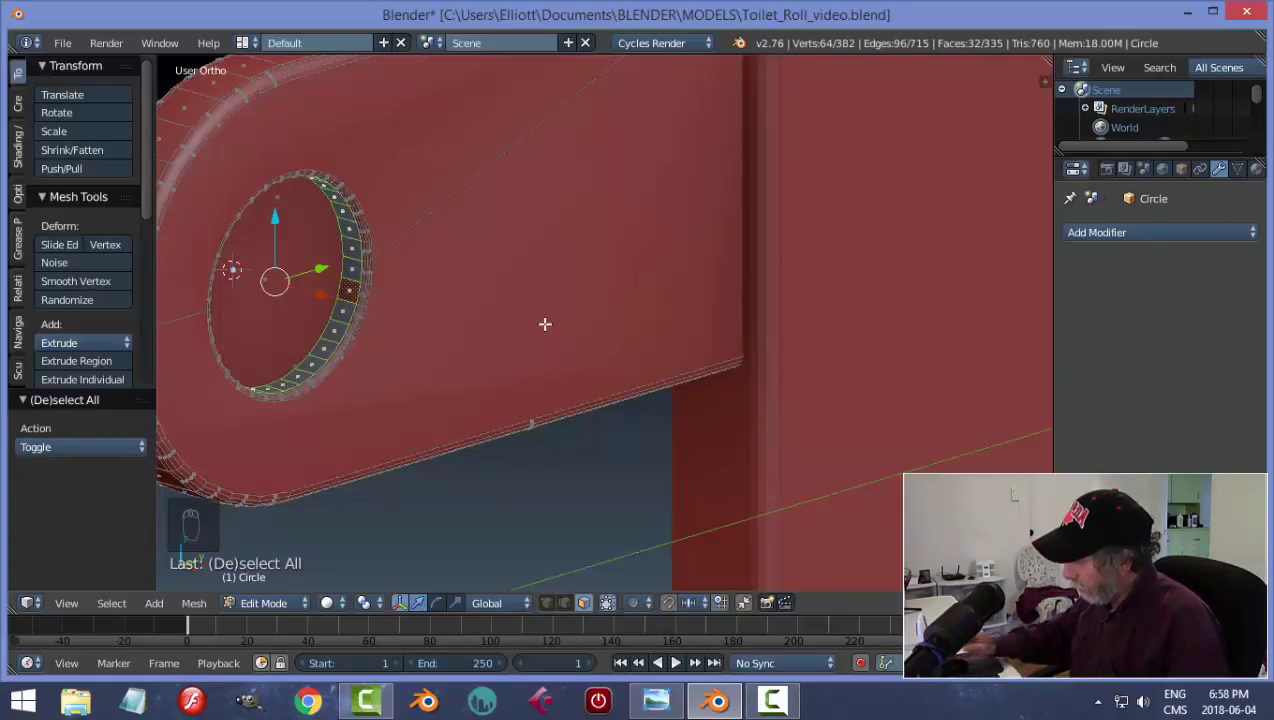
- Grow the face selection twice around the arm's round recess and exclude the large flat circular face
{"action": "key", "text": "ctrl+KP_Add"}
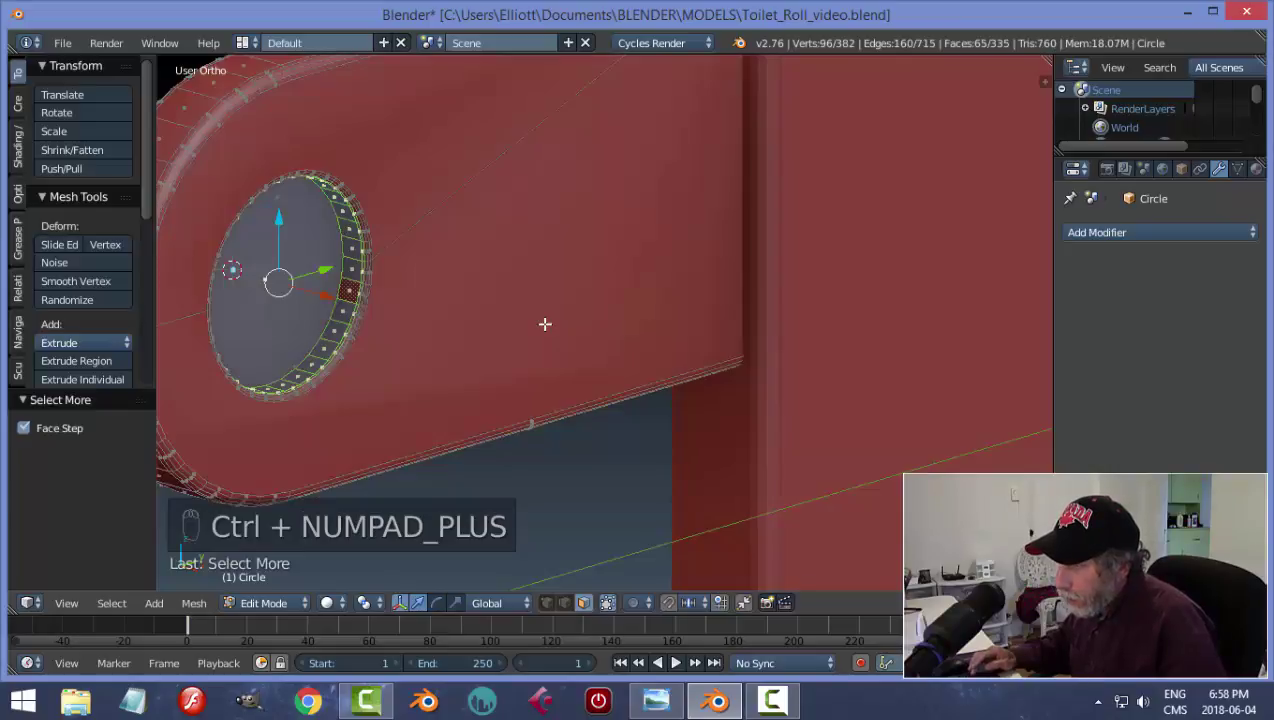
{"action": "key", "text": "ctrl+KP_Add"}
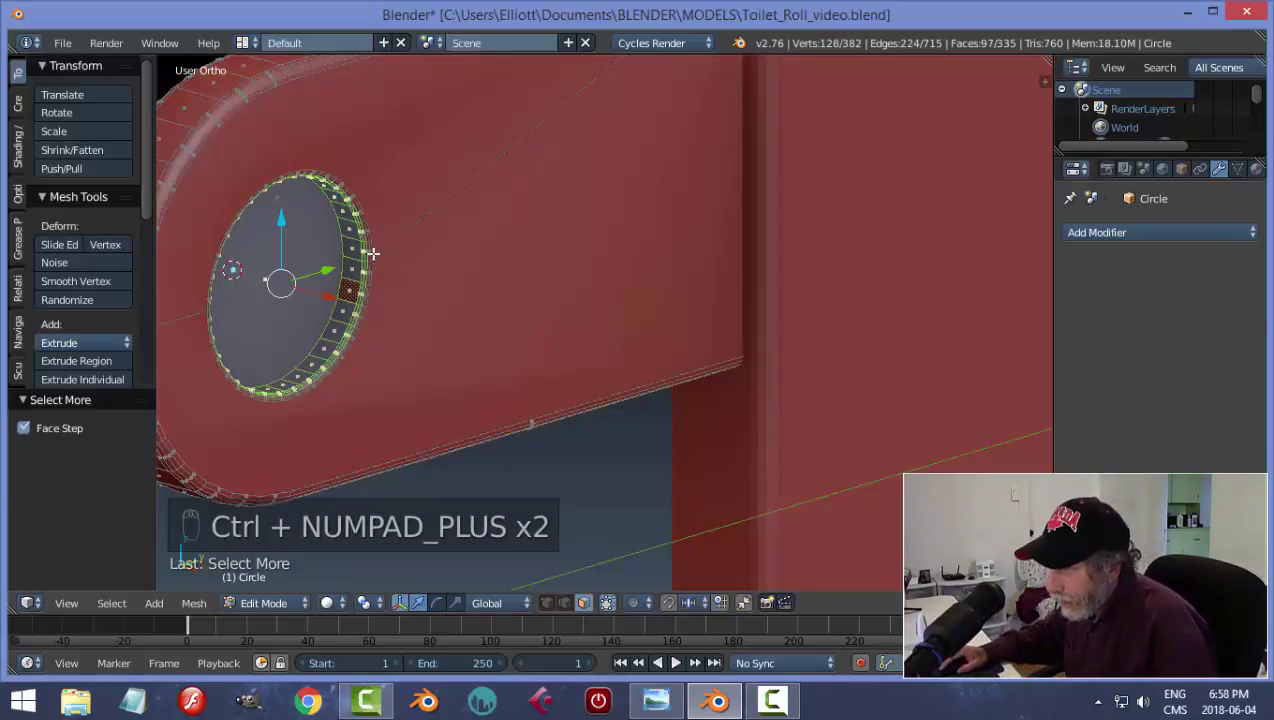
{"action": "left_click", "coordinate": [325, 240], "text": "shift"}
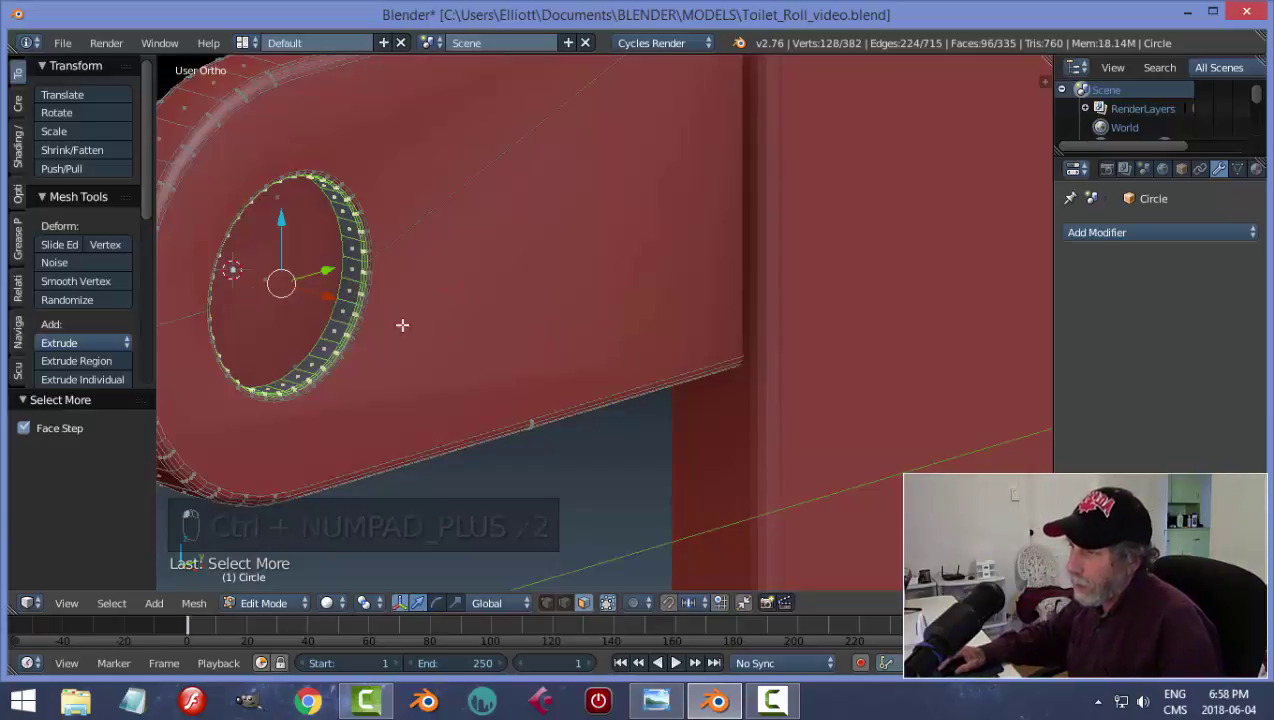
{"action": "scroll", "coordinate": [363, 290], "scroll_direction": "up", "scroll_amount": 2}
{"action": "middle_click_drag", "start_coordinate": [256, 262], "coordinate": [466, 285], "text": "shift"}
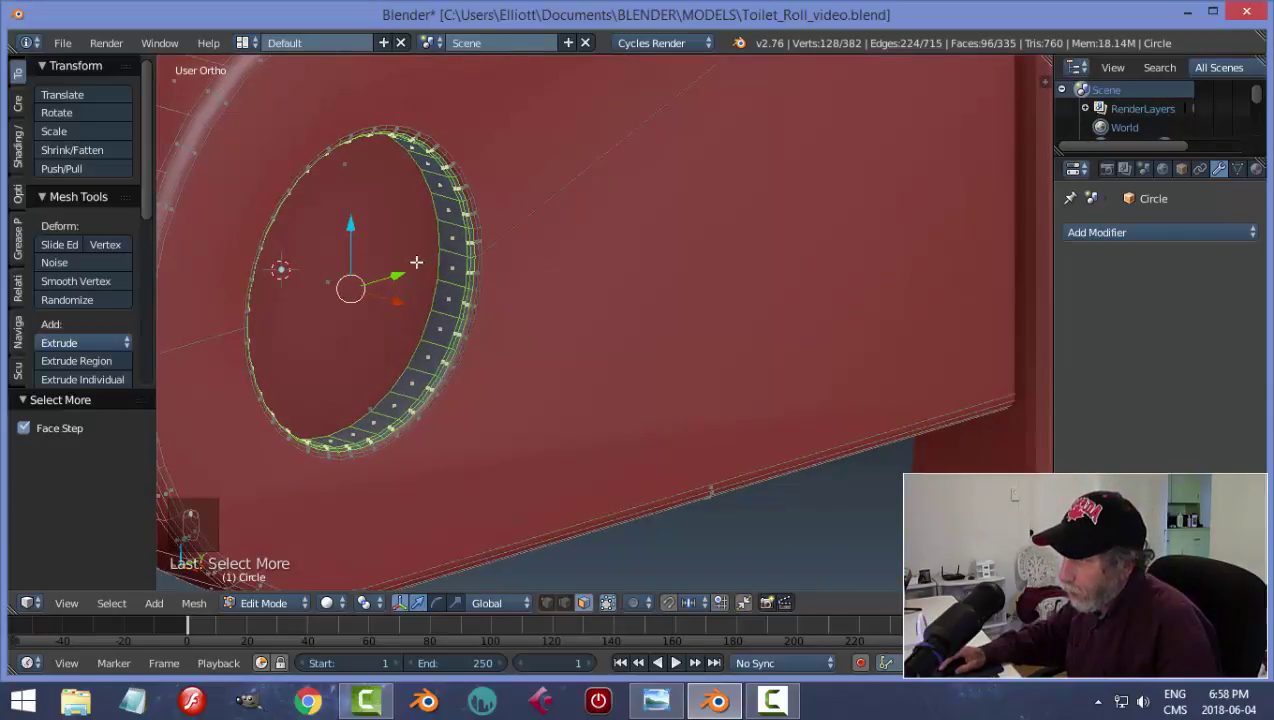
- Apply smooth shading to the selected recess wall and rim faces, and return to Object Mode to inspect the arm
{"action": "left_click", "coordinate": [18, 150]}
{"action": "left_click", "coordinate": [59, 114]}
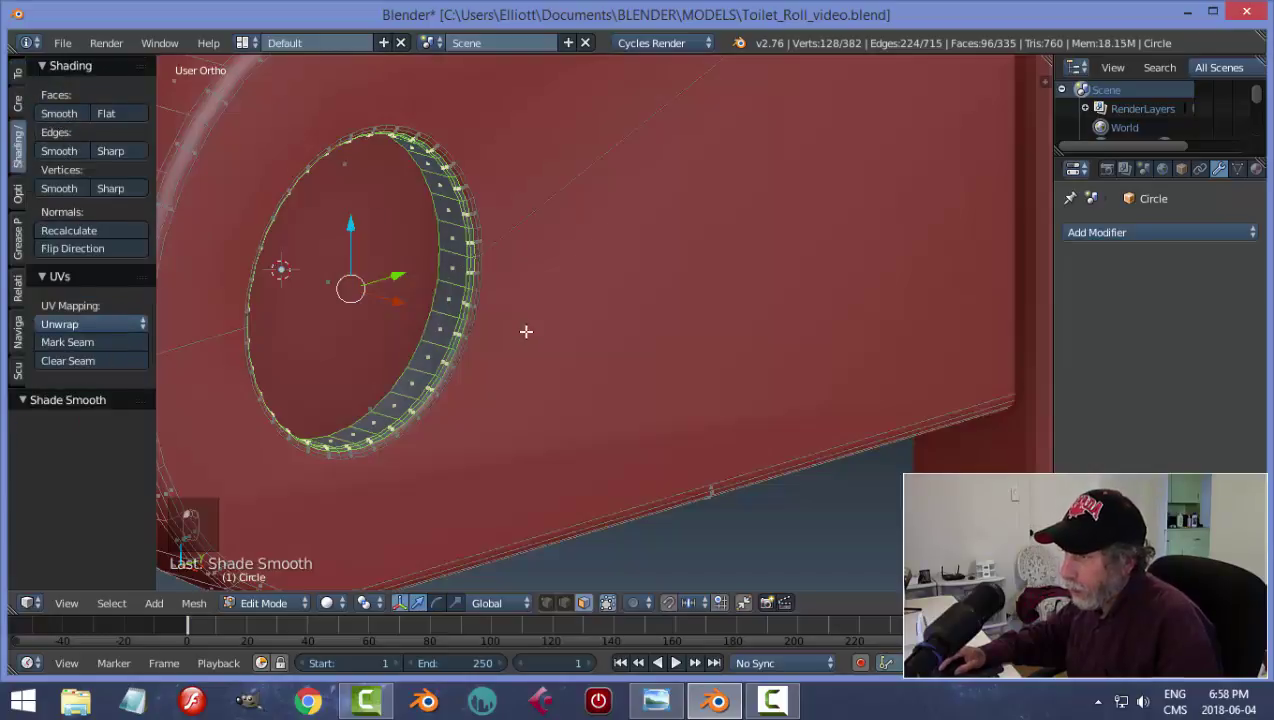
{"action": "key", "text": "a"}
{"action": "key", "text": "Tab"}
{"action": "scroll", "coordinate": [503, 346], "scroll_direction": "down", "scroll_amount": 3}
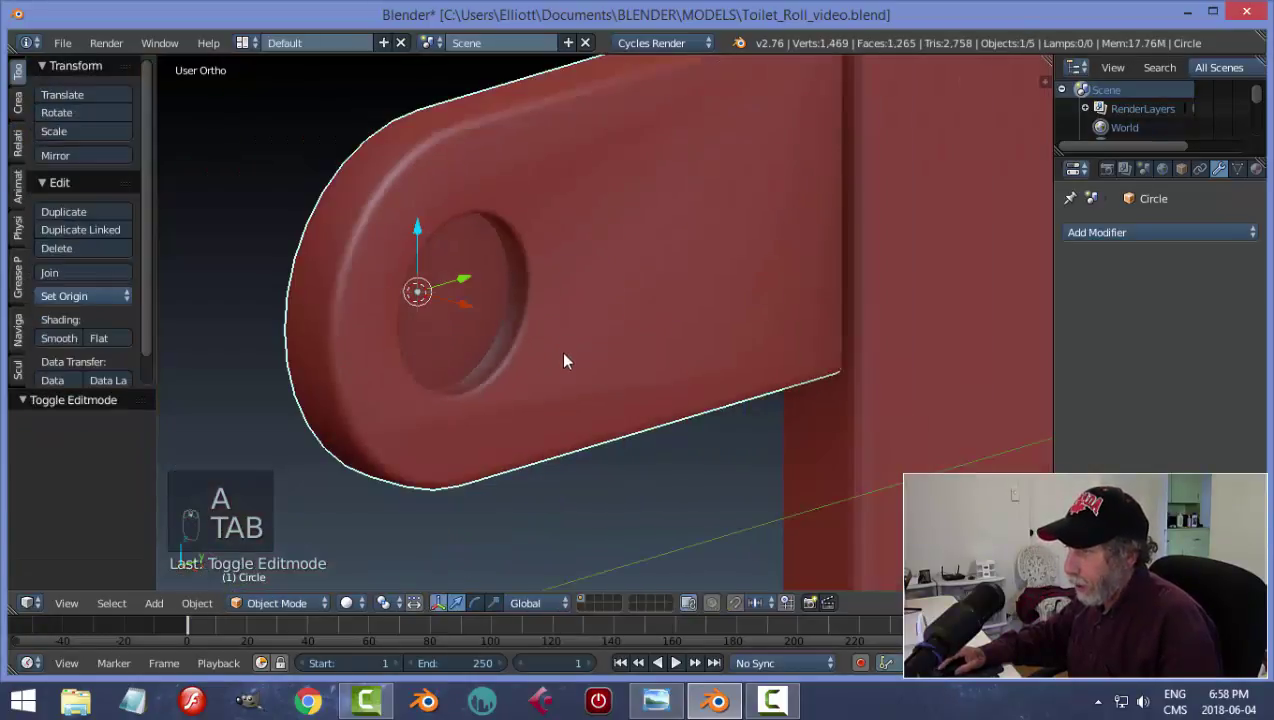
{"action": "middle_click_drag", "start_coordinate": [463, 287], "coordinate": [516, 313]}
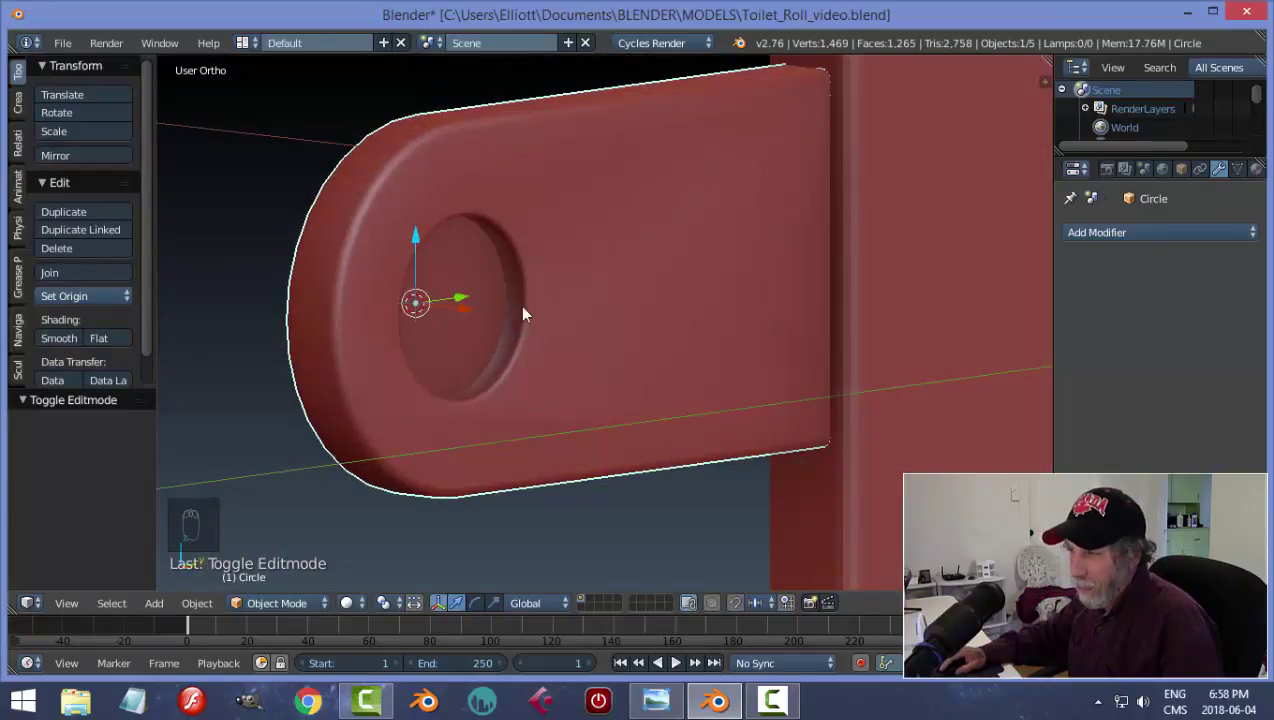
{"action": "middle_click_drag", "start_coordinate": [634, 366], "coordinate": [603, 364]}
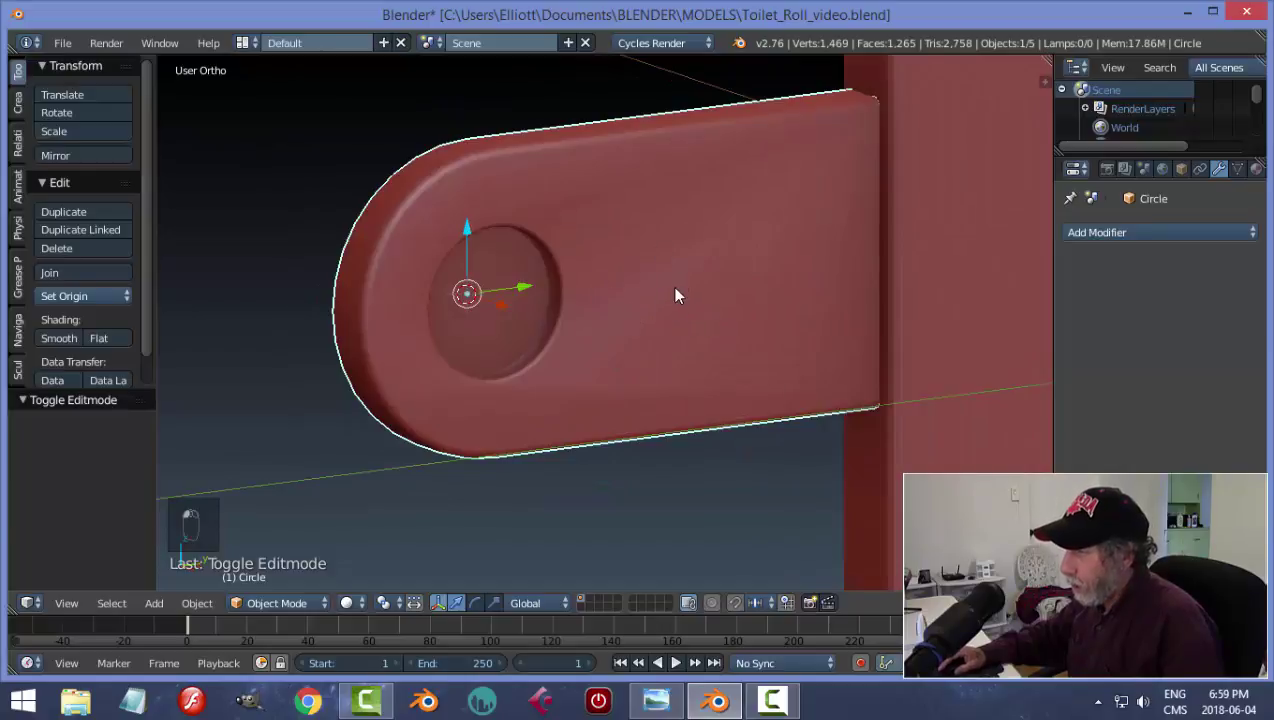
- Extrude the two flat faces surrounding the arm's recess in place with zero offset, and return to Object Mode
{"action": "key", "text": "Tab"}
{"action": "left_click", "coordinate": [800, 289]}
{"action": "middle_click_drag", "start_coordinate": [713, 319], "coordinate": [717, 317]}
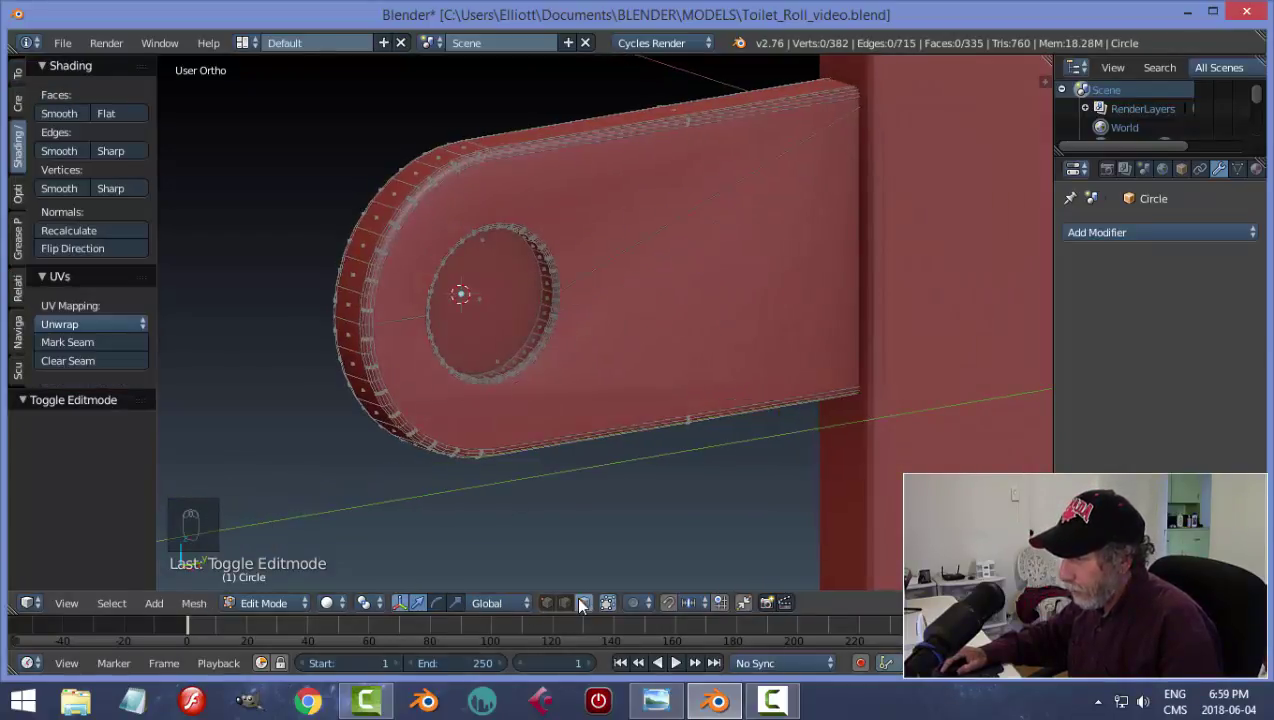
{"action": "right_click", "coordinate": [697, 373]}
{"action": "right_click", "coordinate": [591, 220], "text": "shift"}
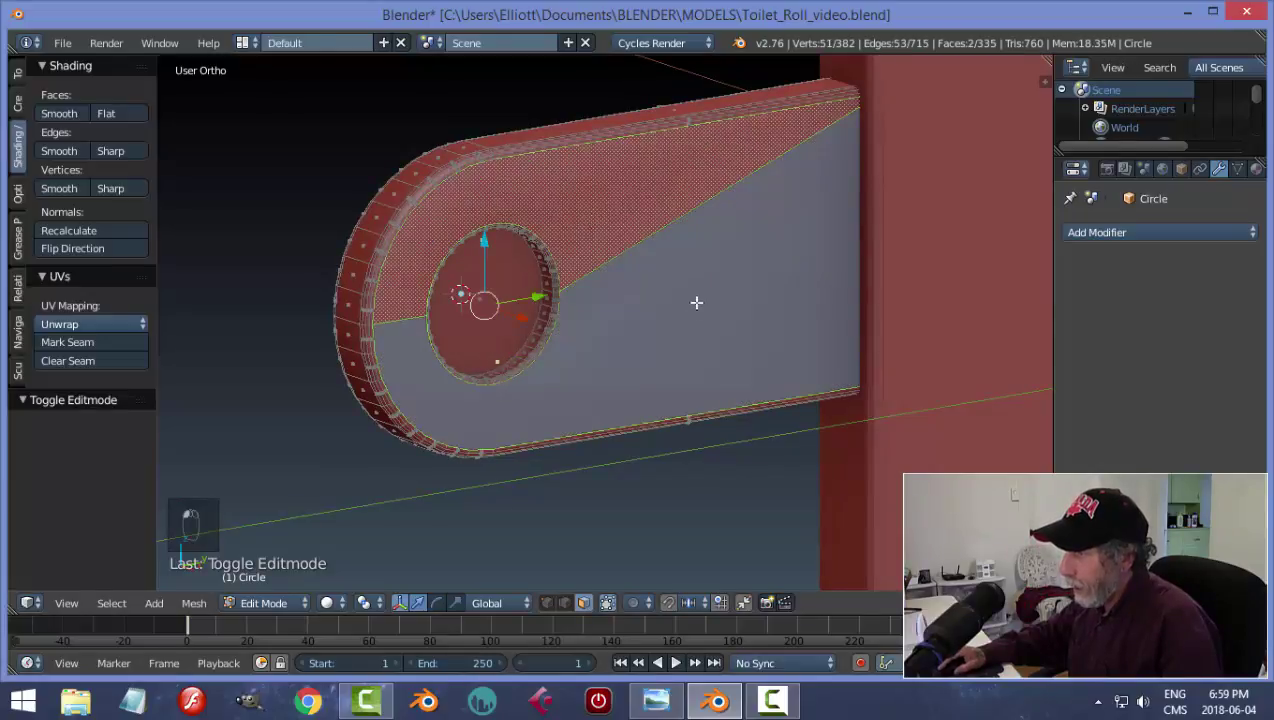
{"action": "key", "text": "e"}
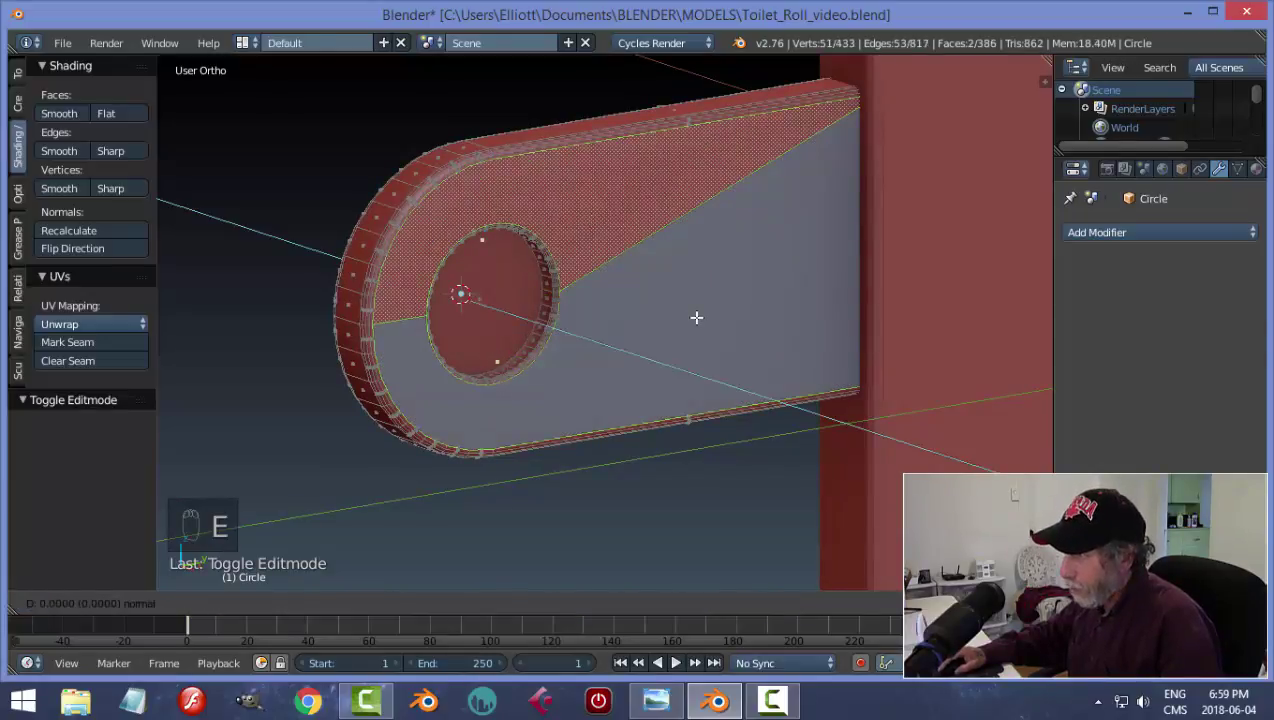
{"action": "left_click", "coordinate": [697, 317]}
{"action": "key", "text": "a"}
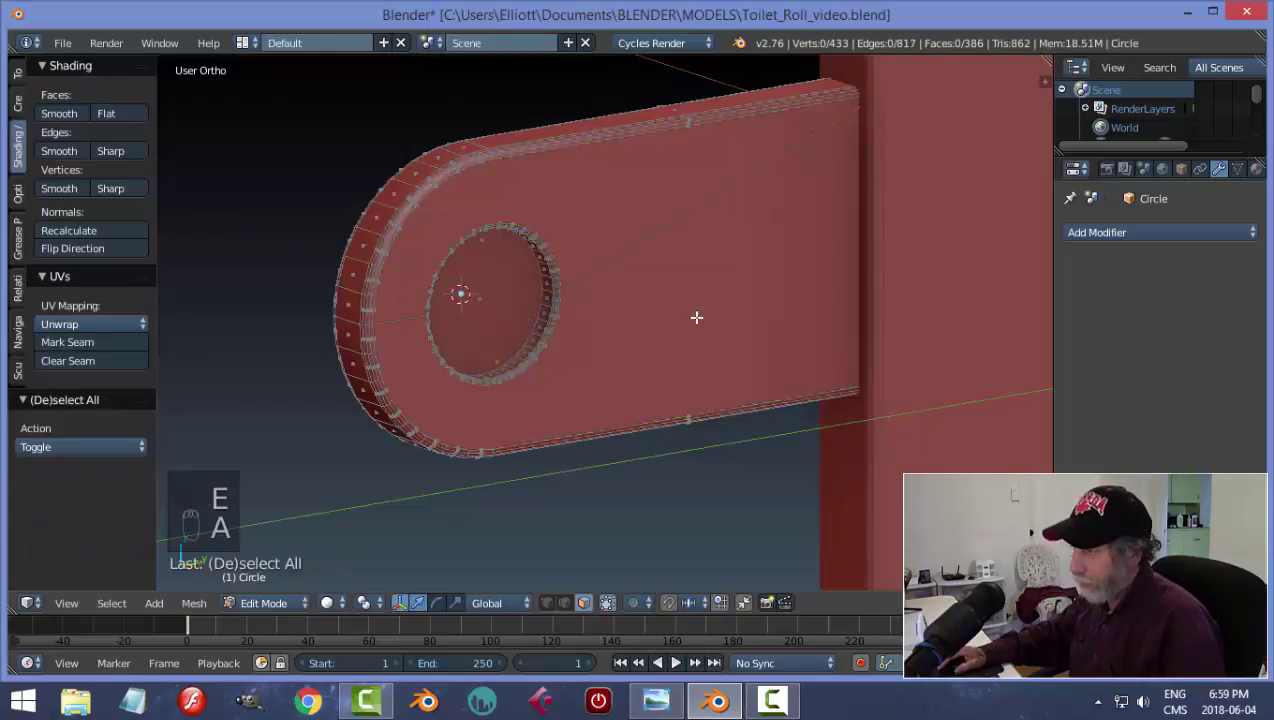
{"action": "key", "text": "Tab"}
{"action": "left_click", "coordinate": [583, 320]}
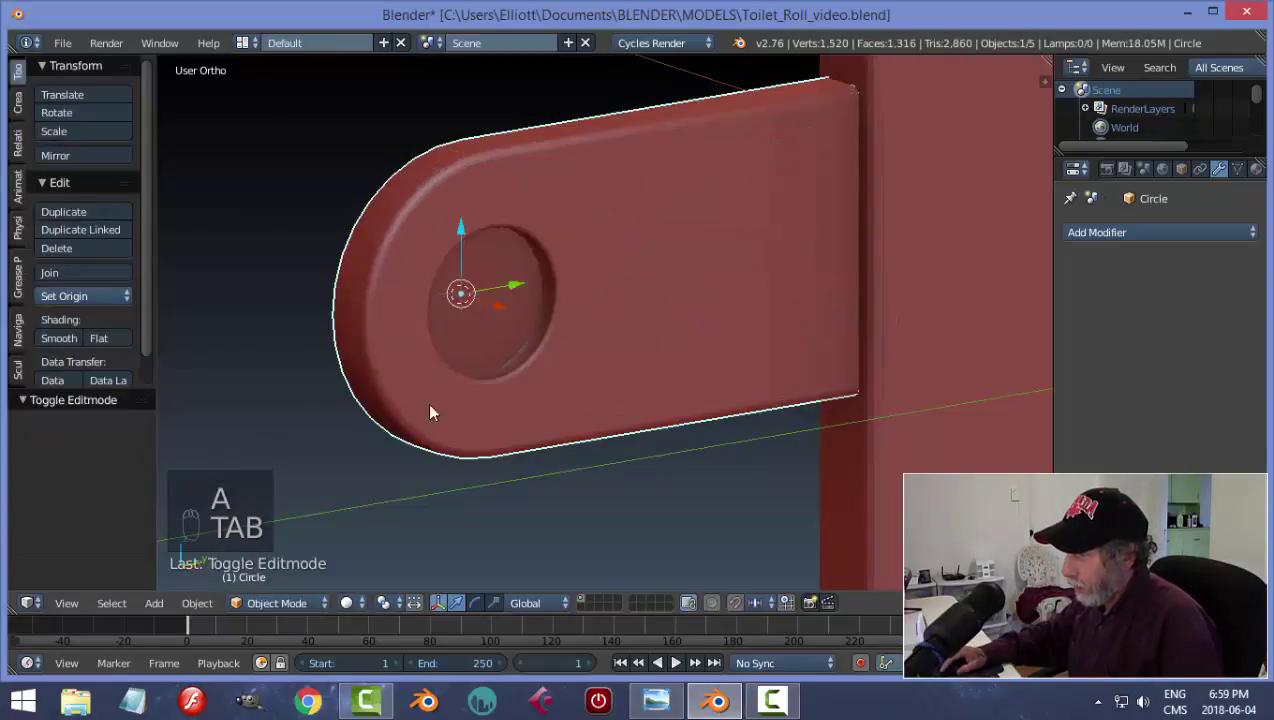
- Select the square frame and snap the 3D cursor to it
{"action": "middle_click_drag", "start_coordinate": [575, 273], "coordinate": [615, 166]}
{"action": "key", "text": "a"}
{"action": "scroll", "coordinate": [619, 317], "scroll_direction": "up", "scroll_amount": 3}
{"action": "right_click", "coordinate": [692, 258]}
{"action": "key", "text": "a"}
{"action": "right_click", "coordinate": [660, 185]}
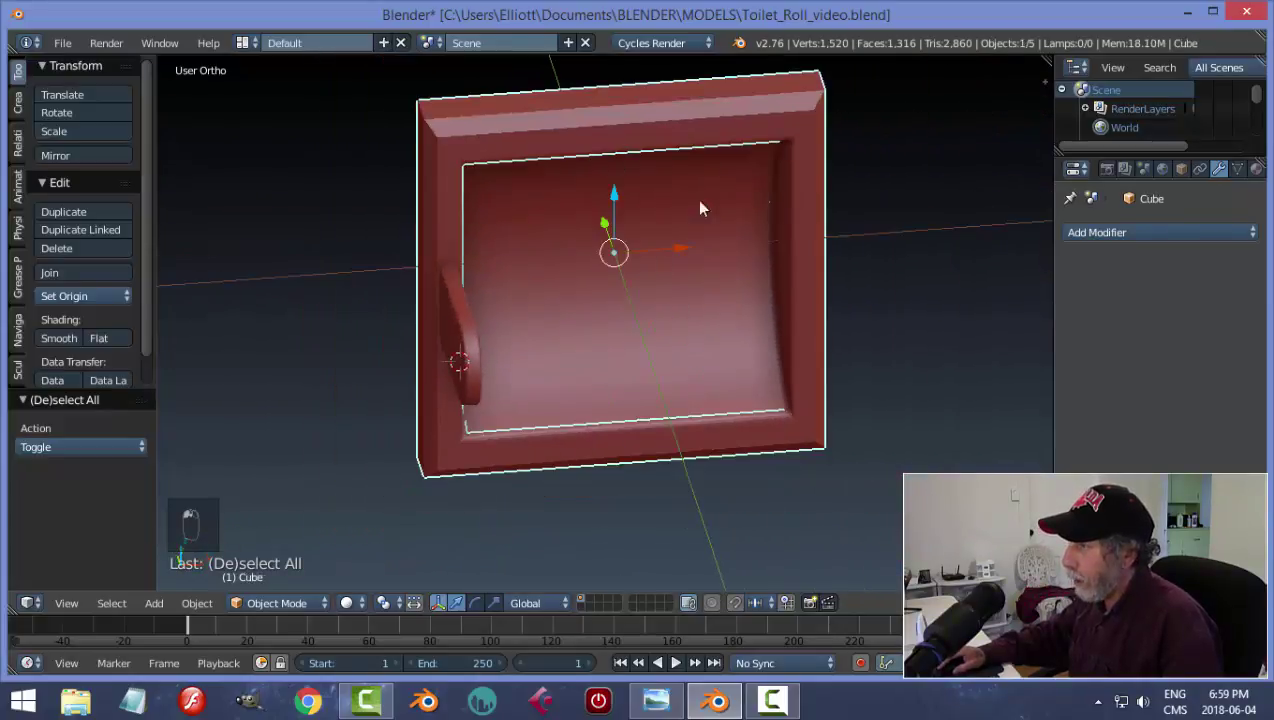
{"action": "key", "text": "shift+s"}
{"action": "left_click", "coordinate": [722, 226]}
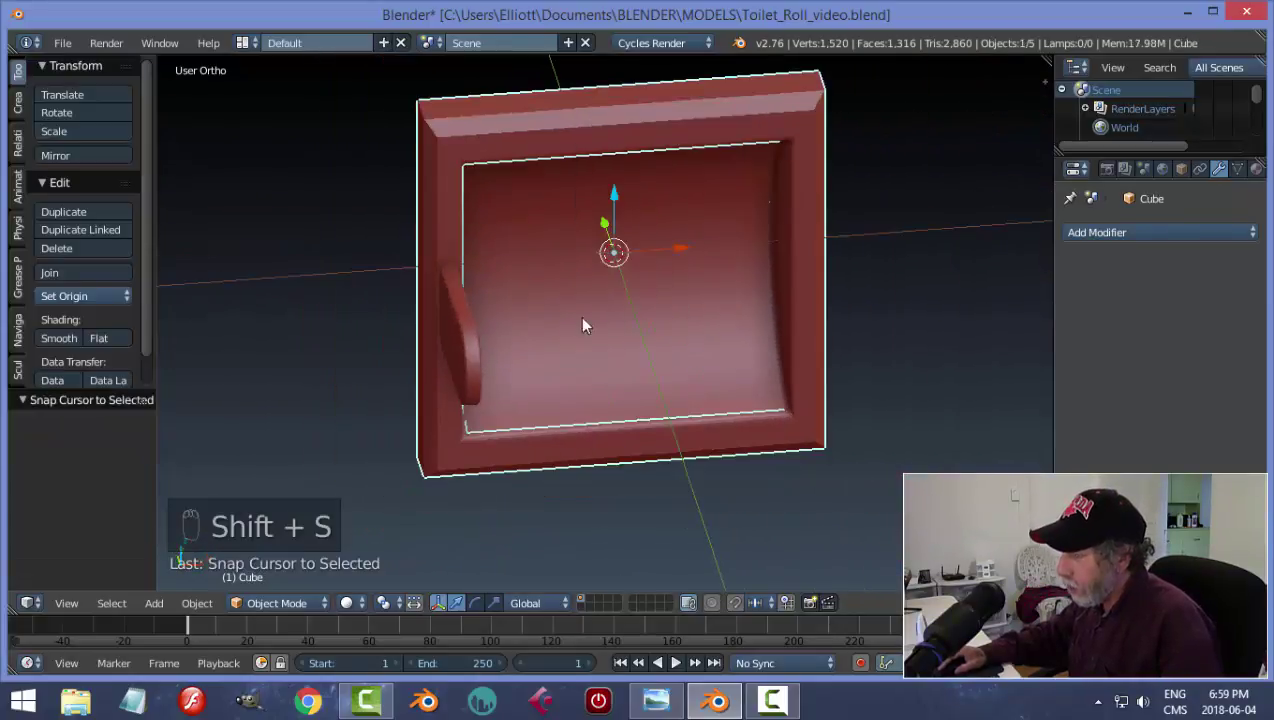
- Mirror the arm along X with a Mirror modifier using the frame object Cube as mirror object, and apply the modifier
{"action": "middle_click_drag", "start_coordinate": [581, 319], "coordinate": [459, 307]}
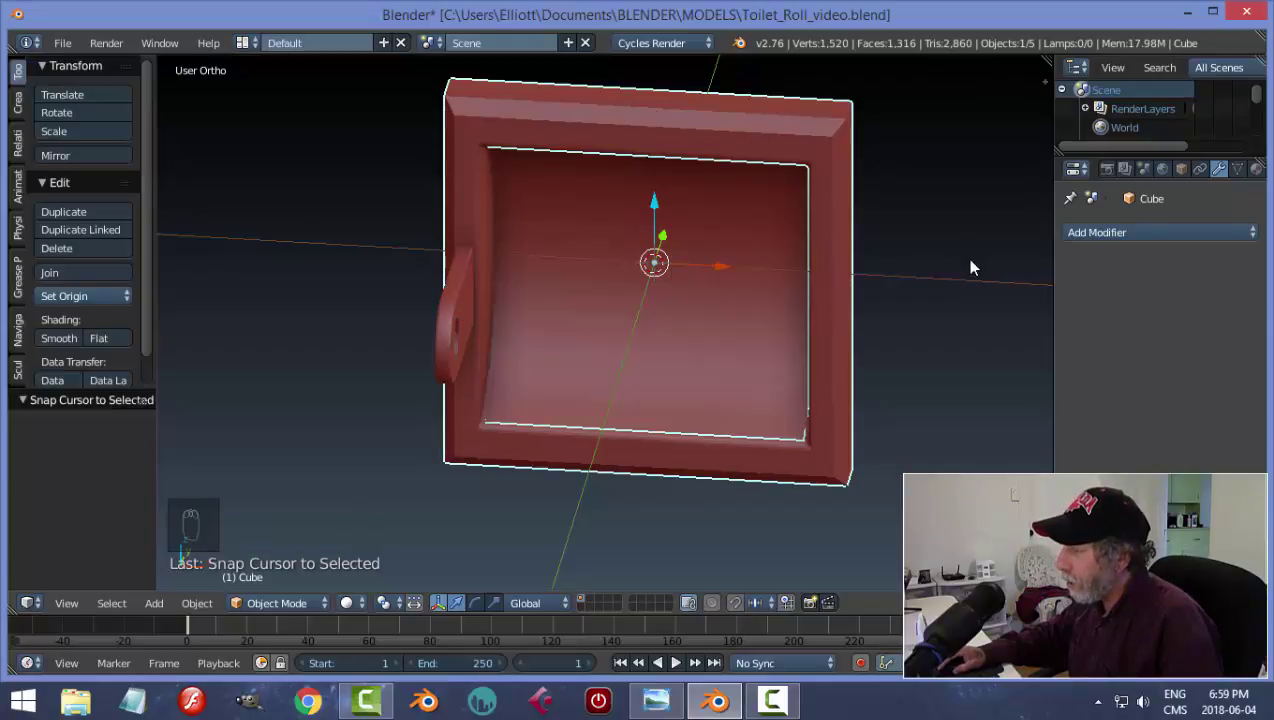
{"action": "right_click", "coordinate": [464, 300]}
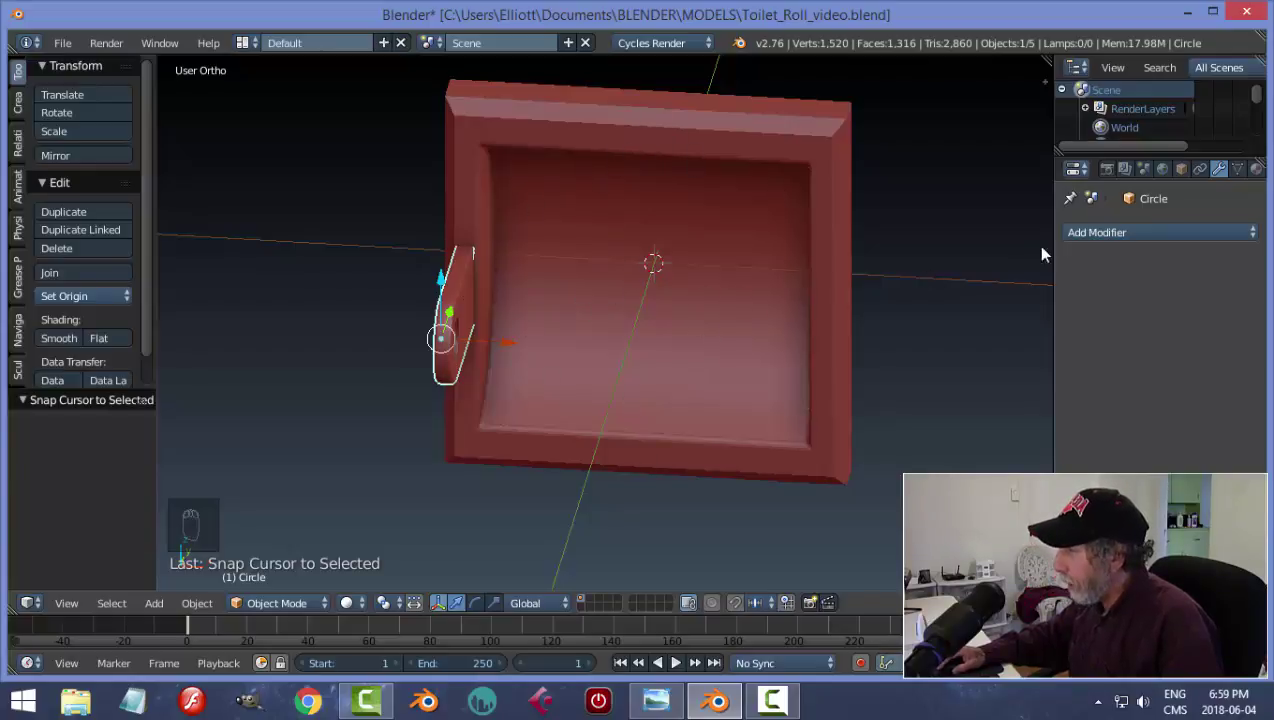
{"action": "left_click", "coordinate": [1090, 232]}
{"action": "left_click", "coordinate": [878, 420]}
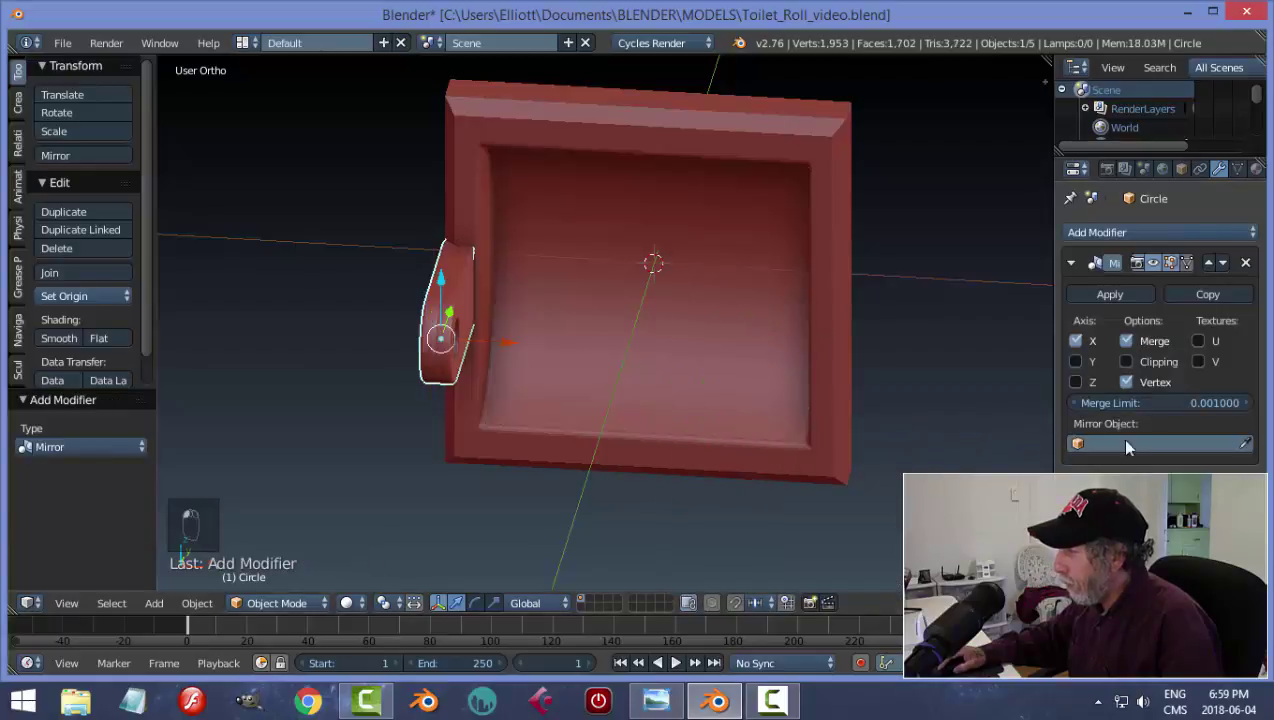
{"action": "left_click", "coordinate": [1247, 444]}
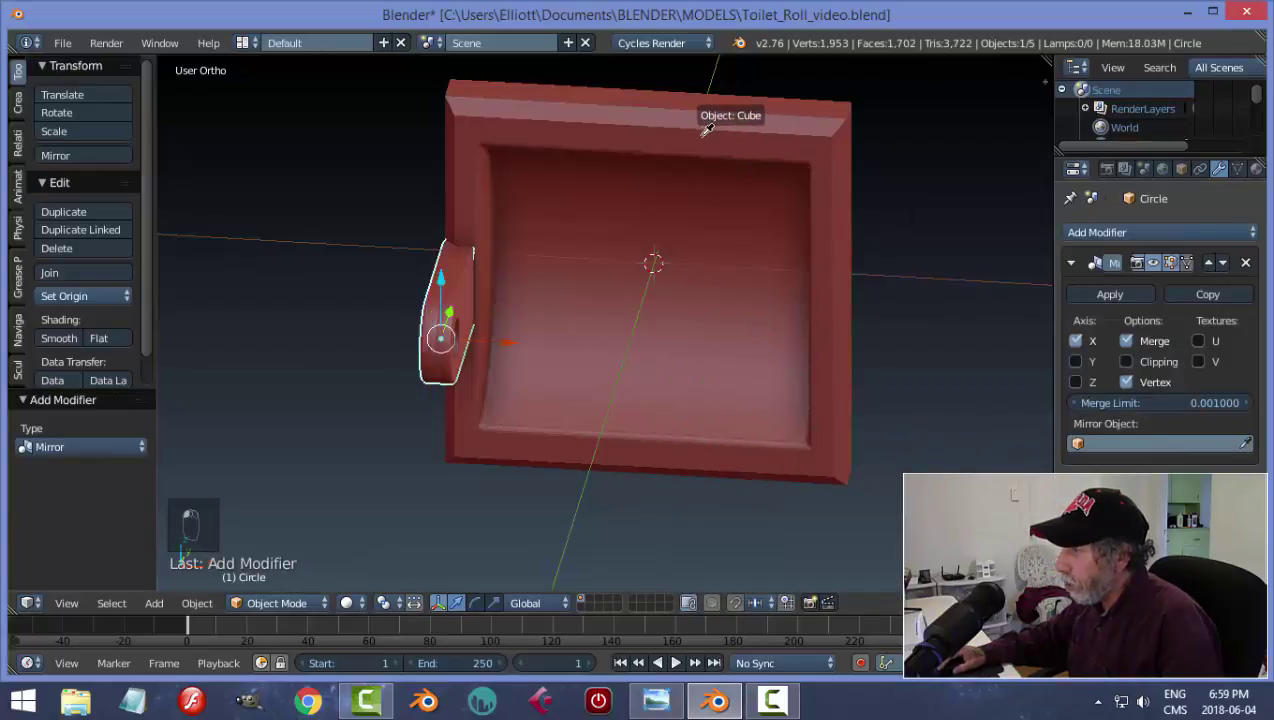
{"action": "left_click", "coordinate": [708, 128]}
{"action": "middle_click_drag", "start_coordinate": [800, 341], "coordinate": [760, 305]}
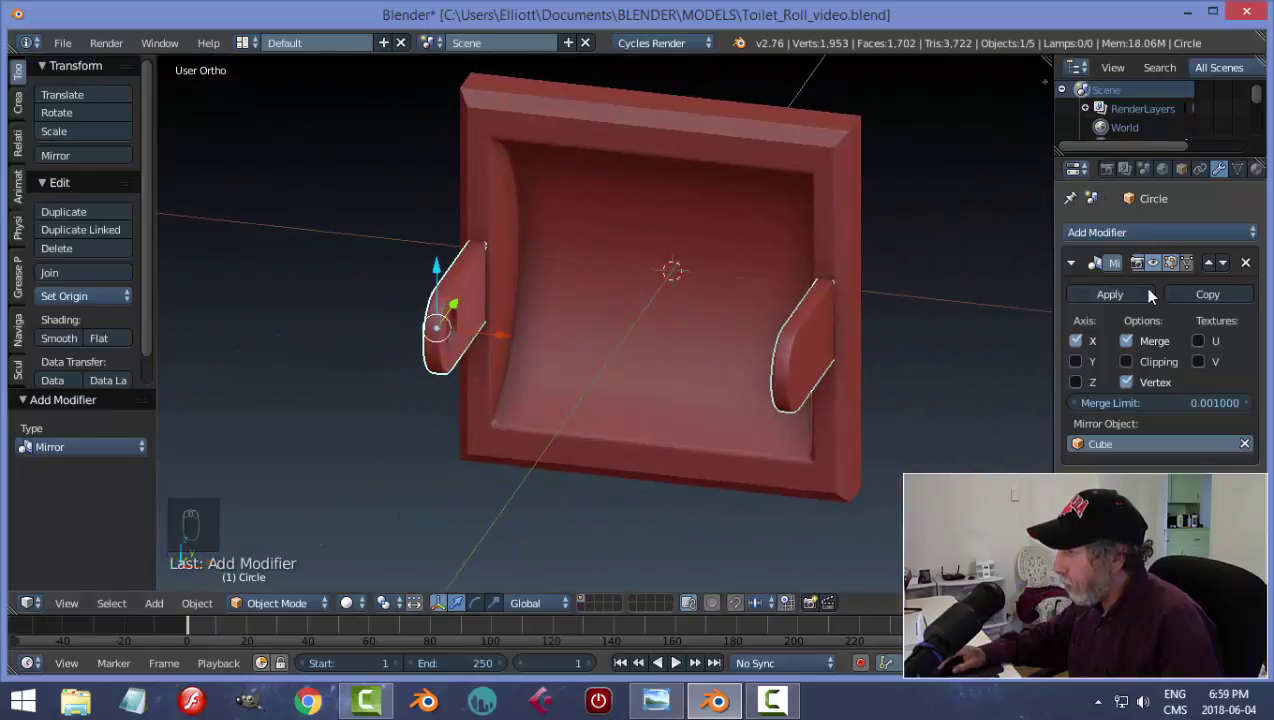
{"action": "left_click", "coordinate": [1118, 294]}
- Set the mirrored arms' origin to their geometry, deselect everything and save the file over the existing one
{"action": "left_click", "coordinate": [100, 295]}
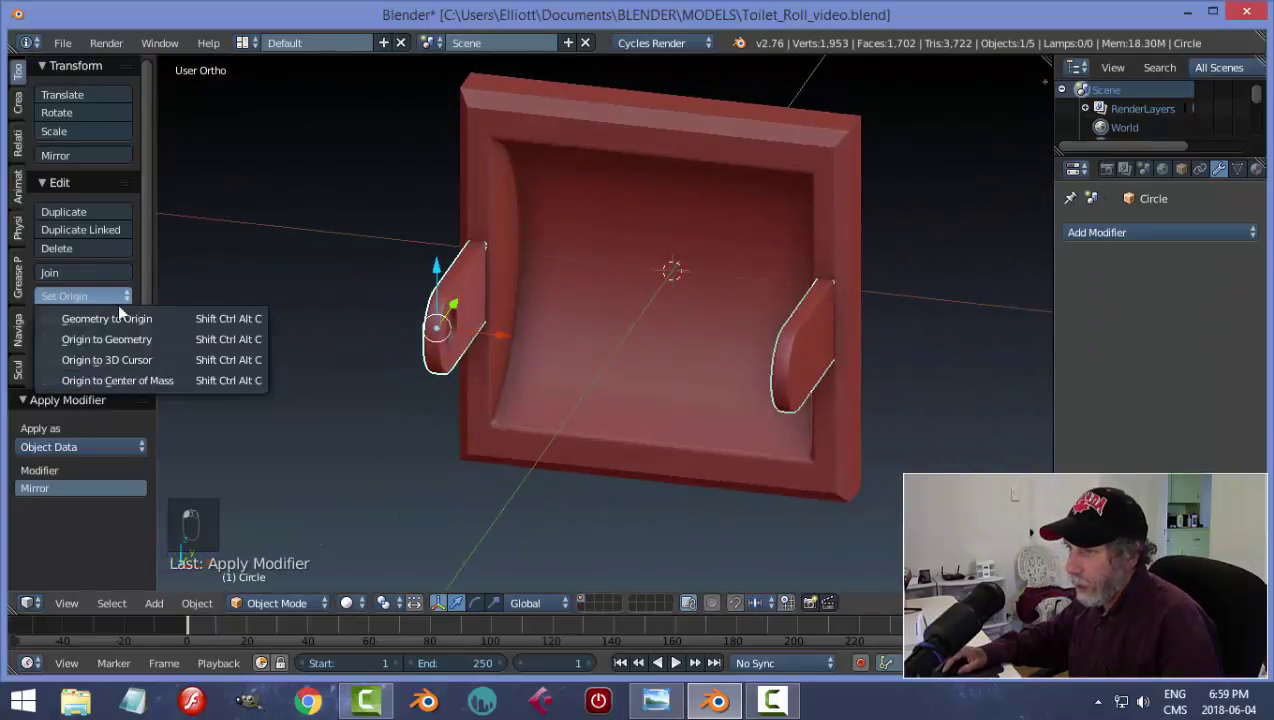
{"action": "left_click", "coordinate": [125, 338]}
{"action": "middle_click_drag", "start_coordinate": [684, 341], "coordinate": [634, 332]}
{"action": "key", "text": "a"}
{"action": "key", "text": "ctrl+s"}
{"action": "left_click", "coordinate": [697, 341]}
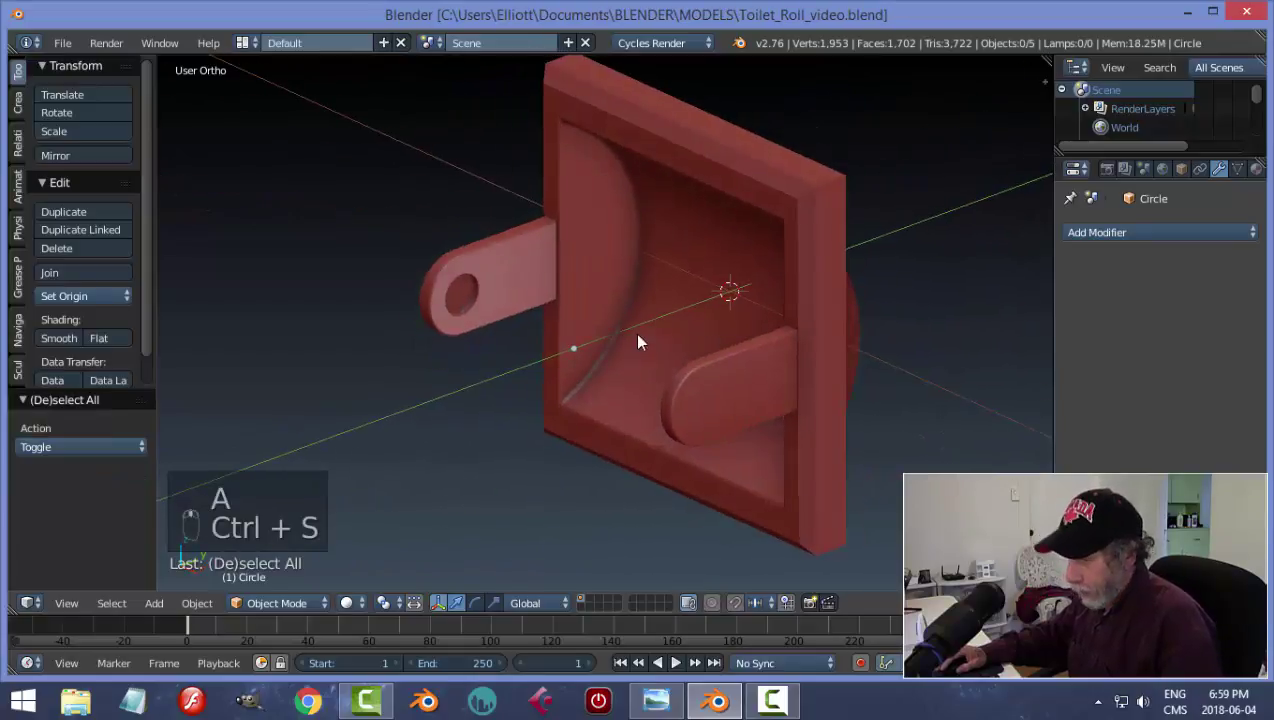
- Reveal all hidden objects and hide the large roll cylinder again
{"action": "key", "text": "alt+h"}
{"action": "right_click", "coordinate": [712, 268]}
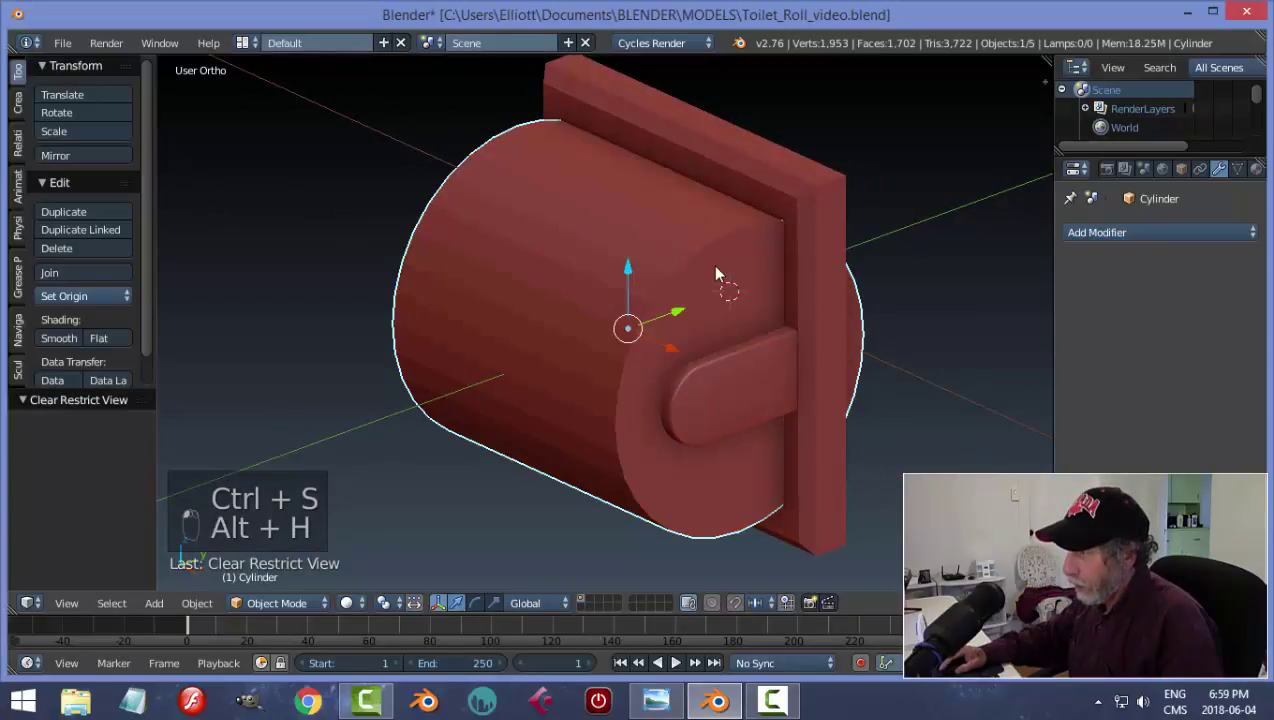
{"action": "key", "text": "h"}
- Scale the whole mesh of the round plug in the arm's recess to 0.925 in Edit Mode
{"action": "right_click", "coordinate": [465, 293]}
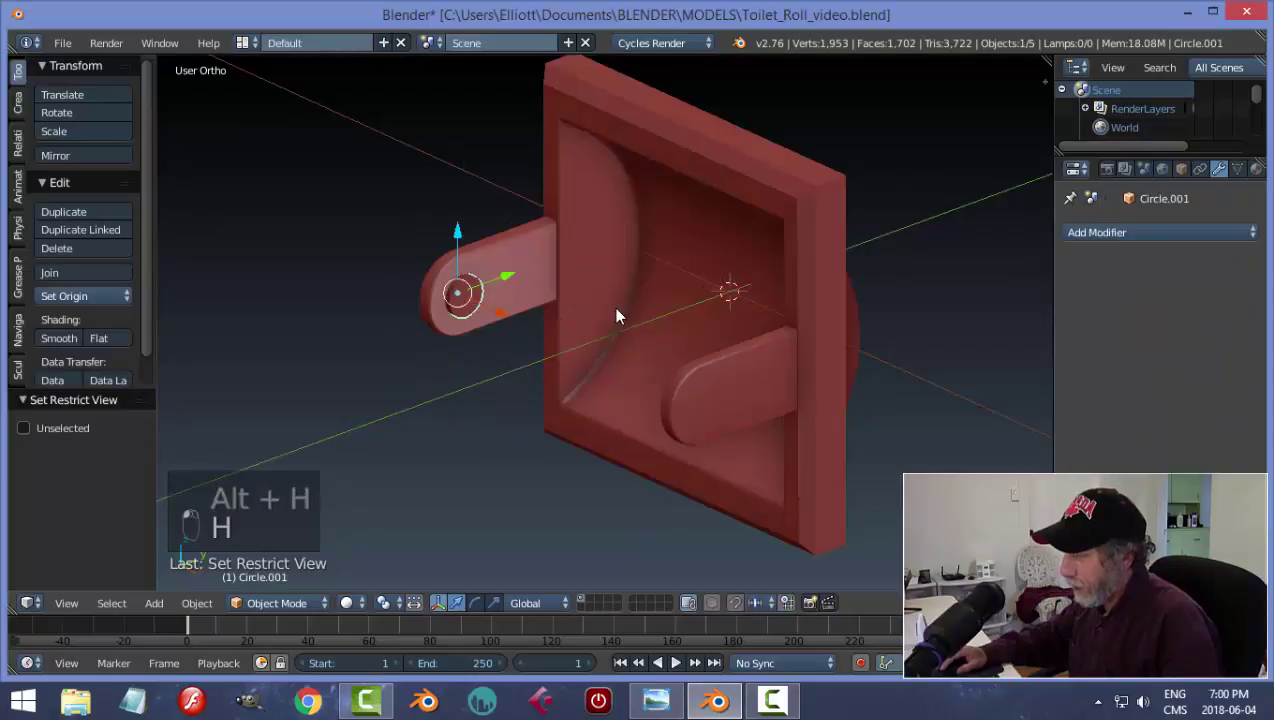
{"action": "key", "text": "KP_Decimal"}
{"action": "scroll", "coordinate": [577, 306], "scroll_direction": "down", "scroll_amount": 5}
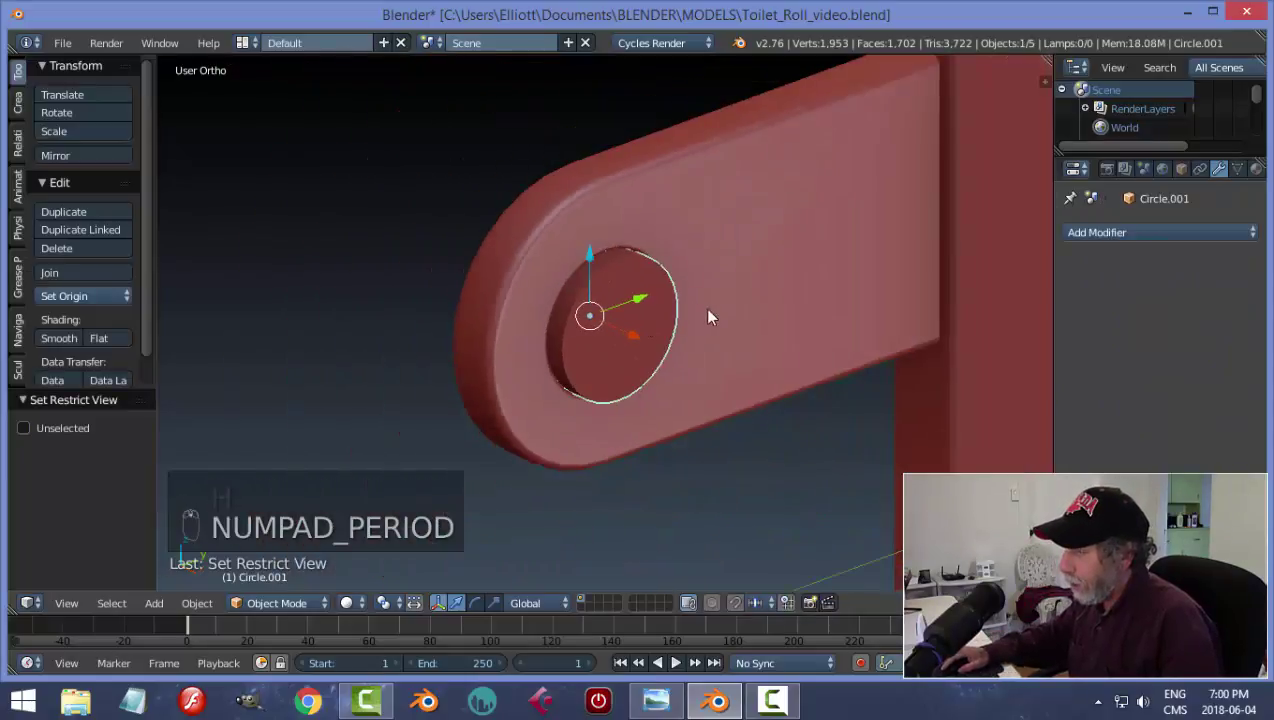
{"action": "middle_click_drag", "start_coordinate": [708, 310], "coordinate": [668, 293]}
{"action": "key", "text": "Tab"}
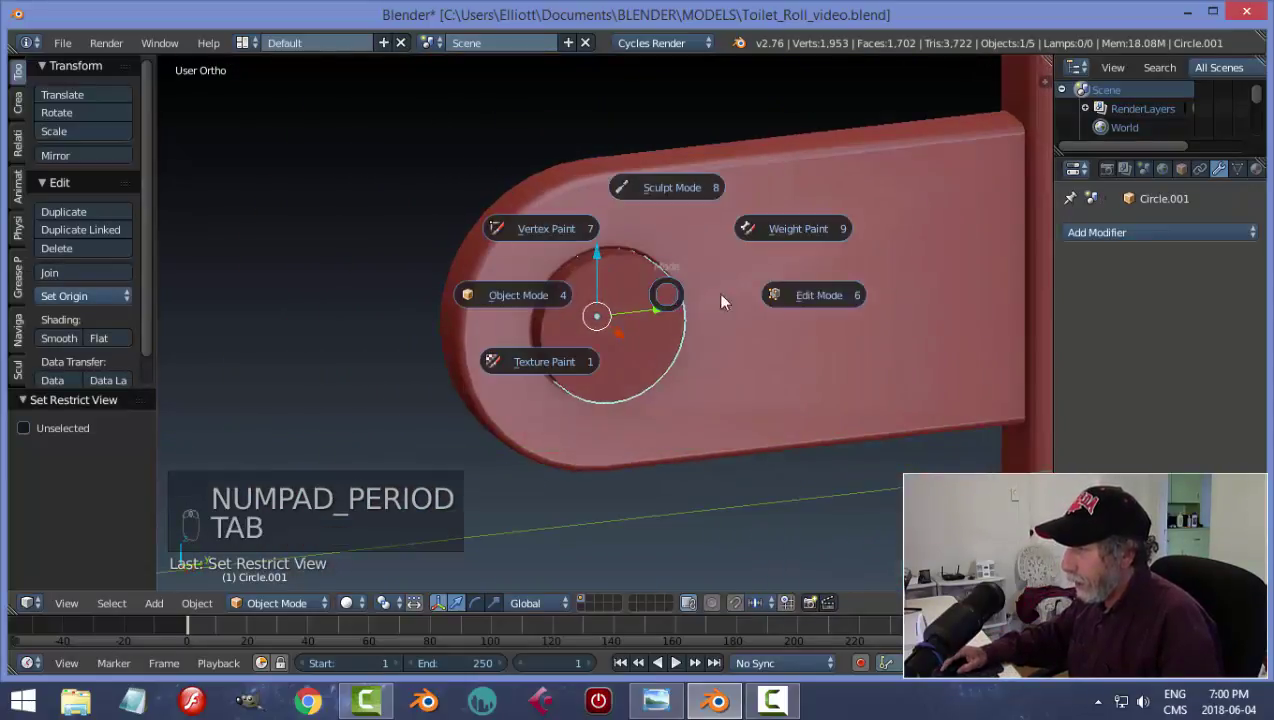
{"action": "key", "text": "a"}
{"action": "key", "text": "a"}
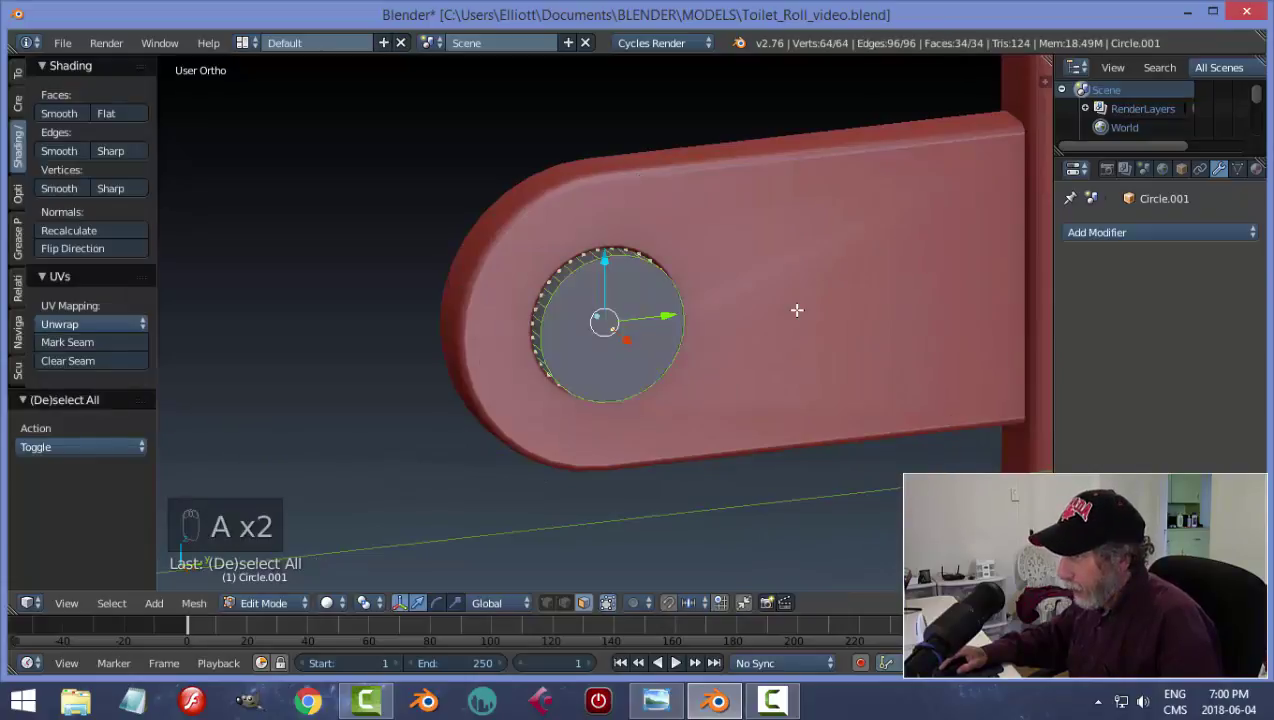
{"action": "key", "text": "s"}
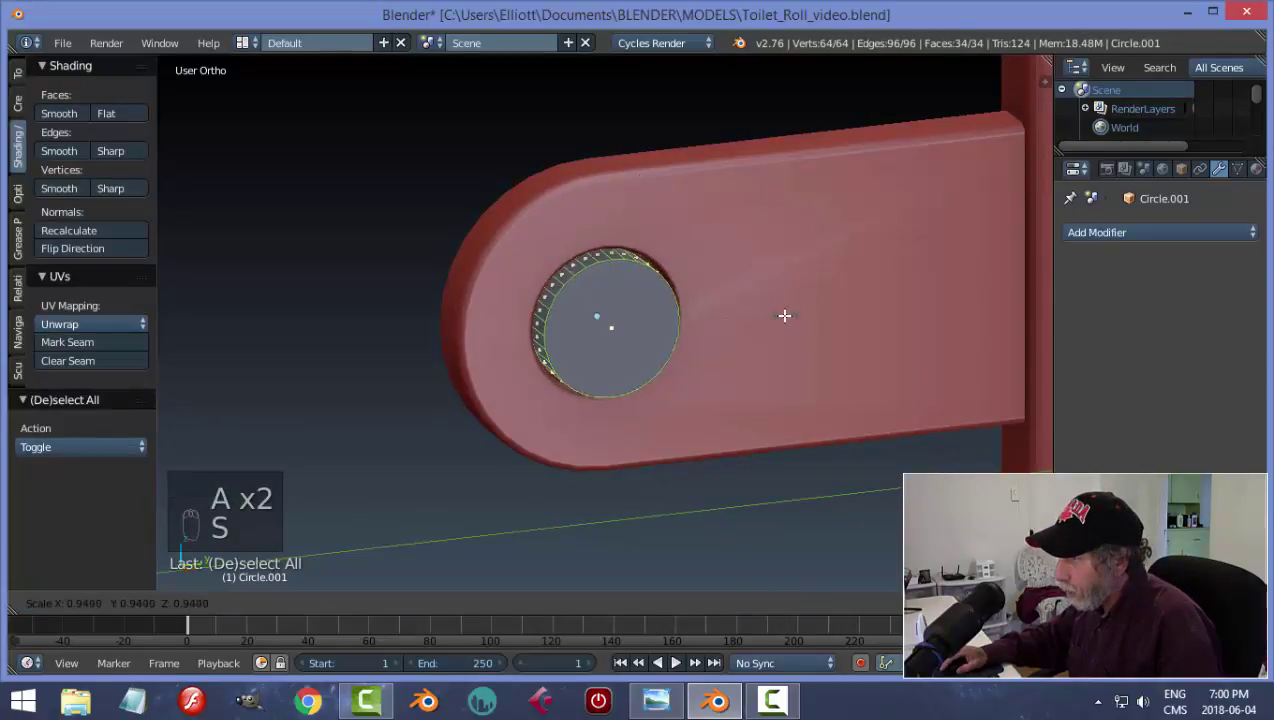
{"action": "left_click", "coordinate": [780, 317]}
- Extrude the plug's inner end face in place and scale it up to about 1.12 to form a flange
{"action": "middle_click_drag", "start_coordinate": [754, 356], "coordinate": [879, 365]}
{"action": "scroll", "coordinate": [720, 365], "scroll_direction": "up", "scroll_amount": 2}
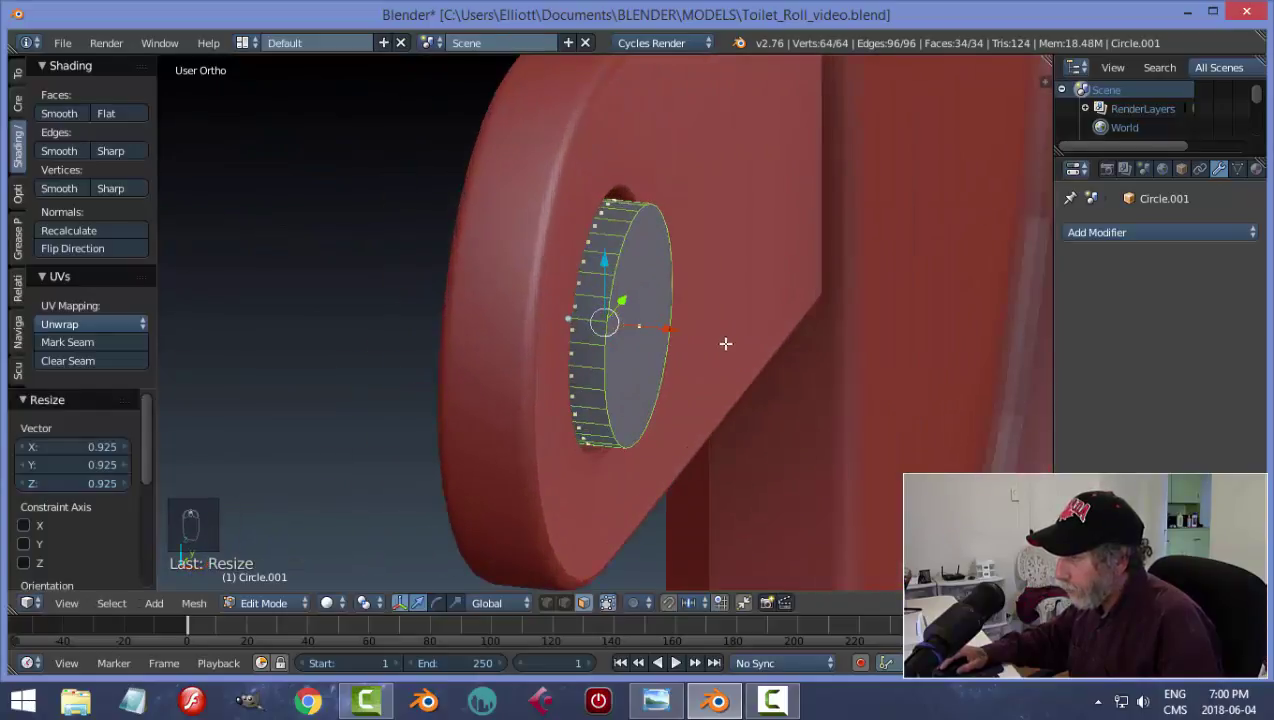
{"action": "right_click", "coordinate": [623, 295]}
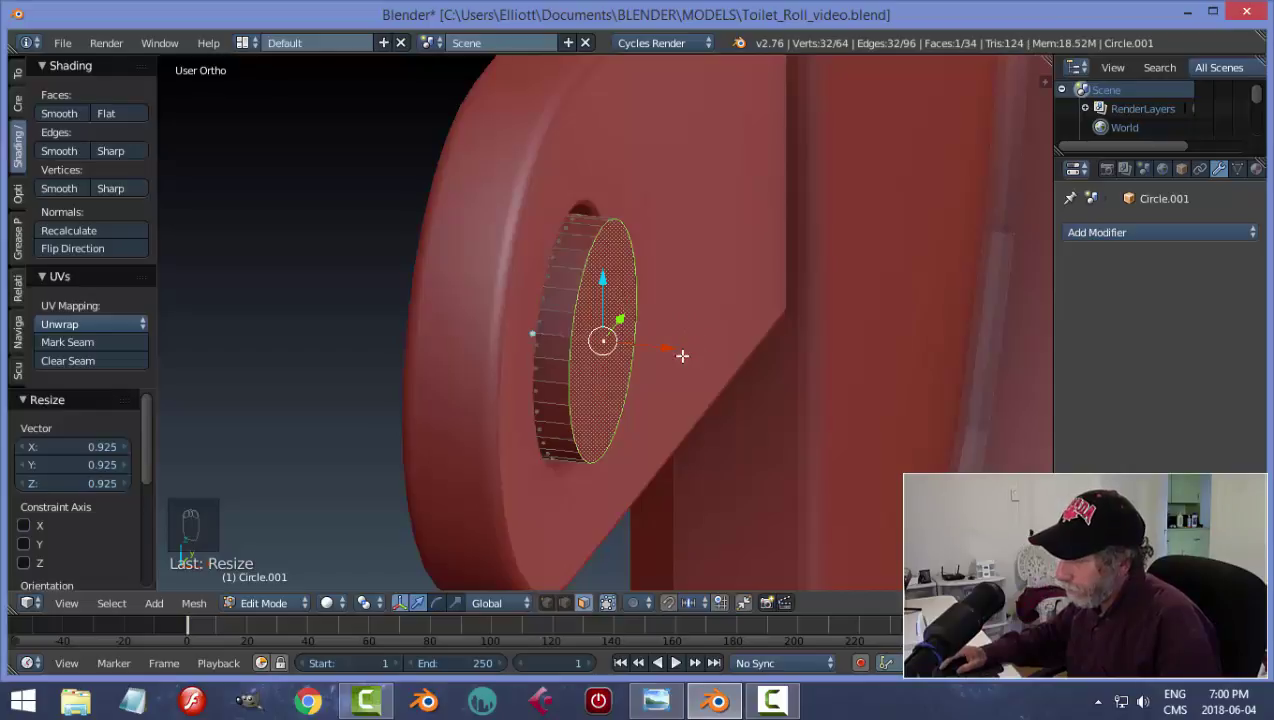
{"action": "key", "text": "e"}
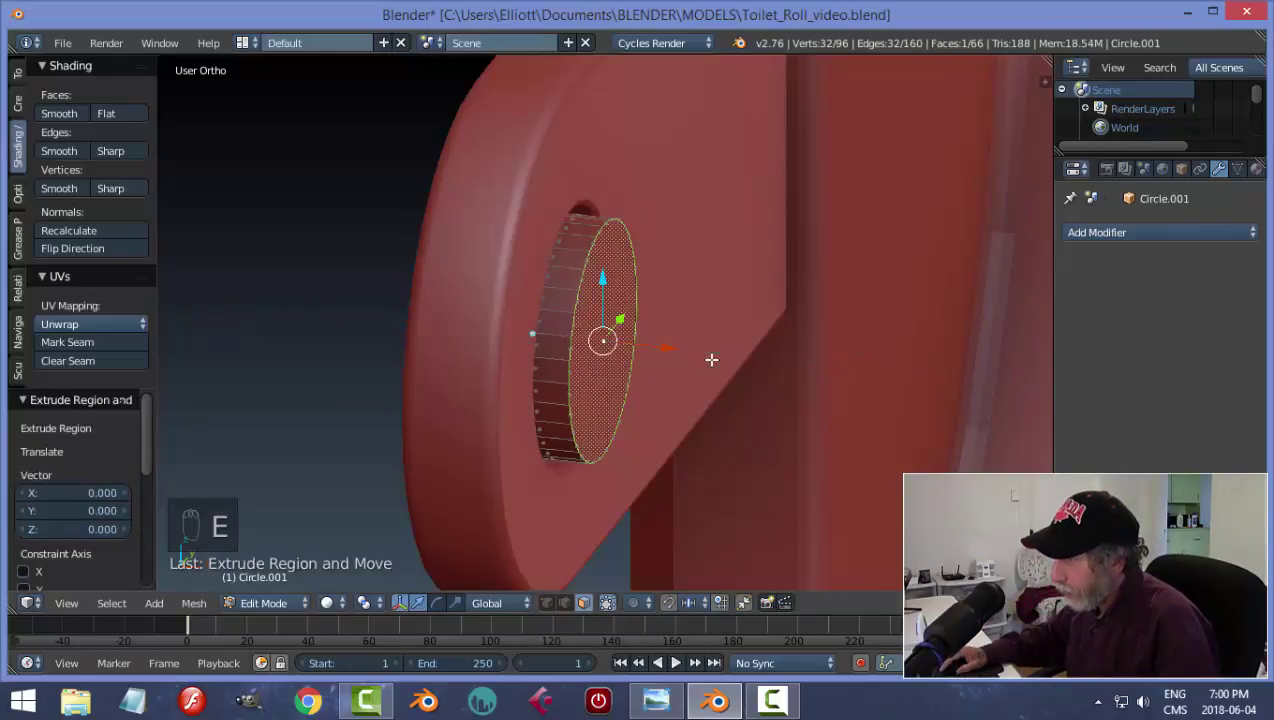
{"action": "key", "text": "s"}
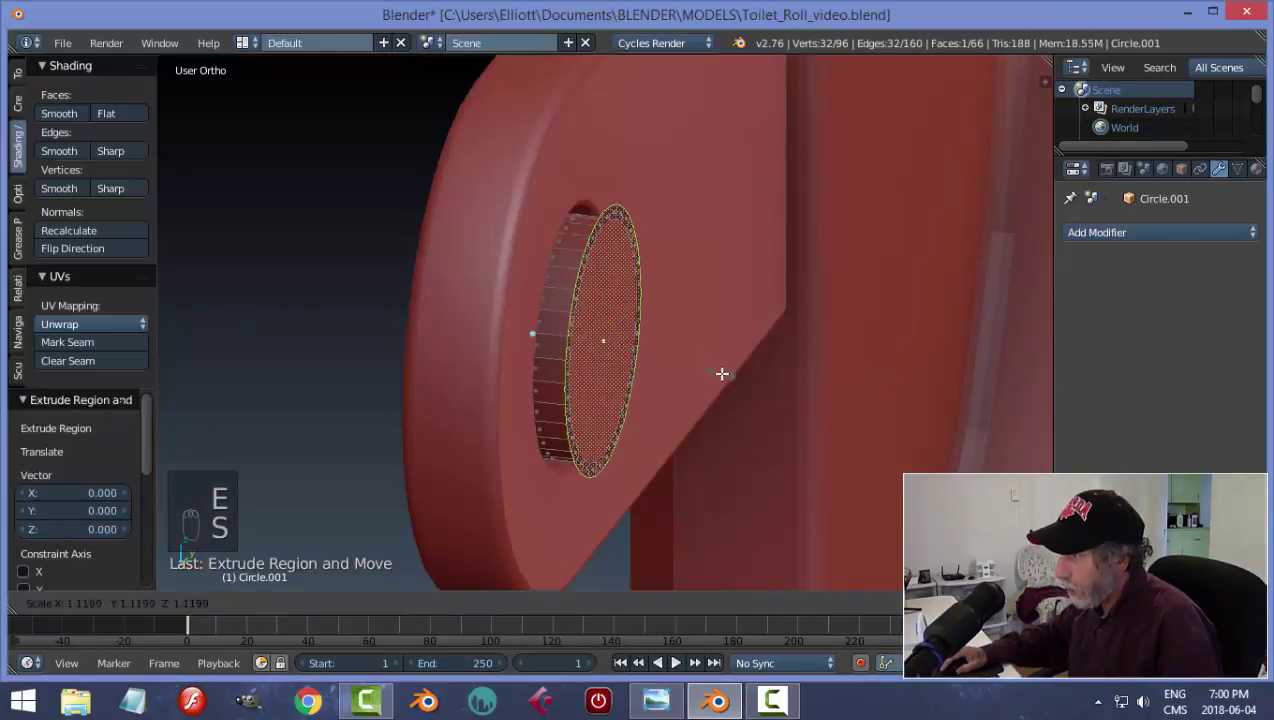
{"action": "left_click", "coordinate": [724, 375]}
- Extrude the enlarged end face and move it 0.465 along X to form a thick roller shaft
{"action": "middle_click_drag", "start_coordinate": [724, 375], "coordinate": [774, 371]}
{"action": "key", "text": "e"}
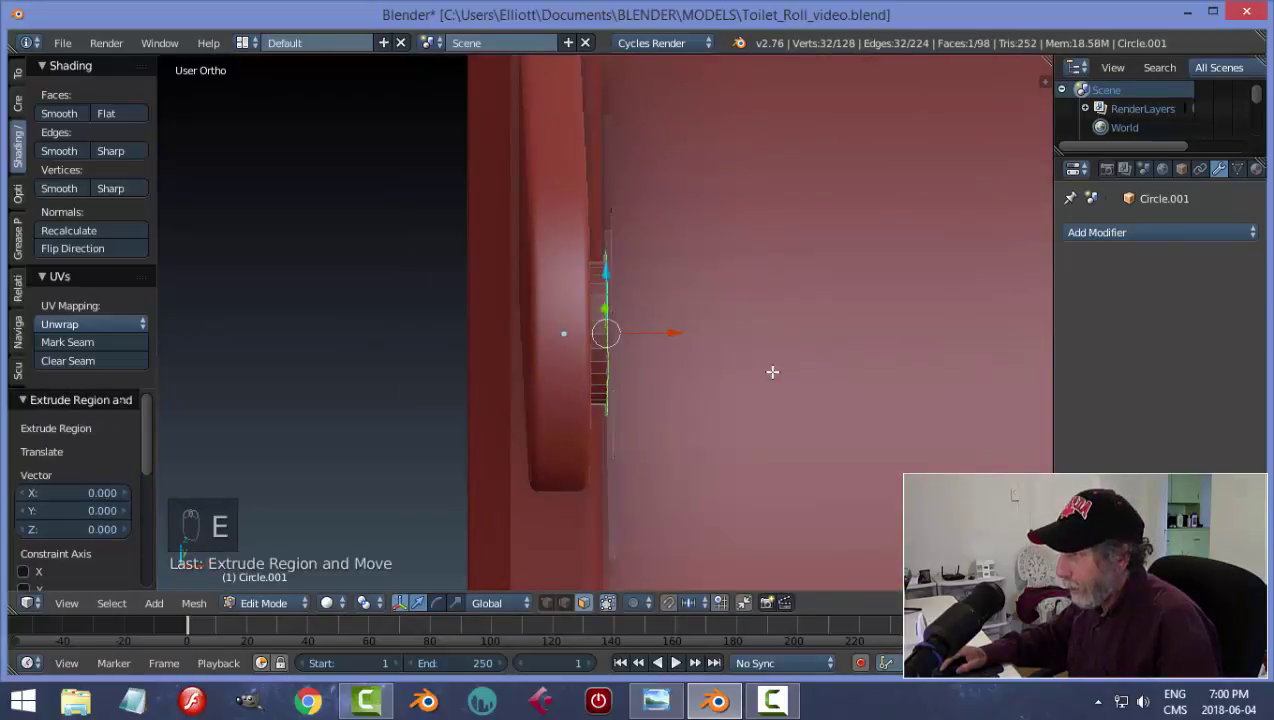
{"action": "left_click_drag", "start_coordinate": [669, 338], "coordinate": [1004, 336]}
{"action": "middle_click_drag", "start_coordinate": [921, 366], "coordinate": [694, 370]}
{"action": "key", "text": "KP_1"}
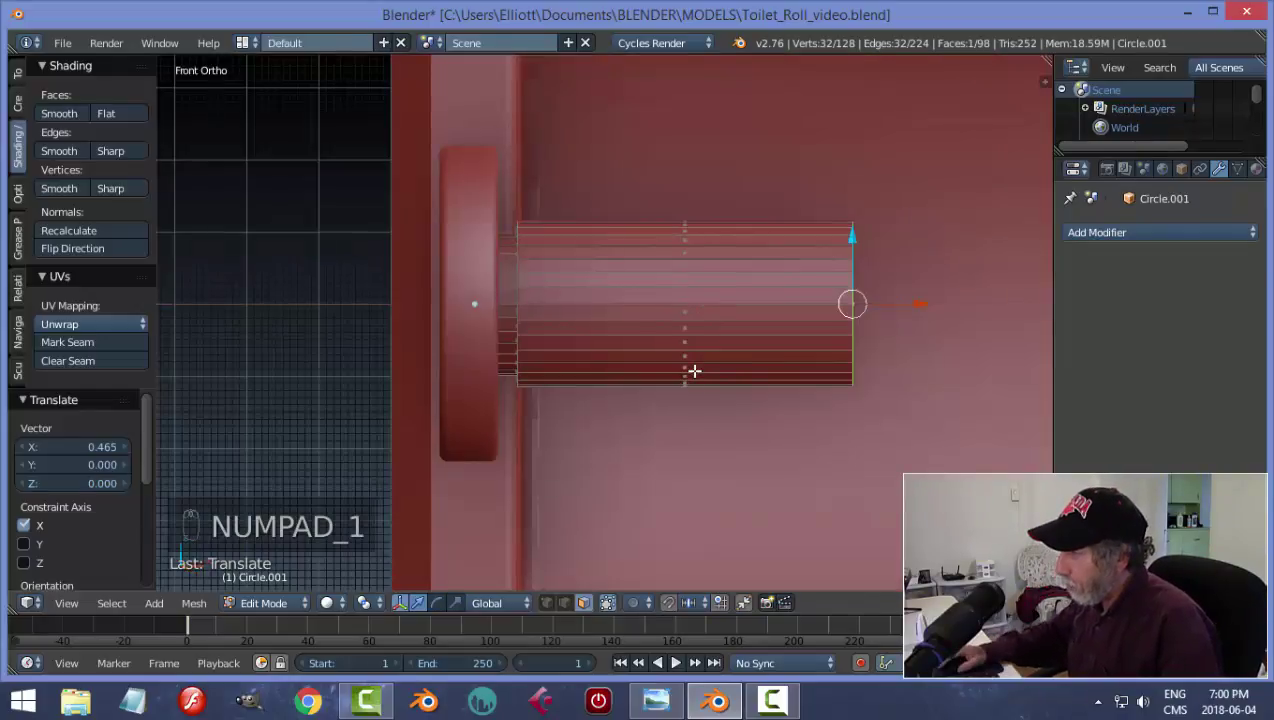
{"action": "scroll", "coordinate": [869, 403], "scroll_direction": "down", "scroll_amount": 3}
{"action": "scroll", "coordinate": [679, 353], "scroll_direction": "up", "scroll_amount": 2}
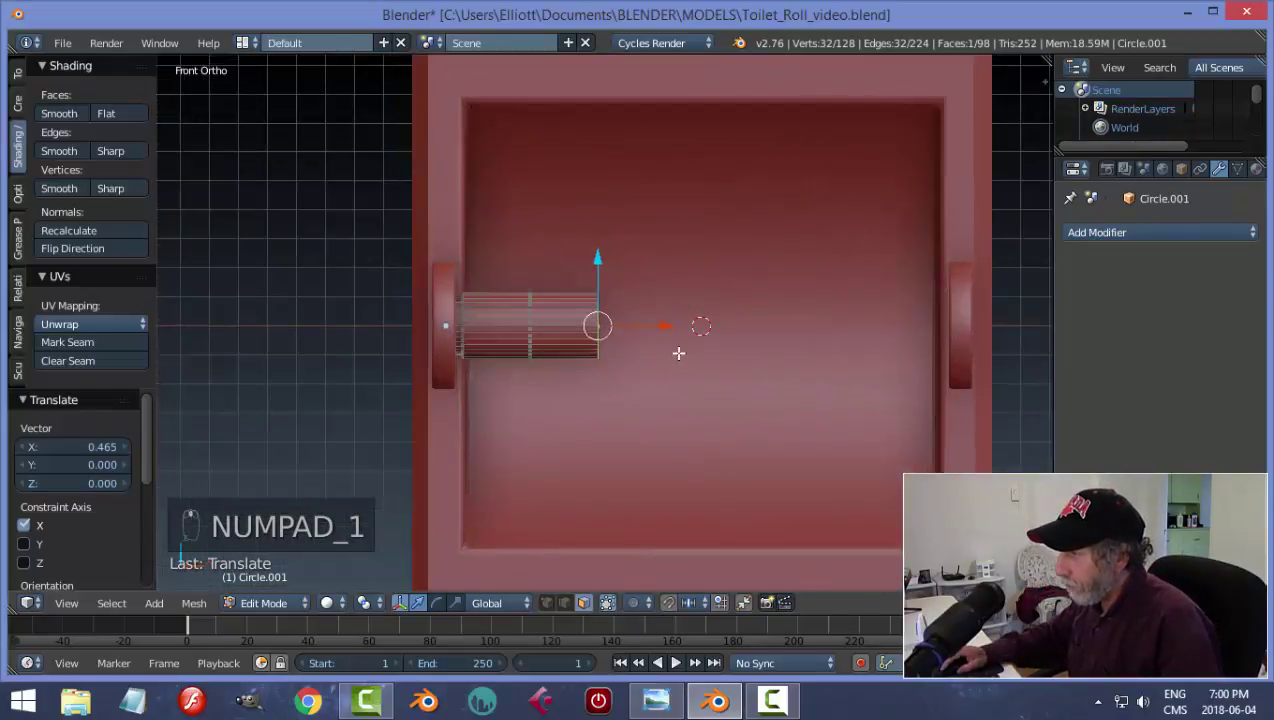
- Move the roller shaft's end face a further 0.343 along X, delete that face and return to Object Mode
{"action": "left_click_drag", "start_coordinate": [662, 327], "coordinate": [761, 366]}
{"action": "middle_click_drag", "start_coordinate": [788, 361], "coordinate": [768, 403]}
{"action": "key", "text": "x"}
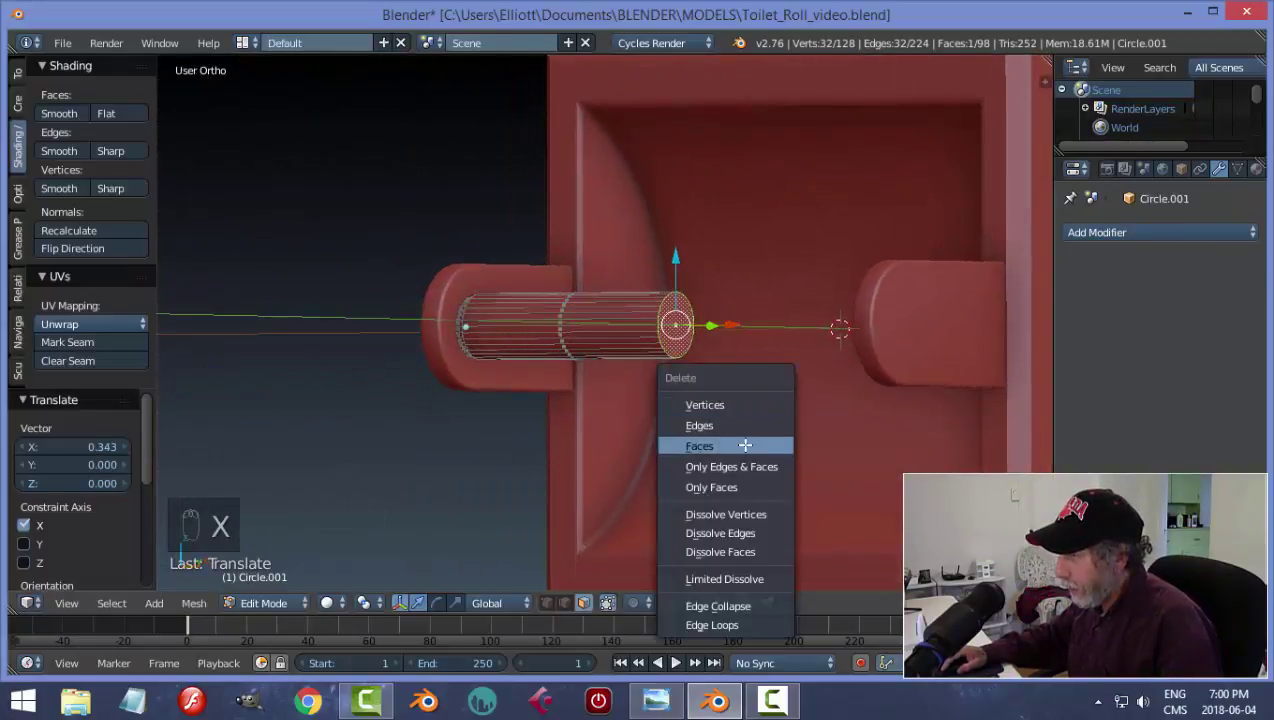
{"action": "left_click", "coordinate": [742, 444]}
{"action": "key", "text": "Tab"}
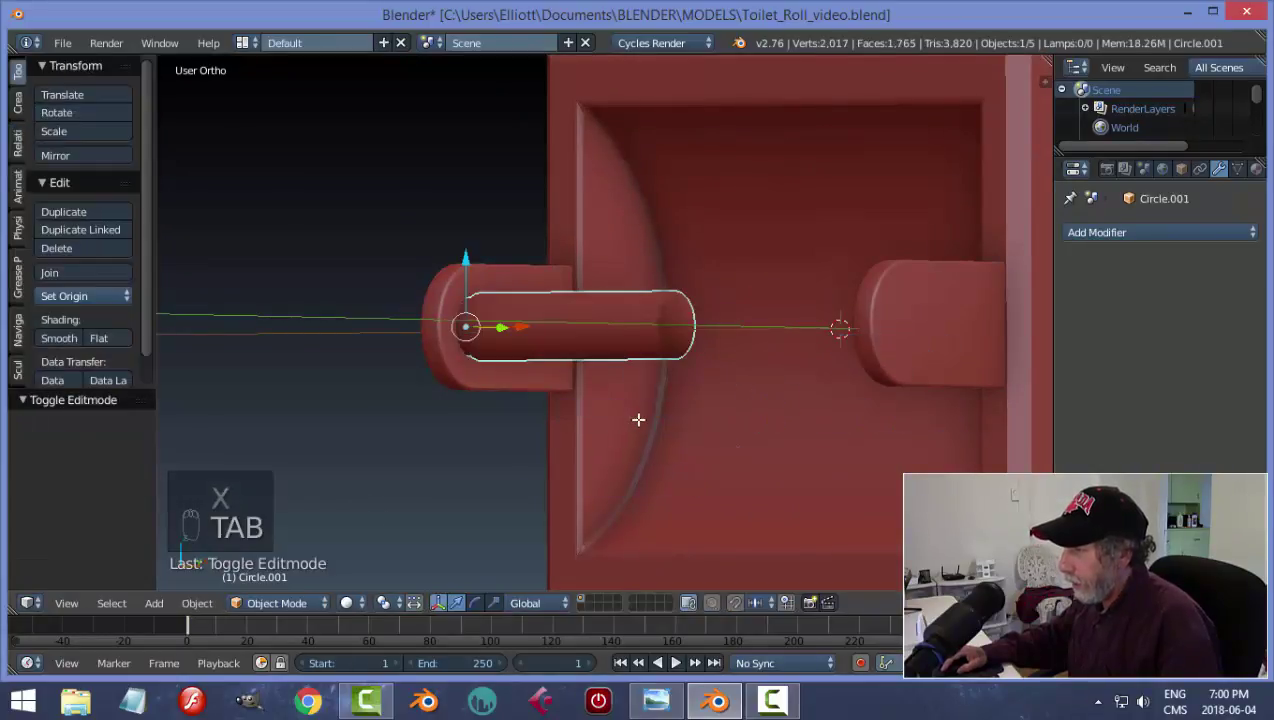
- Add a Mirror modifier on the X axis to the half roller, using the Cube frame as the mirror object
{"action": "left_click", "coordinate": [1110, 232]}
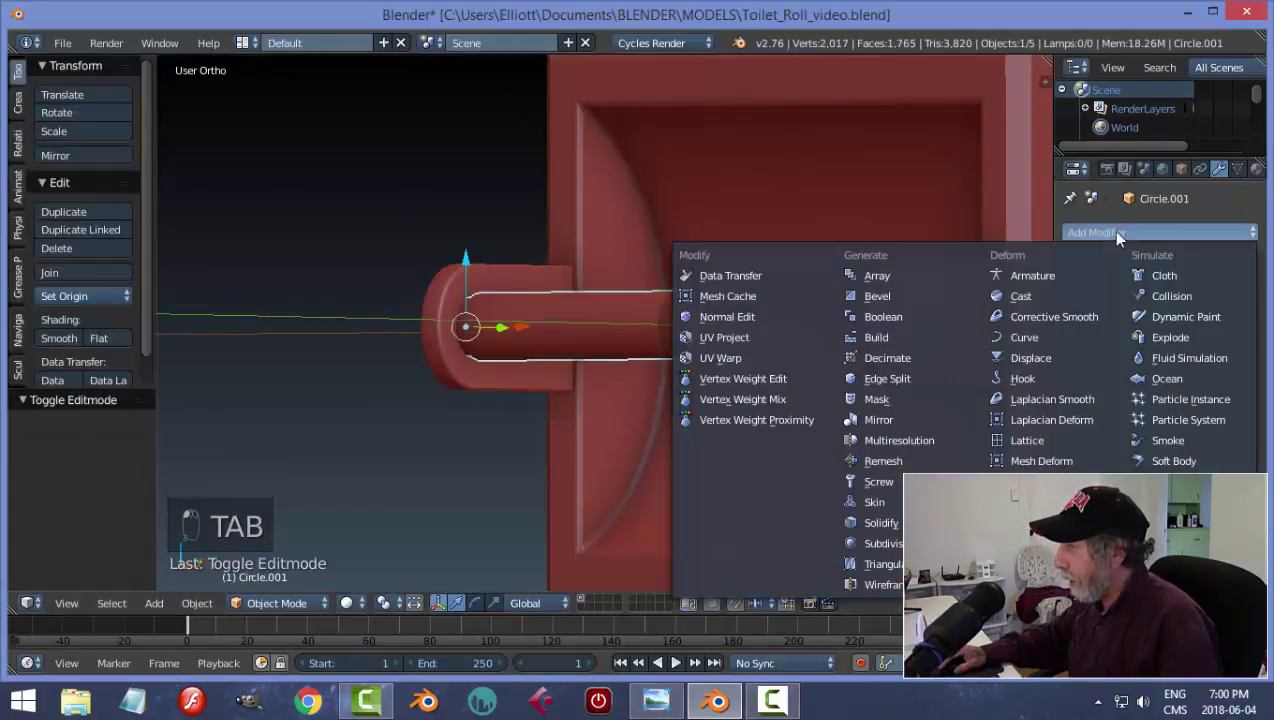
{"action": "left_click", "coordinate": [906, 419]}
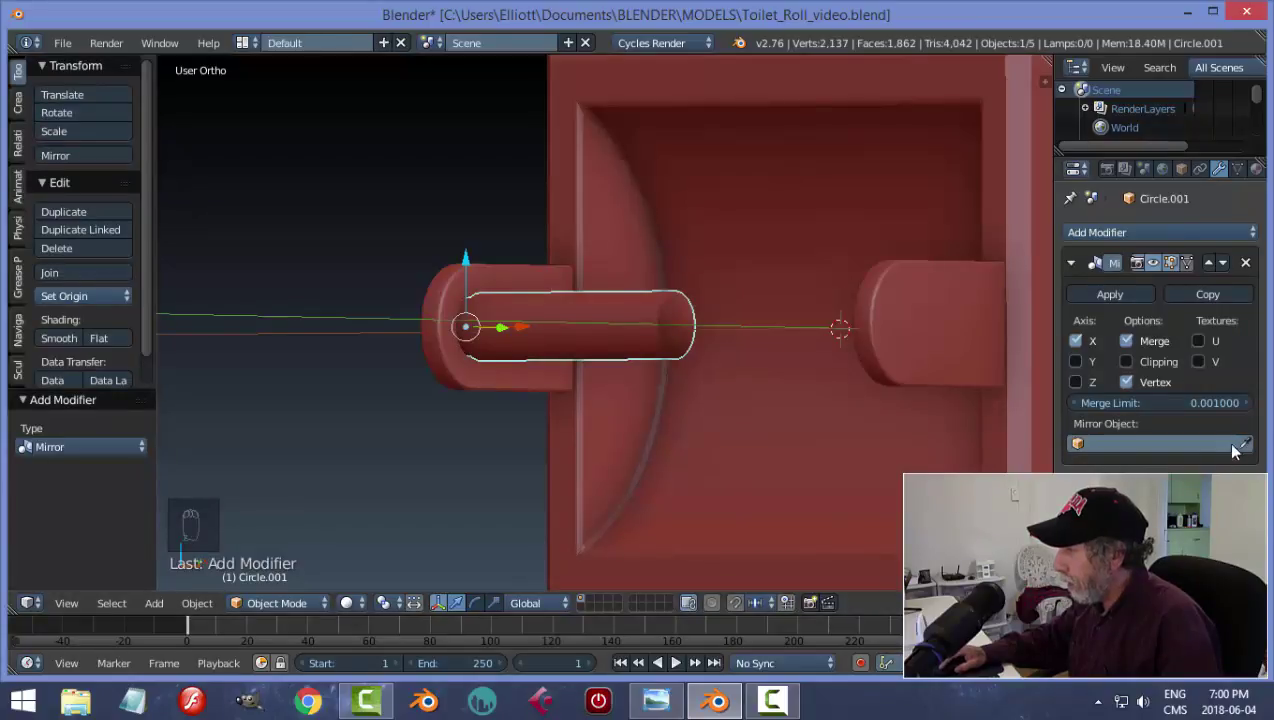
{"action": "left_click", "coordinate": [905, 78]}
{"action": "middle_click_drag", "start_coordinate": [789, 299], "coordinate": [792, 388]}
- Enable Clipping on the roller's Mirror modifier while in Edit Mode
{"action": "key", "text": "Tab"}
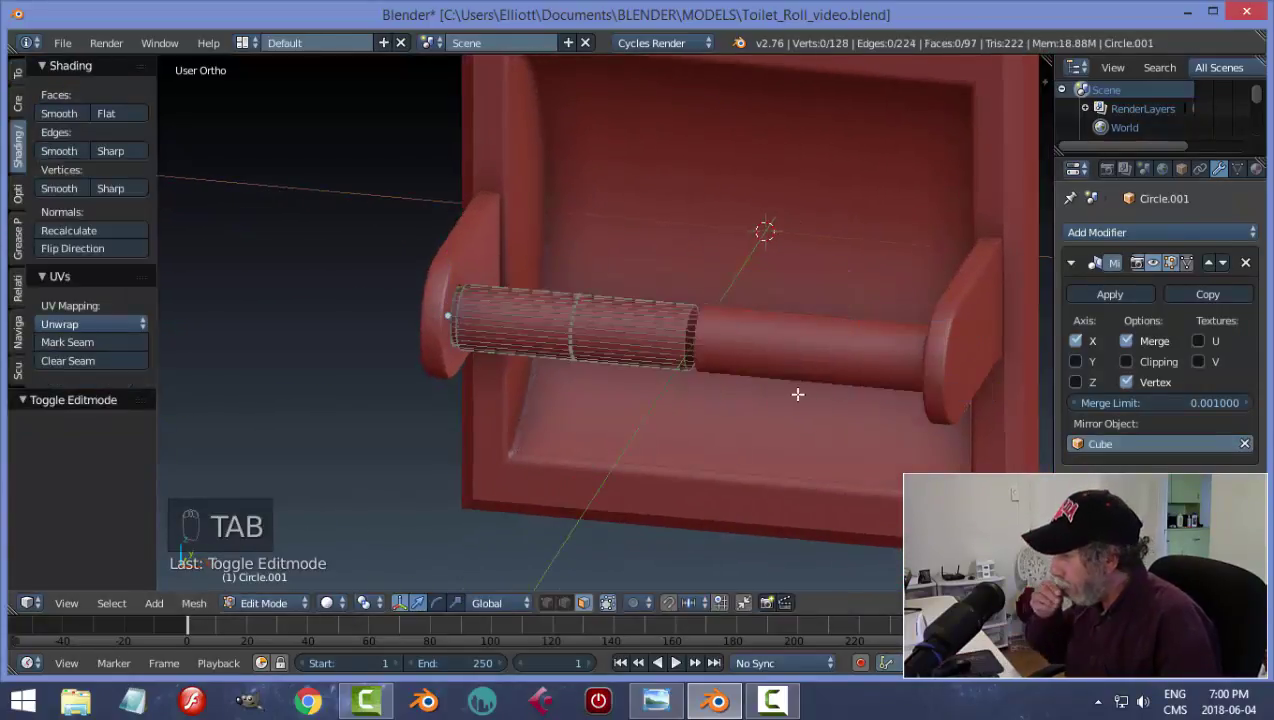
{"action": "scroll", "coordinate": [797, 394], "scroll_direction": "up", "scroll_amount": 2}
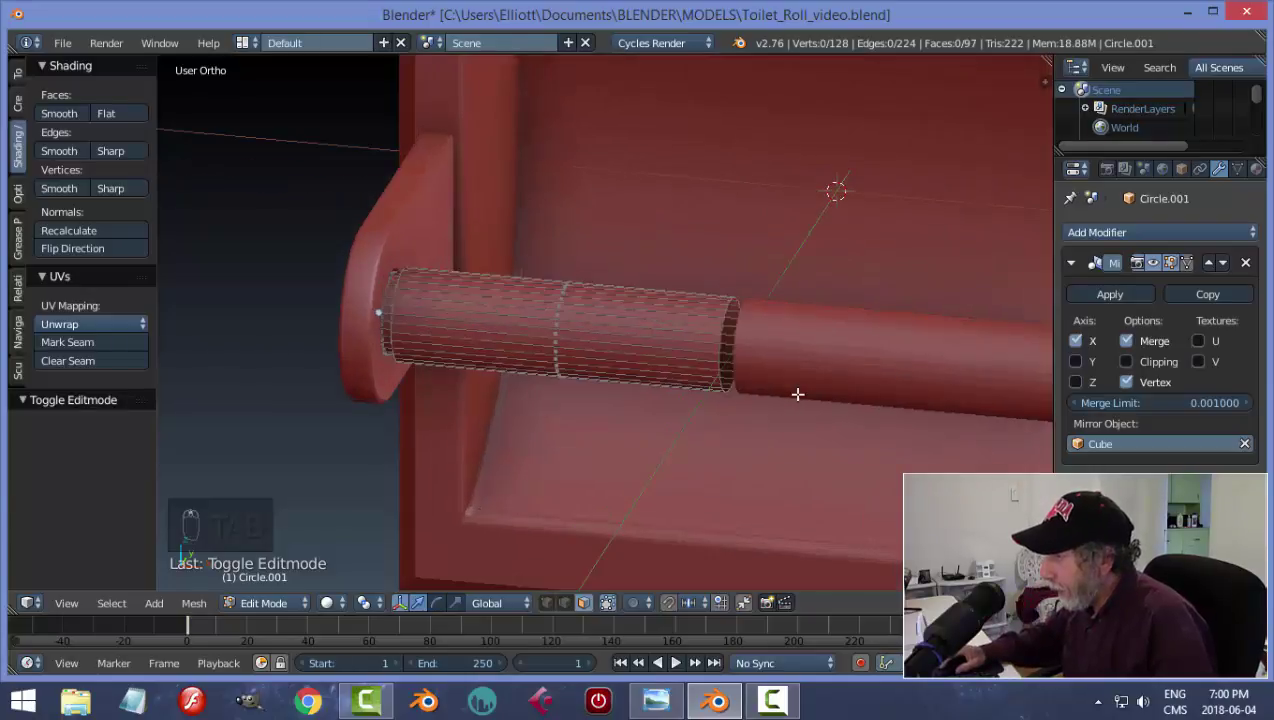
{"action": "left_click", "coordinate": [1126, 362]}
{"action": "middle_click_drag", "start_coordinate": [856, 390], "coordinate": [774, 406]}
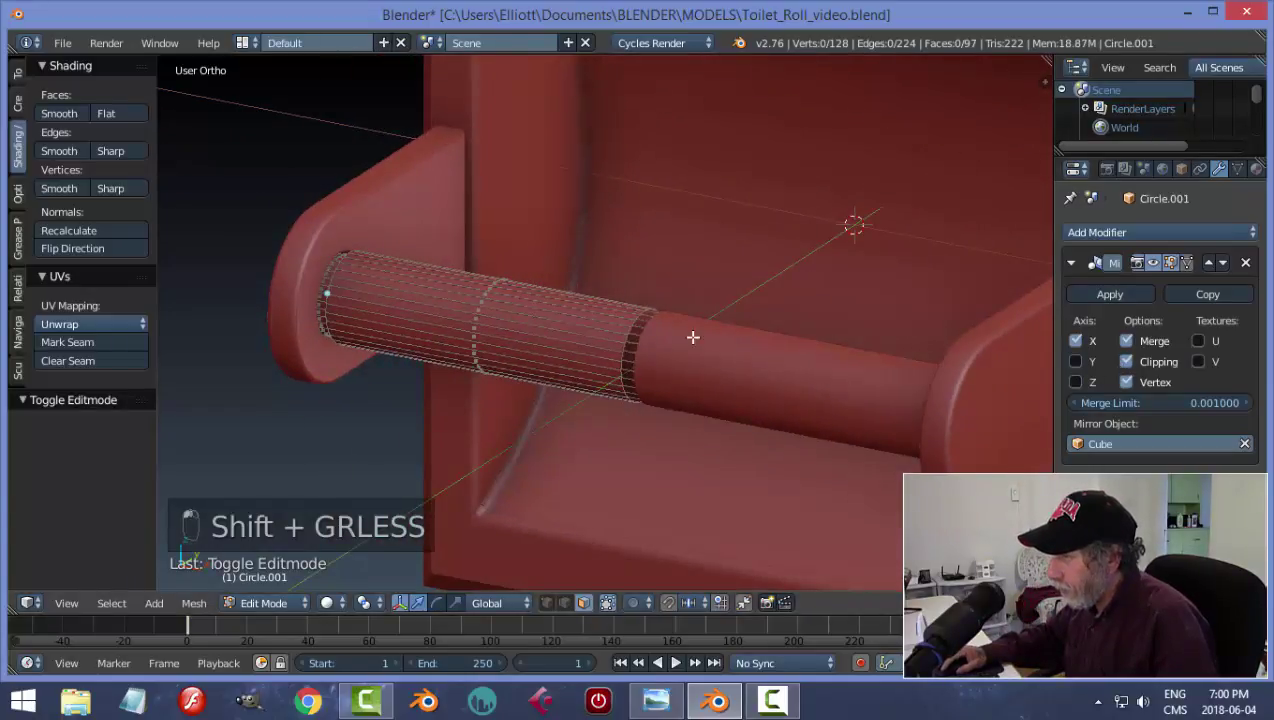
- Select the edge loop at the shaft's open end and move it along X until it merges with the mirrored half
{"action": "key", "text": "ctrl+Tab"}
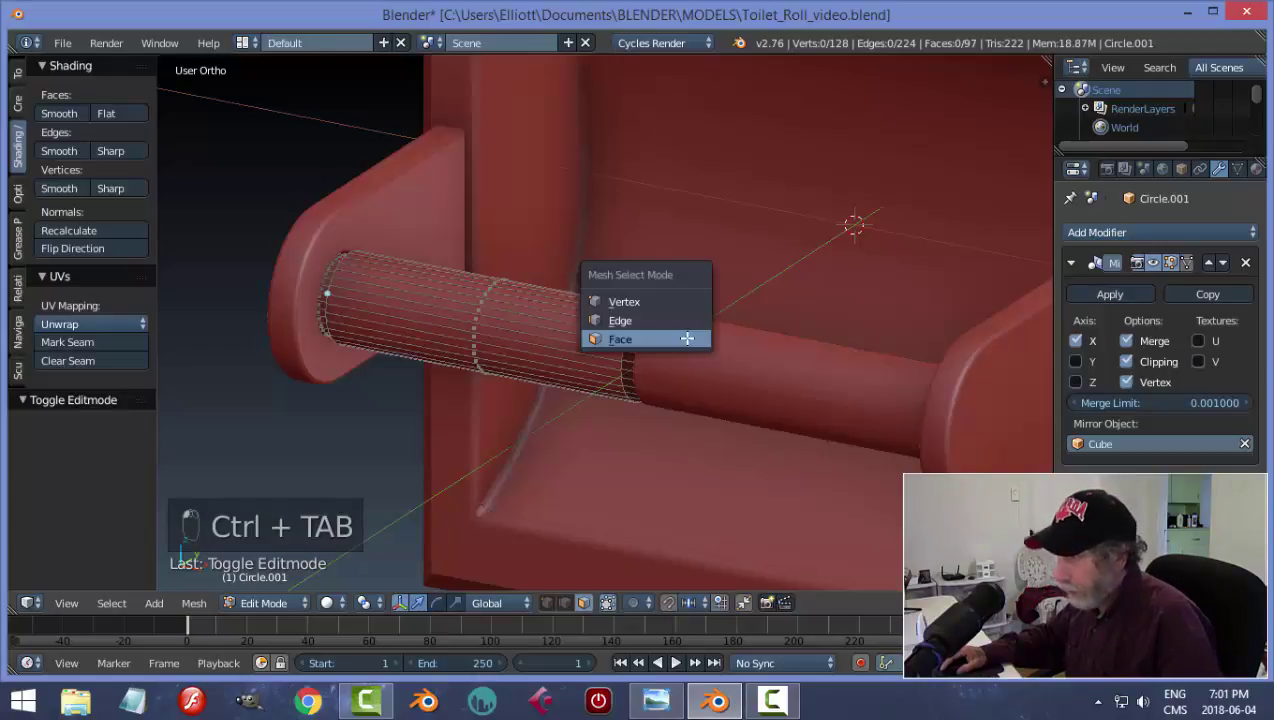
{"action": "left_click", "coordinate": [649, 321]}
{"action": "right_click", "coordinate": [628, 323], "text": "alt"}
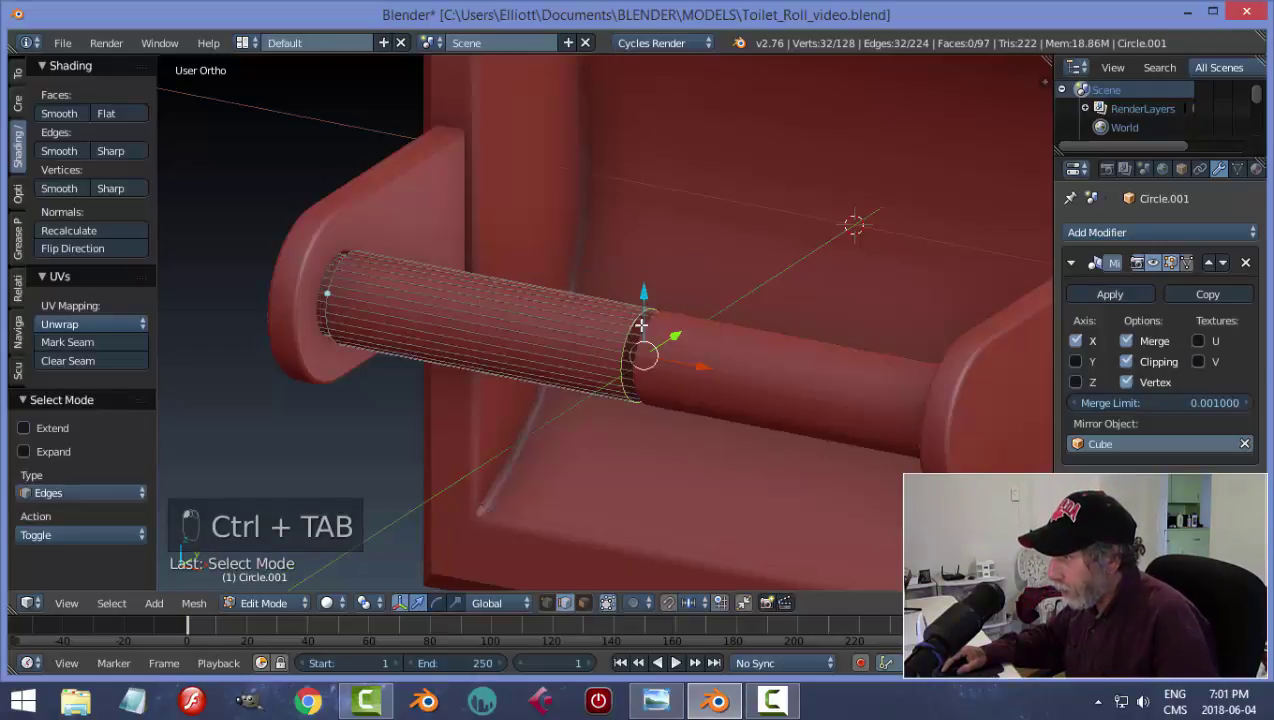
{"action": "middle_click_drag", "start_coordinate": [640, 330], "coordinate": [895, 378]}
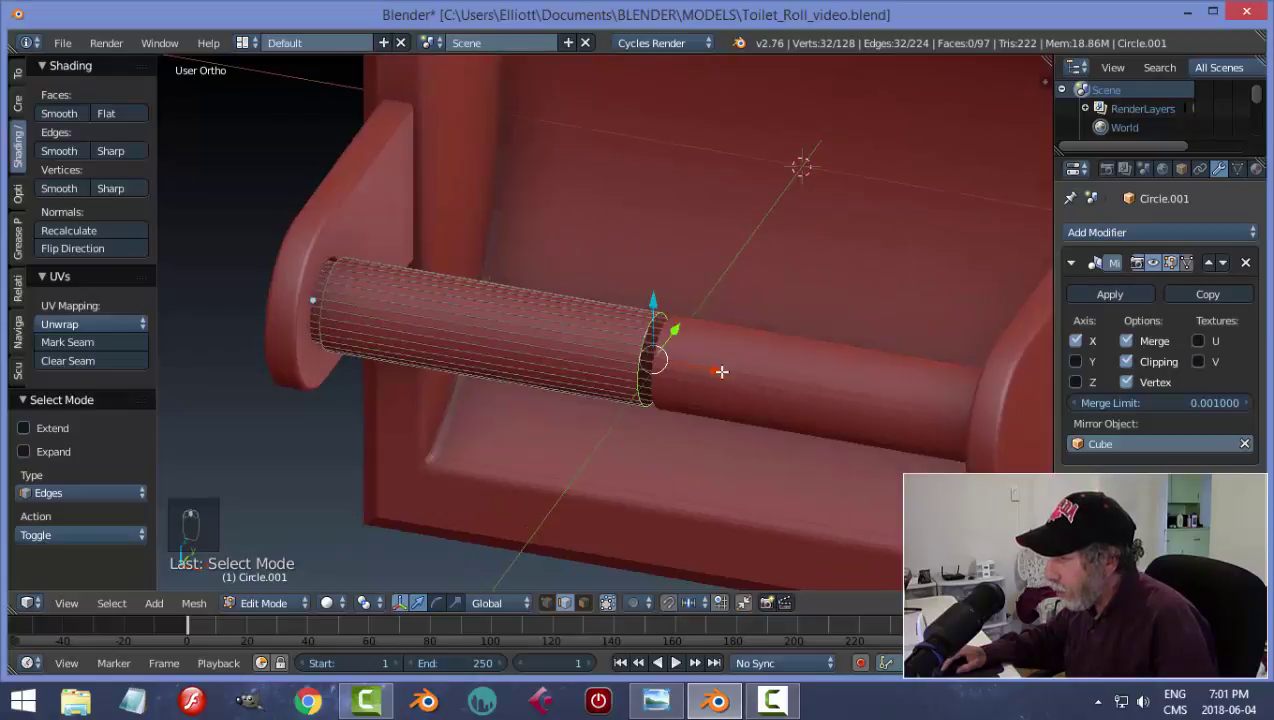
{"action": "key", "text": "g"}
{"action": "key", "text": "x"}
{"action": "left_click_drag", "start_coordinate": [791, 399], "coordinate": [702, 370]}
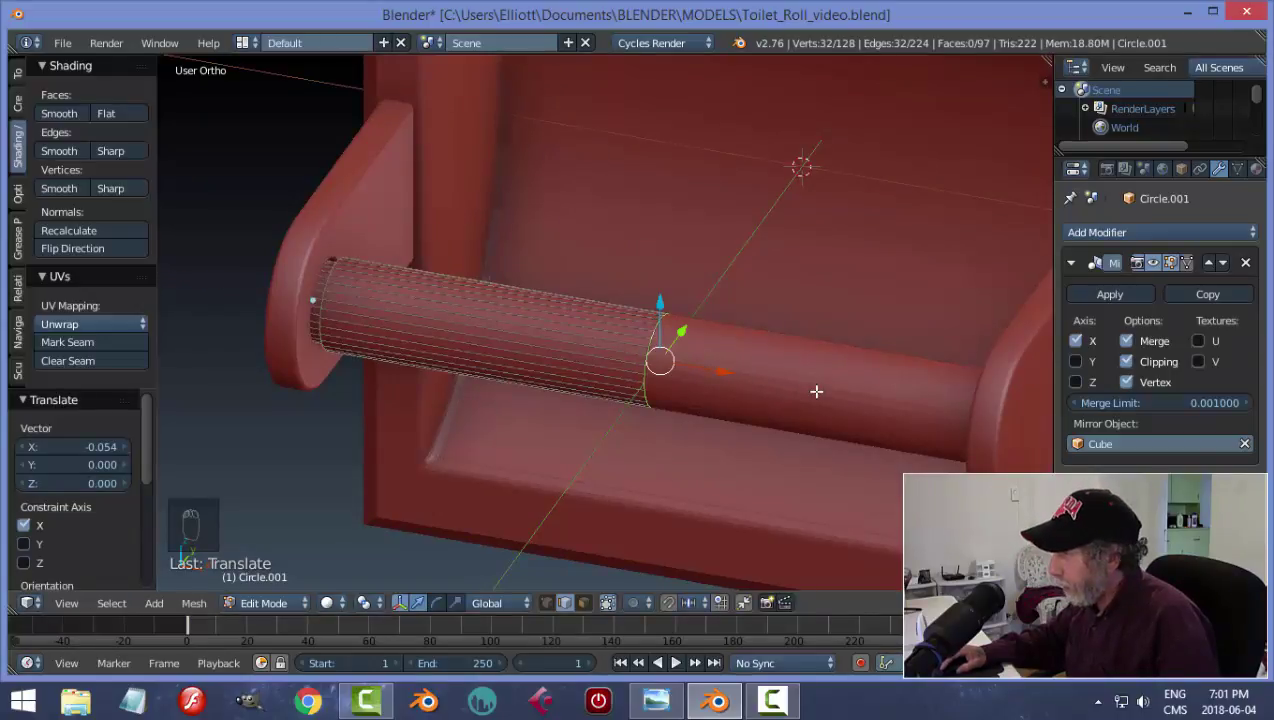
{"action": "key", "text": "a"}
- Return to Object Mode and apply the roller's Mirror modifier
{"action": "key", "text": "Tab"}
{"action": "left_click", "coordinate": [721, 385]}
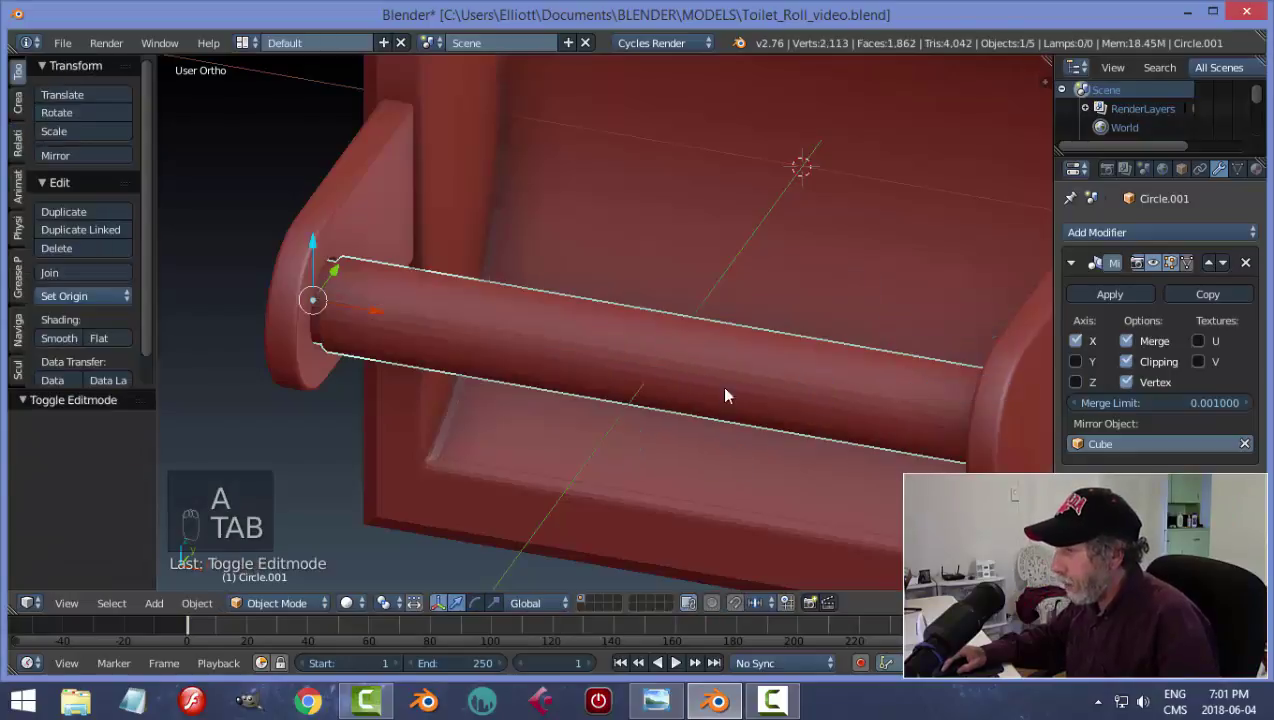
{"action": "left_click", "coordinate": [1110, 294]}
- Select the edge loop around the middle of the joined roller and dissolve its edges
{"action": "right_click", "coordinate": [714, 360]}
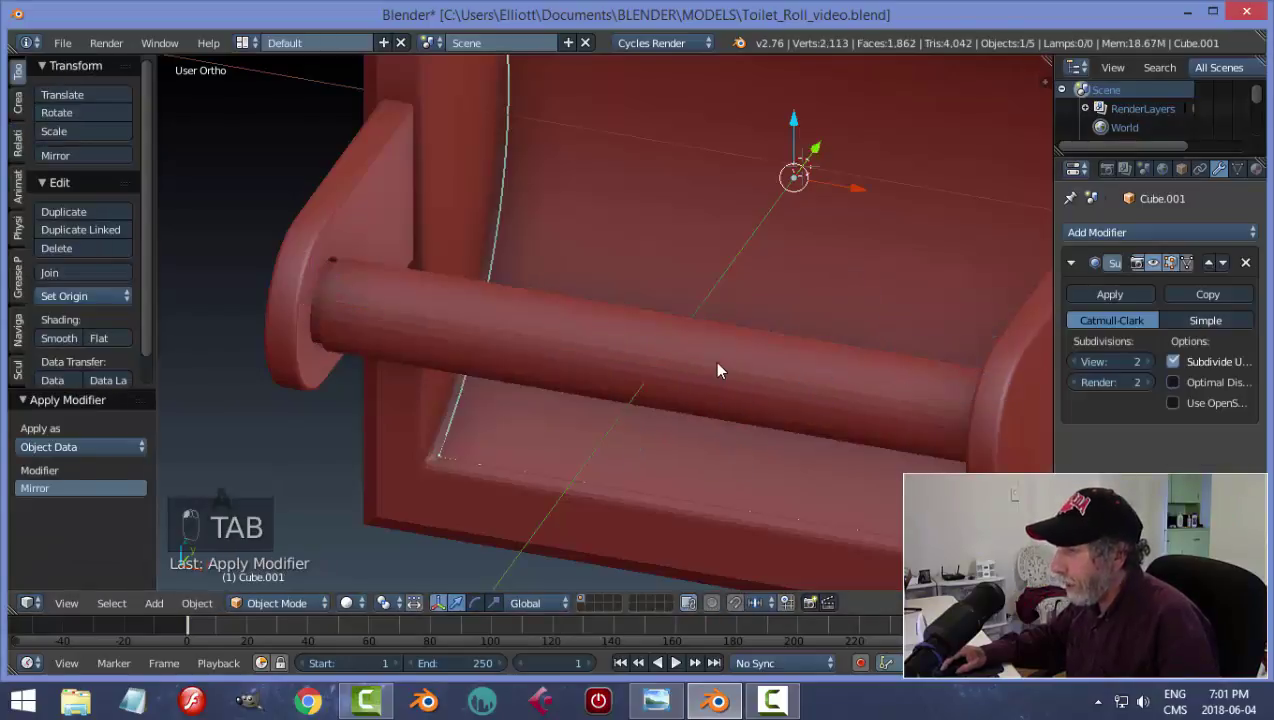
{"action": "right_click", "coordinate": [711, 360]}
{"action": "key", "text": "Tab"}
{"action": "left_click", "coordinate": [819, 361]}
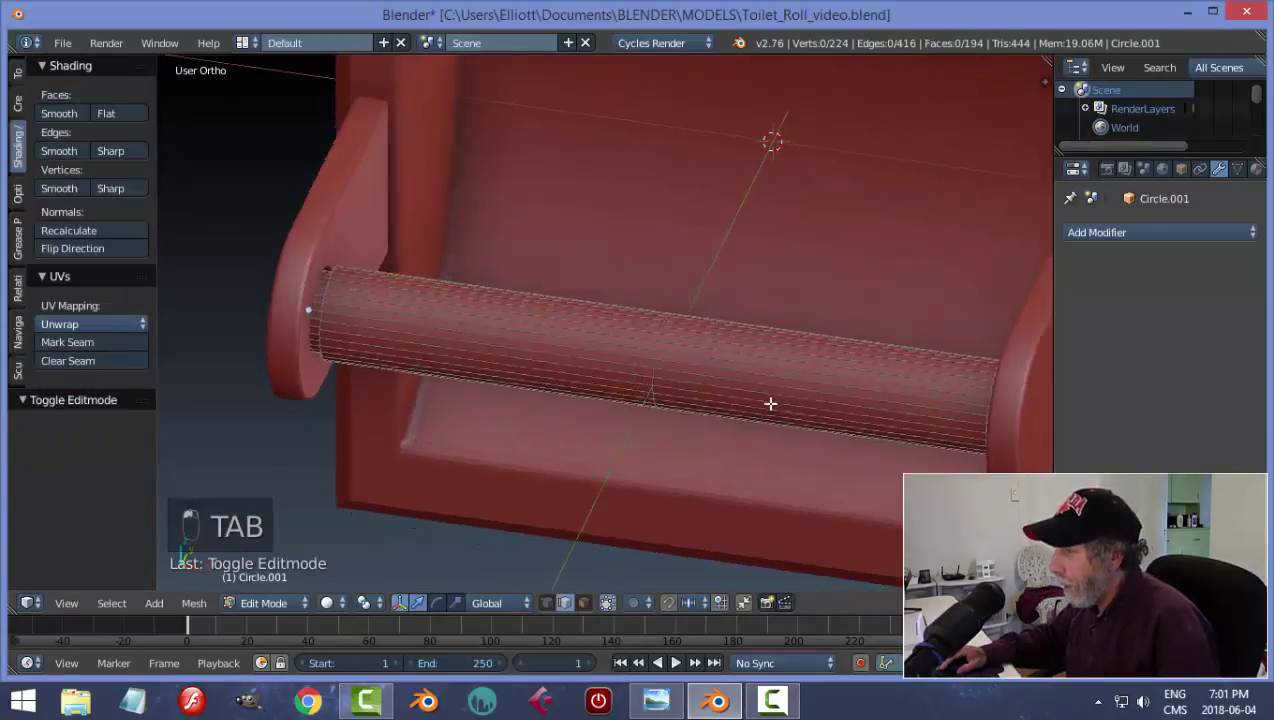
{"action": "scroll", "coordinate": [720, 398], "scroll_direction": "up", "scroll_amount": 5}
{"action": "right_click", "coordinate": [703, 363], "text": "alt"}
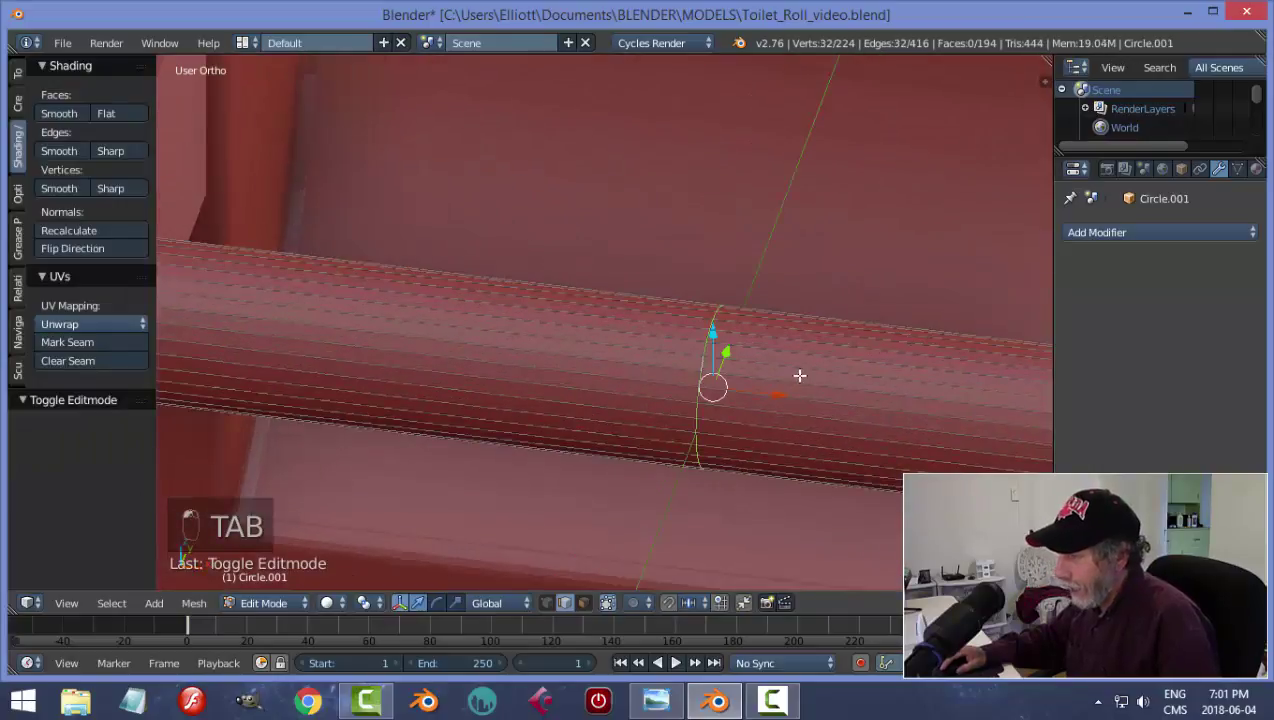
{"action": "middle_click_drag", "start_coordinate": [802, 375], "coordinate": [850, 372]}
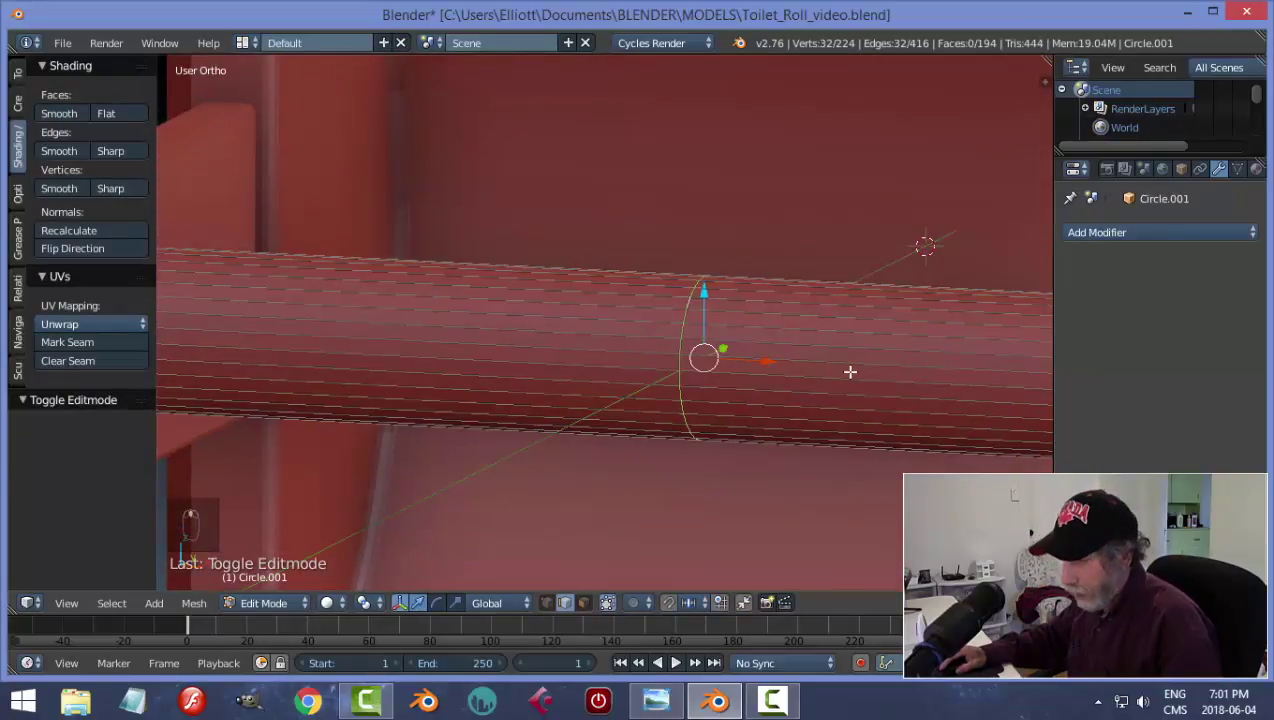
{"action": "key", "text": "x"}
{"action": "left_click", "coordinate": [828, 457]}
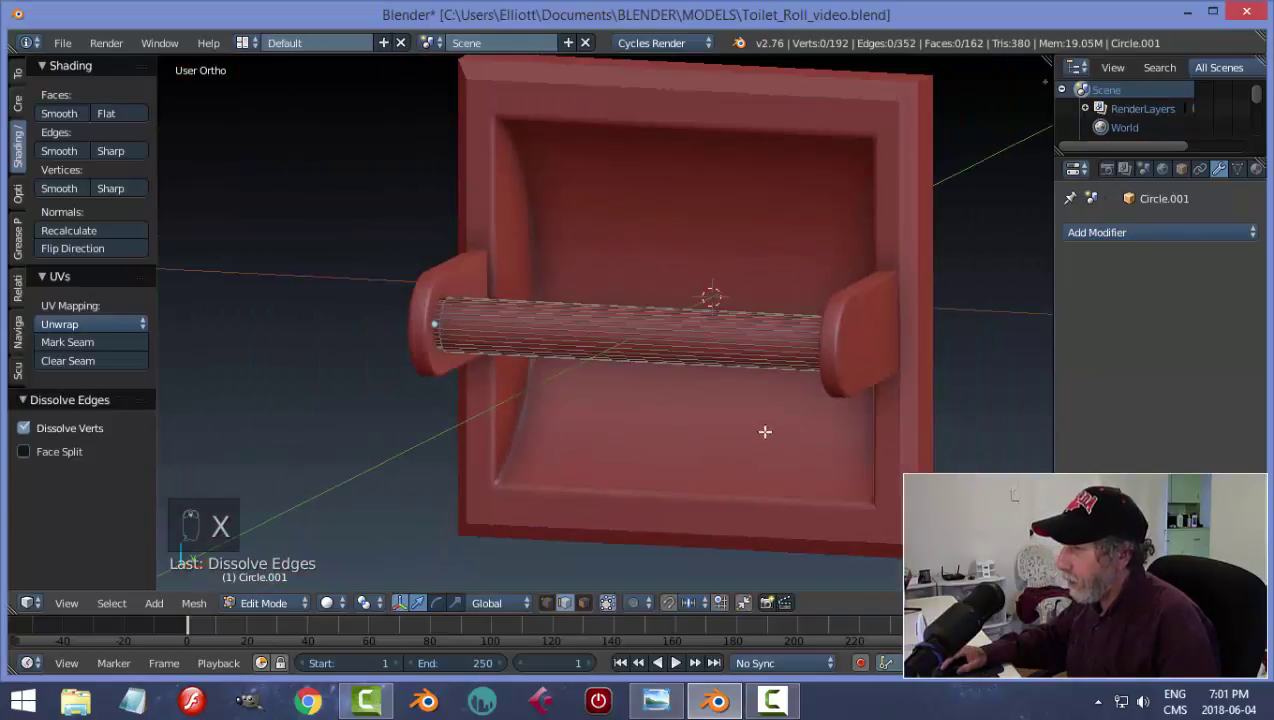
- Apply smooth shading to the whole roller in Object Mode
{"action": "key", "text": "Tab"}
{"action": "left_click", "coordinate": [600, 421]}
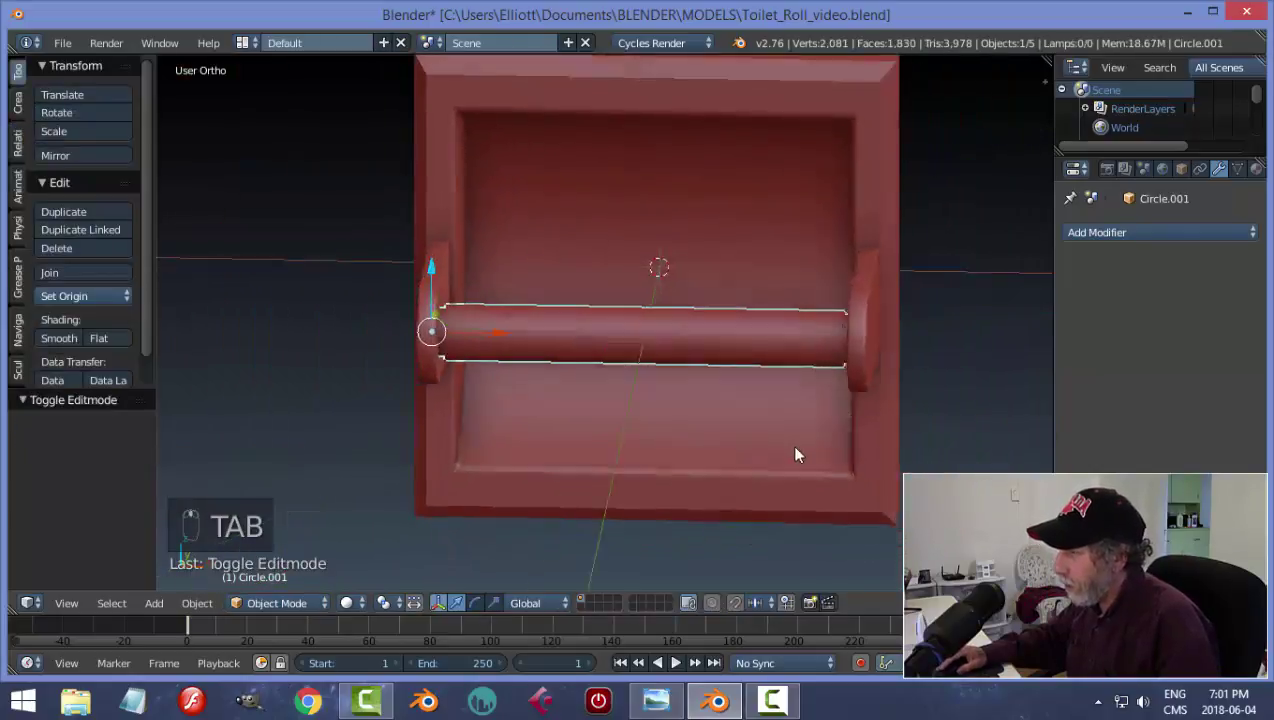
{"action": "middle_click_drag", "start_coordinate": [797, 455], "coordinate": [760, 413]}
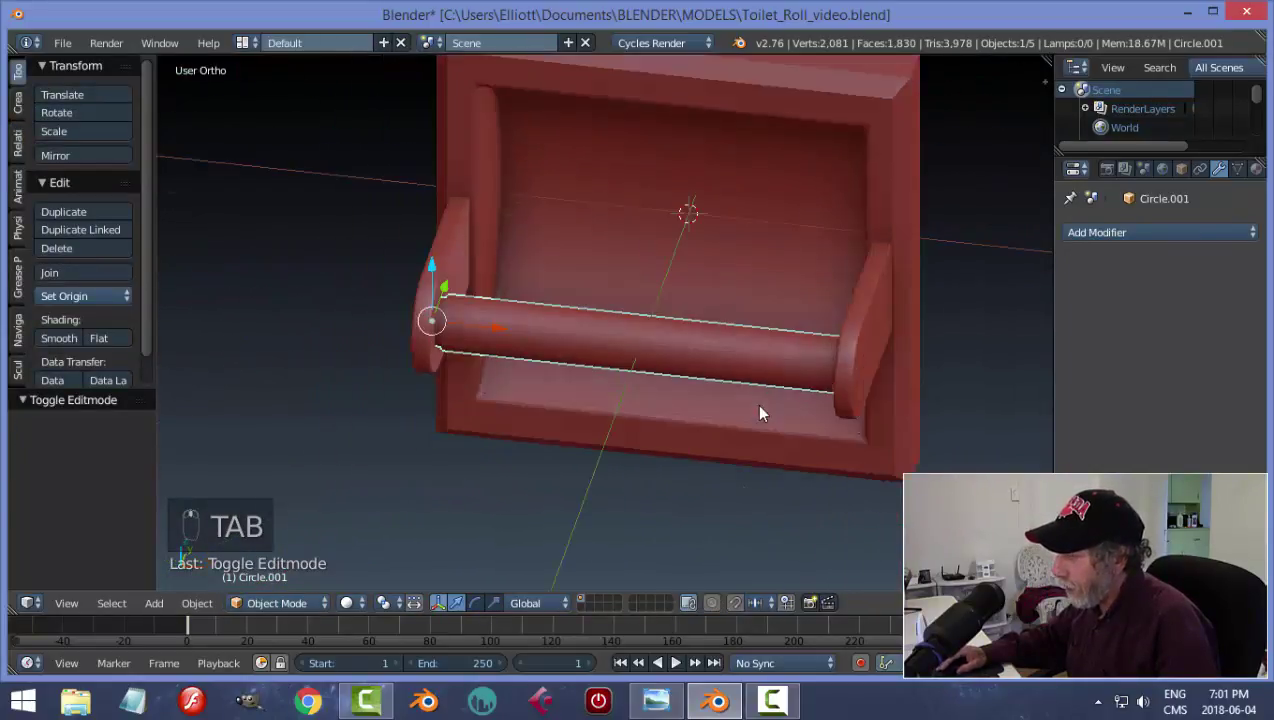
{"action": "left_click", "coordinate": [59, 338]}
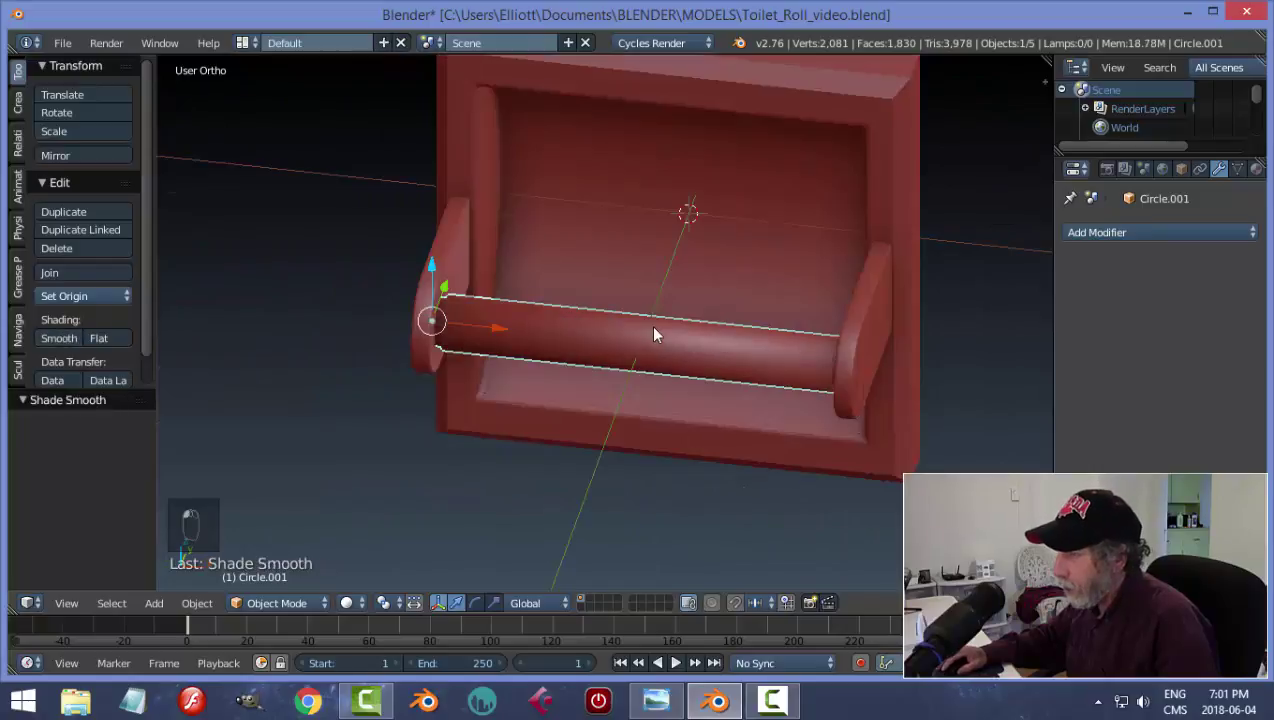
- Bevel the outer edge loops at both ends of the thick roller shaft by 0.136 with 3 segments
{"action": "mouse_move", "coordinate": [654, 333]}
{"action": "middle_mouse_down"}
{"action": "mouse_move", "coordinate": [498, 353]}
{"action": "mouse_move", "coordinate": [560, 393]}
{"action": "mouse_move", "coordinate": [597, 378]}
{"action": "mouse_move", "coordinate": [458, 358]}
{"action": "mouse_move", "coordinate": [502, 367]}
{"action": "mouse_move", "coordinate": [725, 202]}
{"action": "mouse_move", "coordinate": [651, 293]}
{"action": "mouse_move", "coordinate": [606, 276]}
{"action": "middle_mouse_up"}
{"action": "key", "text": "Tab"}
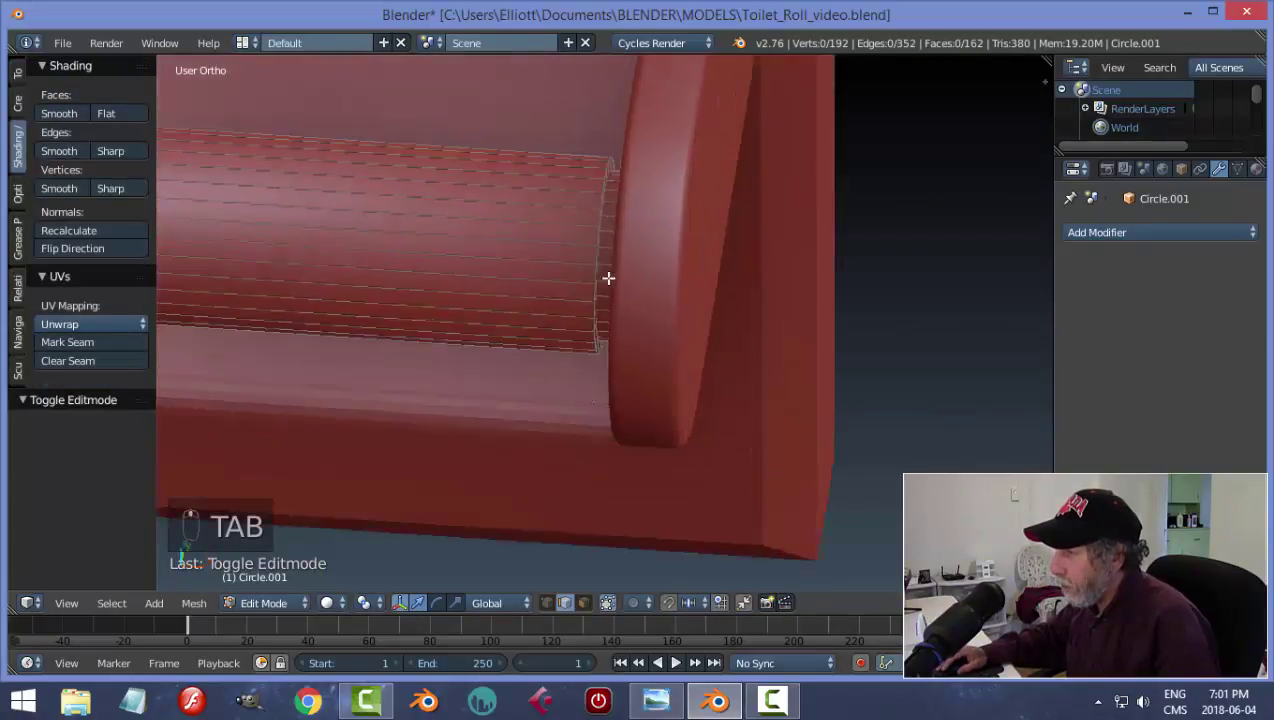
{"action": "right_click", "coordinate": [599, 212], "text": "alt"}
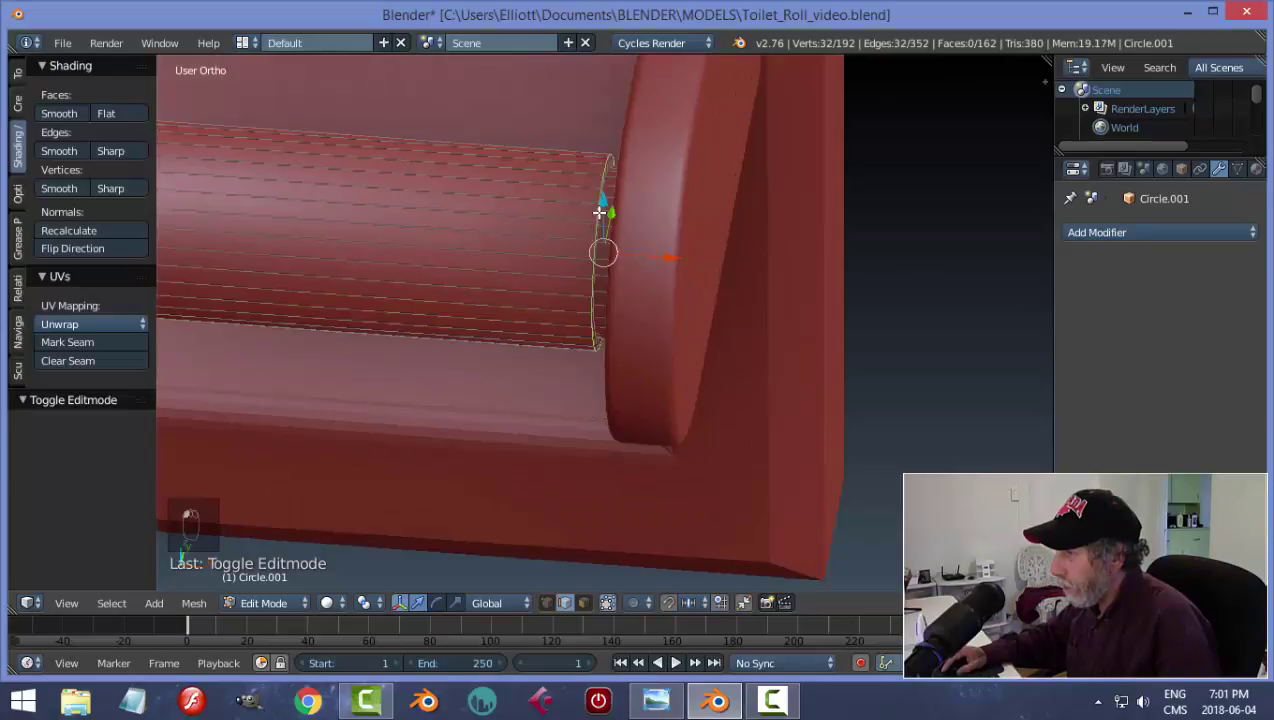
{"action": "mouse_move", "coordinate": [576, 269]}
{"action": "middle_mouse_down"}
{"action": "mouse_move", "coordinate": [603, 279]}
{"action": "mouse_move", "coordinate": [427, 273]}
{"action": "mouse_move", "coordinate": [850, 262]}
{"action": "mouse_move", "coordinate": [708, 318]}
{"action": "mouse_move", "coordinate": [472, 293]}
{"action": "mouse_move", "coordinate": [663, 310]}
{"action": "mouse_move", "coordinate": [551, 269]}
{"action": "middle_mouse_up"}
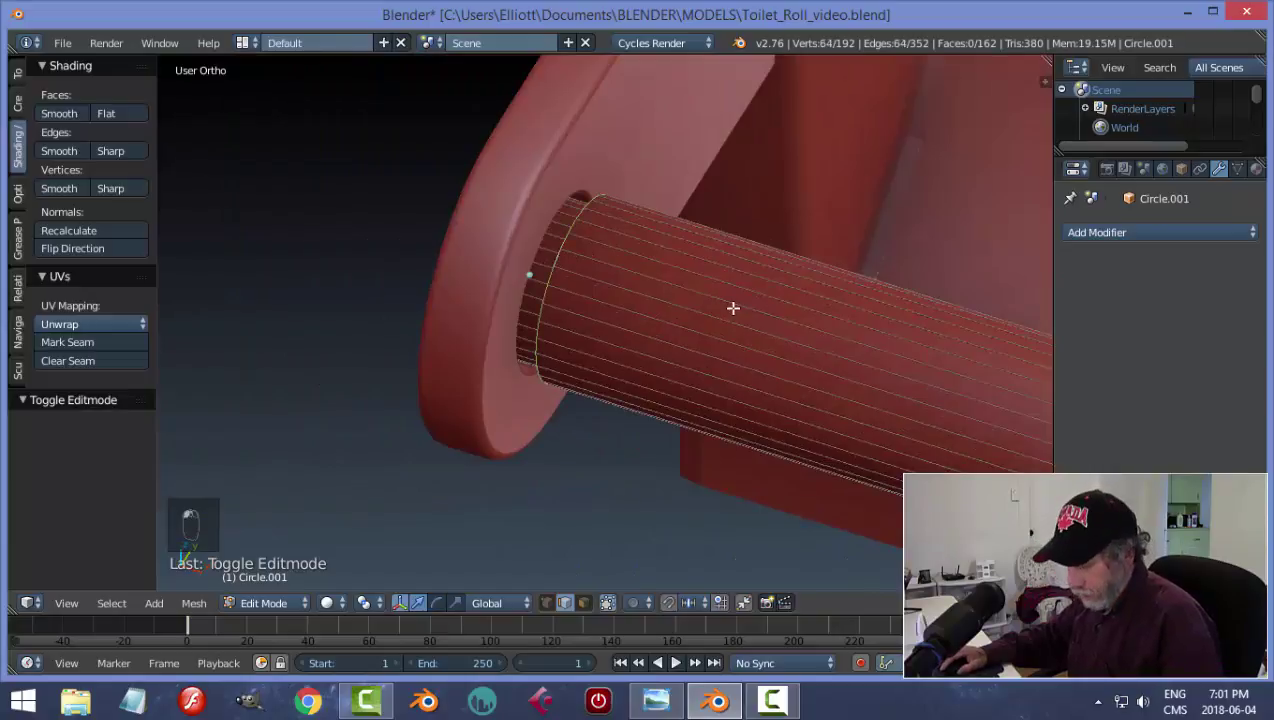
{"action": "middle_click_drag", "start_coordinate": [745, 311], "coordinate": [793, 381]}
{"action": "middle_click_drag", "start_coordinate": [876, 371], "coordinate": [772, 351]}
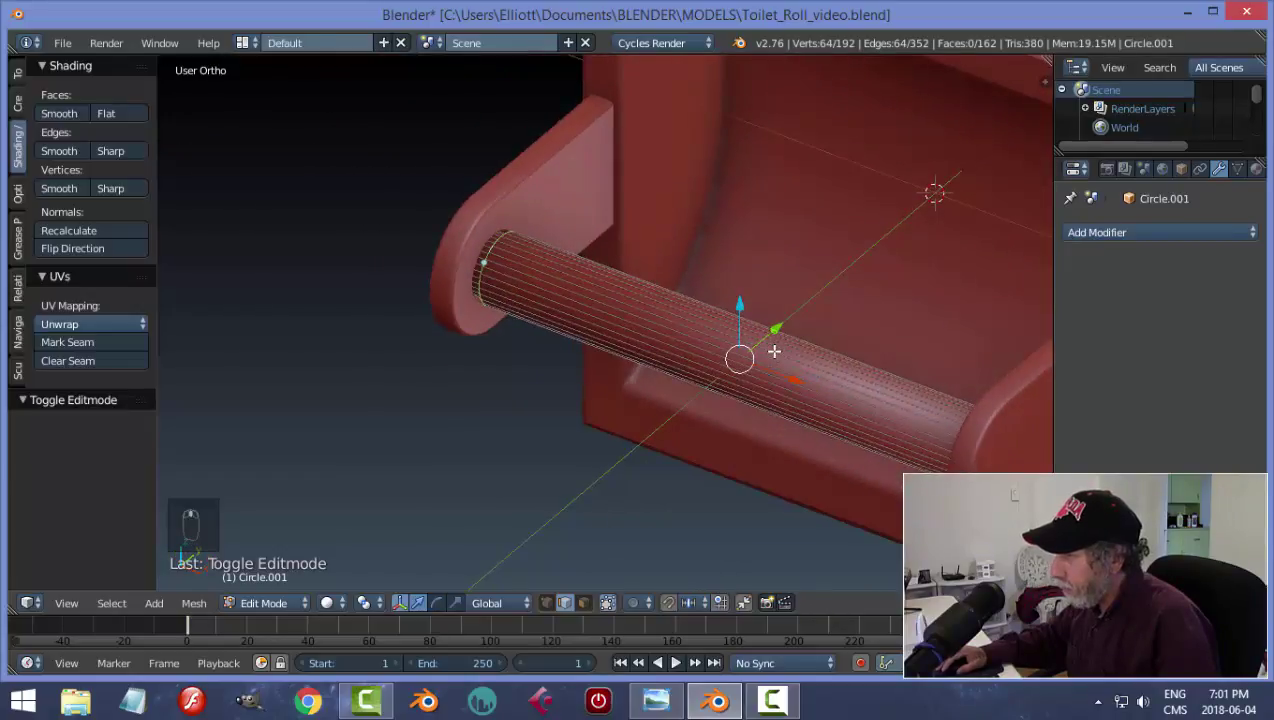
{"action": "scroll", "coordinate": [738, 355], "scroll_direction": "up", "scroll_amount": 1}
{"action": "key", "text": "ctrl+b"}
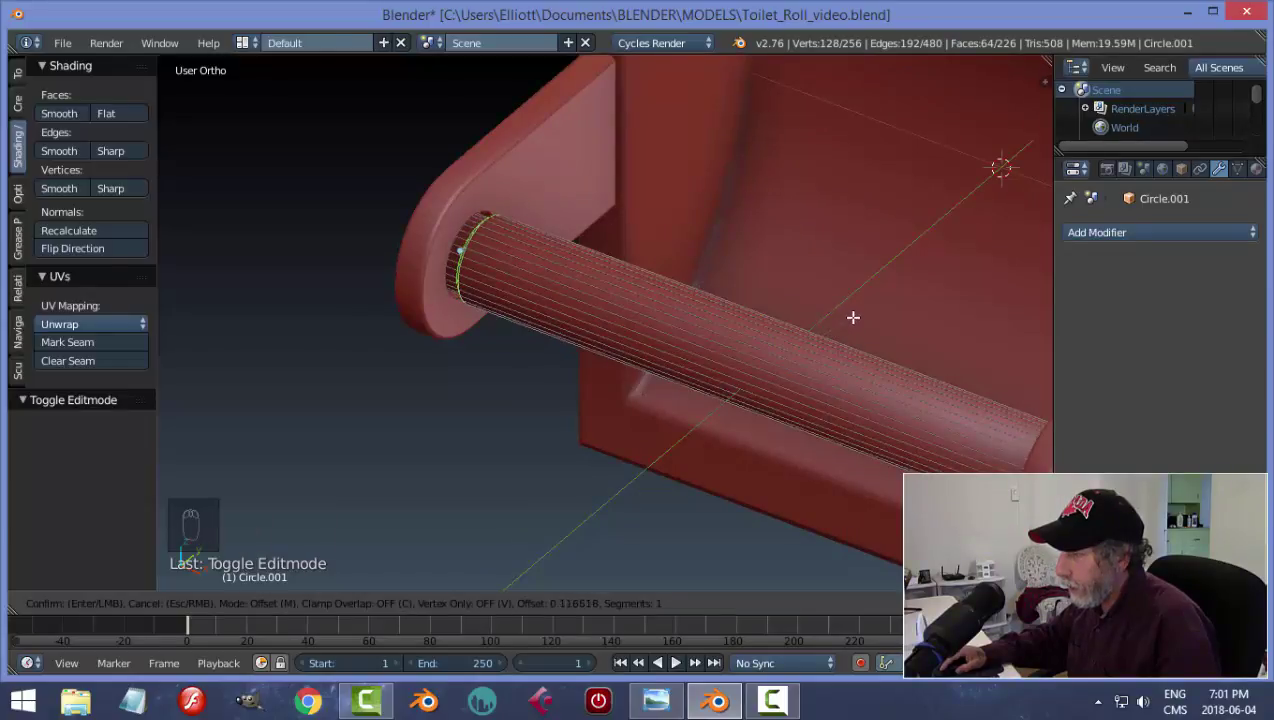
{"action": "scroll", "coordinate": [860, 314], "scroll_direction": "up", "scroll_amount": 1}
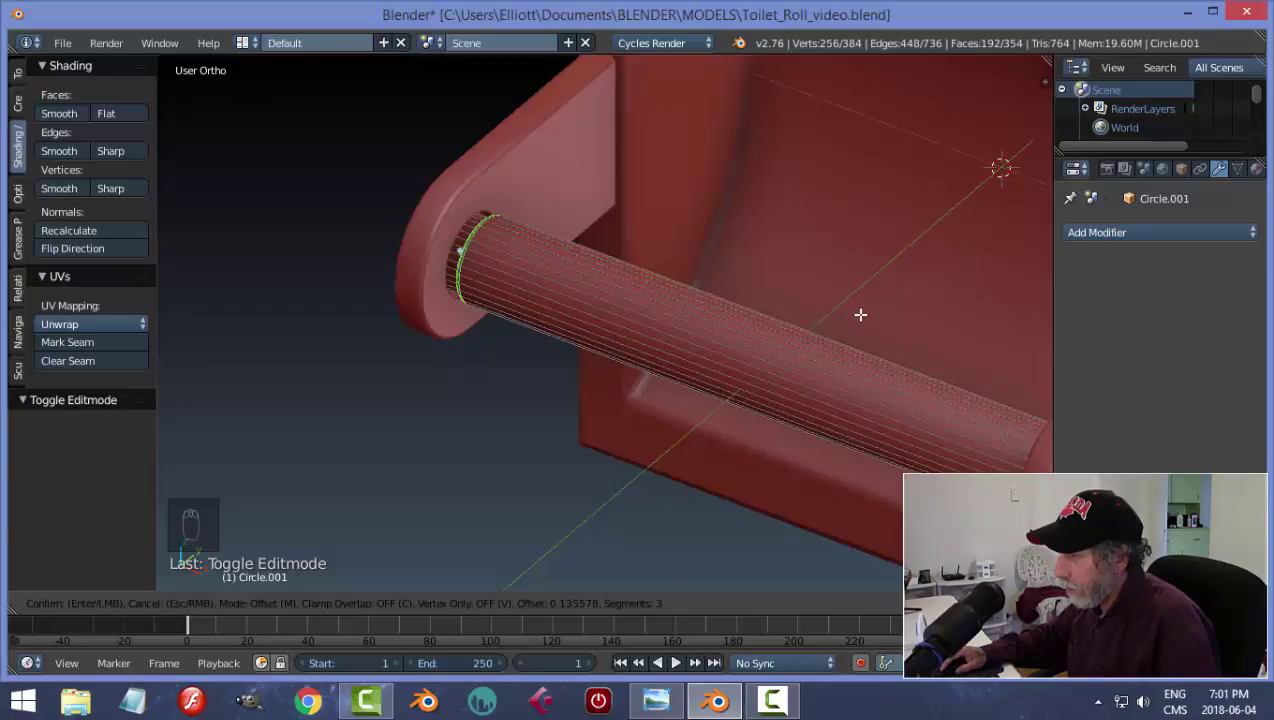
{"action": "left_click", "coordinate": [860, 314]}
{"action": "middle_click_drag", "start_coordinate": [892, 406], "coordinate": [748, 370], "text": "shift"}
{"action": "scroll", "coordinate": [748, 370], "scroll_direction": "up", "scroll_amount": 2}
{"action": "scroll", "coordinate": [749, 370], "scroll_direction": "down", "scroll_amount": 2}
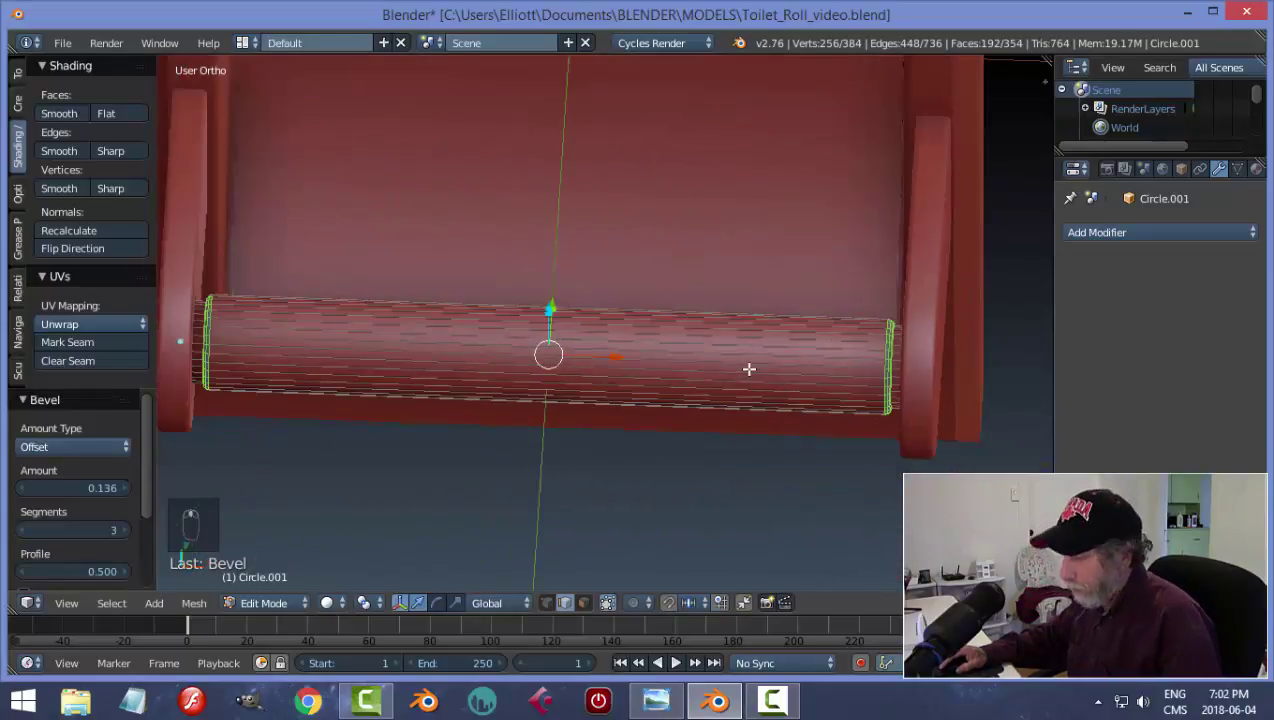
{"action": "key", "text": "a"}
{"action": "key", "text": "Tab"}
- Hide the side arms to expose the roller's ends
{"action": "middle_click_drag", "start_coordinate": [618, 366], "coordinate": [745, 395]}
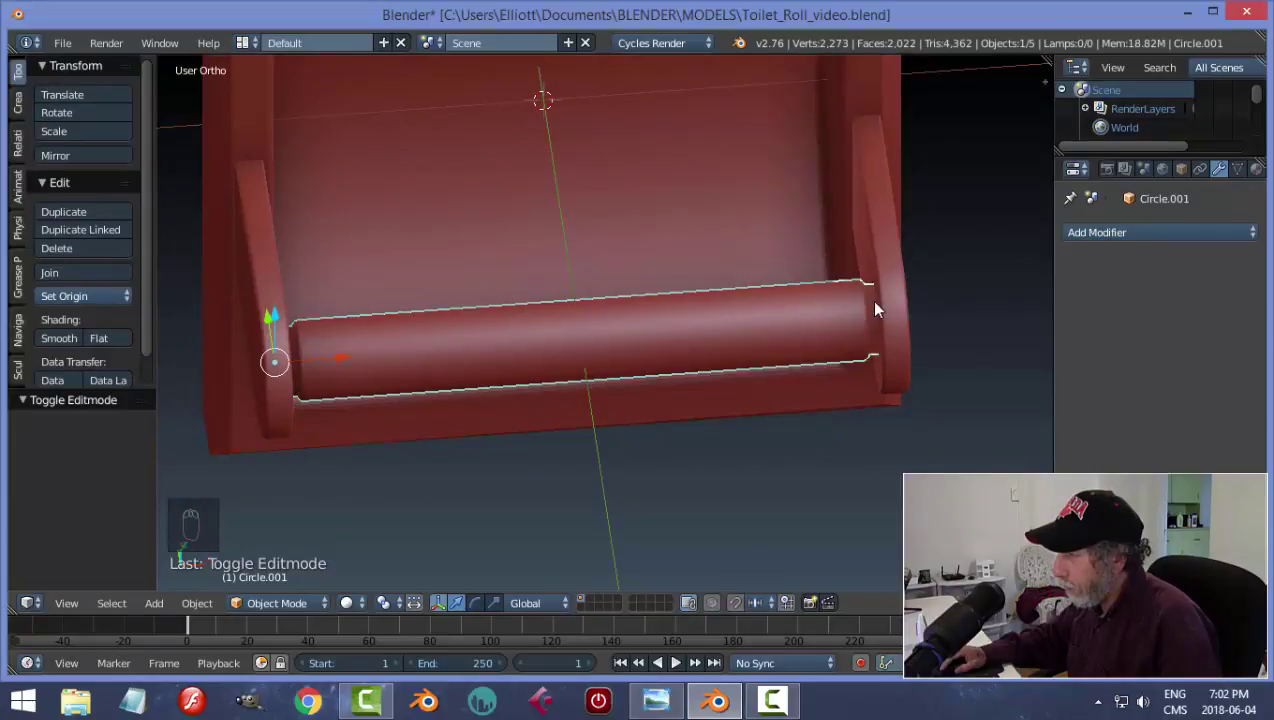
{"action": "middle_click_drag", "start_coordinate": [859, 333], "coordinate": [648, 347]}
{"action": "right_click", "coordinate": [728, 312]}
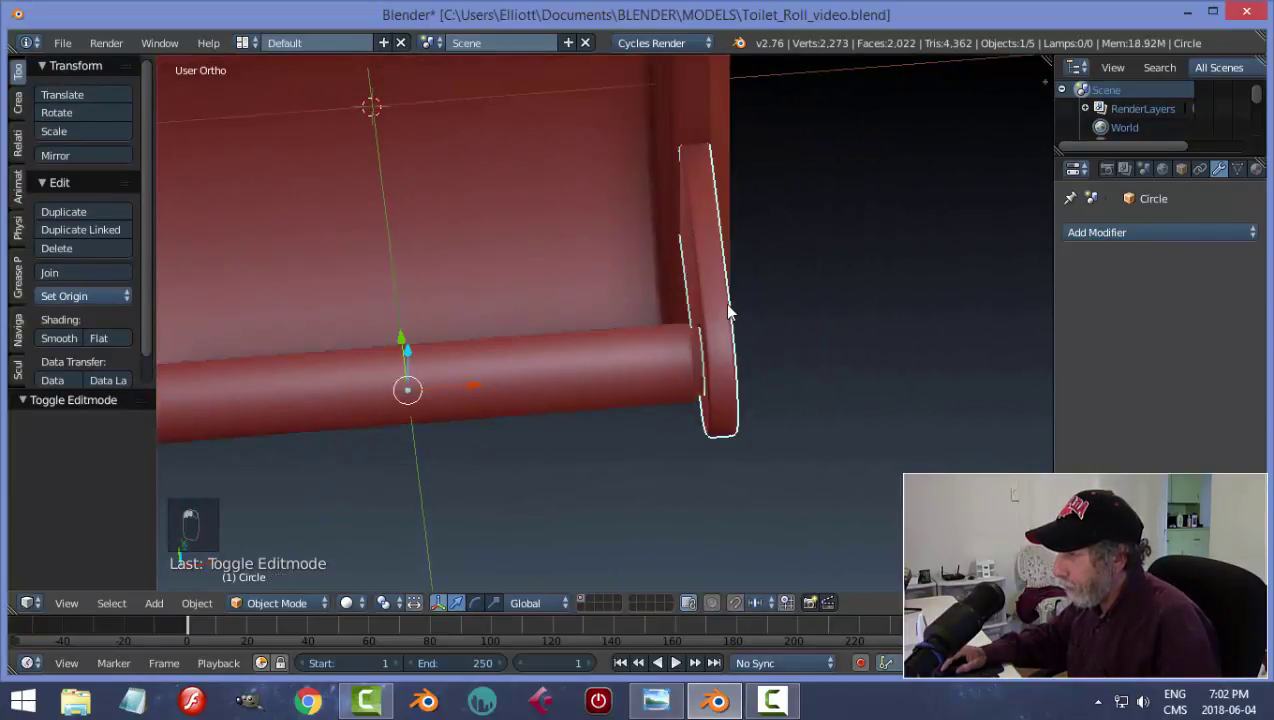
{"action": "key", "text": "h"}
{"action": "middle_click_drag", "start_coordinate": [748, 373], "coordinate": [667, 367]}
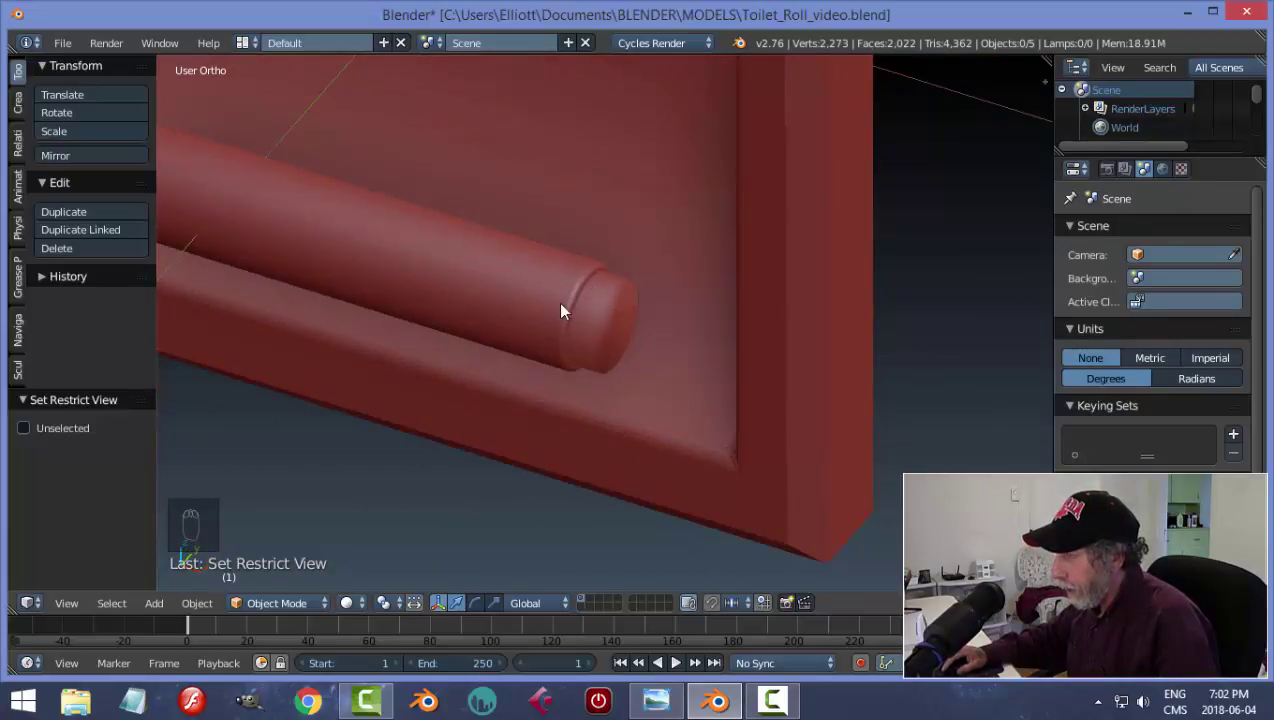
- Select the circular end faces at both ends of the roller in Edit Mode and inset them
{"action": "right_click", "coordinate": [598, 316]}
{"action": "key", "text": "Tab"}
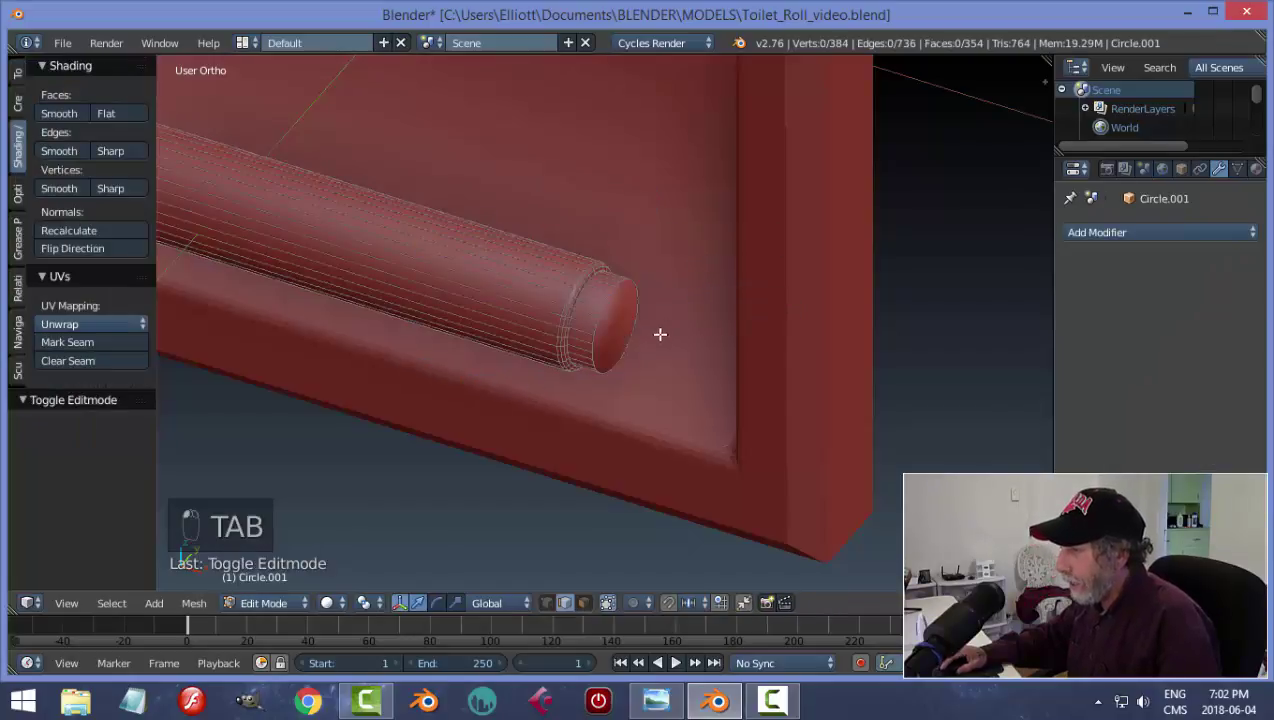
{"action": "middle_click_drag", "start_coordinate": [683, 347], "coordinate": [674, 352]}
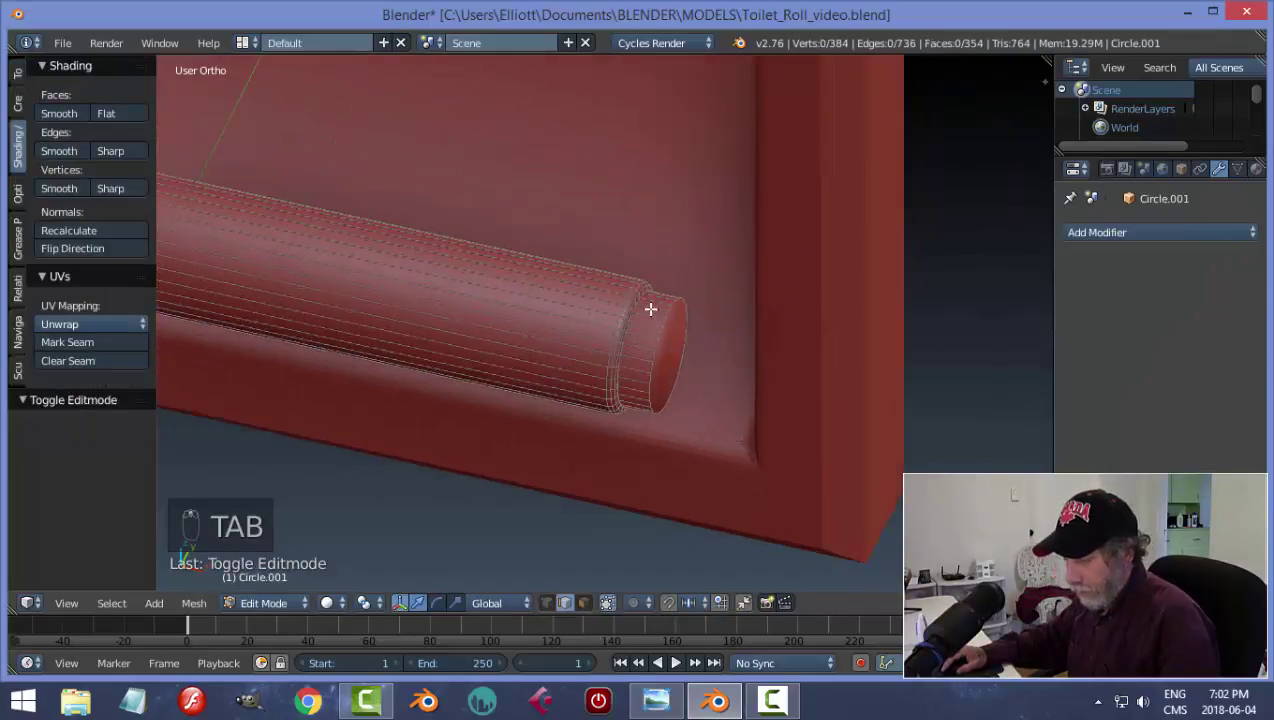
{"action": "key", "text": "ctrl+Tab"}
{"action": "left_click", "coordinate": [645, 364]}
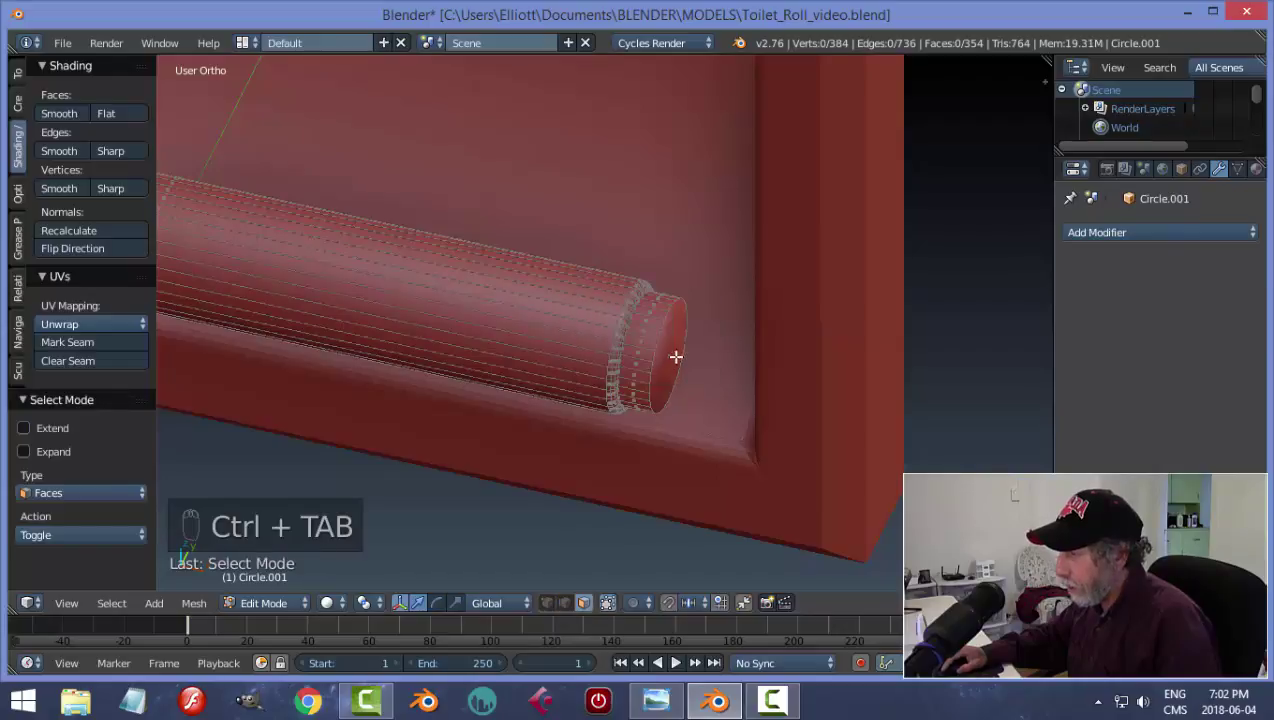
{"action": "right_click", "coordinate": [674, 356]}
{"action": "middle_click_drag", "start_coordinate": [539, 368], "coordinate": [640, 367]}
{"action": "right_click", "coordinate": [630, 368], "text": "shift"}
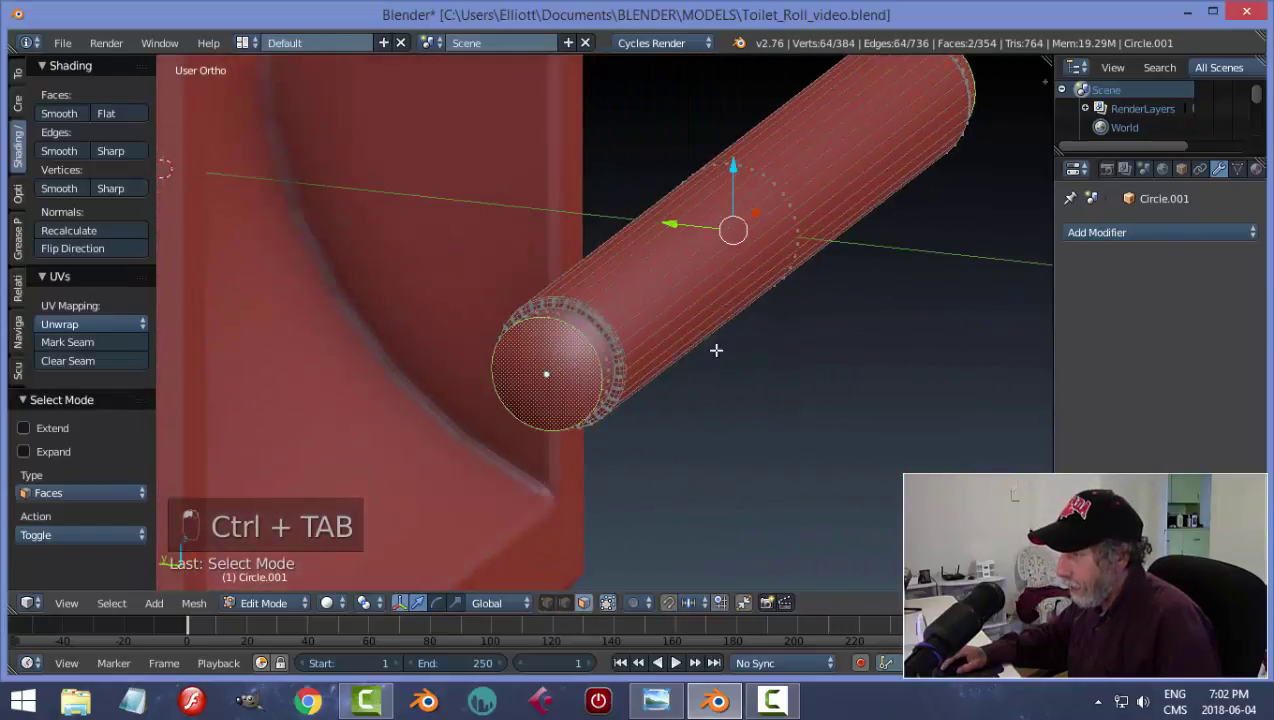
{"action": "key", "text": "i"}
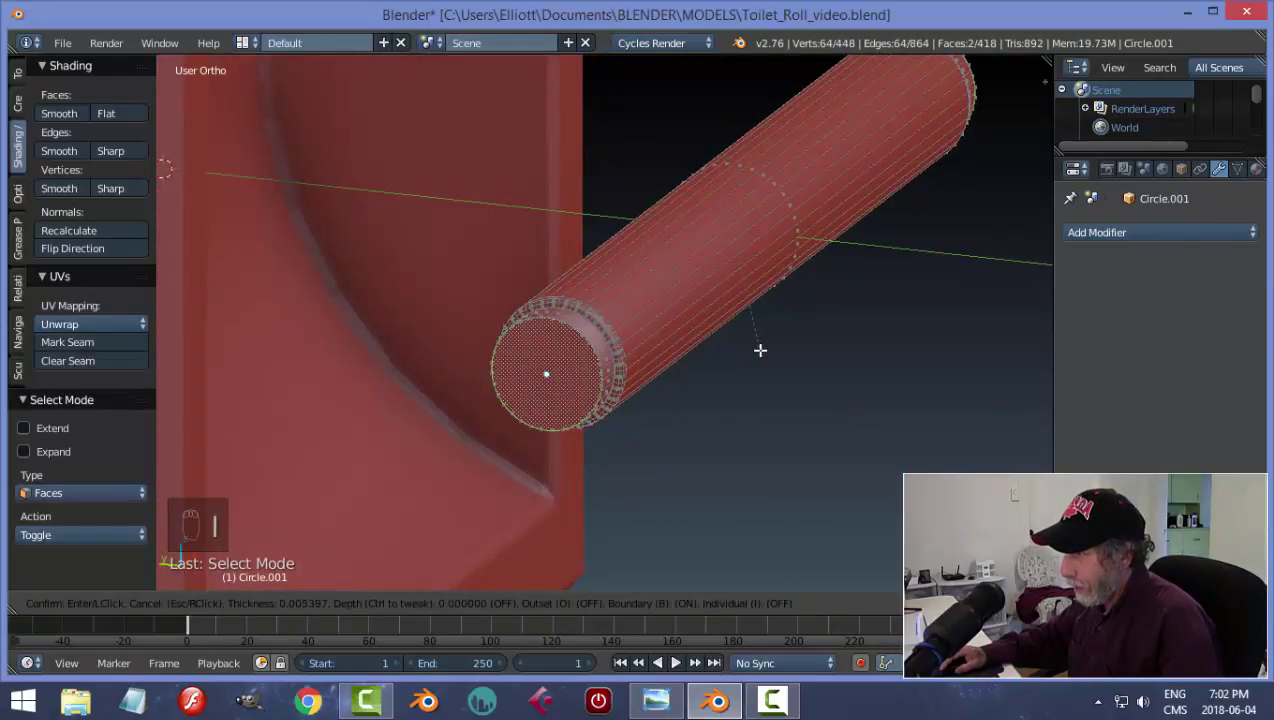
{"action": "left_click", "coordinate": [759, 334]}
{"action": "key", "text": "a"}
{"action": "key", "text": "Tab"}
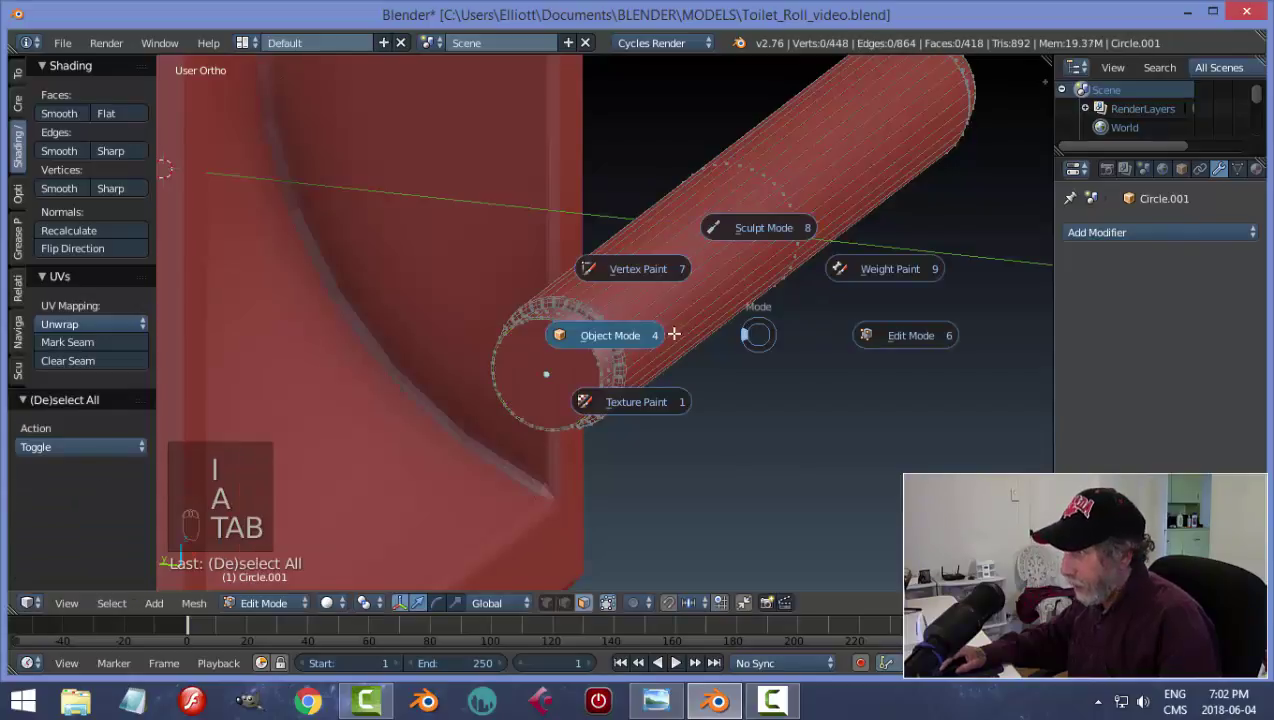
- Add two loop cuts around the narrow tip at the roller's right end, one near the shoulder and one near the outer rim
{"action": "middle_click_drag", "start_coordinate": [813, 338], "coordinate": [671, 353]}
{"action": "key", "text": "Tab"}
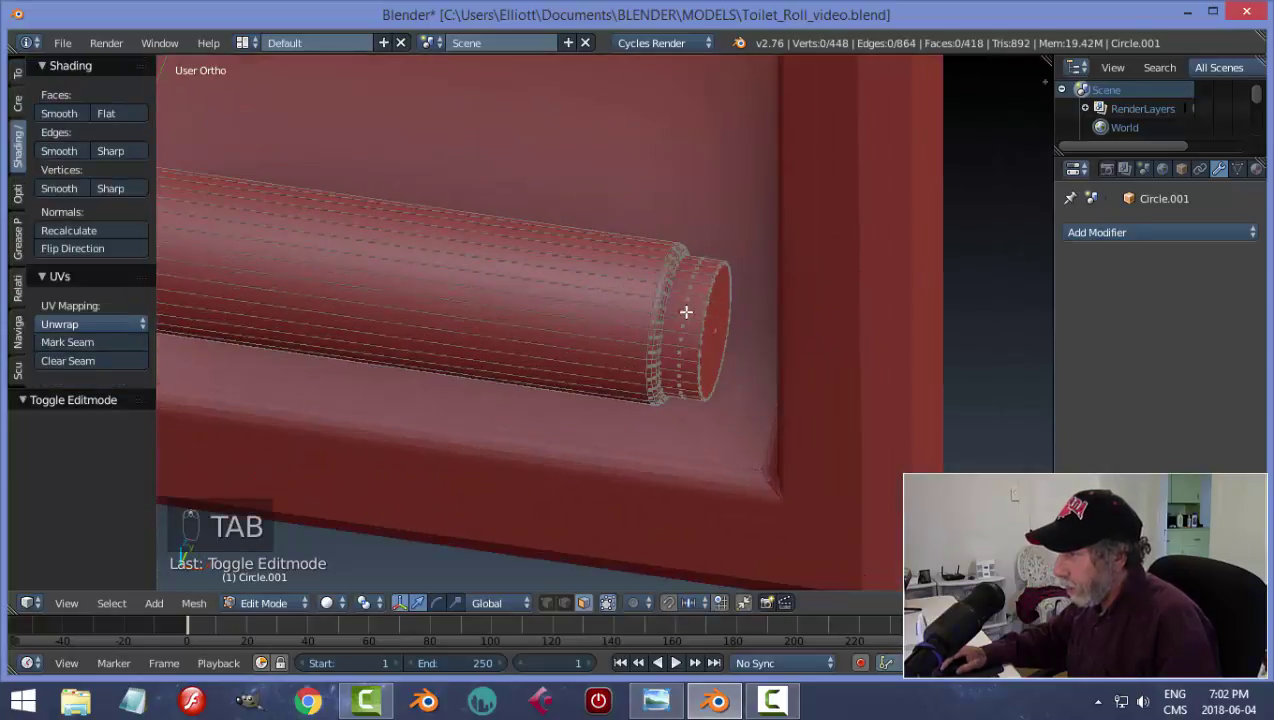
{"action": "key", "text": "ctrl+r"}
{"action": "left_click", "coordinate": [691, 289]}
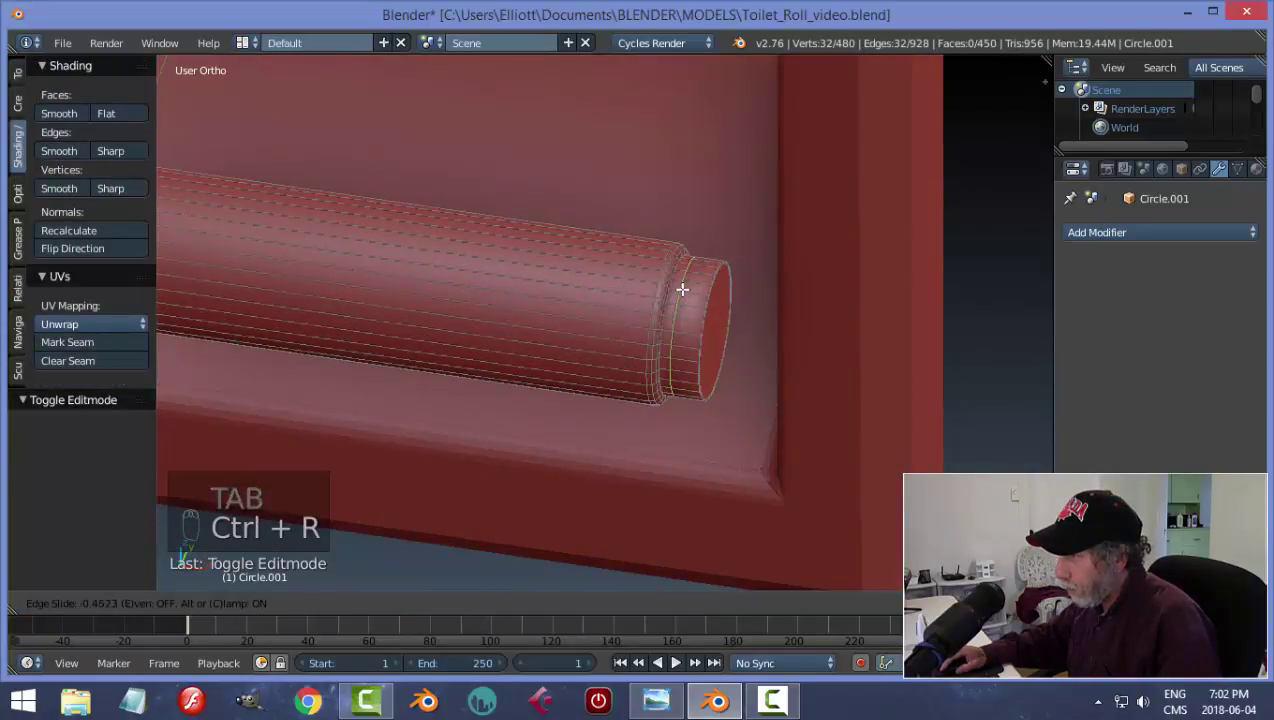
{"action": "left_click", "coordinate": [676, 287]}
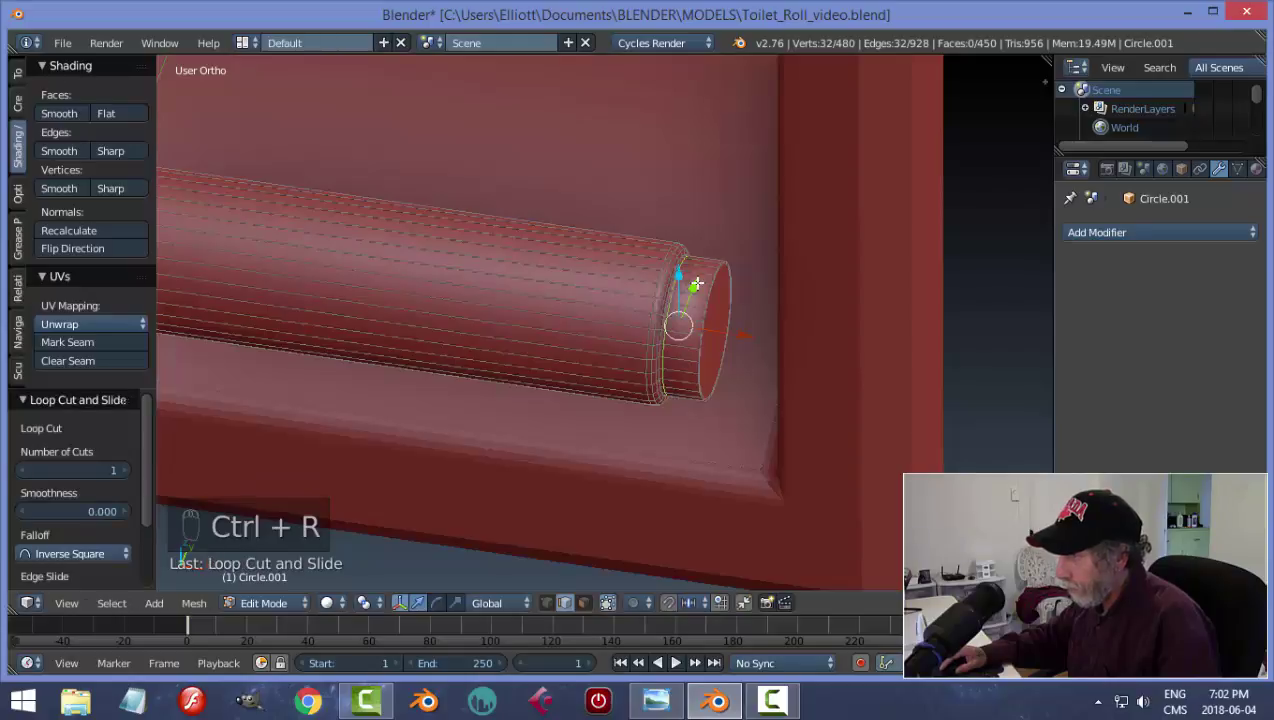
{"action": "key", "text": "ctrl+r"}
{"action": "left_click", "coordinate": [700, 282]}
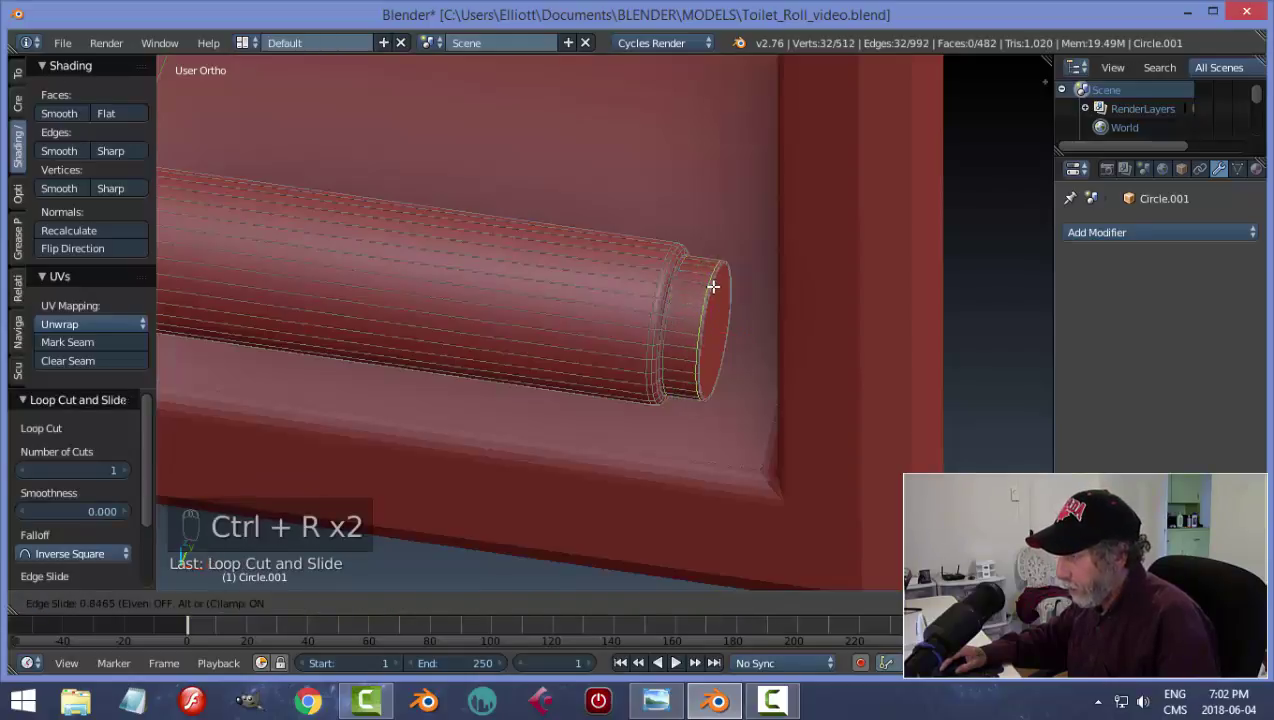
{"action": "left_click", "coordinate": [710, 284]}
{"action": "key", "text": "a"}
- Add two loop cuts around the narrow tip at the roller's left end, near the shoulder and the outer rim, and return to Object Mode
{"action": "middle_click_drag", "start_coordinate": [642, 340], "coordinate": [752, 300]}
{"action": "scroll", "coordinate": [752, 300], "scroll_direction": "up", "scroll_amount": 3}
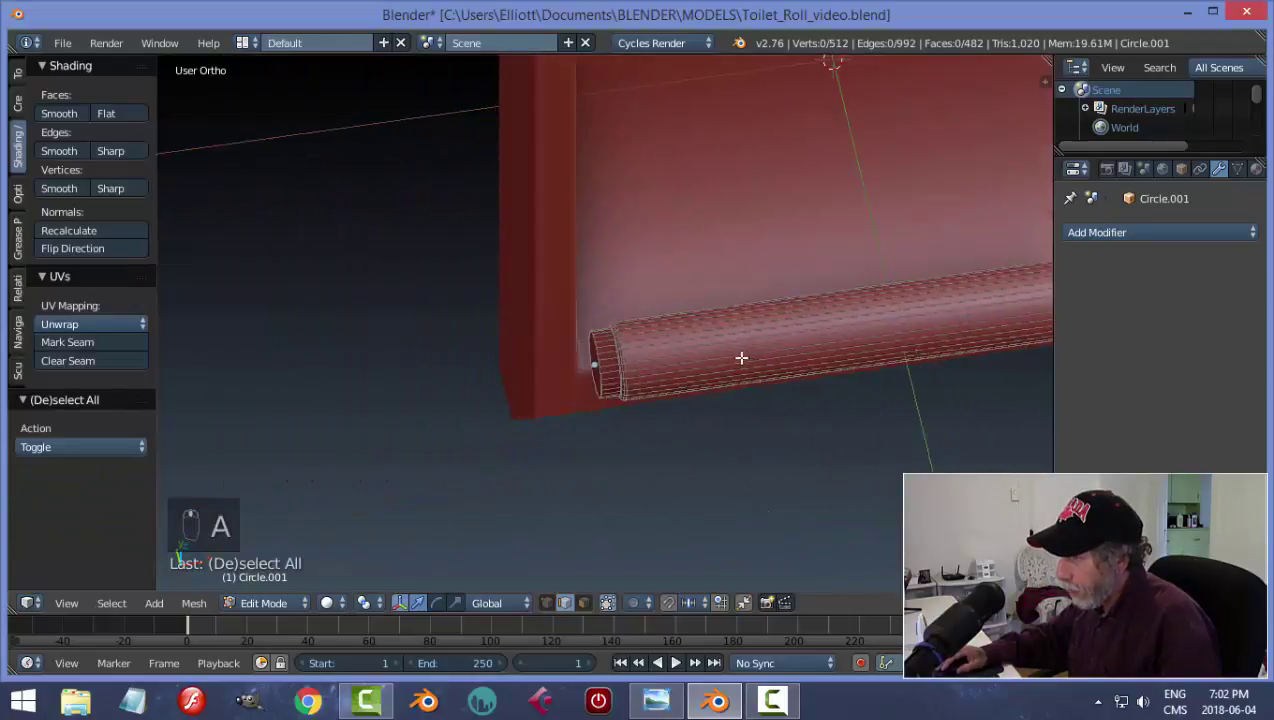
{"action": "middle_click_drag", "start_coordinate": [742, 358], "coordinate": [641, 265]}
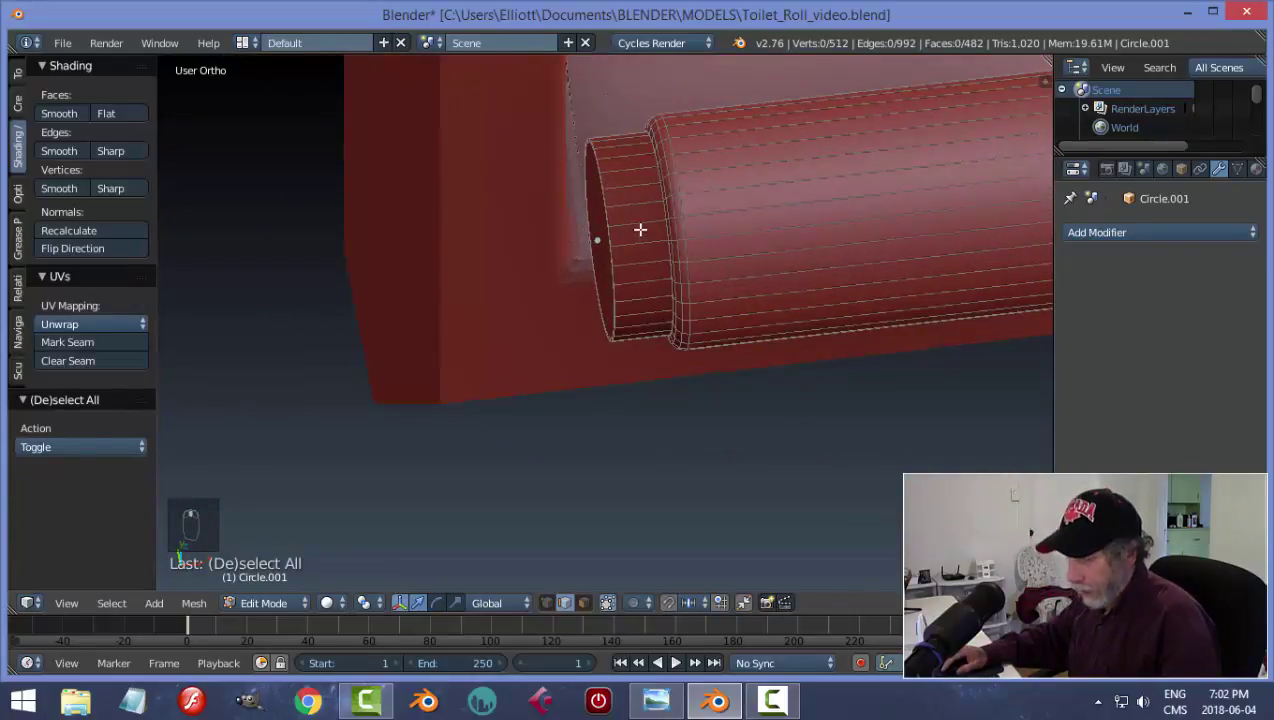
{"action": "key", "text": "ctrl+r"}
{"action": "left_click", "coordinate": [645, 229]}
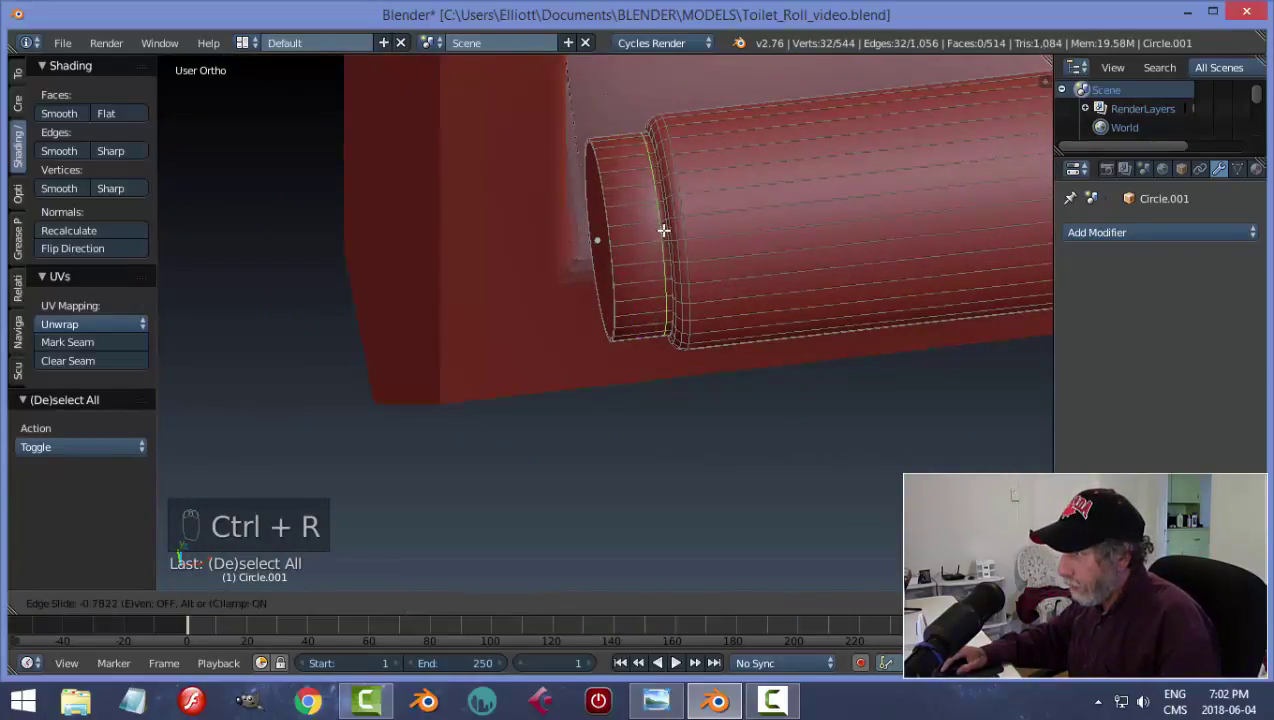
{"action": "left_click", "coordinate": [665, 232]}
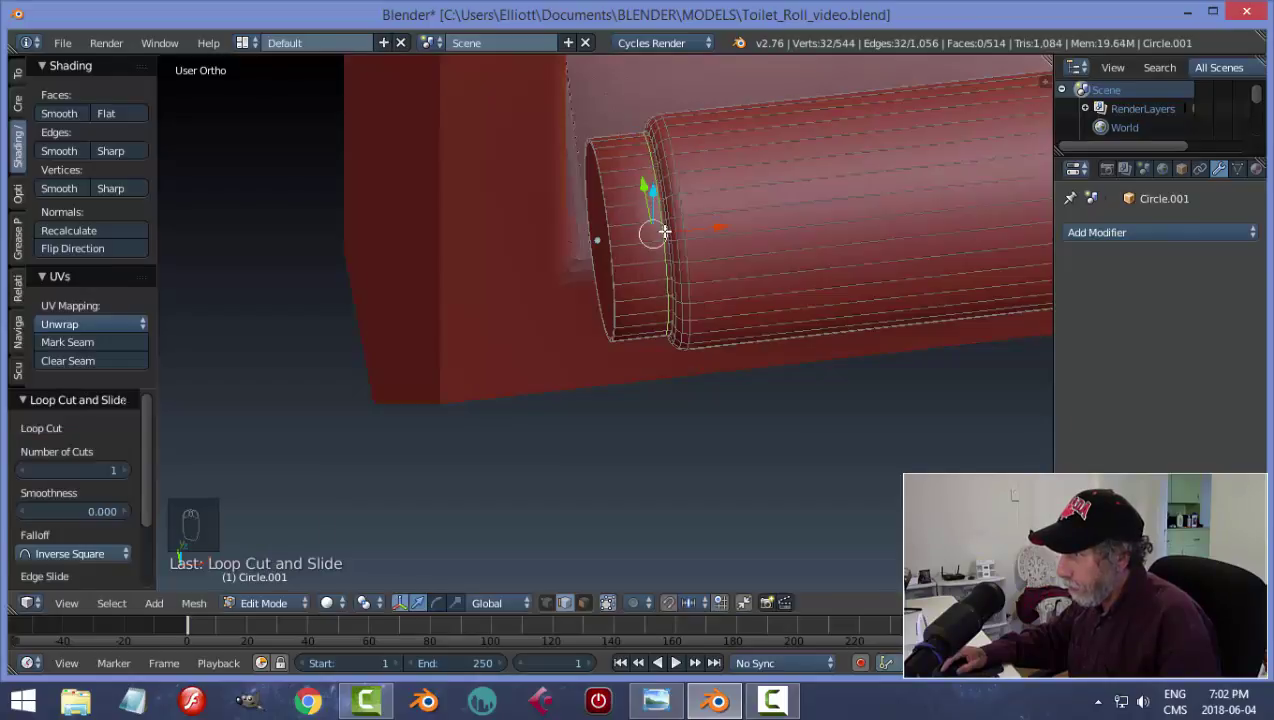
{"action": "key", "text": "ctrl+r"}
{"action": "left_click", "coordinate": [625, 178]}
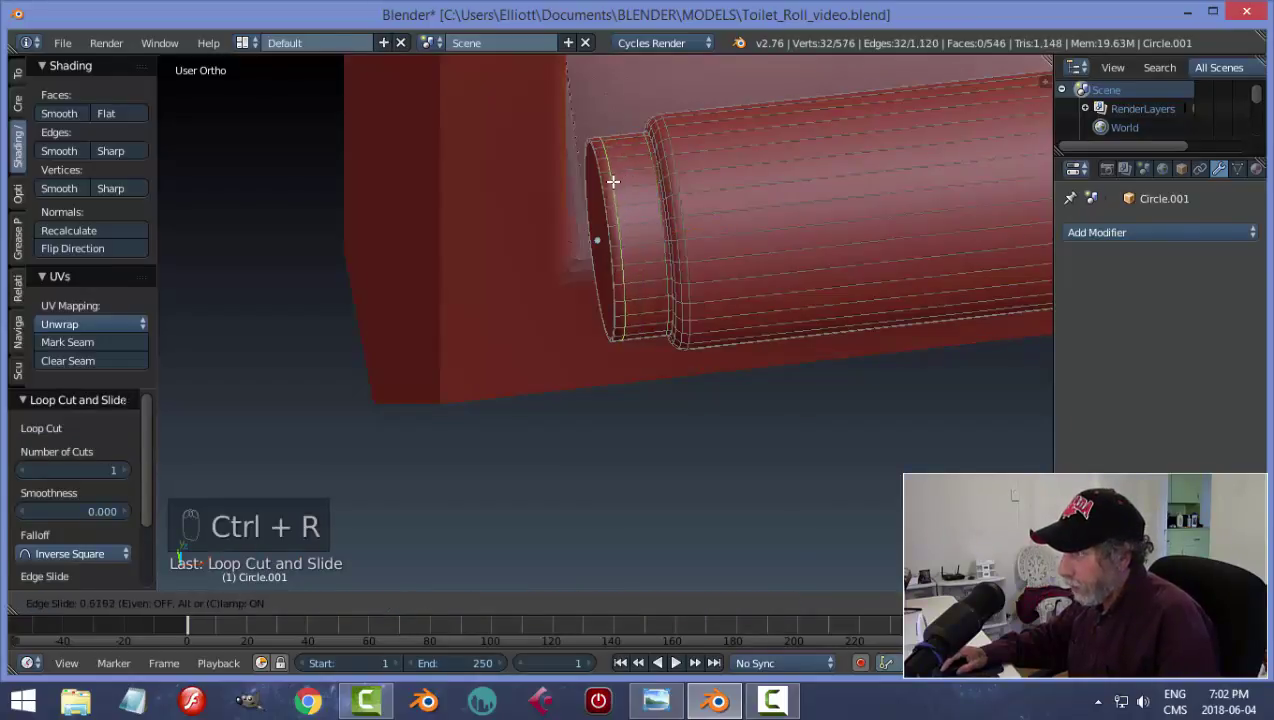
{"action": "left_click", "coordinate": [608, 181]}
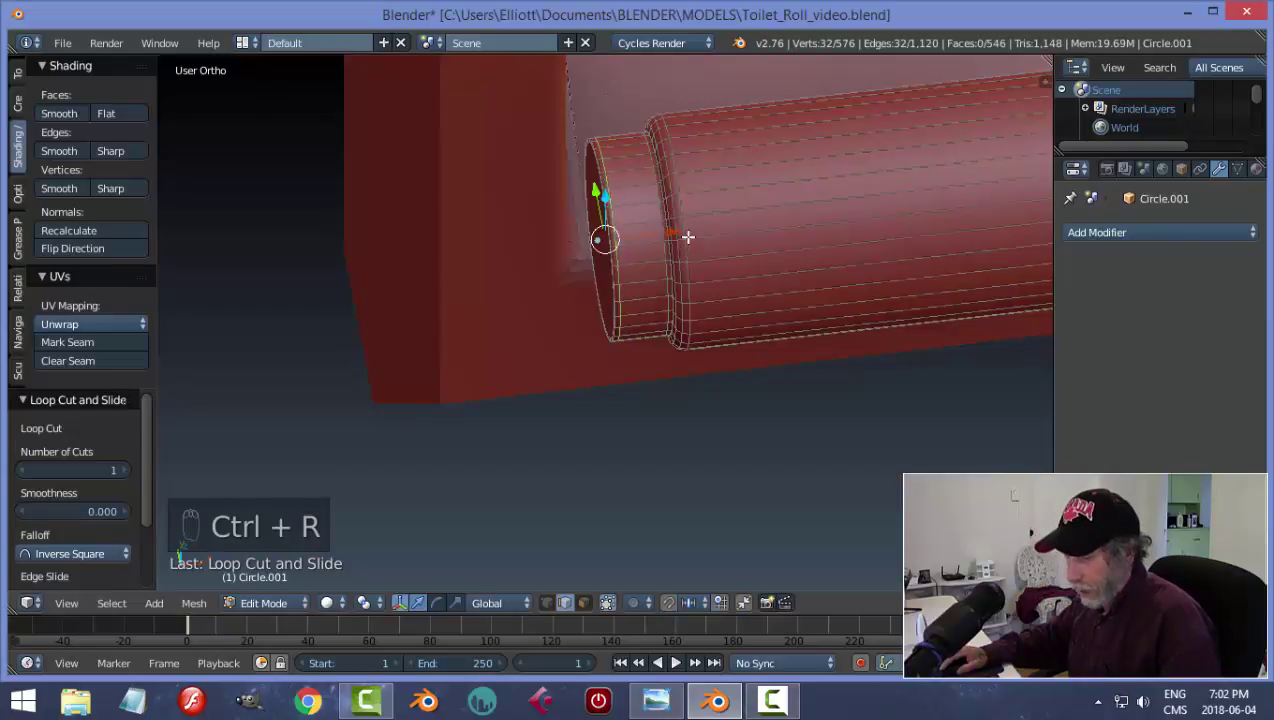
{"action": "key", "text": "a"}
{"action": "key", "text": "Tab"}
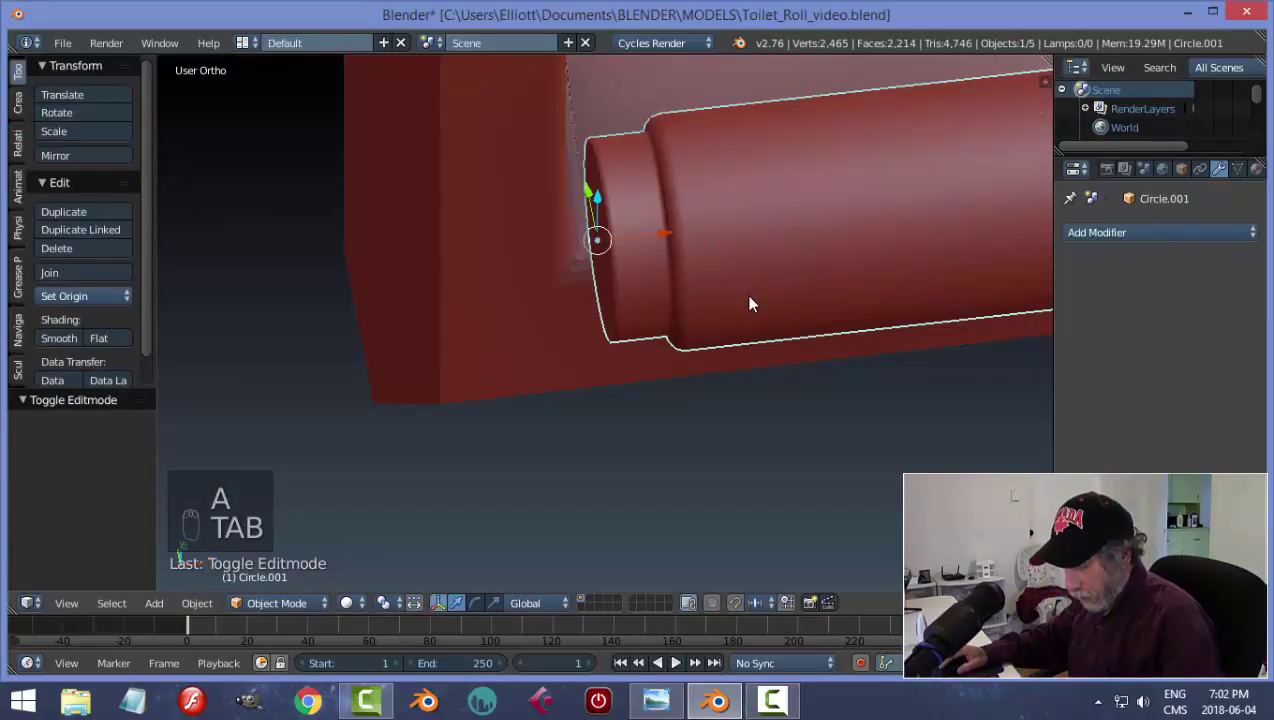
- Unhide all hidden objects and hide only the large toilet paper roll again
{"action": "key", "text": "alt+h"}
{"action": "key", "text": "a"}
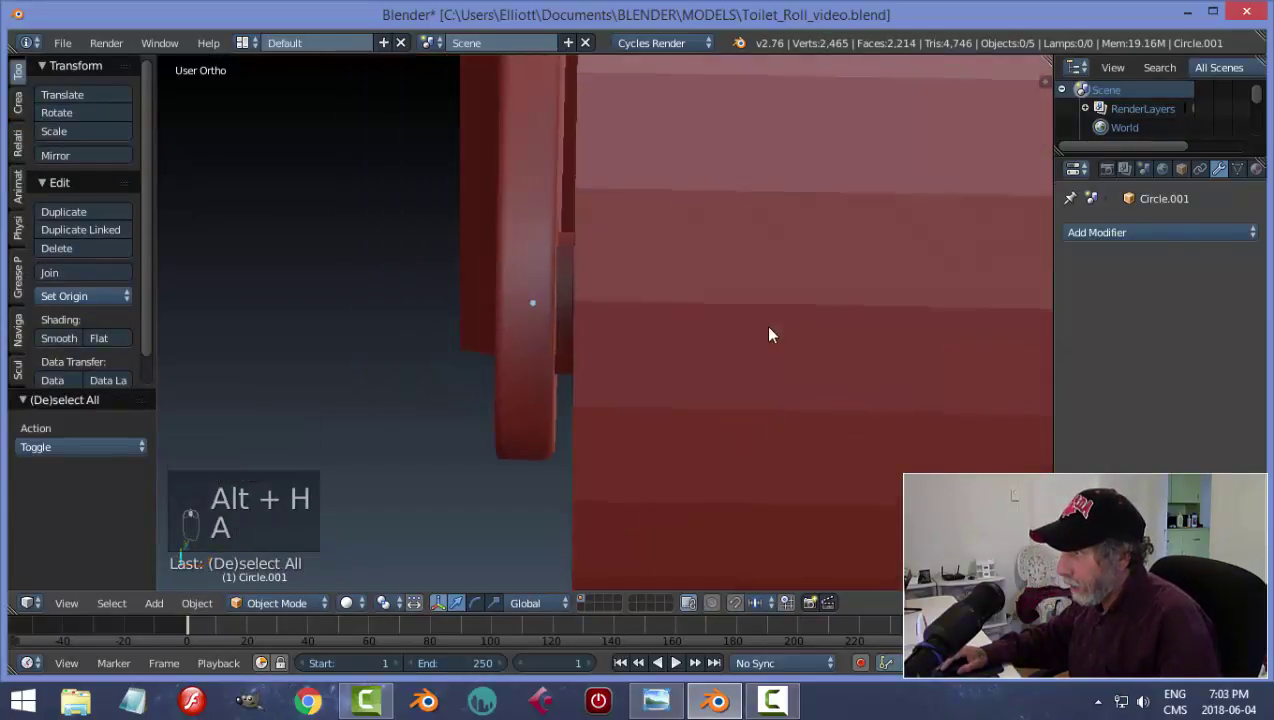
{"action": "right_click", "coordinate": [762, 318]}
{"action": "key", "text": "h"}
{"action": "middle_click_drag", "start_coordinate": [776, 338], "coordinate": [696, 321]}
{"action": "scroll", "coordinate": [696, 321], "scroll_direction": "down", "scroll_amount": 3}
{"action": "scroll", "coordinate": [696, 321], "scroll_direction": "down", "scroll_amount": 2}
{"action": "middle_click_drag", "start_coordinate": [850, 373], "coordinate": [754, 401], "text": "shift"}
{"action": "scroll", "coordinate": [756, 361], "scroll_direction": "up", "scroll_amount": 1}
- Add one loop cut around the thick roller shaft, slid to the right of its middle
{"action": "right_click", "coordinate": [690, 316]}
{"action": "key", "text": "Tab"}
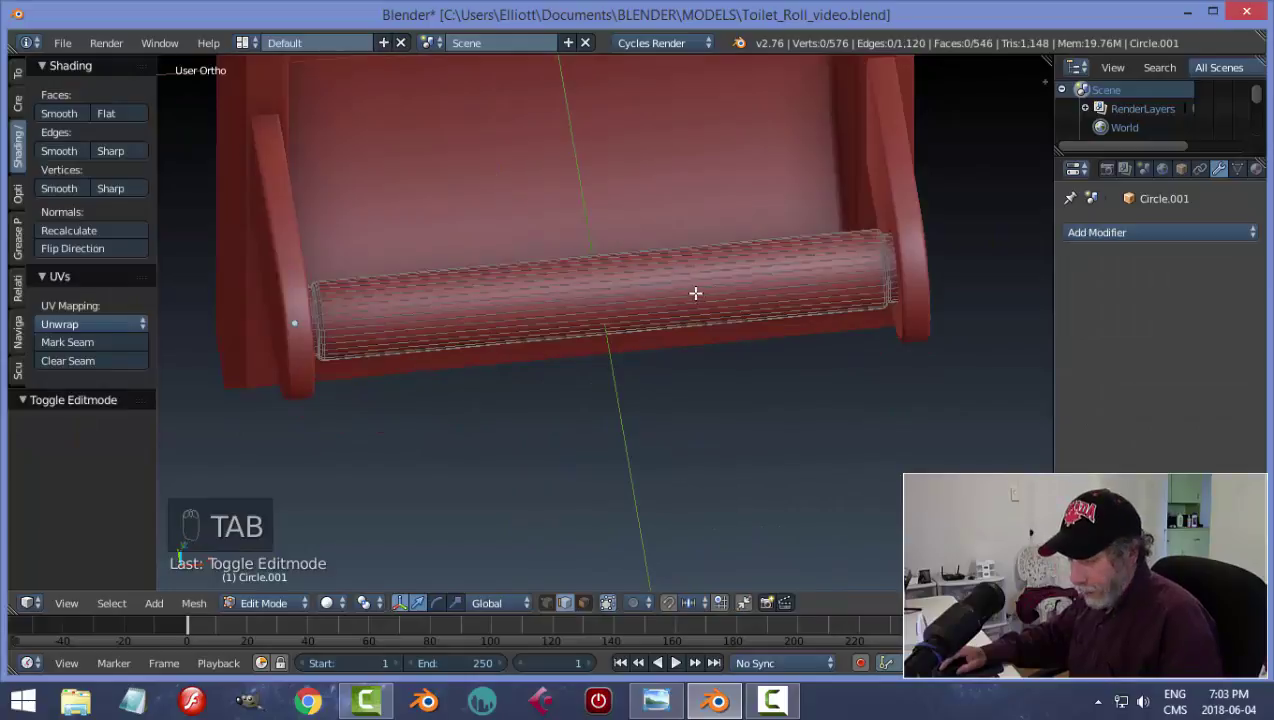
{"action": "key", "text": "ctrl+r"}
{"action": "left_click", "coordinate": [695, 293]}
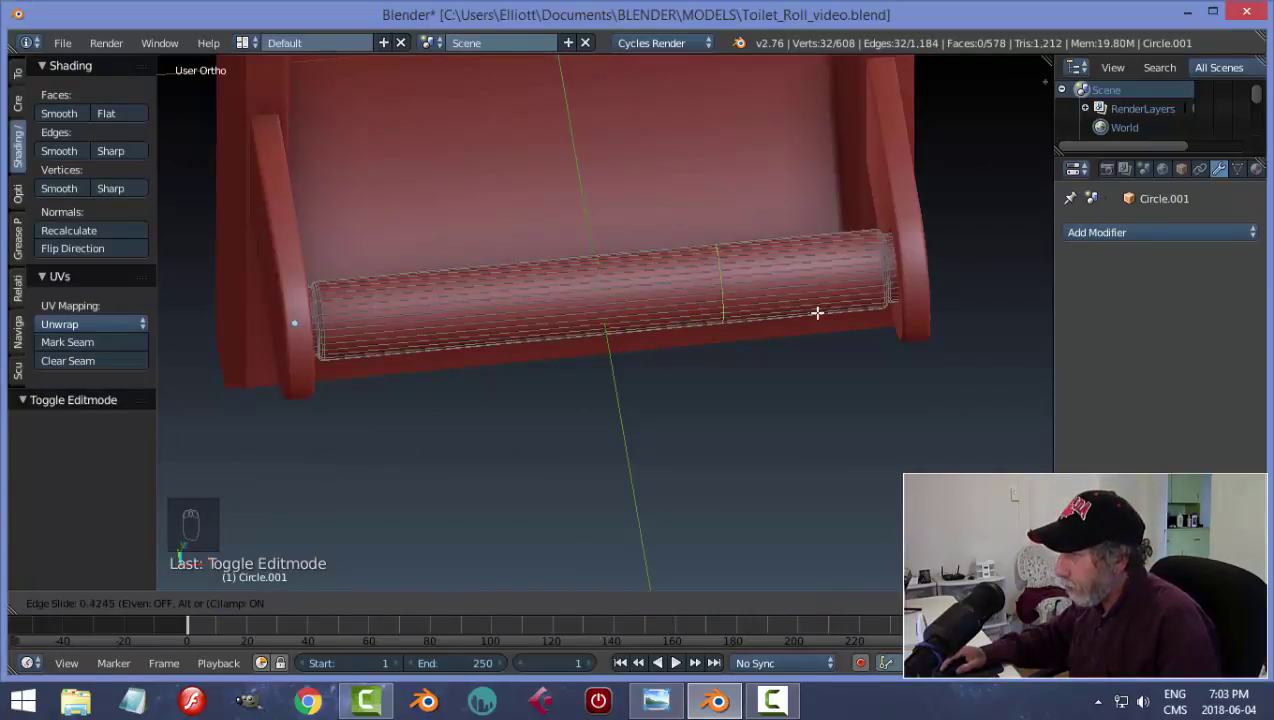
{"action": "left_click", "coordinate": [787, 312]}
- Bevel the new edge loop by 0.054 with 1 segment to form a narrow band around the shaft
{"action": "middle_click_drag", "start_coordinate": [824, 411], "coordinate": [812, 386]}
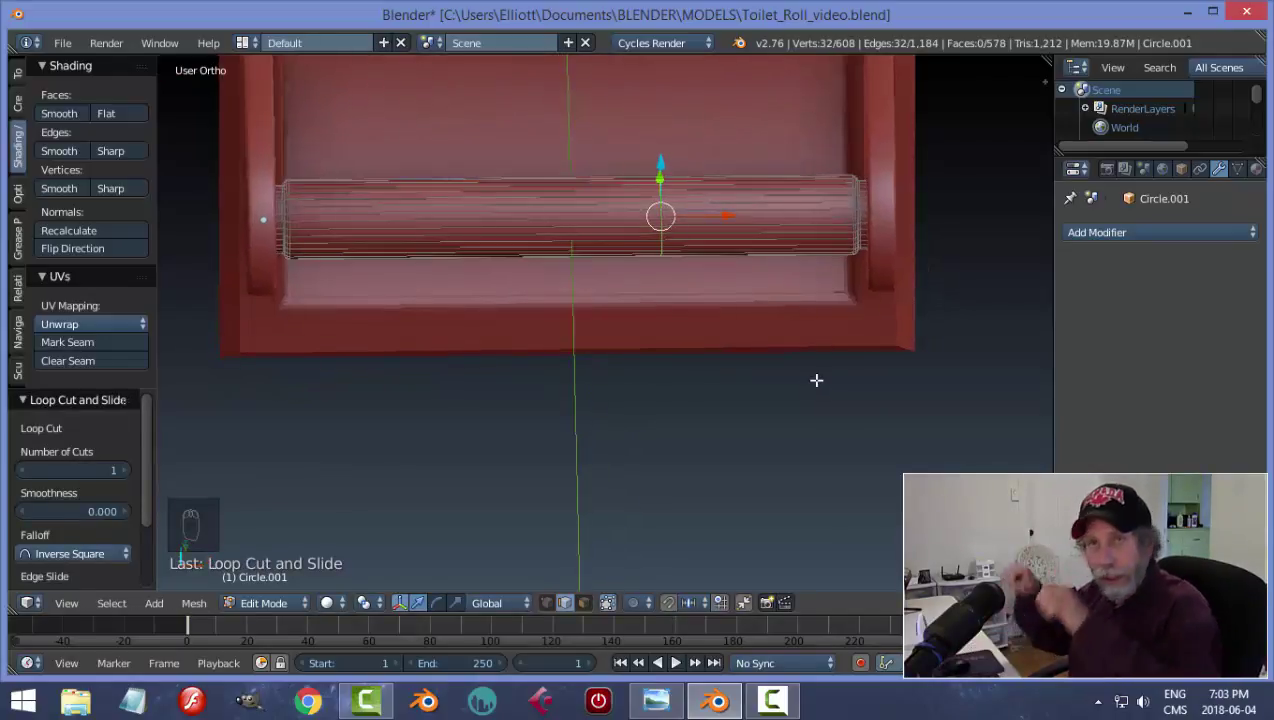
{"action": "scroll", "coordinate": [803, 376], "scroll_direction": "up", "scroll_amount": 3}
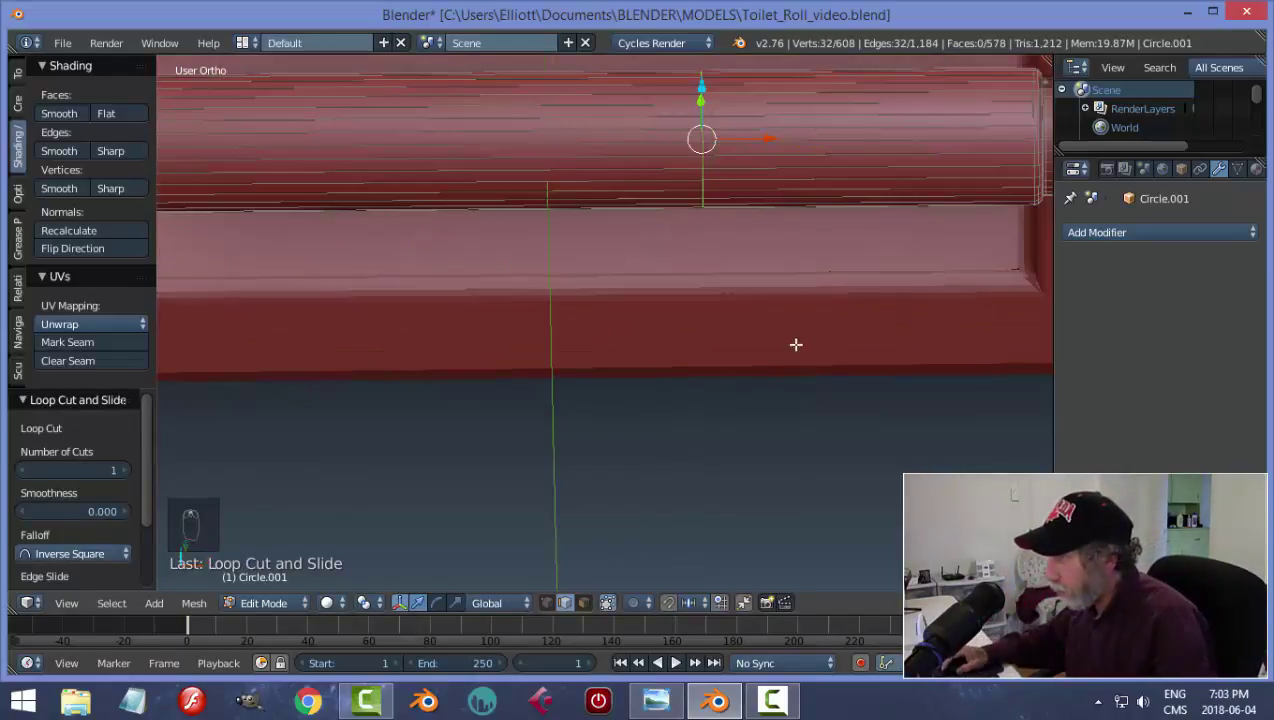
{"action": "middle_click_drag", "start_coordinate": [796, 302], "coordinate": [746, 357]}
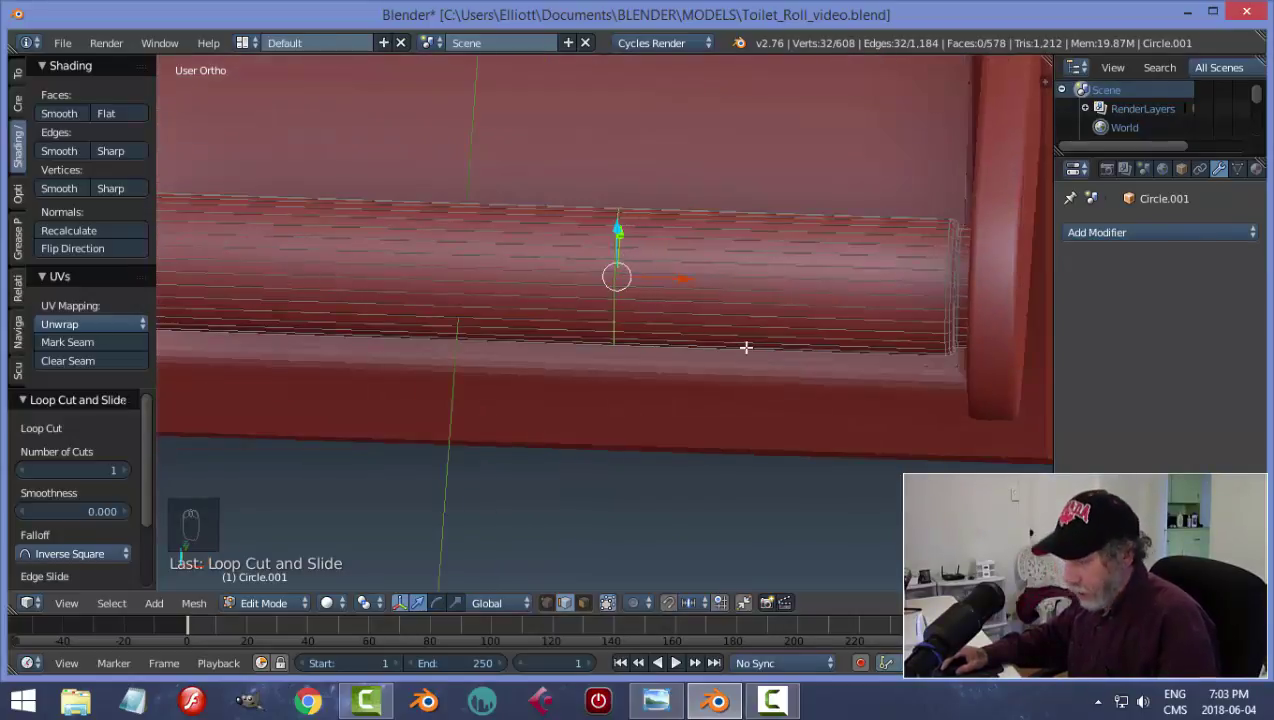
{"action": "key", "text": "ctrl+b"}
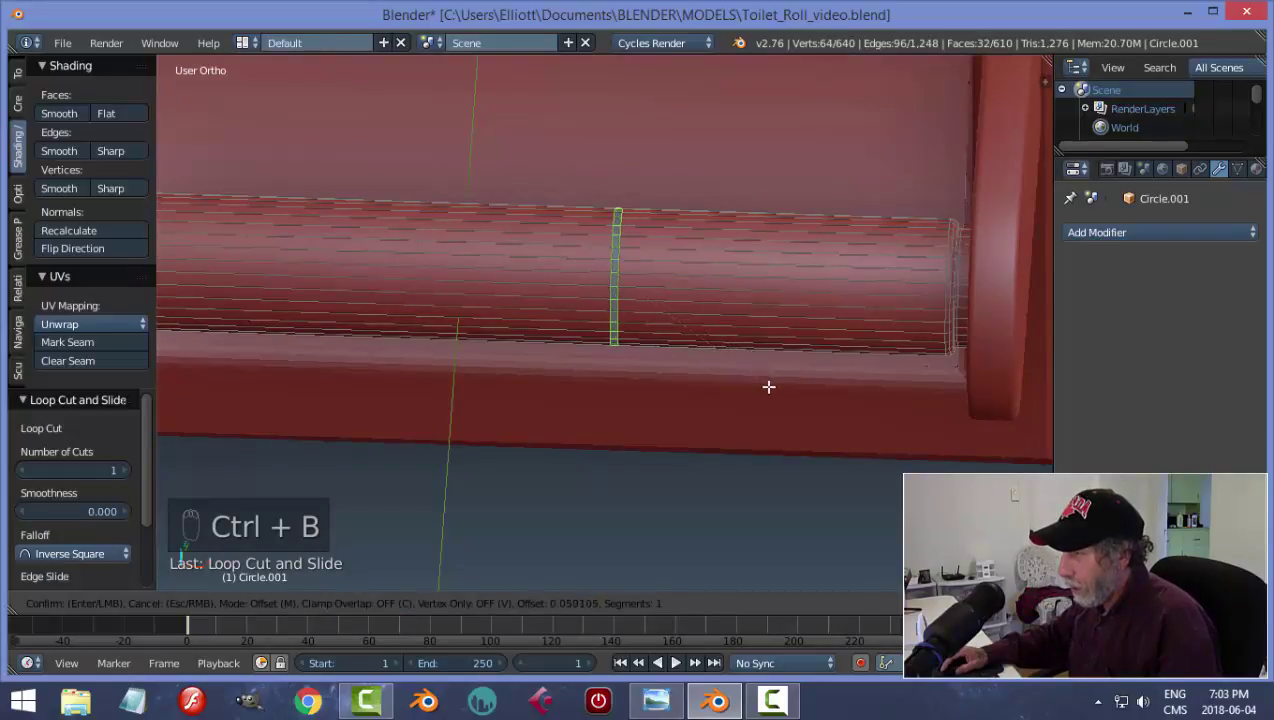
{"action": "left_click", "coordinate": [765, 384]}
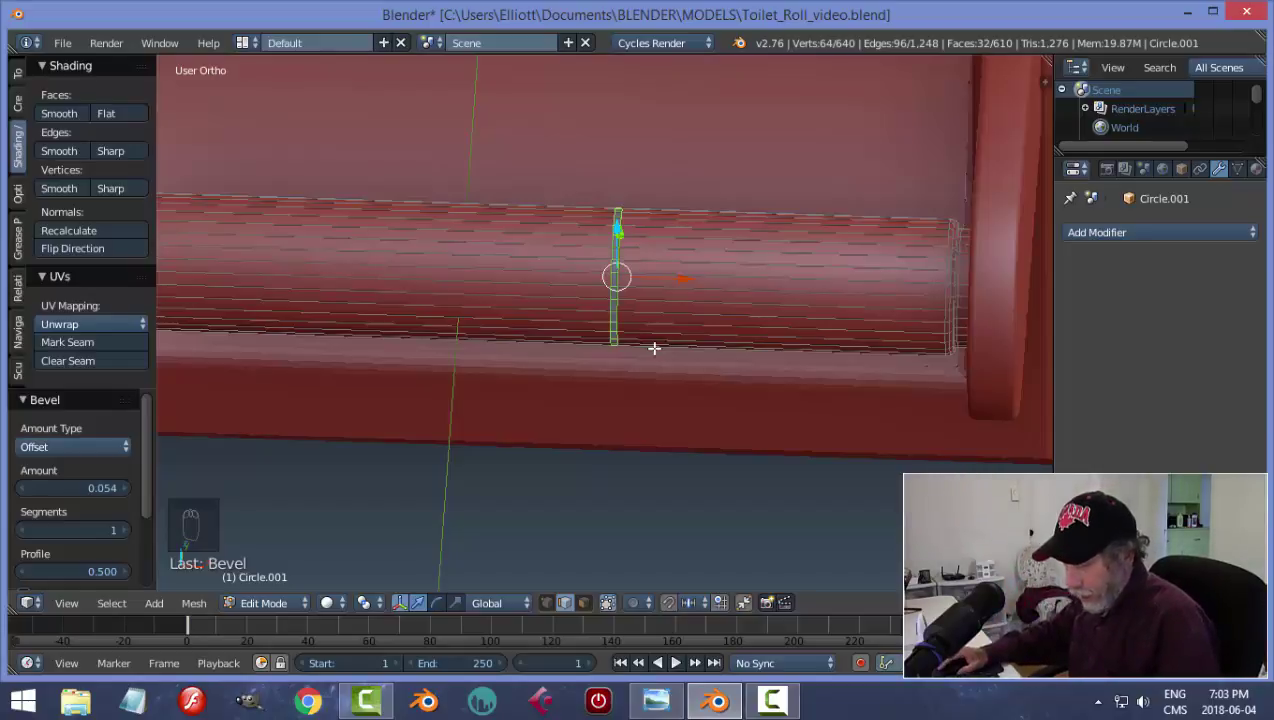
- Extrude the narrow band of faces and scale it inward on all axes except X to form a groove in the roller
{"action": "key", "text": "e"}
{"action": "key", "text": "s"}
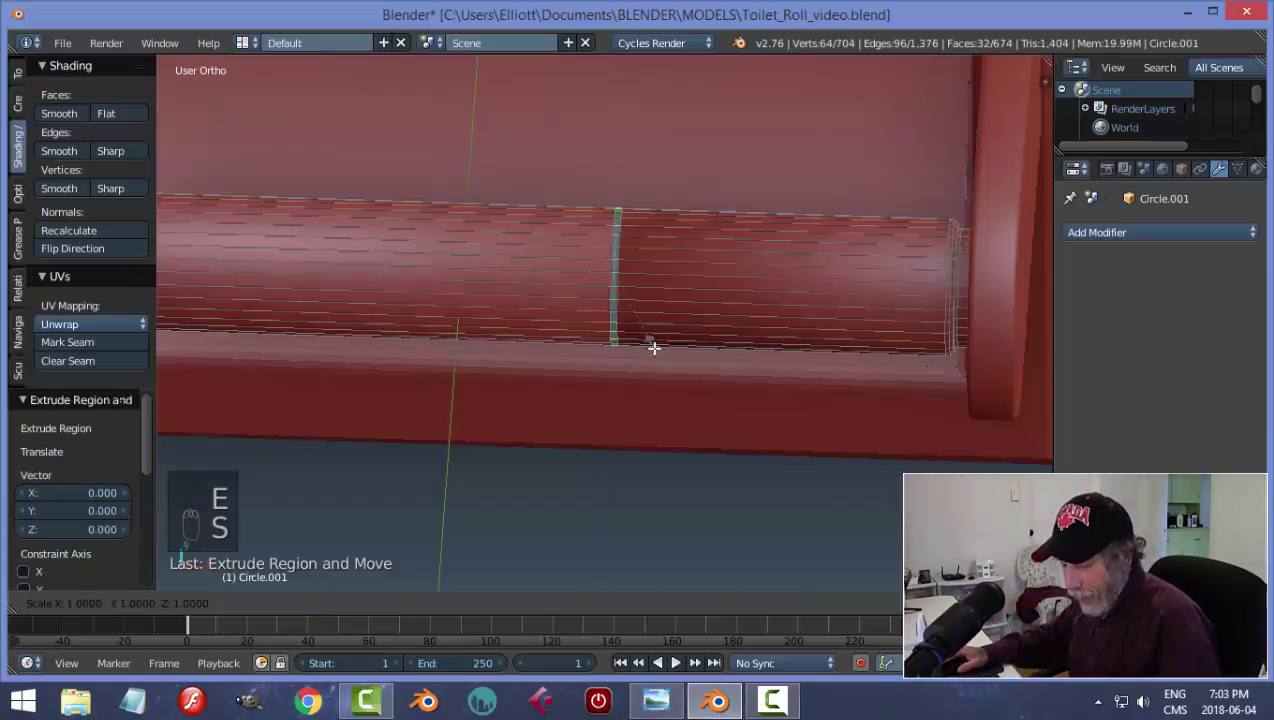
{"action": "key", "text": "shift+x"}
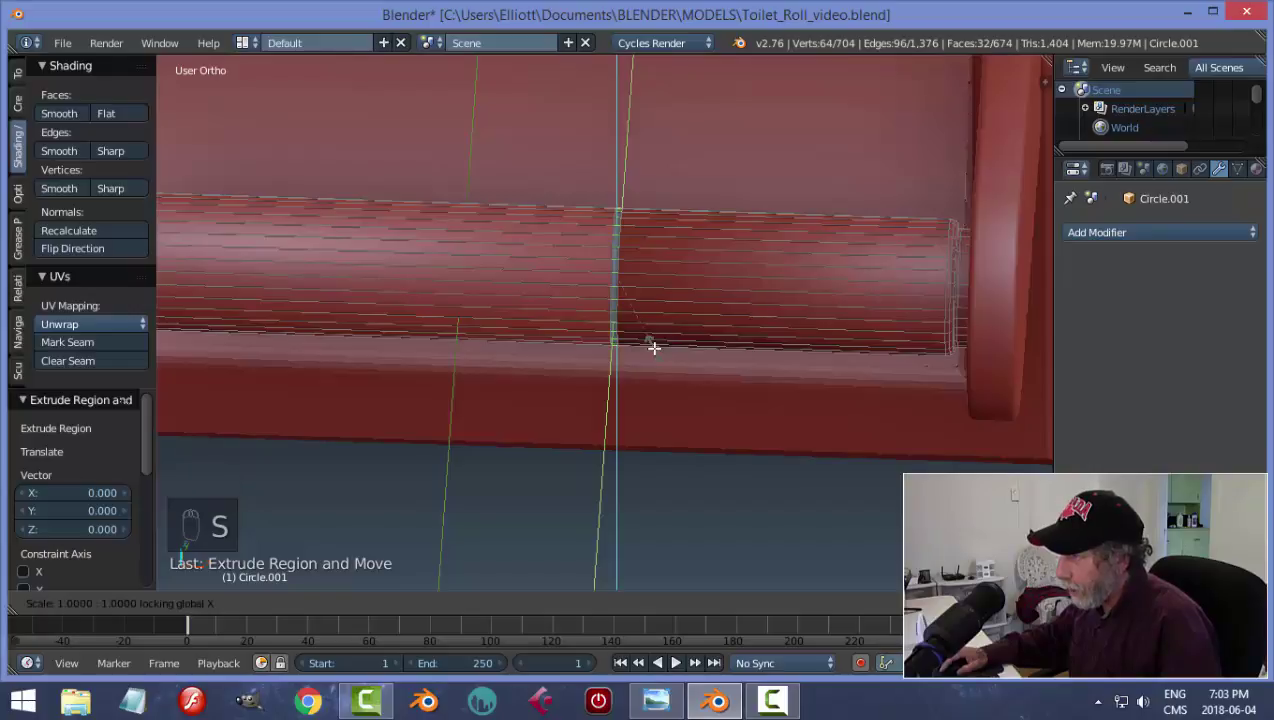
{"action": "left_click", "coordinate": [719, 330]}
{"action": "key", "text": "a"}
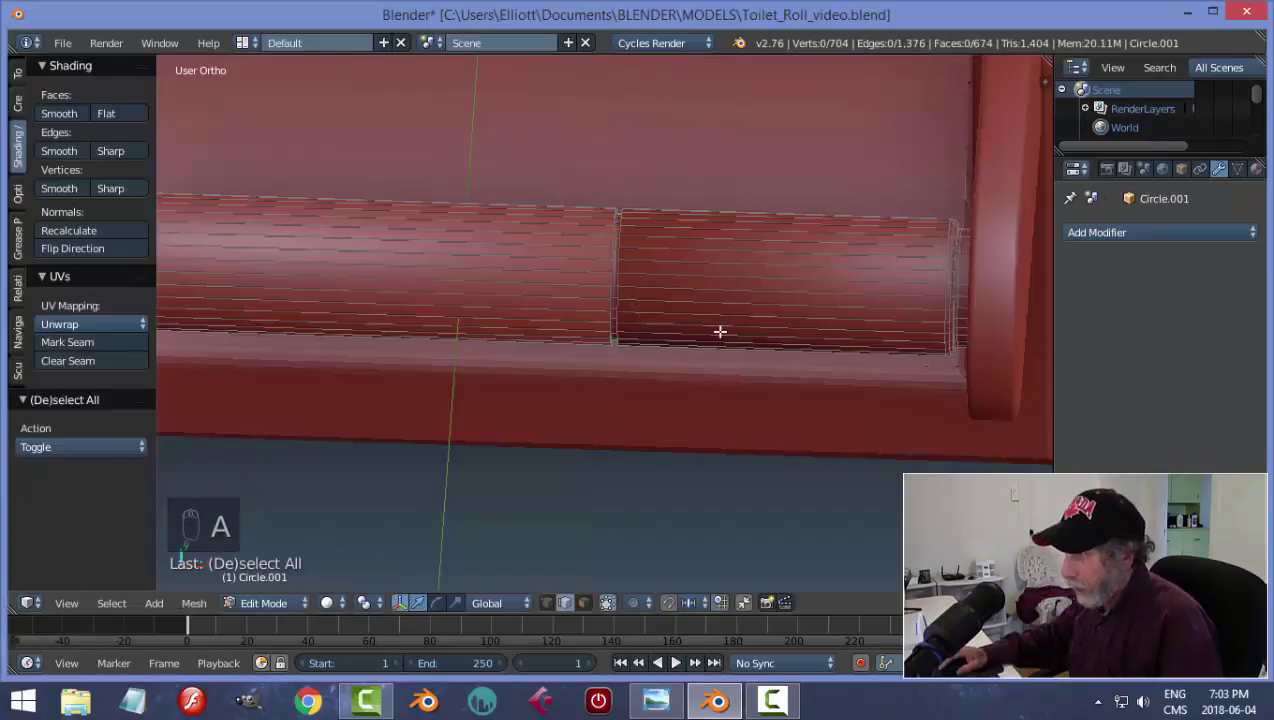
{"action": "scroll", "coordinate": [720, 330], "scroll_direction": "up", "scroll_amount": 2}
{"action": "key", "text": "Tab"}
{"action": "left_click", "coordinate": [589, 324]}
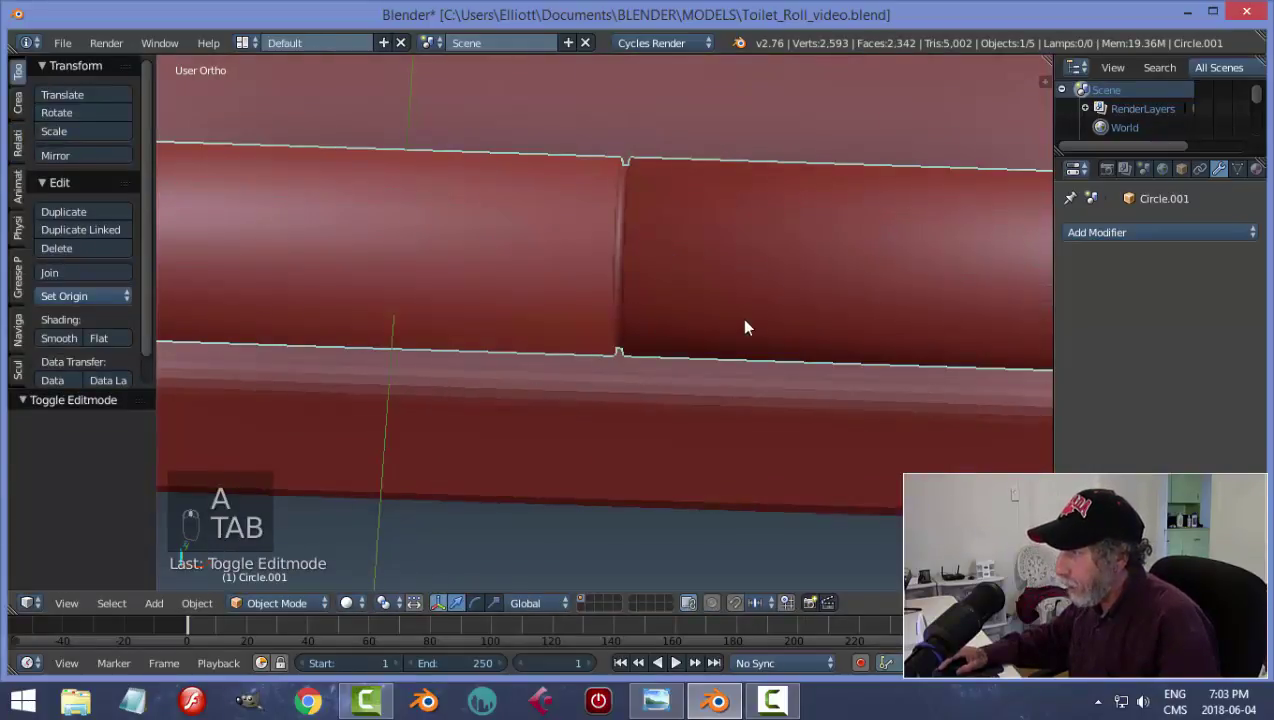
- Bevel the two rim edge loops of the roller's seam groove by about 0.034 with 3 segments
{"action": "middle_click_drag", "start_coordinate": [744, 319], "coordinate": [714, 316]}
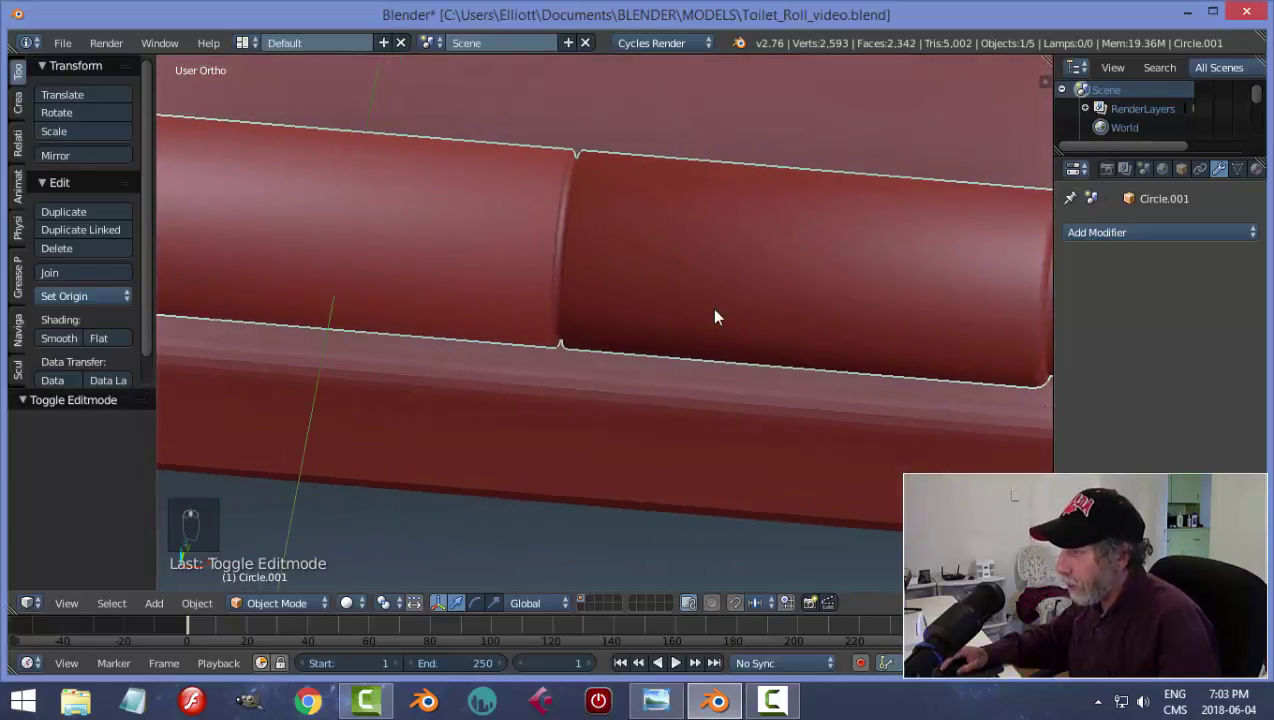
{"action": "key", "text": "Tab"}
{"action": "scroll", "coordinate": [702, 300], "scroll_direction": "up", "scroll_amount": 2}
{"action": "scroll", "coordinate": [631, 274], "scroll_direction": "up", "scroll_amount": 3}
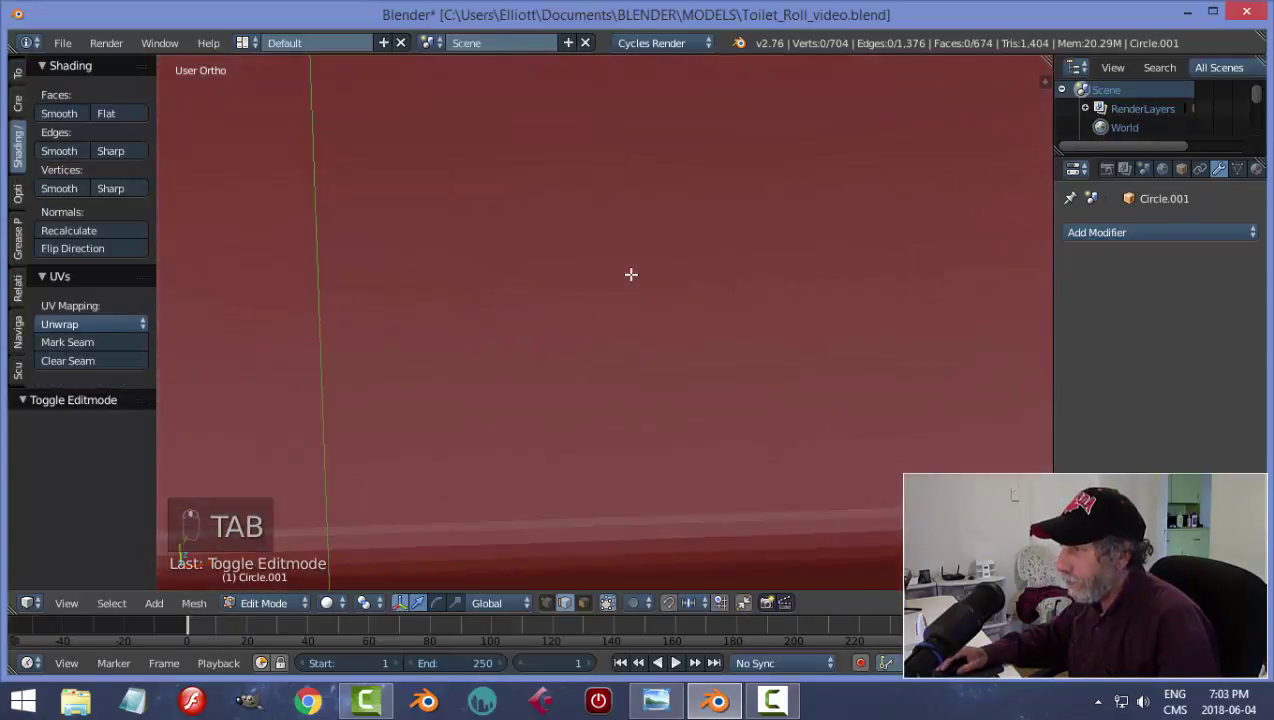
{"action": "scroll", "coordinate": [651, 298], "scroll_direction": "down", "scroll_amount": 4}
{"action": "middle_click_drag", "start_coordinate": [658, 317], "coordinate": [647, 248]}
{"action": "scroll", "coordinate": [647, 248], "scroll_direction": "up", "scroll_amount": 2}
{"action": "scroll", "coordinate": [645, 229], "scroll_direction": "up", "scroll_amount": 2}
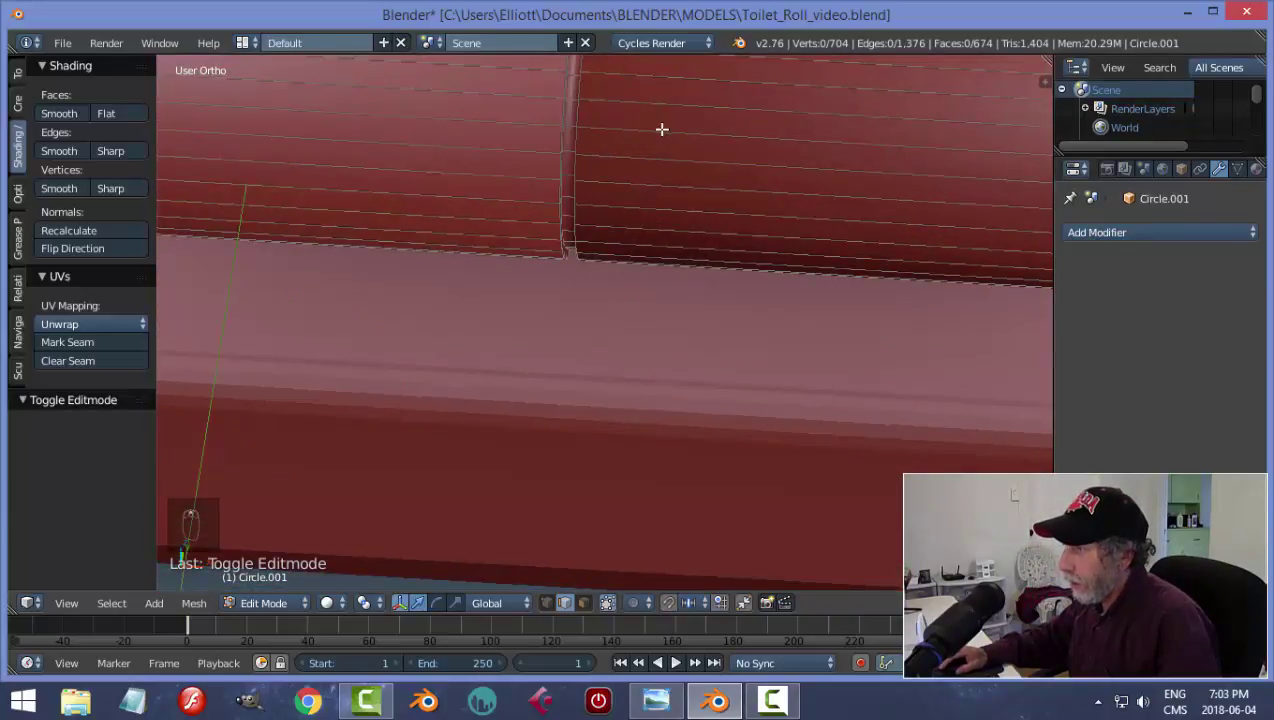
{"action": "scroll", "coordinate": [660, 260], "scroll_direction": "up", "scroll_amount": 1}
{"action": "scroll", "coordinate": [648, 252], "scroll_direction": "up", "scroll_amount": 2}
{"action": "middle_click_drag", "start_coordinate": [615, 199], "coordinate": [609, 251], "text": "shift"}
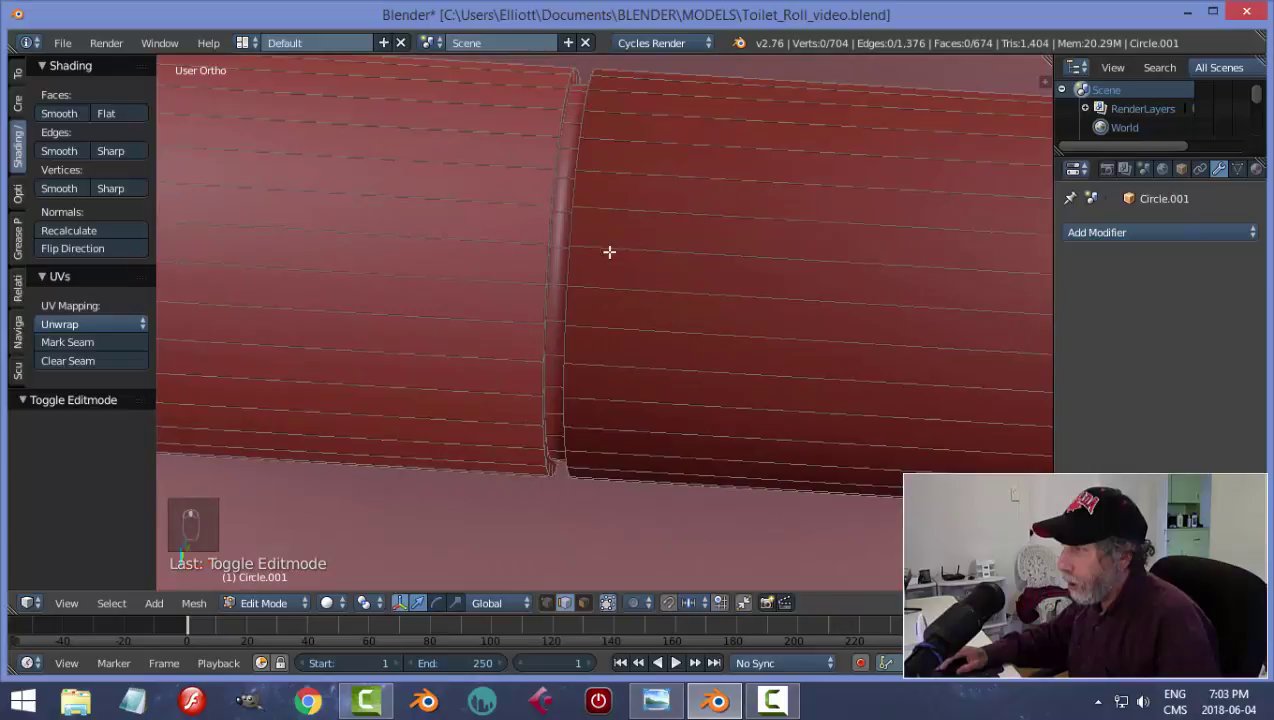
{"action": "right_click", "coordinate": [576, 194], "text": "alt"}
{"action": "right_click", "coordinate": [555, 187], "text": "alt+shift"}
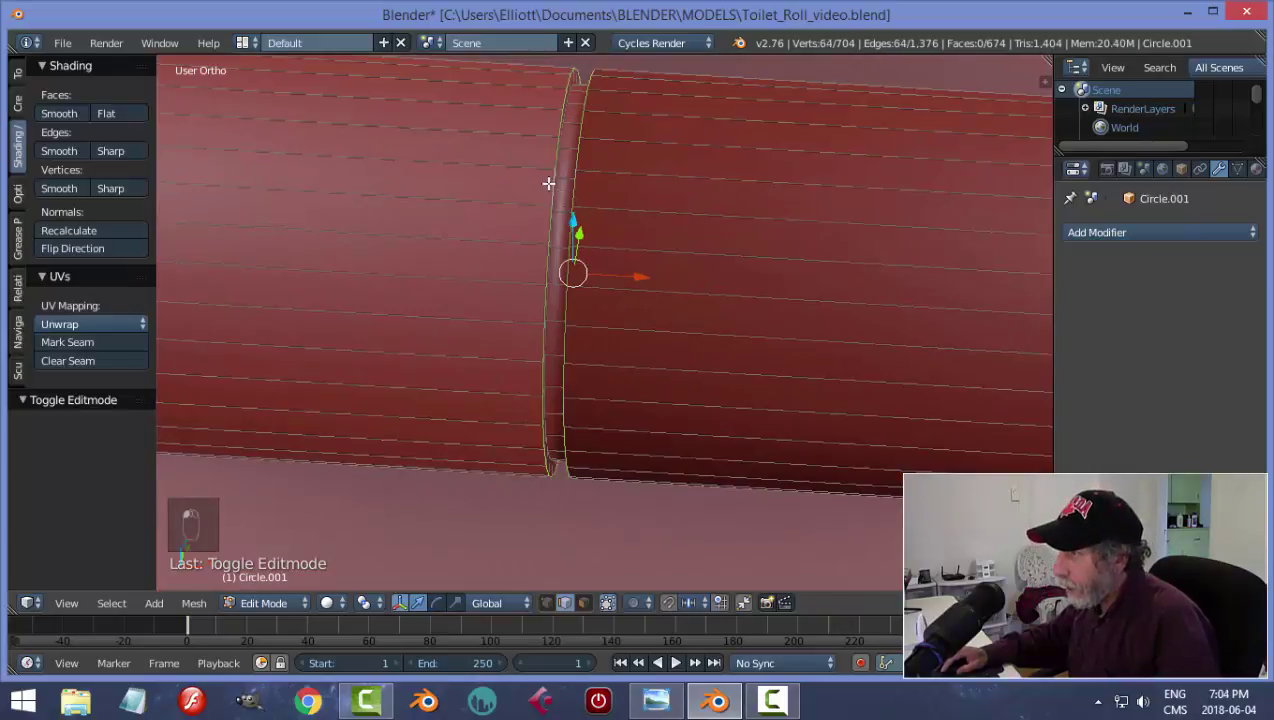
{"action": "middle_click_drag", "start_coordinate": [665, 253], "coordinate": [656, 304]}
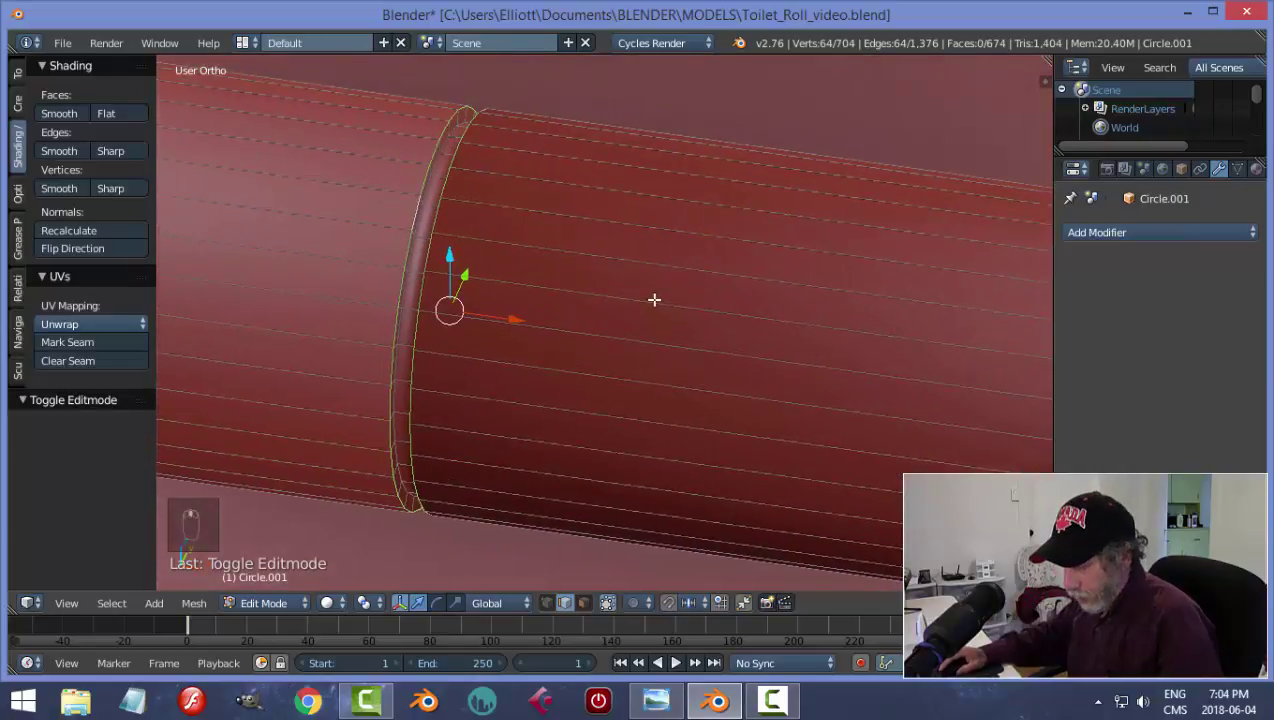
{"action": "key", "text": "ctrl+b"}
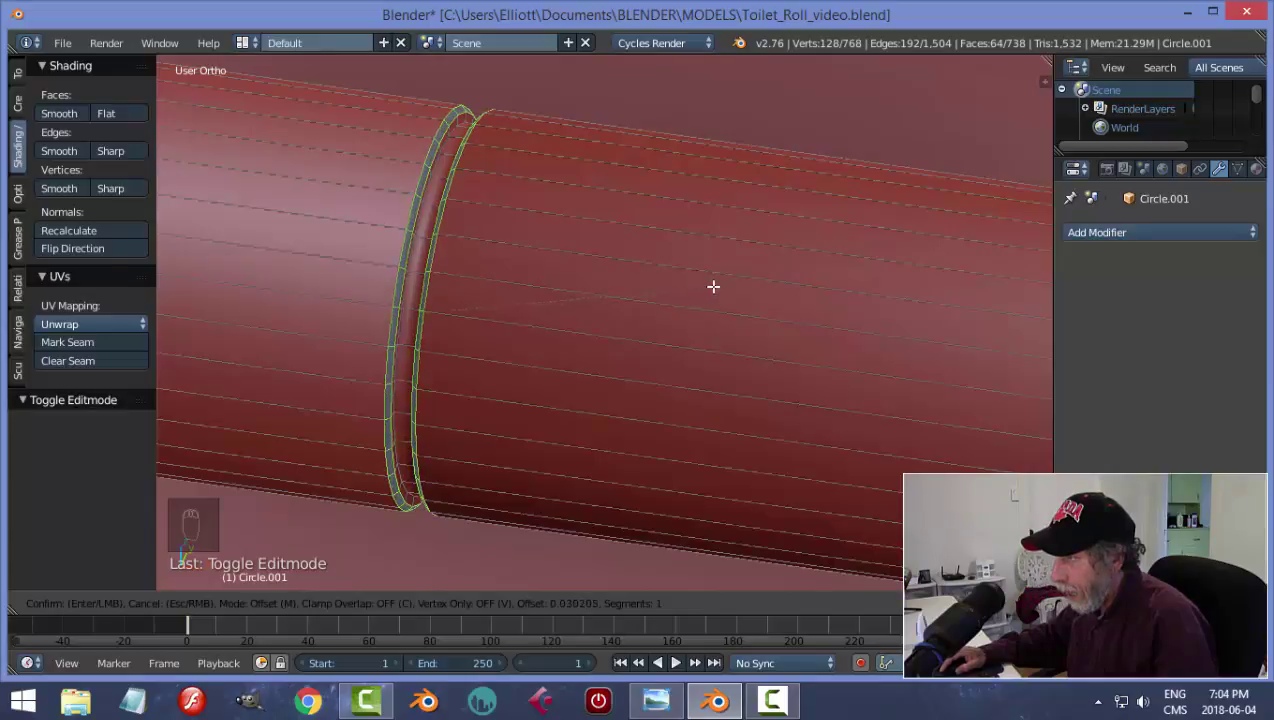
{"action": "scroll", "coordinate": [719, 288], "scroll_direction": "up", "scroll_amount": 2}
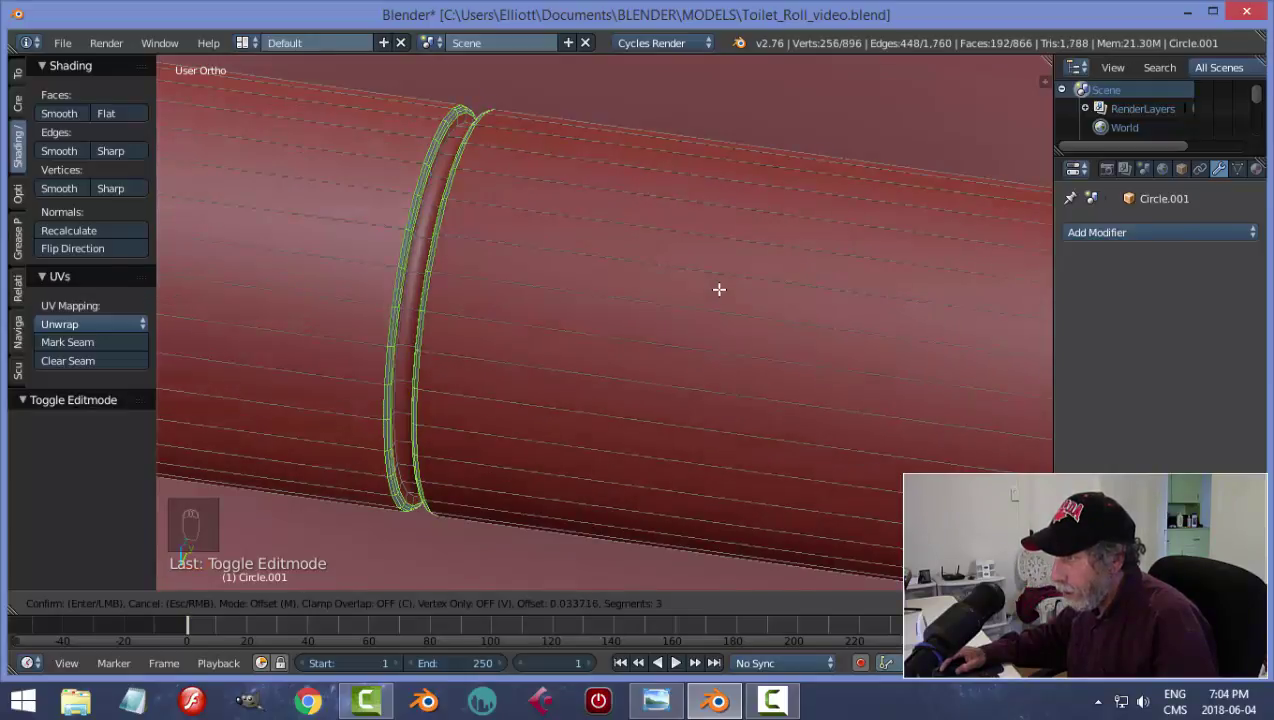
{"action": "left_click", "coordinate": [719, 289]}
{"action": "key", "text": "a"}
{"action": "middle_click_drag", "start_coordinate": [691, 293], "coordinate": [603, 265]}
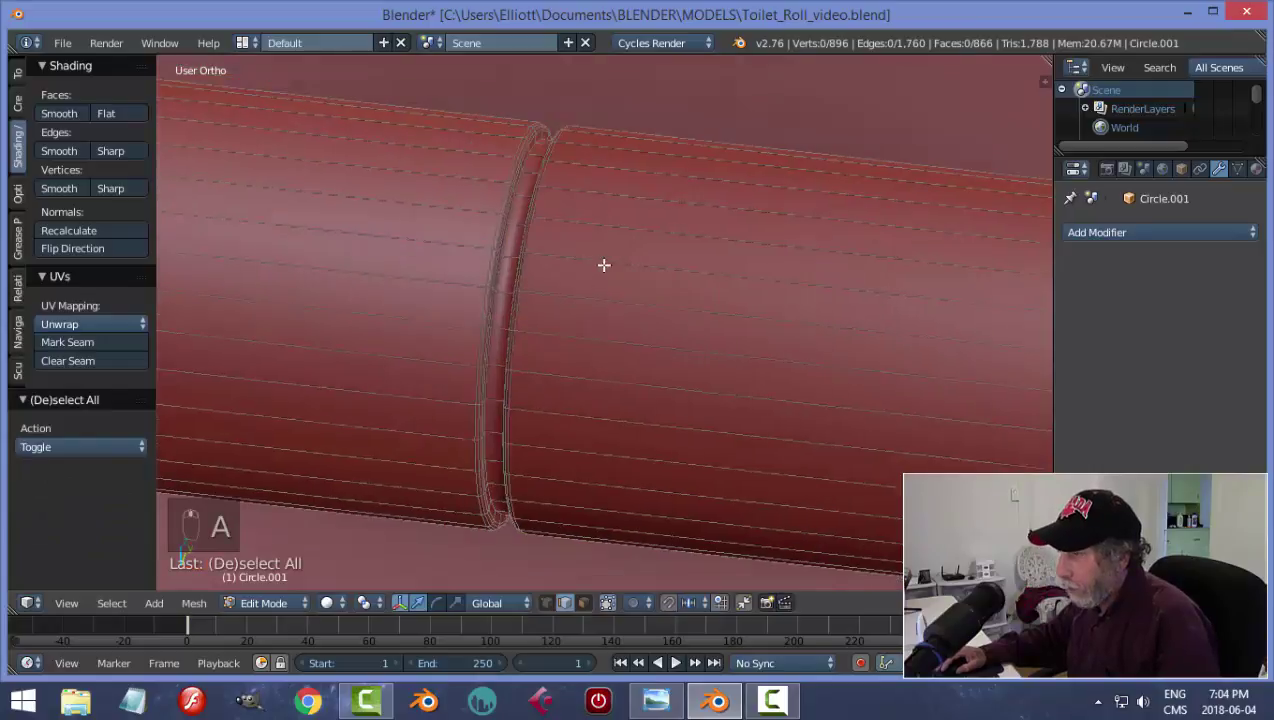
- Add a supporting loop cut on each side of the groove, each slid tightly against its beveled rim
{"action": "scroll", "coordinate": [602, 265], "scroll_direction": "down", "scroll_amount": 1}
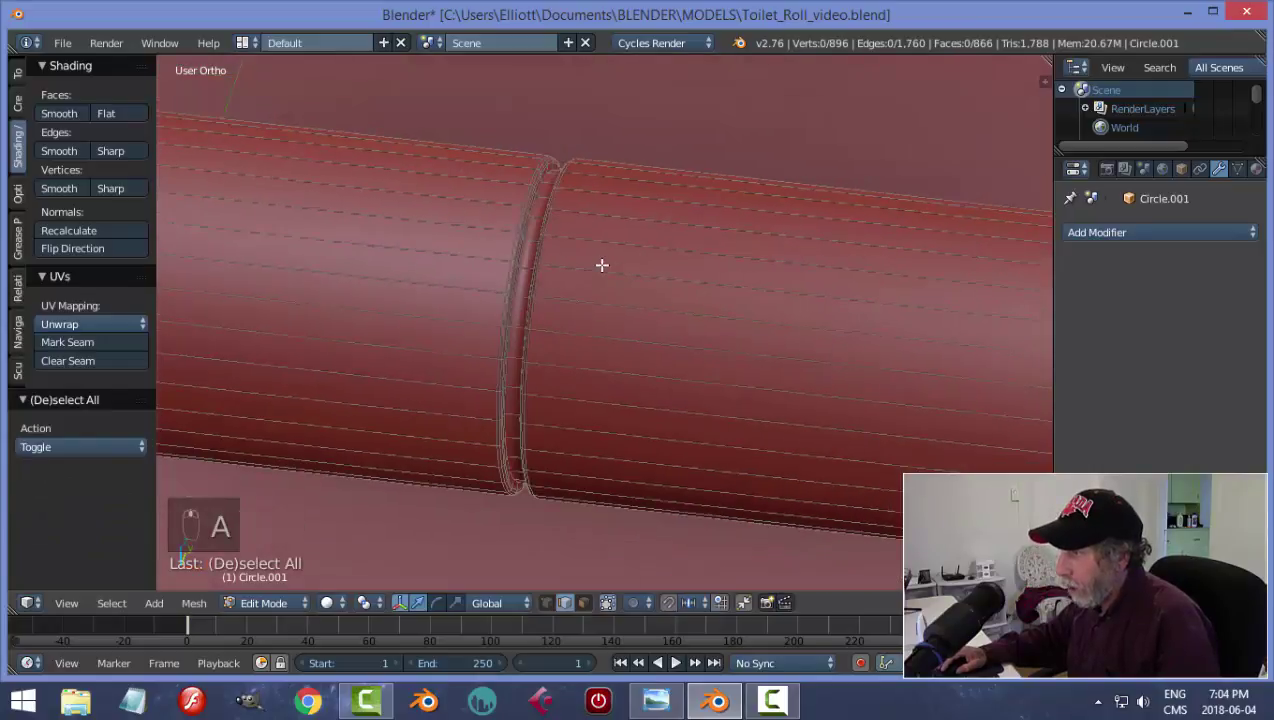
{"action": "key", "text": "ctrl+r"}
{"action": "left_click", "coordinate": [680, 229]}
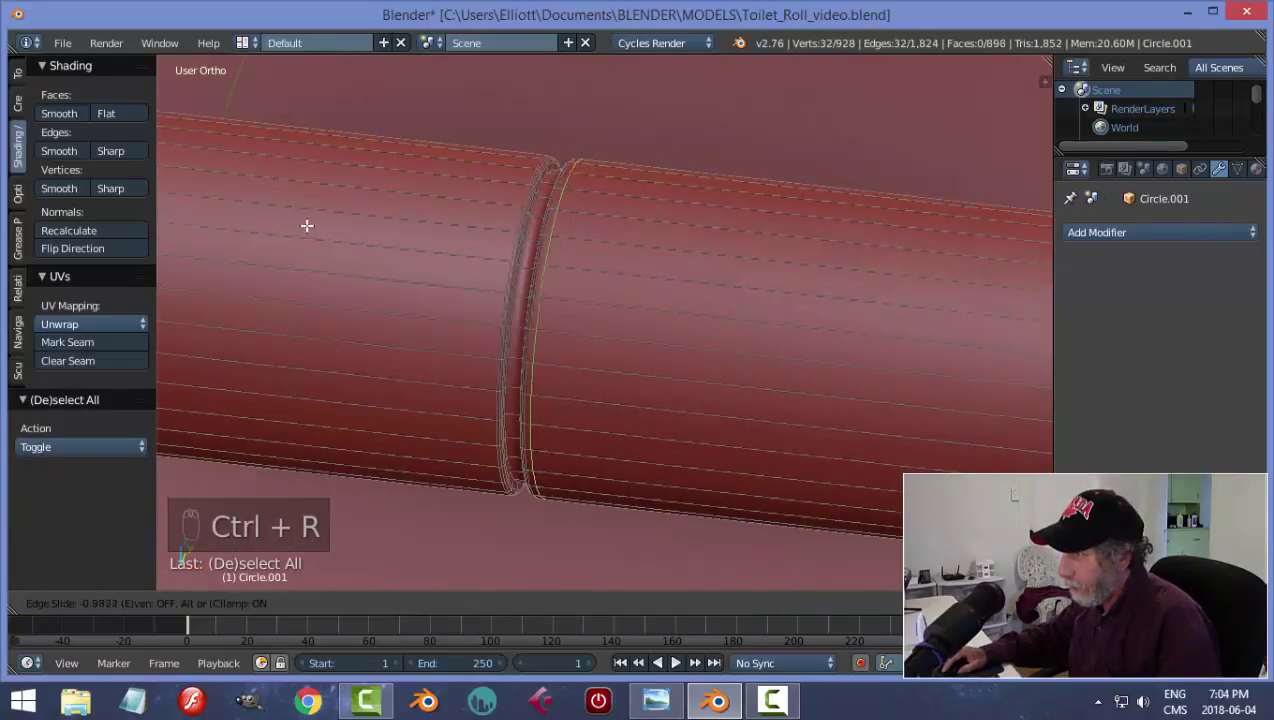
{"action": "left_click", "coordinate": [351, 144]}
{"action": "key", "text": "ctrl+r"}
{"action": "left_click", "coordinate": [400, 160]}
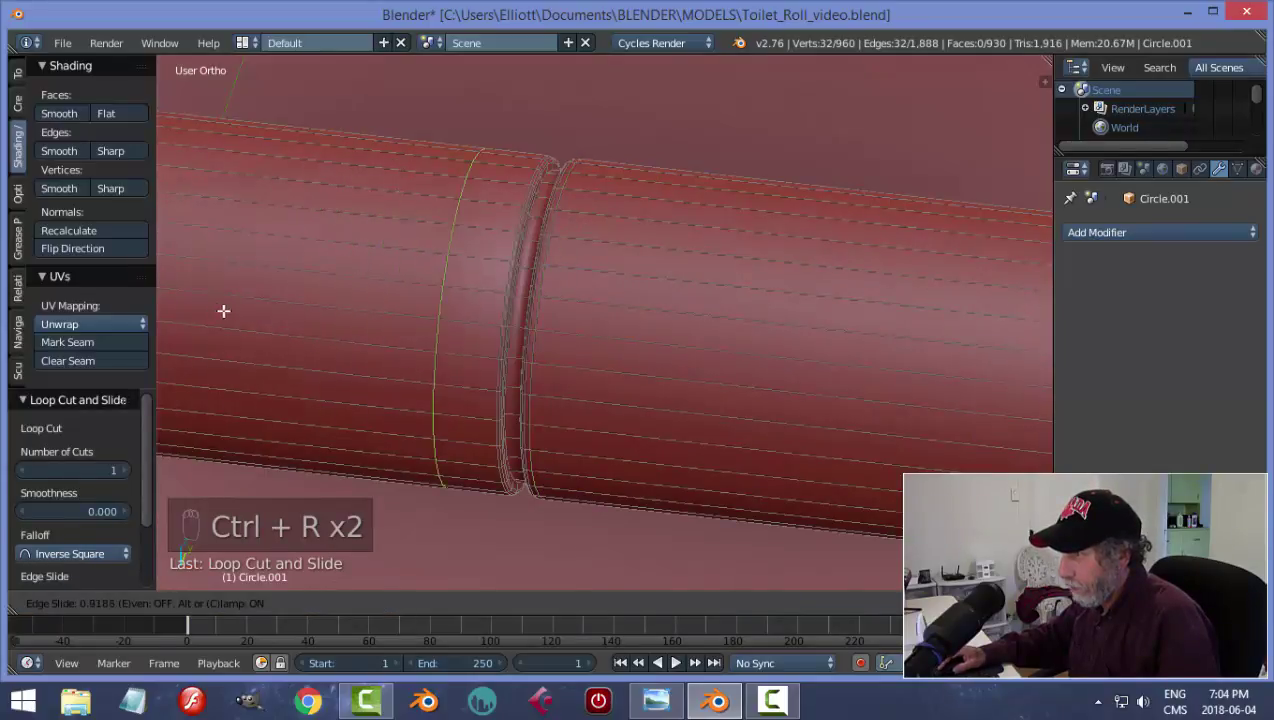
{"action": "left_click", "coordinate": [278, 325]}
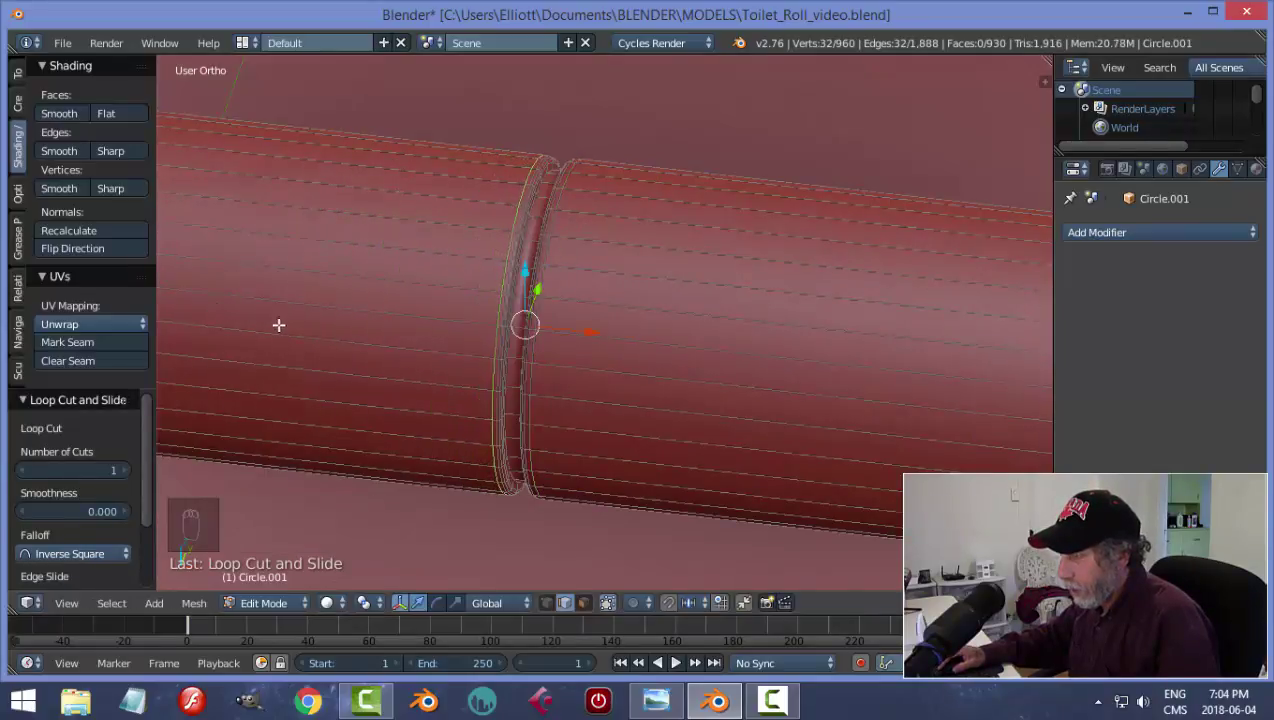
- Add two loop cuts around the groove's floor, one slid close to each side wall
{"action": "scroll", "coordinate": [598, 320], "scroll_direction": "up", "scroll_amount": 3}
{"action": "scroll", "coordinate": [591, 290], "scroll_direction": "up", "scroll_amount": 4, "text": "shift"}
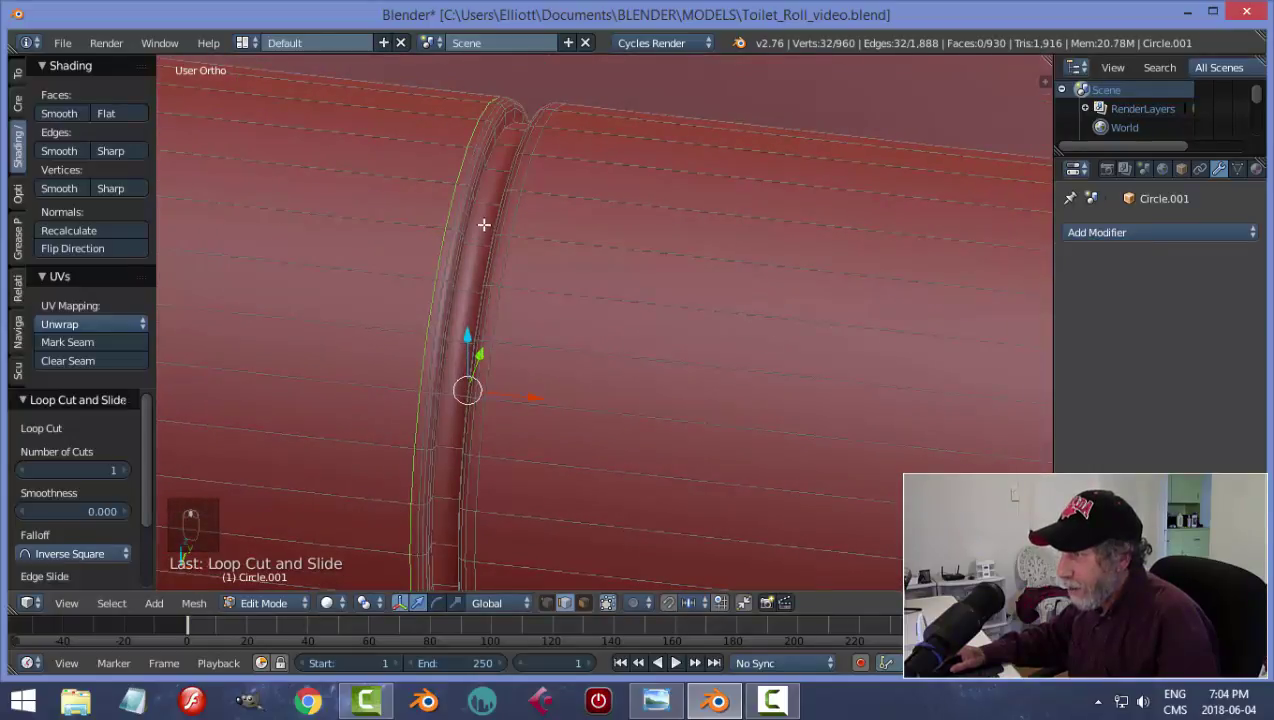
{"action": "key", "text": "ctrl+r"}
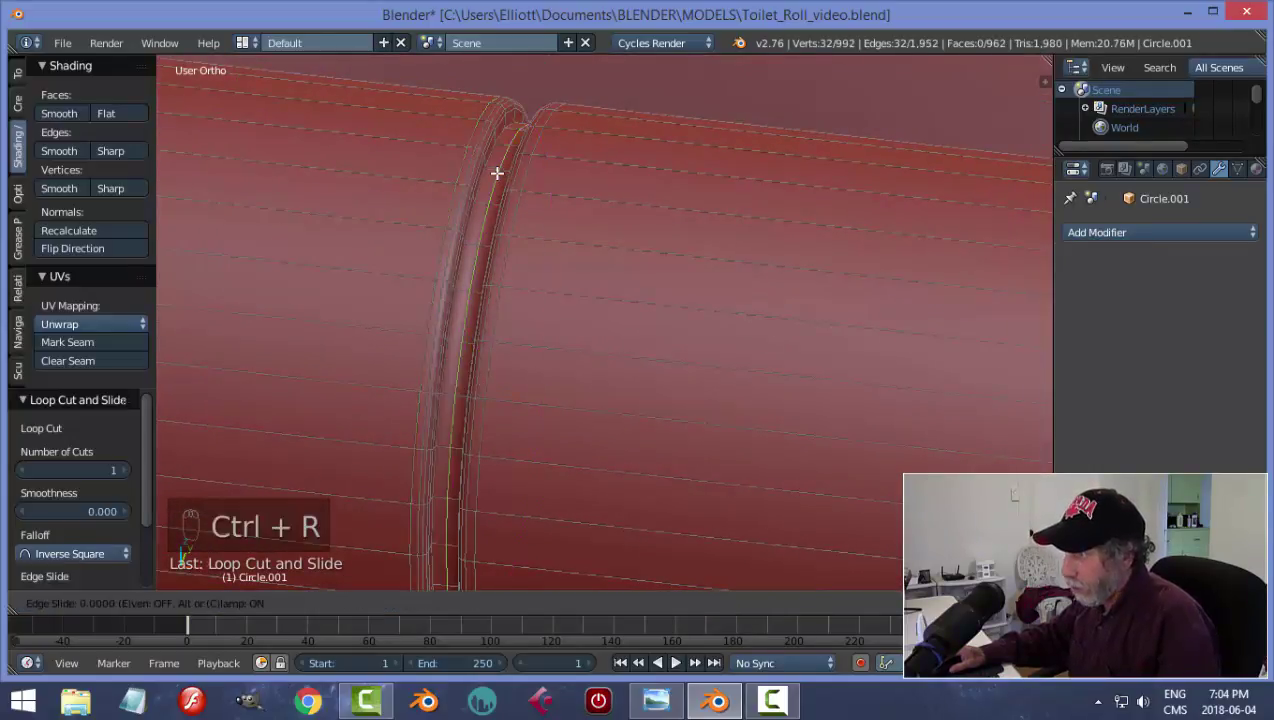
{"action": "left_click", "coordinate": [491, 171]}
{"action": "left_click", "coordinate": [491, 170]}
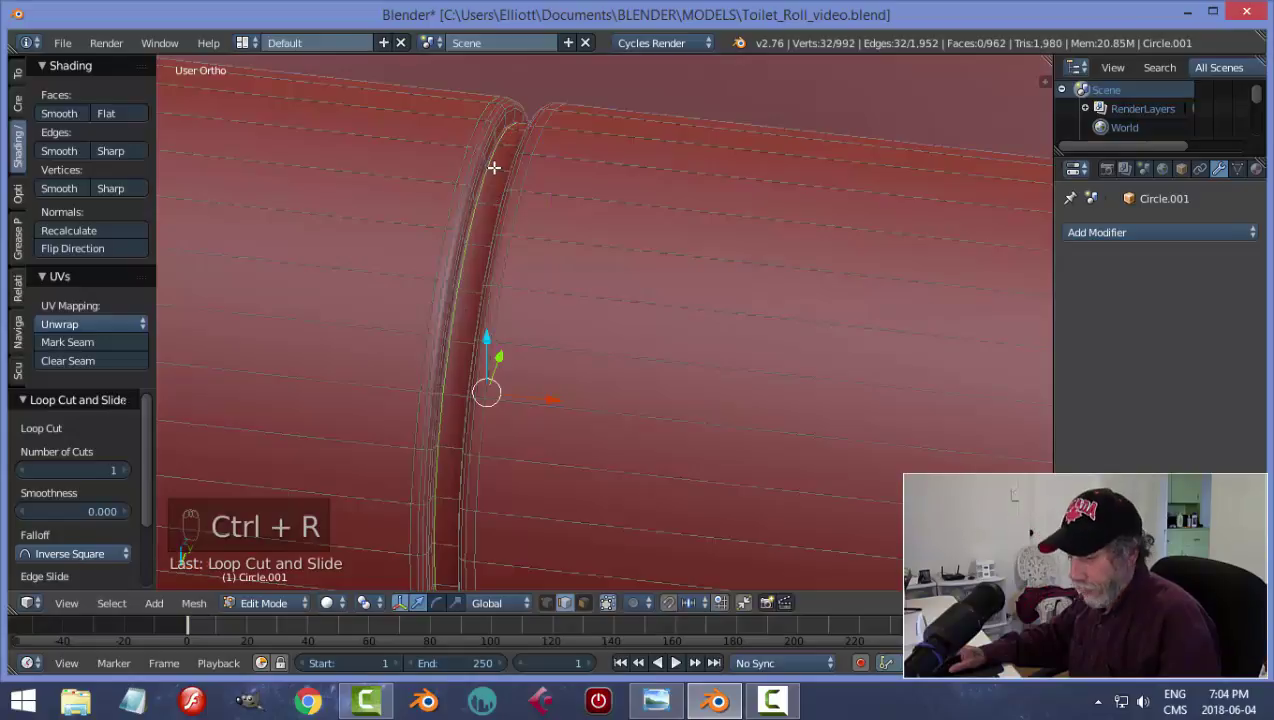
{"action": "key", "text": "ctrl+r"}
{"action": "left_click", "coordinate": [492, 165]}
{"action": "left_click", "coordinate": [503, 176]}
{"action": "key", "text": "a"}
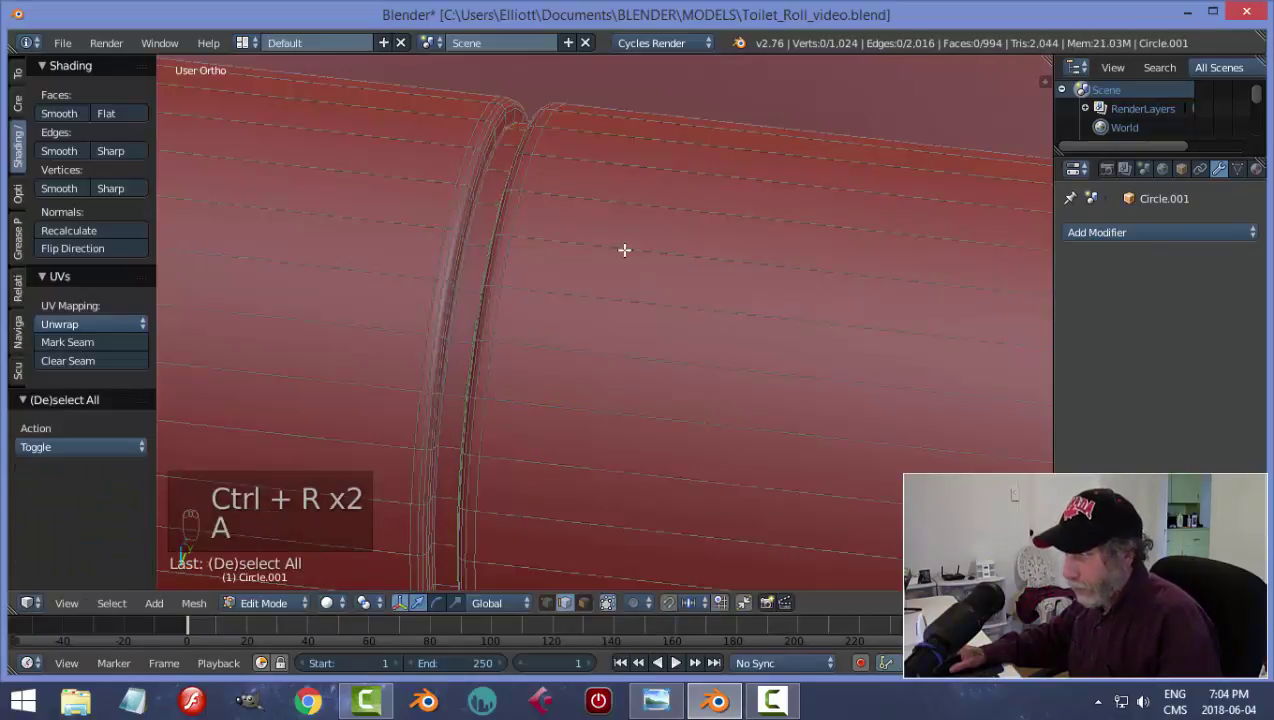
- Return to Object Mode, deselect everything and save over Toilet_Roll_video.blend
{"action": "key", "text": "Tab"}
{"action": "scroll", "coordinate": [590, 318], "scroll_direction": "down", "scroll_amount": 2}
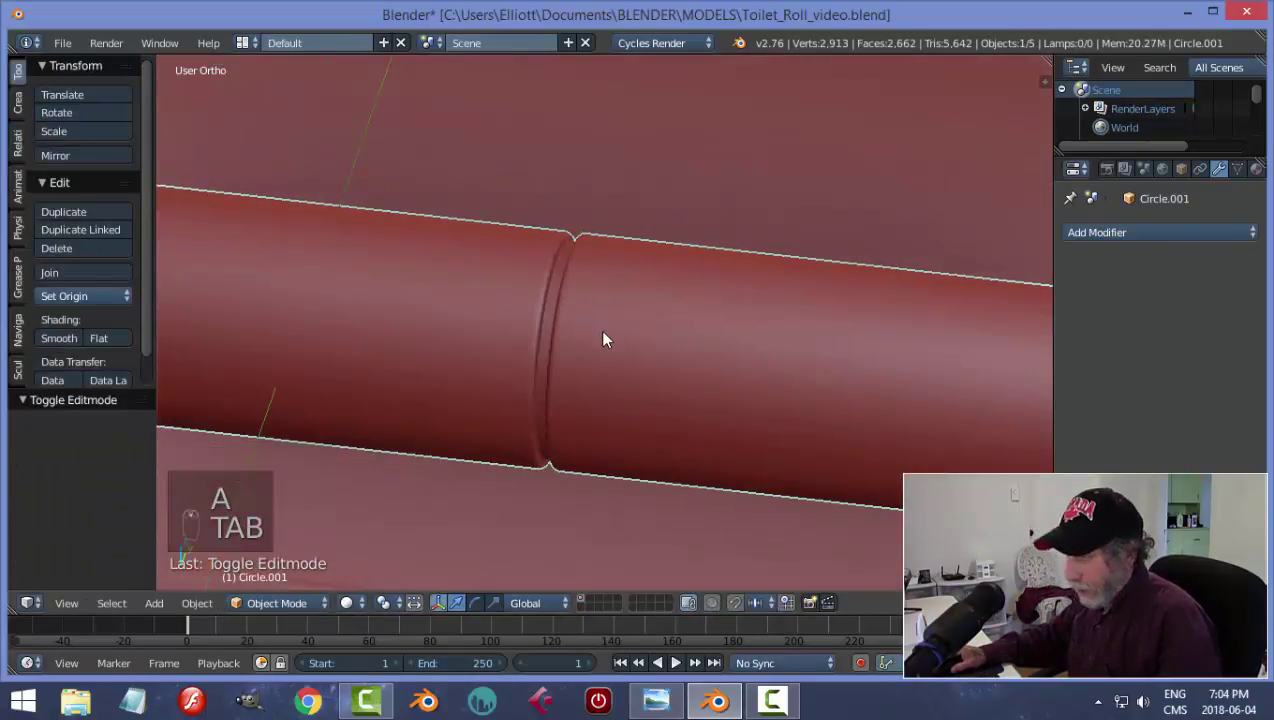
{"action": "key", "text": "a"}
{"action": "key", "text": "a"}
{"action": "mouse_move", "coordinate": [603, 339]}
{"action": "middle_mouse_down"}
{"action": "mouse_move", "coordinate": [585, 353]}
{"action": "mouse_move", "coordinate": [759, 313]}
{"action": "mouse_move", "coordinate": [711, 328]}
{"action": "mouse_move", "coordinate": [624, 324]}
{"action": "mouse_move", "coordinate": [646, 336]}
{"action": "mouse_move", "coordinate": [602, 321]}
{"action": "middle_mouse_up"}
{"action": "scroll", "coordinate": [711, 328], "scroll_direction": "down", "scroll_amount": 3}
{"action": "scroll", "coordinate": [630, 332], "scroll_direction": "up", "scroll_amount": 1}
{"action": "scroll", "coordinate": [600, 311], "scroll_direction": "up", "scroll_amount": 2}
{"action": "scroll", "coordinate": [598, 306], "scroll_direction": "down", "scroll_amount": 4}
{"action": "key", "text": "ctrl+s"}
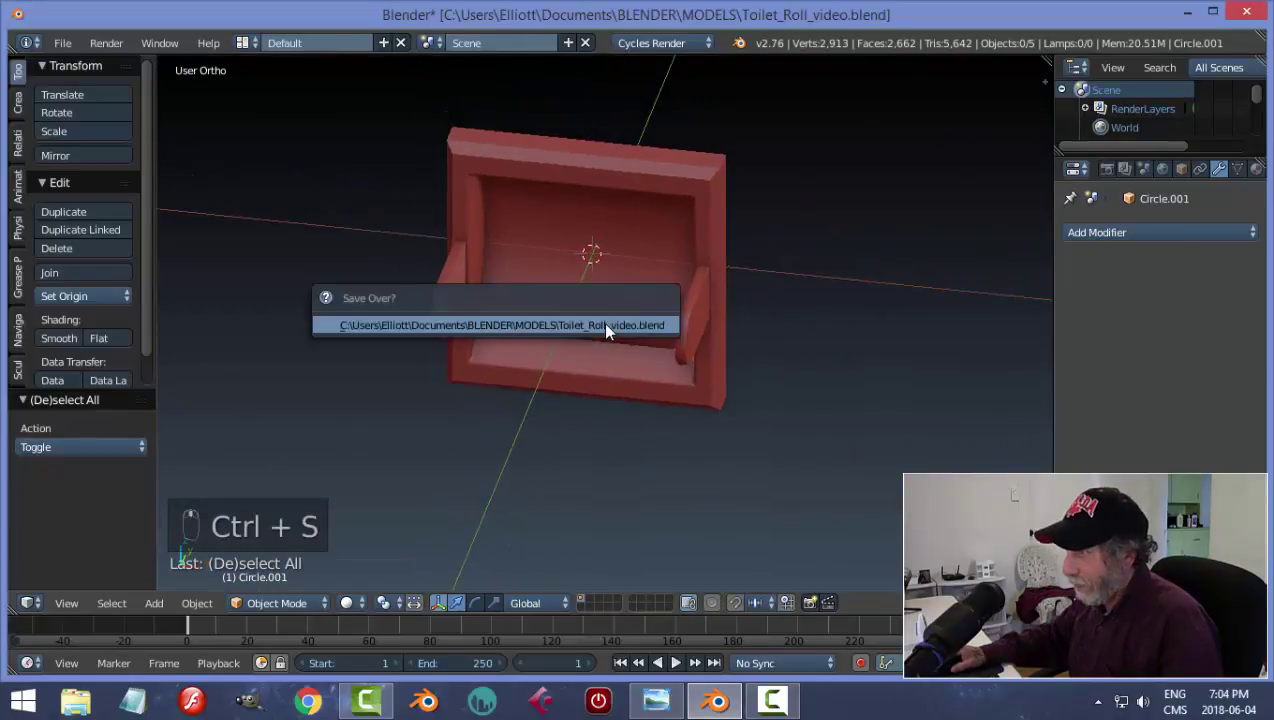
{"action": "left_click", "coordinate": [606, 325]}
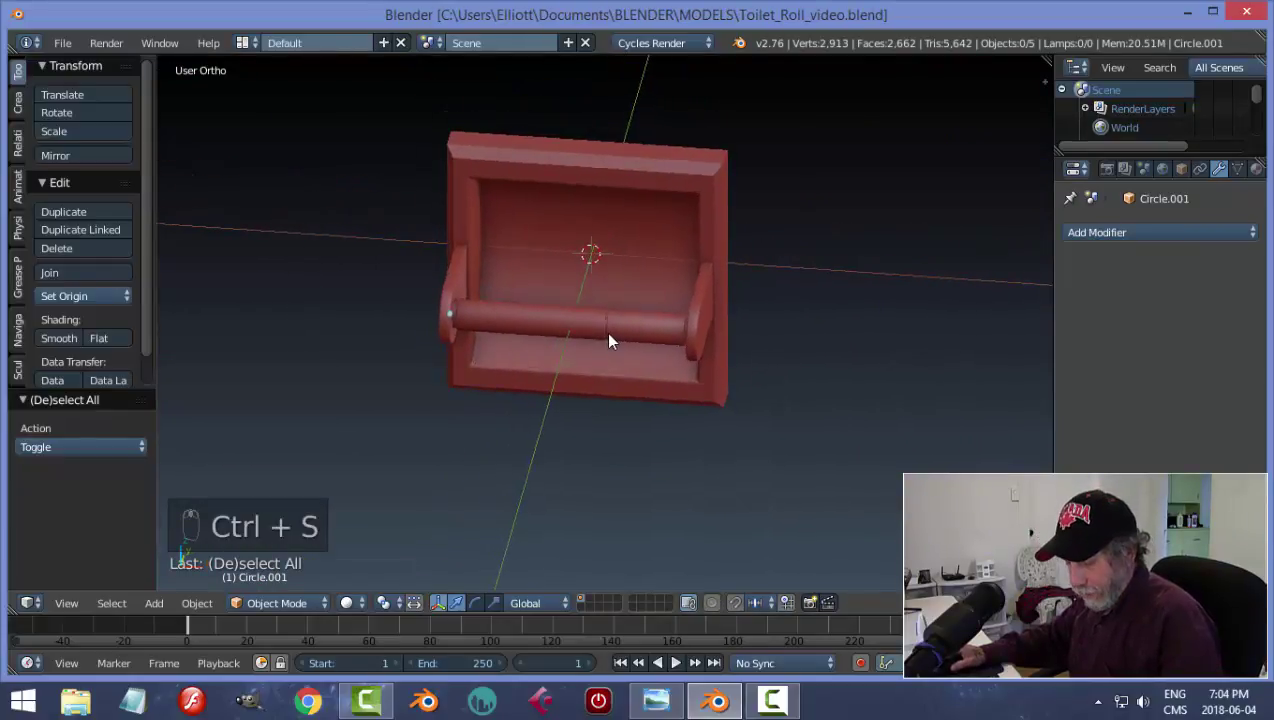
- Unhide all hidden objects and select only the large toilet paper roll
{"action": "key", "text": "alt+h"}
{"action": "key", "text": "a"}
{"action": "middle_click_drag", "start_coordinate": [633, 325], "coordinate": [585, 250]}
{"action": "right_click", "coordinate": [585, 250]}
{"action": "middle_click_drag", "start_coordinate": [760, 321], "coordinate": [698, 281]}
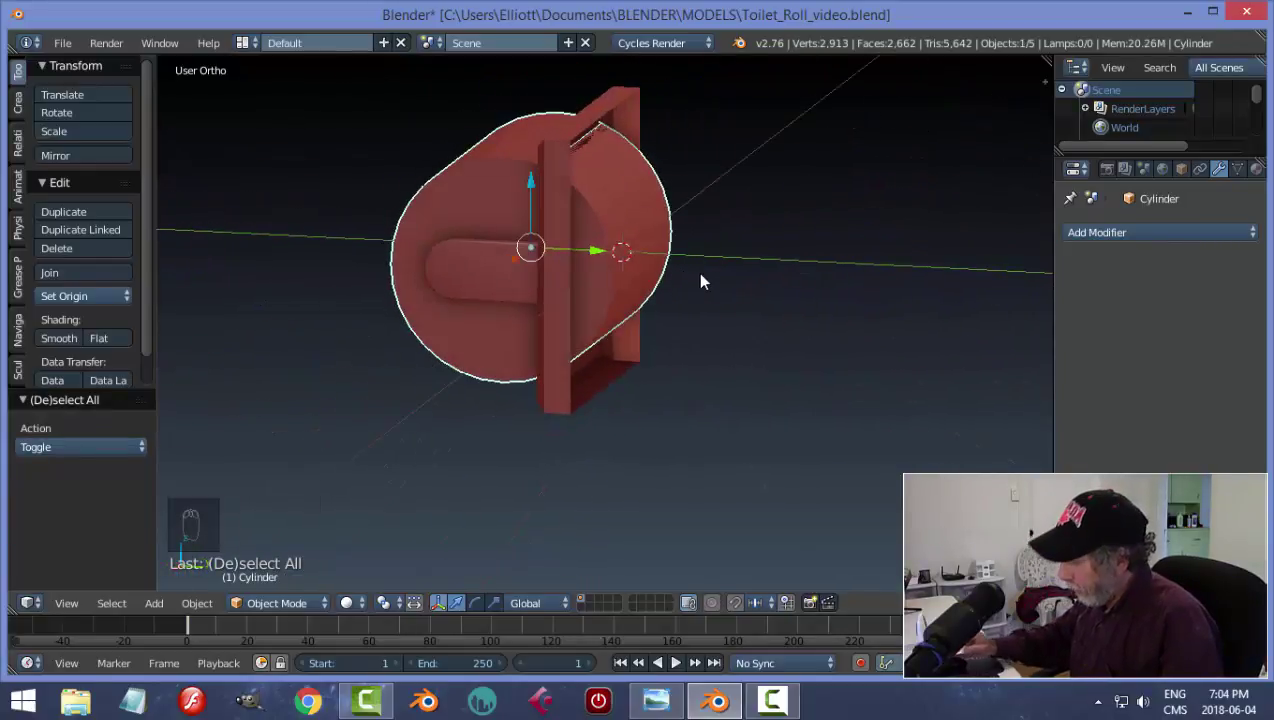
- In the right wireframe view, centre the paper roll on the roller shaft by moving it -0.338 and 0.006 along Y
{"action": "key", "text": "KP_3"}
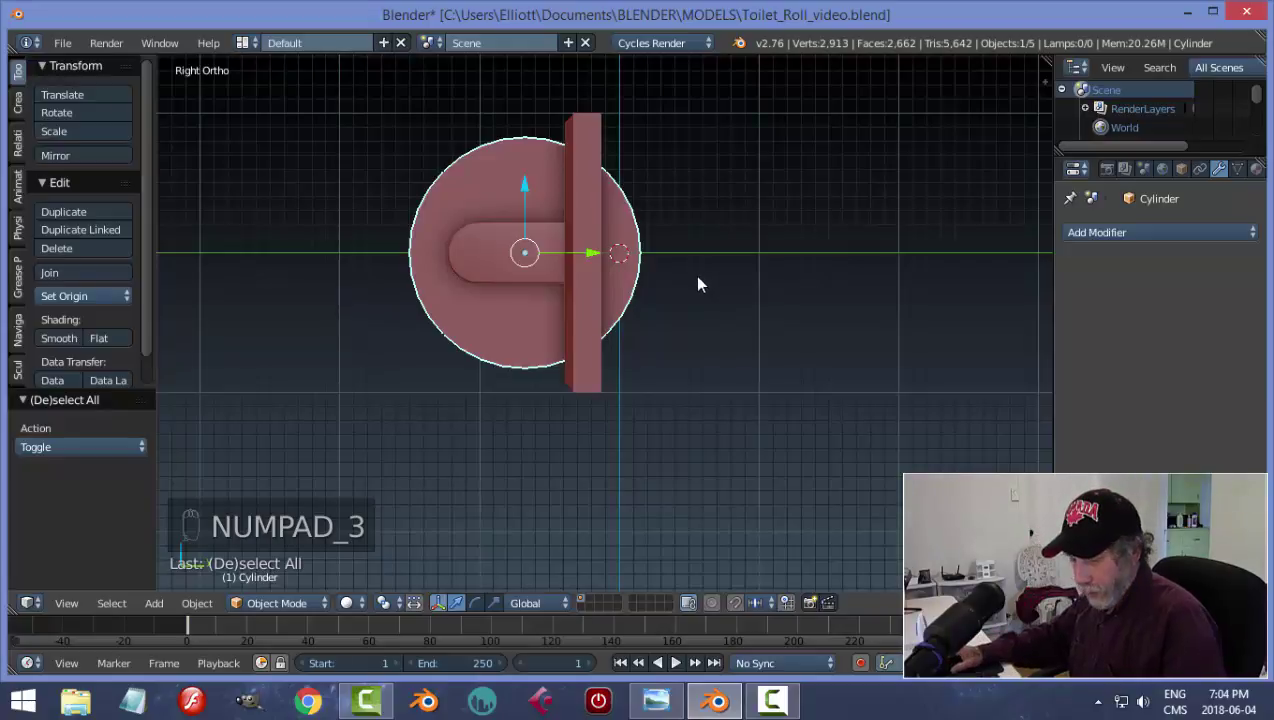
{"action": "key", "text": "z"}
{"action": "left_click", "coordinate": [822, 276]}
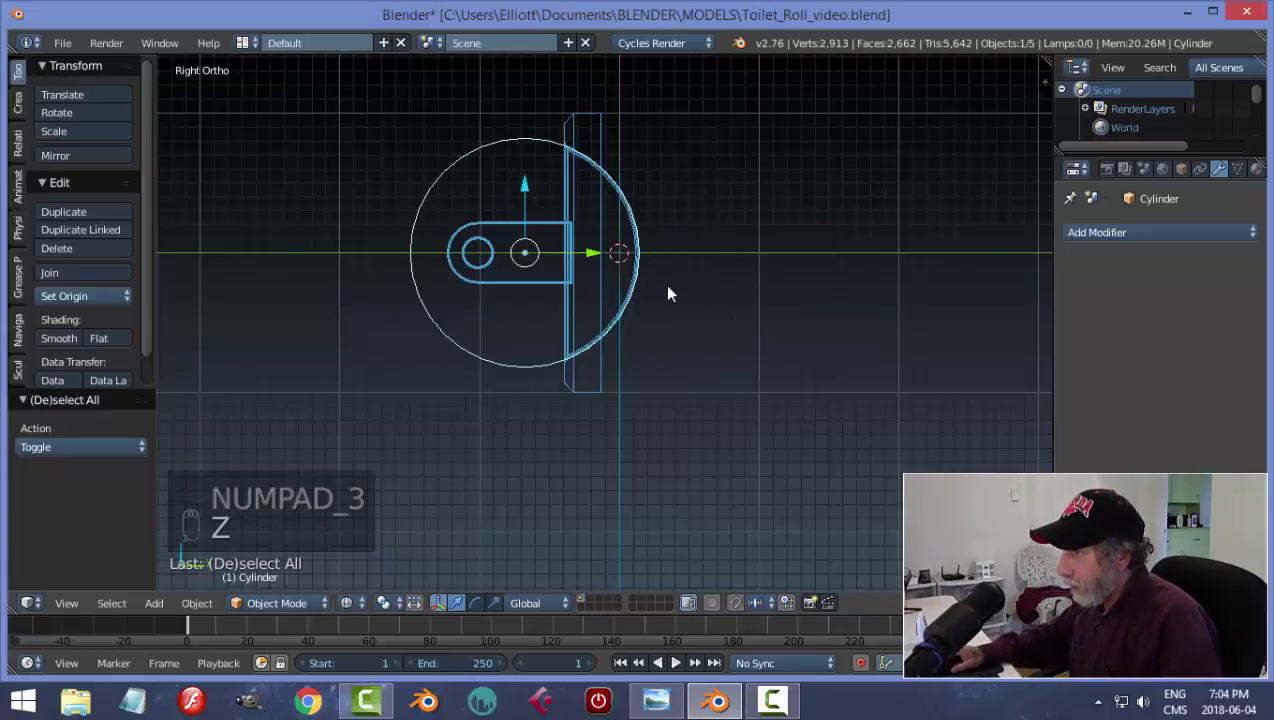
{"action": "scroll", "coordinate": [572, 240], "scroll_direction": "up", "scroll_amount": 2}
{"action": "left_click_drag", "start_coordinate": [533, 205], "coordinate": [449, 200]}
{"action": "scroll", "coordinate": [520, 268], "scroll_direction": "down", "scroll_amount": 2}
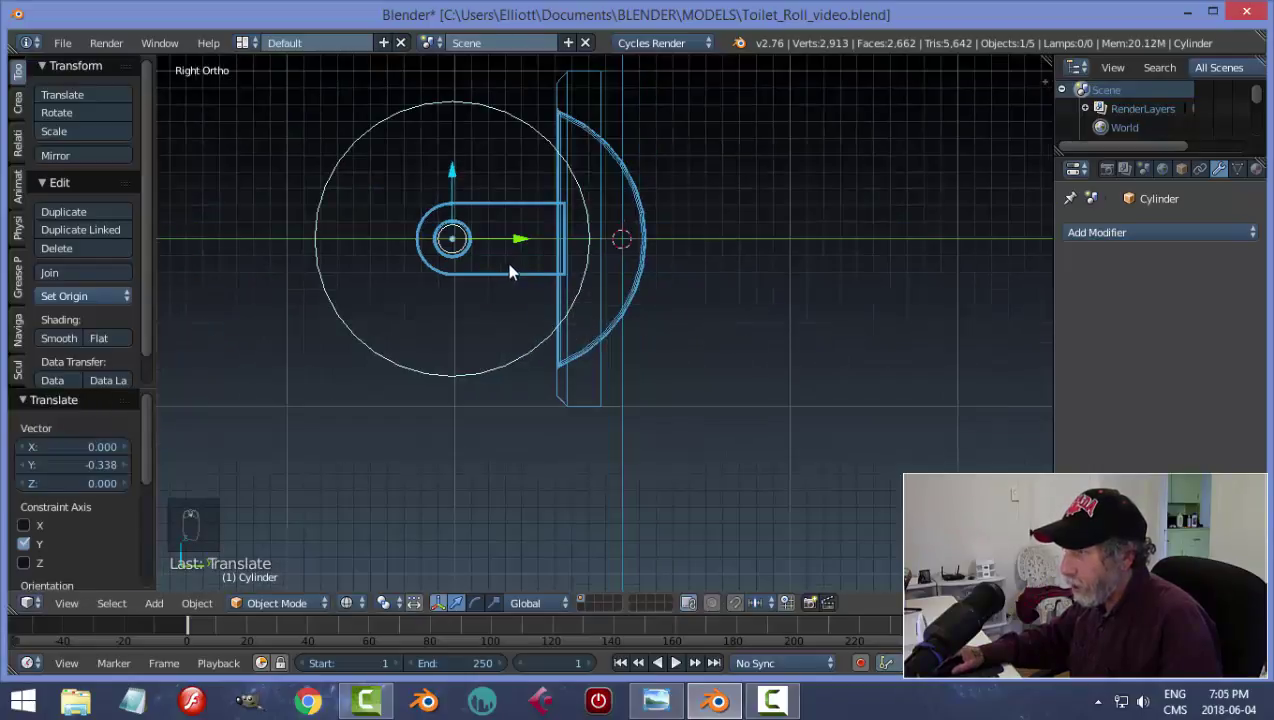
{"action": "left_click_drag", "start_coordinate": [521, 239], "coordinate": [525, 240]}
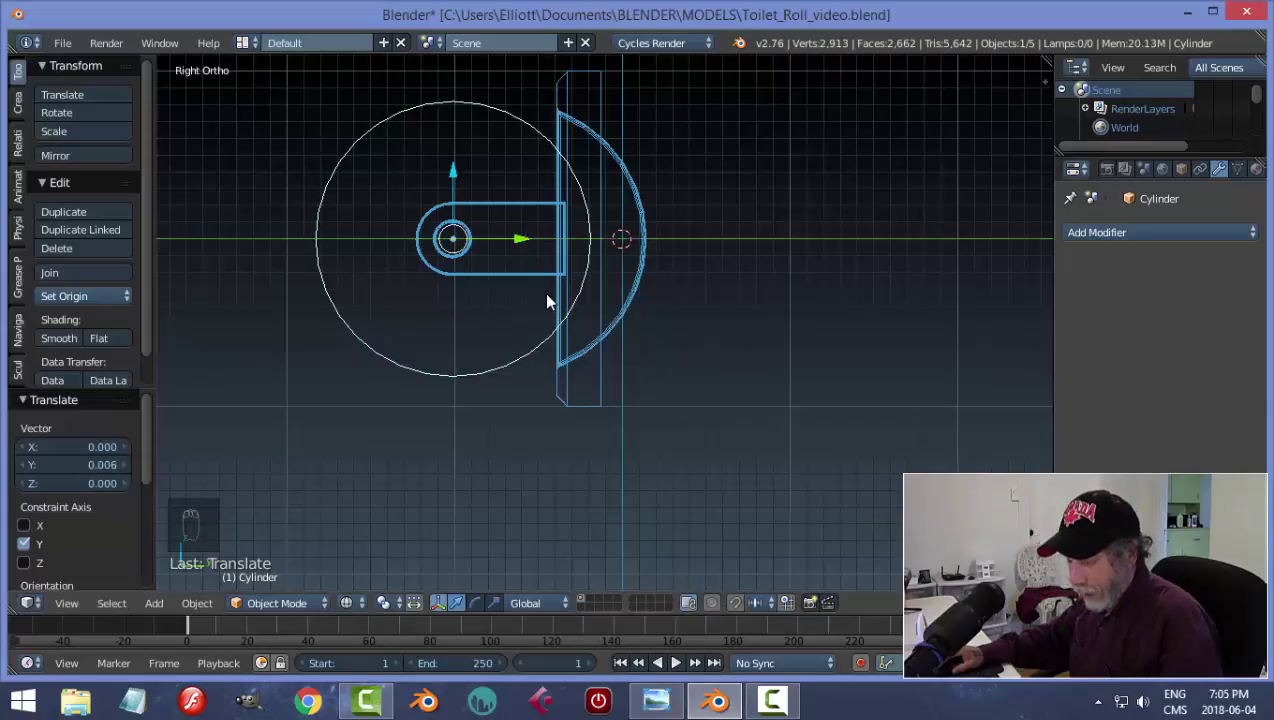
{"action": "key", "text": "a"}
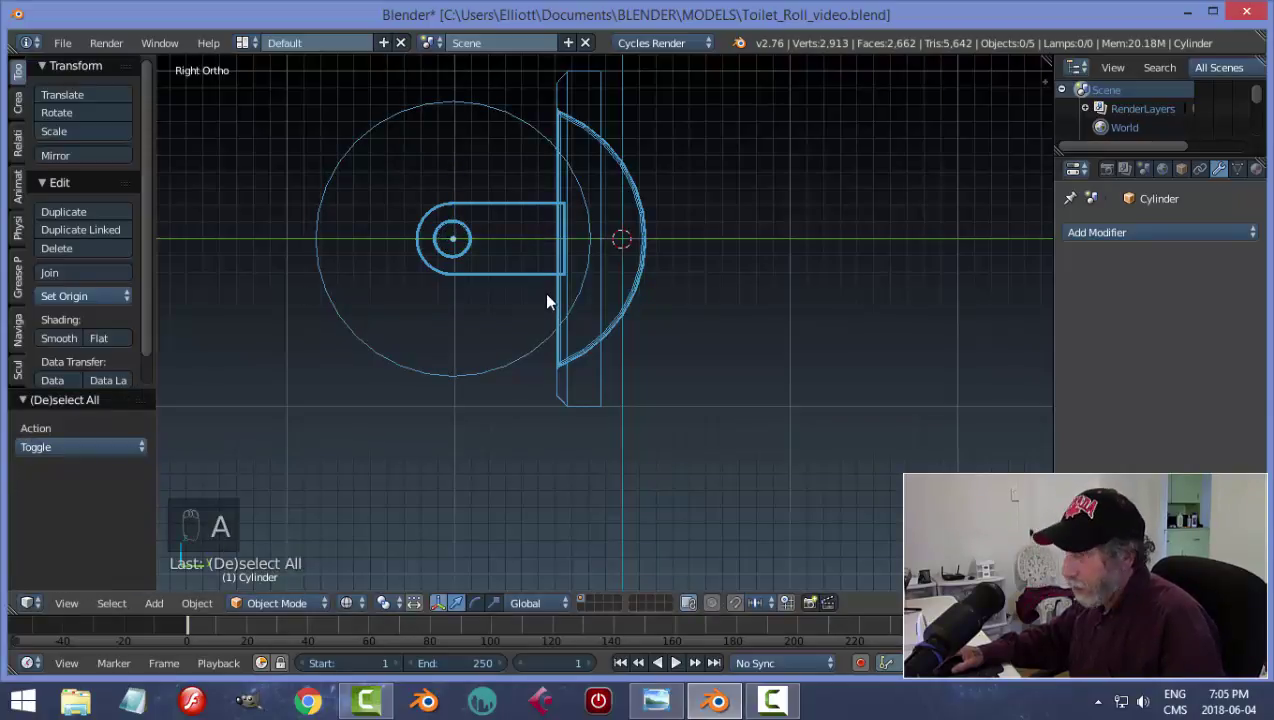
{"action": "key", "text": "z"}
- Scale the paper roll's whole mesh along X to about 0.95 so it clears the holder's side arms
{"action": "left_click", "coordinate": [540, 403]}
{"action": "middle_click_drag", "start_coordinate": [540, 403], "coordinate": [679, 347]}
{"action": "right_click", "coordinate": [717, 361]}
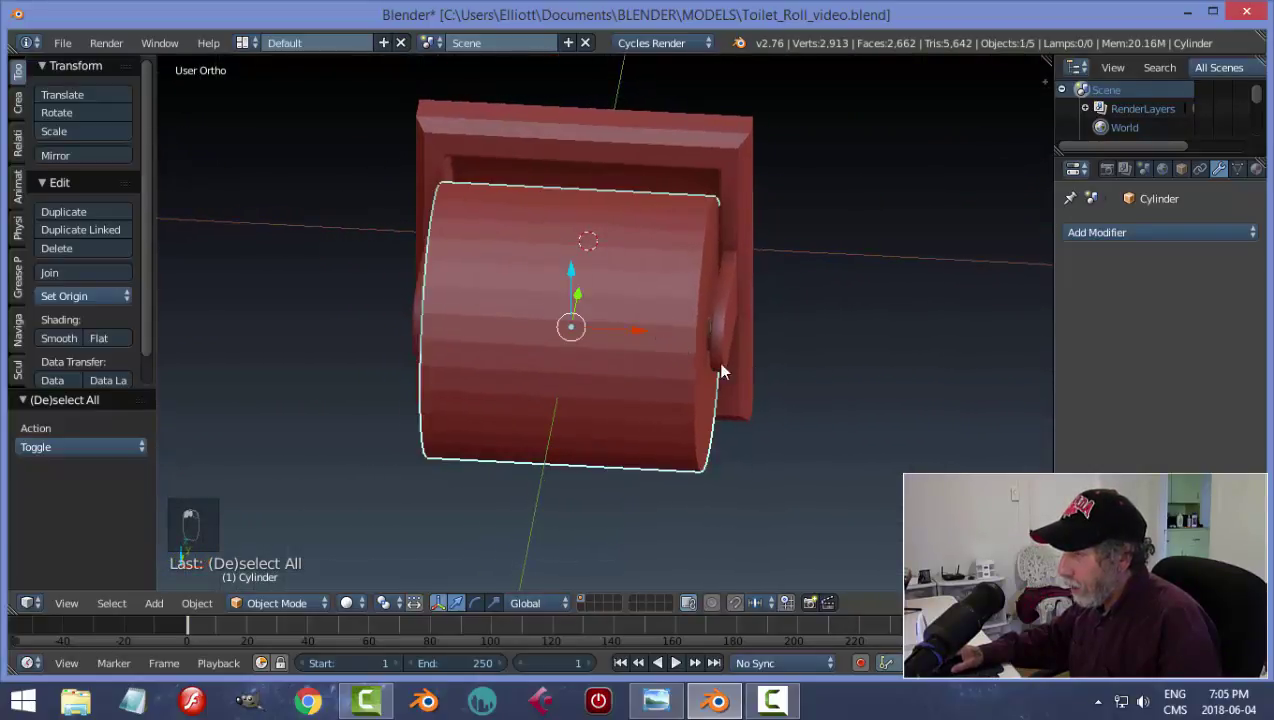
{"action": "key", "text": "Tab"}
{"action": "left_click", "coordinate": [914, 357]}
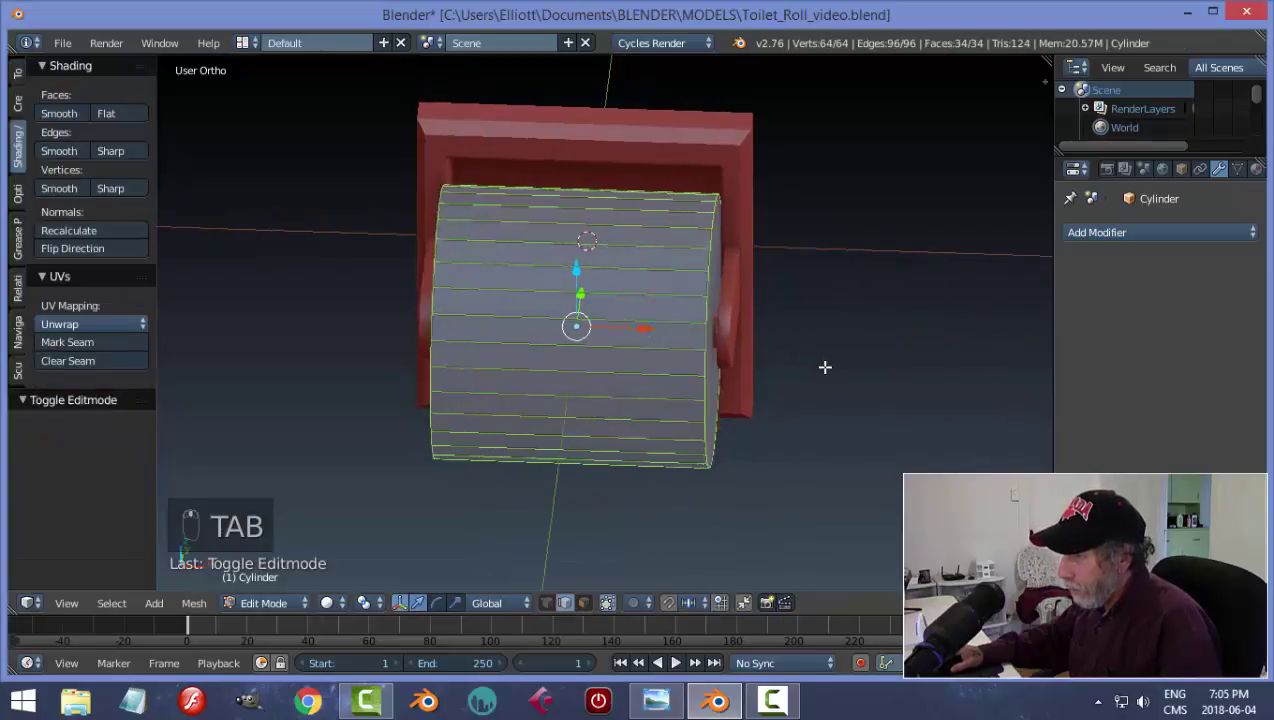
{"action": "key", "text": "s"}
{"action": "key", "text": "x"}
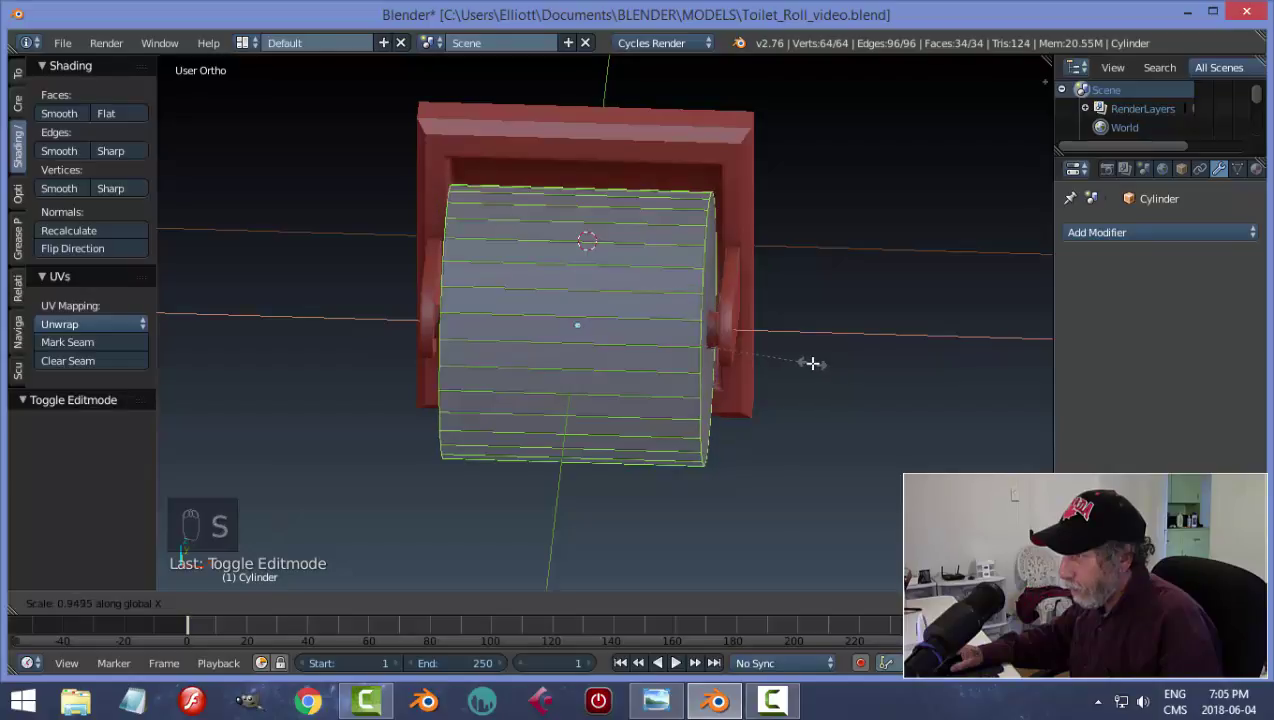
{"action": "left_click", "coordinate": [810, 362]}
{"action": "key", "text": "a"}
{"action": "middle_click_drag", "start_coordinate": [751, 364], "coordinate": [899, 351]}
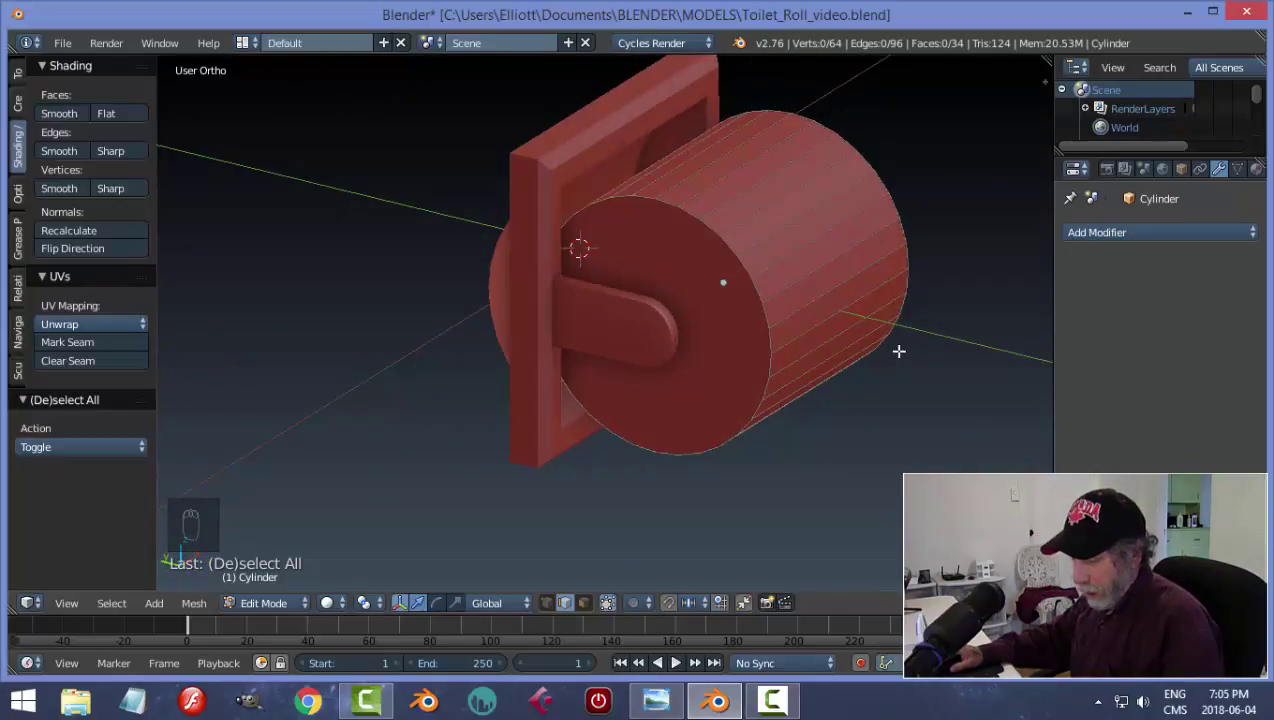
- Scale the paper roll's whole mesh down slightly on all axes except X to reduce its diameter
{"action": "key", "text": "a"}
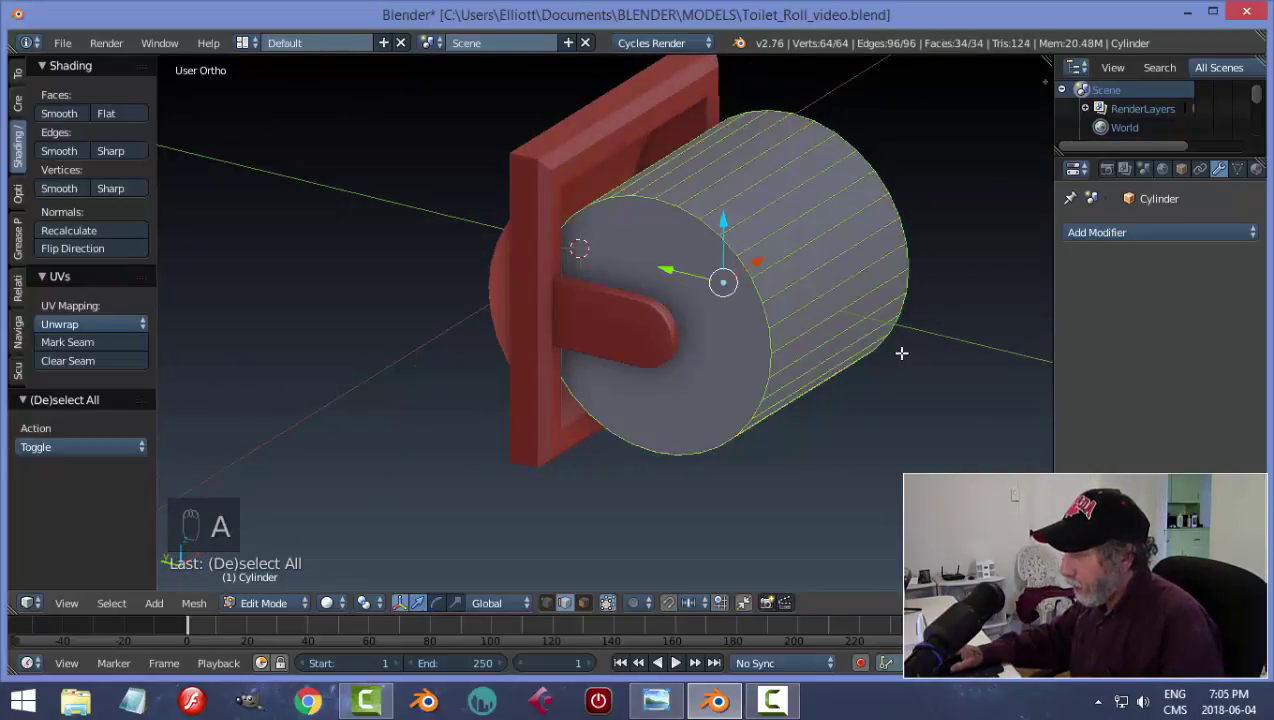
{"action": "middle_click_drag", "start_coordinate": [901, 353], "coordinate": [859, 364]}
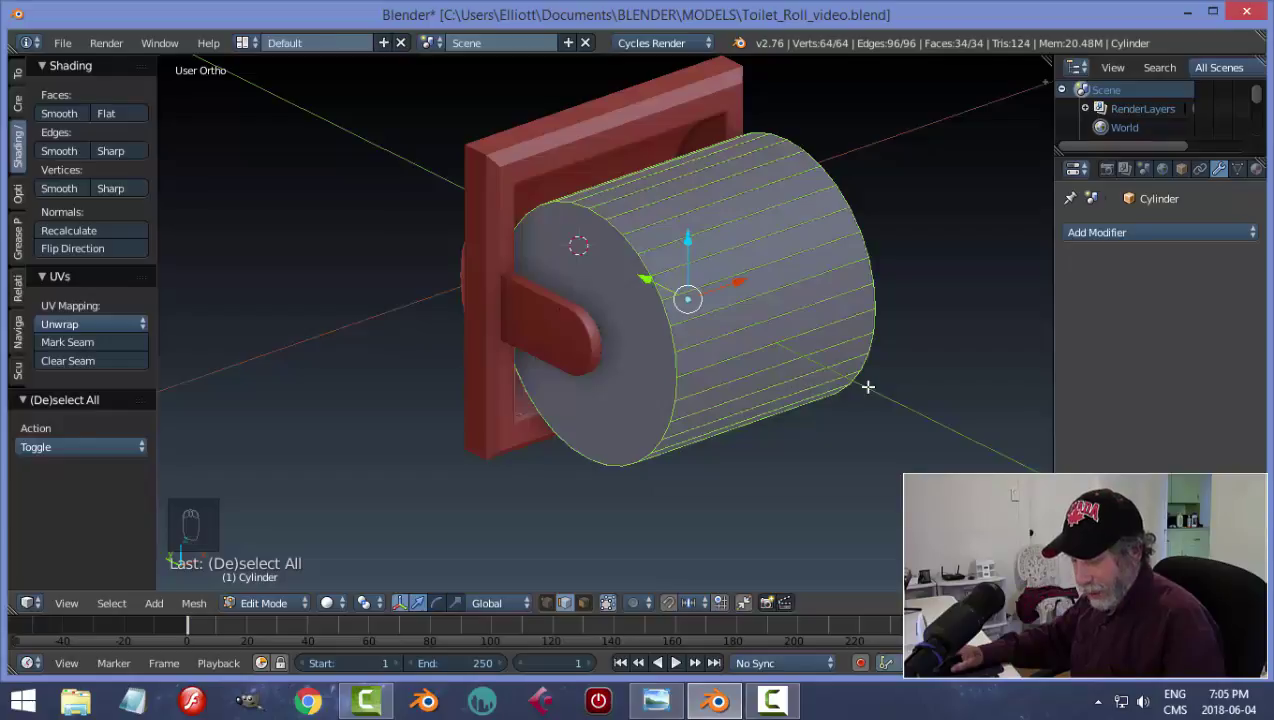
{"action": "key", "text": "s"}
{"action": "key", "text": "x"}
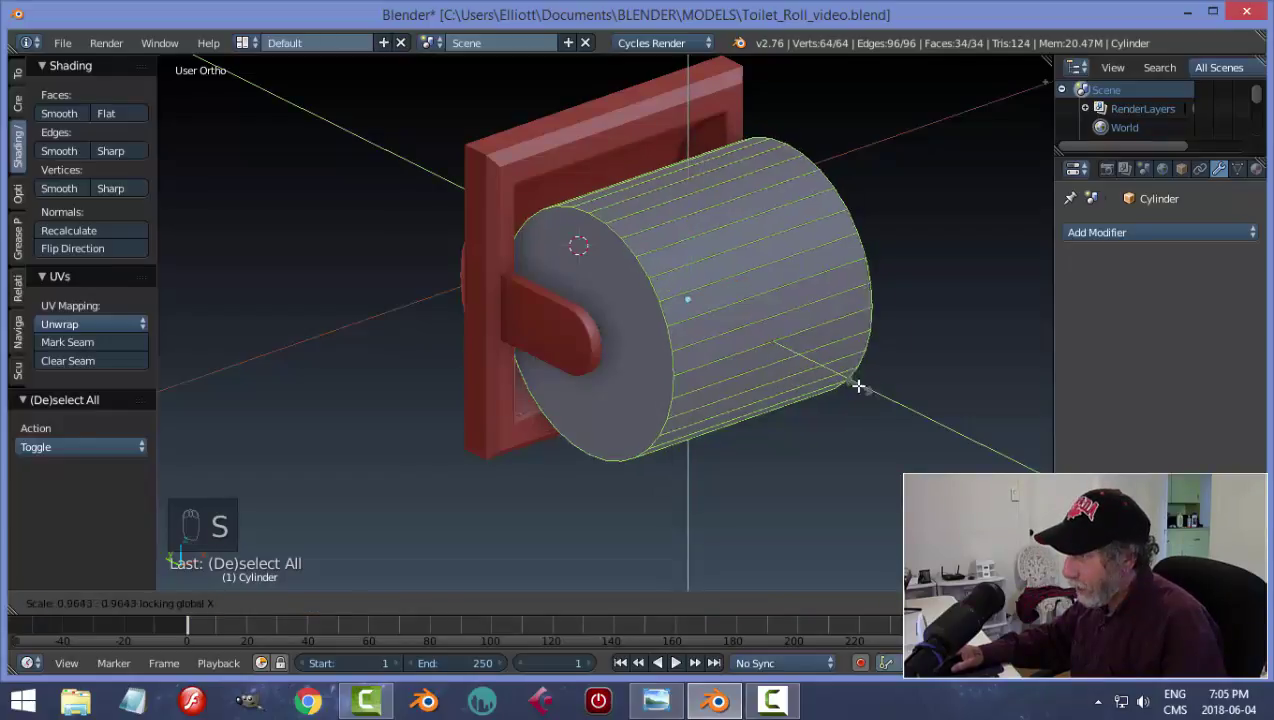
{"action": "left_click", "coordinate": [837, 385]}
{"action": "key", "text": "a"}
{"action": "key", "text": "Tab"}
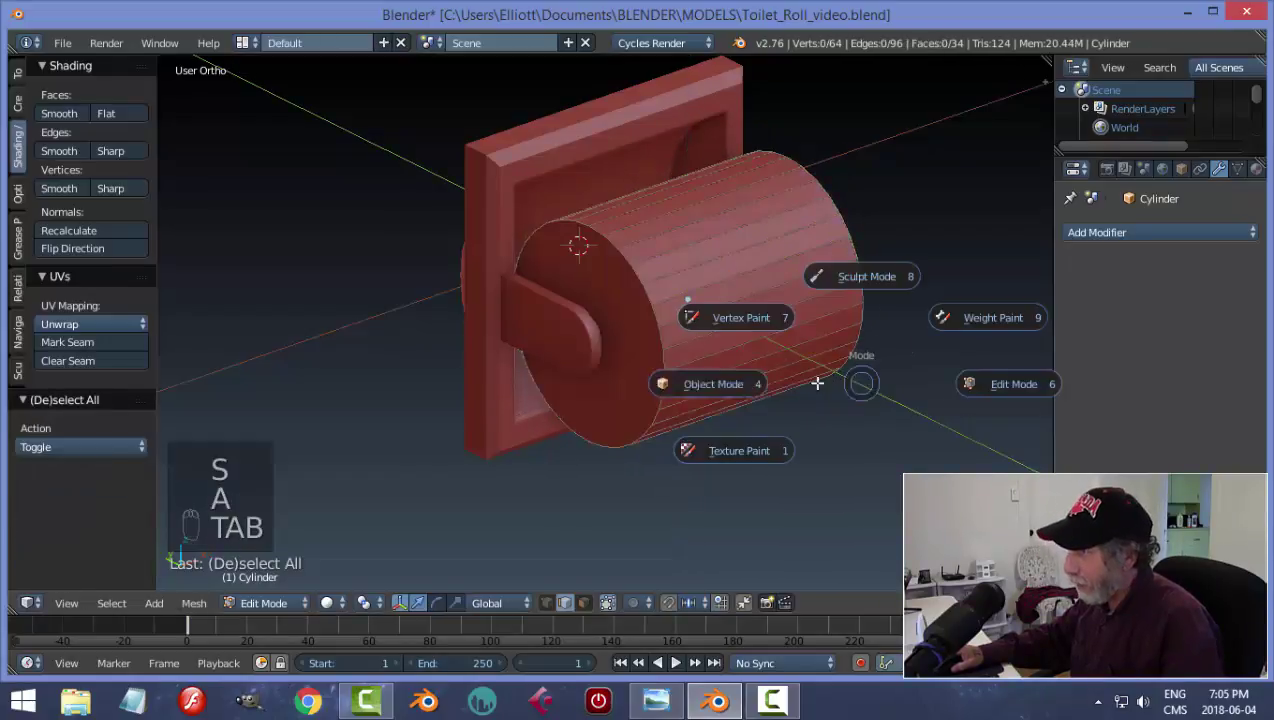
- Add a single centred loop cut around the middle of the paper roll's outer surface
{"action": "scroll", "coordinate": [860, 360], "scroll_direction": "down", "scroll_amount": 2}
{"action": "key", "text": "a"}
{"action": "middle_click_drag", "start_coordinate": [900, 338], "coordinate": [563, 228]}
{"action": "middle_click_drag", "start_coordinate": [667, 265], "coordinate": [727, 330]}
{"action": "right_click", "coordinate": [727, 330]}
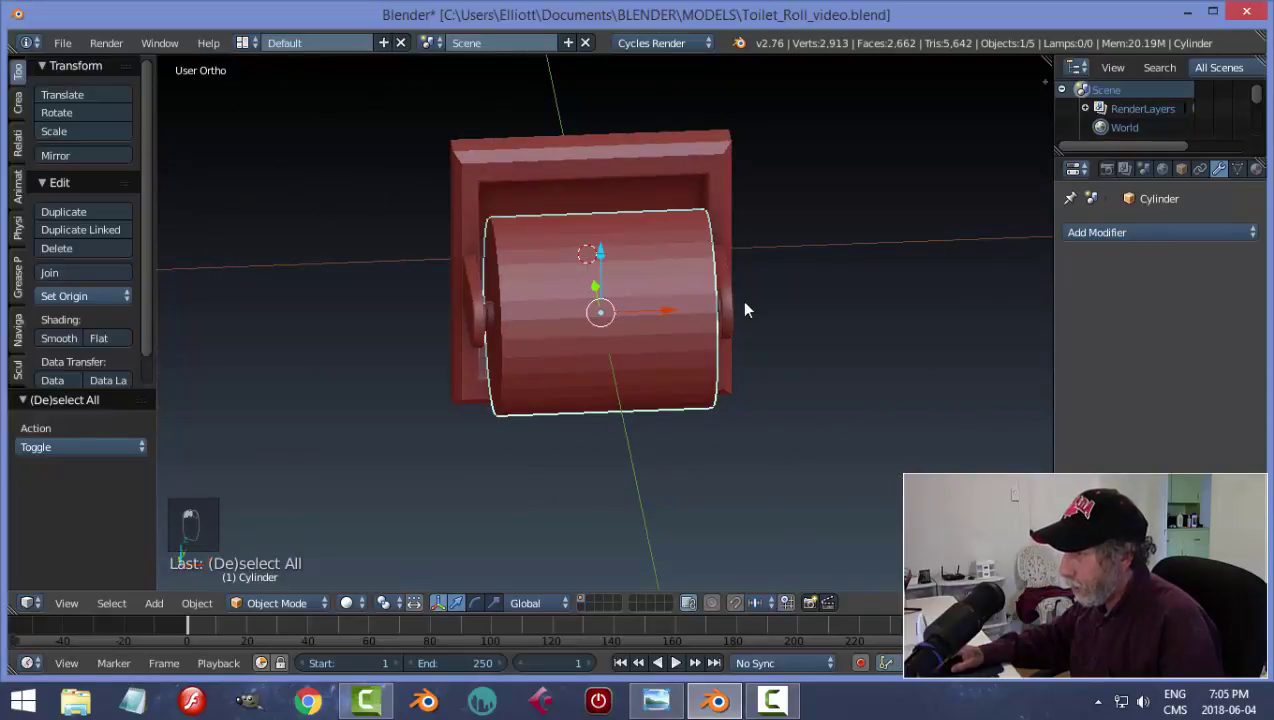
{"action": "key", "text": "Tab"}
{"action": "left_click", "coordinate": [862, 304]}
{"action": "key", "text": "ctrl+r"}
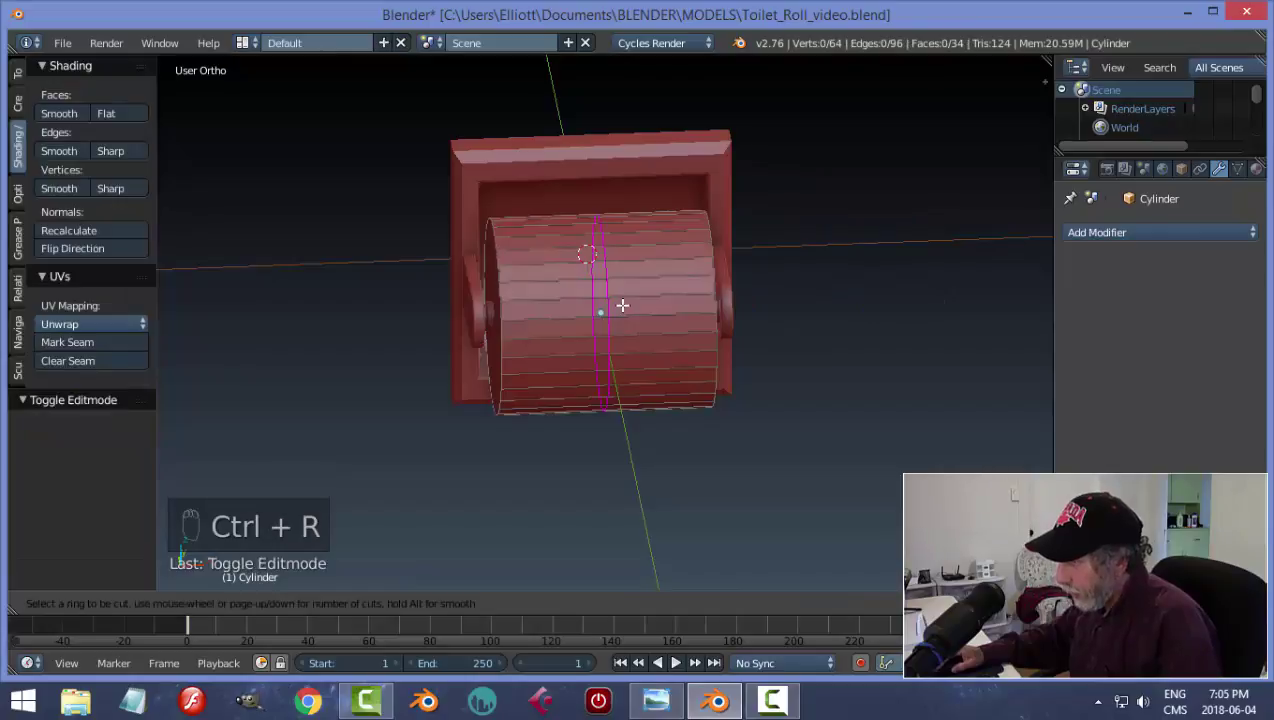
{"action": "left_click", "coordinate": [622, 305]}
{"action": "left_click", "coordinate": [622, 305]}
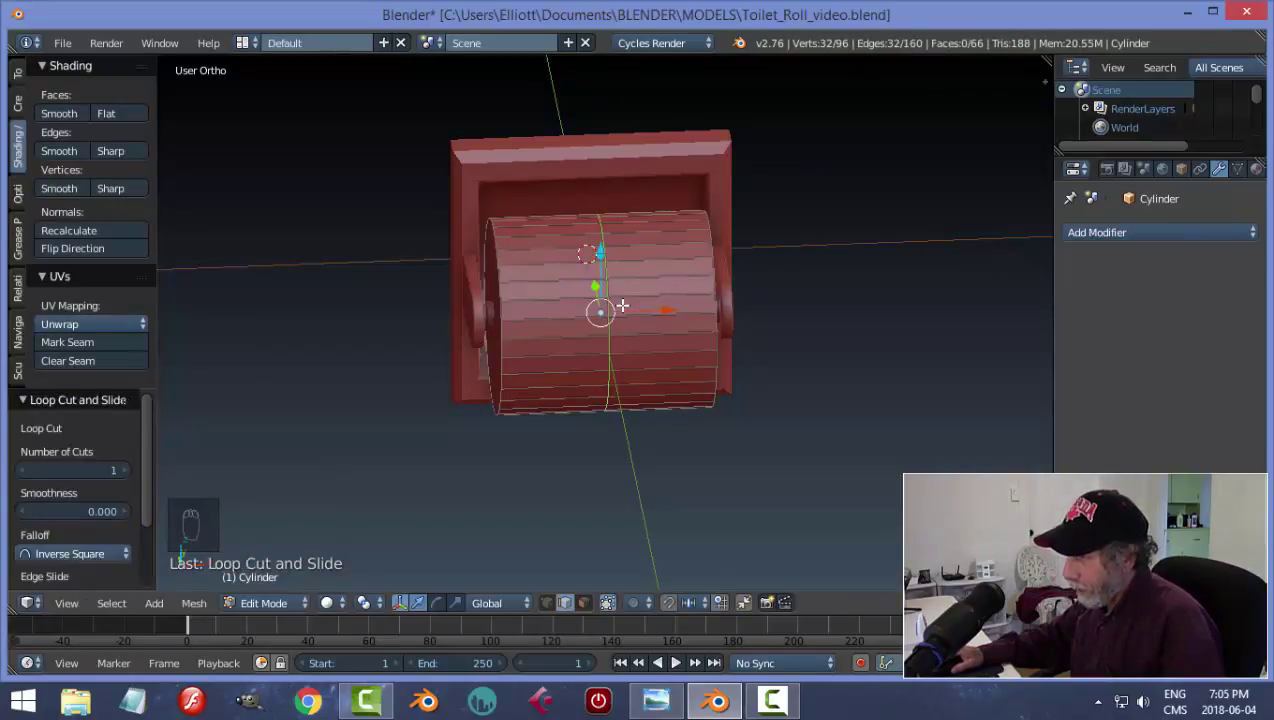
{"action": "key", "text": "a"}
- Inset the paper roll's flat end face by about 0.545, down to a small ring around the roller shaft
{"action": "middle_click_drag", "start_coordinate": [634, 330], "coordinate": [692, 340]}
{"action": "scroll", "coordinate": [597, 342], "scroll_direction": "up", "scroll_amount": 3}
{"action": "key", "text": "ctrl+Tab"}
{"action": "left_click", "coordinate": [606, 334]}
{"action": "right_click", "coordinate": [562, 288]}
{"action": "middle_click_drag", "start_coordinate": [801, 290], "coordinate": [688, 299]}
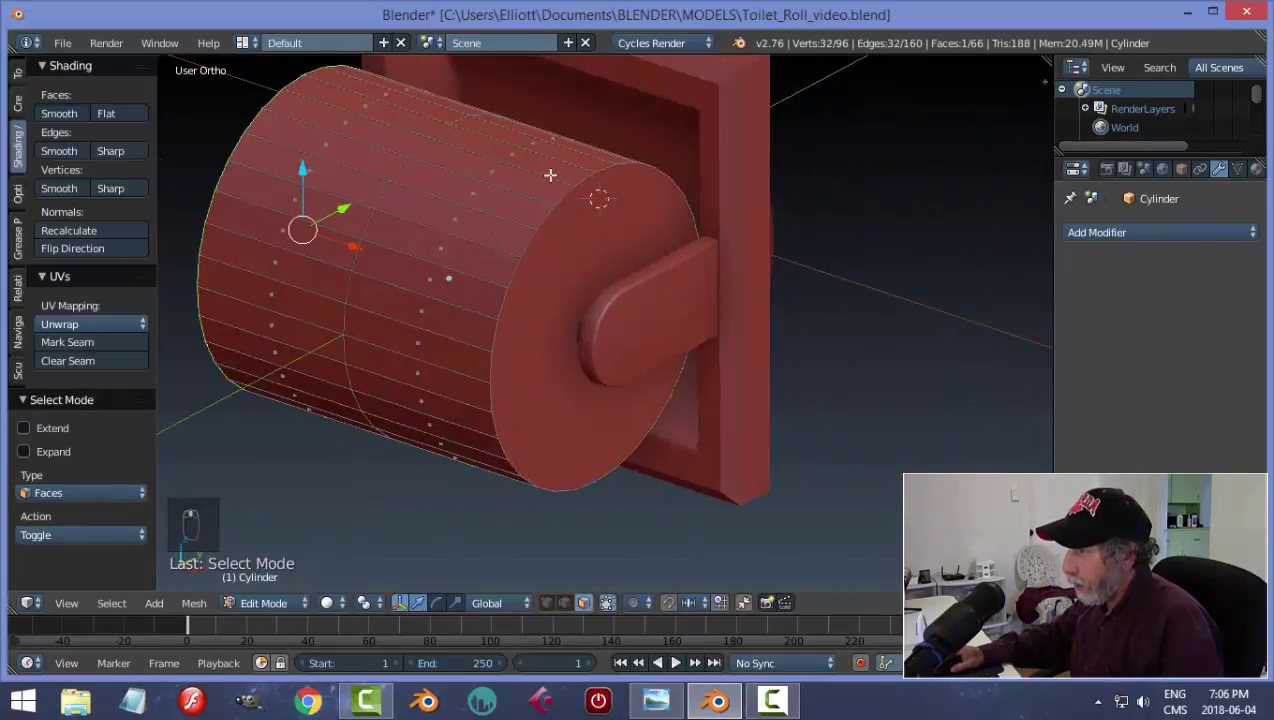
{"action": "middle_click_drag", "start_coordinate": [415, 378], "coordinate": [609, 384]}
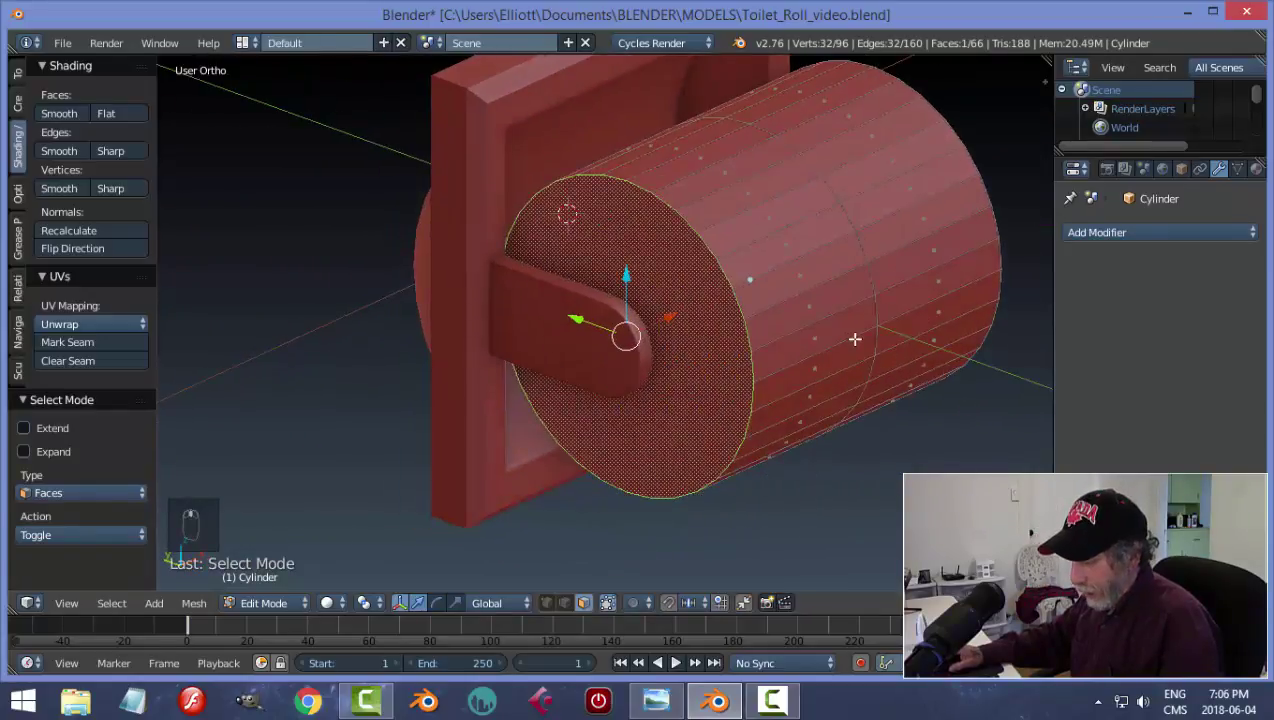
{"action": "key", "text": "i"}
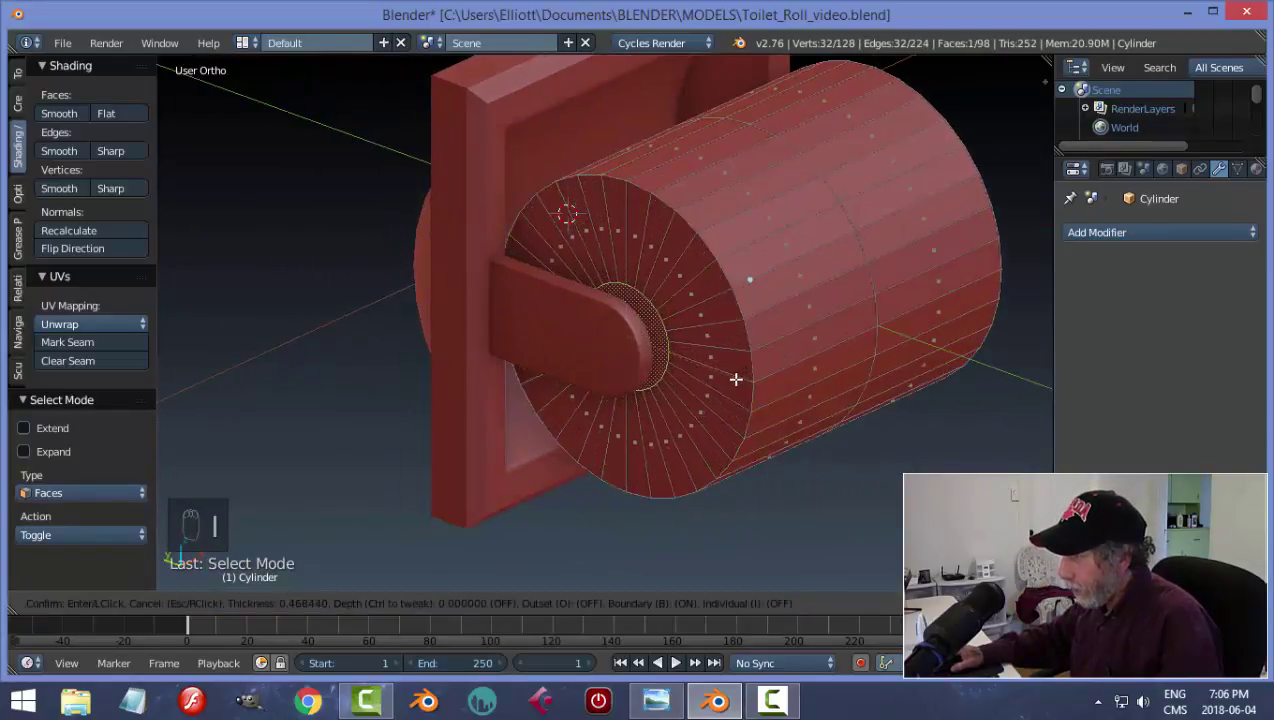
{"action": "key", "text": "Escape"}
{"action": "middle_click_drag", "start_coordinate": [863, 370], "coordinate": [809, 385]}
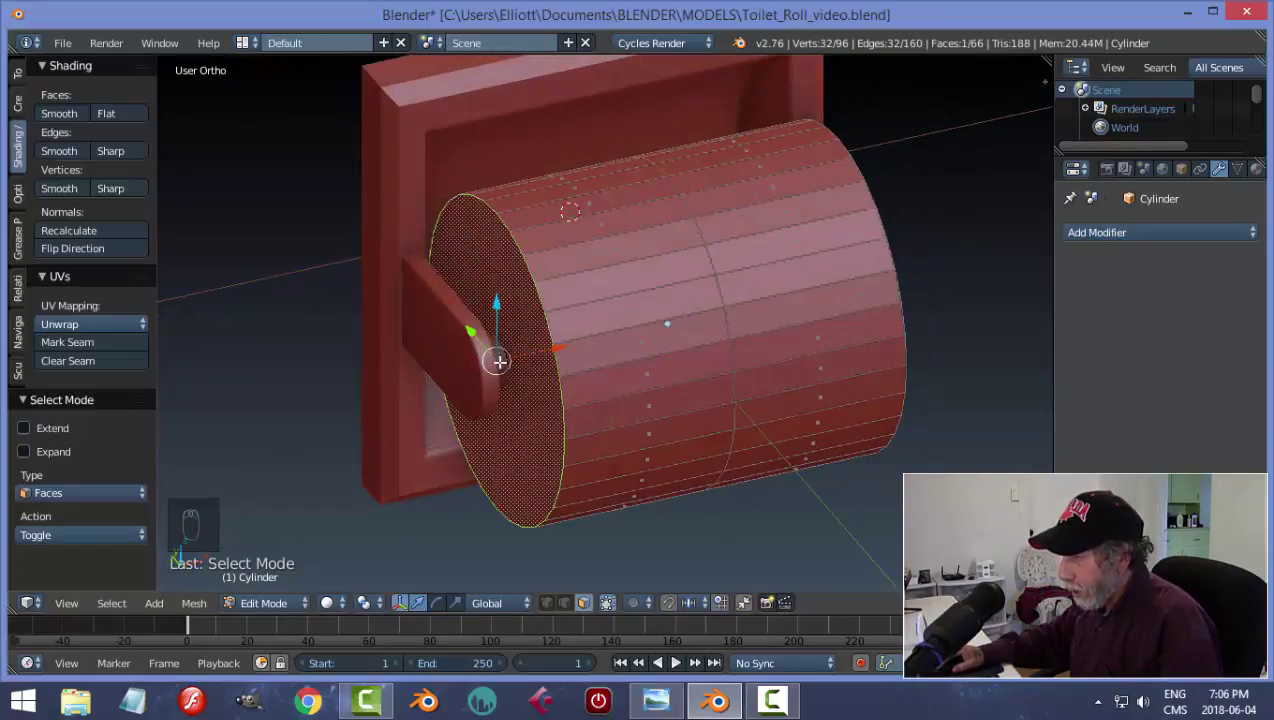
{"action": "key", "text": "i"}
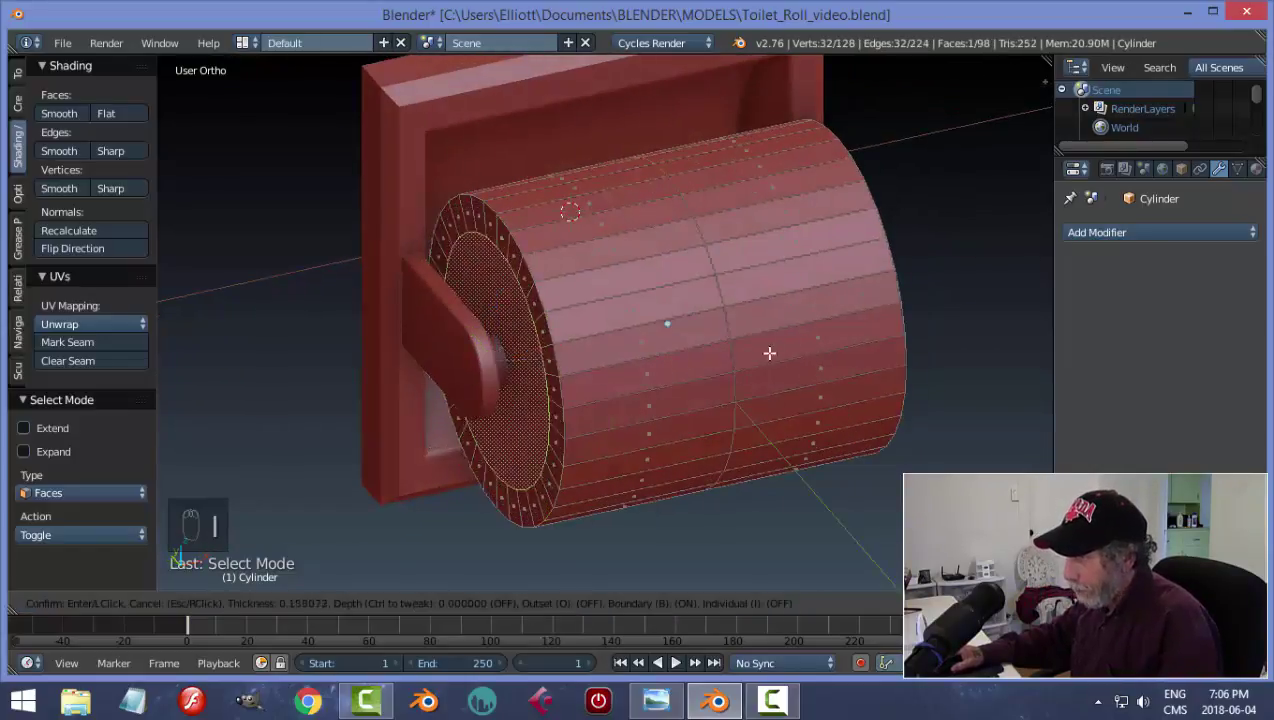
{"action": "left_click", "coordinate": [680, 381]}
{"action": "middle_click_drag", "start_coordinate": [702, 361], "coordinate": [732, 342]}
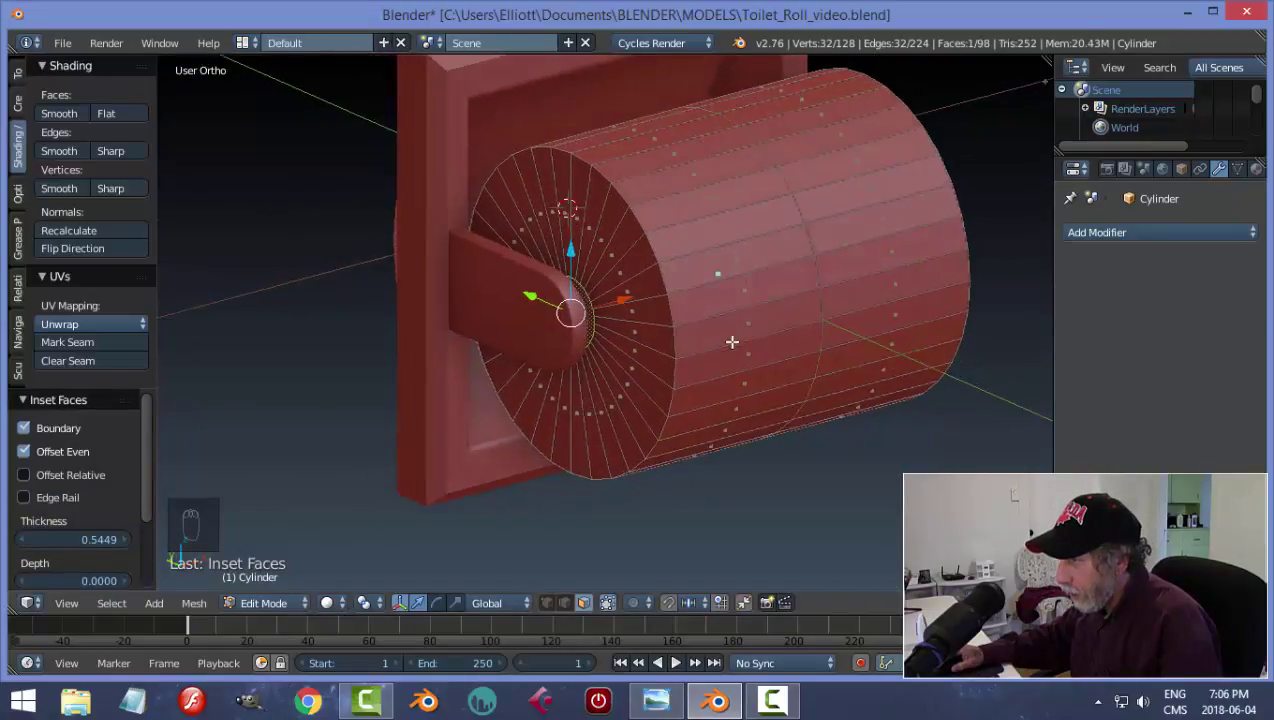
- Add an edge loop on the roll's end face, slid about 0.88 inward to sit close to the inset ring
{"action": "scroll", "coordinate": [651, 350], "scroll_direction": "up", "scroll_amount": 2}
{"action": "key", "text": "a"}
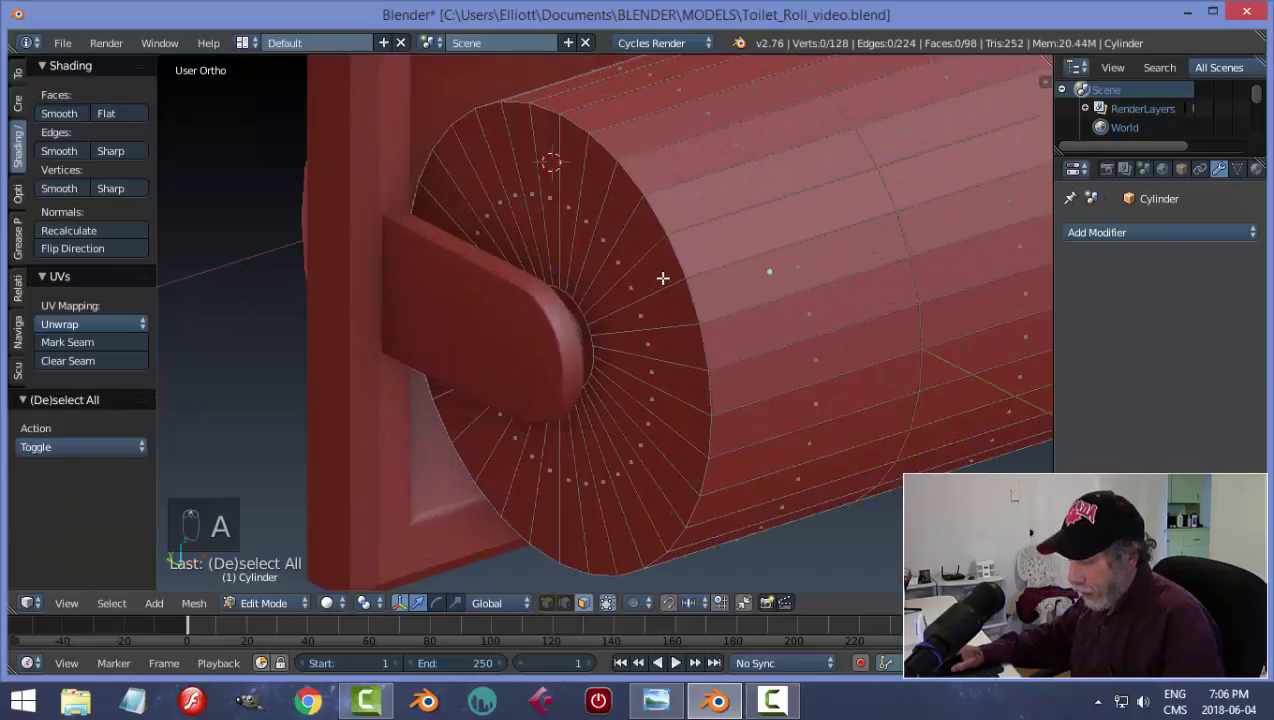
{"action": "key", "text": "ctrl+r"}
{"action": "left_click", "coordinate": [660, 280]}
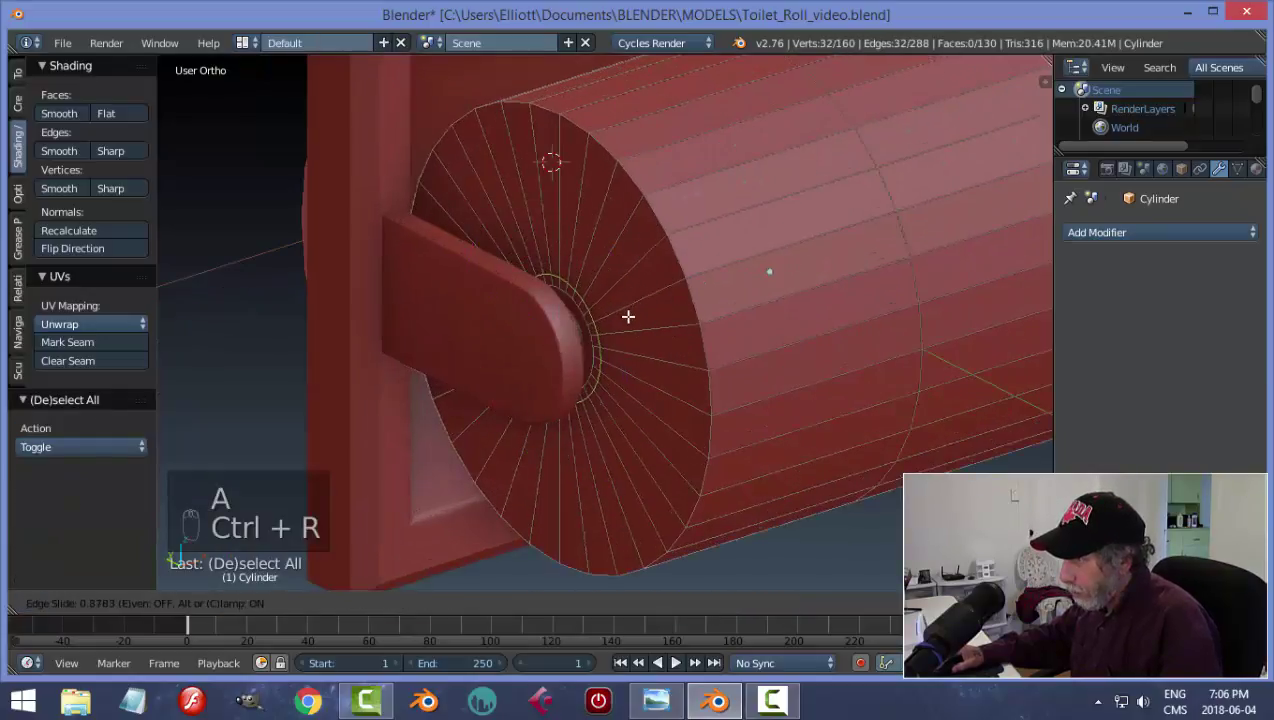
{"action": "left_click", "coordinate": [628, 317]}
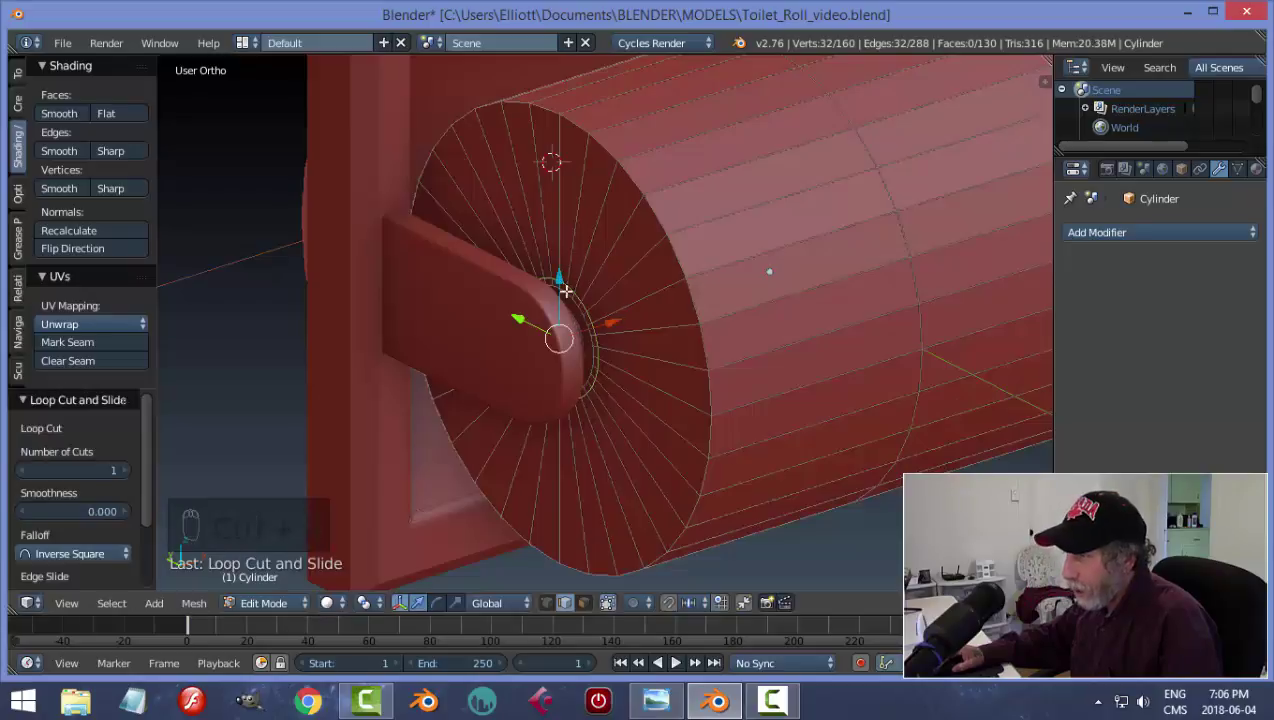
{"action": "key", "text": "a"}
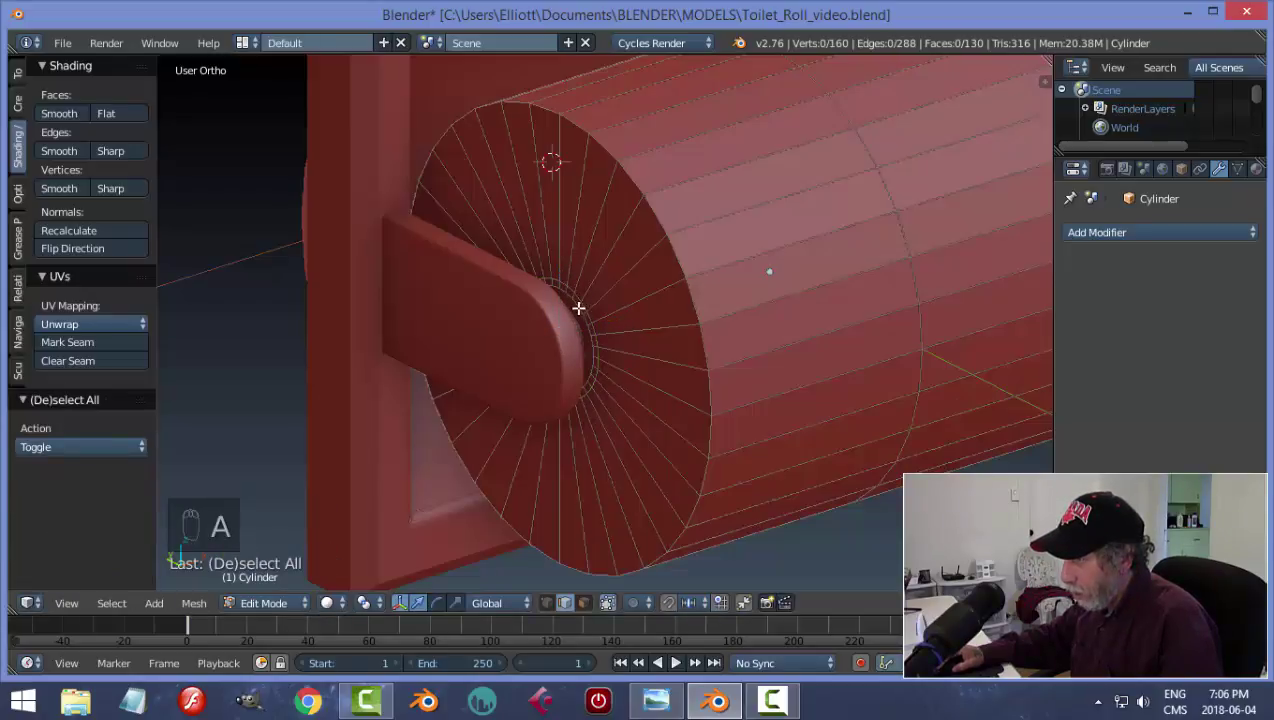
- Add nine evenly spaced loop cuts across the end face between the inner ring and the outer rim
{"action": "scroll", "coordinate": [612, 325], "scroll_direction": "up", "scroll_amount": 1}
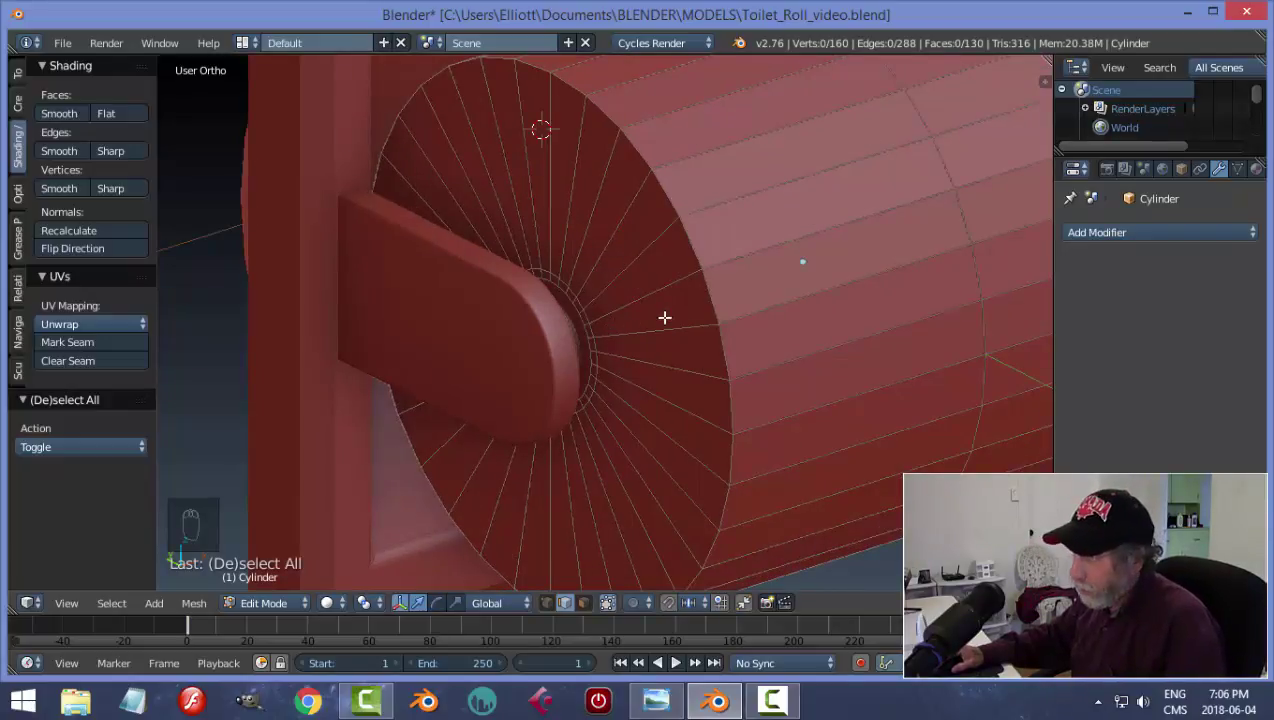
{"action": "middle_click_drag", "start_coordinate": [665, 317], "coordinate": [663, 332]}
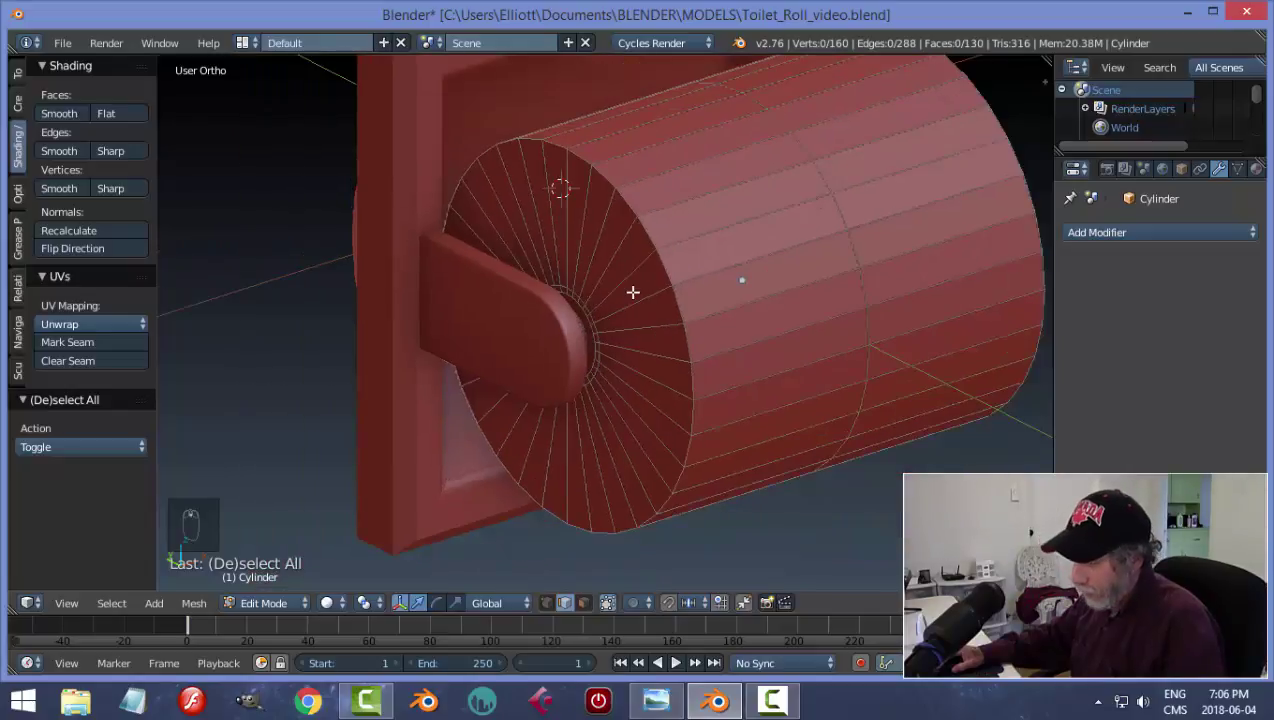
{"action": "key", "text": "ctrl+r"}
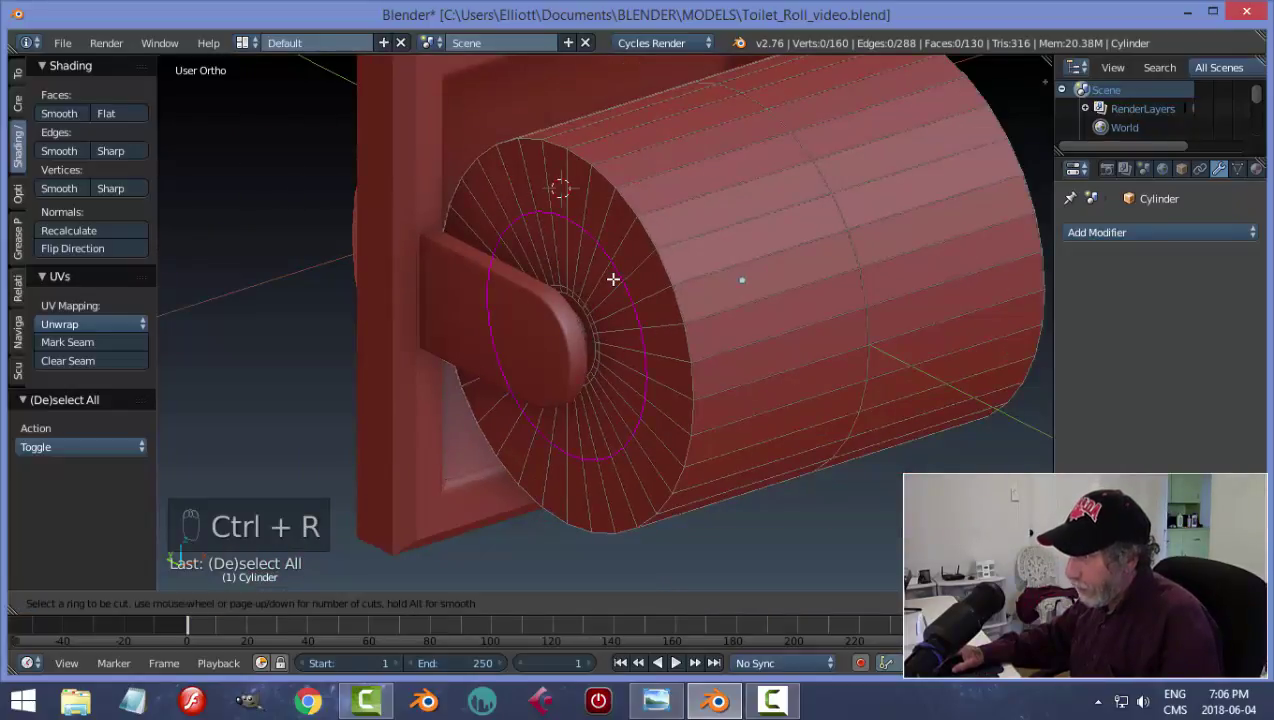
{"action": "scroll", "coordinate": [613, 279], "scroll_direction": "up", "scroll_amount": 5}
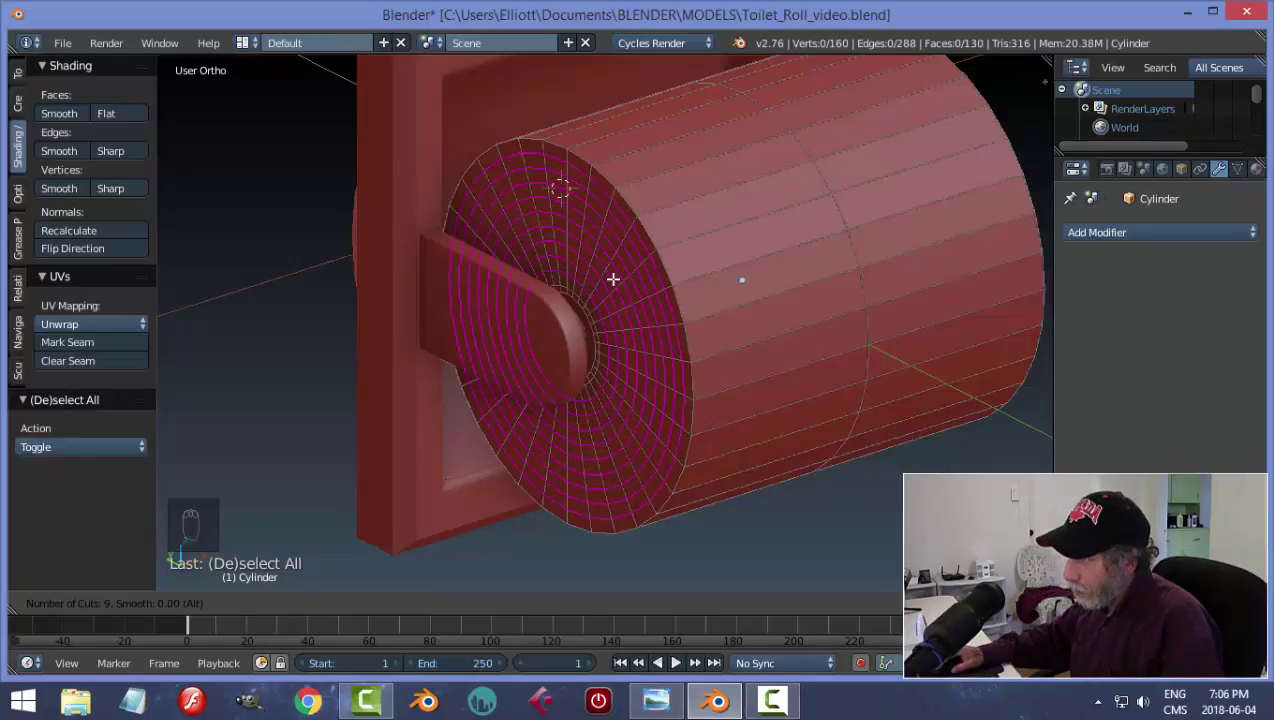
{"action": "left_click", "coordinate": [613, 279]}
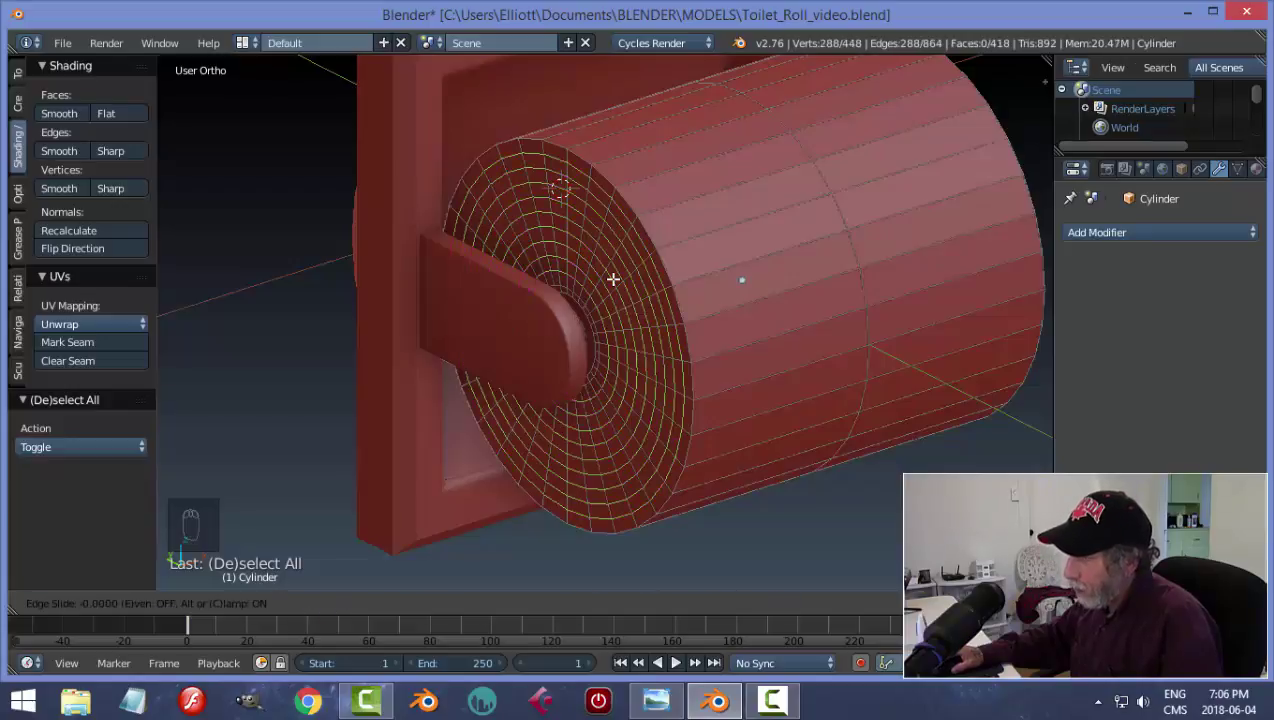
{"action": "right_click", "coordinate": [613, 279]}
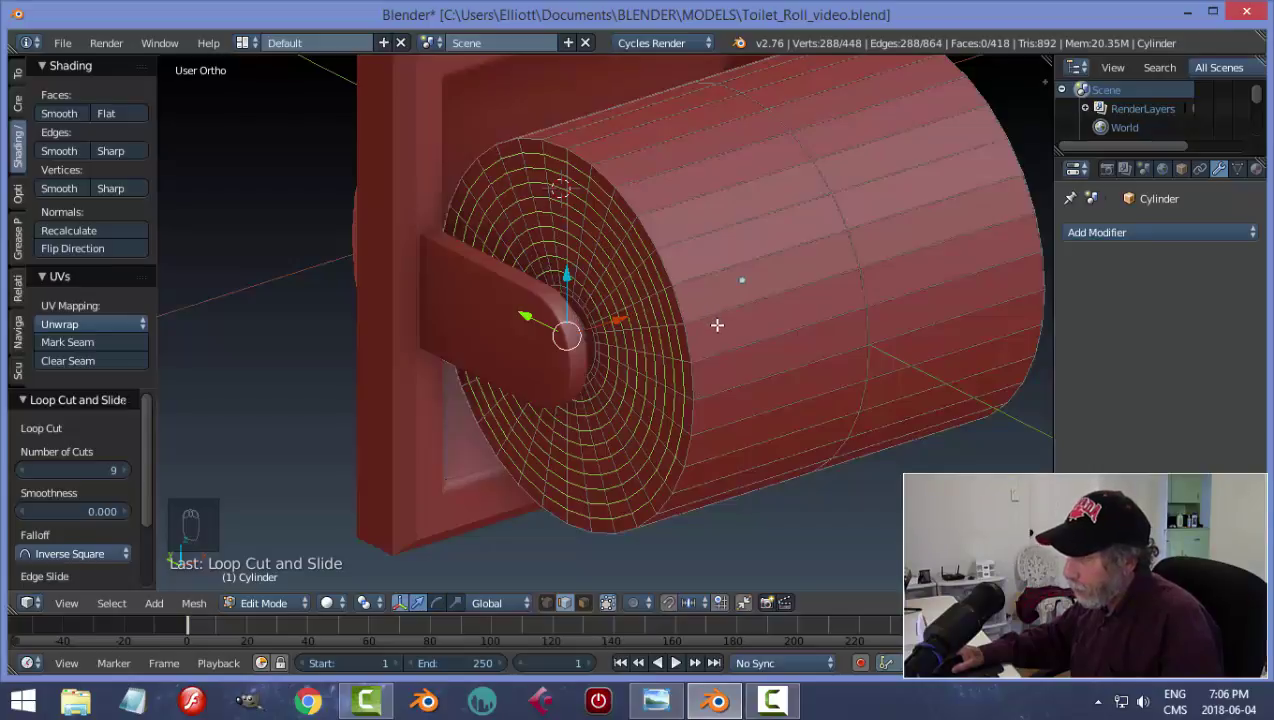
- Bevel the nine concentric loops by 0.008 with one segment to make narrow bands
{"action": "scroll", "coordinate": [790, 326], "scroll_direction": "up", "scroll_amount": 4}
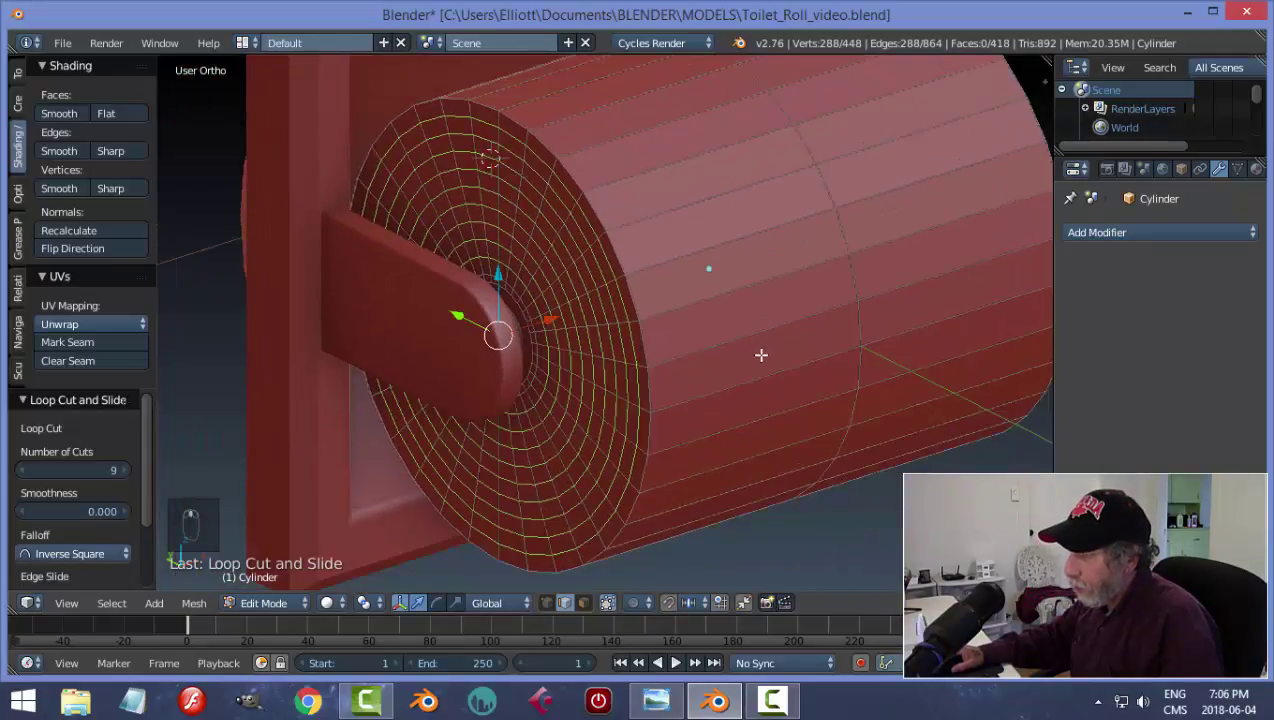
{"action": "scroll", "coordinate": [762, 355], "scroll_direction": "up", "scroll_amount": 2}
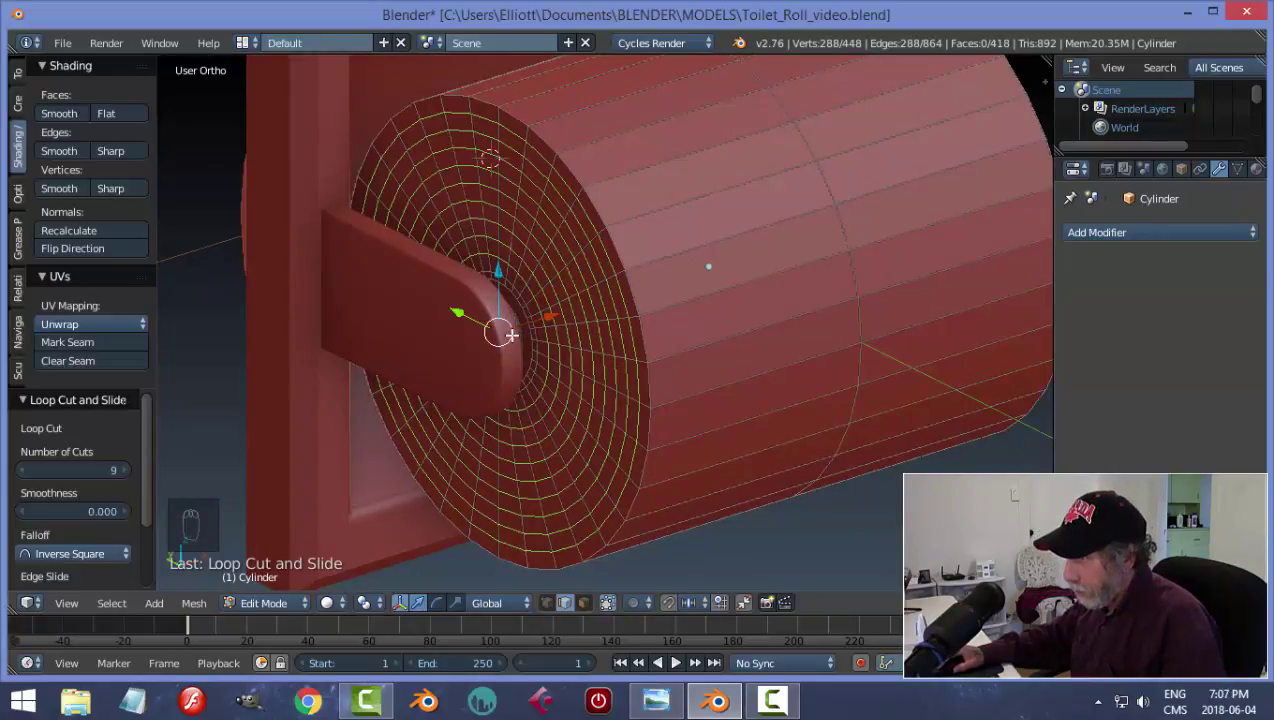
{"action": "key", "text": "ctrl+b"}
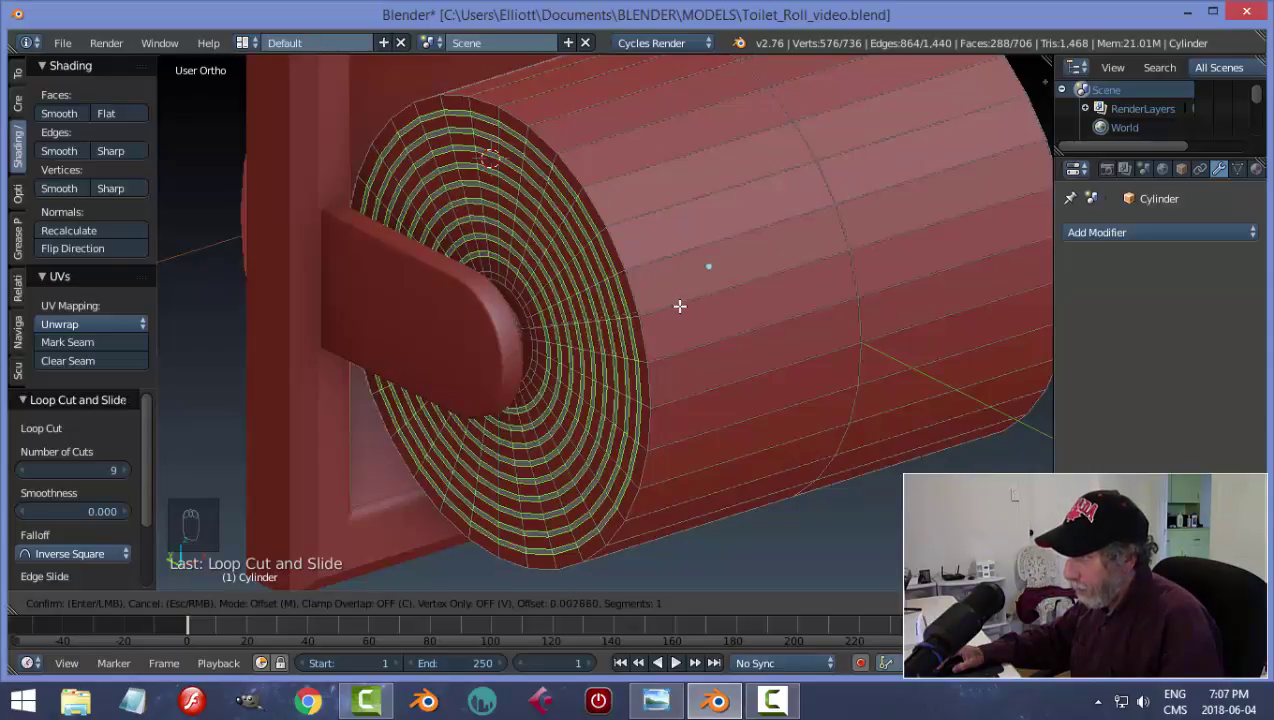
{"action": "left_click", "coordinate": [679, 306]}
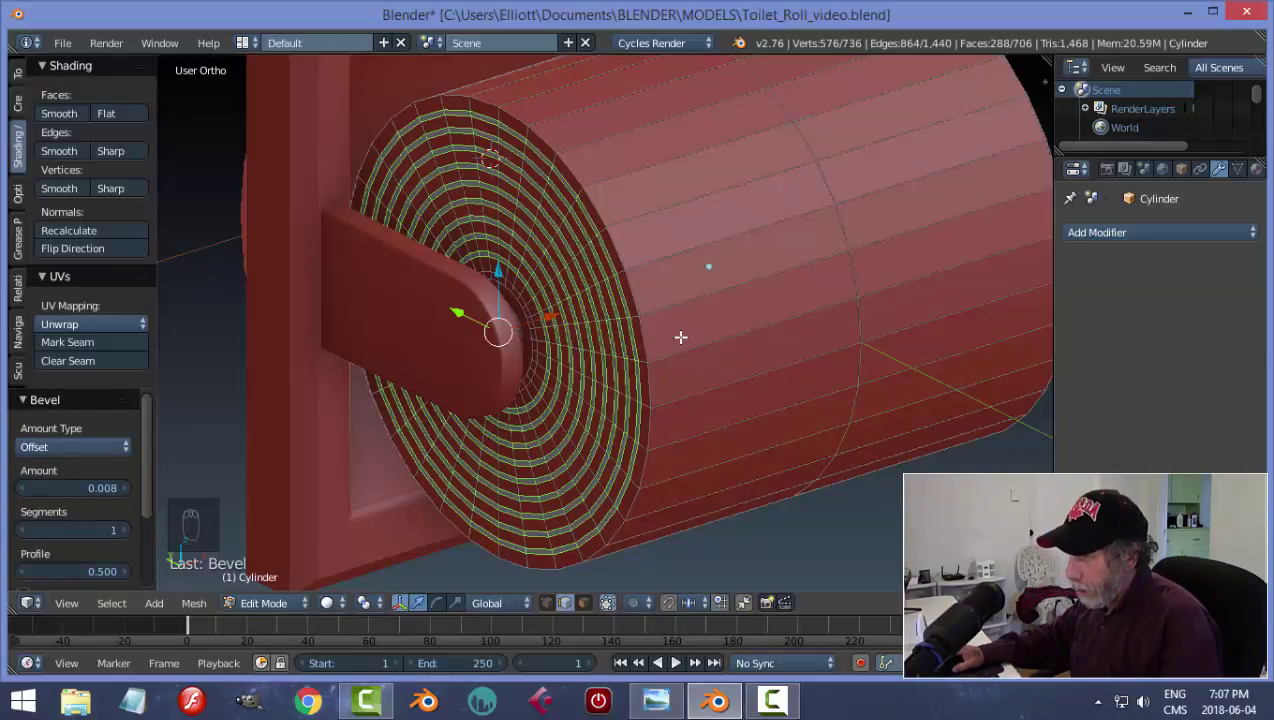
- Extrude the narrow bands in place and push them 0.021 along X into the roll to form paper-layer grooves
{"action": "key", "text": "e"}
{"action": "right_click", "coordinate": [681, 337]}
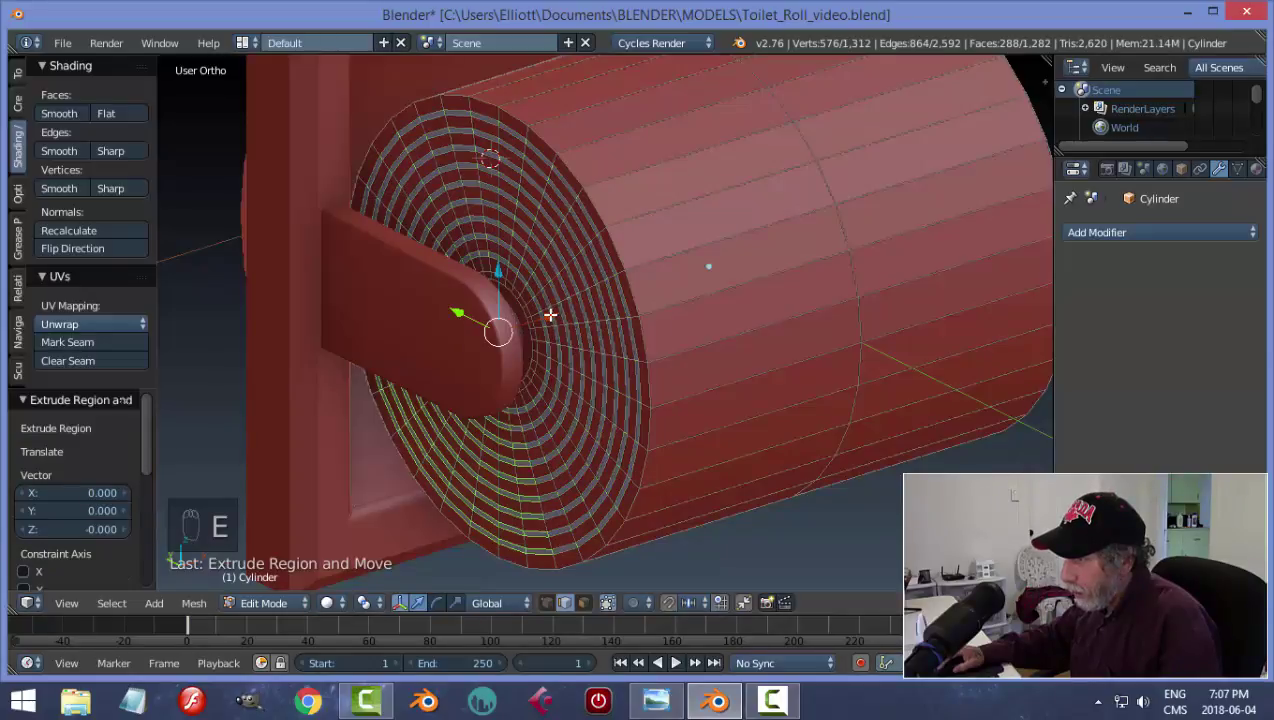
{"action": "left_click_drag", "start_coordinate": [550, 315], "coordinate": [557, 313]}
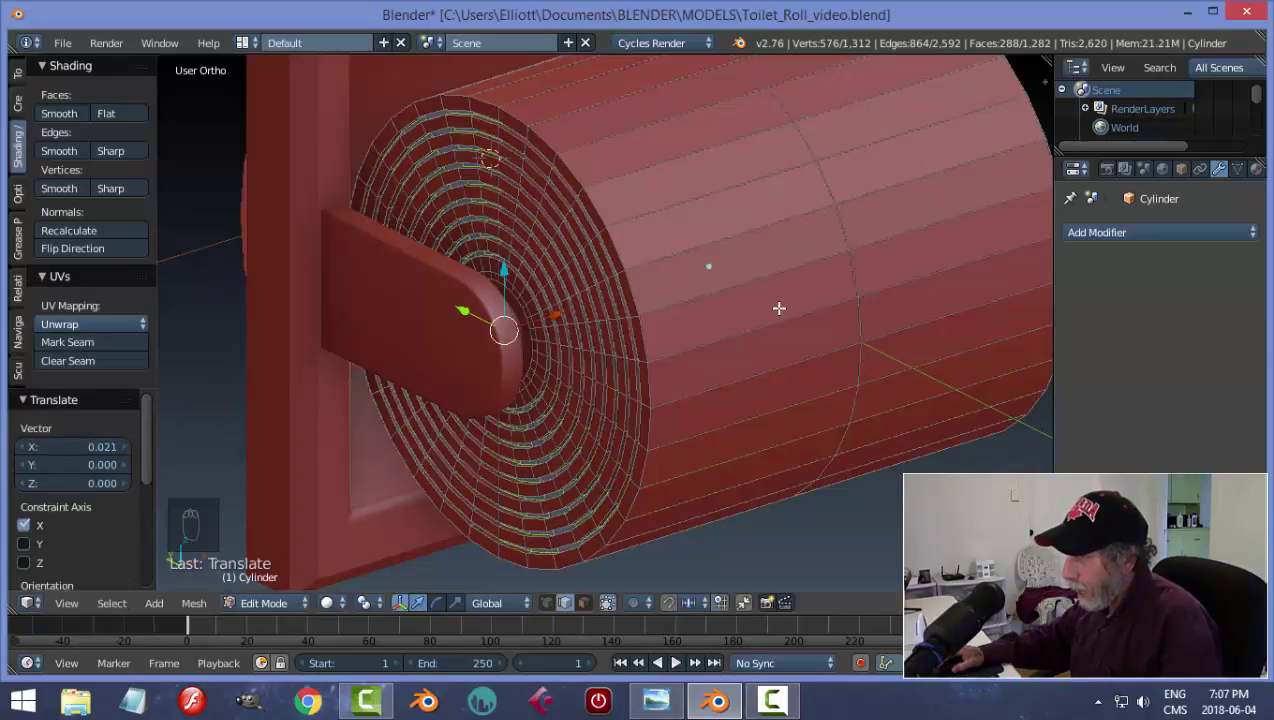
{"action": "key", "text": "a"}
{"action": "key", "text": "Tab"}
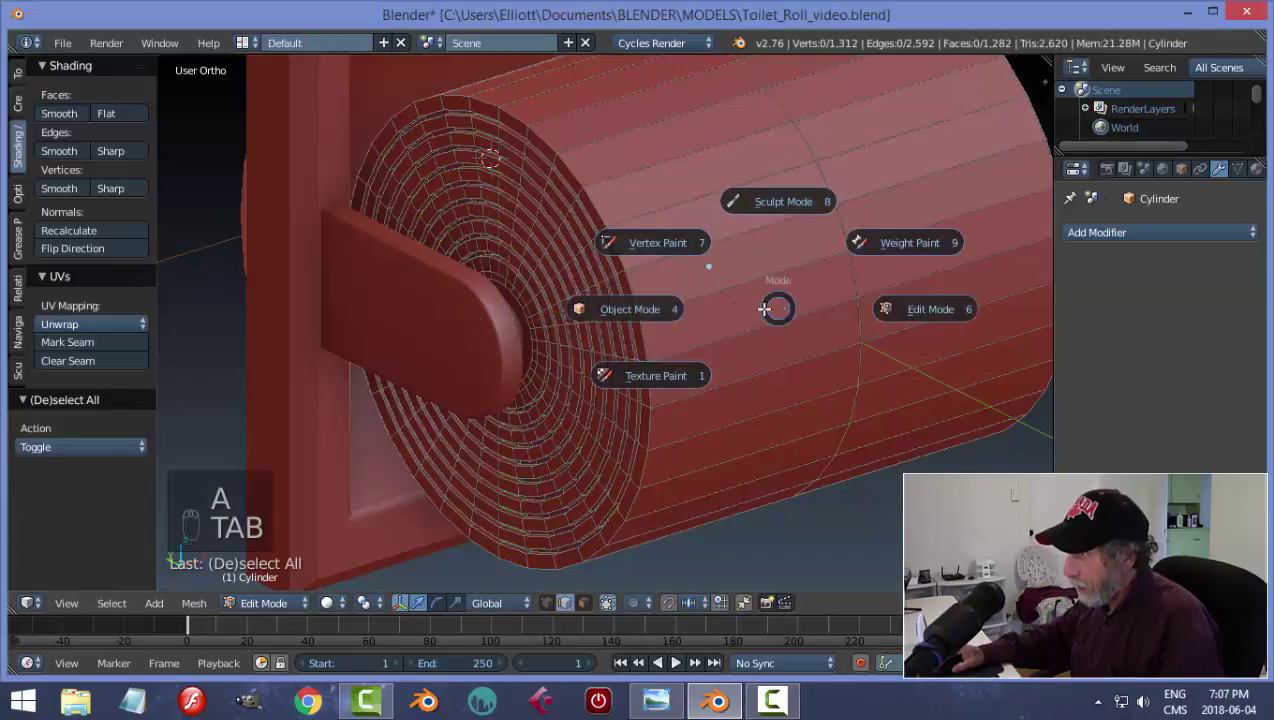
{"action": "left_click", "coordinate": [677, 313]}
{"action": "middle_click_drag", "start_coordinate": [760, 310], "coordinate": [796, 319]}
- Bevel the outer rim edge of the grooved end by about 0.015 with four segments
{"action": "key", "text": "Tab"}
{"action": "left_click", "coordinate": [901, 312]}
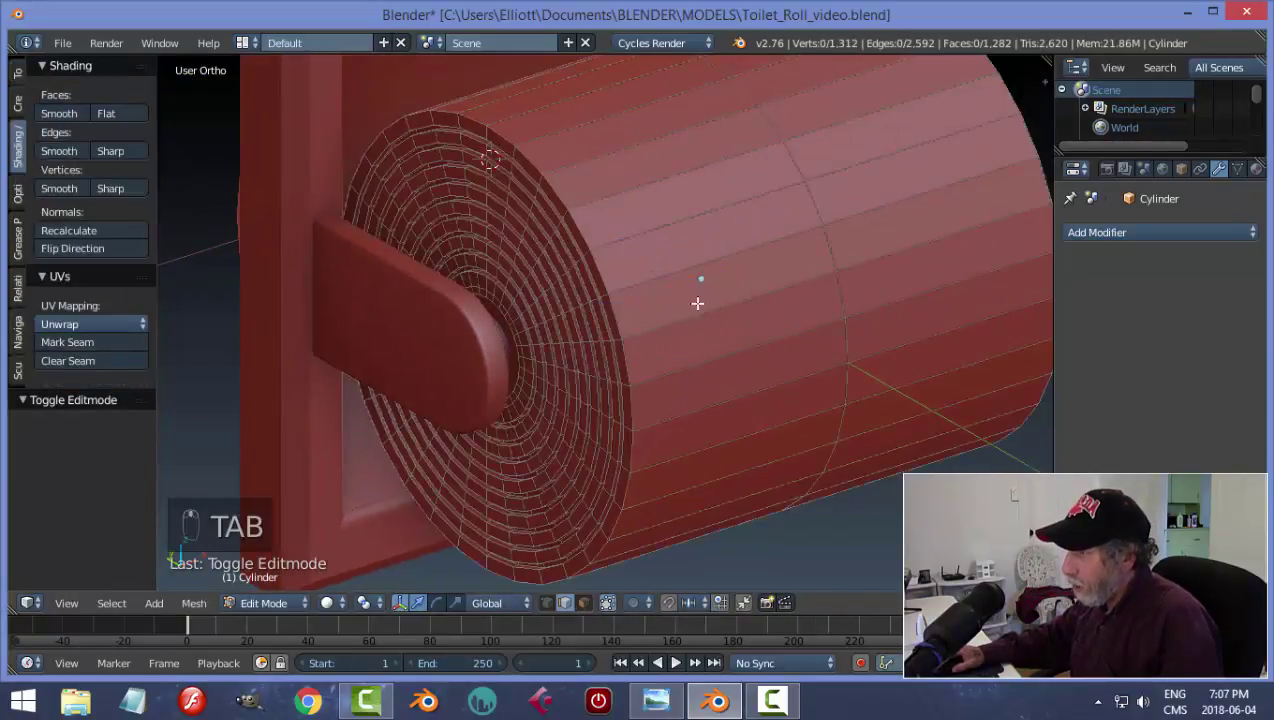
{"action": "scroll", "coordinate": [611, 221], "scroll_direction": "up", "scroll_amount": 2}
{"action": "right_click", "coordinate": [573, 191], "text": "alt"}
{"action": "scroll", "coordinate": [705, 287], "scroll_direction": "down", "scroll_amount": 2}
{"action": "middle_click_drag", "start_coordinate": [705, 287], "coordinate": [708, 328]}
{"action": "scroll", "coordinate": [705, 320], "scroll_direction": "up", "scroll_amount": 1}
{"action": "key", "text": "ctrl+b"}
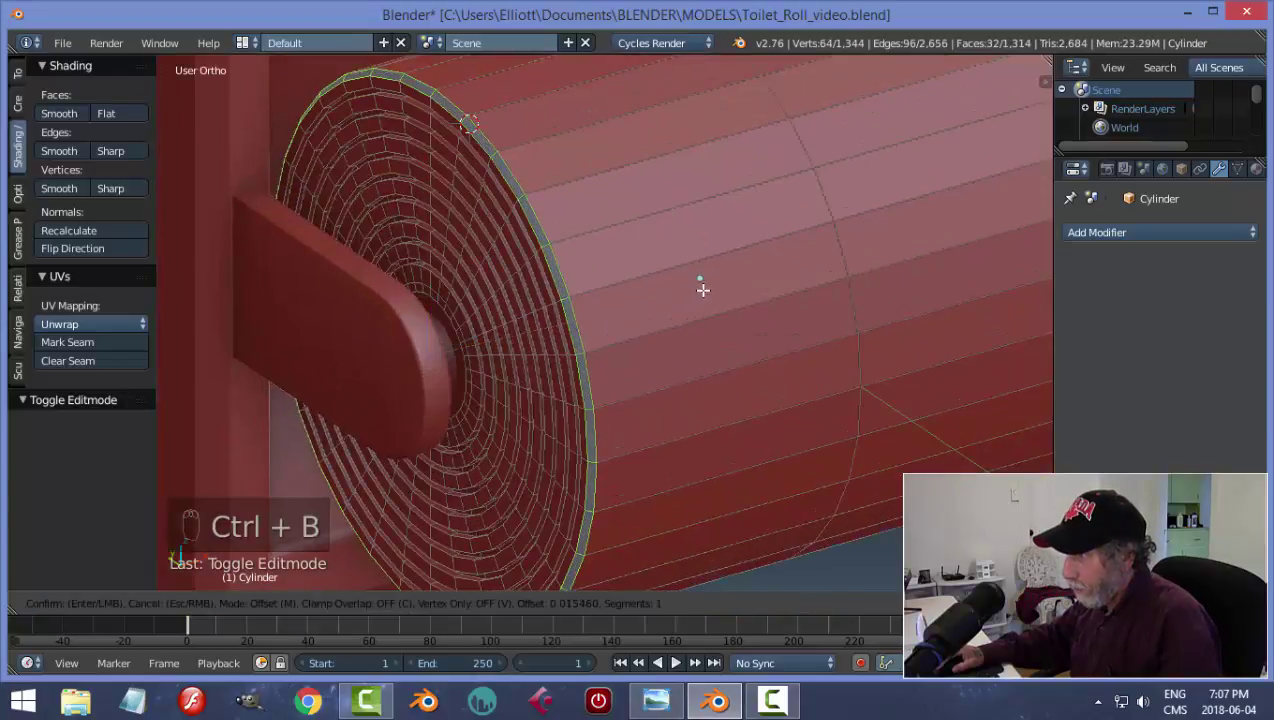
{"action": "scroll", "coordinate": [703, 290], "scroll_direction": "up", "scroll_amount": 3}
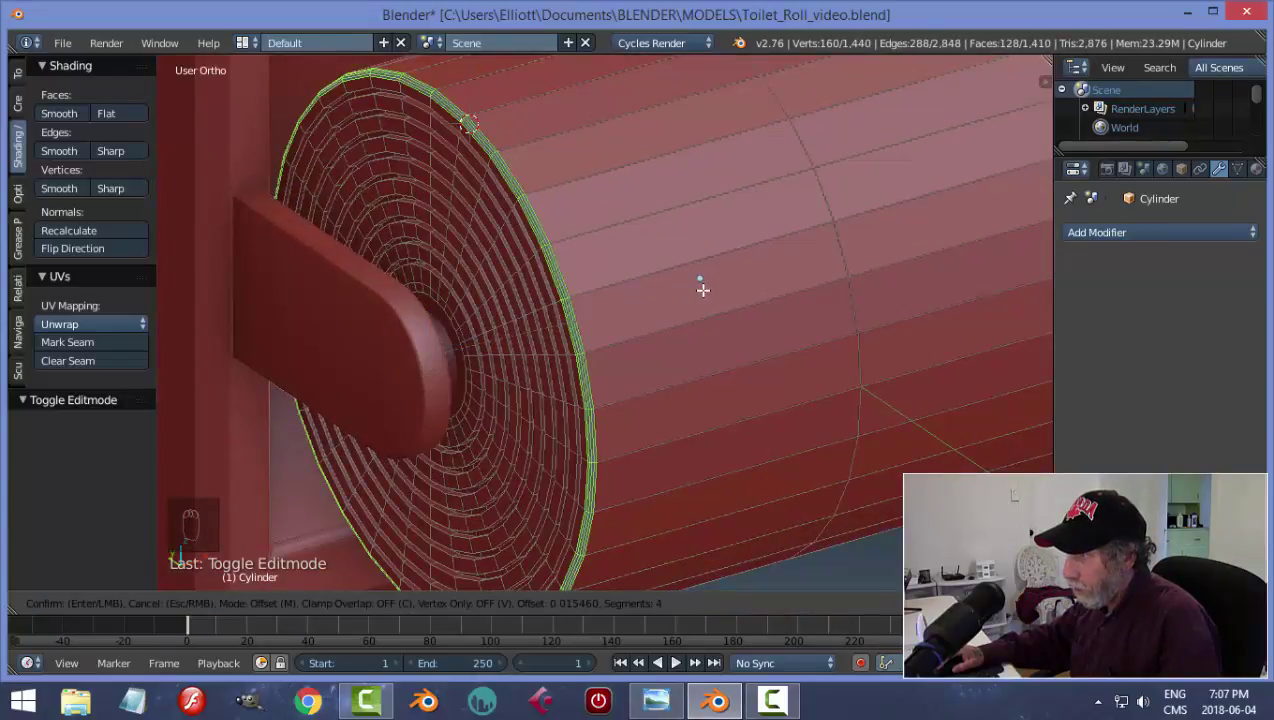
{"action": "left_click", "coordinate": [703, 290]}
{"action": "key", "text": "a"}
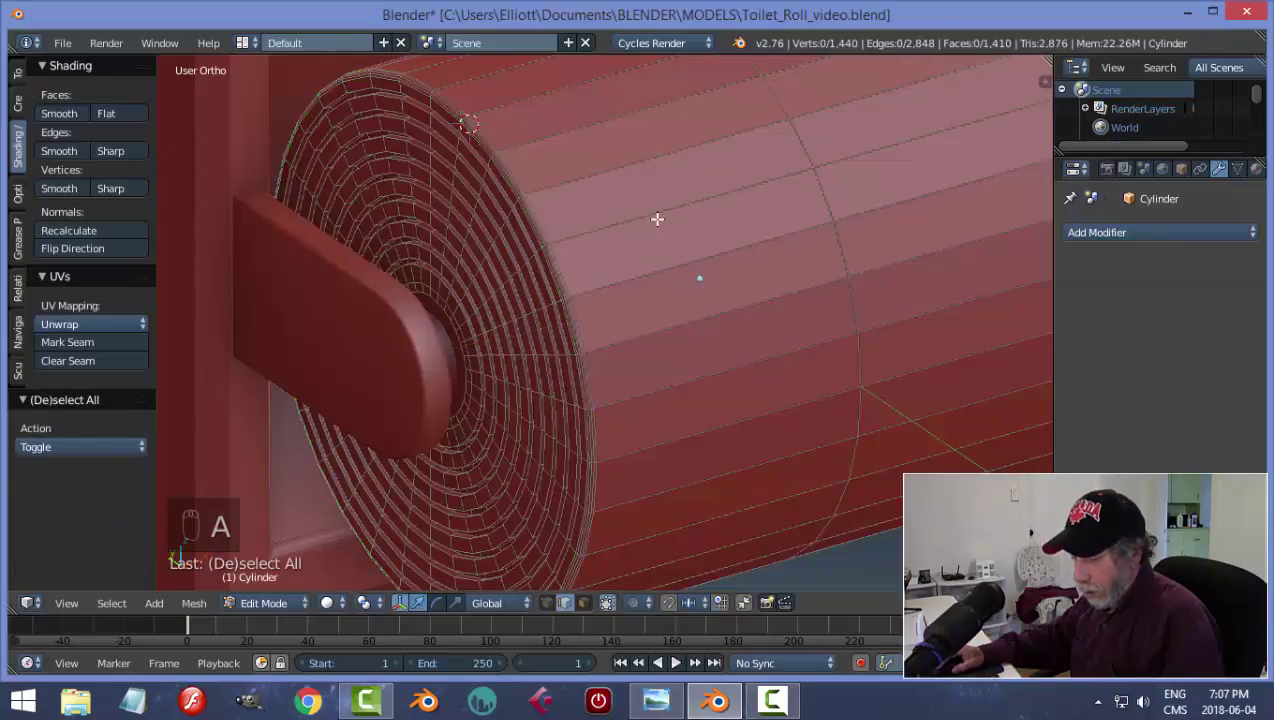
- Add a supporting edge loop around the roll's outer surface, slid about 0.93 towards the bevelled rim
{"action": "key", "text": "ctrl+r"}
{"action": "left_click", "coordinate": [657, 219]}
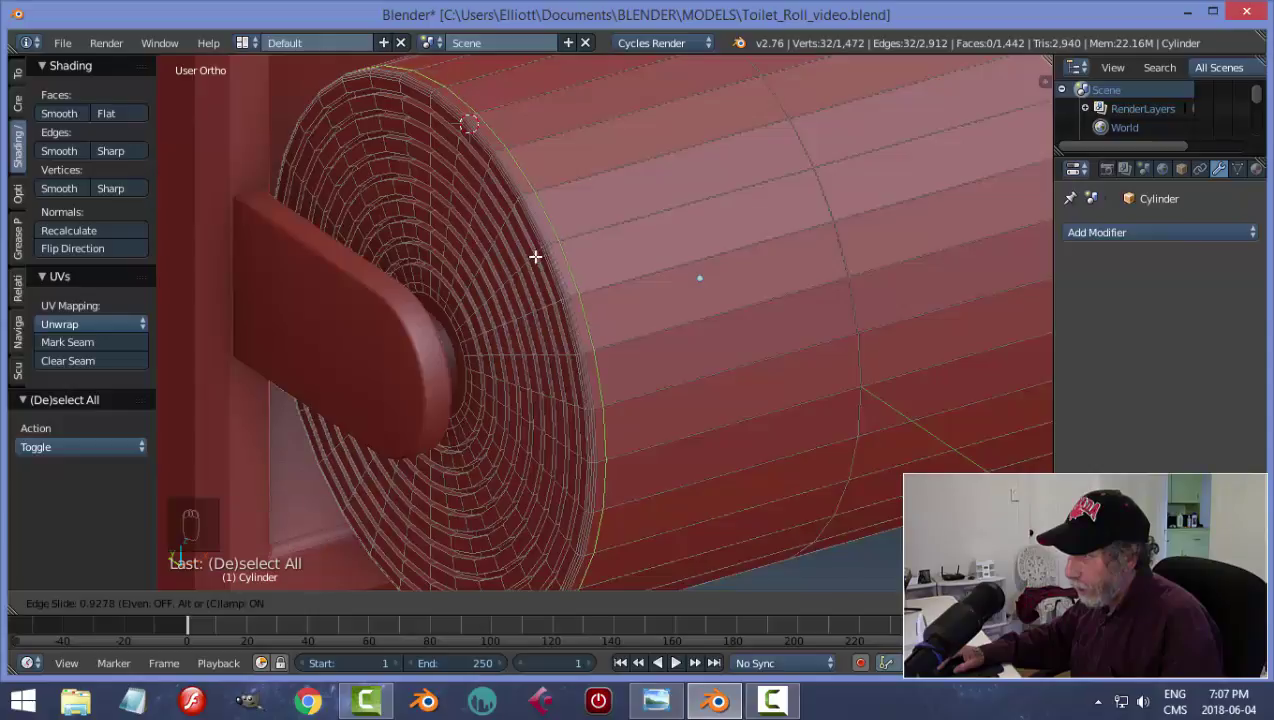
{"action": "left_click", "coordinate": [535, 257]}
{"action": "key", "text": "a"}
{"action": "key", "text": "Tab"}
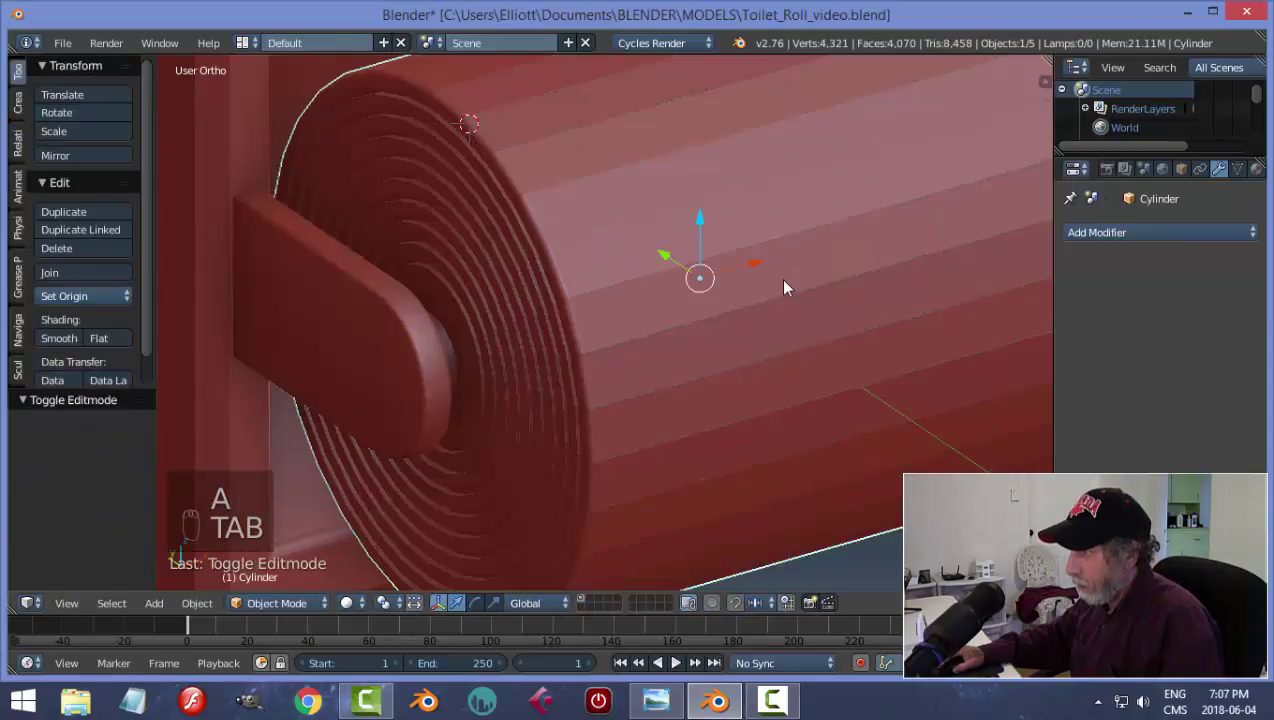
- Give the paper roll a Subdivision Surface modifier with view level 2 and smooth shading
{"action": "scroll", "coordinate": [790, 295], "scroll_direction": "down", "scroll_amount": 5}
{"action": "left_click", "coordinate": [1089, 233]}
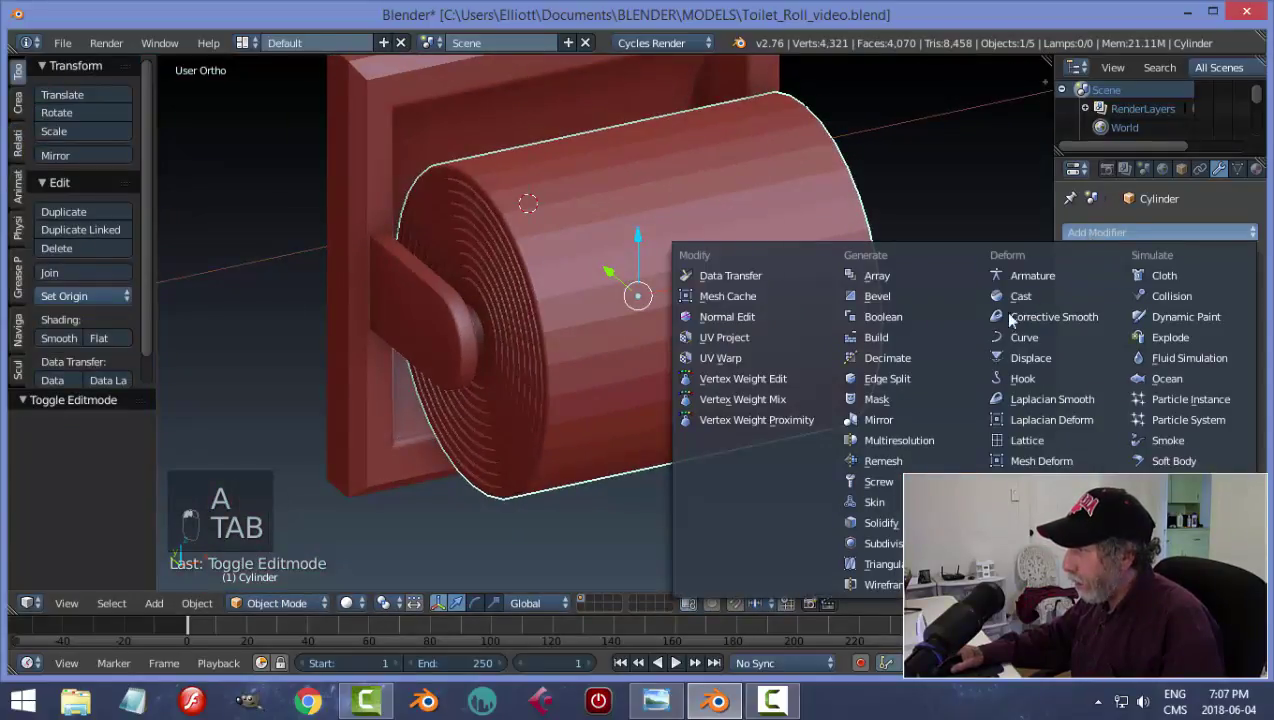
{"action": "left_click", "coordinate": [885, 543]}
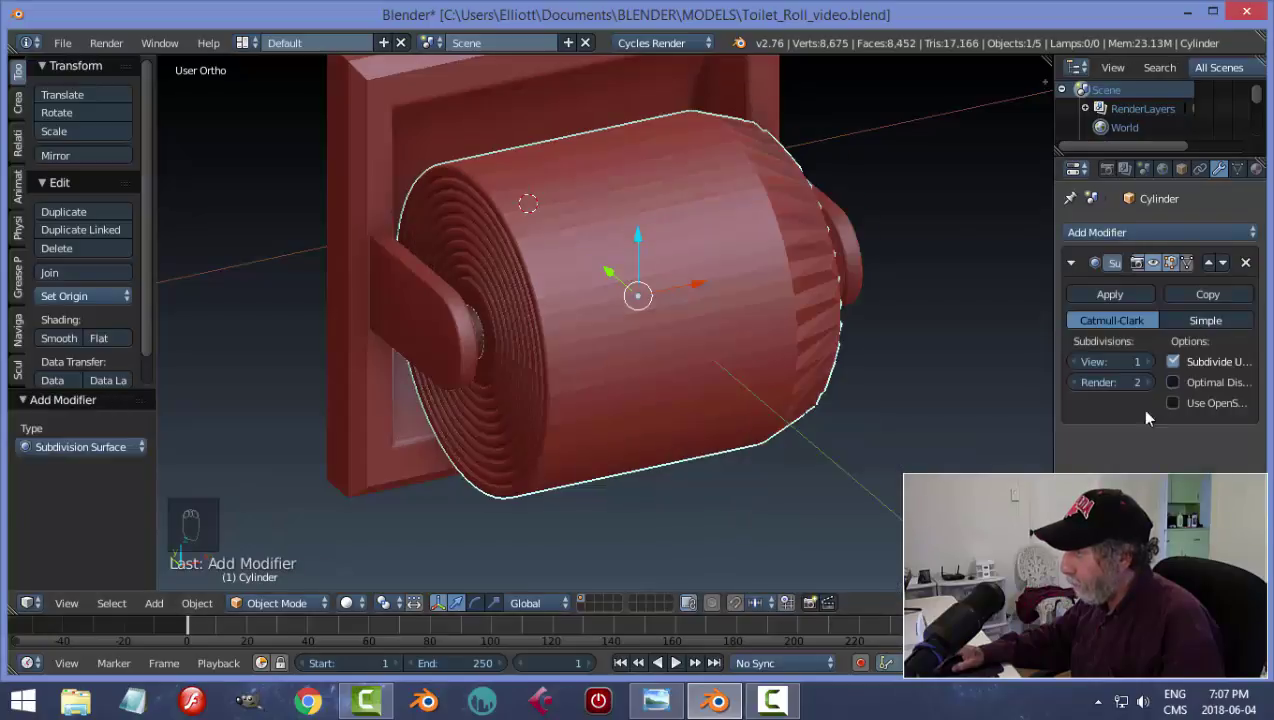
{"action": "left_click", "coordinate": [1145, 362]}
{"action": "left_click", "coordinate": [60, 339]}
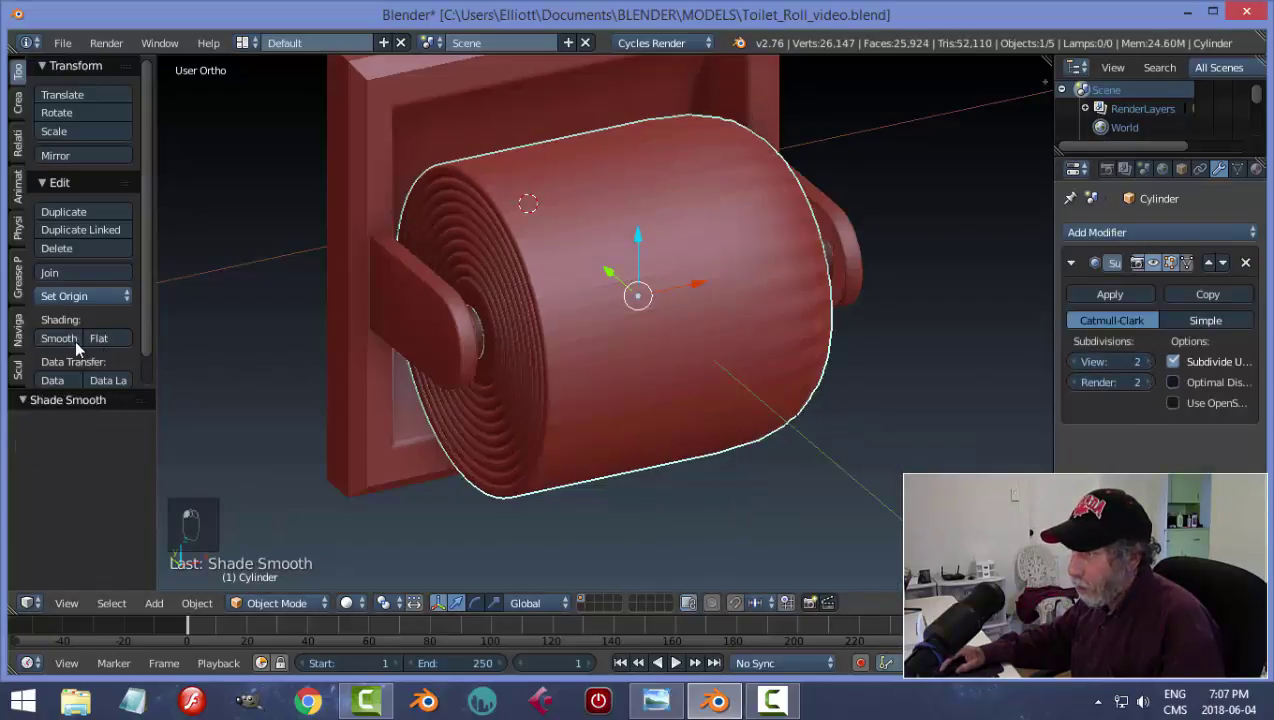
- Delete all faces of the paper roll's ungrooved half, on the positive X side of its centre
{"action": "middle_click_drag", "start_coordinate": [557, 354], "coordinate": [592, 330]}
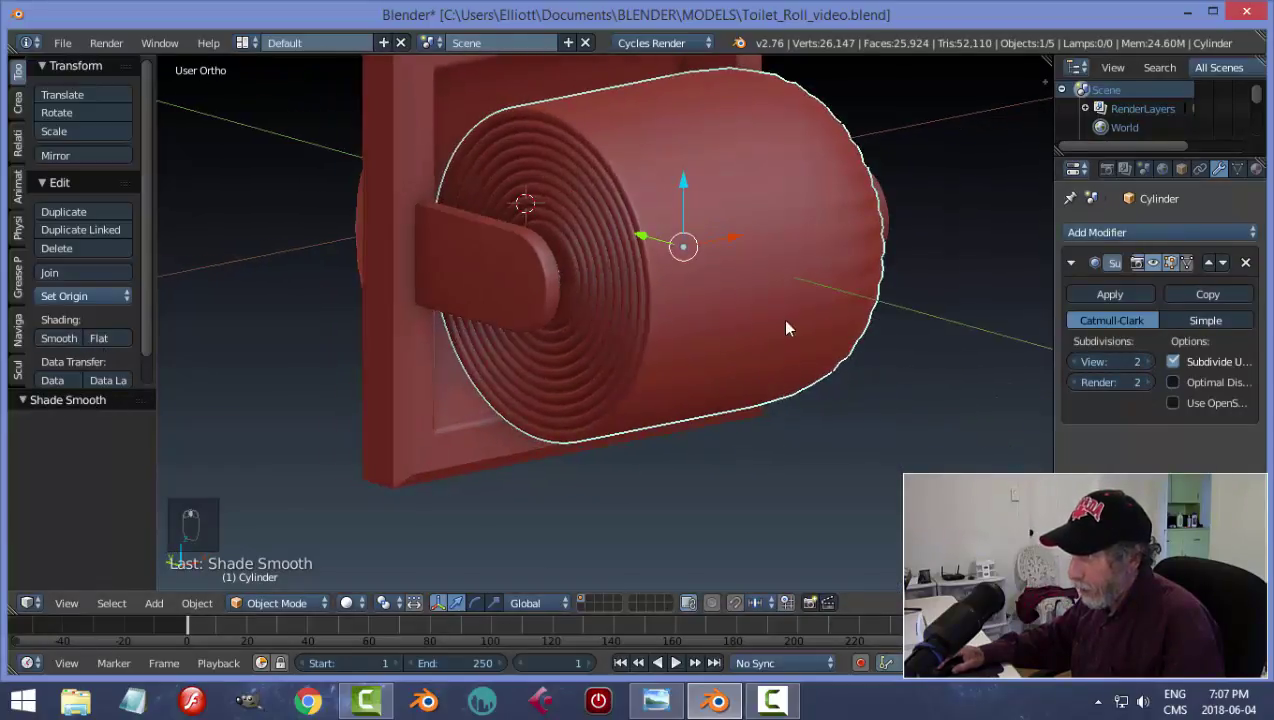
{"action": "scroll", "coordinate": [786, 322], "scroll_direction": "down", "scroll_amount": 2}
{"action": "middle_click_drag", "start_coordinate": [786, 322], "coordinate": [697, 318]}
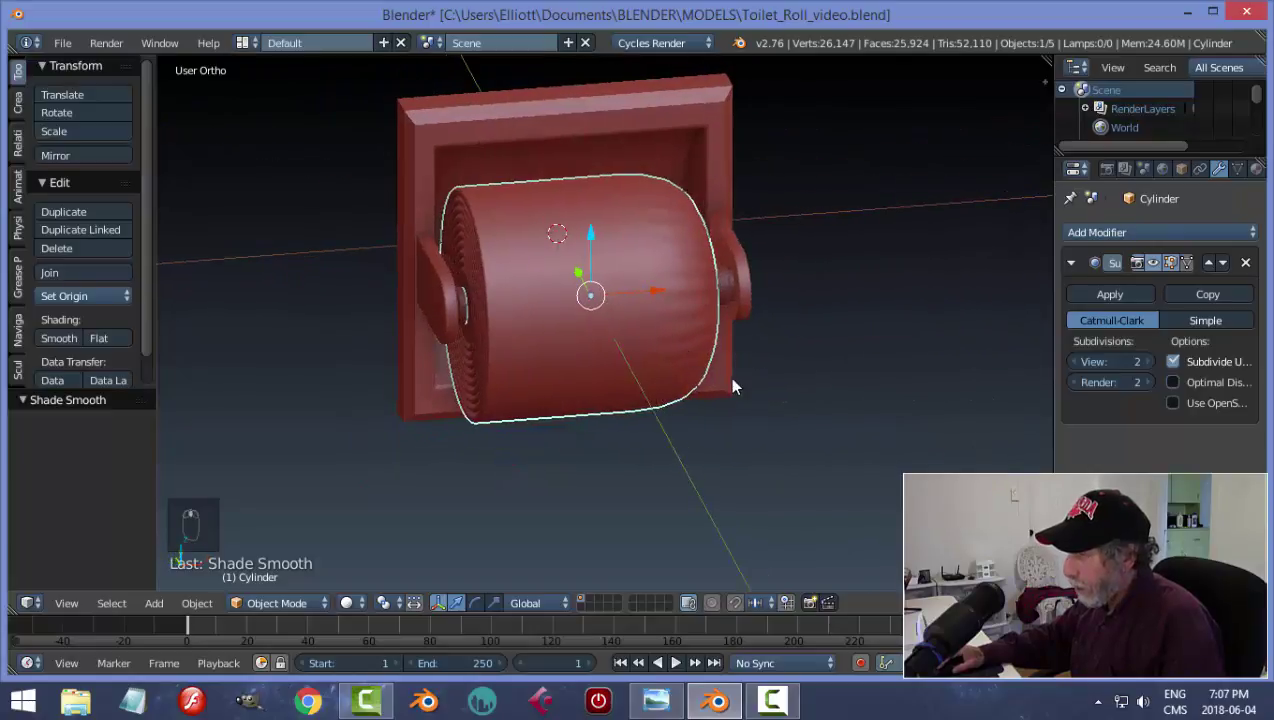
{"action": "key", "text": "KP_1"}
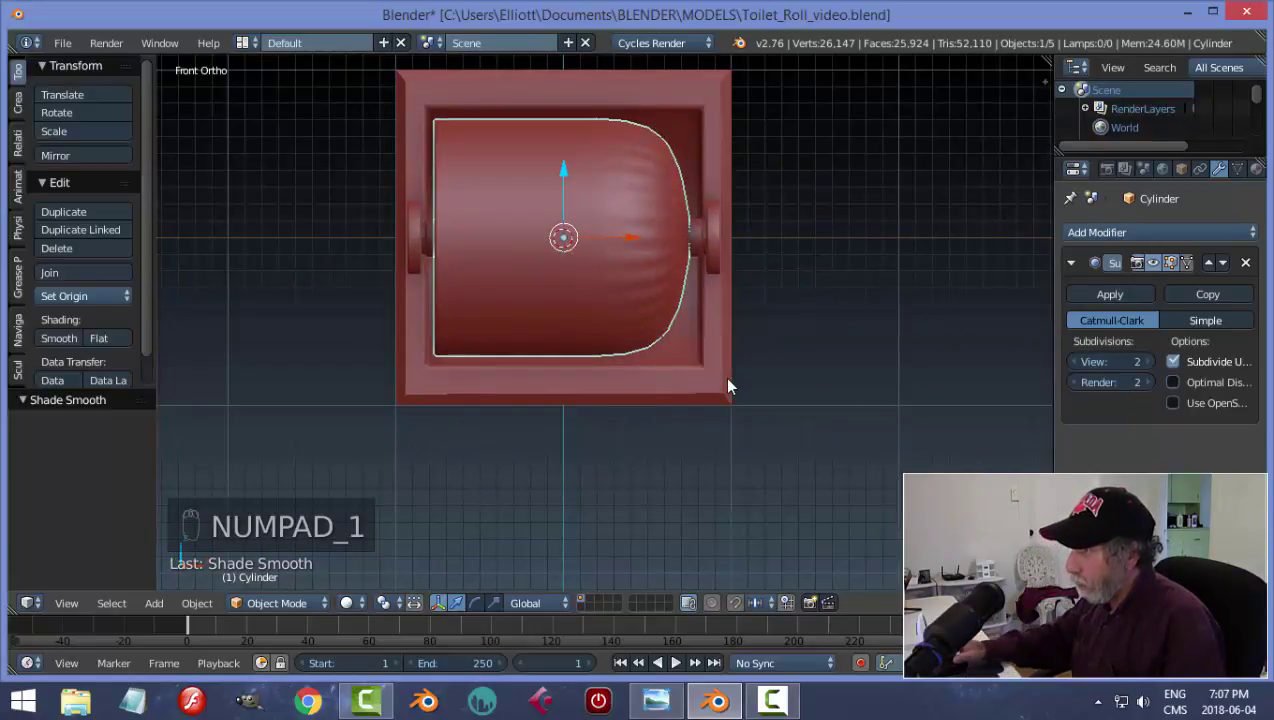
{"action": "key", "text": "Tab"}
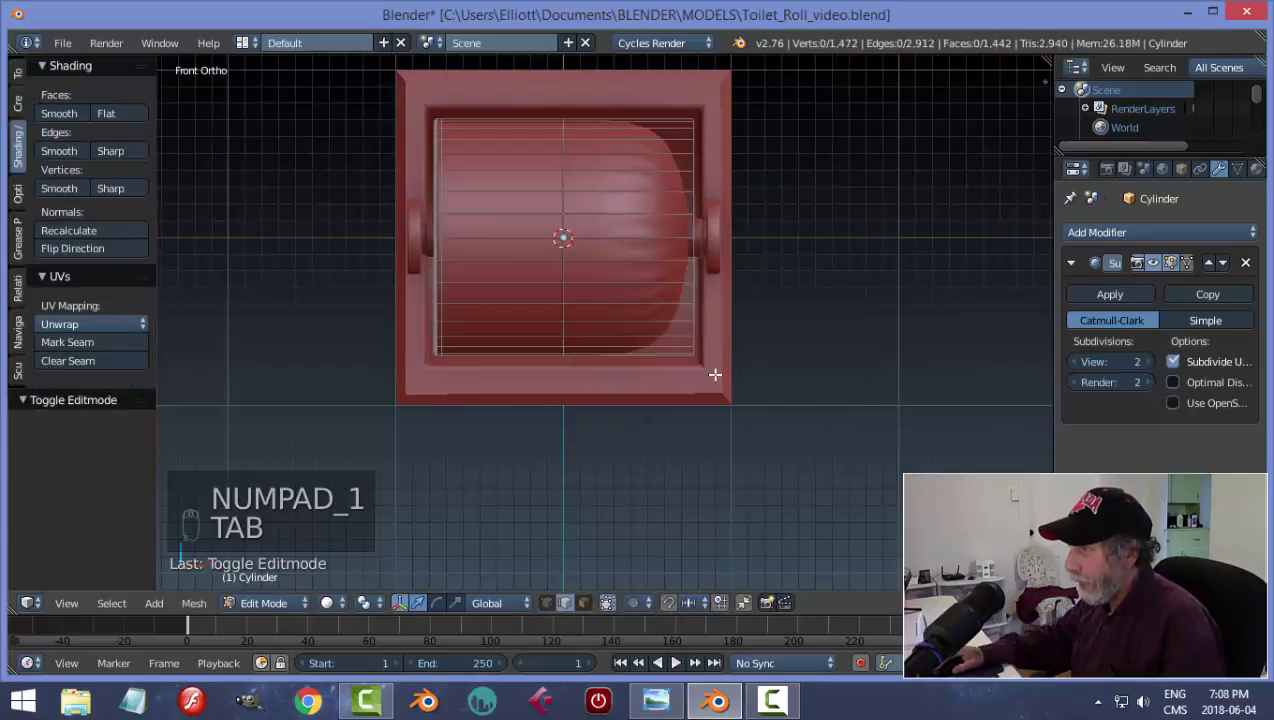
{"action": "key", "text": "z"}
{"action": "left_click", "coordinate": [728, 375]}
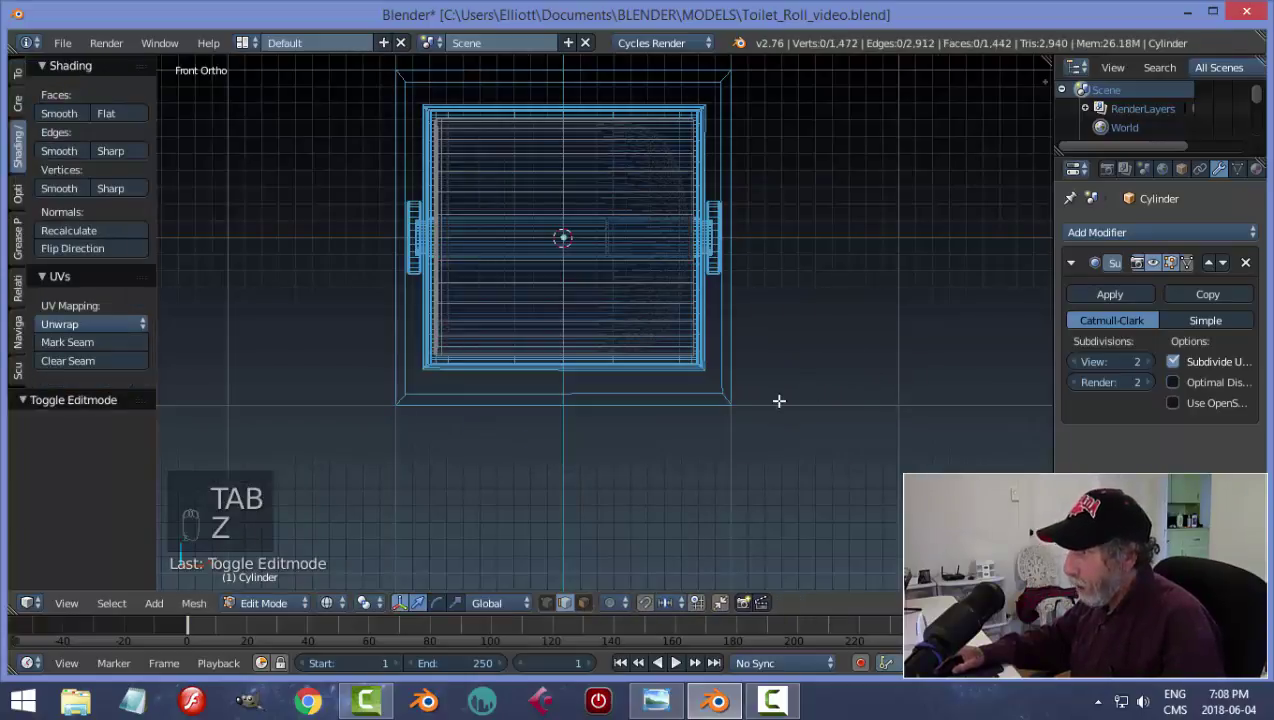
{"action": "key", "text": "ctrl+Tab"}
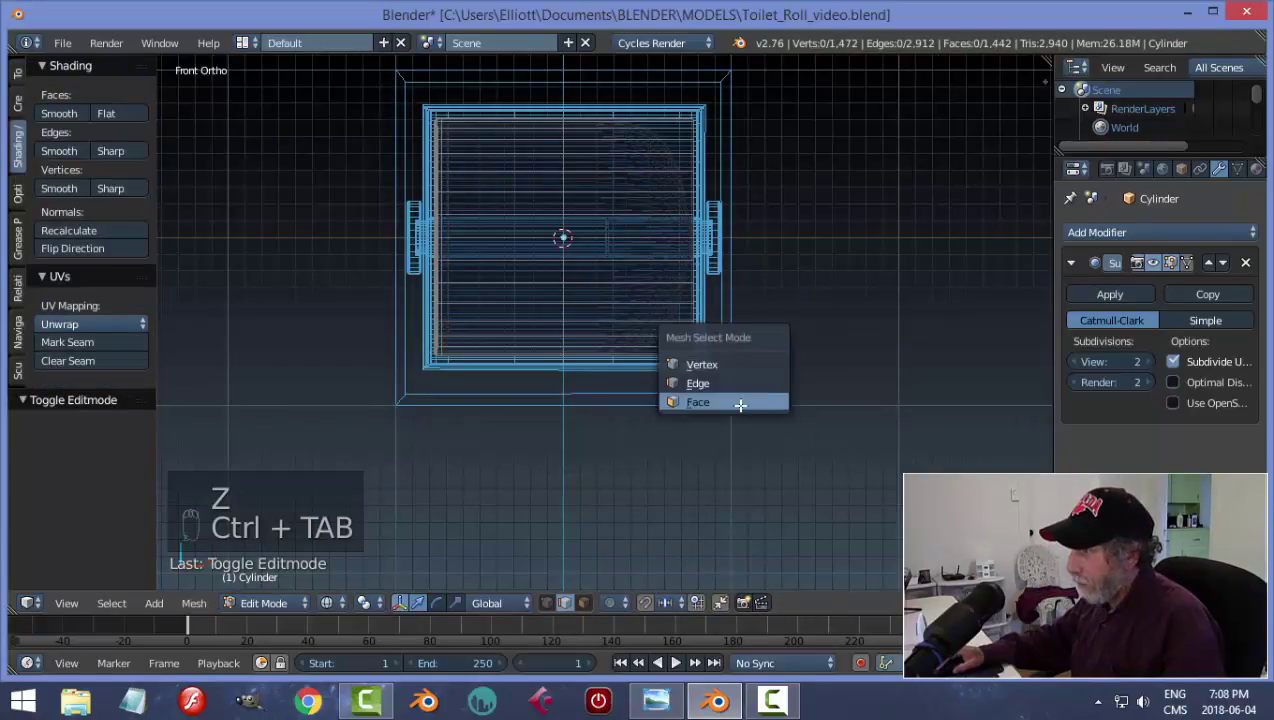
{"action": "left_click", "coordinate": [740, 404]}
{"action": "key", "text": "b"}
{"action": "left_click_drag", "start_coordinate": [833, 474], "coordinate": [573, 89]}
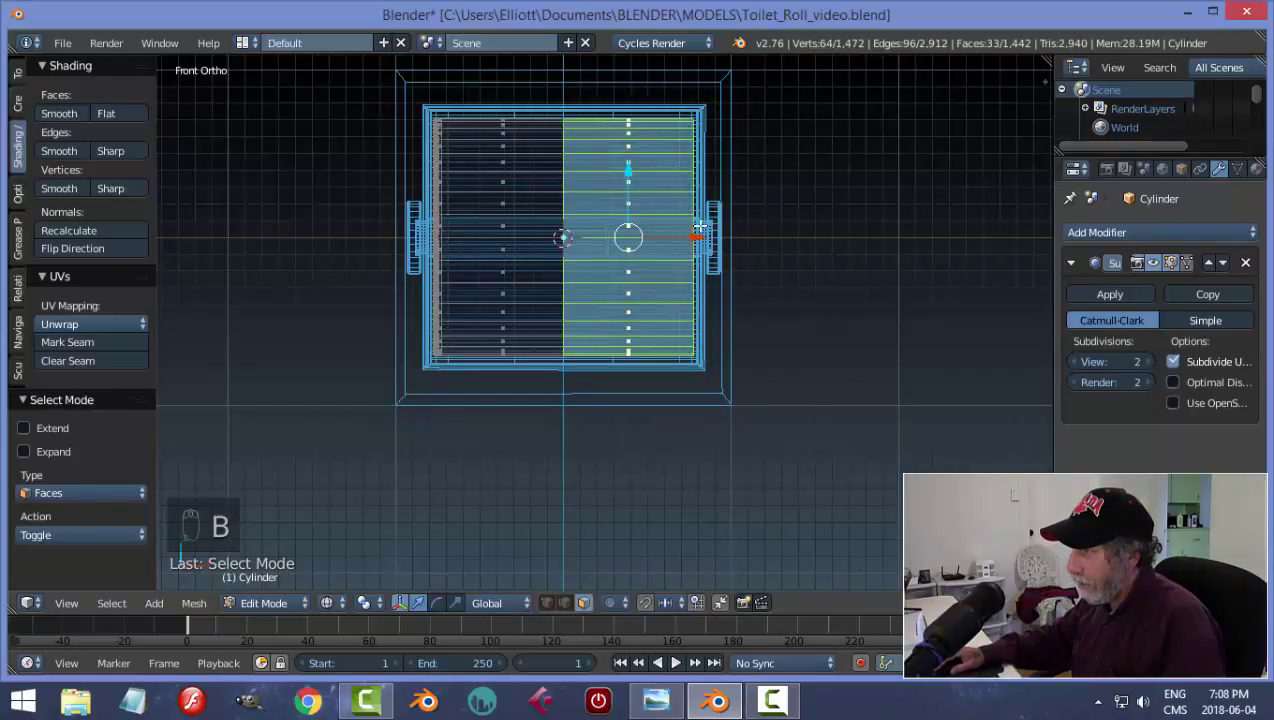
{"action": "key", "text": "x"}
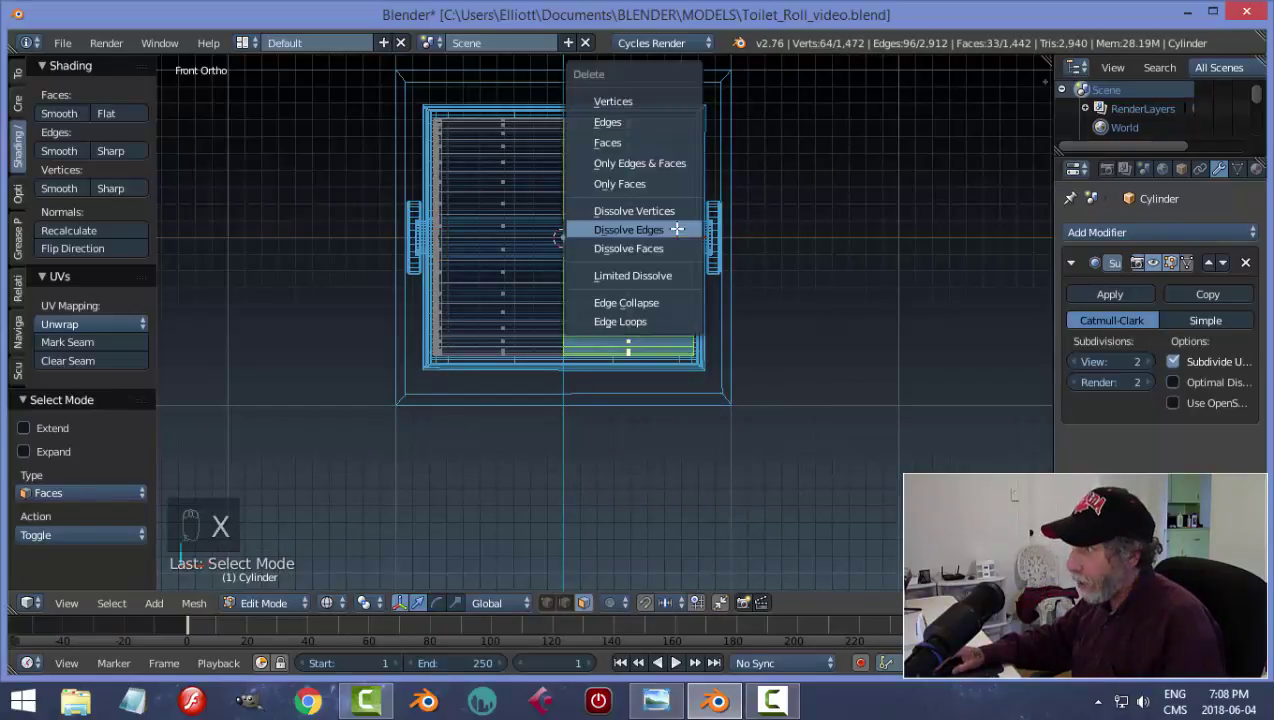
{"action": "left_click", "coordinate": [676, 145]}
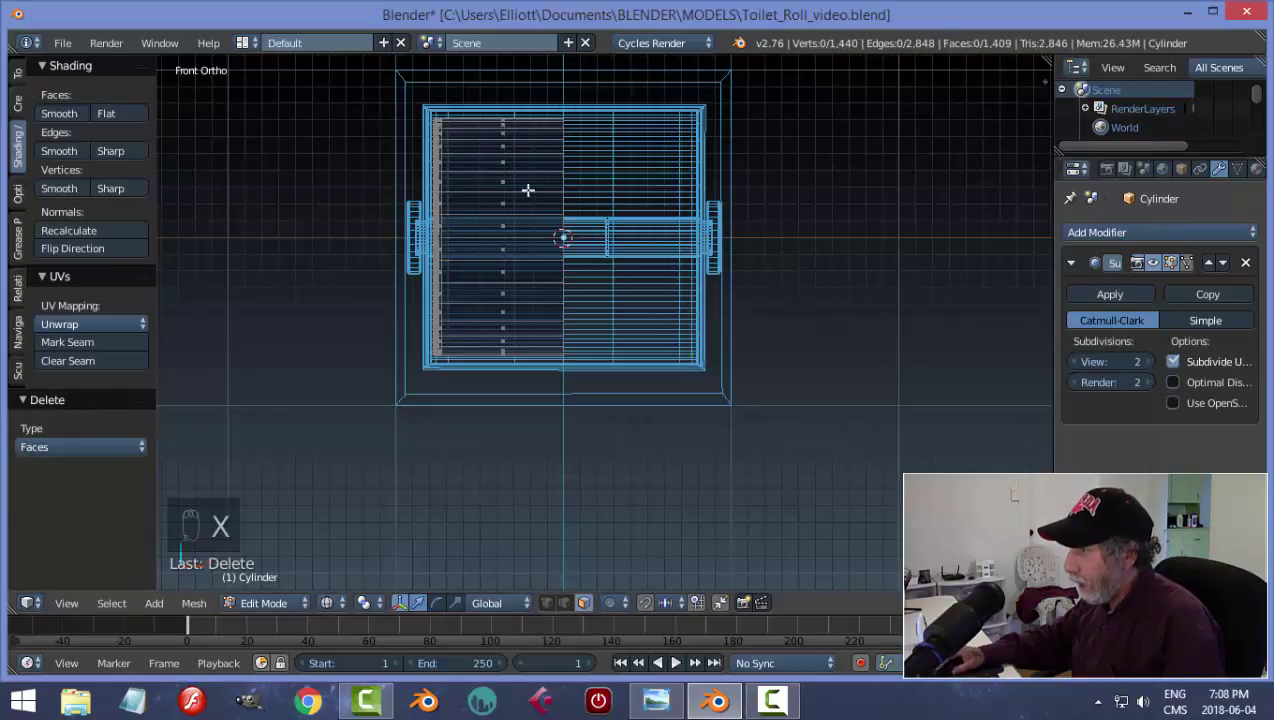
- Mirror the remaining grooved half across the roll's centre with a Mirror modifier and apply the modifier in Object Mode
{"action": "left_click", "coordinate": [1100, 233]}
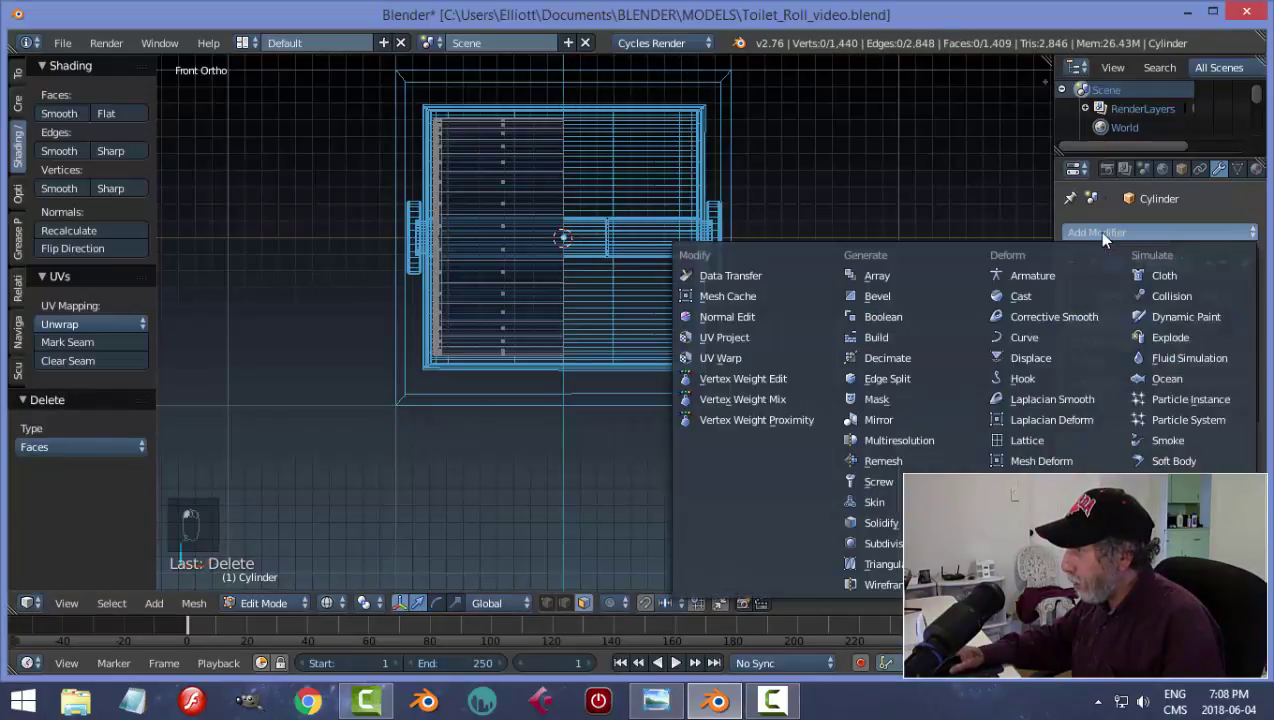
{"action": "left_click", "coordinate": [905, 418]}
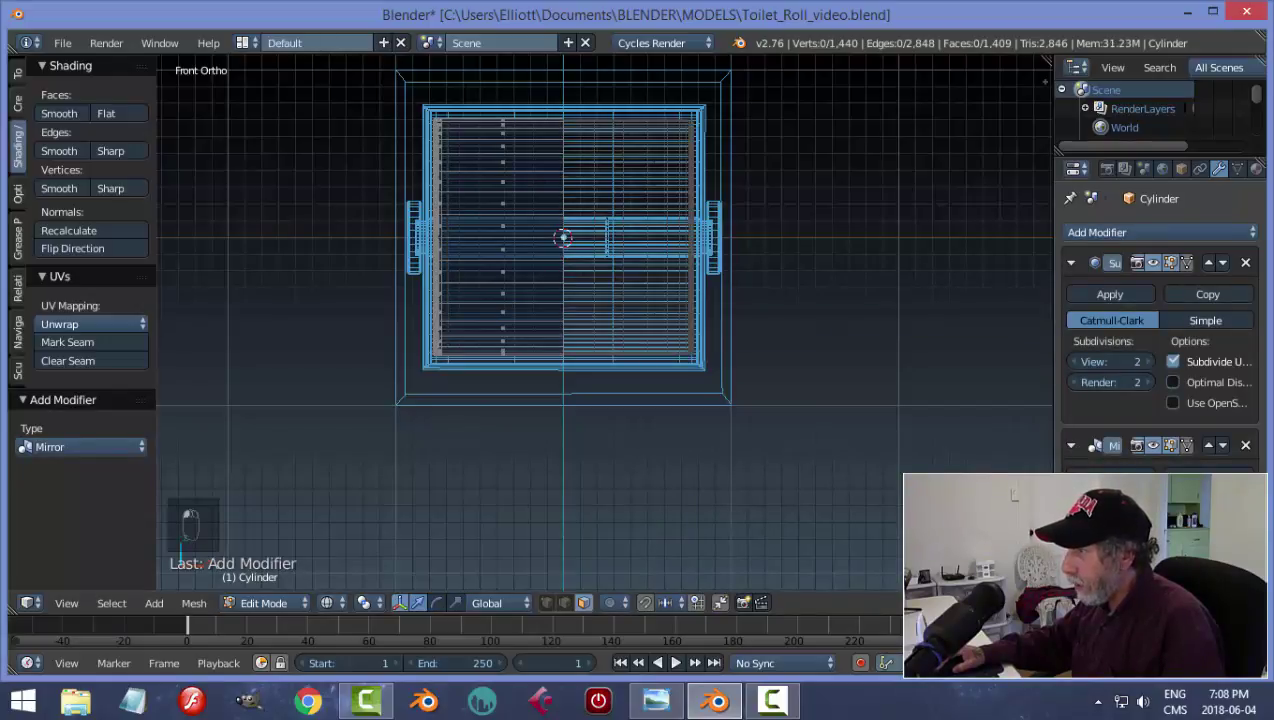
{"action": "middle_click_drag", "start_coordinate": [822, 378], "coordinate": [875, 407]}
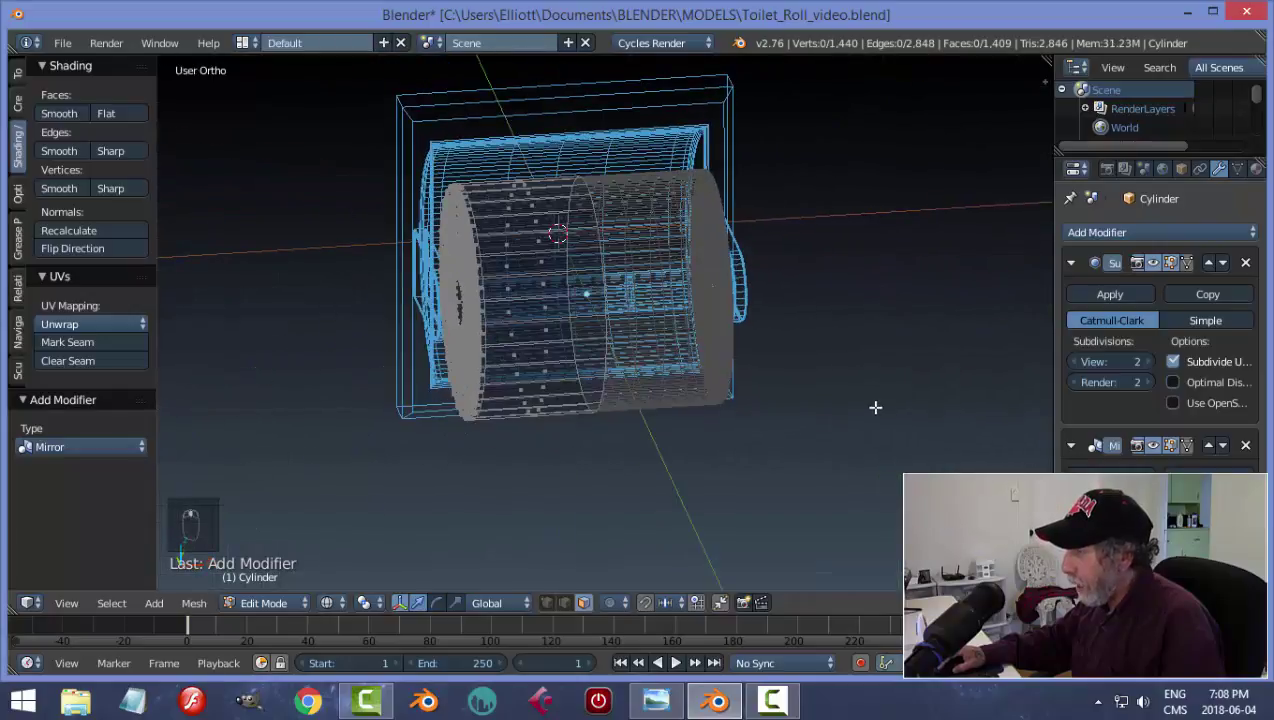
{"action": "key", "text": "Tab"}
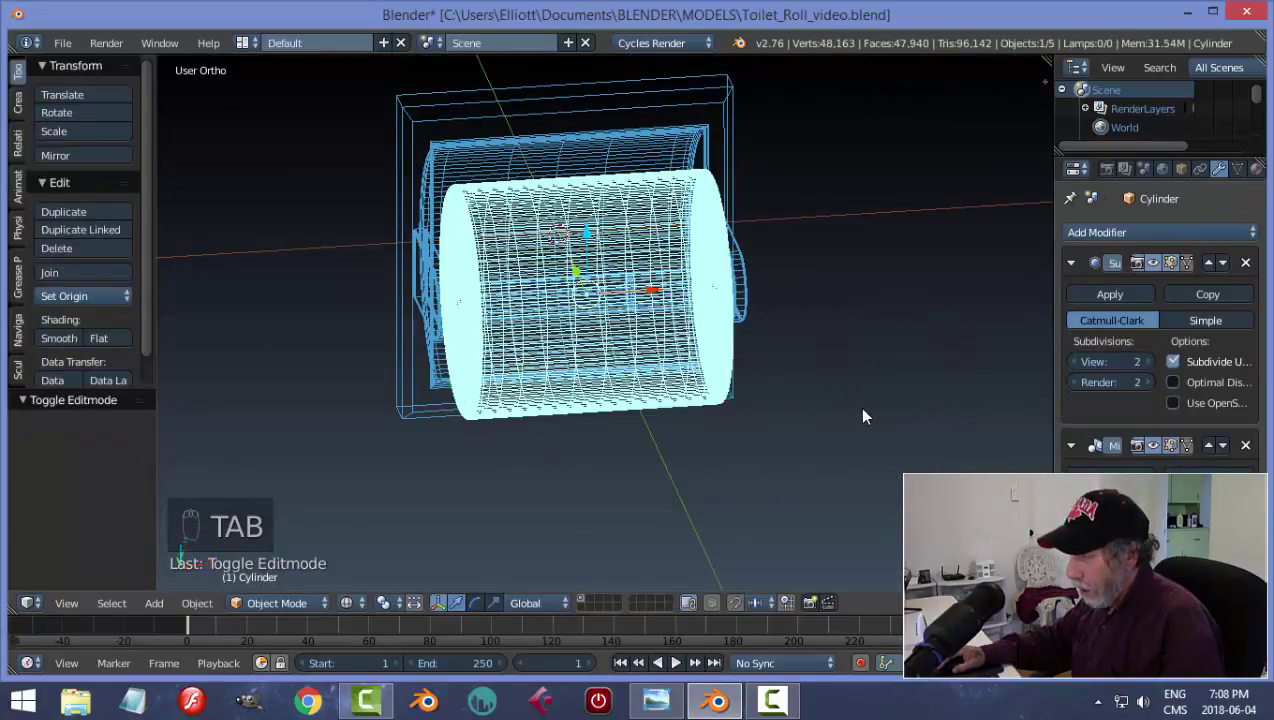
{"action": "key", "text": "z"}
{"action": "left_click", "coordinate": [858, 518]}
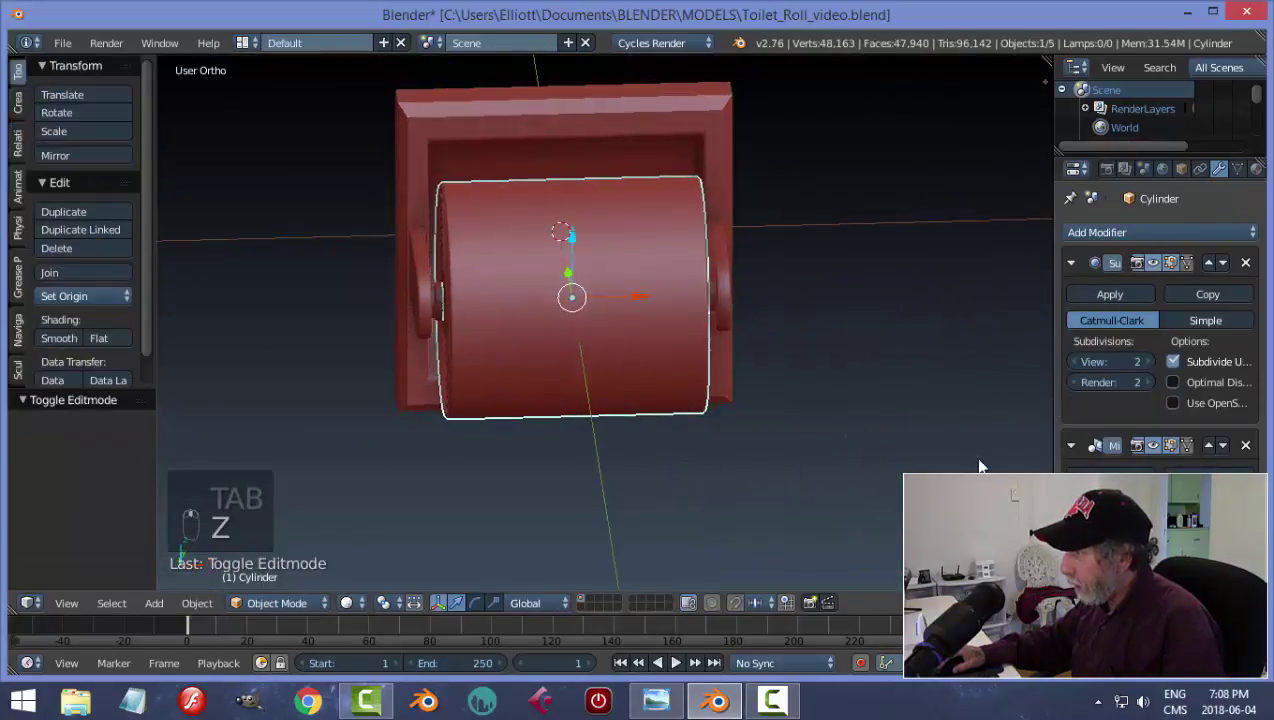
{"action": "left_click", "coordinate": [1110, 477]}
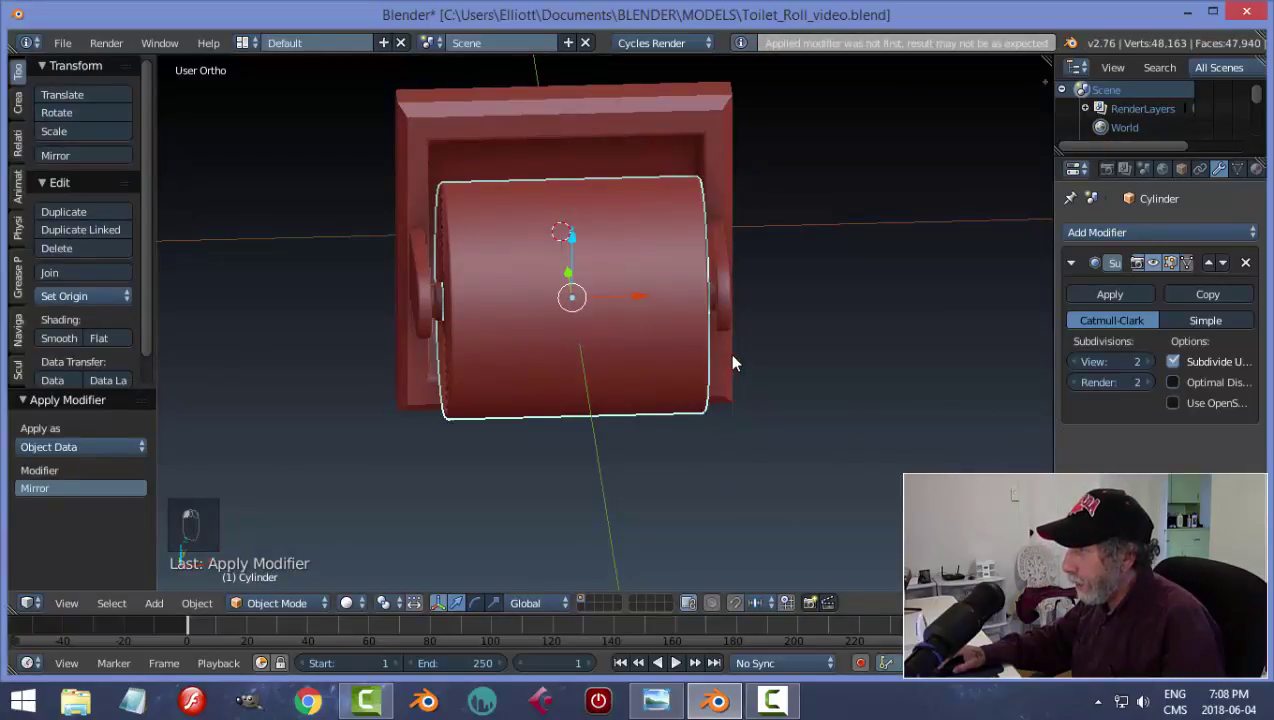
- Dissolve the edge loop around the middle of the mirrored paper roll and return to Object Mode
{"action": "middle_click_drag", "start_coordinate": [729, 353], "coordinate": [650, 318]}
{"action": "key", "text": "Tab"}
{"action": "left_click", "coordinate": [740, 308]}
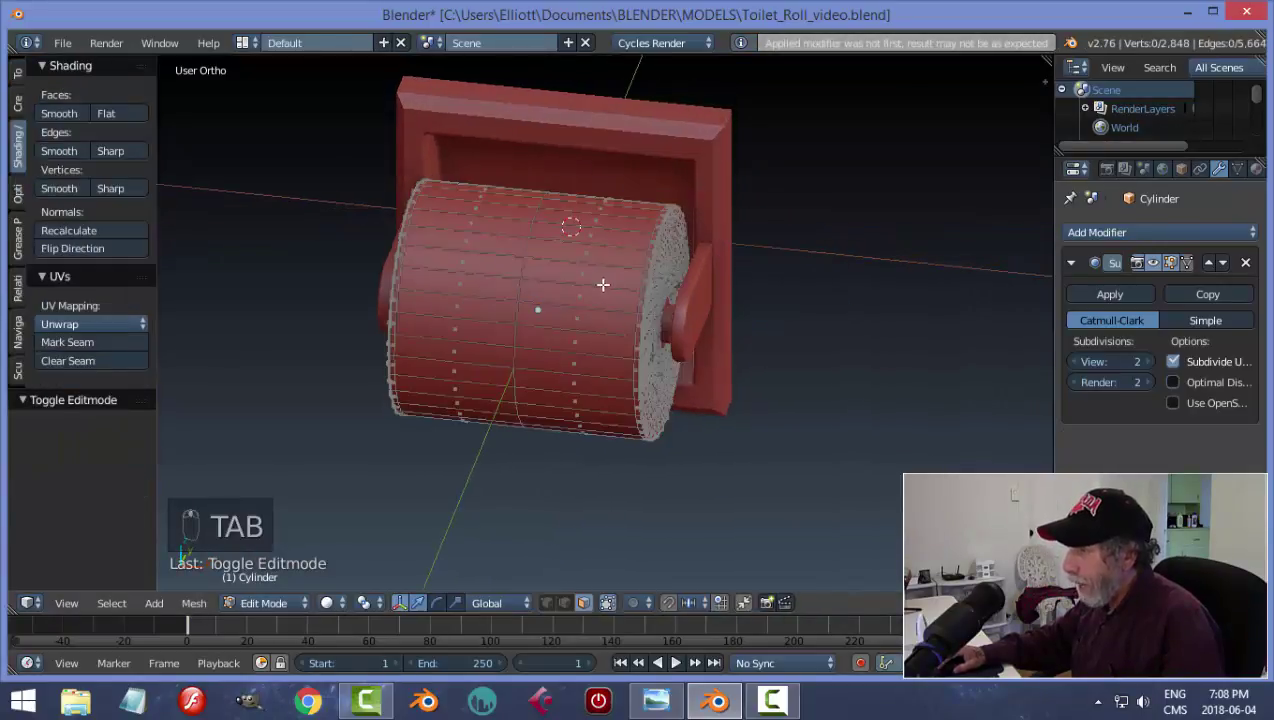
{"action": "scroll", "coordinate": [514, 261], "scroll_direction": "up", "scroll_amount": 3}
{"action": "key", "text": "ctrl+Tab"}
{"action": "left_click", "coordinate": [466, 234]}
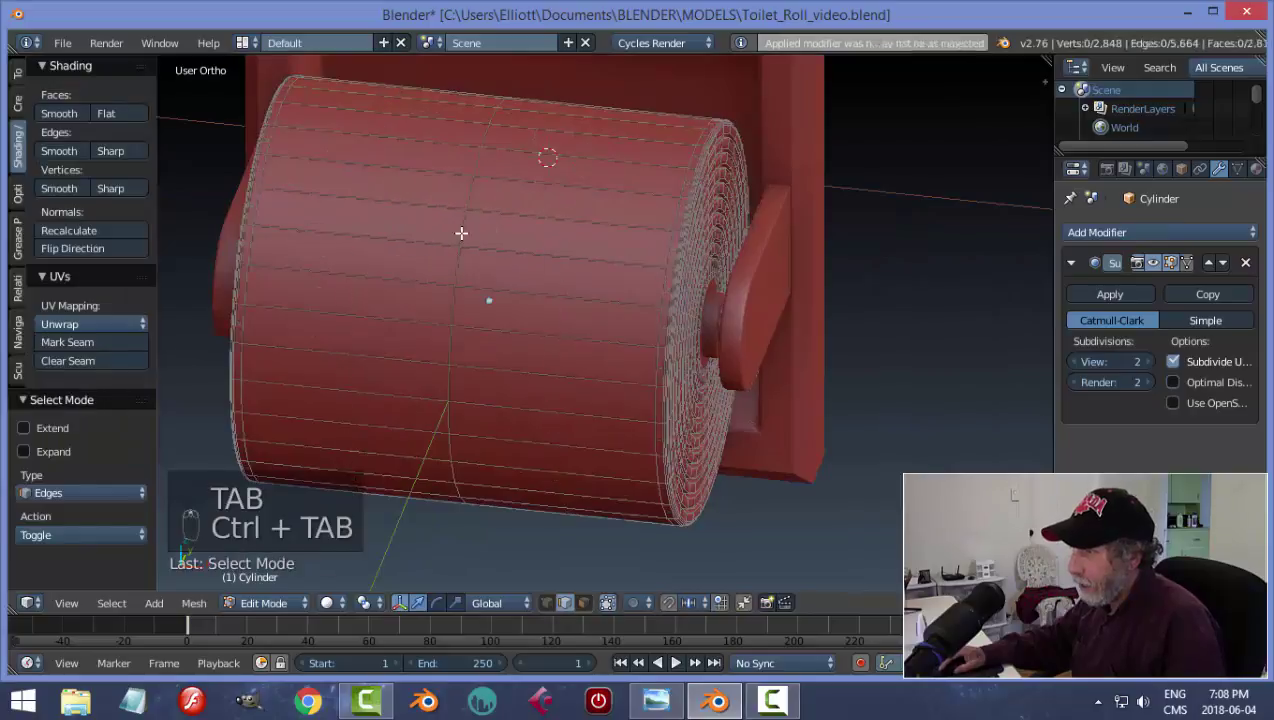
{"action": "right_click", "coordinate": [462, 230], "text": "alt"}
{"action": "key", "text": "x"}
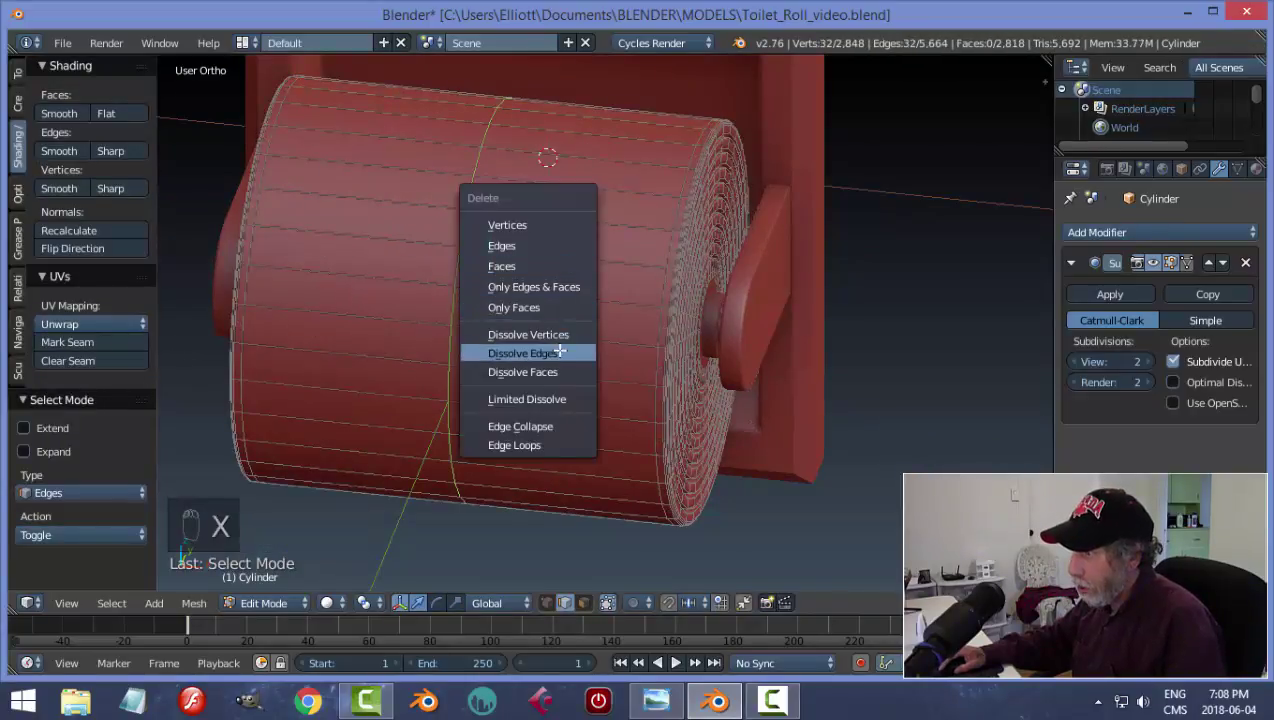
{"action": "left_click", "coordinate": [560, 352]}
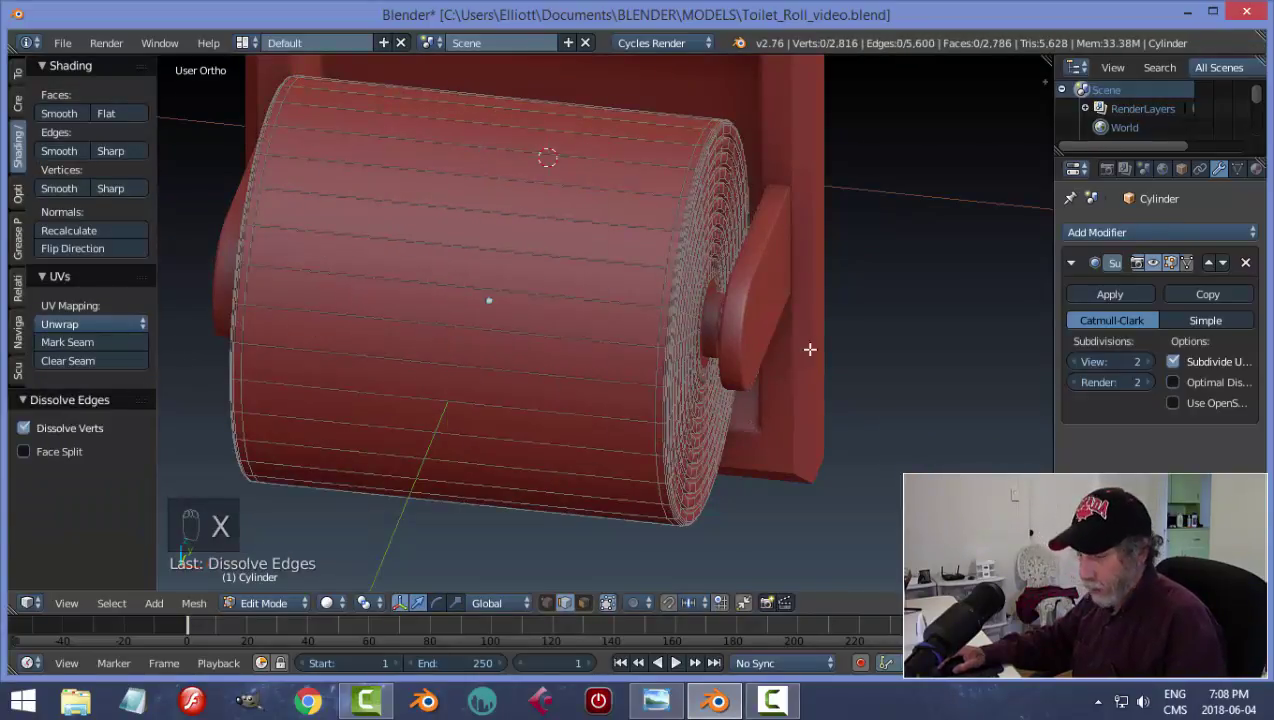
{"action": "key", "text": "a"}
{"action": "key", "text": "Tab"}
- Deselect everything and save the model over the existing Toilet_Roll_video.blend file
{"action": "left_click", "coordinate": [623, 350]}
{"action": "middle_click_drag", "start_coordinate": [623, 350], "coordinate": [680, 280]}
{"action": "key", "text": "a"}
{"action": "key", "text": "a"}
{"action": "scroll", "coordinate": [731, 293], "scroll_direction": "down", "scroll_amount": 3}
{"action": "key", "text": "ctrl+s"}
{"action": "left_click", "coordinate": [646, 290]}
- Select the round centre faces on both ends of the paper roll and join them with Bridge Edge Loops to form the core hole
{"action": "scroll", "coordinate": [715, 306], "scroll_direction": "up", "scroll_amount": 4}
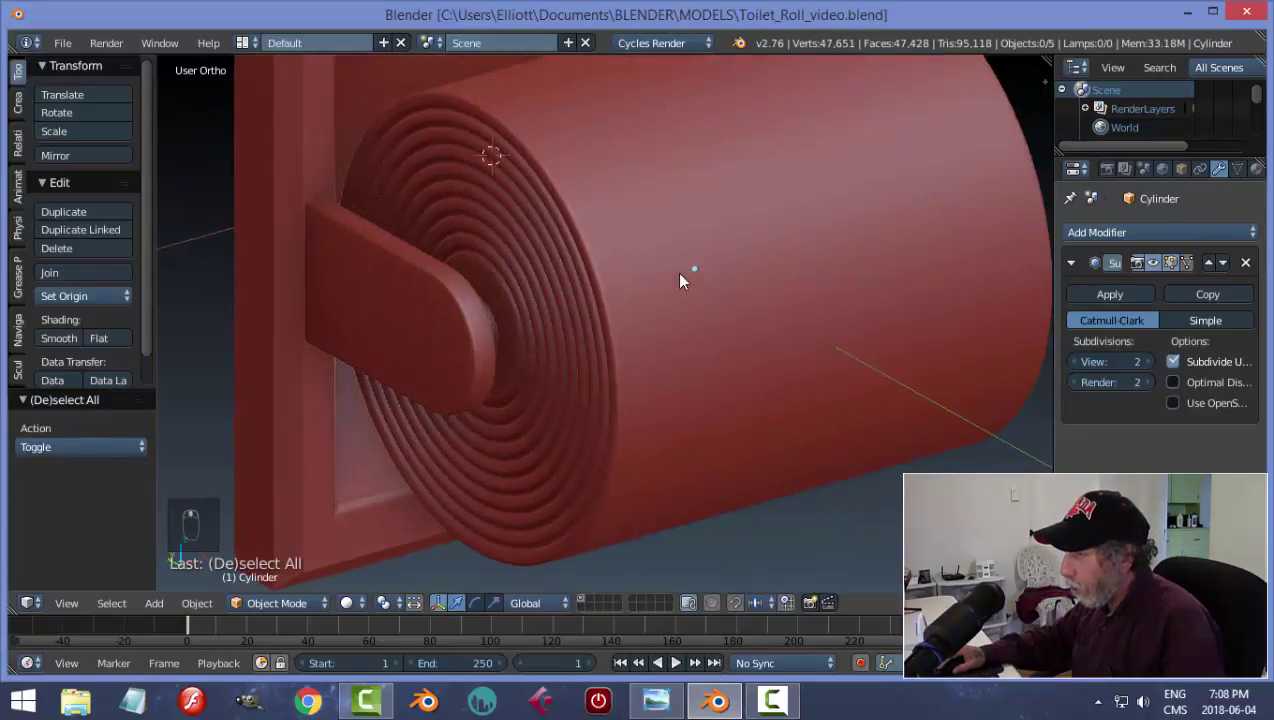
{"action": "right_click", "coordinate": [512, 320]}
{"action": "key", "text": "Tab"}
{"action": "scroll", "coordinate": [549, 329], "scroll_direction": "up", "scroll_amount": 3}
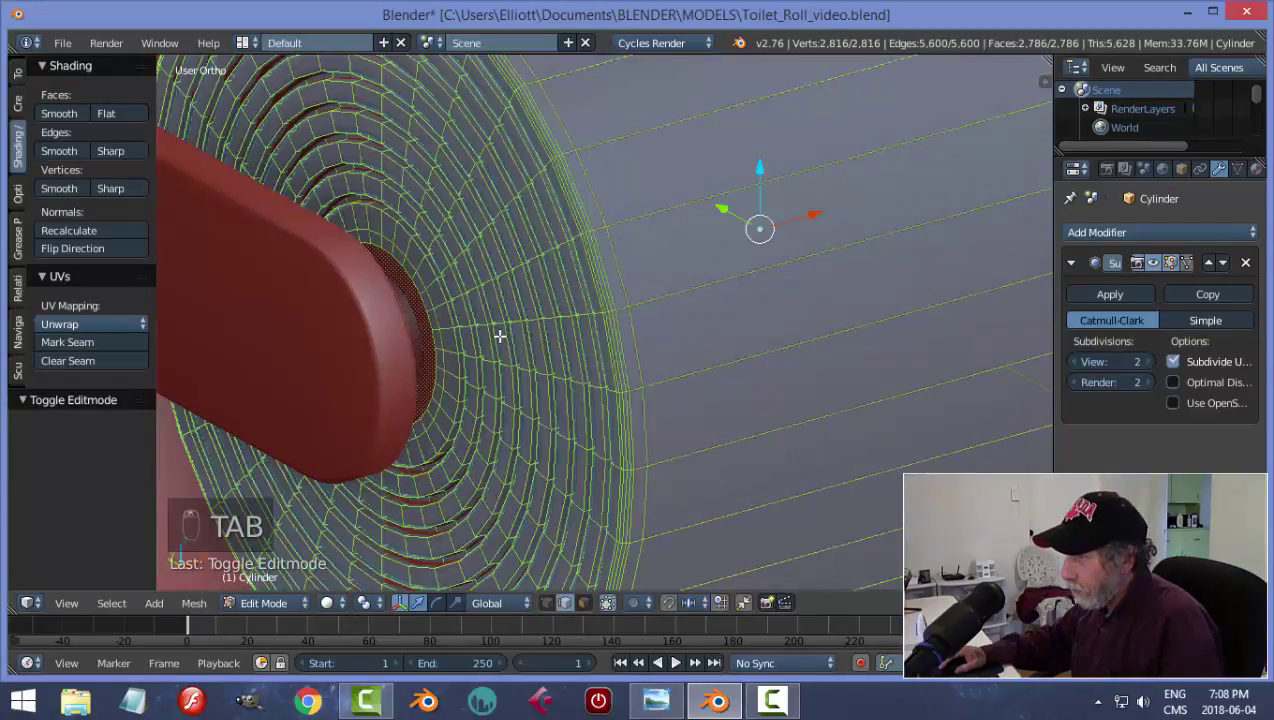
{"action": "key", "text": "a"}
{"action": "key", "text": "a"}
{"action": "scroll", "coordinate": [499, 336], "scroll_direction": "up", "scroll_amount": 5}
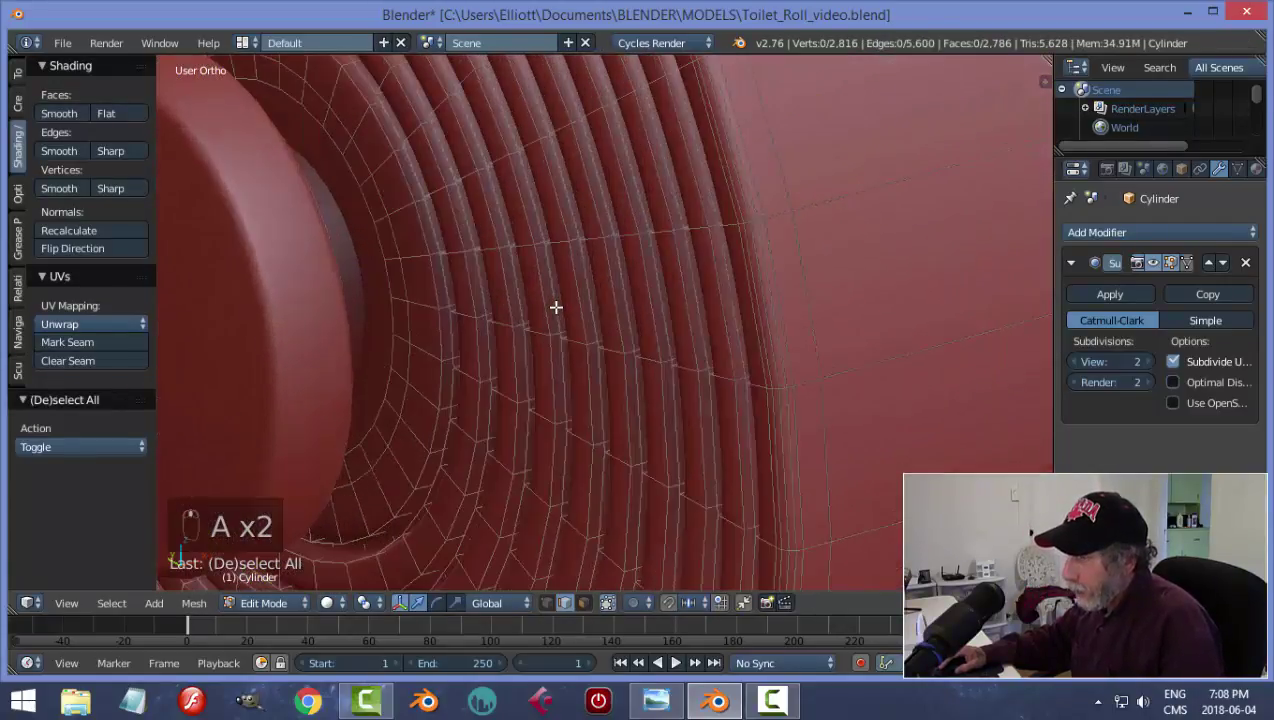
{"action": "key", "text": "ctrl+Tab"}
{"action": "left_click", "coordinate": [419, 306]}
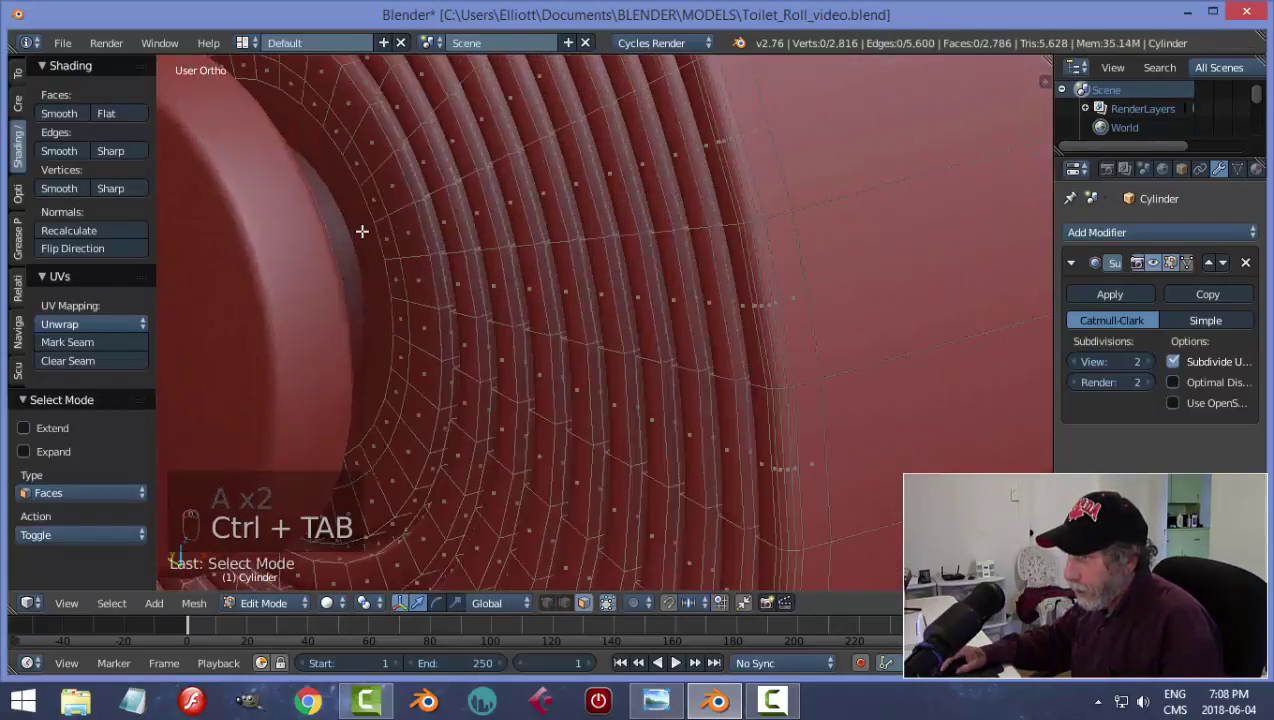
{"action": "right_click", "coordinate": [355, 160], "text": "alt"}
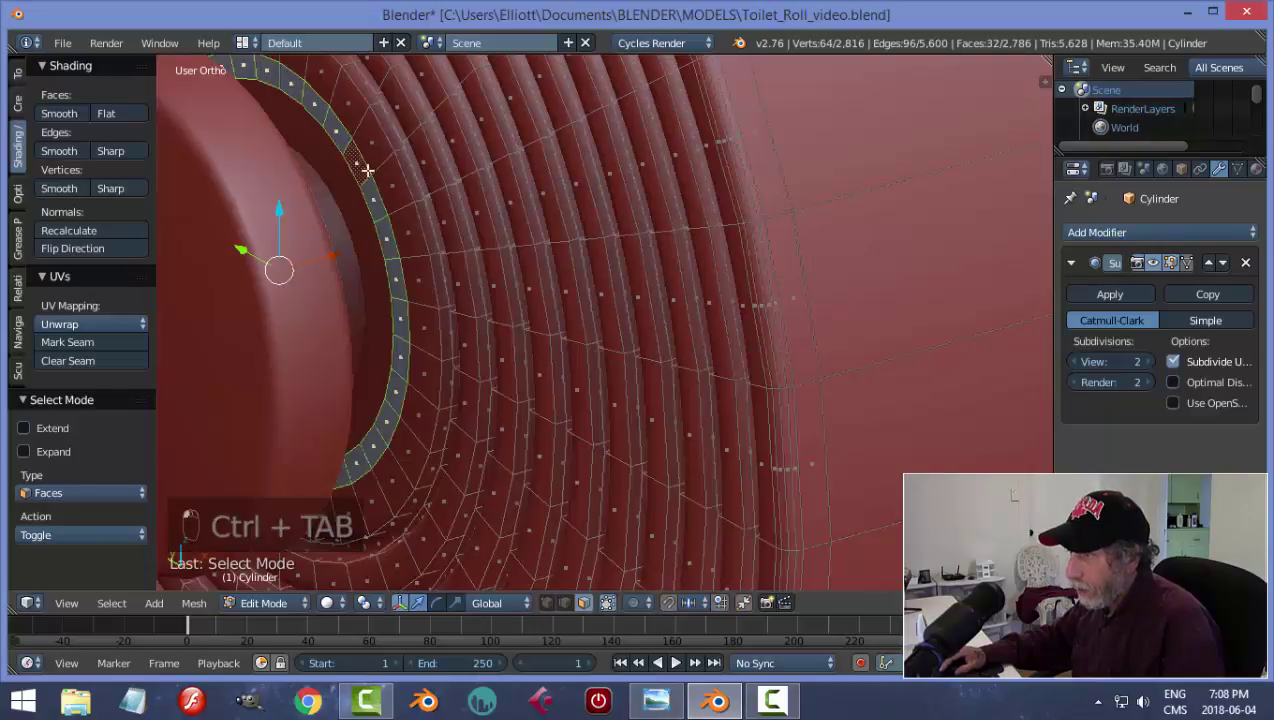
{"action": "key", "text": "a"}
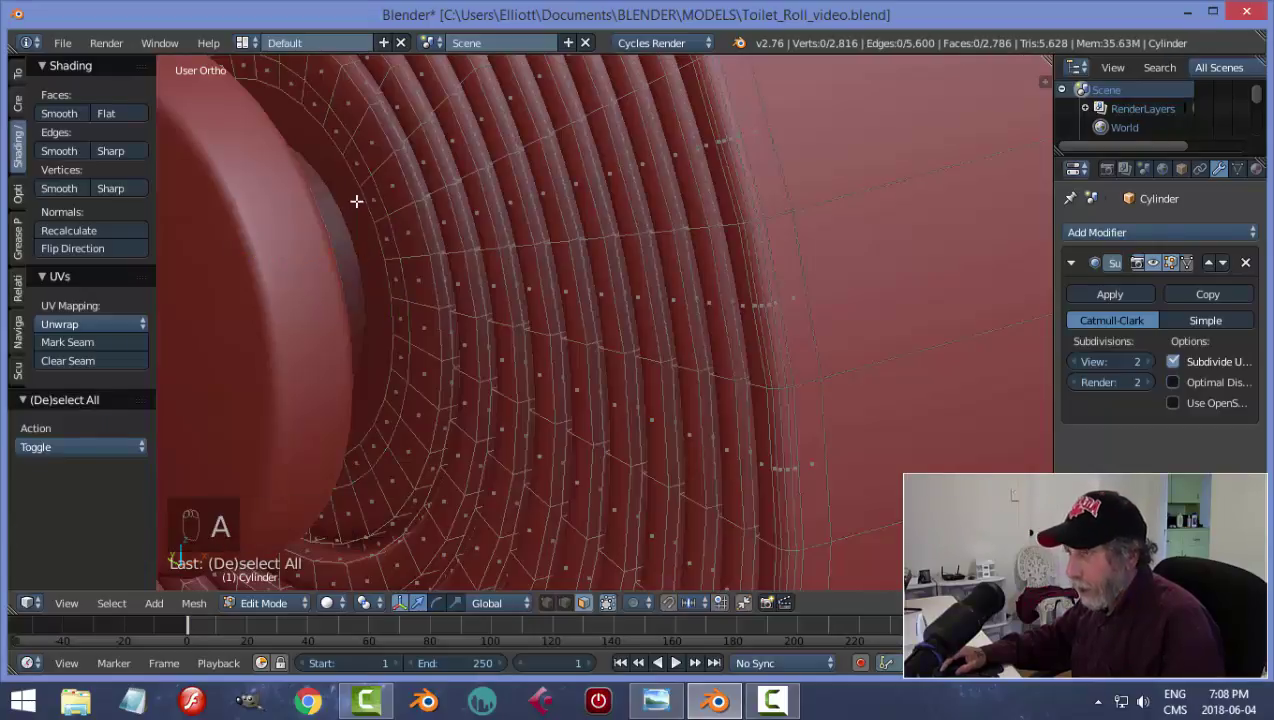
{"action": "middle_click_drag", "start_coordinate": [394, 263], "coordinate": [332, 236]}
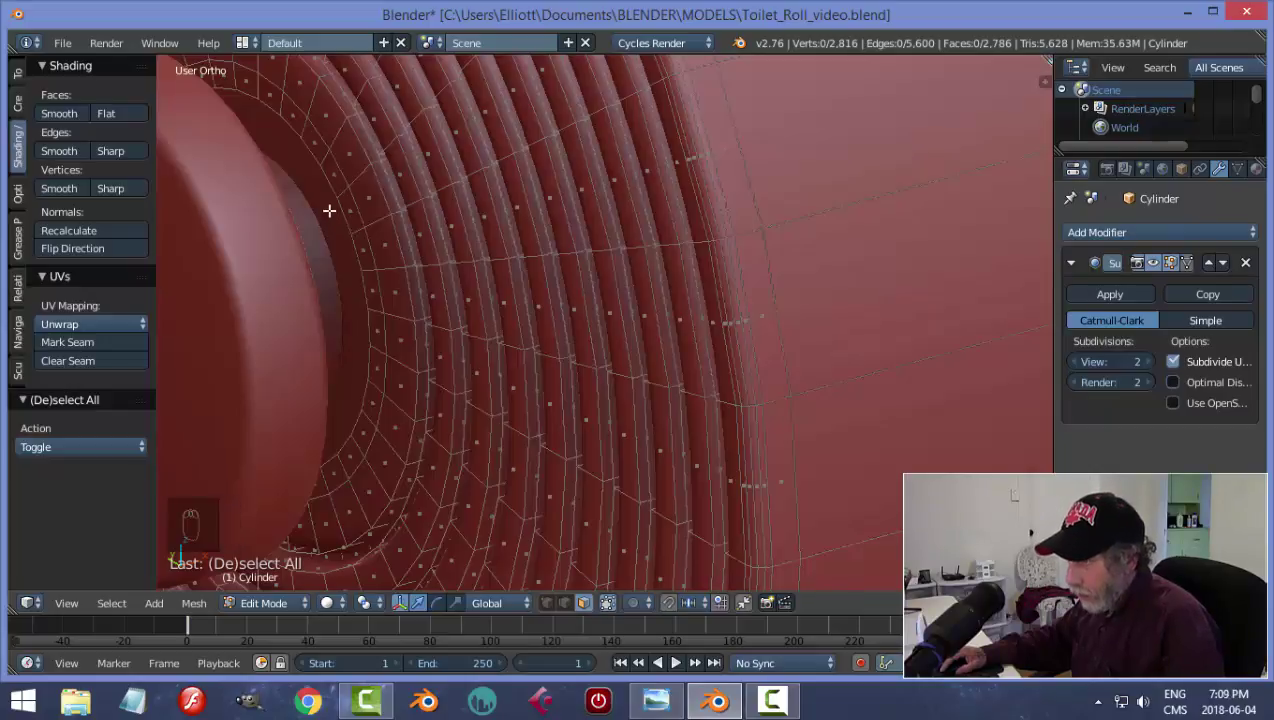
{"action": "right_click", "coordinate": [329, 210], "text": "alt"}
{"action": "middle_click_drag", "start_coordinate": [619, 314], "coordinate": [672, 321]}
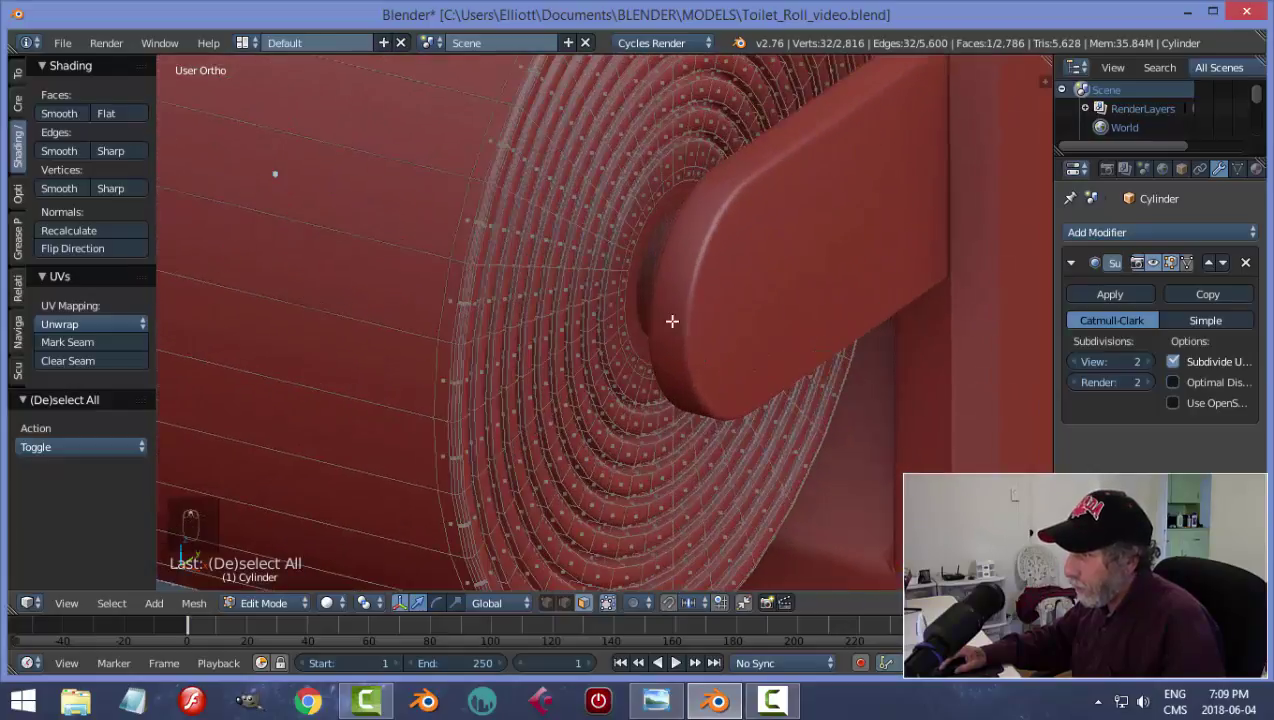
{"action": "right_click", "coordinate": [640, 251], "text": "alt+shift"}
{"action": "middle_click_drag", "start_coordinate": [640, 251], "coordinate": [540, 314]}
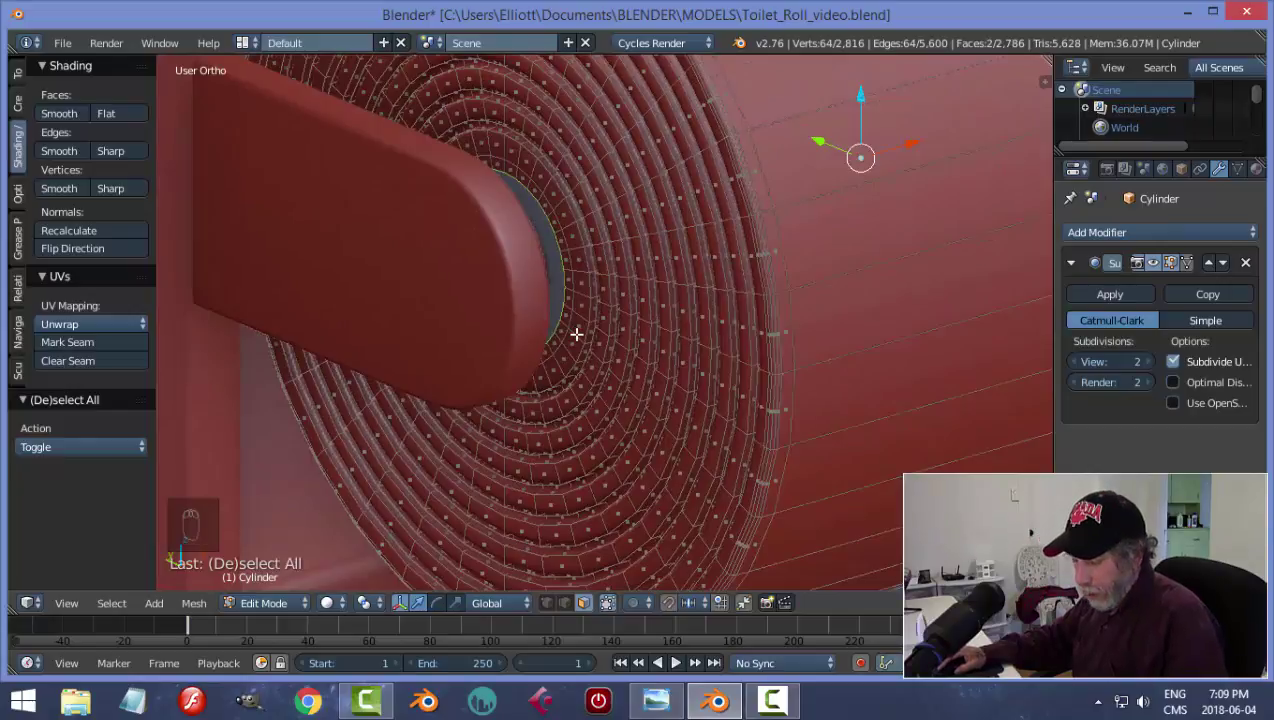
{"action": "key", "text": "ctrl+e"}
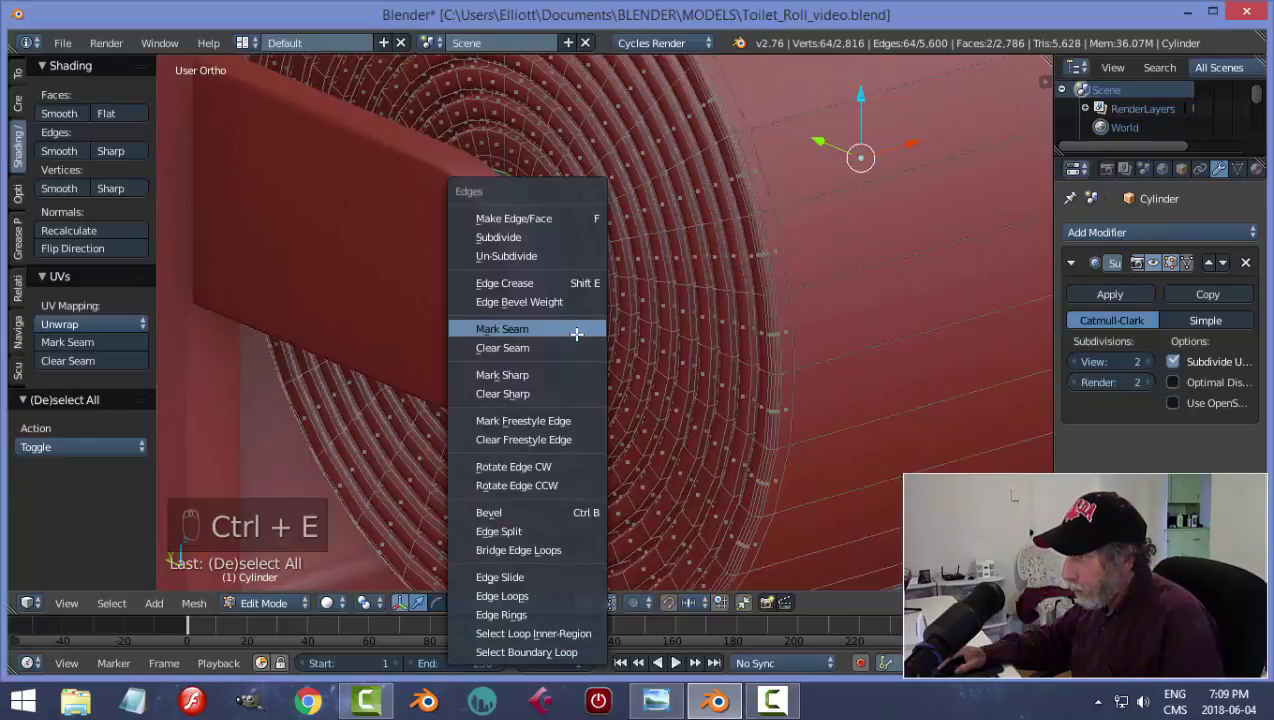
{"action": "left_click", "coordinate": [546, 549]}
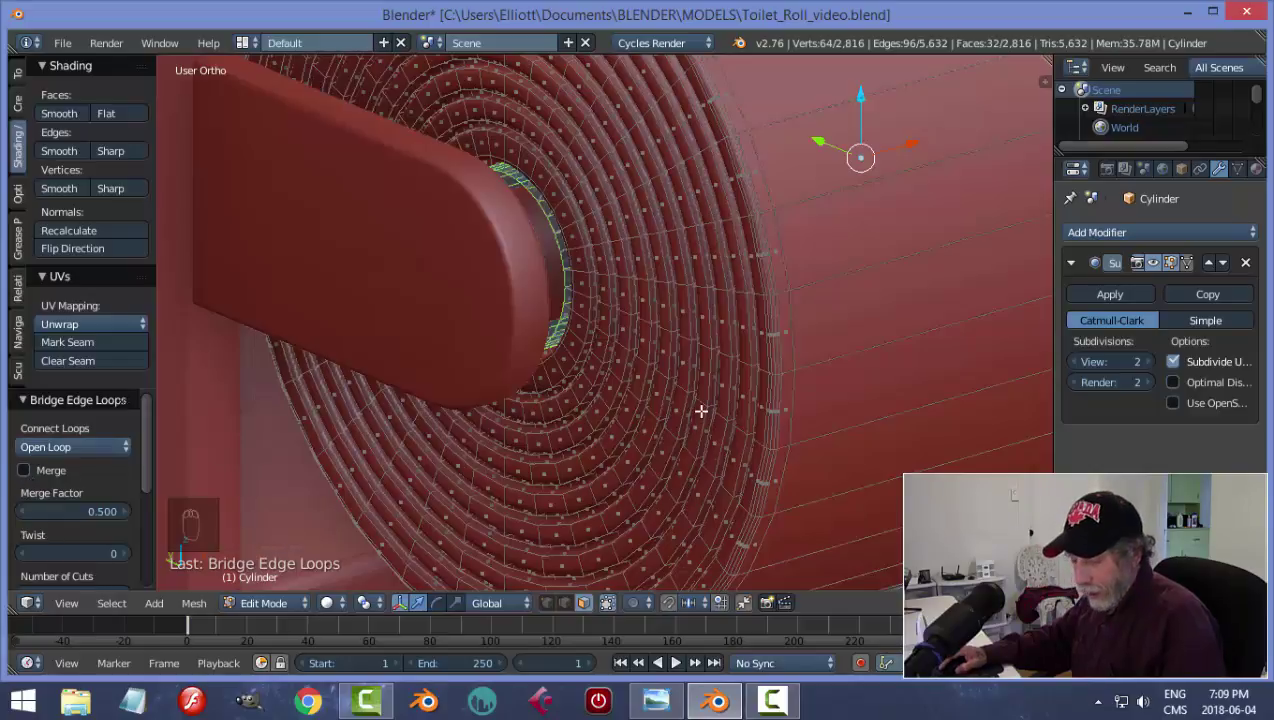
- Recalculate the whole paper roll's normals to face outward, then return to Object Mode with everything deselected
{"action": "key", "text": "a"}
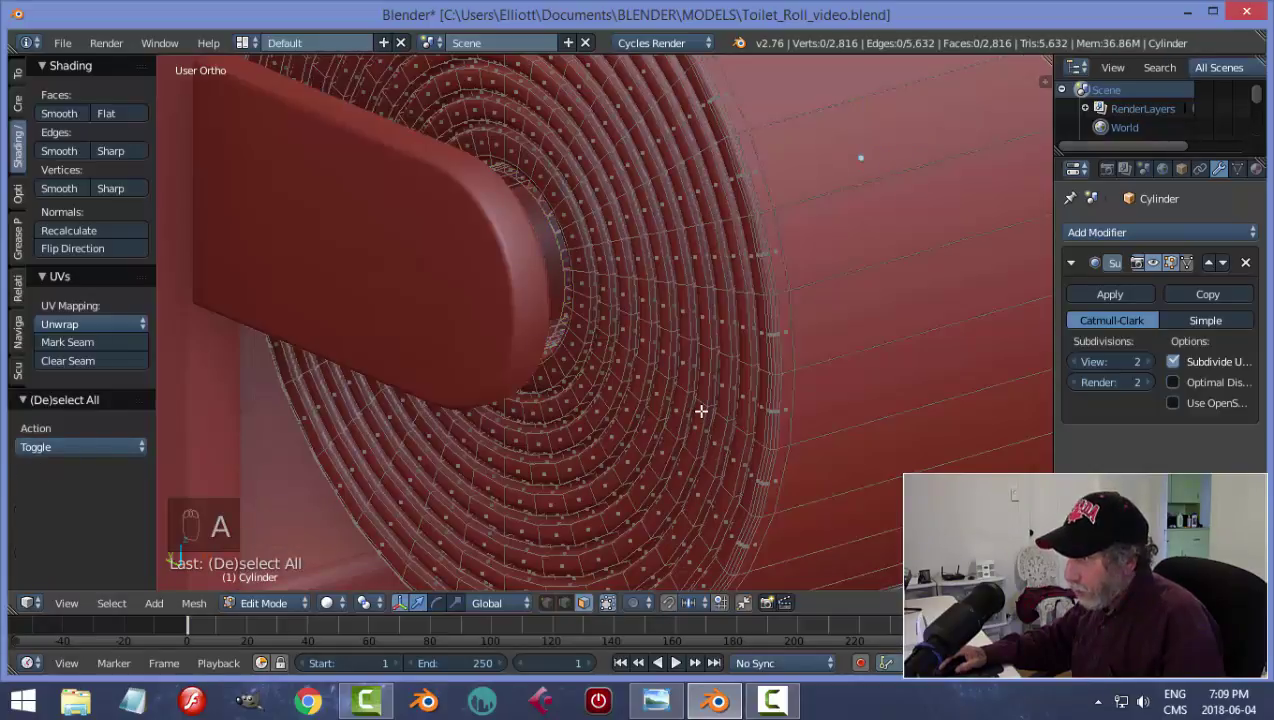
{"action": "key", "text": "a"}
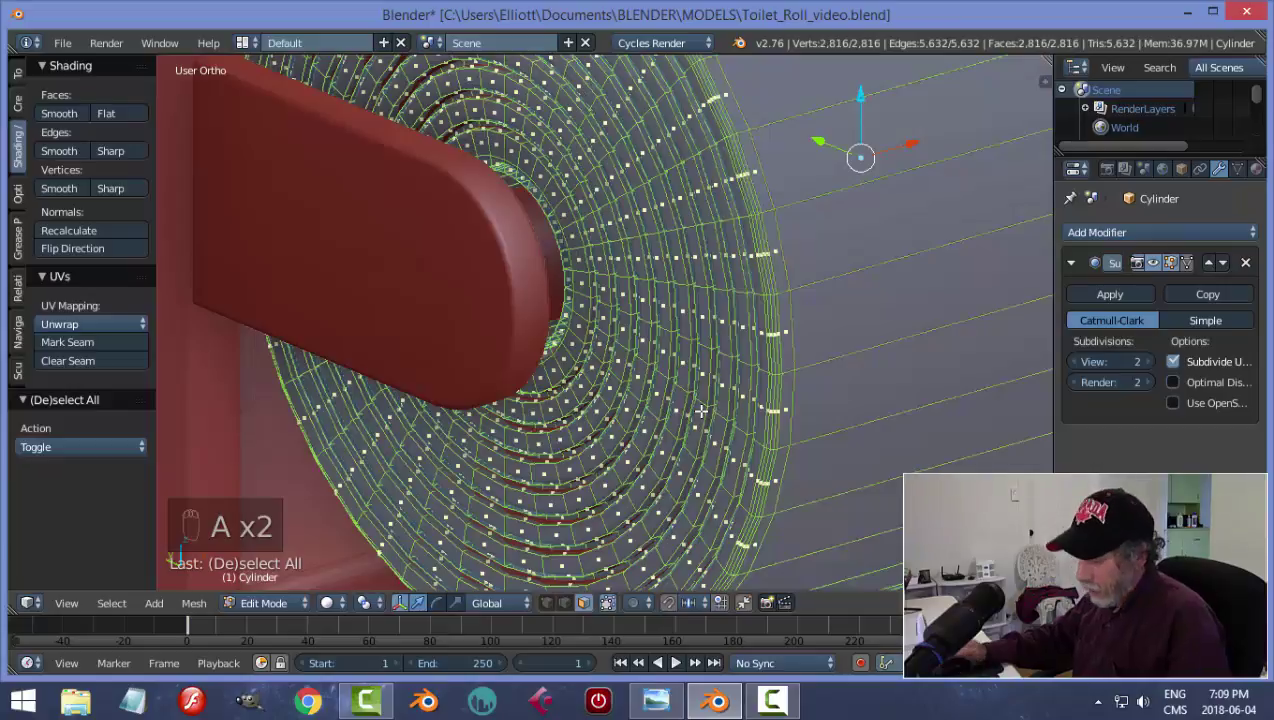
{"action": "key", "text": "ctrl+n"}
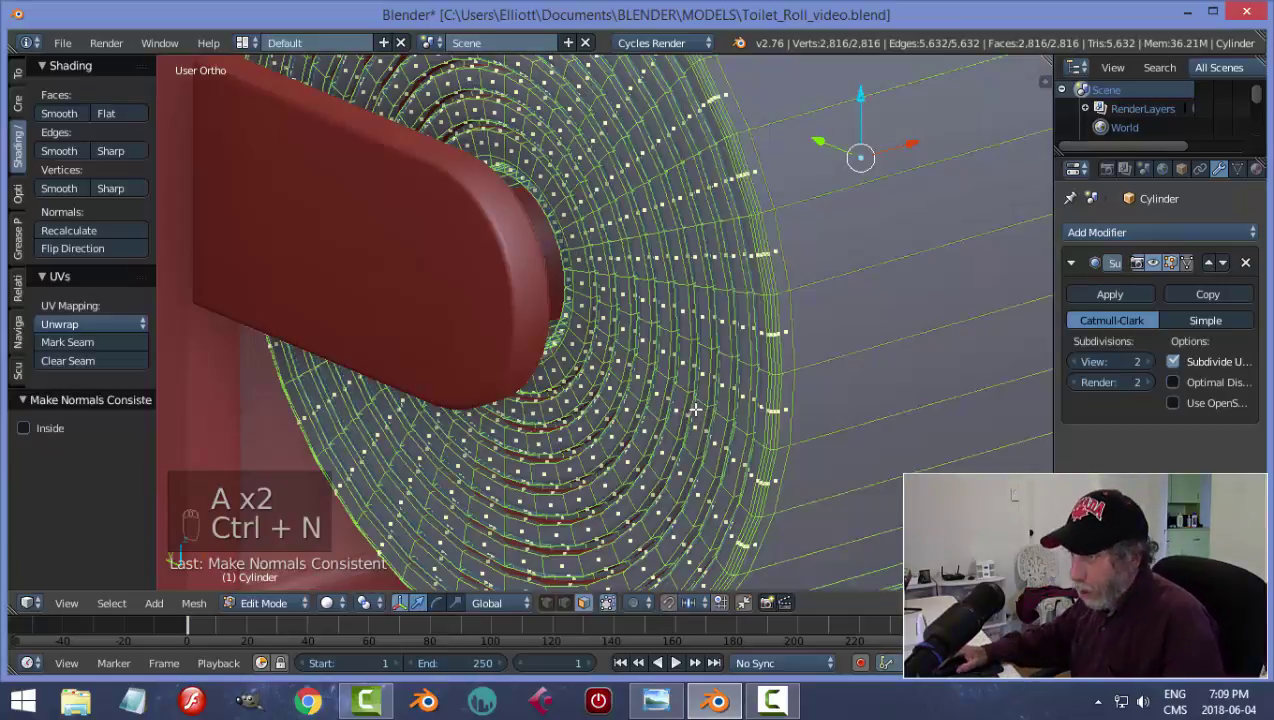
{"action": "key", "text": "a"}
{"action": "key", "text": "Tab"}
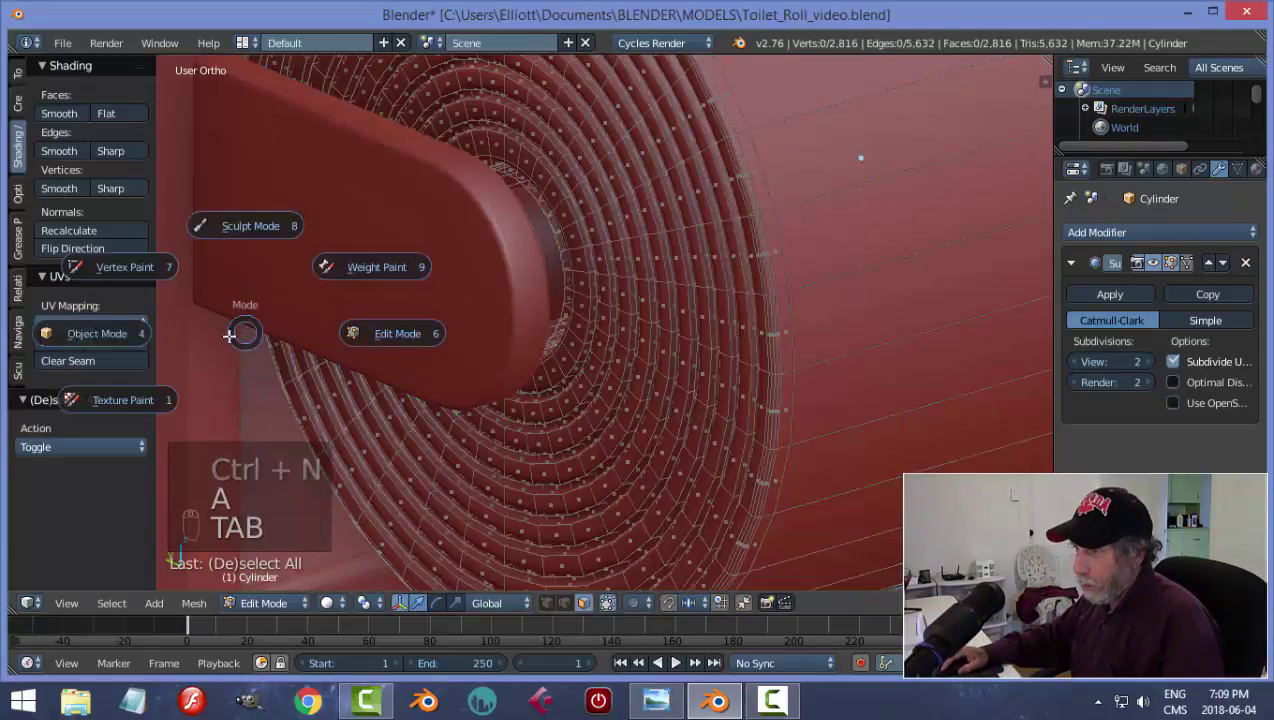
{"action": "key", "text": "a"}
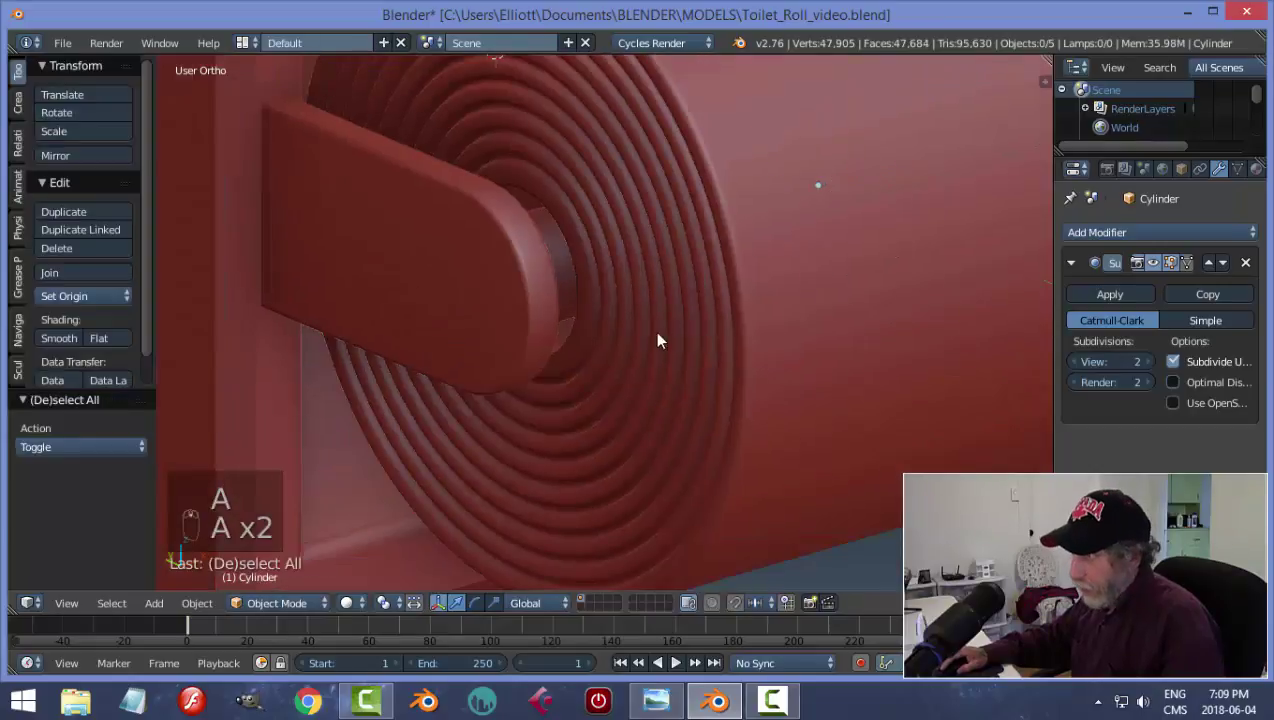
- Add a loop cut to the paper roll's end face, close to the edge of the core hole
{"action": "middle_click_drag", "start_coordinate": [655, 338], "coordinate": [620, 242]}
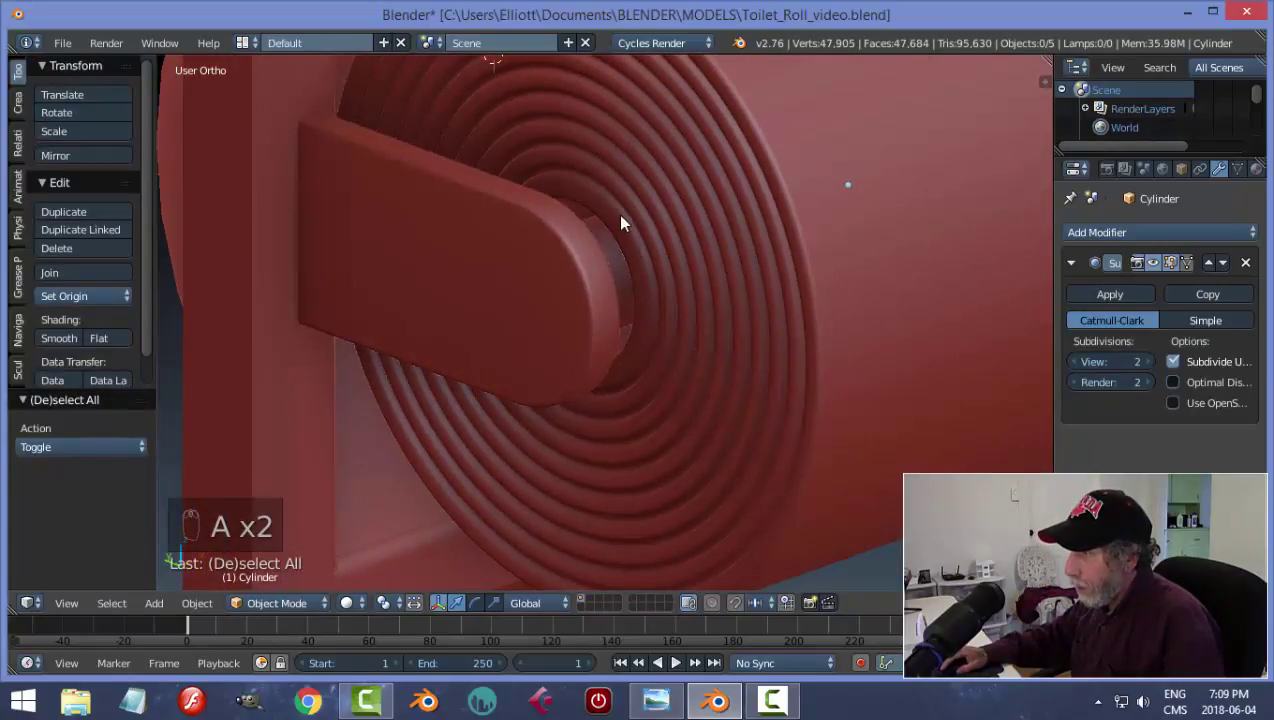
{"action": "middle_click_drag", "start_coordinate": [657, 292], "coordinate": [648, 287]}
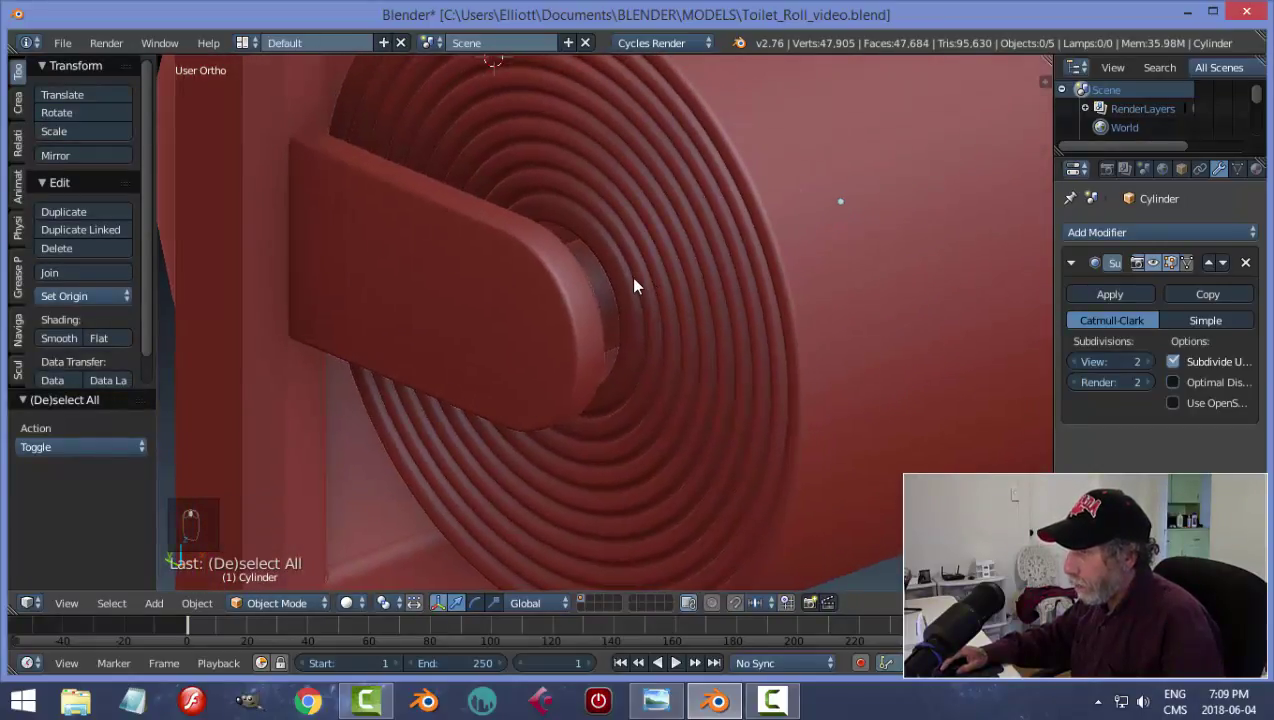
{"action": "key", "text": "Tab"}
{"action": "left_click", "coordinate": [845, 250]}
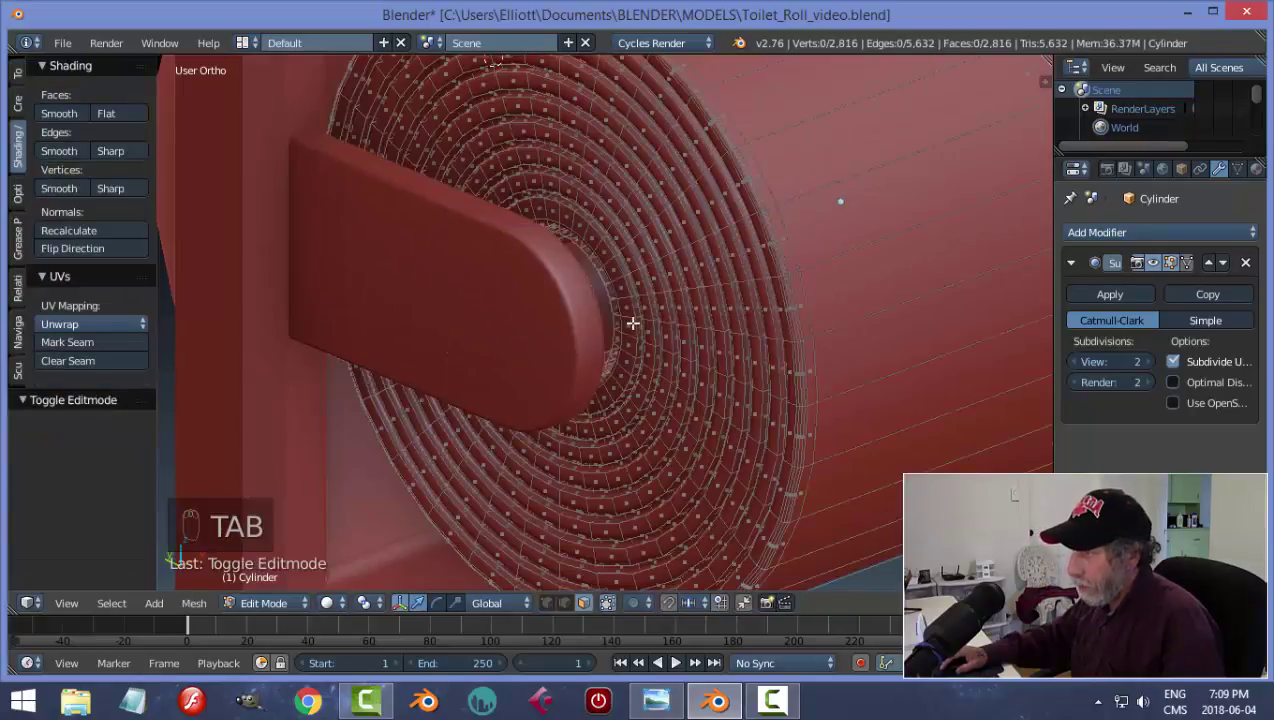
{"action": "scroll", "coordinate": [631, 321], "scroll_direction": "up", "scroll_amount": 4}
{"action": "scroll", "coordinate": [638, 285], "scroll_direction": "up", "scroll_amount": 2}
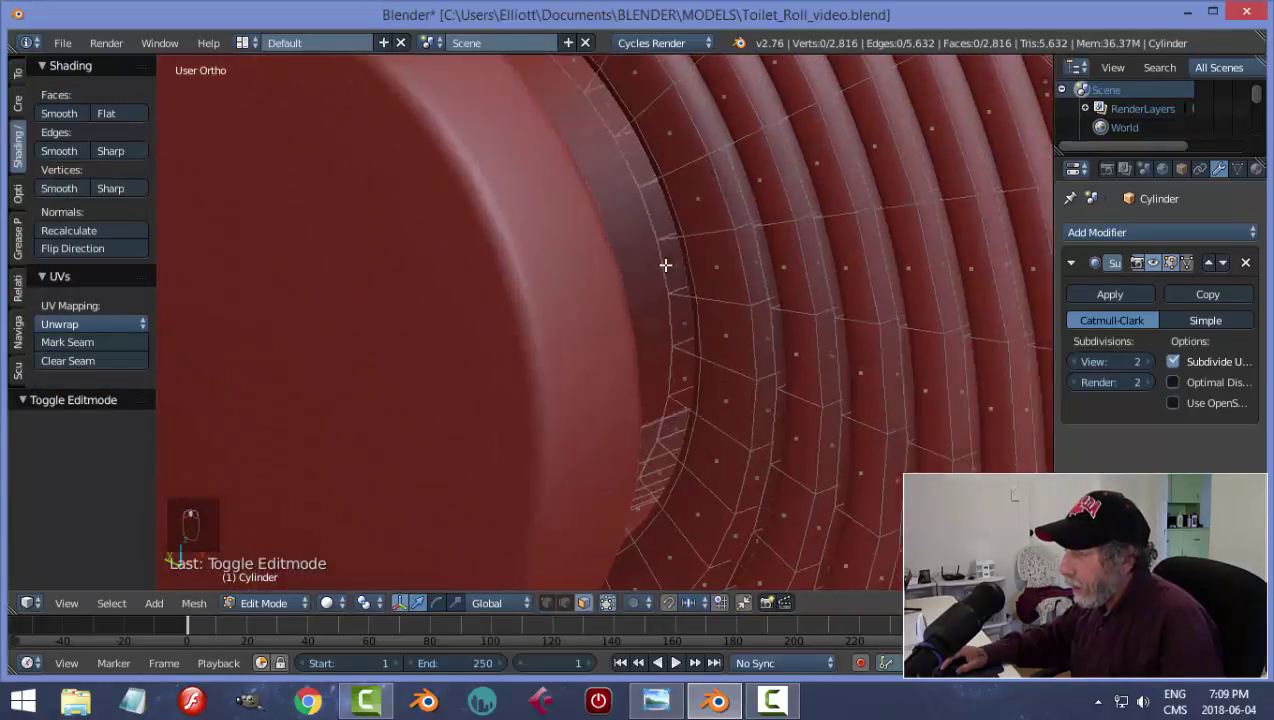
{"action": "scroll", "coordinate": [667, 264], "scroll_direction": "up", "scroll_amount": 3}
{"action": "middle_click_drag", "start_coordinate": [768, 262], "coordinate": [722, 228]}
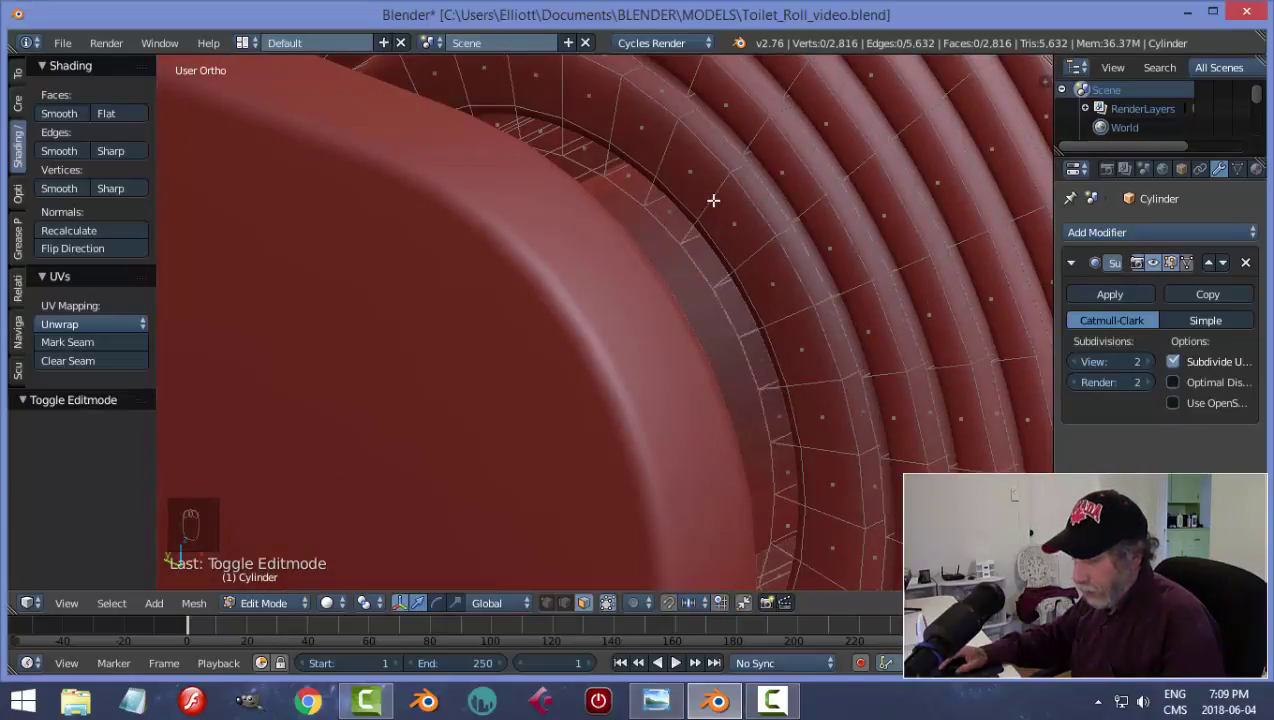
{"action": "key", "text": "ctrl+r"}
{"action": "left_click", "coordinate": [714, 205]}
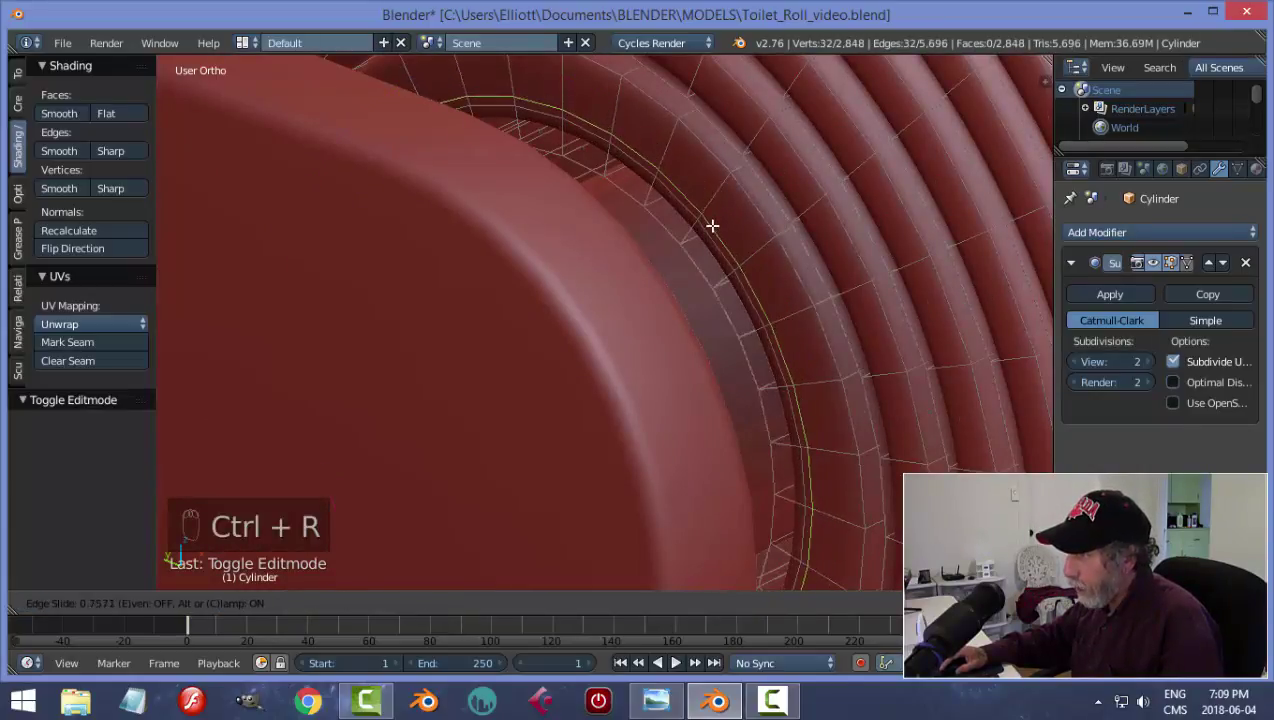
{"action": "left_click", "coordinate": [712, 226]}
- Add a second loop cut on the same flat ring, close to the innermost groove, and deselect everything
{"action": "key", "text": "ctrl+r"}
{"action": "left_click", "coordinate": [722, 193]}
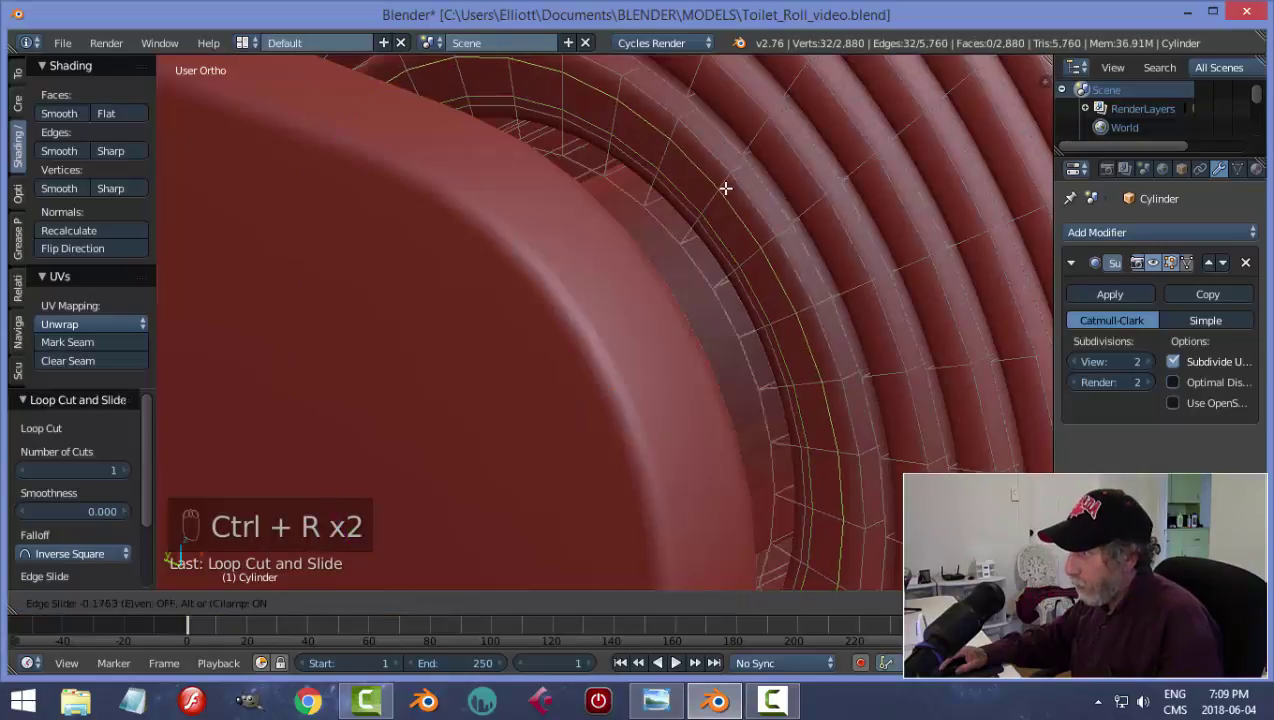
{"action": "left_click", "coordinate": [827, 268]}
{"action": "key", "text": "a"}
- Add two loop cuts around the core hole on the roll's opposite end and return to Object Mode
{"action": "middle_click_drag", "start_coordinate": [830, 276], "coordinate": [580, 321]}
{"action": "scroll", "coordinate": [580, 321], "scroll_direction": "up", "scroll_amount": 8}
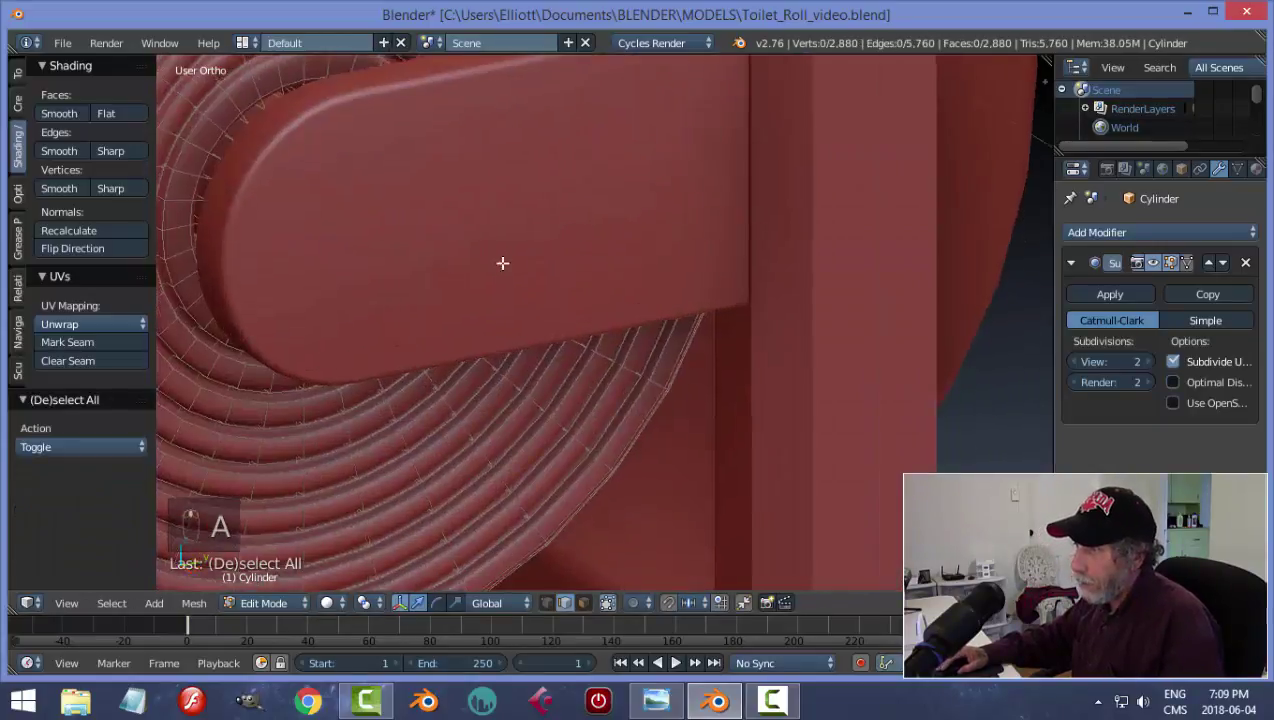
{"action": "key", "text": "ctrl+r"}
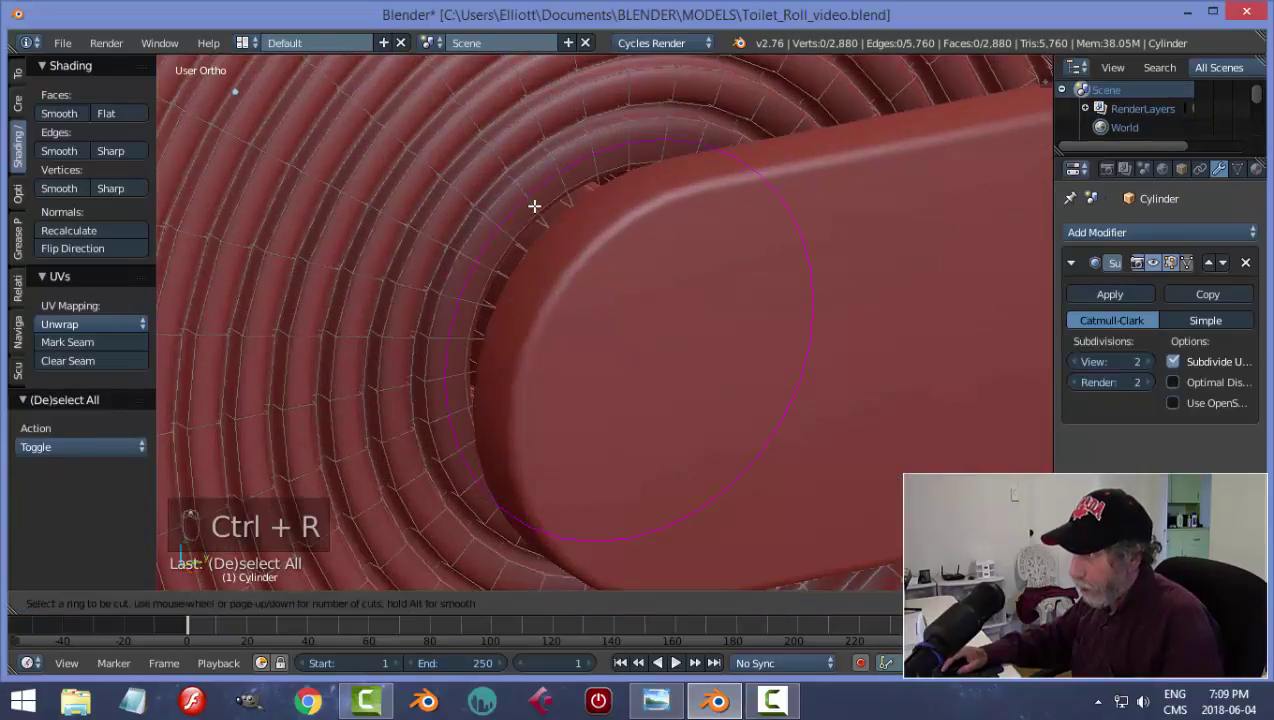
{"action": "left_click", "coordinate": [537, 210]}
{"action": "left_click", "coordinate": [544, 219]}
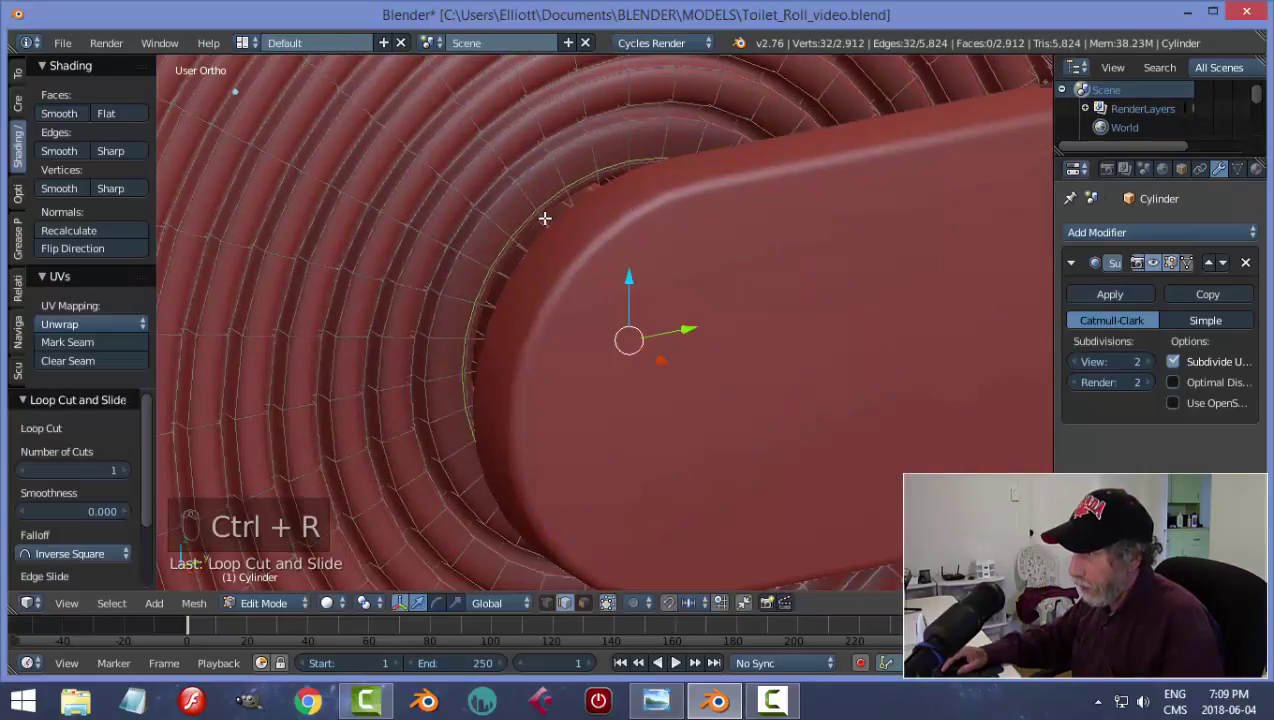
{"action": "key", "text": "ctrl+r"}
{"action": "left_click", "coordinate": [535, 199]}
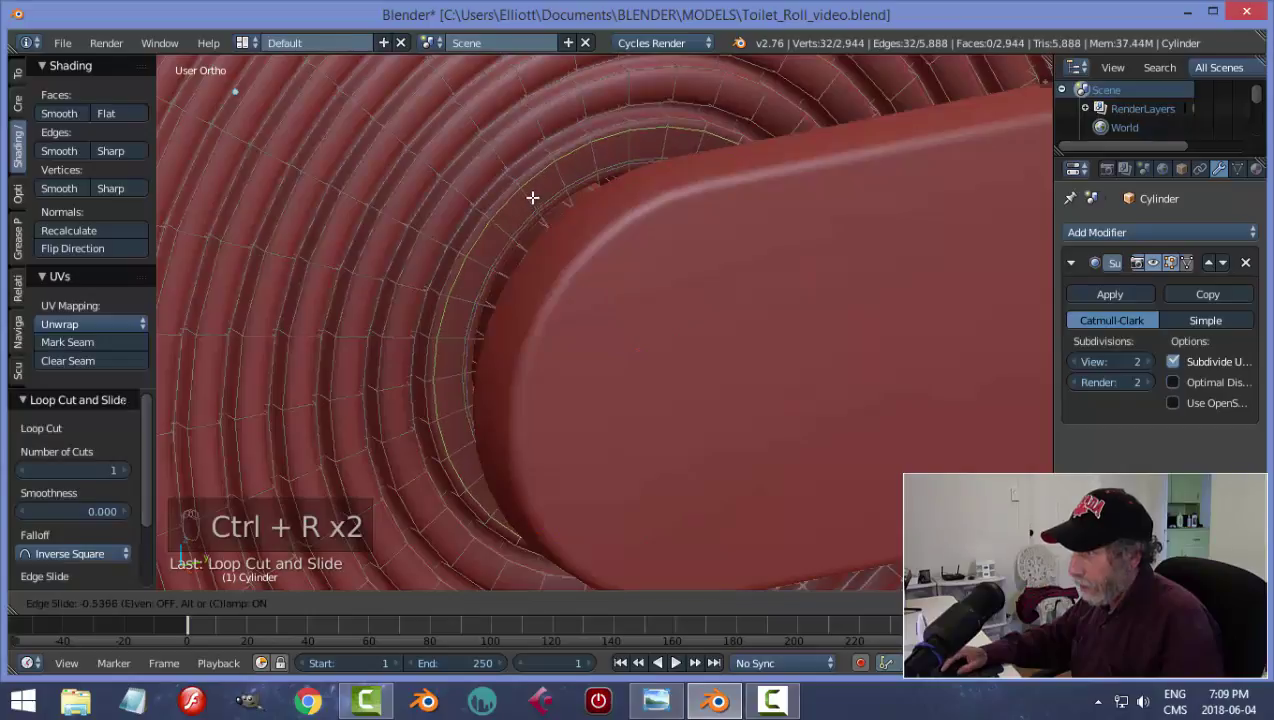
{"action": "left_click", "coordinate": [570, 204]}
{"action": "key", "text": "a"}
{"action": "key", "text": "Tab"}
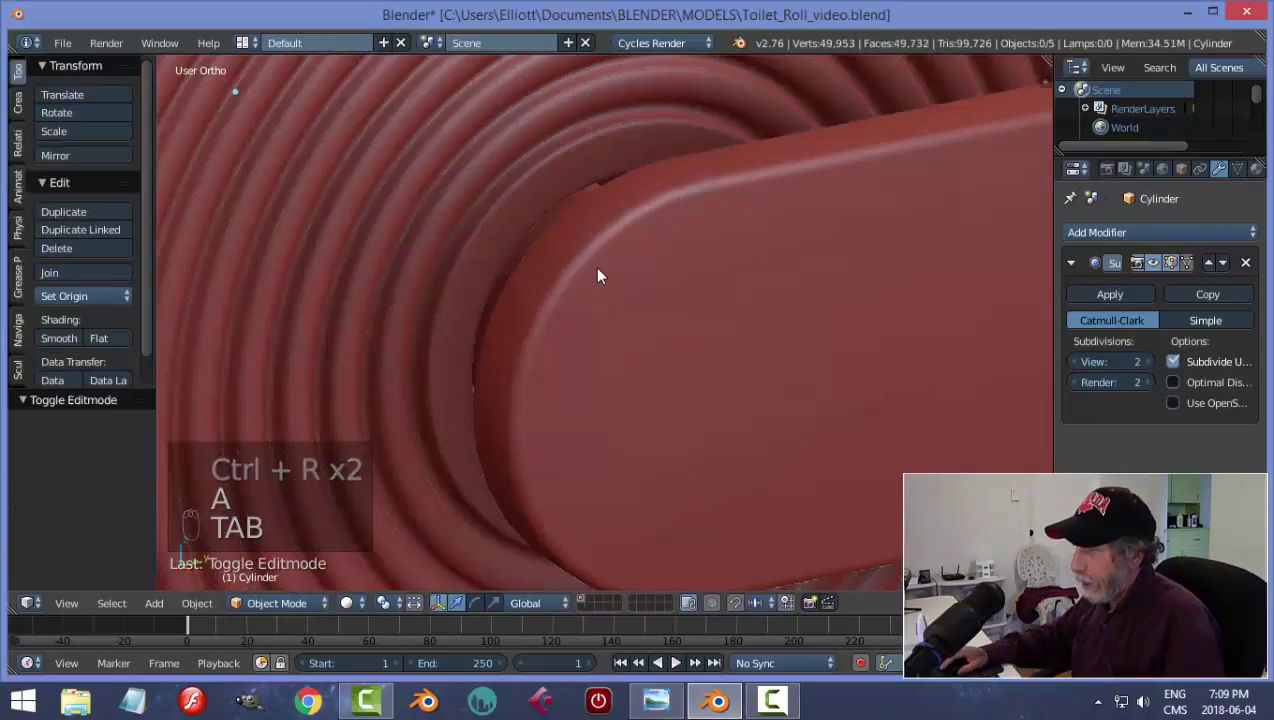
- Deselect everything and save the model over the existing Toilet_Roll_video.blend file
{"action": "key", "text": "a"}
{"action": "scroll", "coordinate": [595, 279], "scroll_direction": "down", "scroll_amount": 1}
{"action": "key", "text": "a"}
{"action": "scroll", "coordinate": [587, 275], "scroll_direction": "down", "scroll_amount": 3}
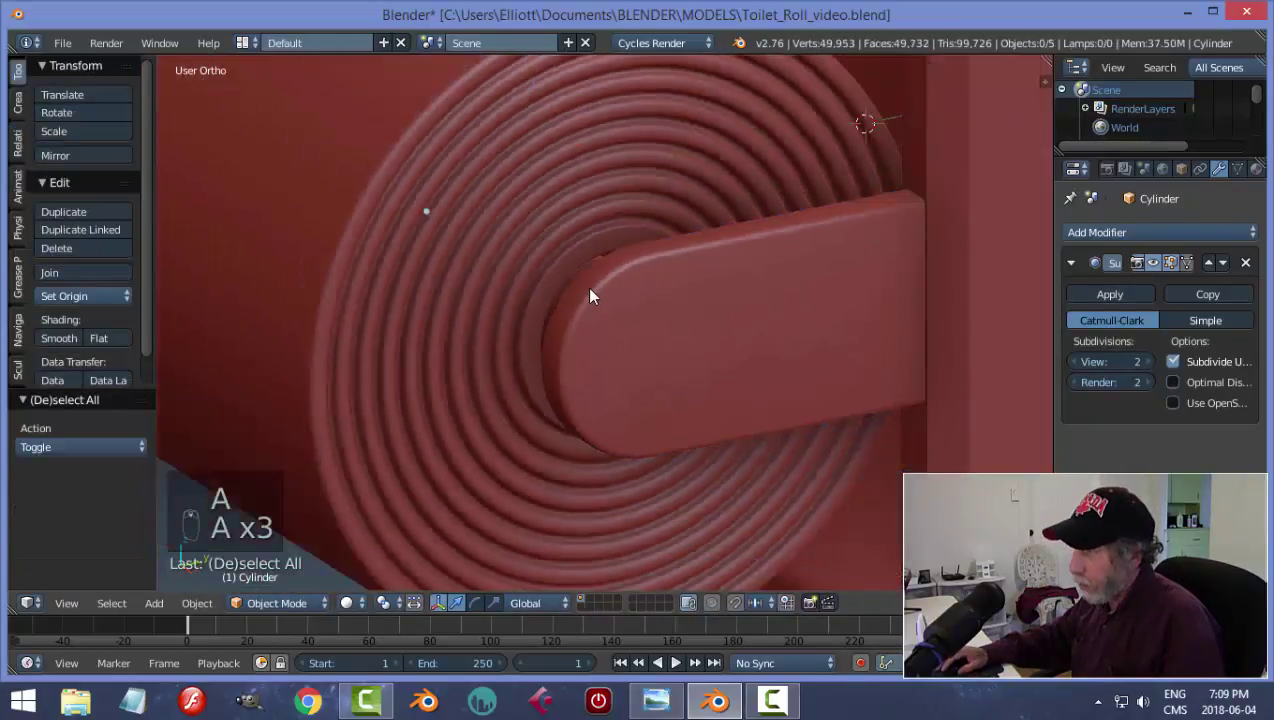
{"action": "middle_click_drag", "start_coordinate": [586, 287], "coordinate": [629, 312]}
{"action": "middle_click_drag", "start_coordinate": [843, 313], "coordinate": [694, 287]}
{"action": "key", "text": "ctrl+s"}
{"action": "left_click", "coordinate": [728, 327]}
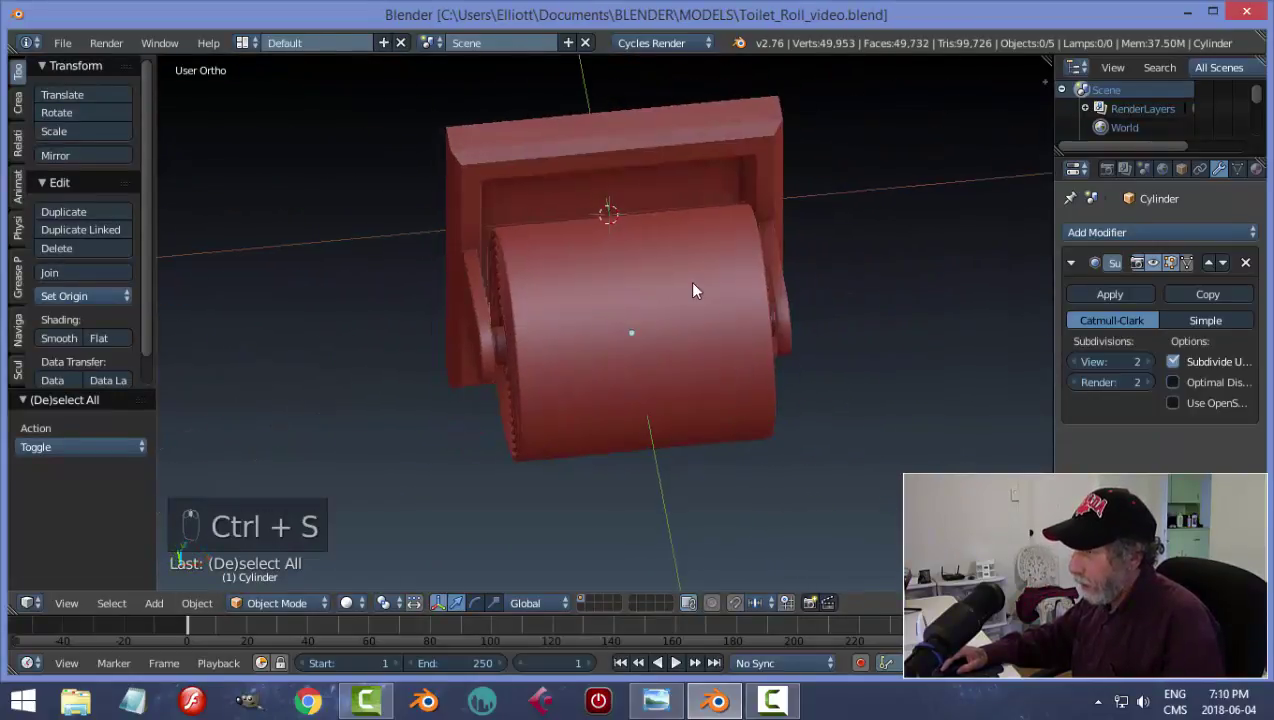
- Select the single lengthwise edge along the top of the paper roll and bevel it by about 0.007 with one segment
{"action": "right_click", "coordinate": [694, 287]}
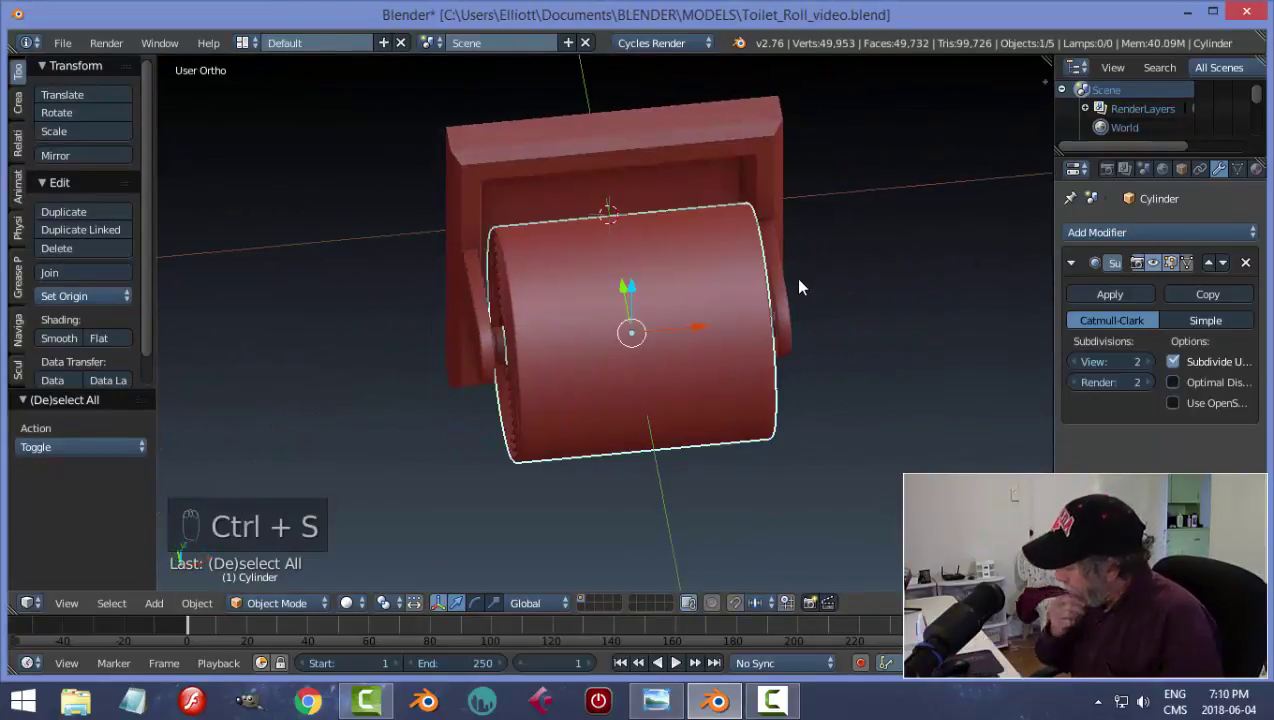
{"action": "key", "text": "KP_7"}
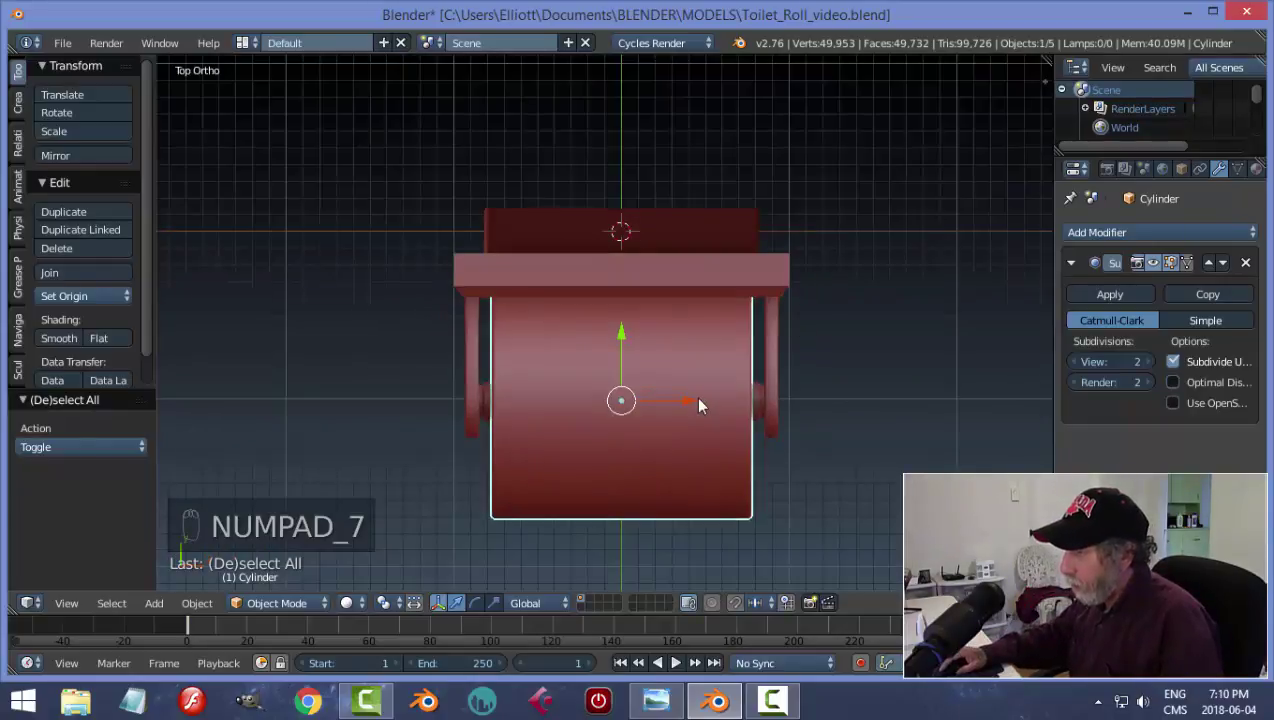
{"action": "key", "text": "Tab"}
{"action": "scroll", "coordinate": [675, 420], "scroll_direction": "up", "scroll_amount": 2}
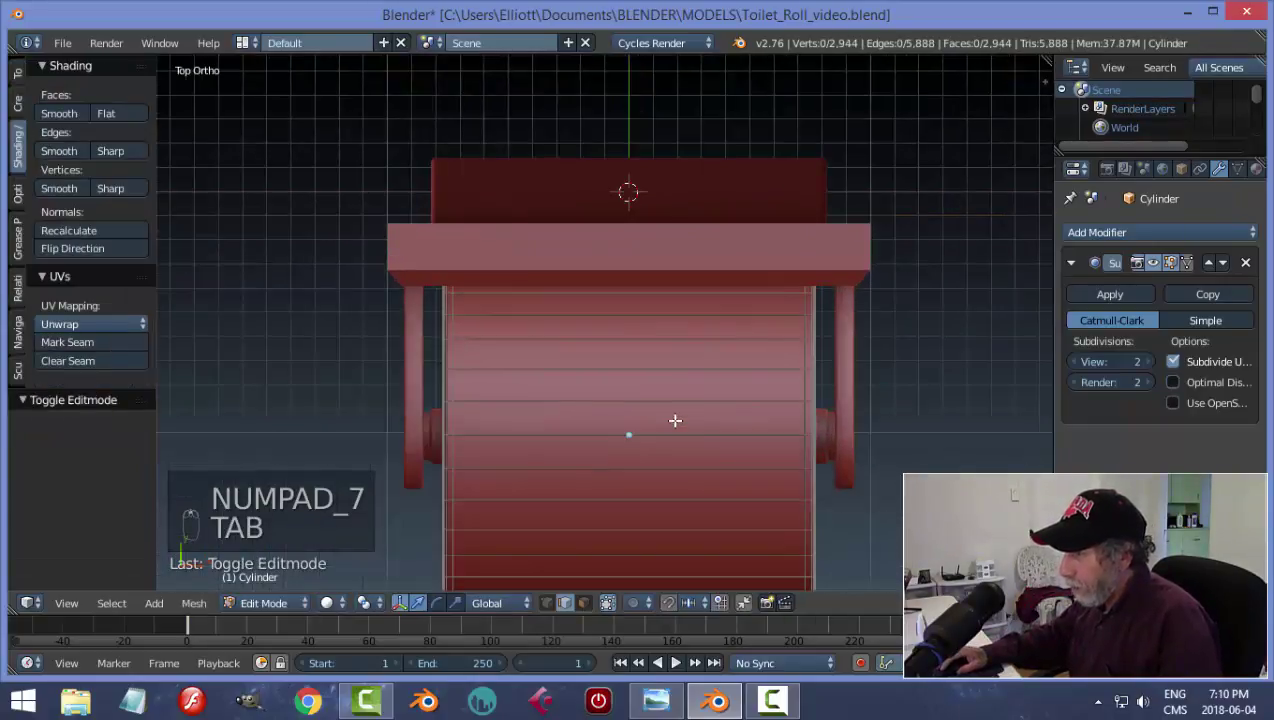
{"action": "right_click", "coordinate": [606, 436]}
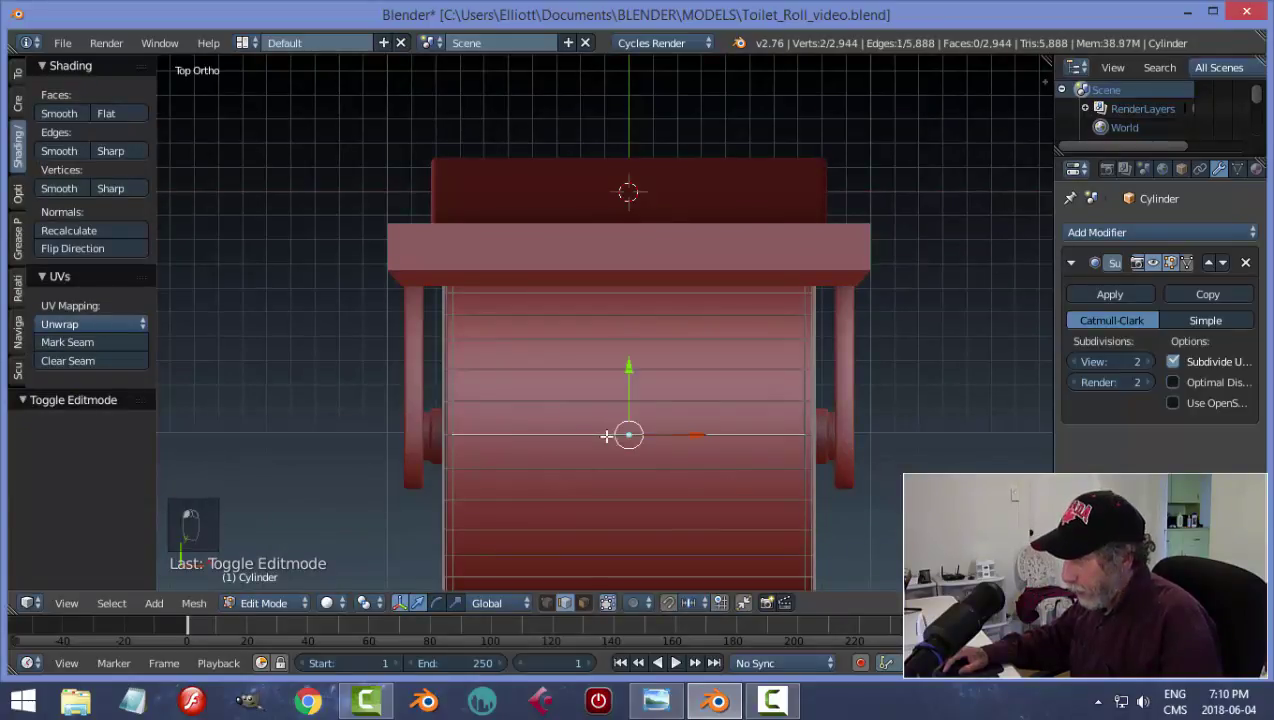
{"action": "key", "text": "a"}
{"action": "right_click", "coordinate": [589, 434], "text": "alt"}
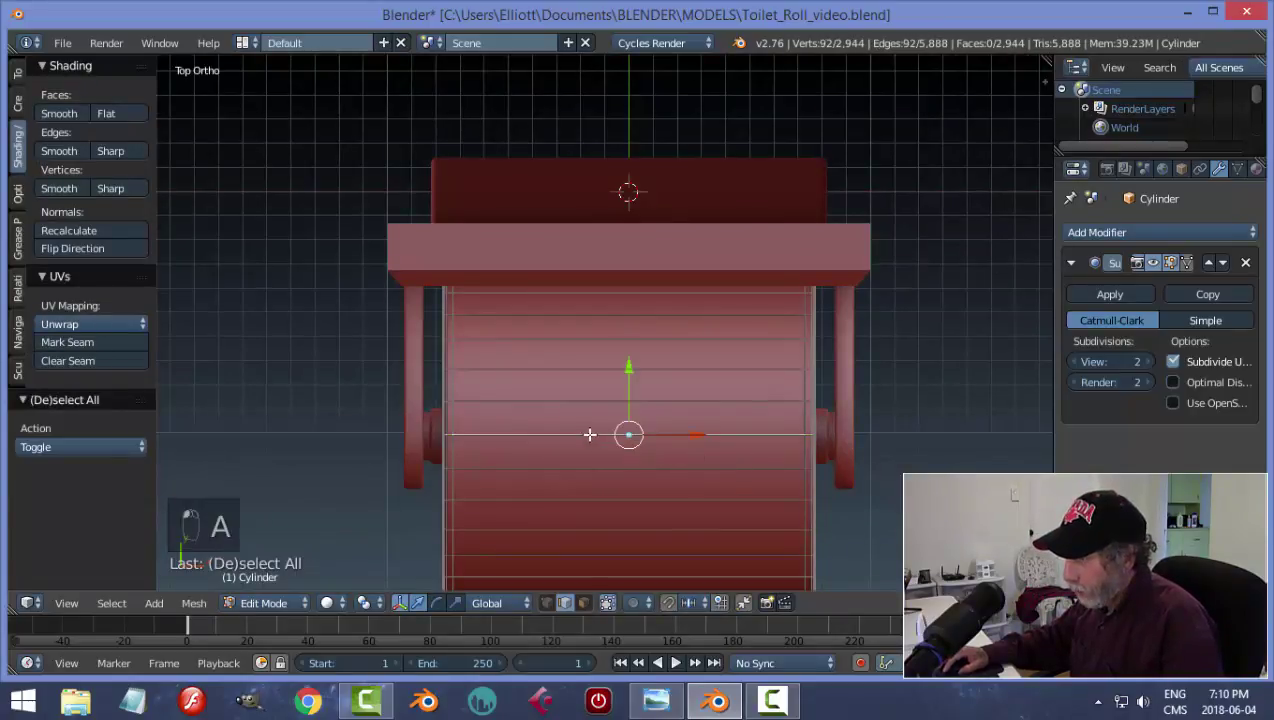
{"action": "key", "text": "a"}
{"action": "right_click", "coordinate": [580, 433]}
{"action": "middle_click_drag", "start_coordinate": [745, 478], "coordinate": [694, 418]}
{"action": "scroll", "coordinate": [760, 461], "scroll_direction": "up", "scroll_amount": 2}
{"action": "key", "text": "ctrl+b"}
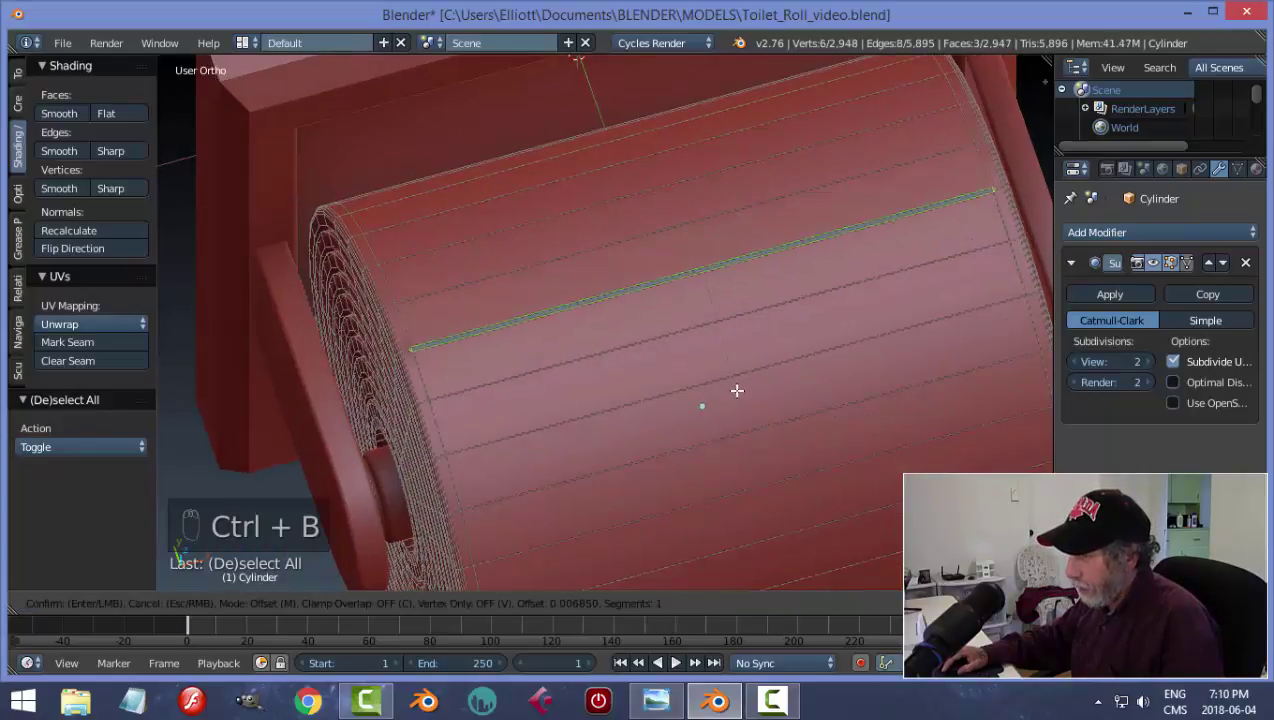
{"action": "left_click", "coordinate": [736, 390]}
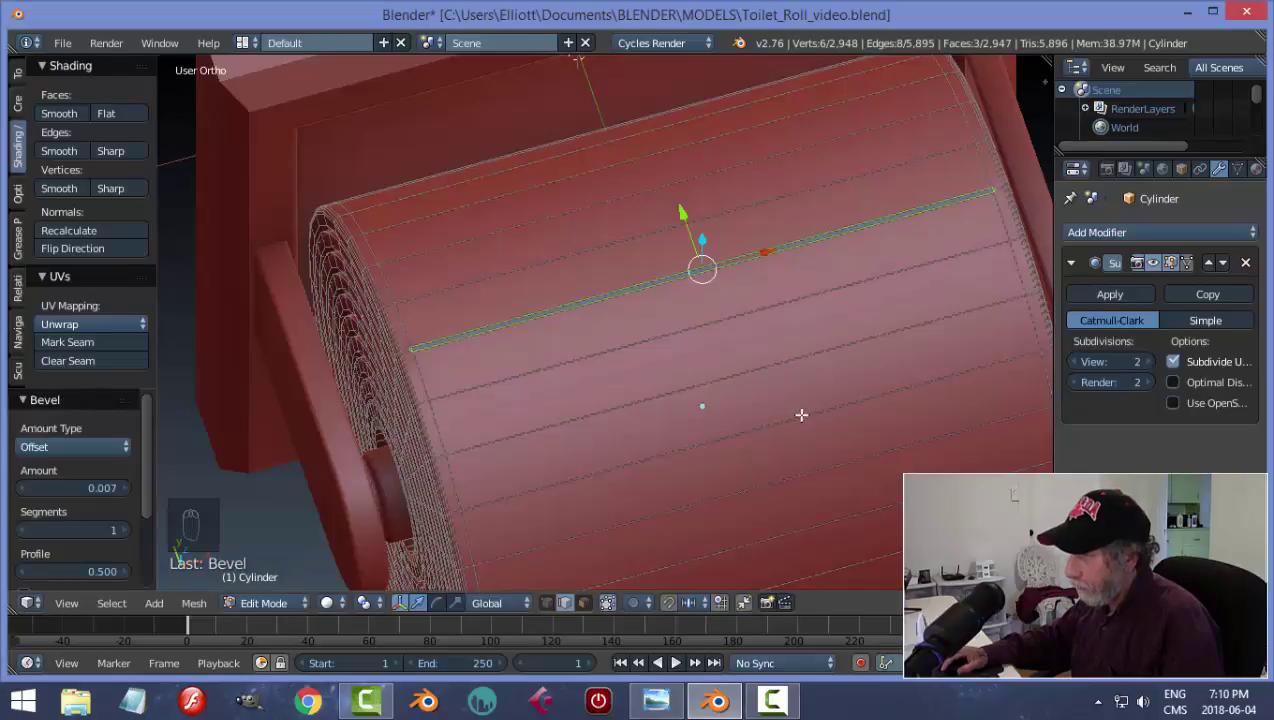
- Extrude the narrow beveled strip and raise it straight up along Z to form a paper flap, then deselect it
{"action": "middle_click_drag", "start_coordinate": [776, 407], "coordinate": [783, 435]}
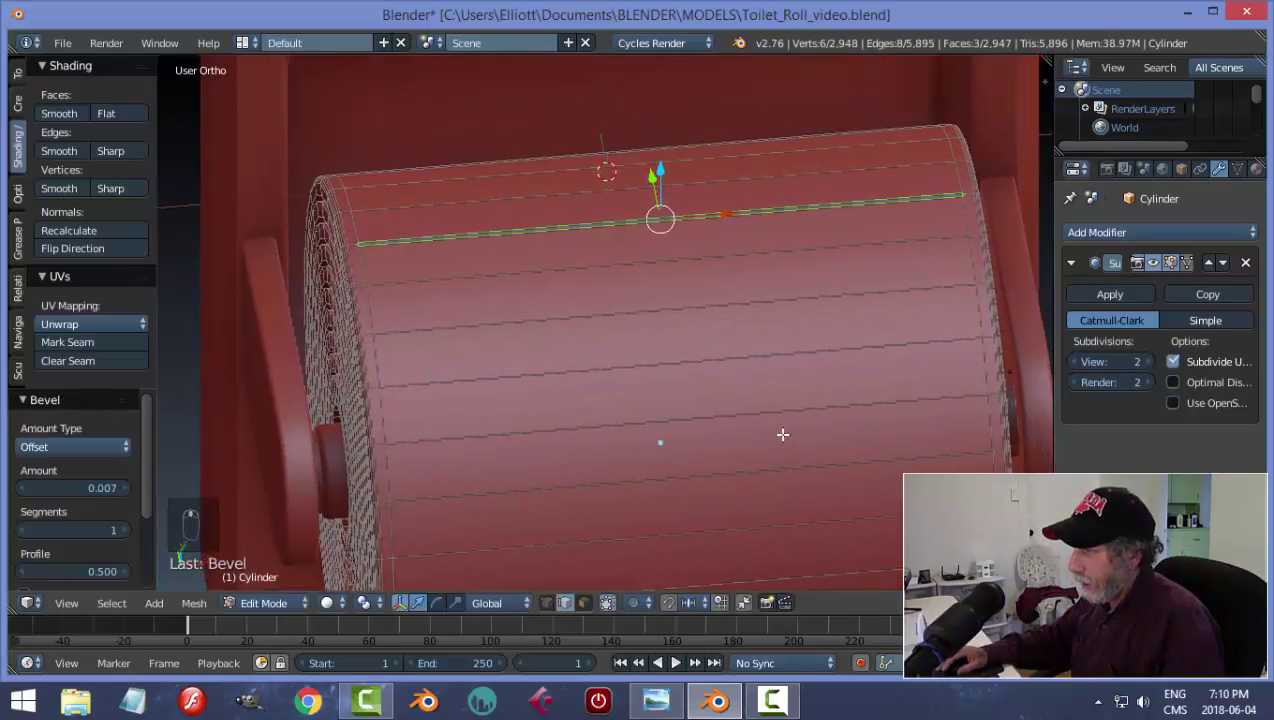
{"action": "key", "text": "e"}
{"action": "key", "text": "KP_1"}
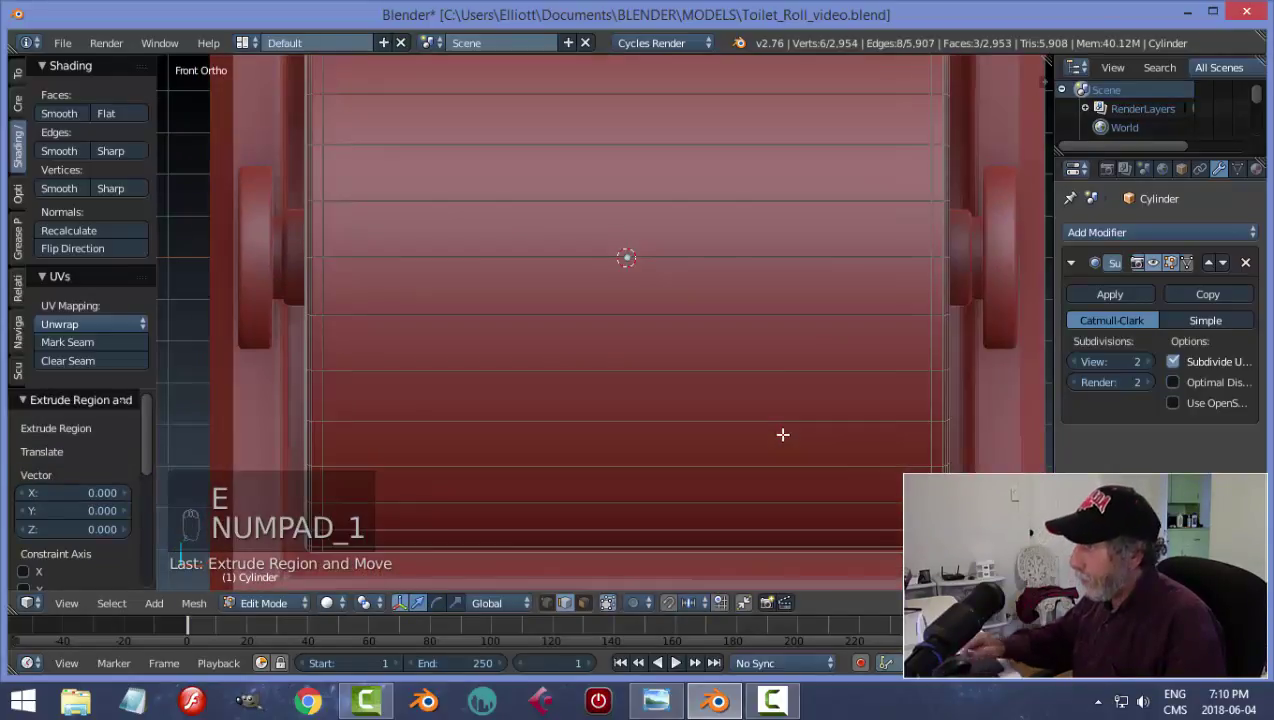
{"action": "scroll", "coordinate": [662, 230], "scroll_direction": "down", "scroll_amount": 3}
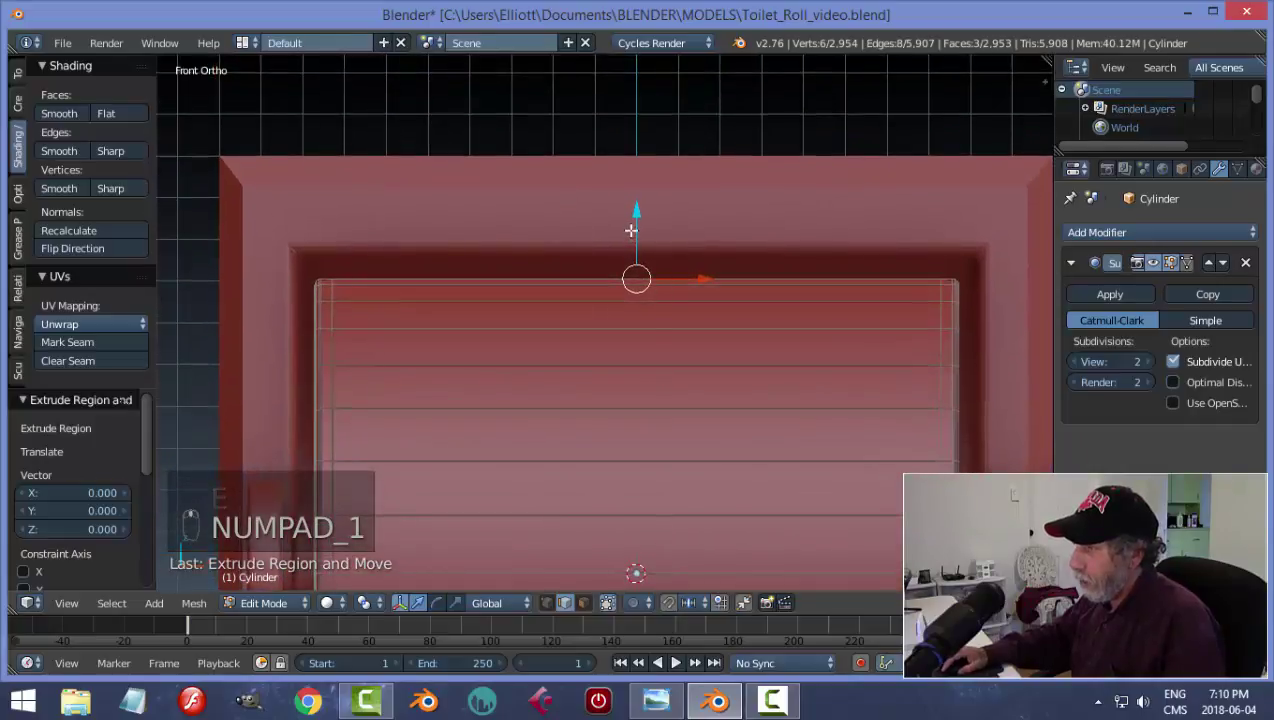
{"action": "left_click_drag", "start_coordinate": [632, 212], "coordinate": [647, 165]}
{"action": "key", "text": "a"}
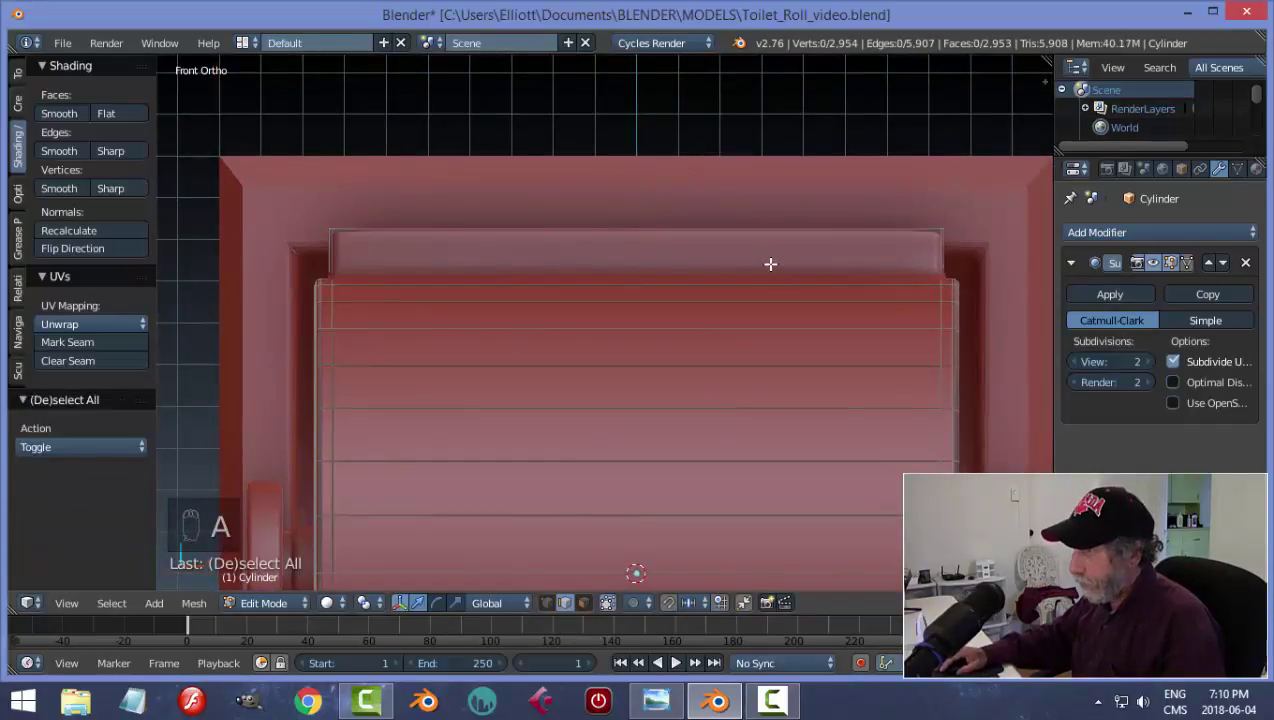
- Add a loop cut around the paper flap close to its base on the roll and deselect it
{"action": "middle_click_drag", "start_coordinate": [768, 262], "coordinate": [516, 318]}
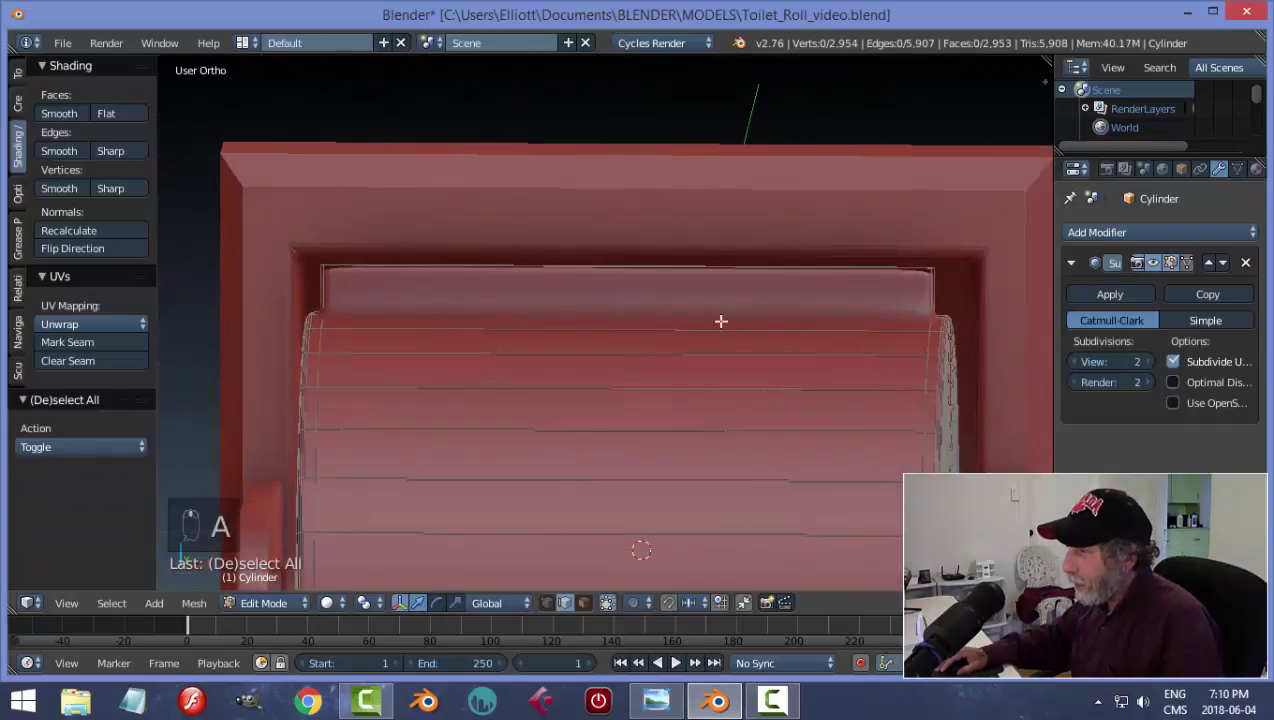
{"action": "middle_click_drag", "start_coordinate": [721, 321], "coordinate": [637, 339]}
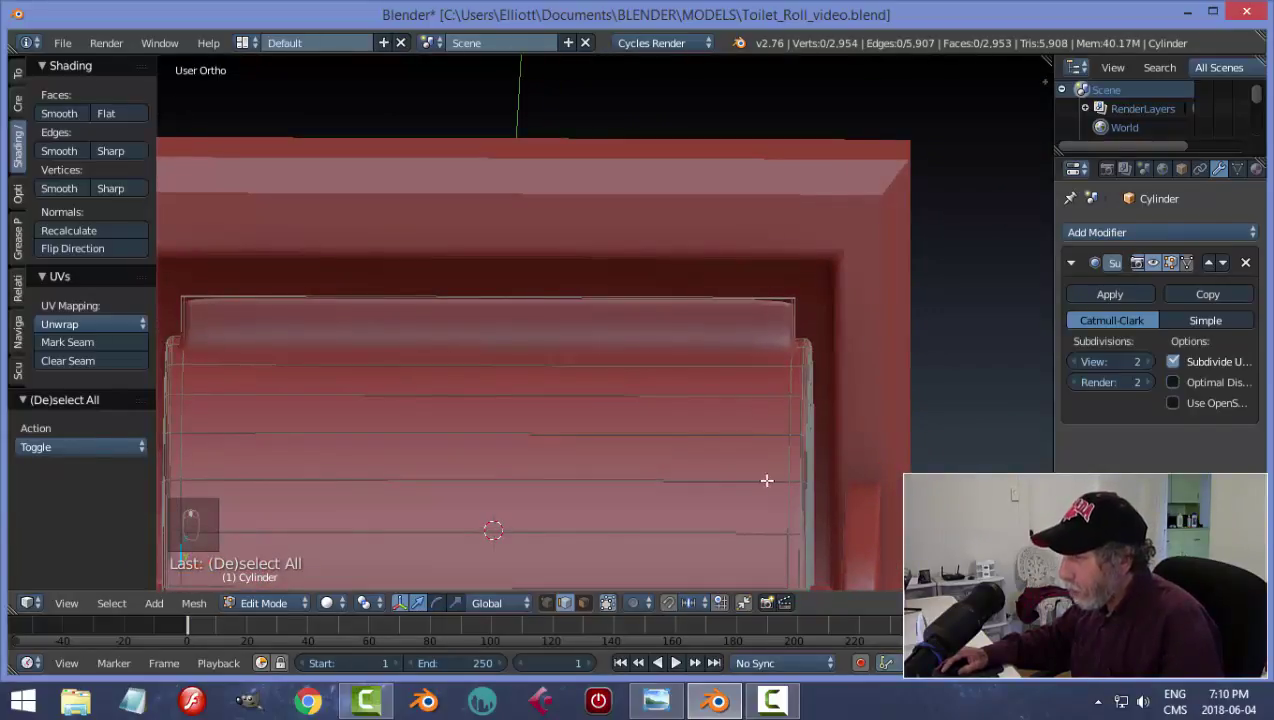
{"action": "key", "text": "ctrl+r"}
{"action": "left_click", "coordinate": [782, 327]}
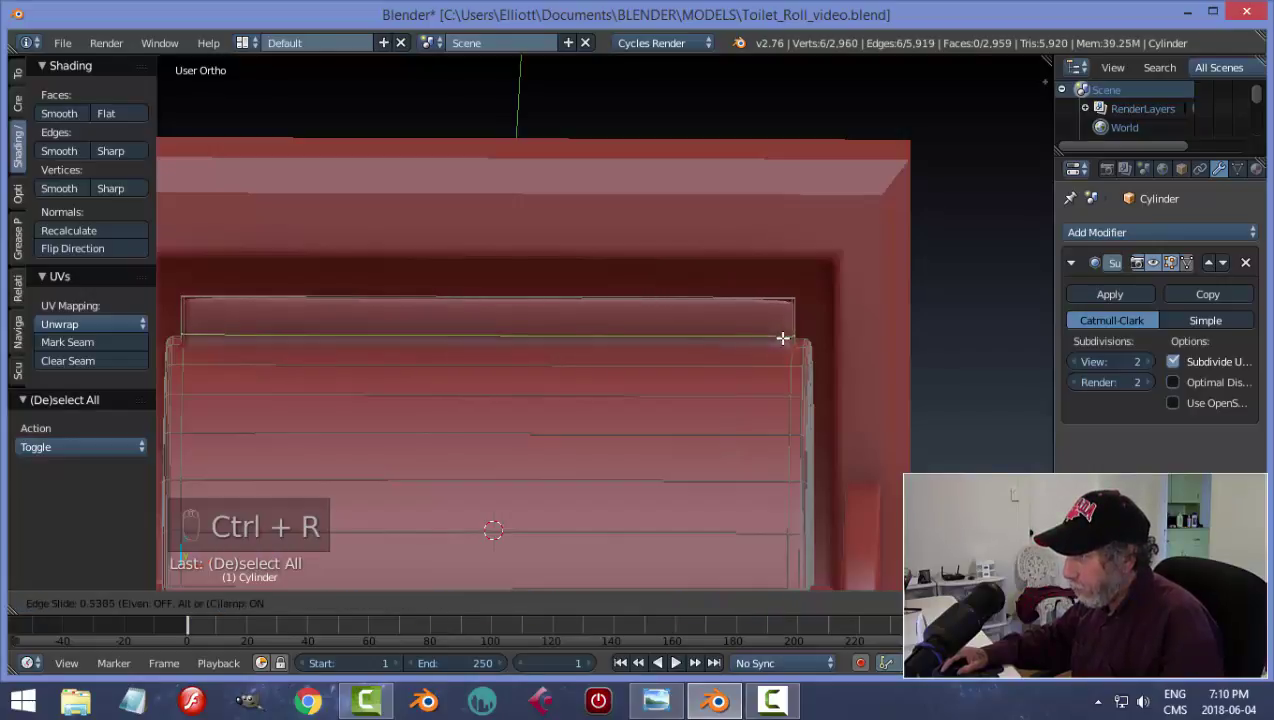
{"action": "left_click", "coordinate": [782, 340]}
{"action": "middle_click_drag", "start_coordinate": [867, 344], "coordinate": [829, 329]}
{"action": "key", "text": "a"}
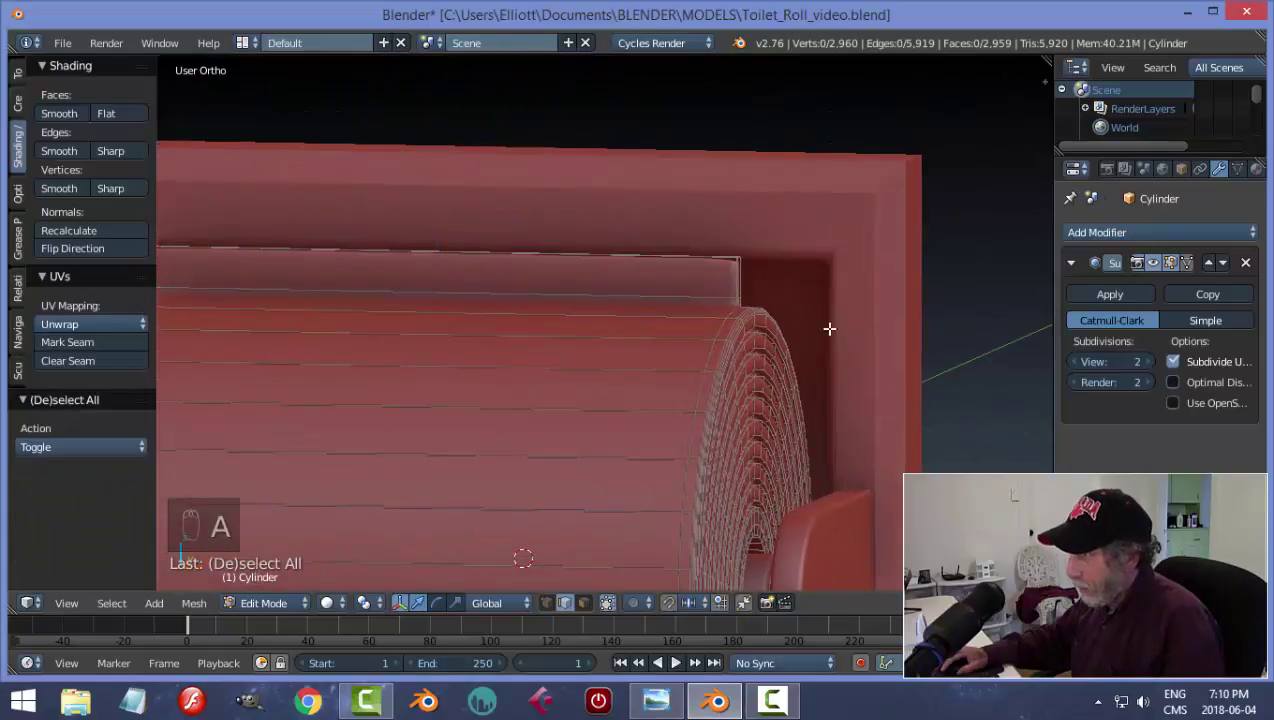
- Add a loop cut close to the flap's upper edge and return to Object Mode with everything deselected
{"action": "key", "text": "ctrl+r"}
{"action": "left_click", "coordinate": [737, 273]}
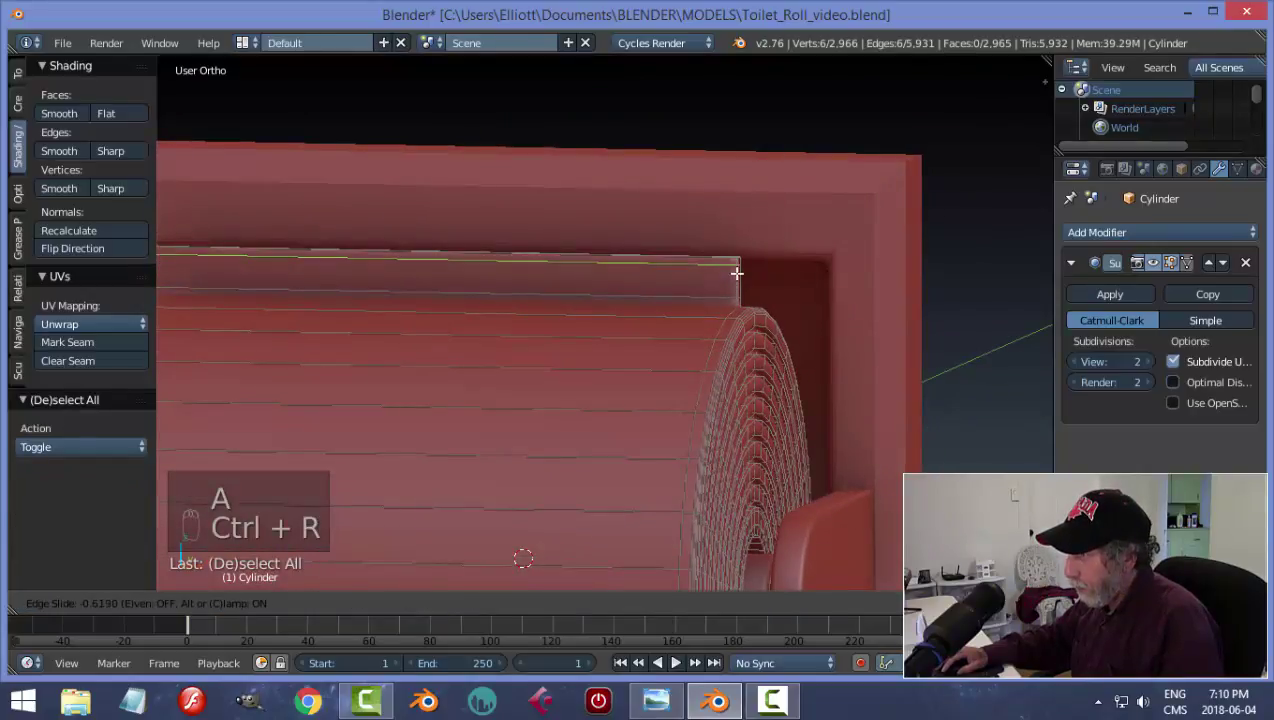
{"action": "left_click", "coordinate": [794, 285]}
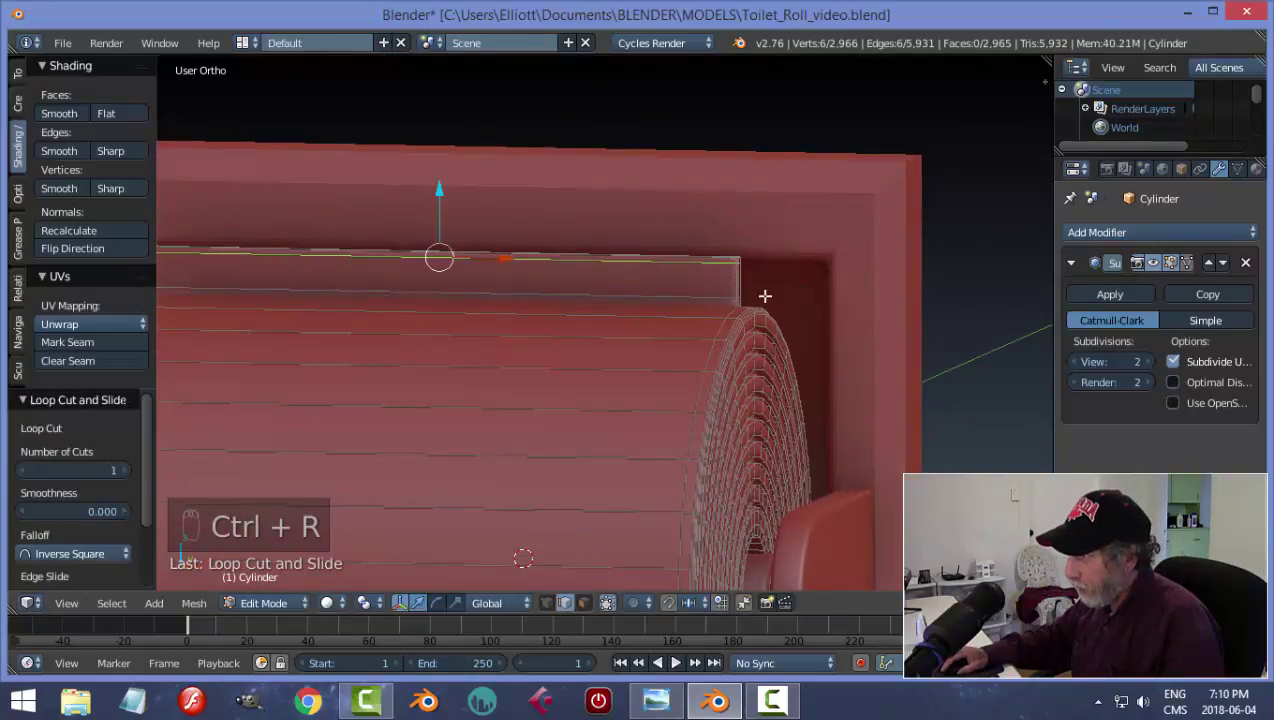
{"action": "key", "text": "a"}
{"action": "key", "text": "Tab"}
{"action": "key", "text": "Tab"}
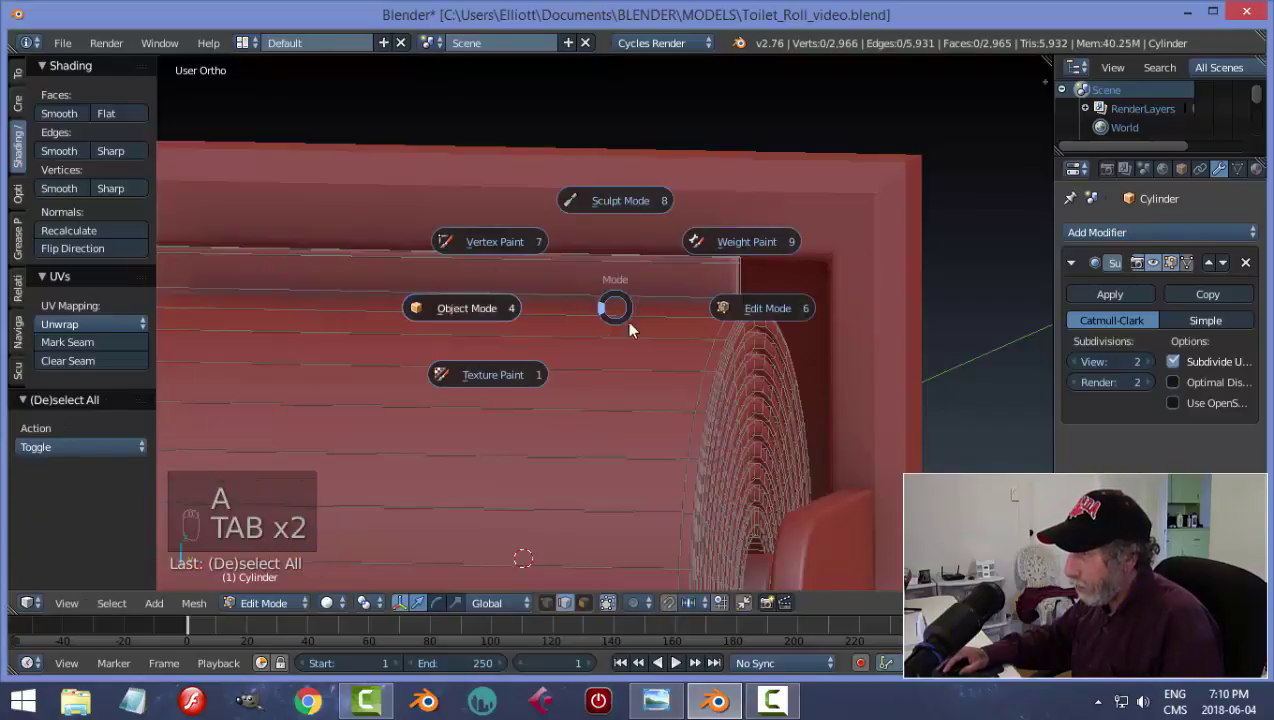
{"action": "scroll", "coordinate": [641, 325], "scroll_direction": "down", "scroll_amount": 2}
{"action": "key", "text": "a"}
{"action": "scroll", "coordinate": [643, 327], "scroll_direction": "down", "scroll_amount": 3}
{"action": "middle_click_drag", "start_coordinate": [643, 327], "coordinate": [731, 402]}
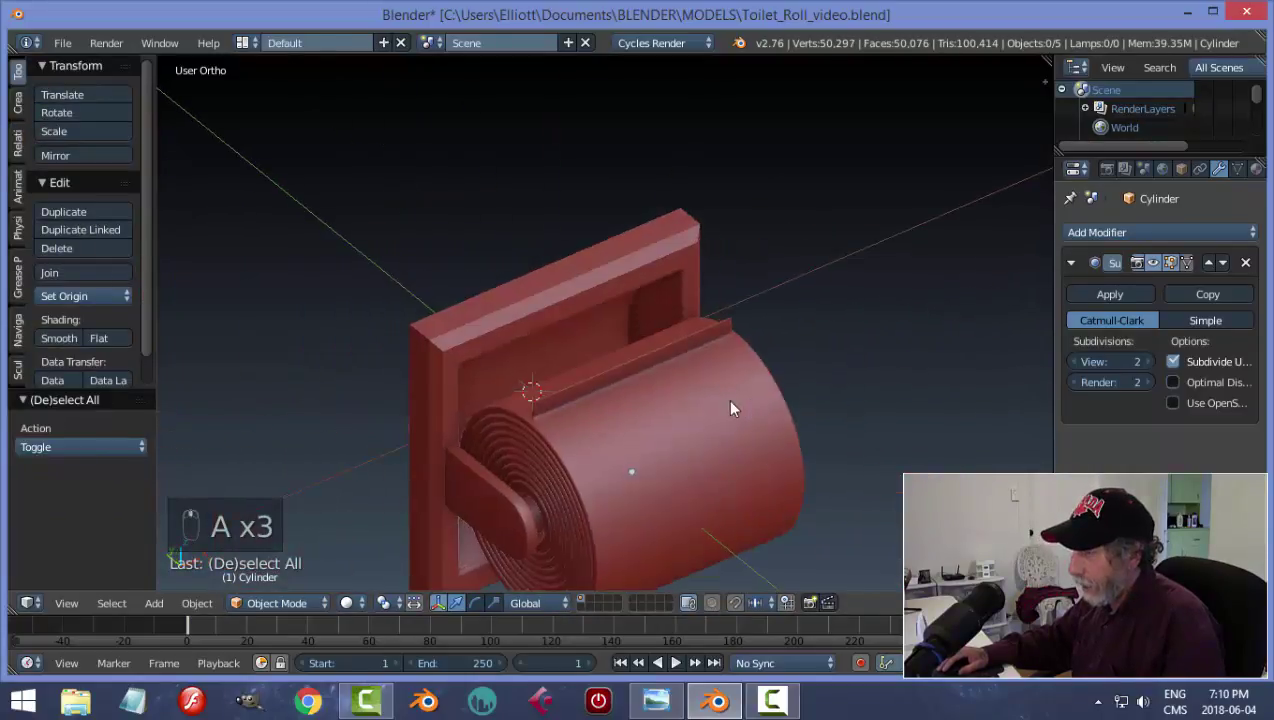
- Select the paper roll and rotate it 90 degrees around the global X axis
{"action": "right_click", "coordinate": [731, 407]}
{"action": "middle_click_drag", "start_coordinate": [808, 421], "coordinate": [752, 400]}
{"action": "key", "text": "r"}
{"action": "key", "text": "x"}
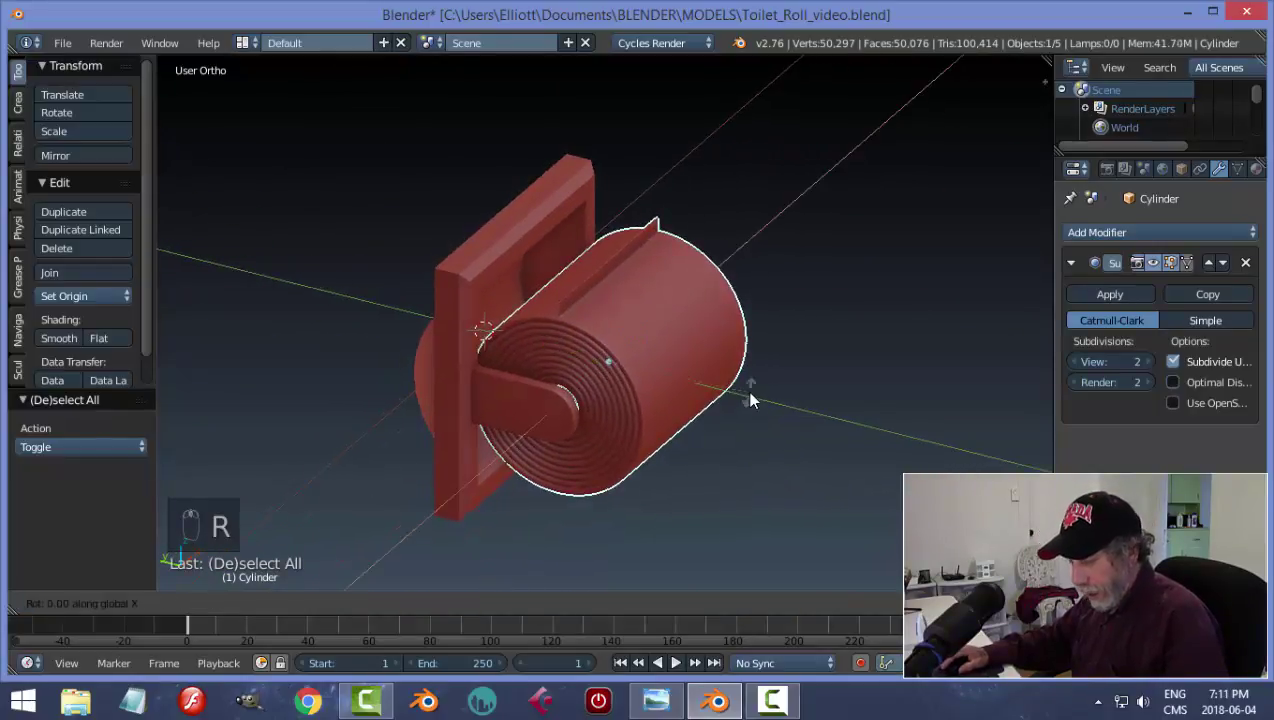
{"action": "key", "text": "9"}
{"action": "key", "text": "0"}
{"action": "key", "text": "Return"}
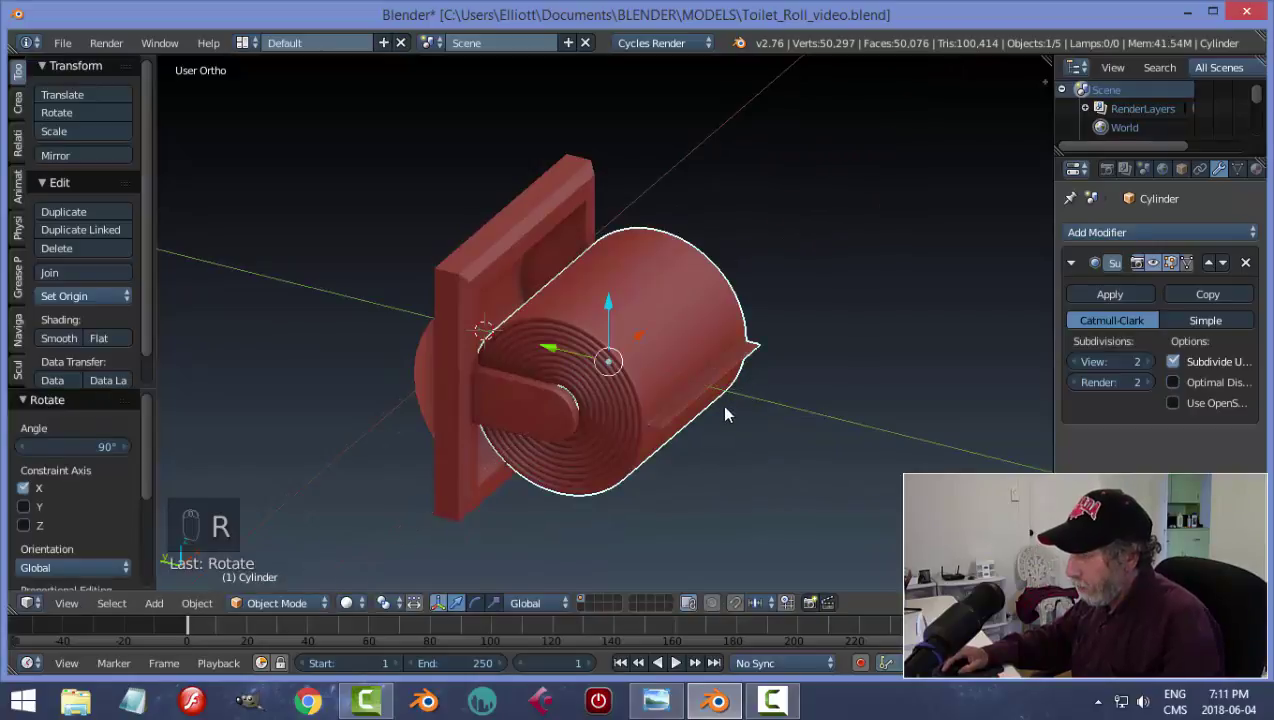
- Rotate the paper roll about 64 degrees around the global X axis so the flap hangs beneath it, and deselect it
{"action": "key", "text": "r"}
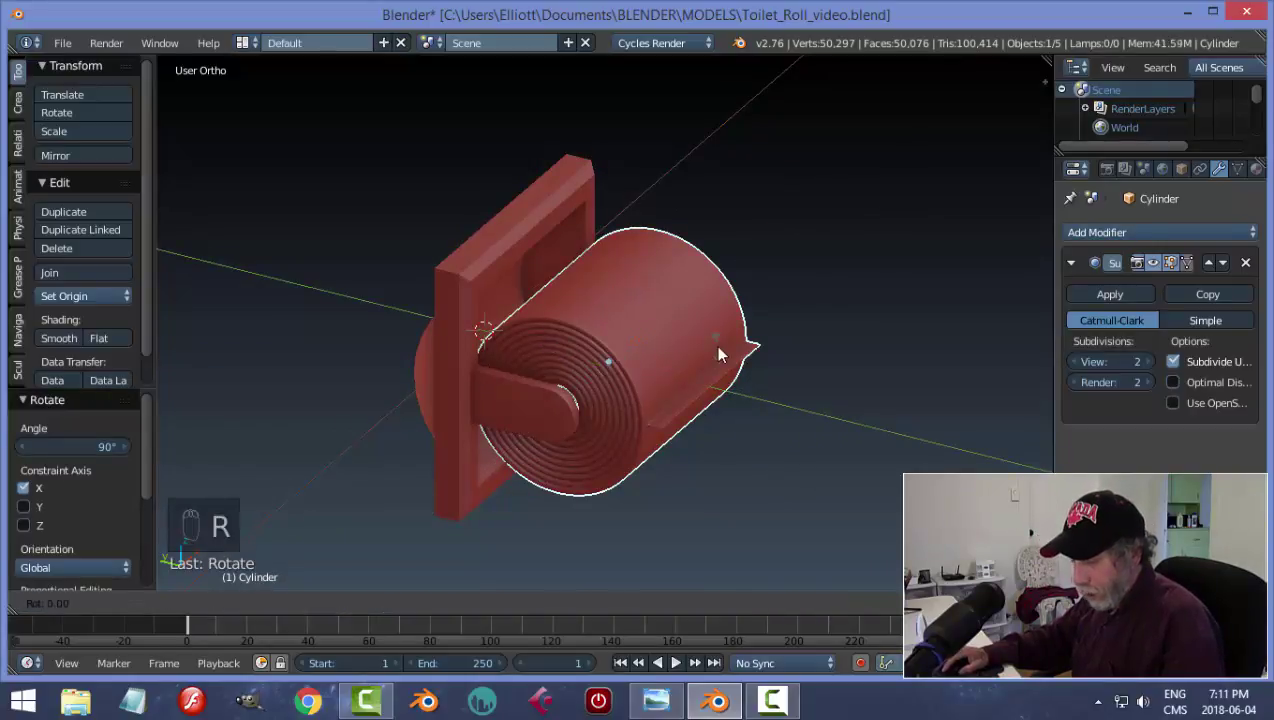
{"action": "key", "text": "x"}
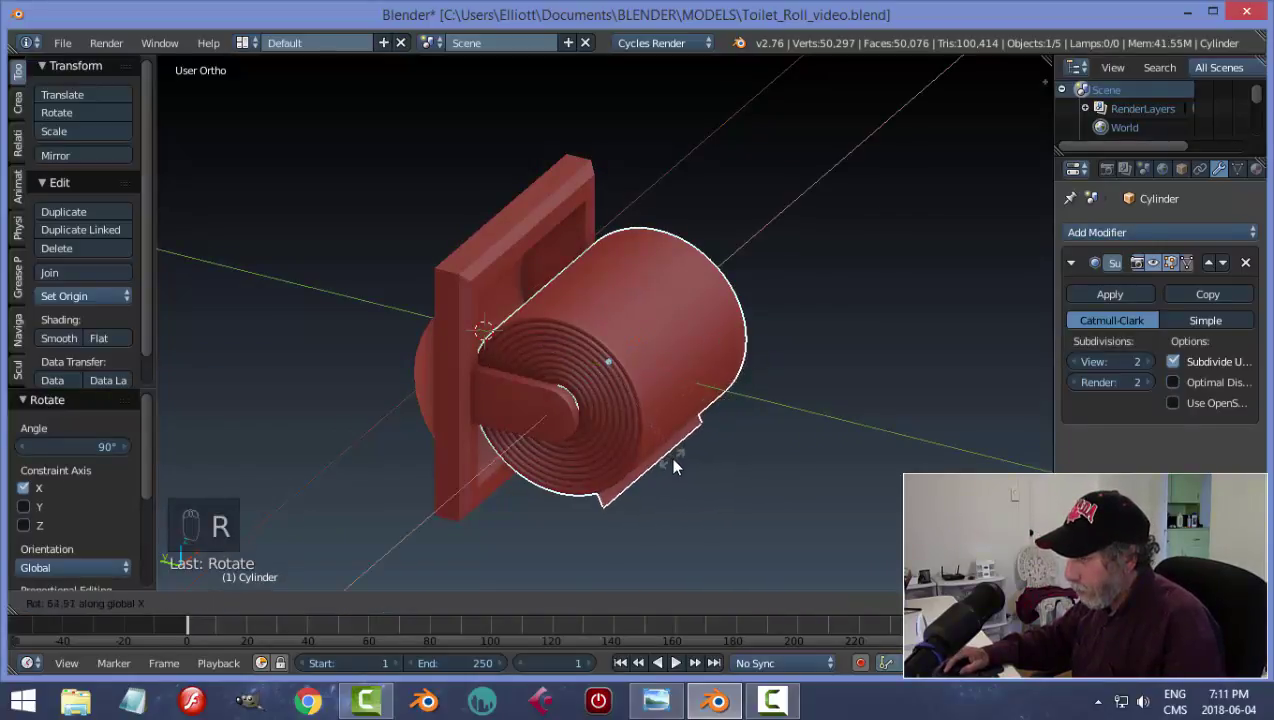
{"action": "left_click", "coordinate": [674, 462]}
{"action": "key", "text": "a"}
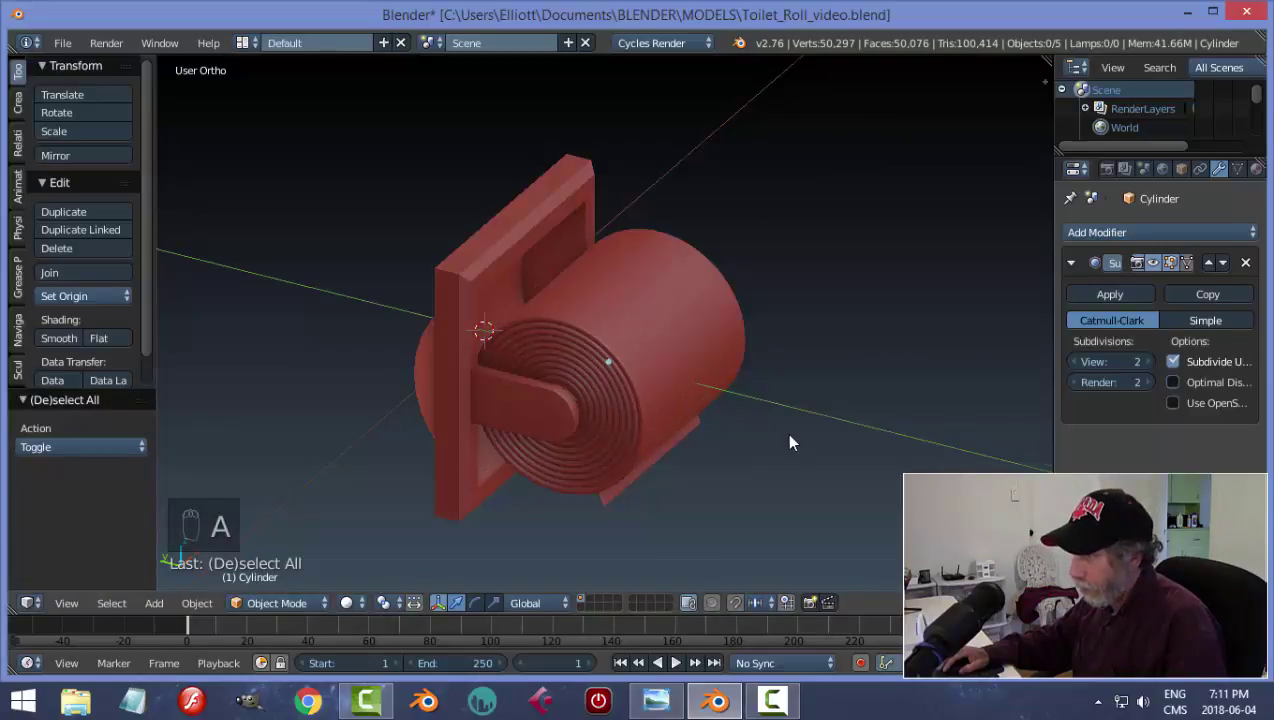
- Save the model, overwriting the existing Toilet_Roll_video.blend file
{"action": "middle_click_drag", "start_coordinate": [790, 443], "coordinate": [858, 406]}
{"action": "key", "text": "ctrl+s"}
{"action": "left_click", "coordinate": [681, 418]}
{"action": "scroll", "coordinate": [654, 426], "scroll_direction": "up", "scroll_amount": 3}
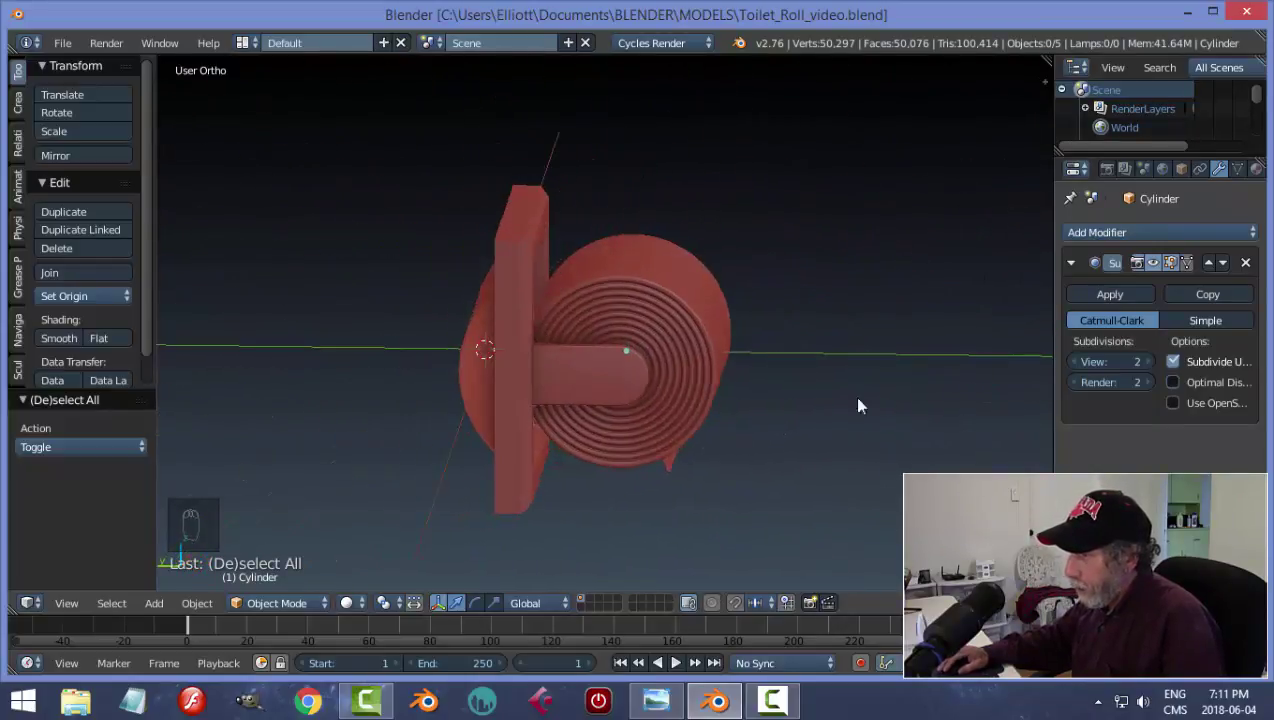
{"action": "middle_click_drag", "start_coordinate": [612, 405], "coordinate": [468, 412]}
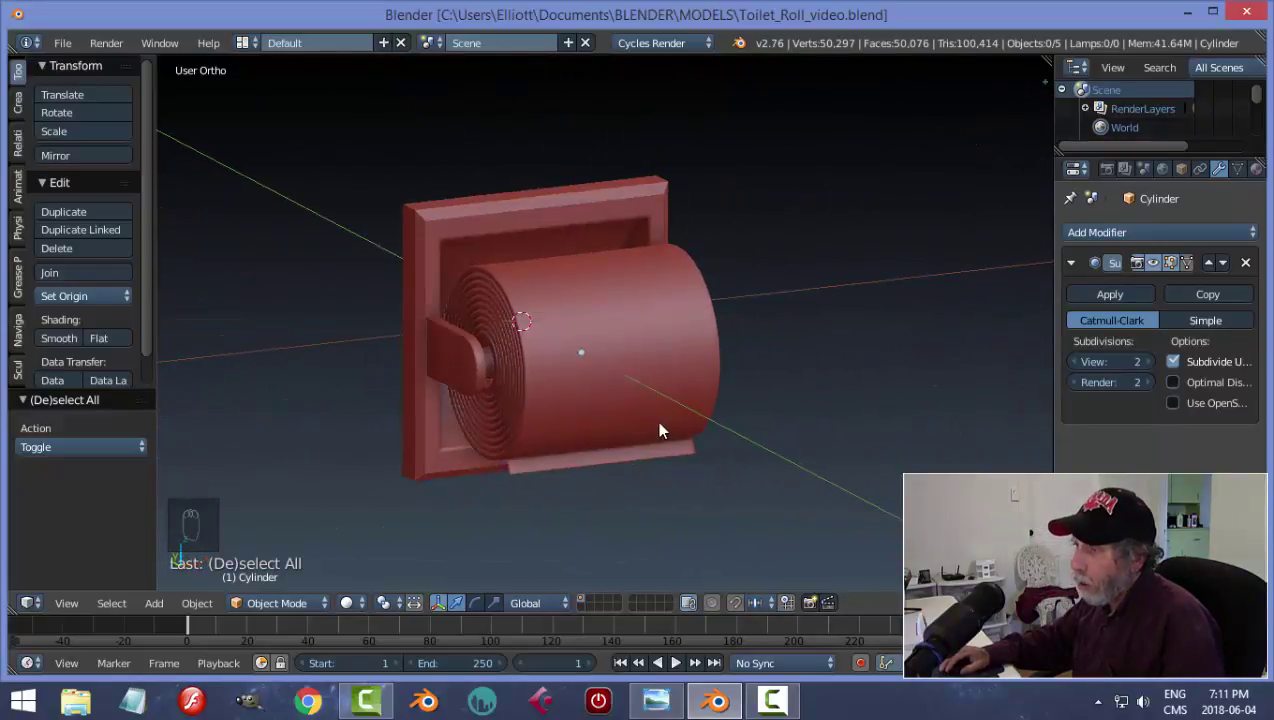
- Snap the 3D cursor to the square holder frame and add a mesh plane there
{"action": "middle_click_drag", "start_coordinate": [663, 429], "coordinate": [608, 408]}
{"action": "right_click", "coordinate": [579, 204]}
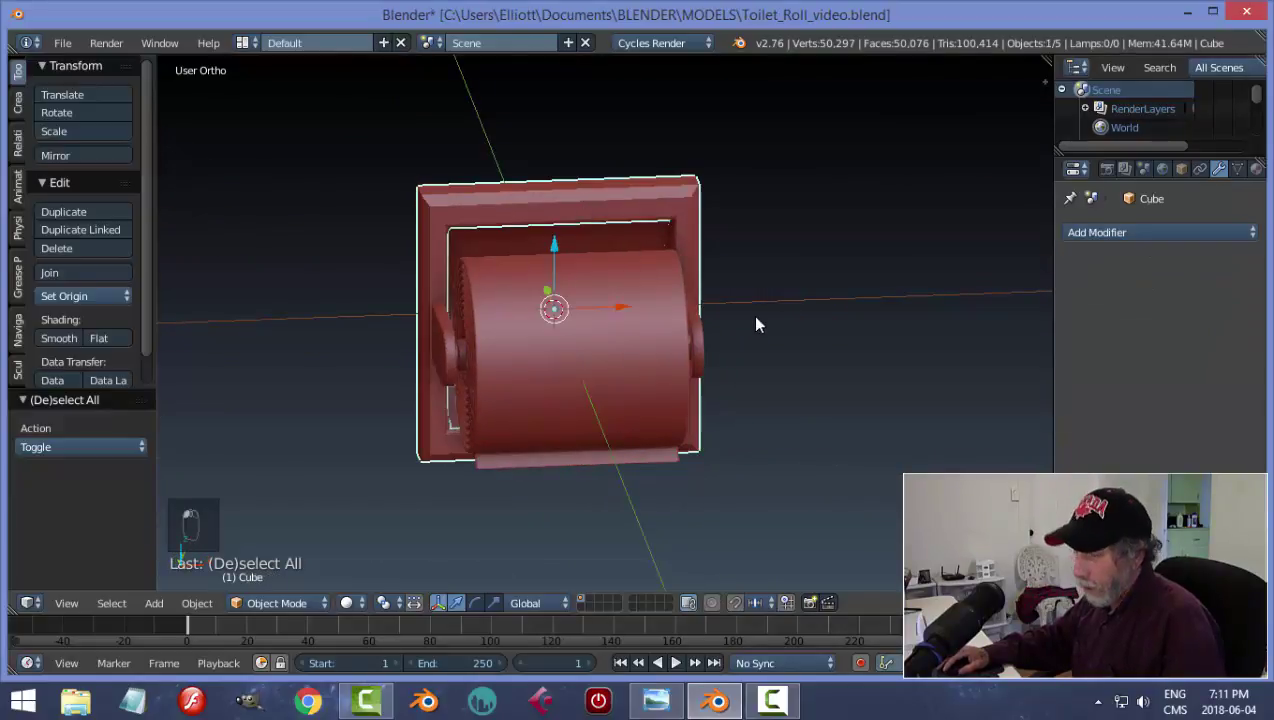
{"action": "key", "text": "shift+s"}
{"action": "left_click", "coordinate": [757, 322]}
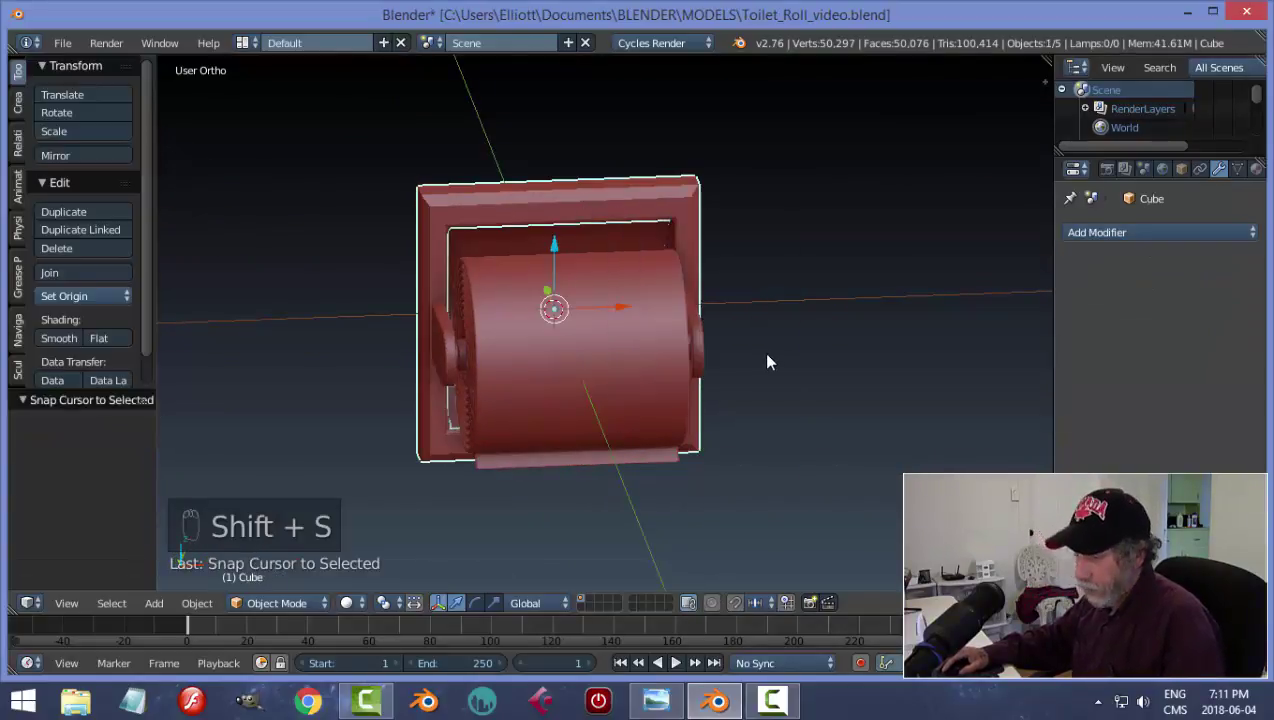
{"action": "key", "text": "shift+a"}
{"action": "mouse_move", "coordinate": [768, 358]}
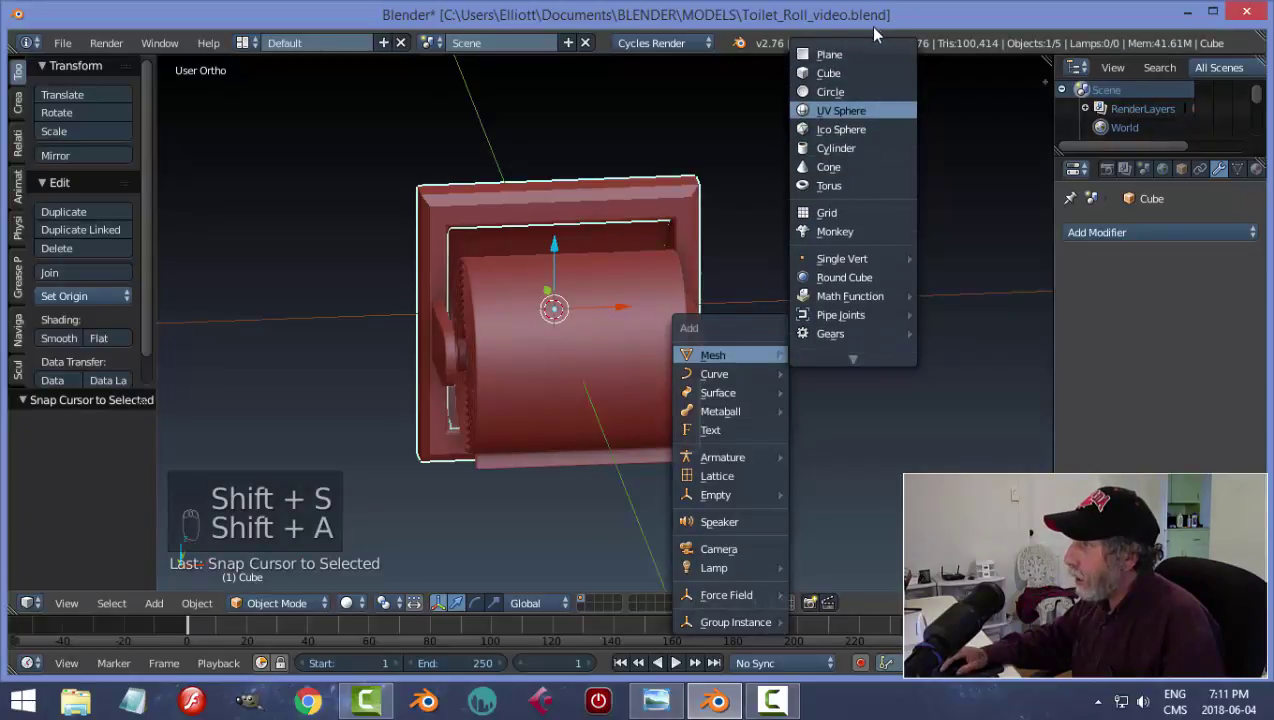
{"action": "left_click", "coordinate": [838, 58]}
- Rotate the new plane 90 degrees around X and scale it by 8 to form an upright wall
{"action": "middle_click_drag", "start_coordinate": [724, 277], "coordinate": [776, 290]}
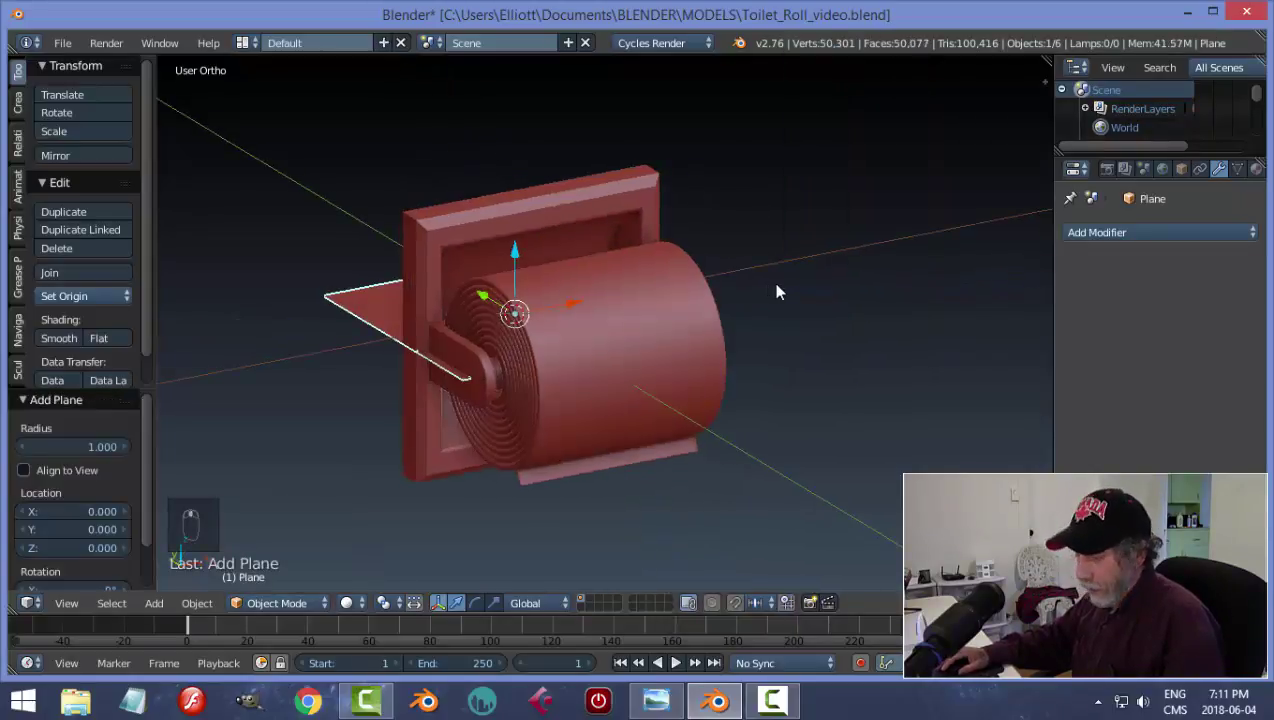
{"action": "type", "text": "rx90"}
{"action": "key", "text": "Return"}
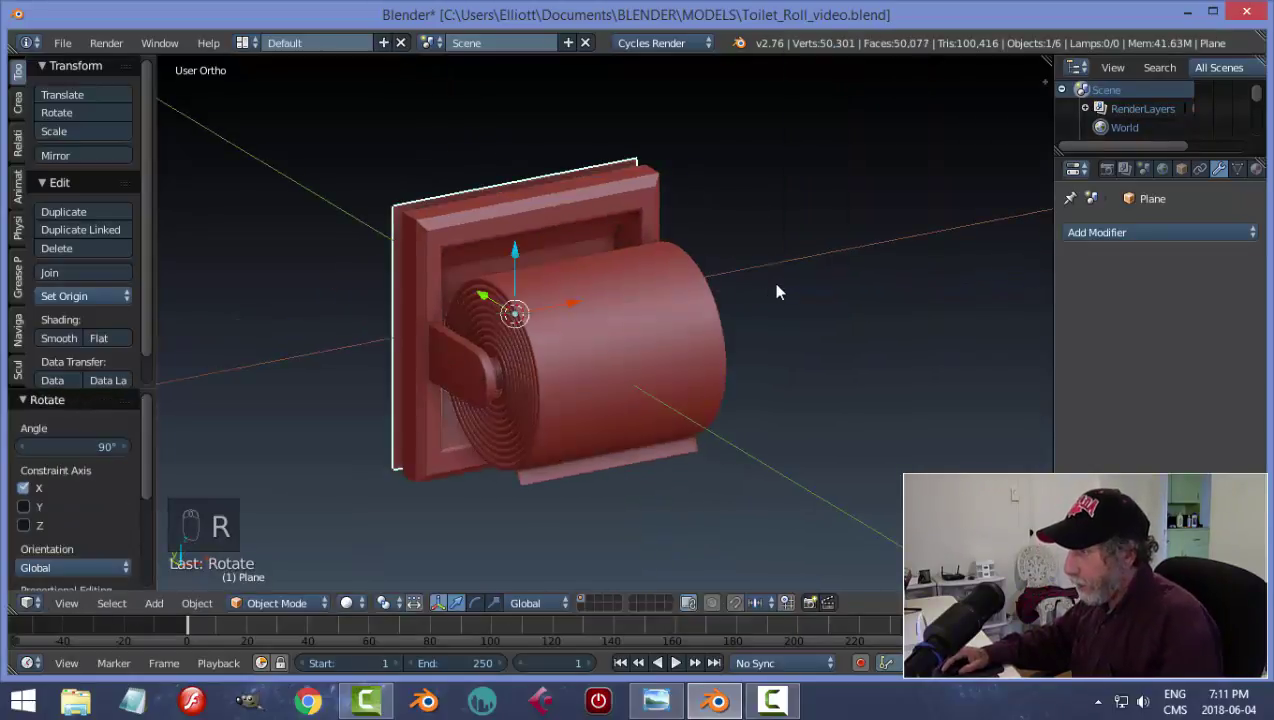
{"action": "type", "text": "s8"}
{"action": "key", "text": "Return"}
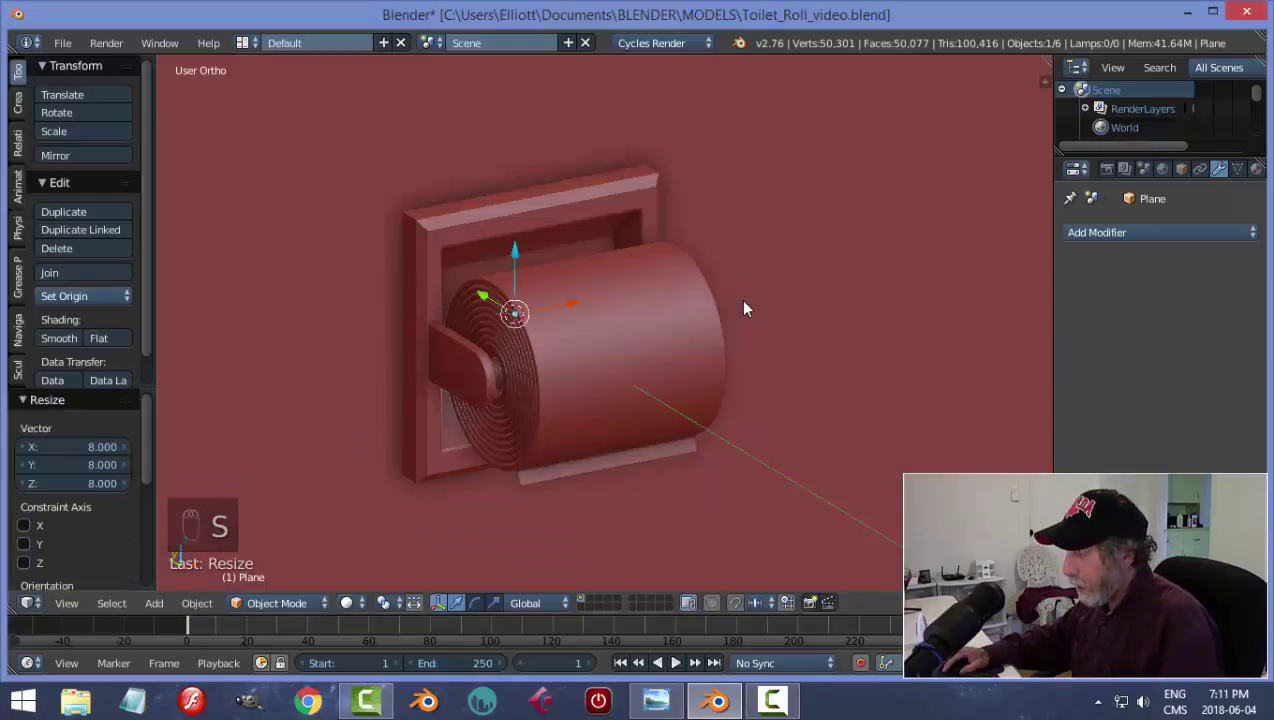
- Move the wall plane about -0.14 along Y so it meets the holder frame, and deselect it
{"action": "middle_click_drag", "start_coordinate": [659, 336], "coordinate": [662, 362]}
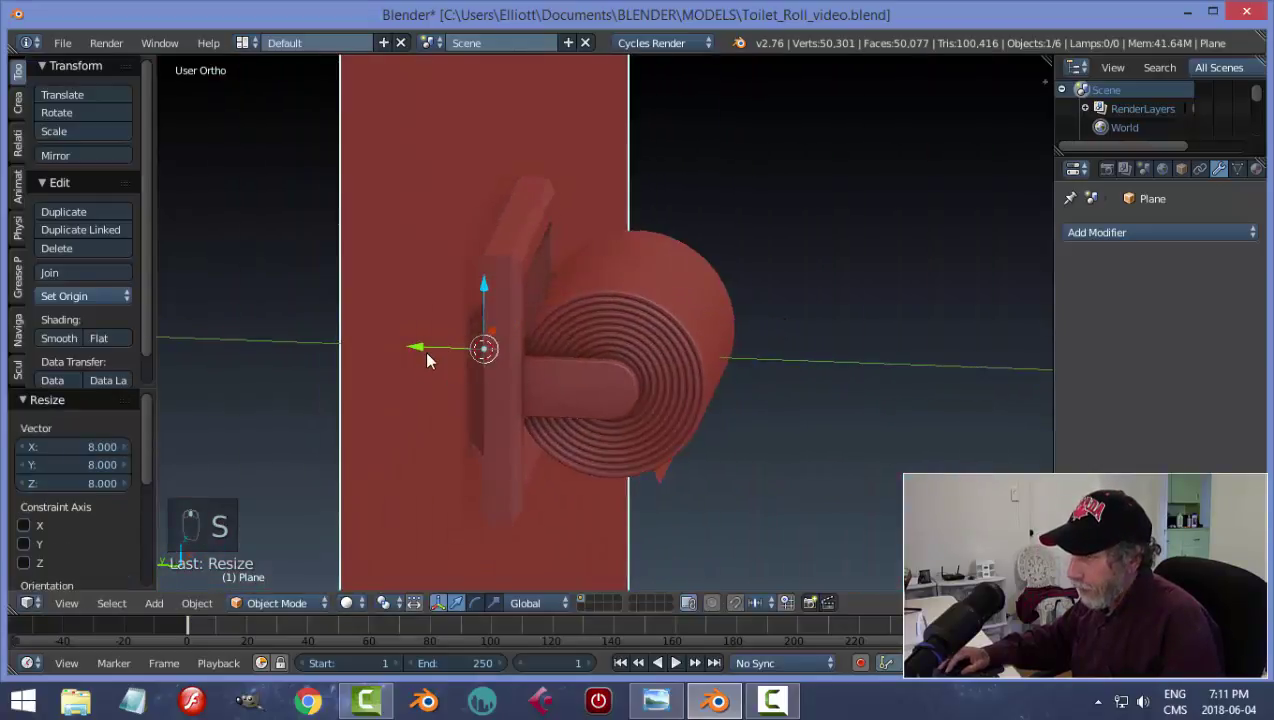
{"action": "key", "text": "g"}
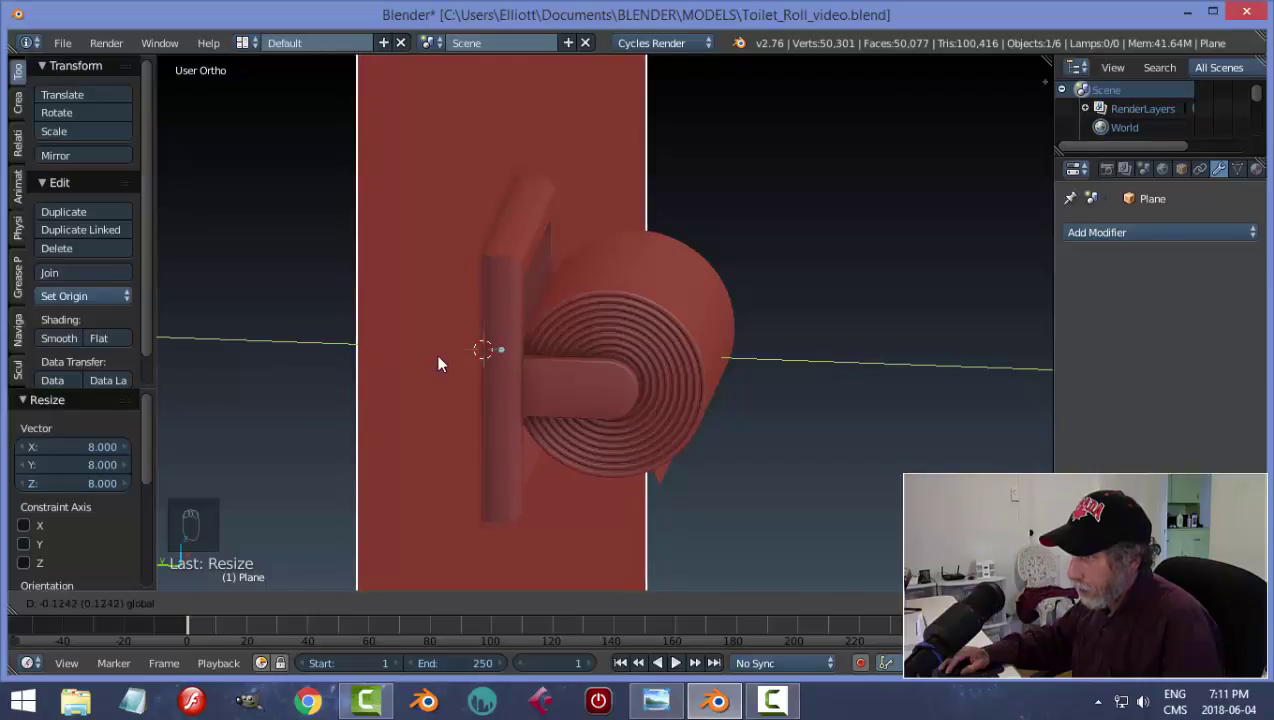
{"action": "left_click", "coordinate": [440, 363]}
{"action": "key", "text": "a"}
- Select the wall plane and, in Edit Mode, add two evenly spaced vertical loop cuts
{"action": "mouse_move", "coordinate": [682, 397]}
{"action": "middle_mouse_down"}
{"action": "mouse_move", "coordinate": [651, 415]}
{"action": "mouse_move", "coordinate": [736, 355]}
{"action": "mouse_move", "coordinate": [899, 347]}
{"action": "mouse_move", "coordinate": [581, 388]}
{"action": "mouse_move", "coordinate": [521, 416]}
{"action": "mouse_move", "coordinate": [562, 441]}
{"action": "mouse_move", "coordinate": [568, 418]}
{"action": "mouse_move", "coordinate": [671, 458]}
{"action": "mouse_move", "coordinate": [537, 375]}
{"action": "mouse_move", "coordinate": [705, 407]}
{"action": "mouse_move", "coordinate": [668, 412]}
{"action": "middle_mouse_up"}
{"action": "scroll", "coordinate": [664, 400], "scroll_direction": "down", "scroll_amount": 6}
{"action": "right_click", "coordinate": [781, 402]}
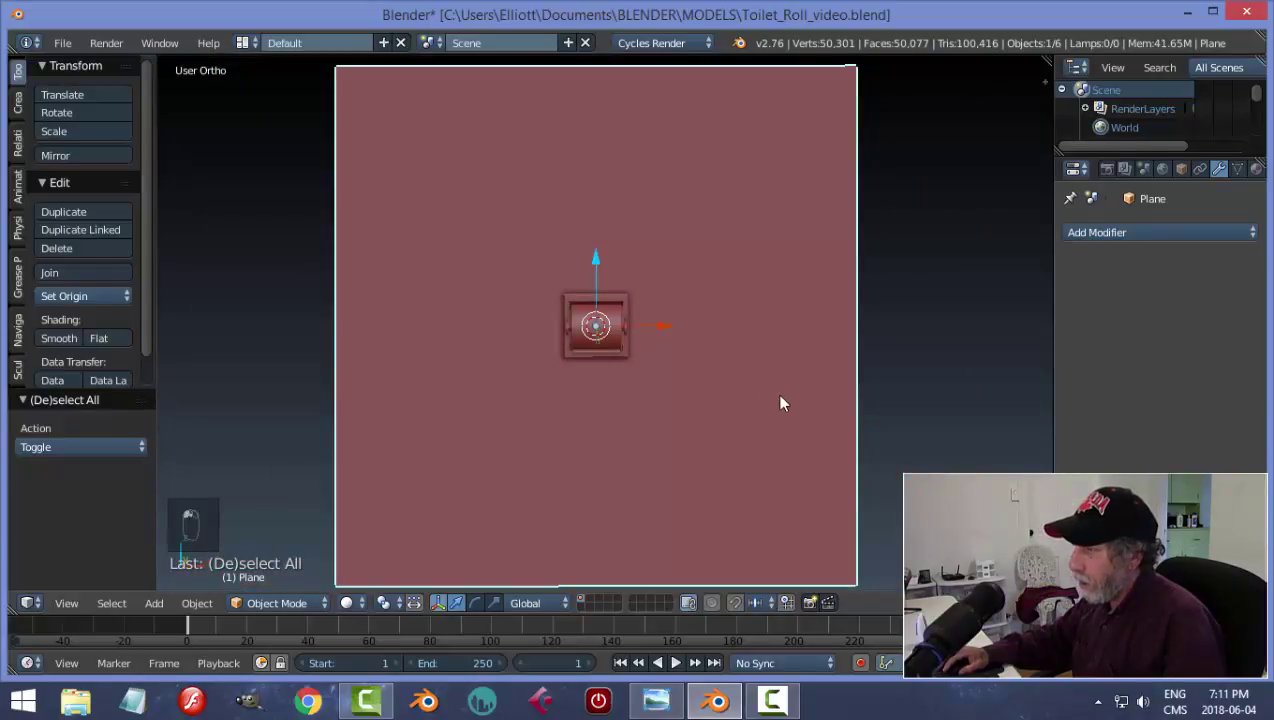
{"action": "key", "text": "Tab"}
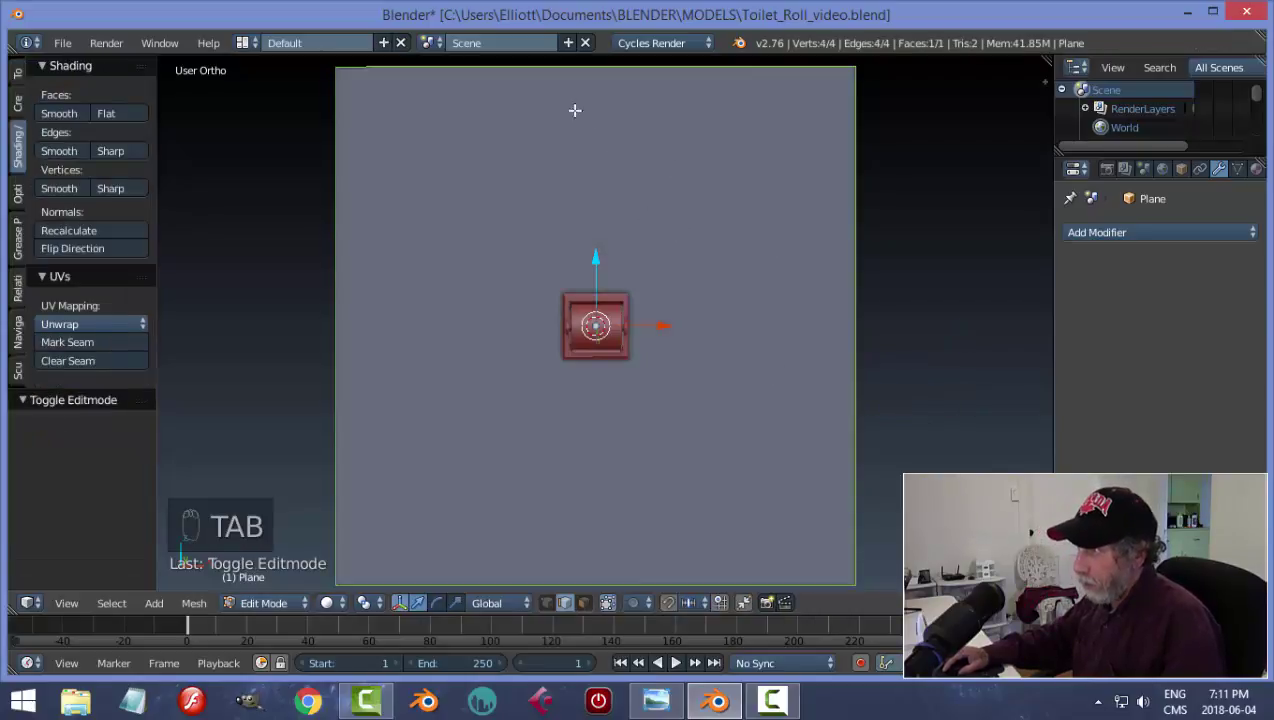
{"action": "key", "text": "ctrl+r"}
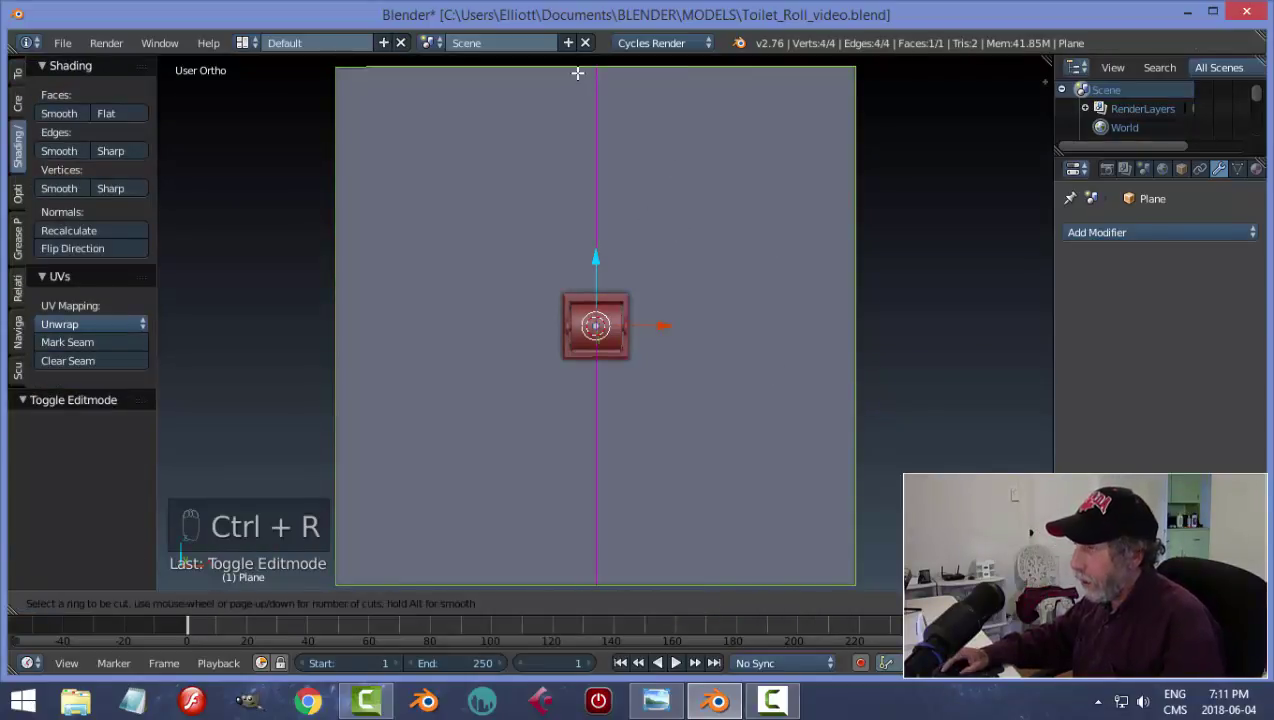
{"action": "scroll", "coordinate": [577, 72], "scroll_direction": "up", "scroll_amount": 1}
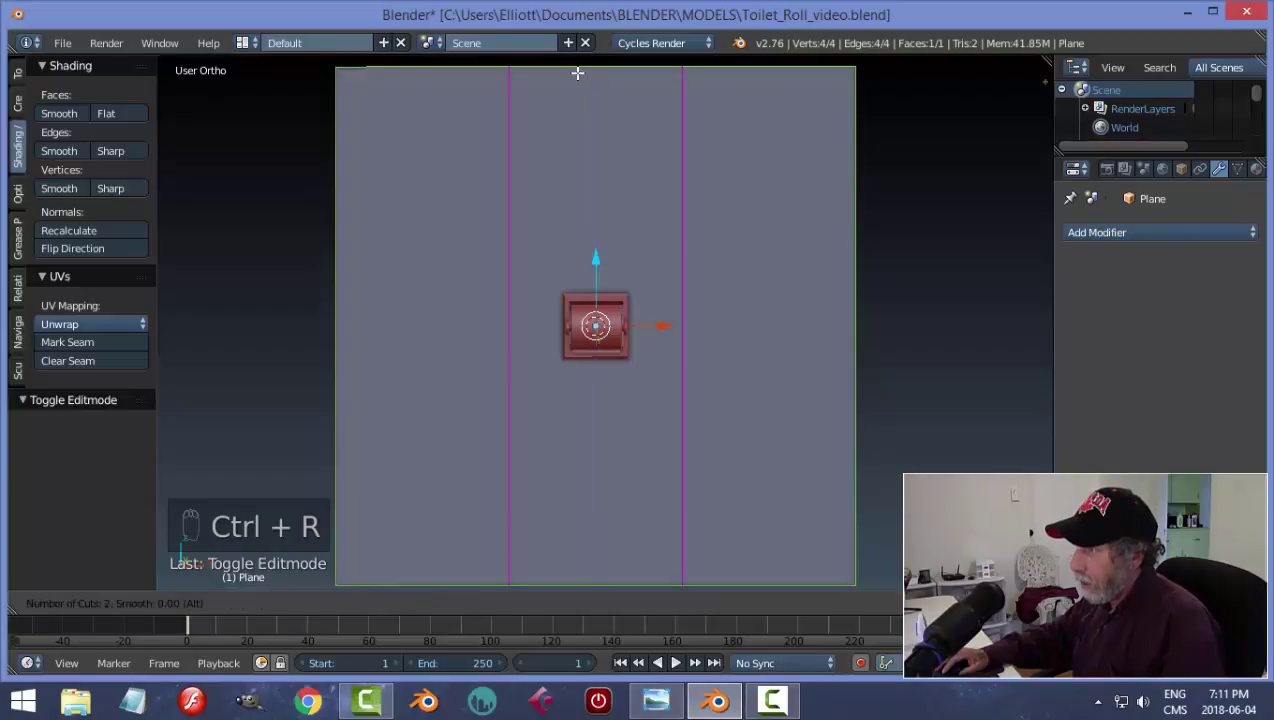
{"action": "left_click", "coordinate": [577, 70]}
{"action": "right_click", "coordinate": [577, 70]}
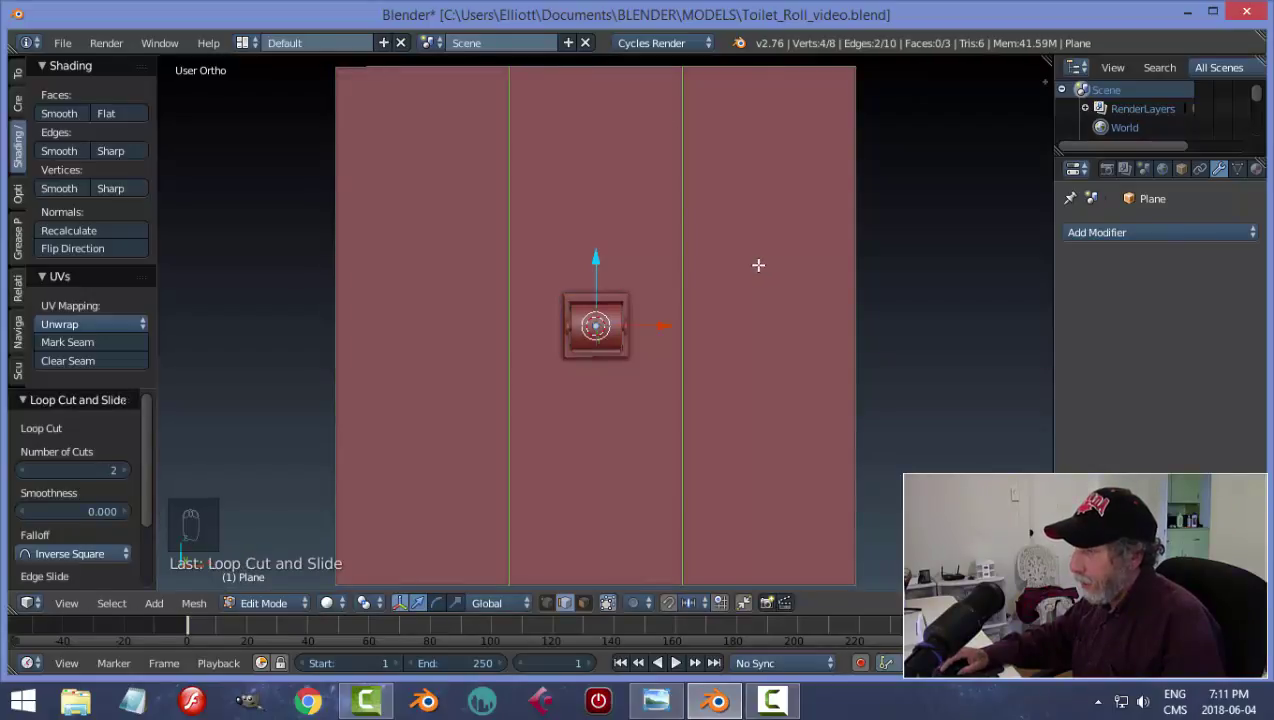
- Scale the two vertical cuts along X to 0.357 so they sit just inside the frame's sides, and deselect them
{"action": "scroll", "coordinate": [758, 265], "scroll_direction": "up", "scroll_amount": 3}
{"action": "key", "text": "s"}
{"action": "key", "text": "x"}
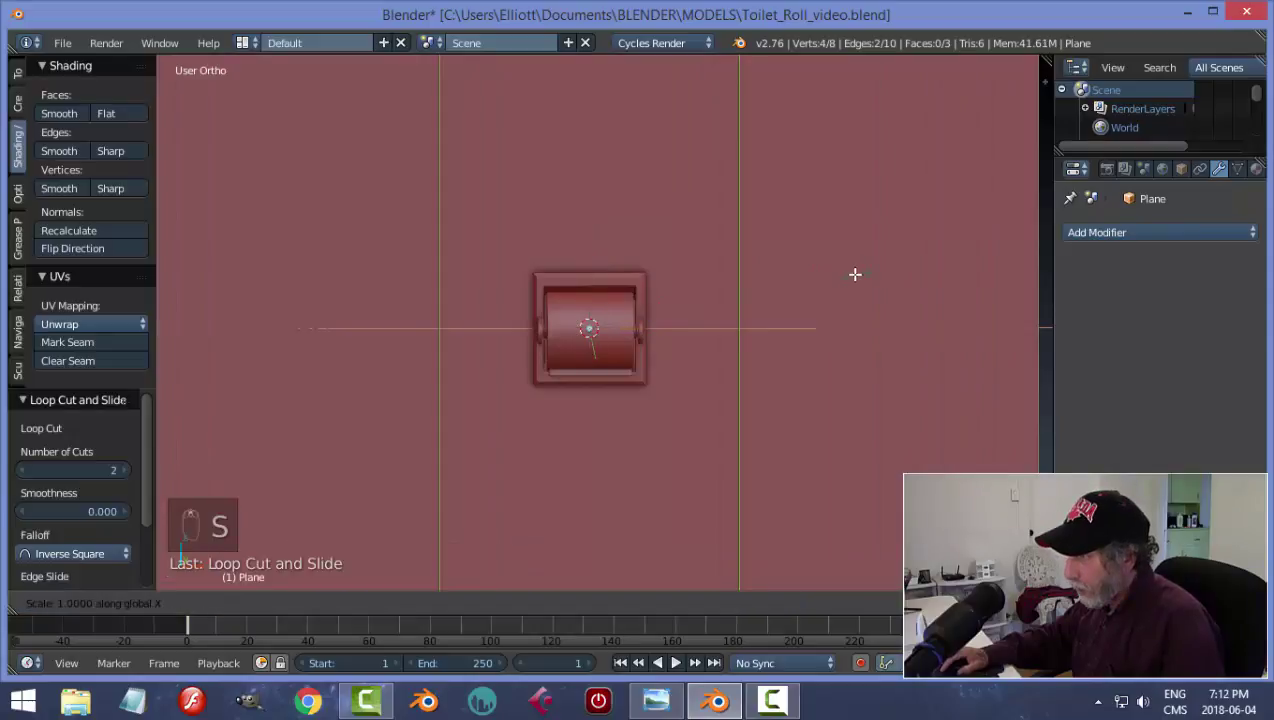
{"action": "left_click", "coordinate": [677, 284]}
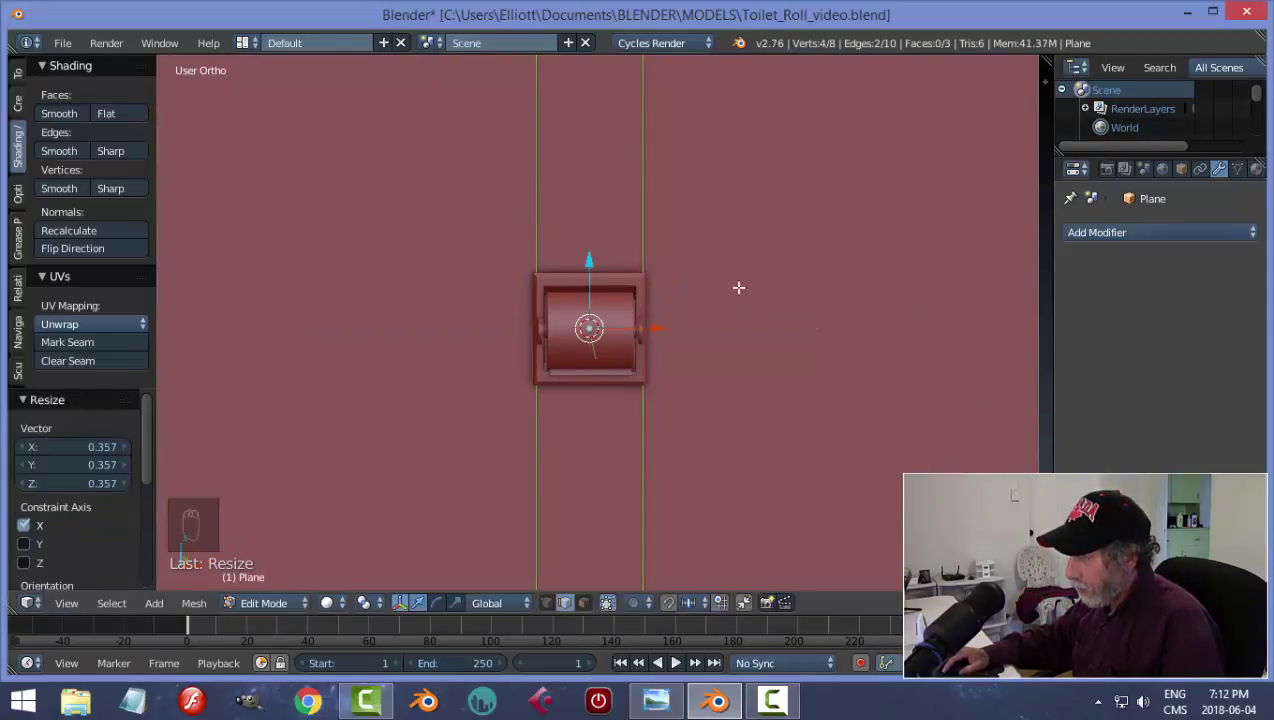
{"action": "key", "text": "a"}
- Add two horizontal loop cuts across the wall plane and scale them along Z to about 0.34, just inside the frame's edges
{"action": "scroll", "coordinate": [746, 290], "scroll_direction": "down", "scroll_amount": 5}
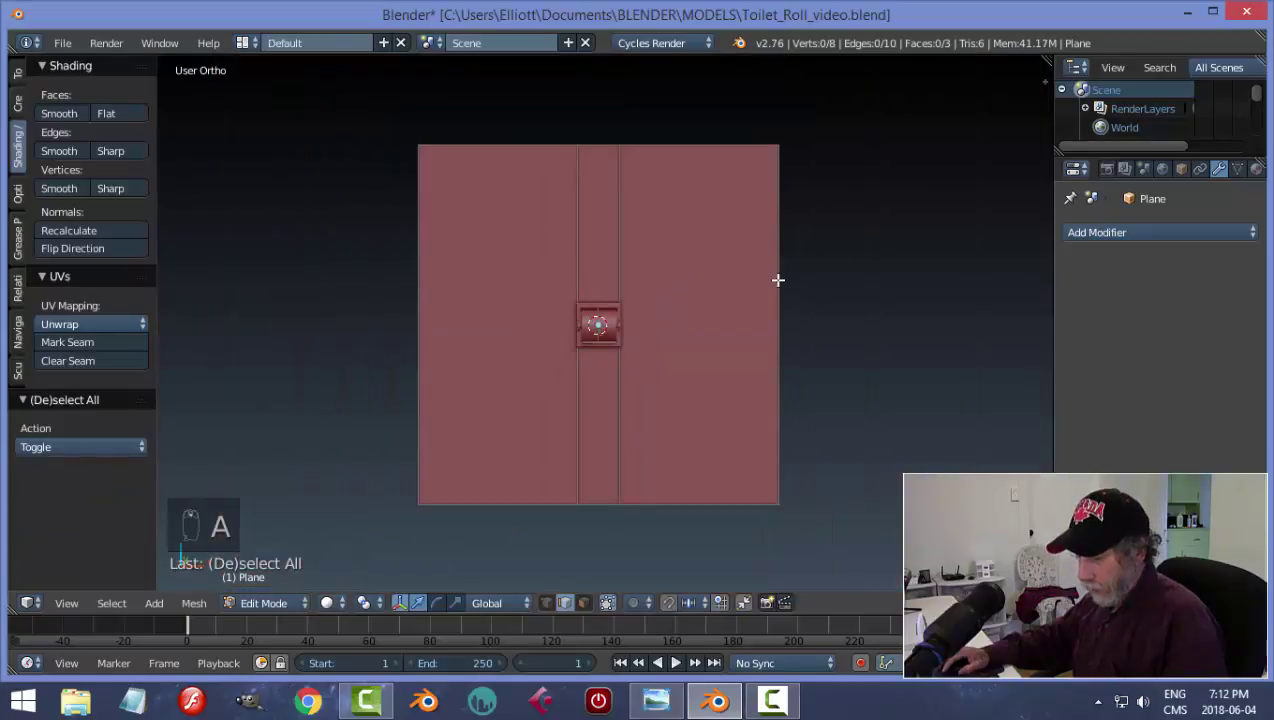
{"action": "key", "text": "ctrl+r"}
{"action": "left_click", "coordinate": [778, 280]}
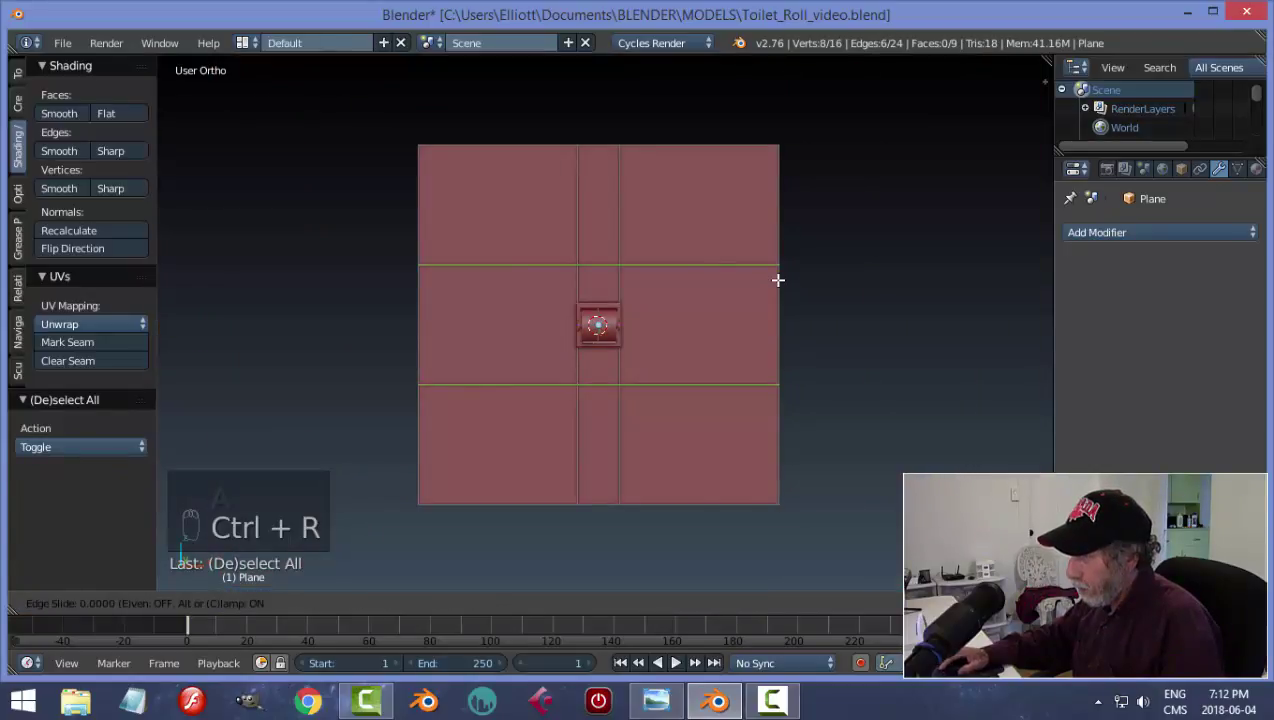
{"action": "right_click", "coordinate": [759, 347]}
{"action": "scroll", "coordinate": [760, 347], "scroll_direction": "up", "scroll_amount": 3}
{"action": "key", "text": "s"}
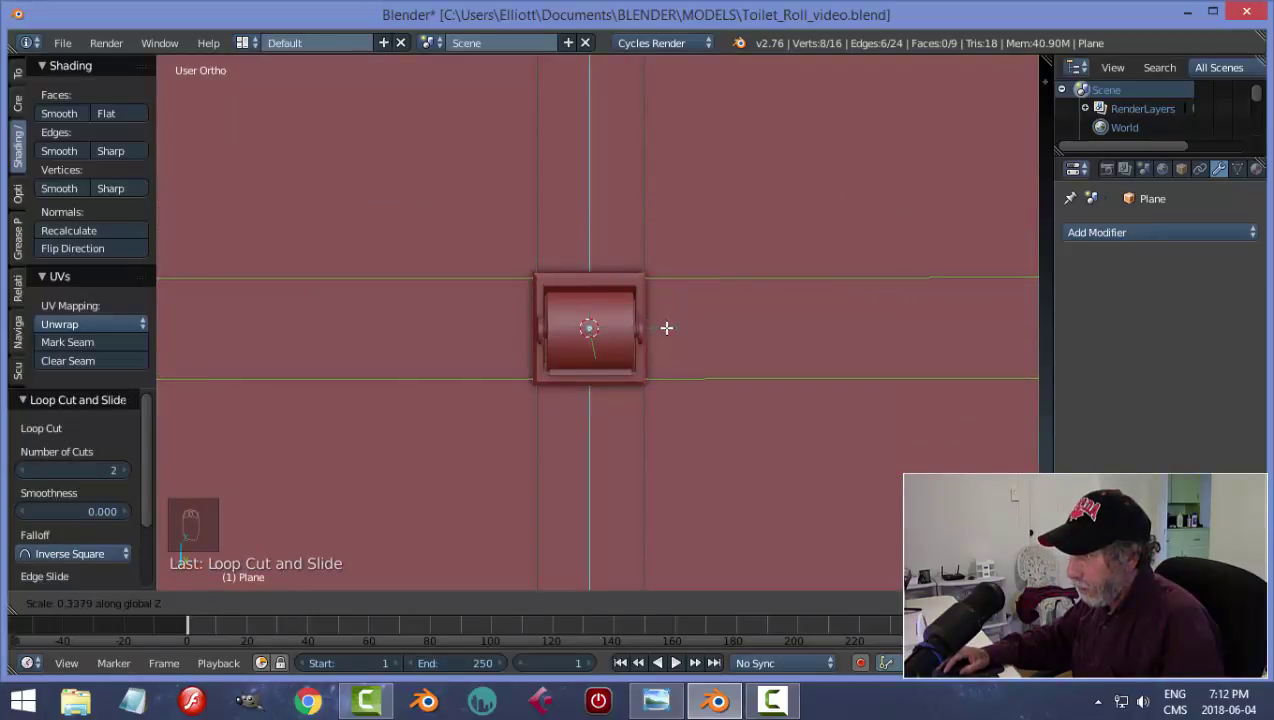
{"action": "left_click", "coordinate": [665, 327]}
{"action": "key", "text": "a"}
- Switch to face selection and delete the wall plane's central face behind the holder
{"action": "key", "text": "ctrl+Tab"}
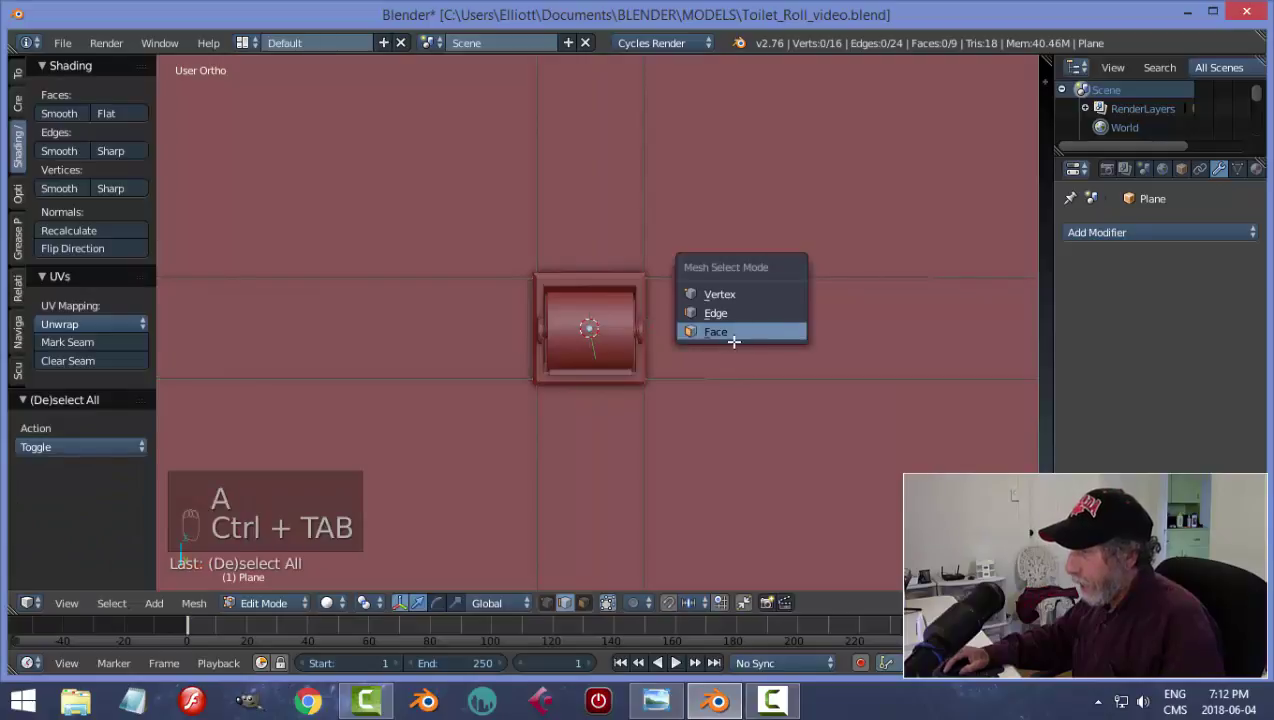
{"action": "left_click", "coordinate": [733, 338]}
{"action": "right_click", "coordinate": [497, 227]}
{"action": "right_click", "coordinate": [635, 205]}
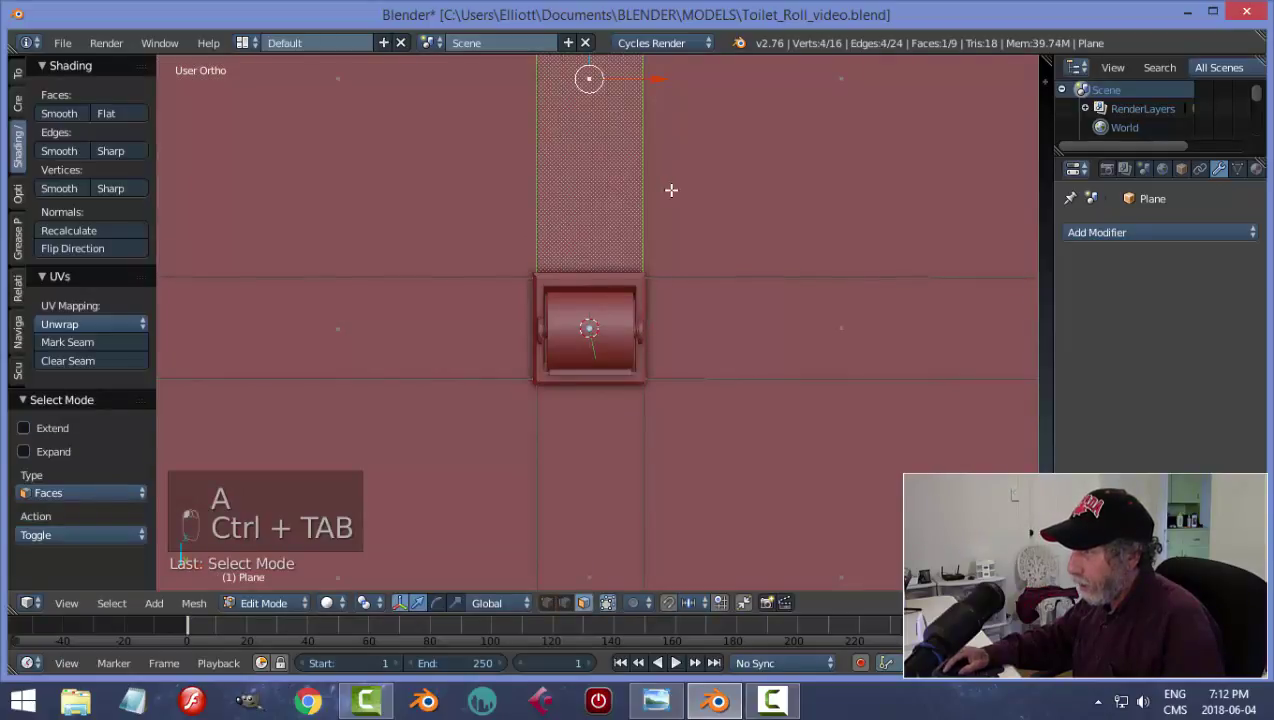
{"action": "right_click", "coordinate": [671, 190]}
{"action": "right_click", "coordinate": [593, 327]}
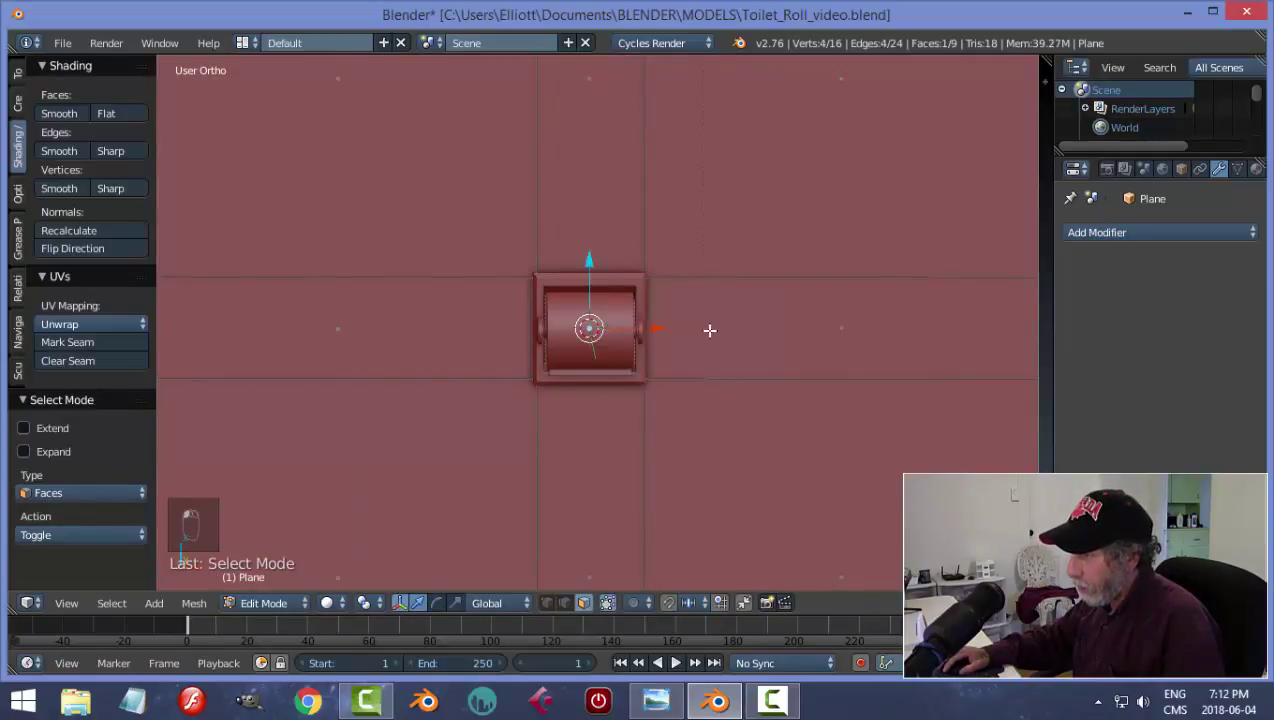
{"action": "middle_click_drag", "start_coordinate": [733, 341], "coordinate": [762, 347]}
{"action": "key", "text": "x"}
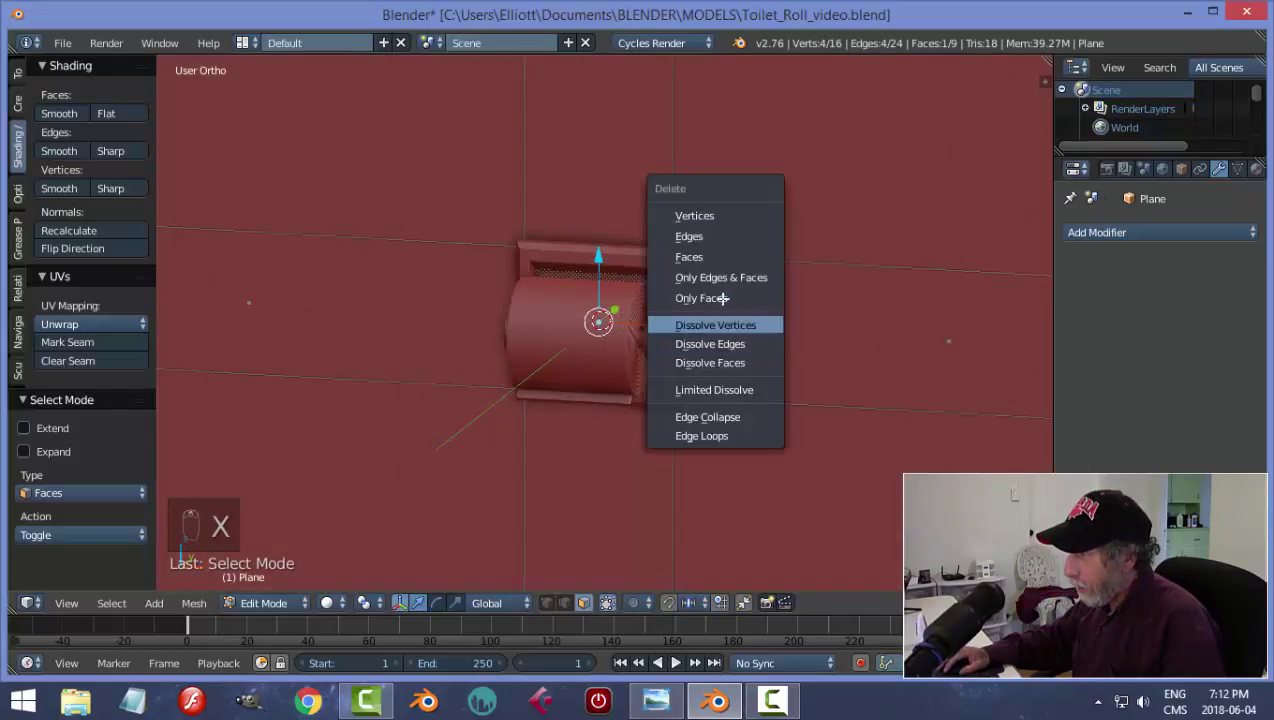
{"action": "left_click", "coordinate": [725, 253]}
- Return to Object Mode with everything deselected and save the file over the existing one
{"action": "key", "text": "Tab"}
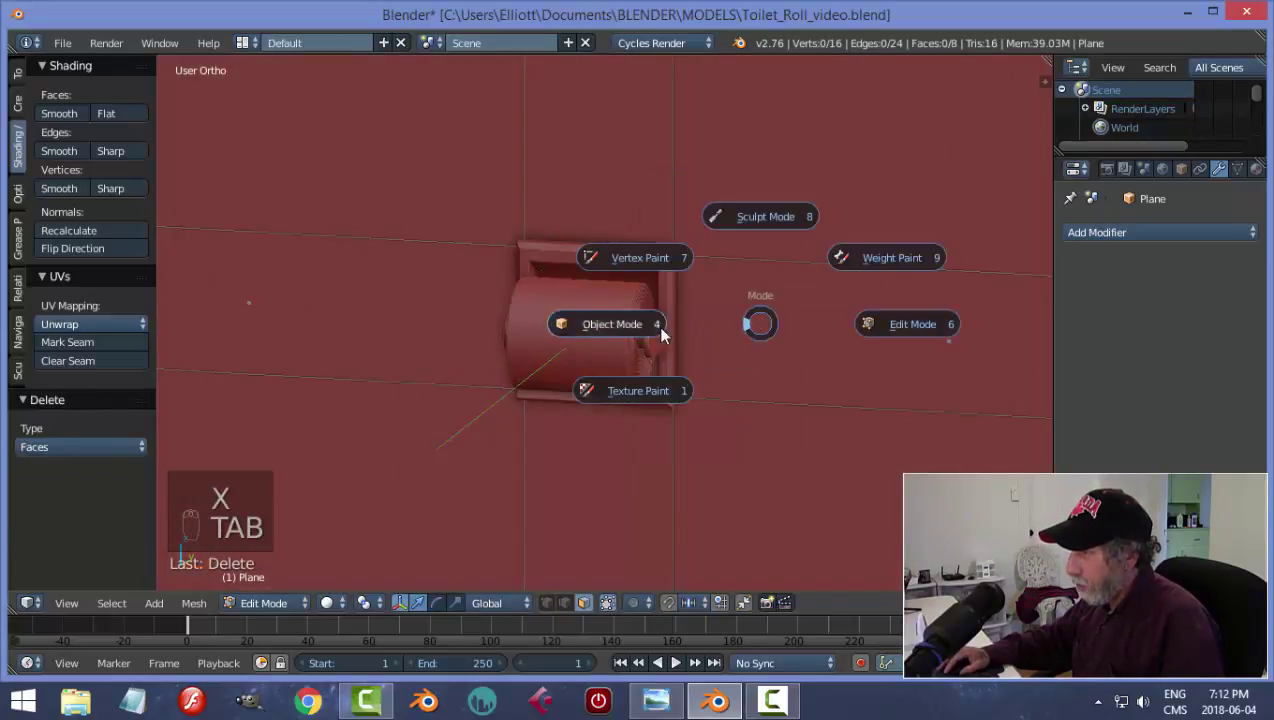
{"action": "left_click", "coordinate": [657, 325]}
{"action": "key", "text": "a"}
{"action": "key", "text": "a"}
{"action": "middle_click_drag", "start_coordinate": [755, 331], "coordinate": [812, 348]}
{"action": "key", "text": "ctrl+s"}
{"action": "scroll", "coordinate": [824, 378], "scroll_direction": "up", "scroll_amount": 3}
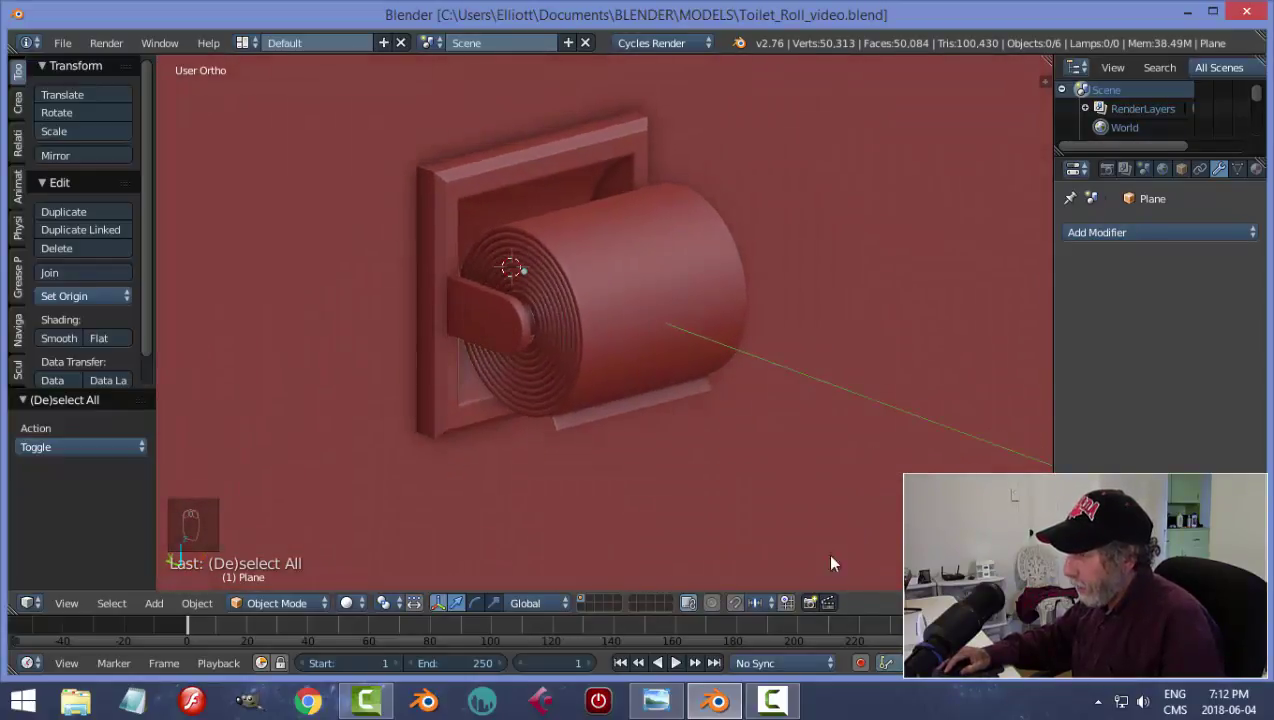
- Change the viewport matcap to the glossy red one with bright white reflections
{"action": "key", "text": "n"}
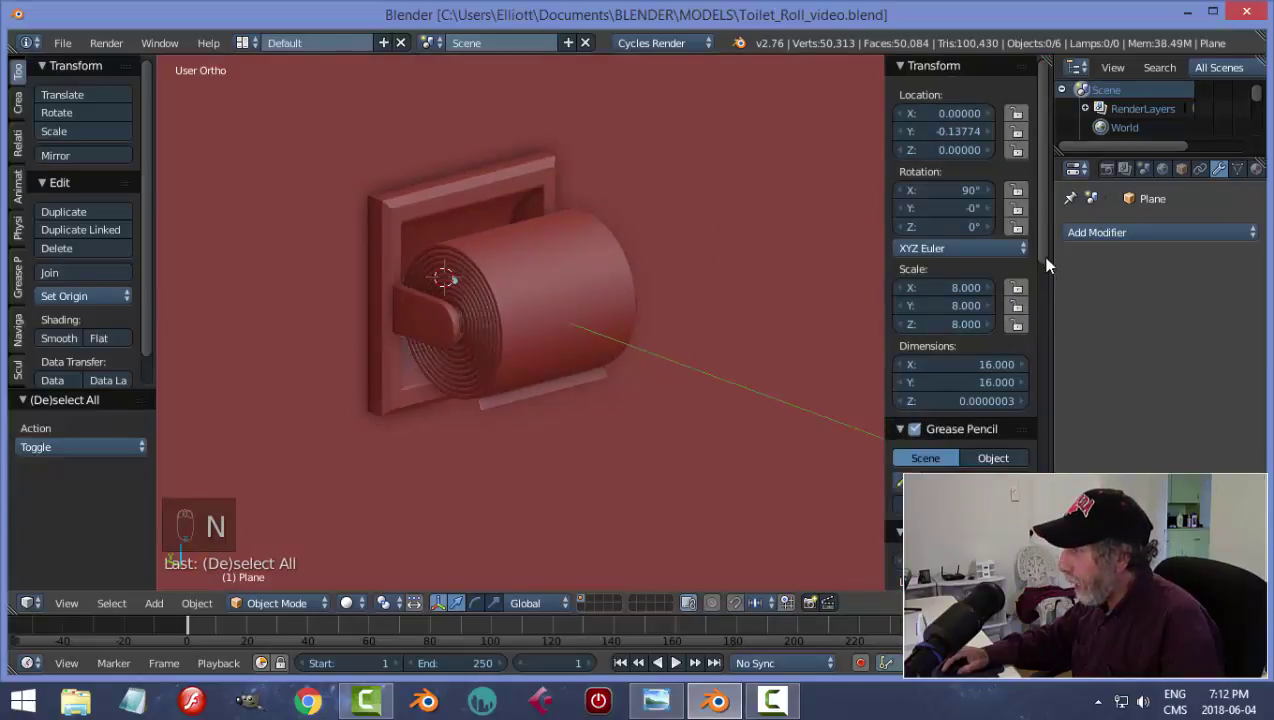
{"action": "left_click_drag", "start_coordinate": [1047, 262], "coordinate": [1045, 461]}
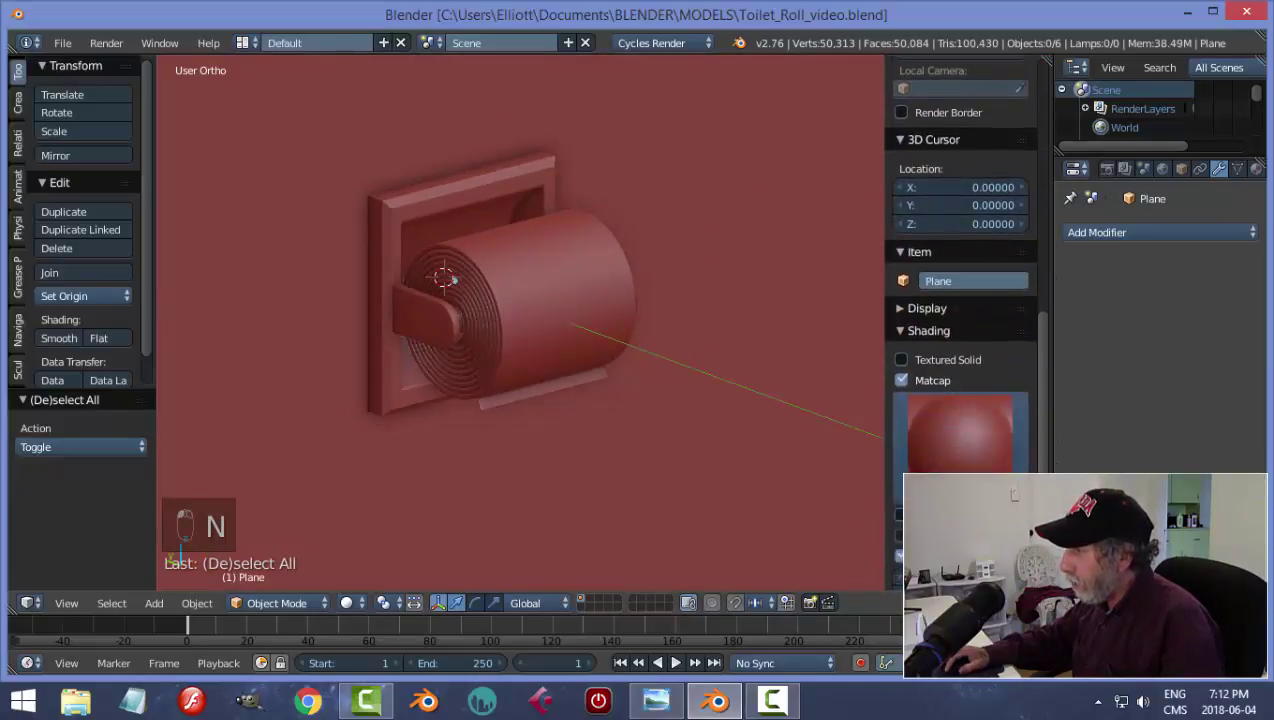
{"action": "scroll", "coordinate": [1010, 456], "scroll_direction": "down", "scroll_amount": 2}
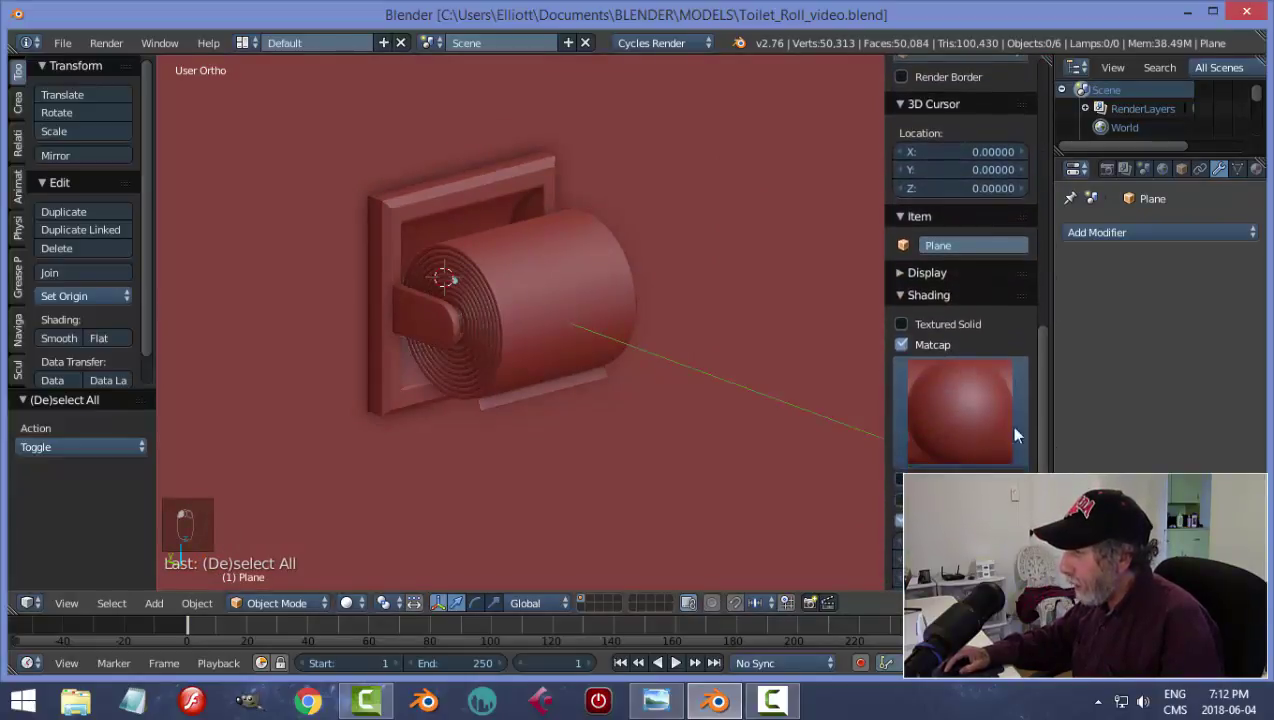
{"action": "left_click", "coordinate": [982, 413]}
{"action": "left_click", "coordinate": [293, 304]}
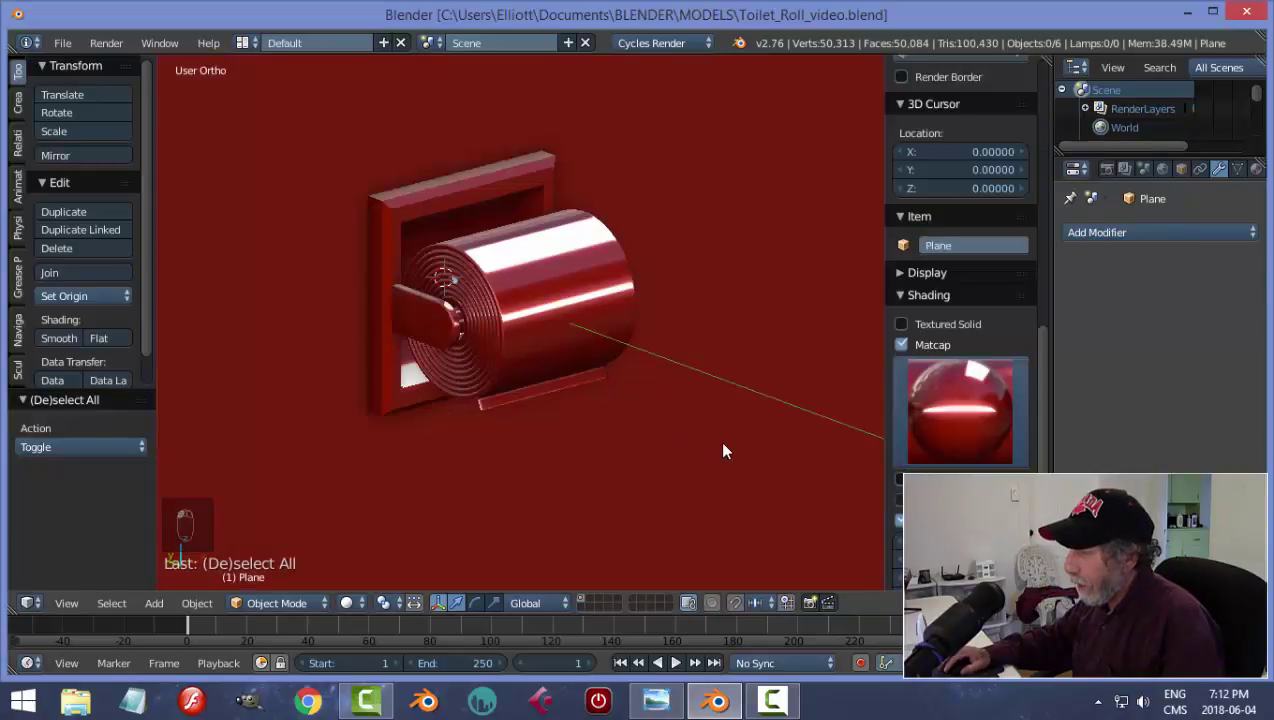
{"action": "key", "text": "n"}
- Frame the holder and roll at an angle and make an OpenGL render of the viewport
{"action": "scroll", "coordinate": [720, 435], "scroll_direction": "up", "scroll_amount": 2}
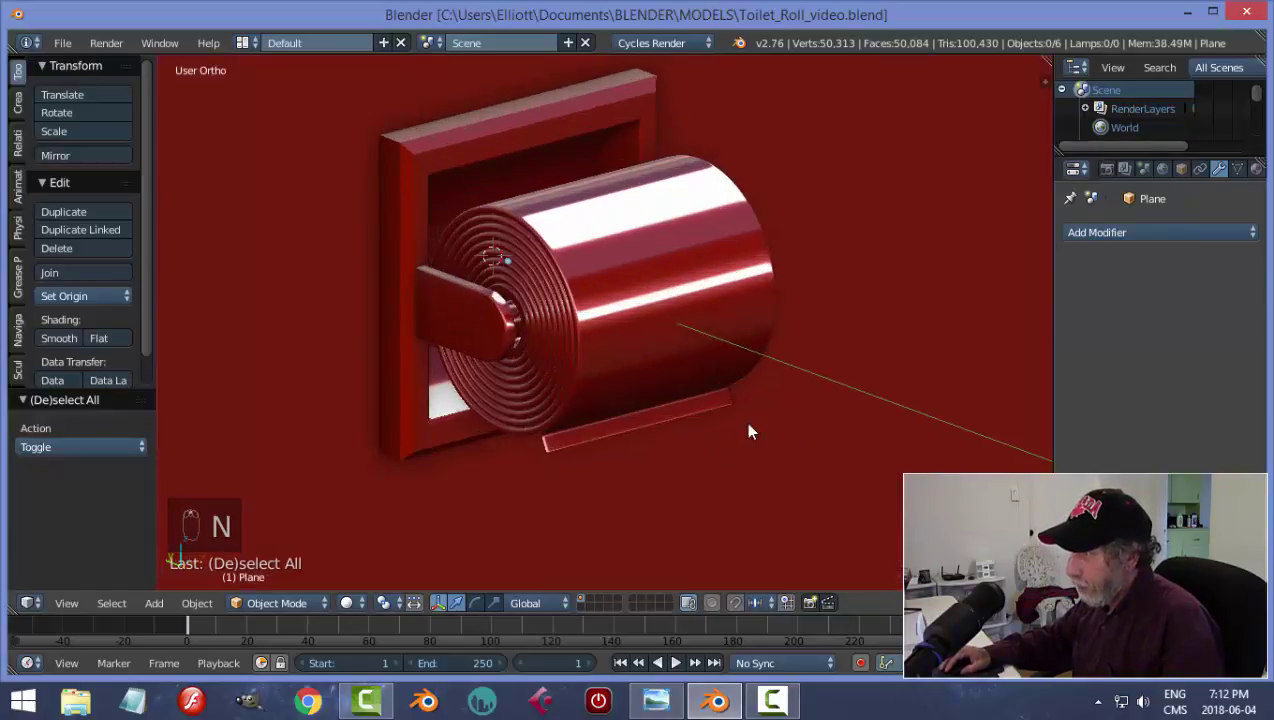
{"action": "middle_click_drag", "start_coordinate": [806, 401], "coordinate": [828, 427]}
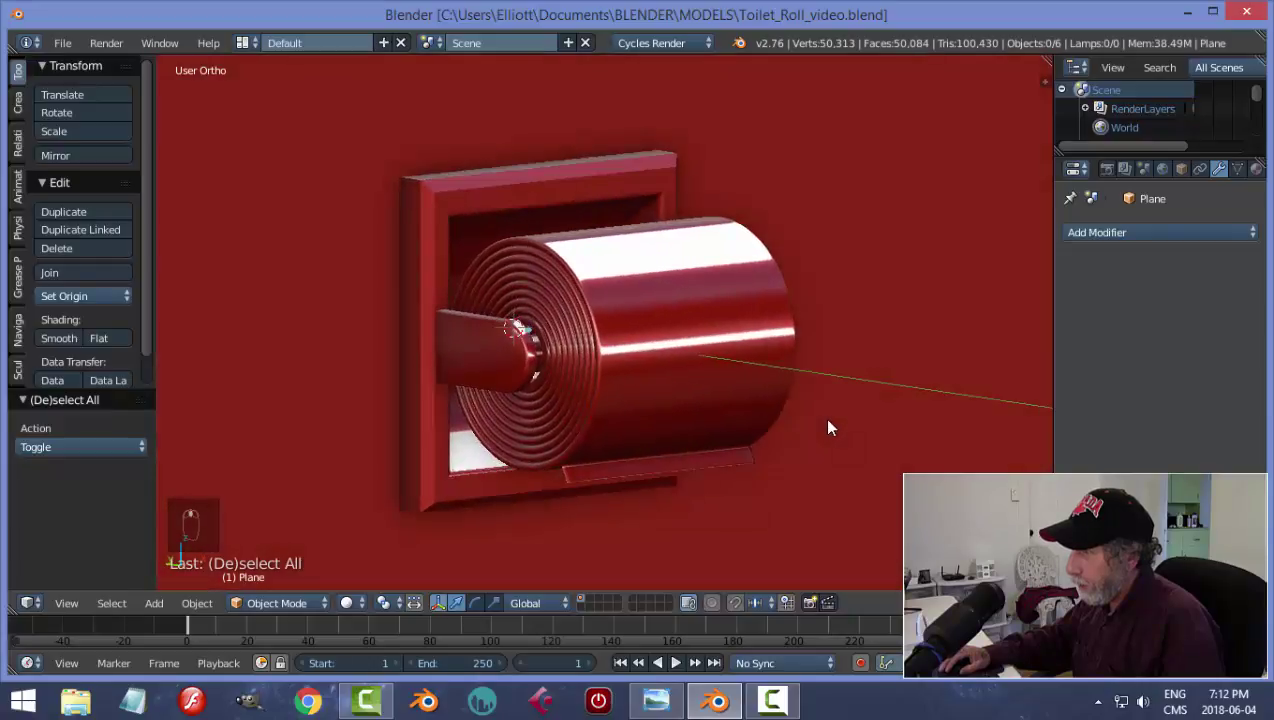
{"action": "left_click", "coordinate": [810, 603]}
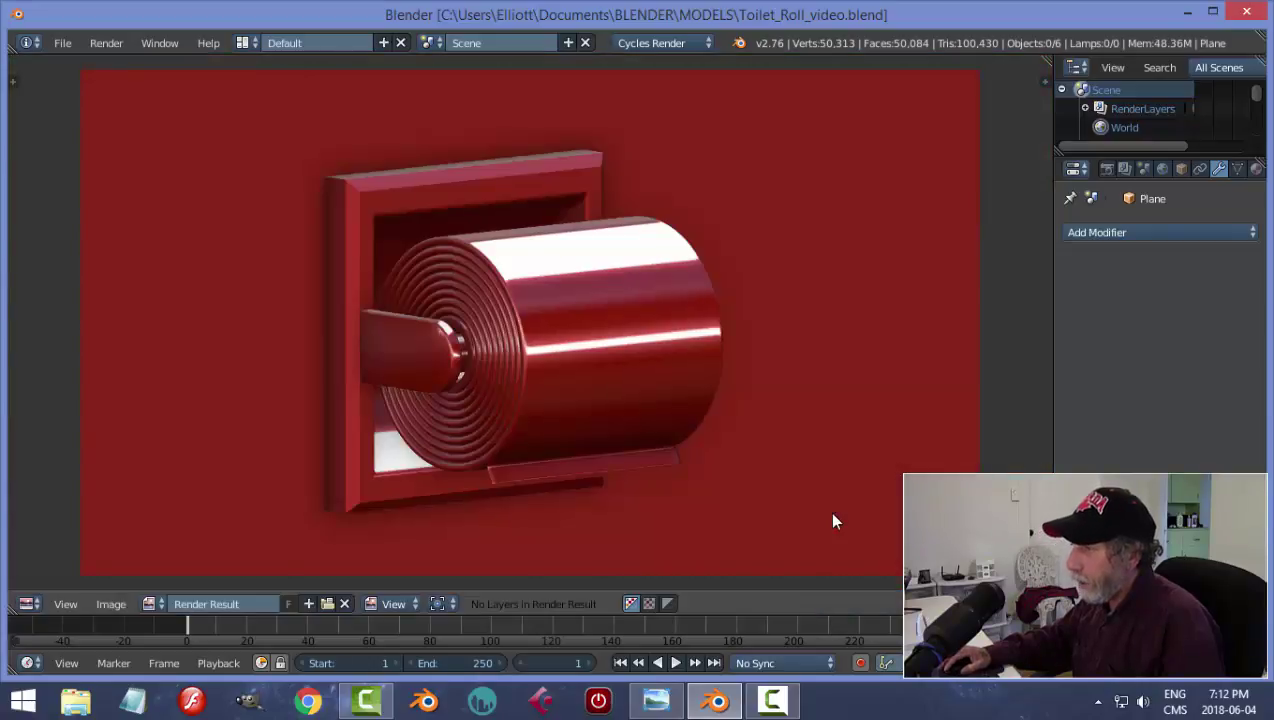